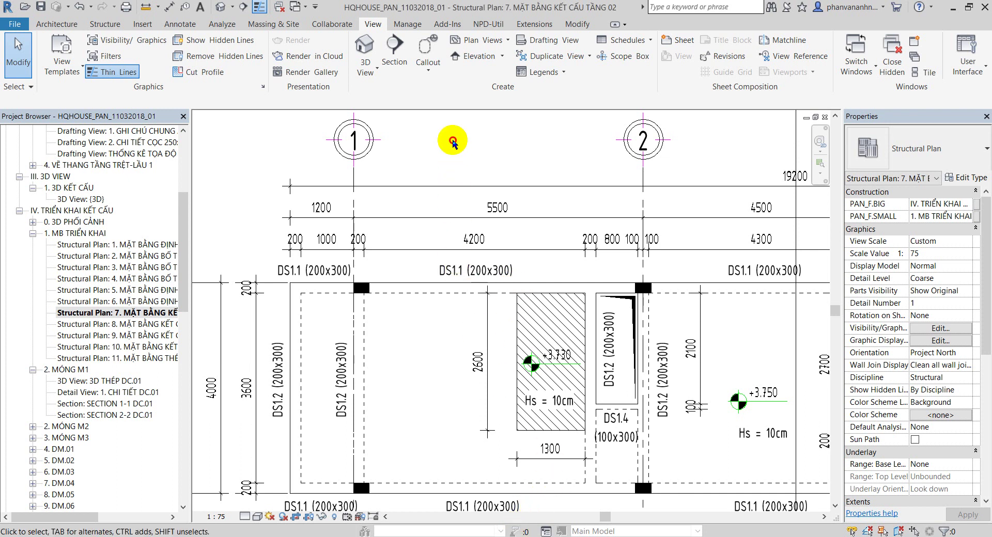
- Draw a trial rectangular callout around the grid 1 column on the level 02 plan
middle_click_drag(414, 269, 423, 264)
scroll(423, 264, "up", 1)
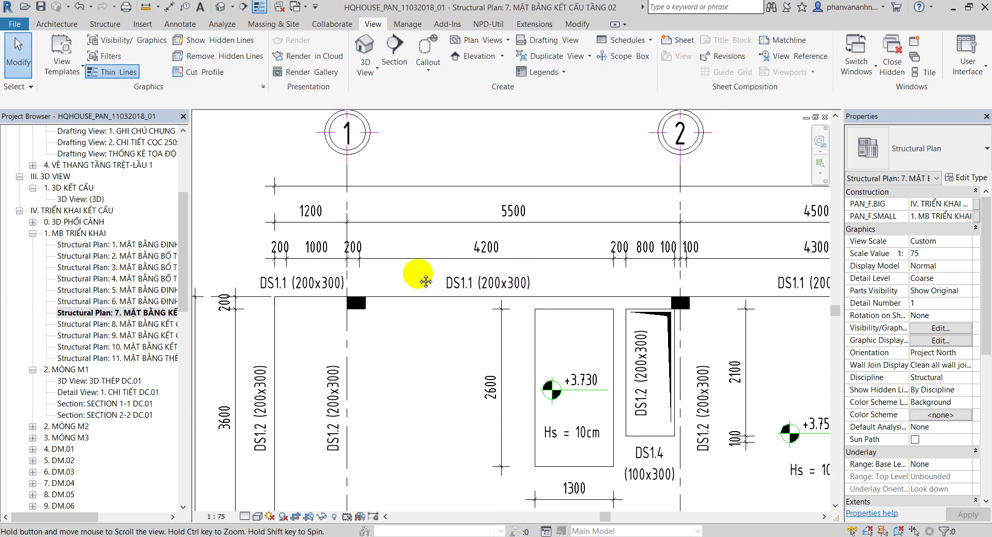
left_click(435, 72)
left_click(380, 26)
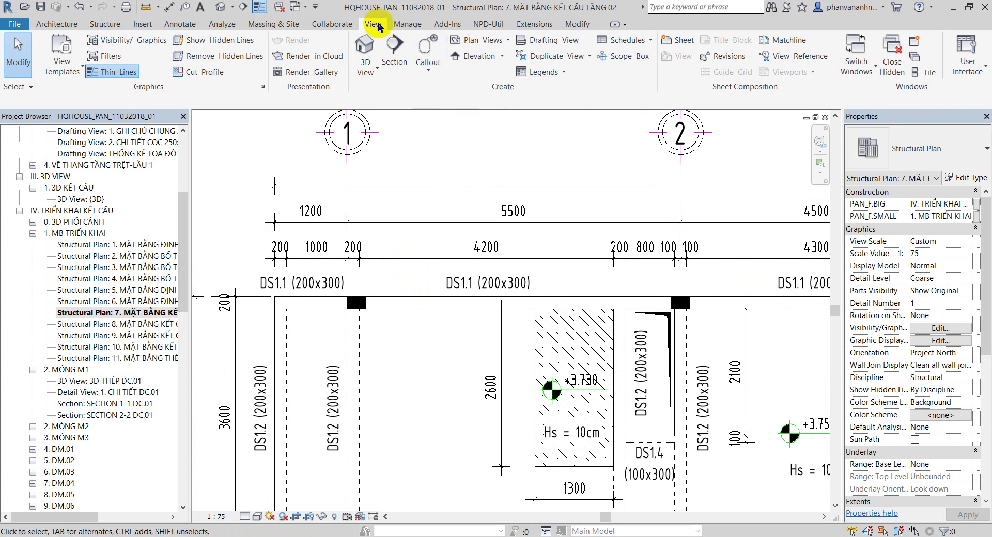
left_click(436, 72)
left_click(448, 94)
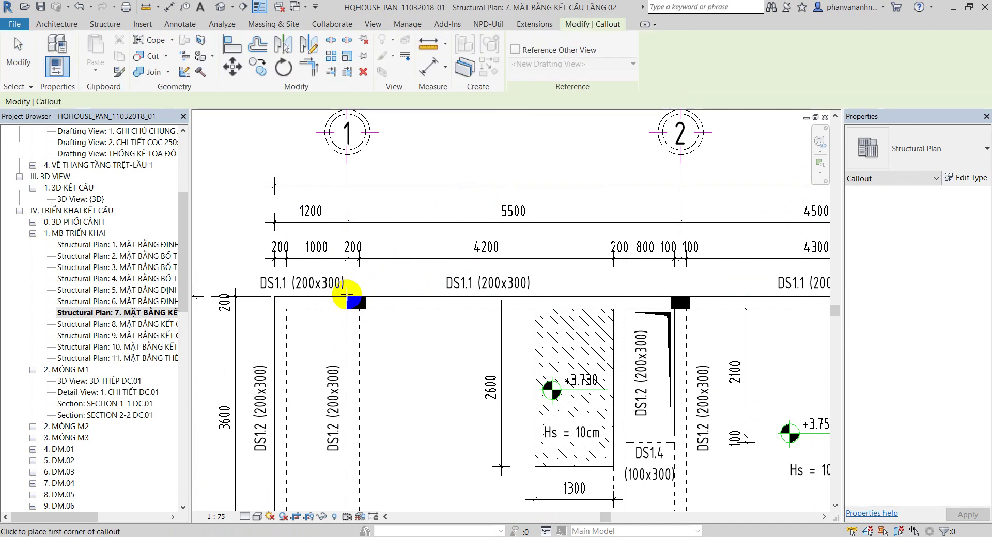
left_click(340, 290)
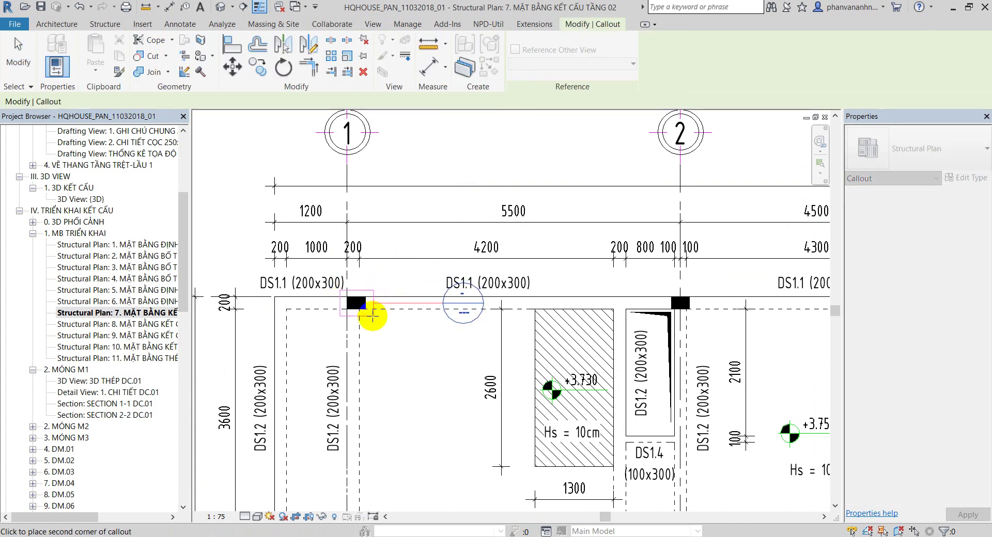
left_click(373, 316)
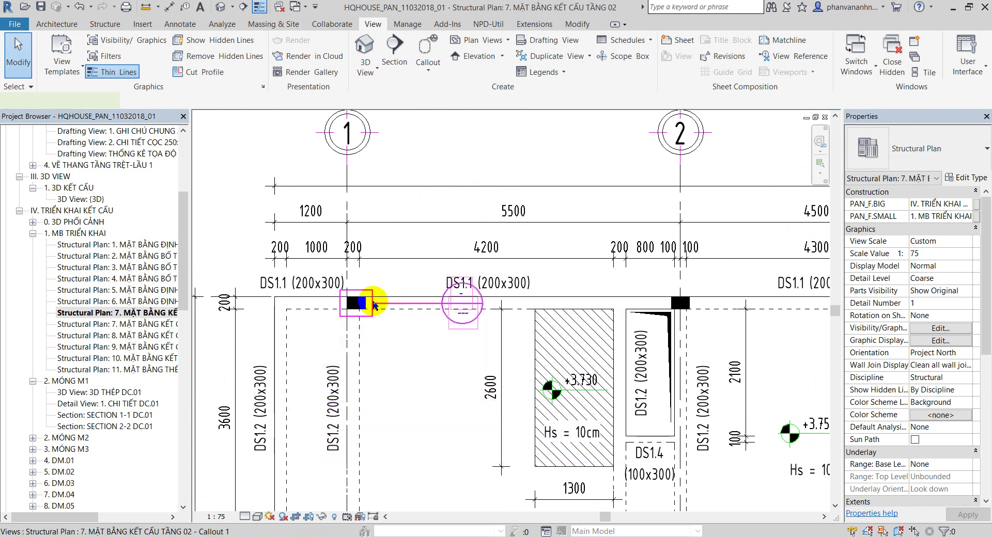
left_click(373, 303)
left_click(384, 27)
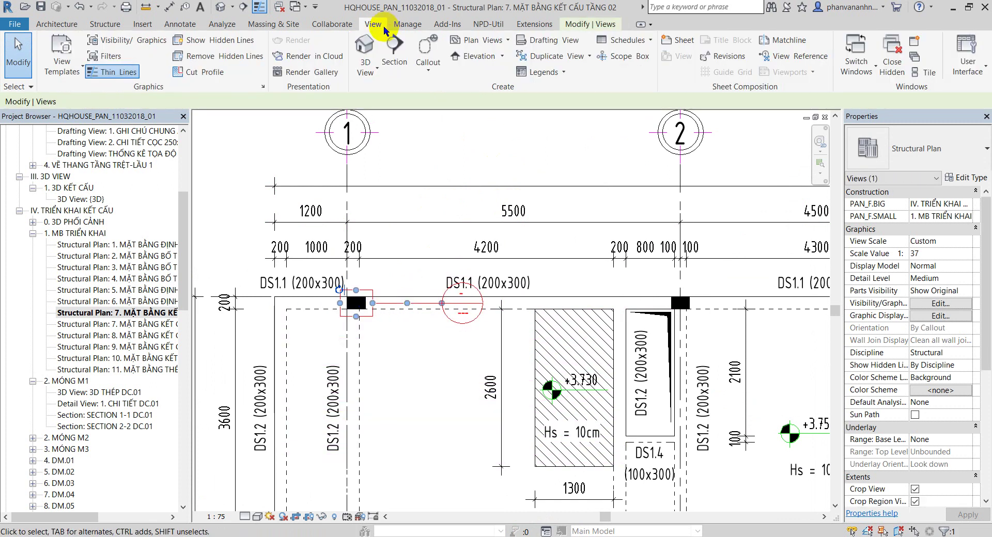
left_click(434, 75)
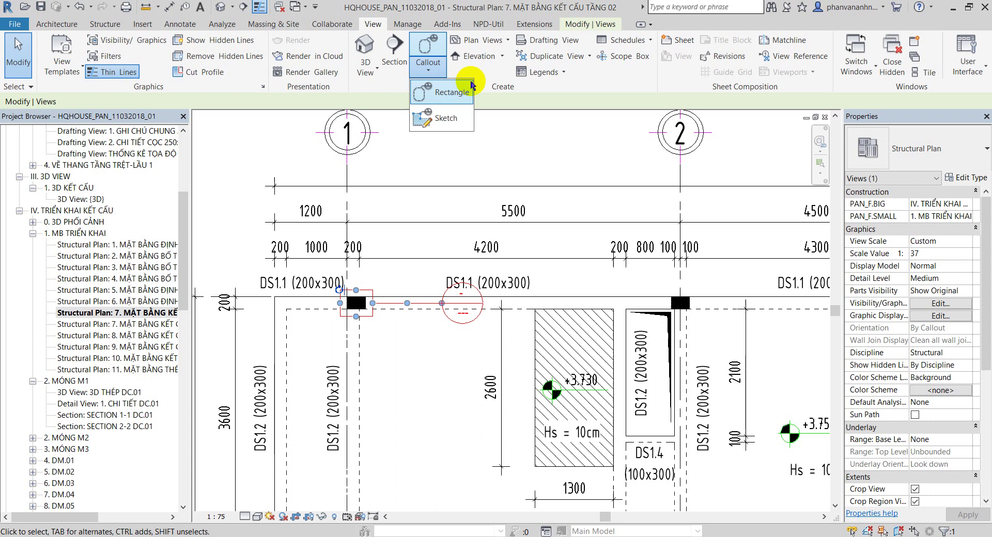
key("Escape")
- Delete the trial Callout 1 and clear the selection
scroll(356, 312, "up", 3)
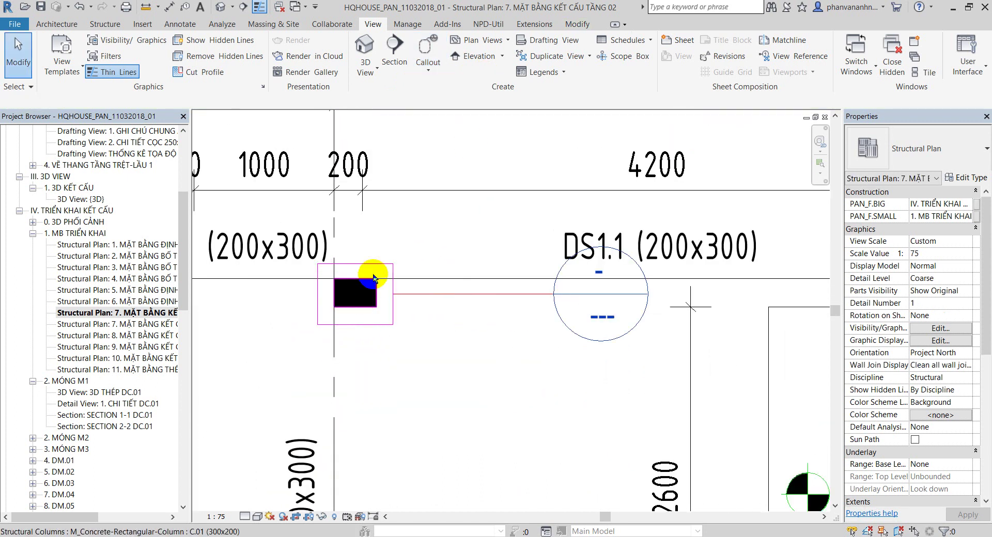
left_click(372, 264)
scroll(373, 264, "down", 3)
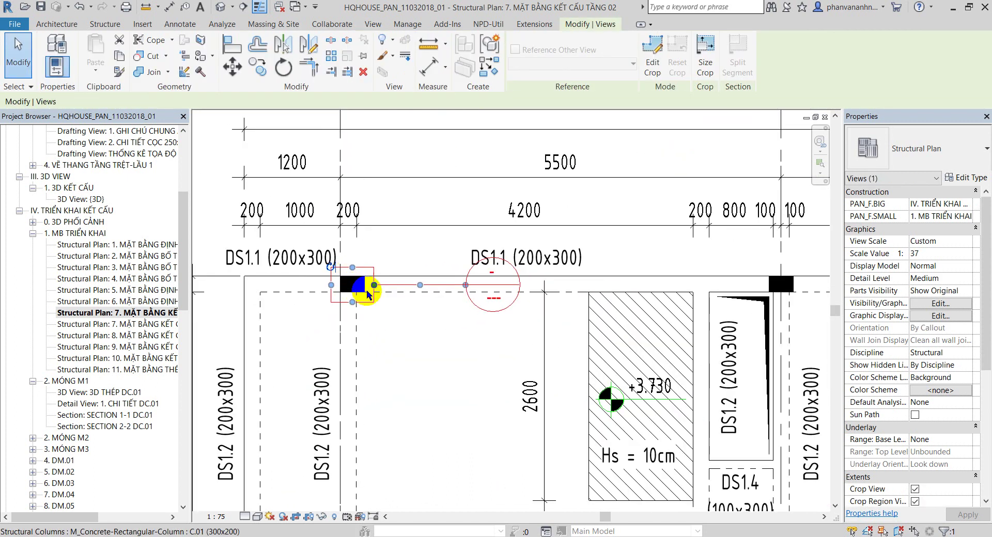
key("Delete")
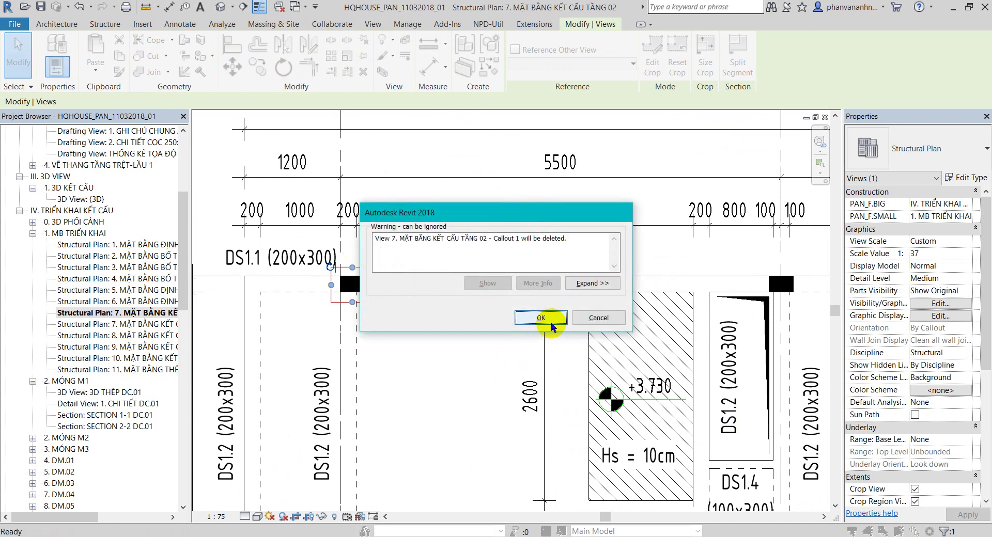
left_click(553, 326)
key("Escape")
scroll(332, 270, "down", 4)
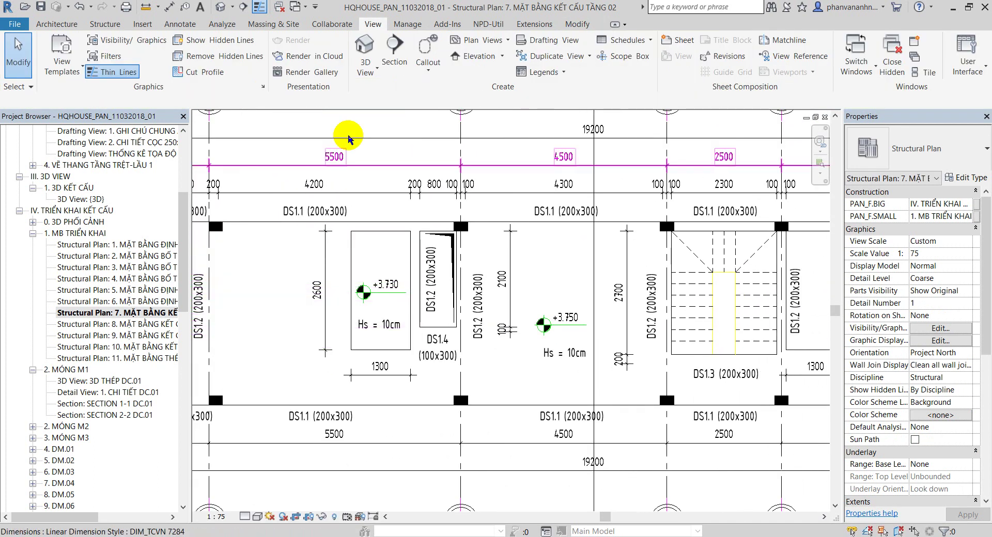
- Redraw the rectangular callout enclosing the grid 1 column on the top beam
left_click(428, 71)
left_click(436, 93)
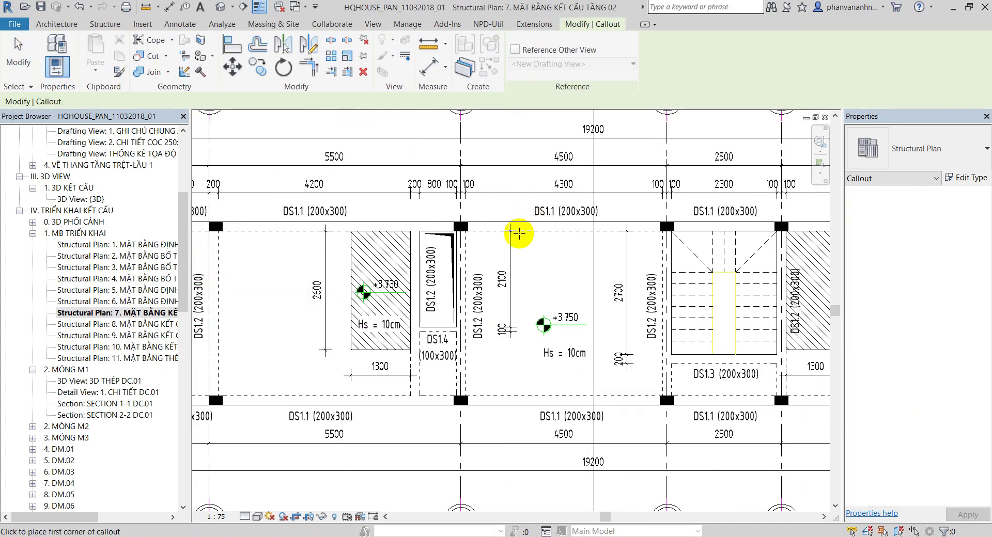
scroll(516, 233, "down", 2)
left_click(376, 169)
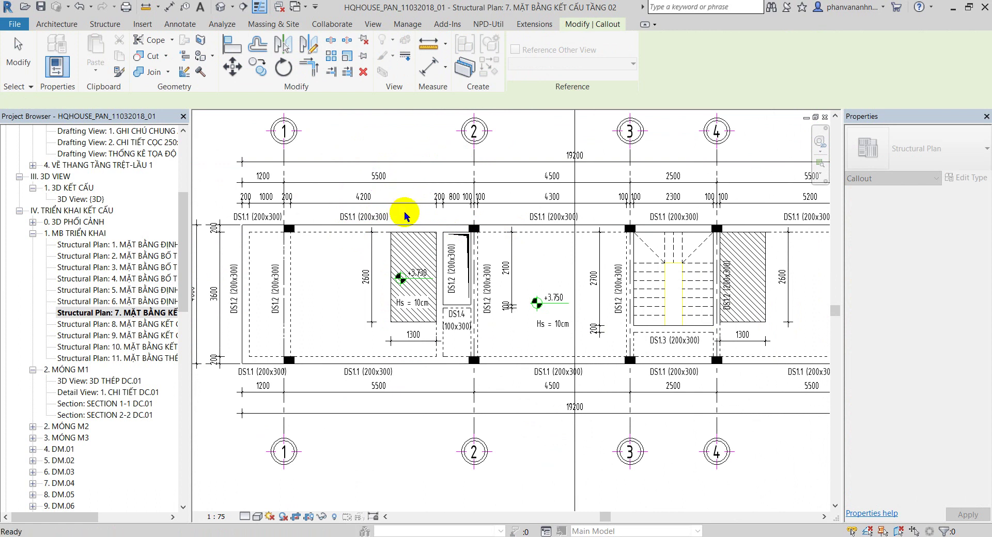
scroll(330, 264, "up", 2)
scroll(320, 248, "up", 2)
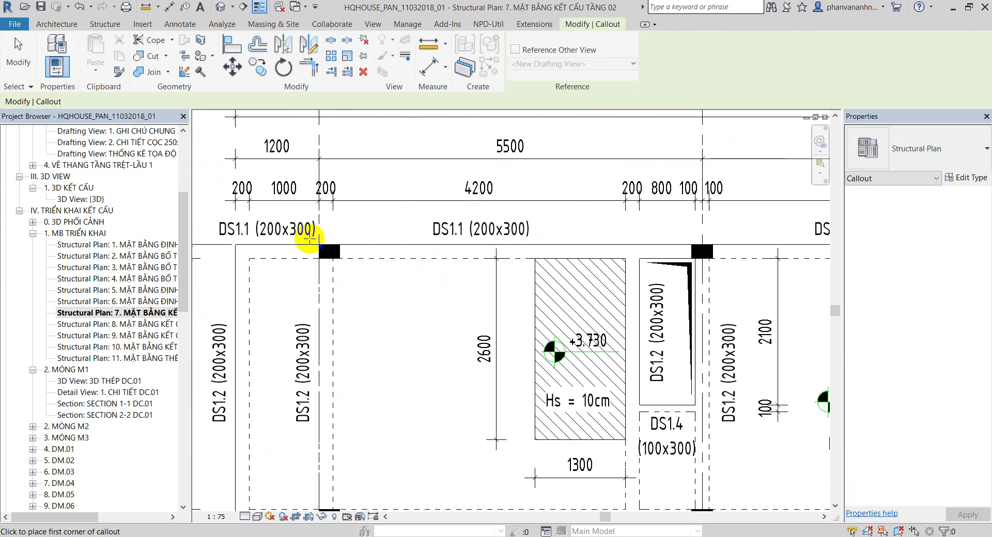
left_click(309, 240)
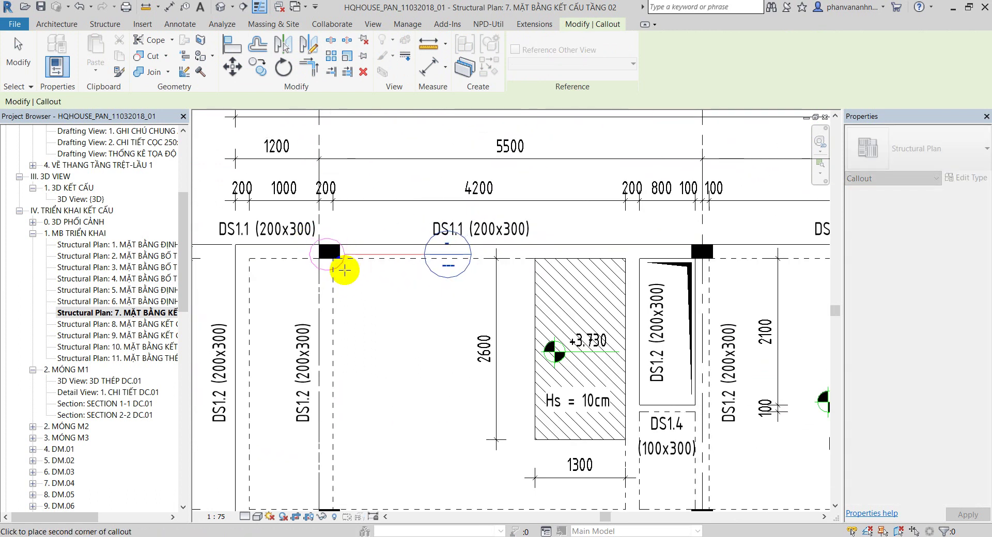
left_click(349, 270)
scroll(355, 255, "up", 2)
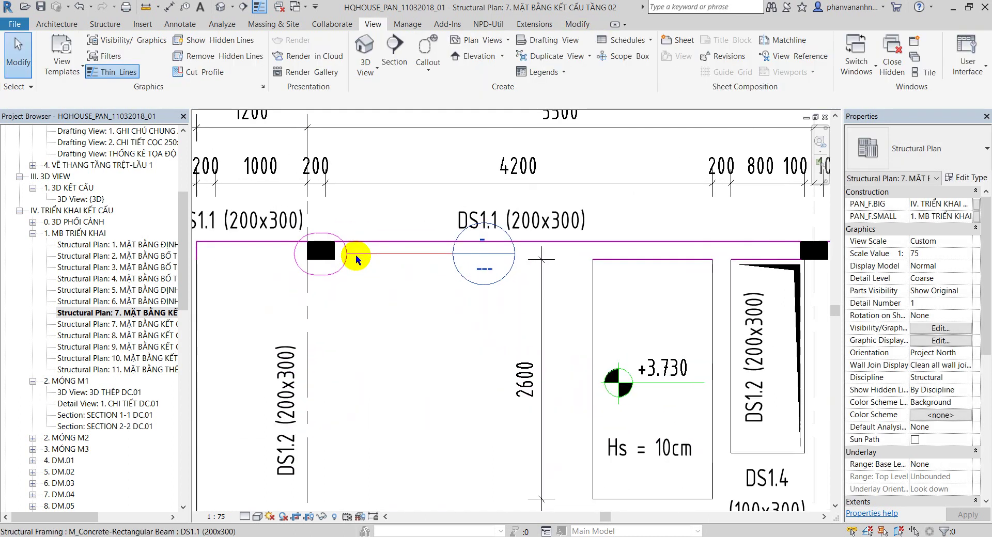
key("Tab")
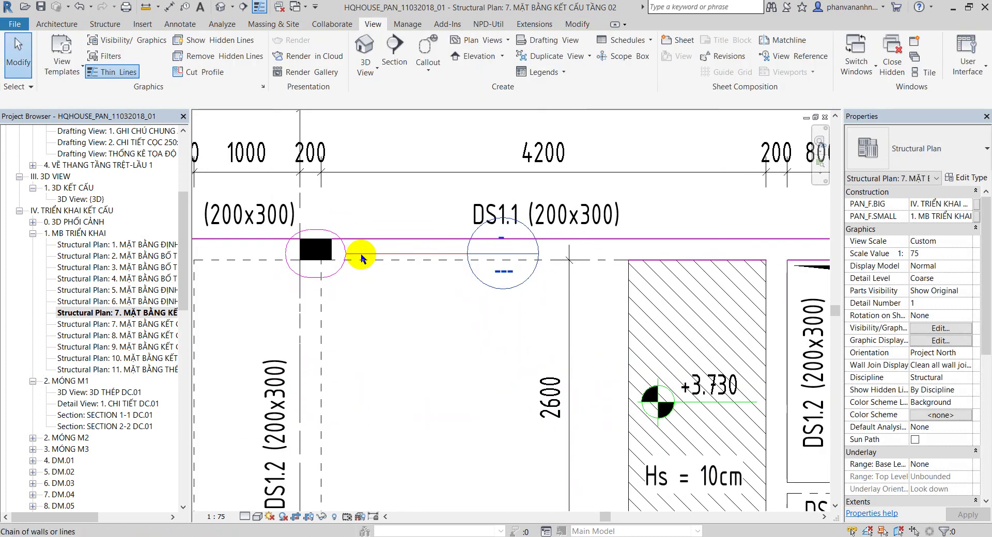
- Drag the grid 1 callout's head below the column, linked by a bent leader
left_click(361, 256)
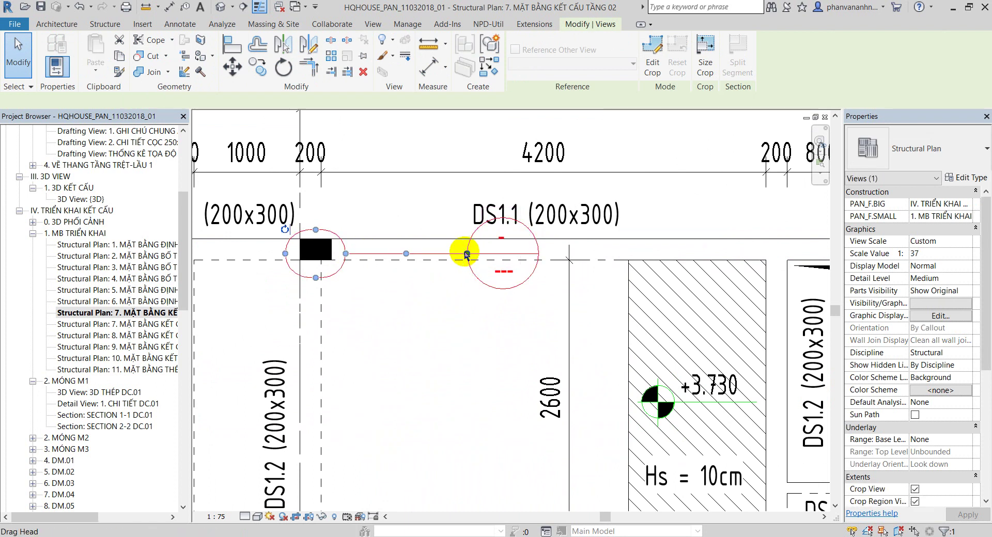
left_click_drag(467, 257, 382, 260)
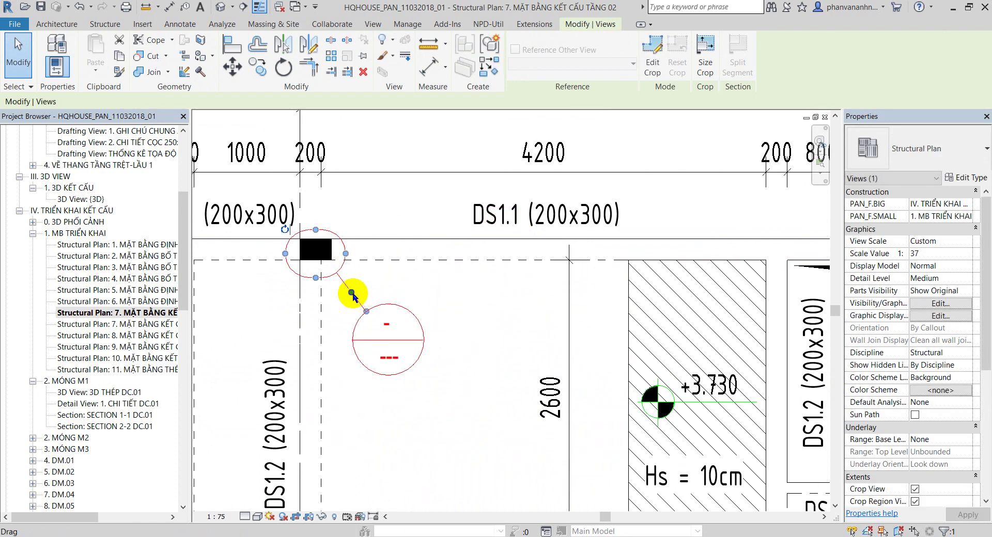
mouse_move(380, 253)
left_mouse_down()
mouse_move(401, 257)
mouse_move(361, 310)
mouse_move(390, 310)
mouse_move(407, 256)
left_mouse_up()
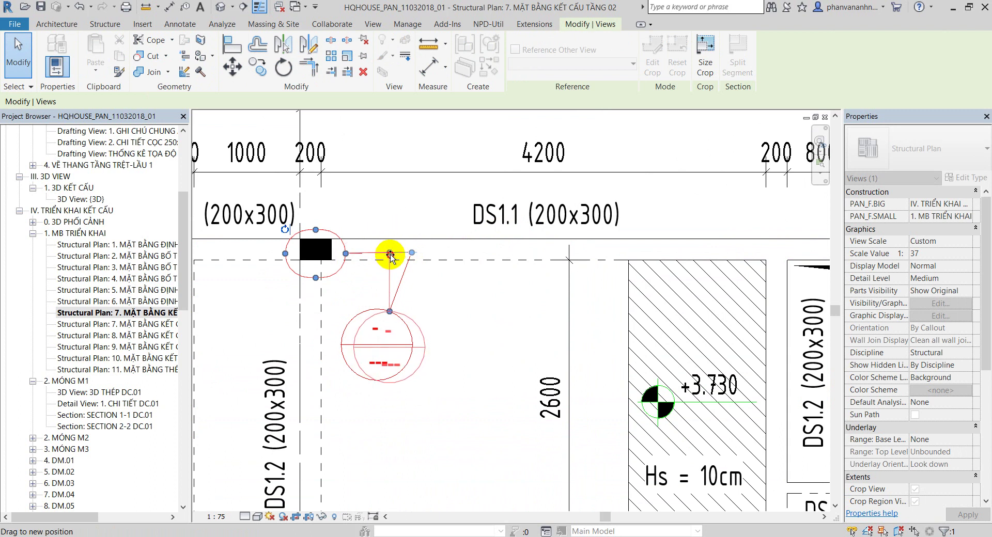
left_click_drag(390, 259, 390, 253)
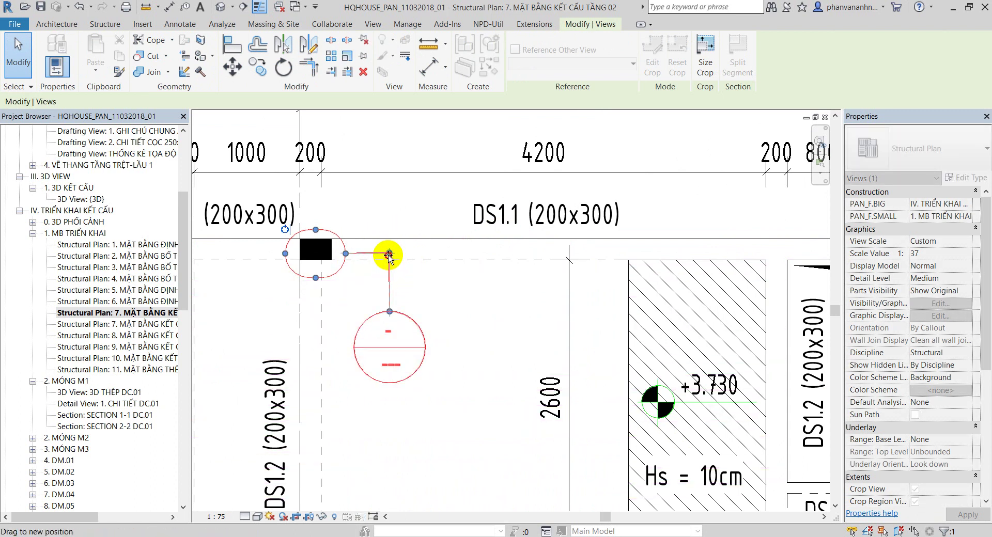
scroll(419, 305, "down", 2)
key("Escape")
scroll(442, 222, "down", 2)
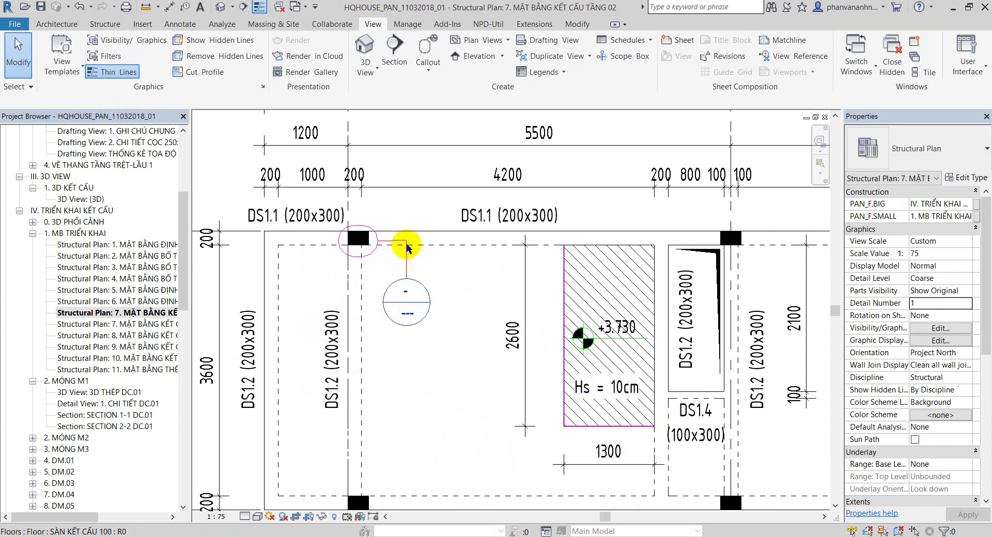
- Open the Callout 1 view and tighten its crop region around the column
left_click(406, 260)
right_click(416, 309)
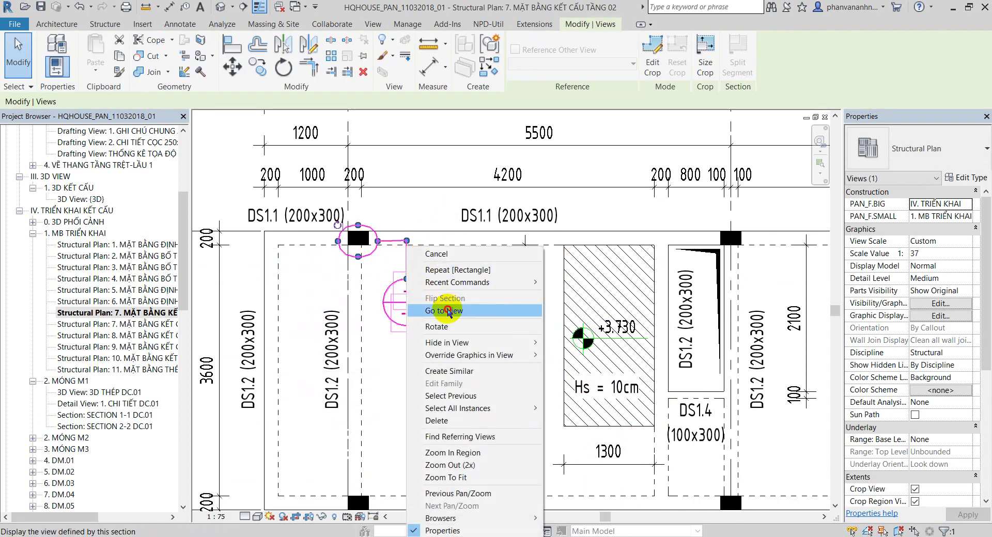
left_click(465, 370)
scroll(554, 354, "up", 2)
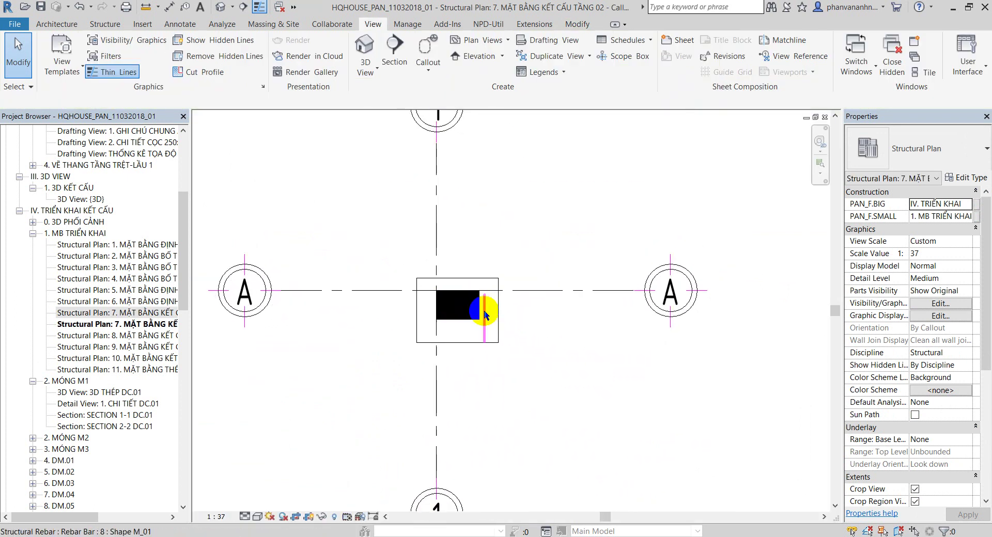
middle_click_drag(538, 354, 450, 292)
left_click(449, 292)
scroll(444, 296, "down", 2)
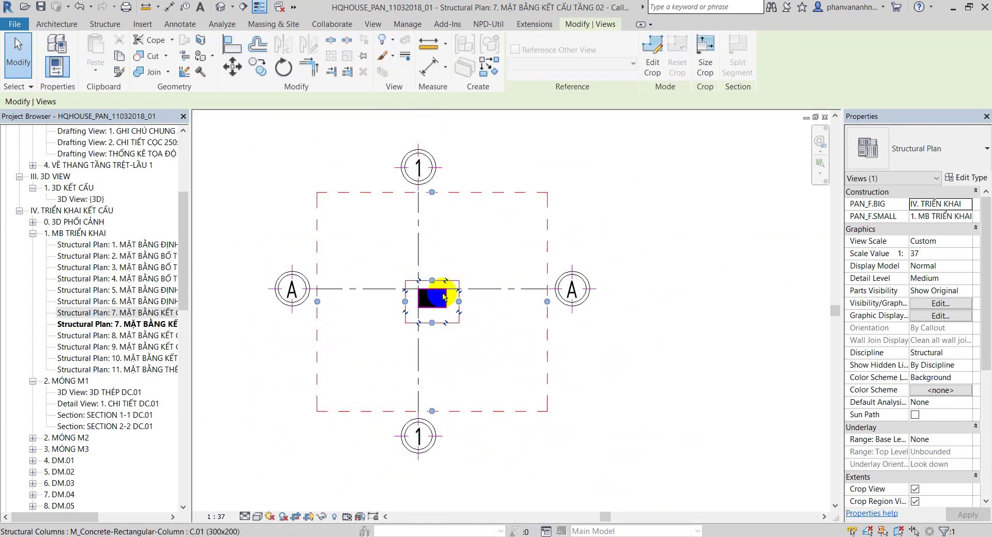
left_click_drag(433, 284, 435, 278)
left_click(615, 378)
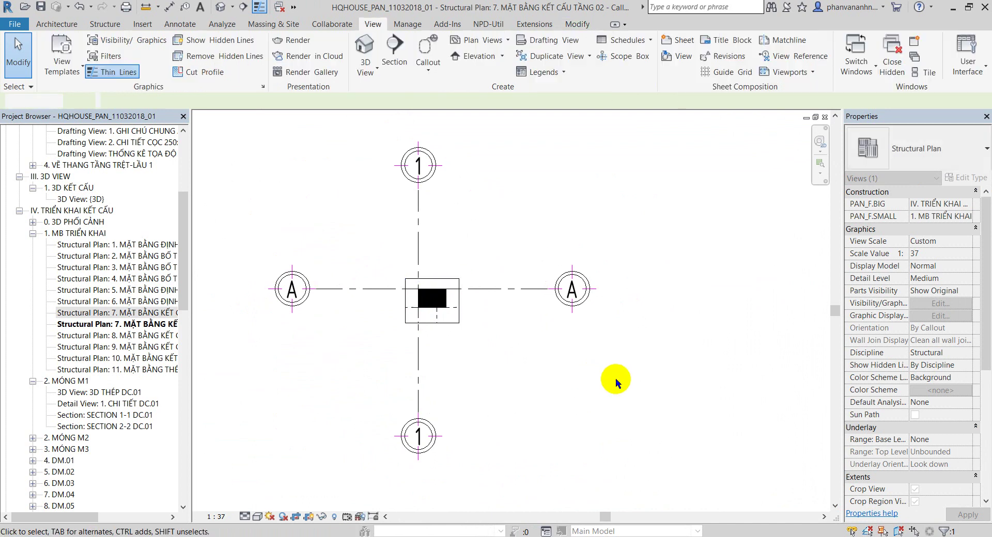
- Compare Callout 1 with the level 02 structural plan from the Project Browser
double_click(149, 312)
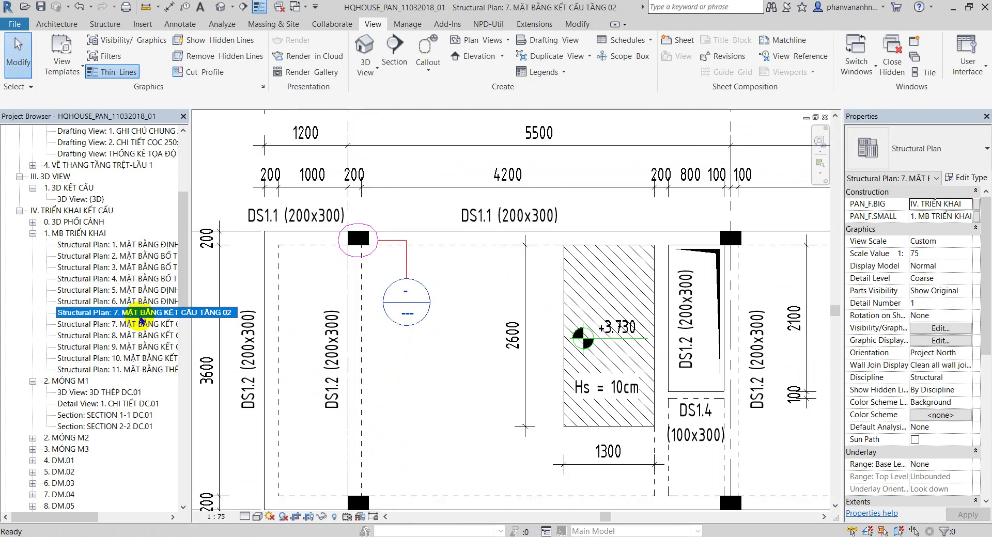
double_click(150, 326)
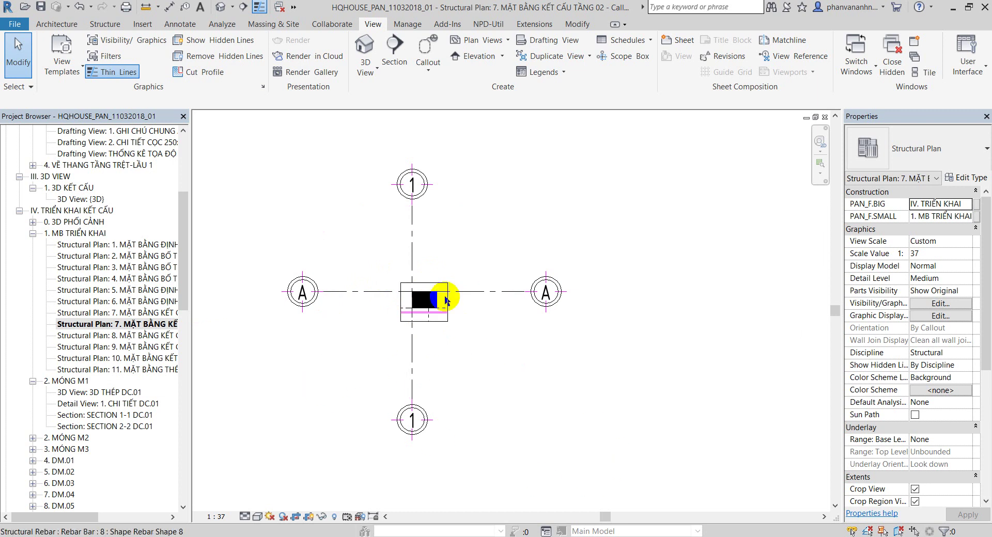
left_click(114, 324)
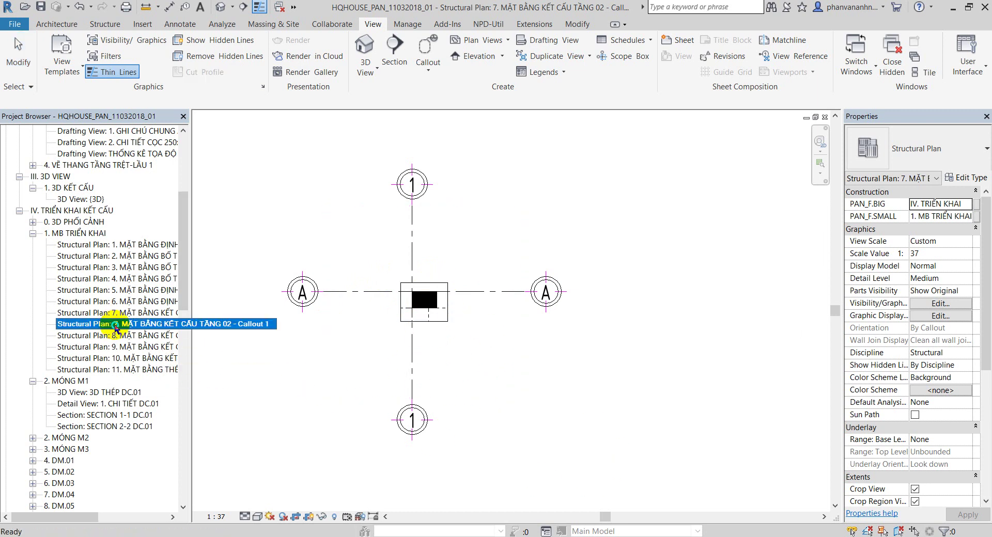
right_click(116, 324)
left_click(162, 327)
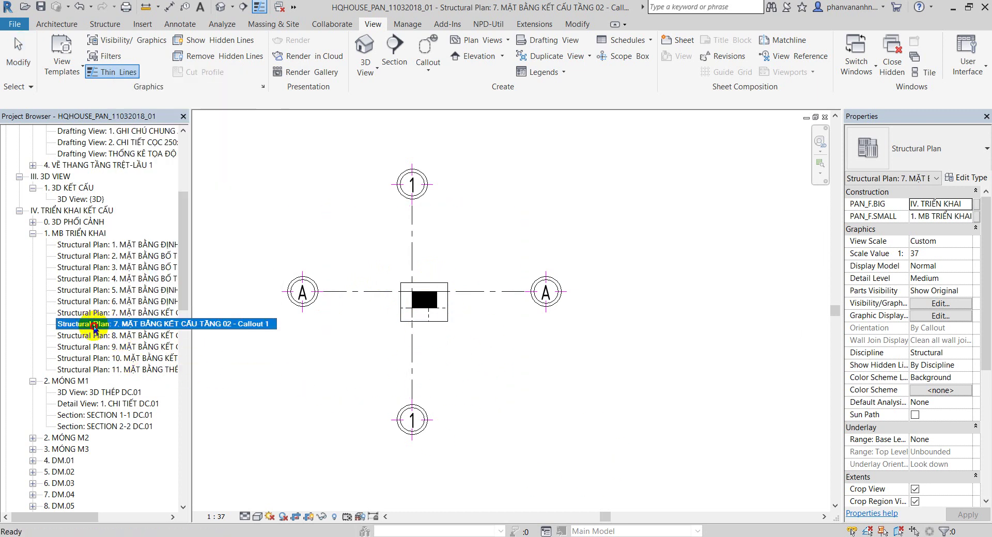
scroll(186, 294, "down", 1)
left_click_drag(186, 293, 139, 360)
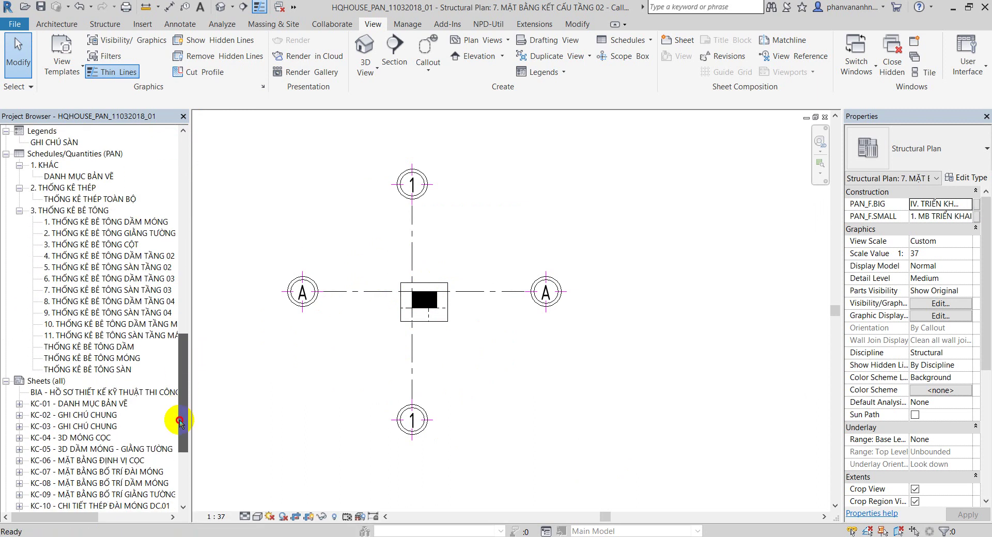
- Set Callout 1's PAN_F.SMALL to 15. TRIỂN KHAI CỘT and apply
left_click_drag(186, 335, 192, 248)
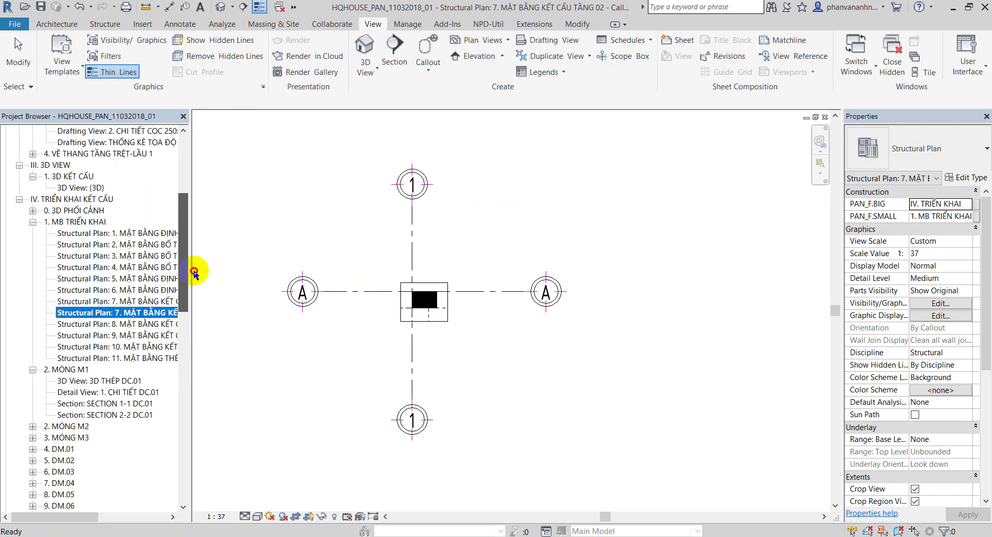
left_click(967, 205)
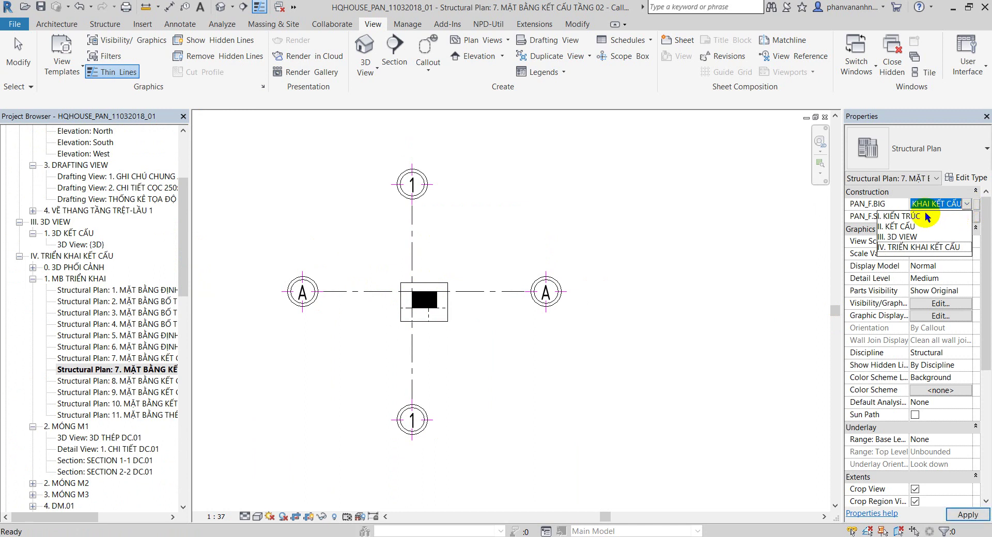
left_click(932, 196)
left_click(967, 217)
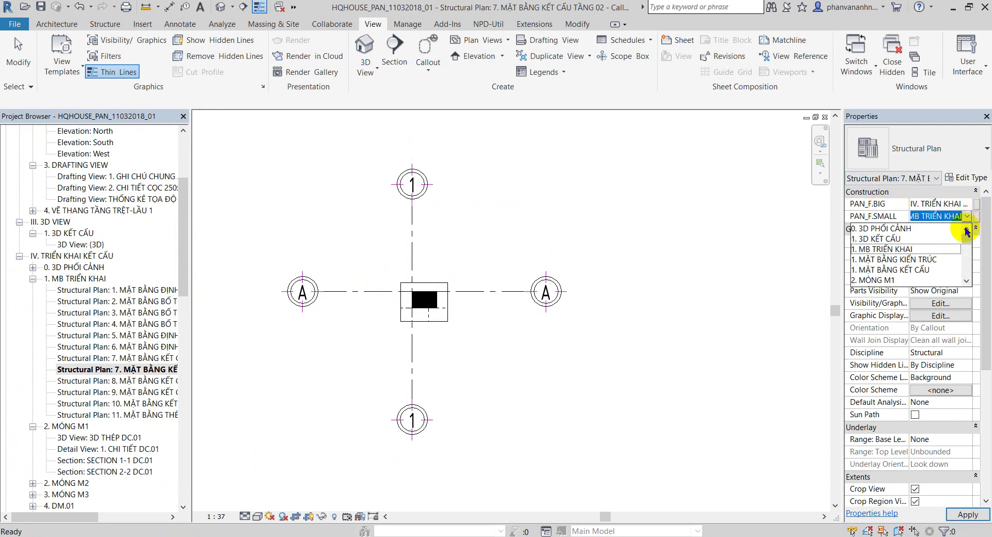
left_click_drag(968, 247, 967, 281)
left_click(912, 282)
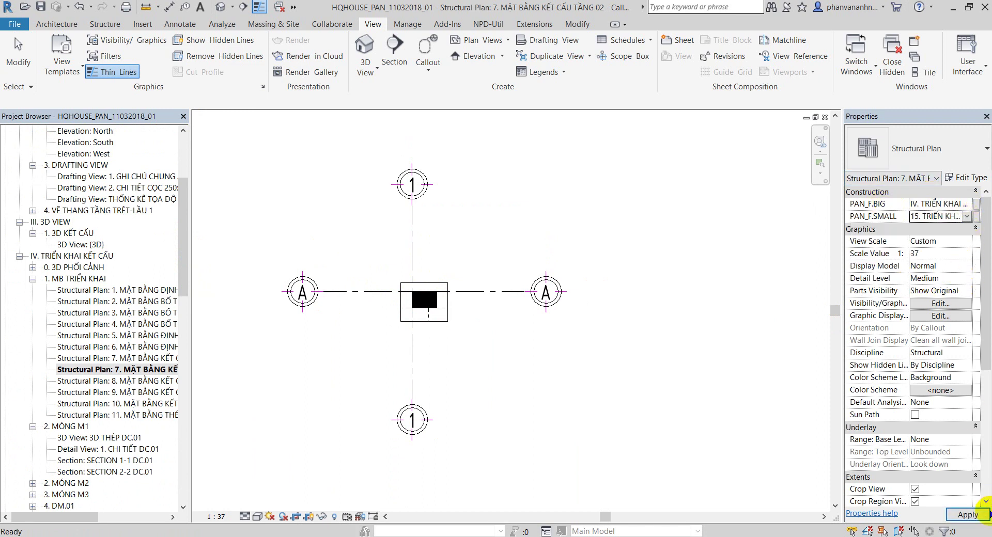
left_click(968, 515)
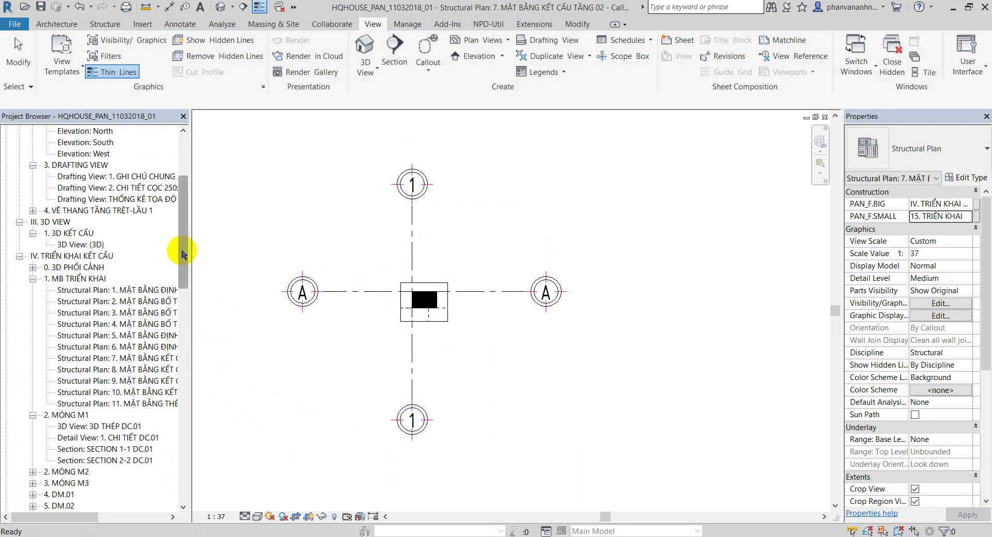
- Check the CHI TIẾT CỘT C1, C2 section, then inspect the callout plan's crop region
scroll(184, 254, "down", 1)
scroll(177, 243, "down", 7)
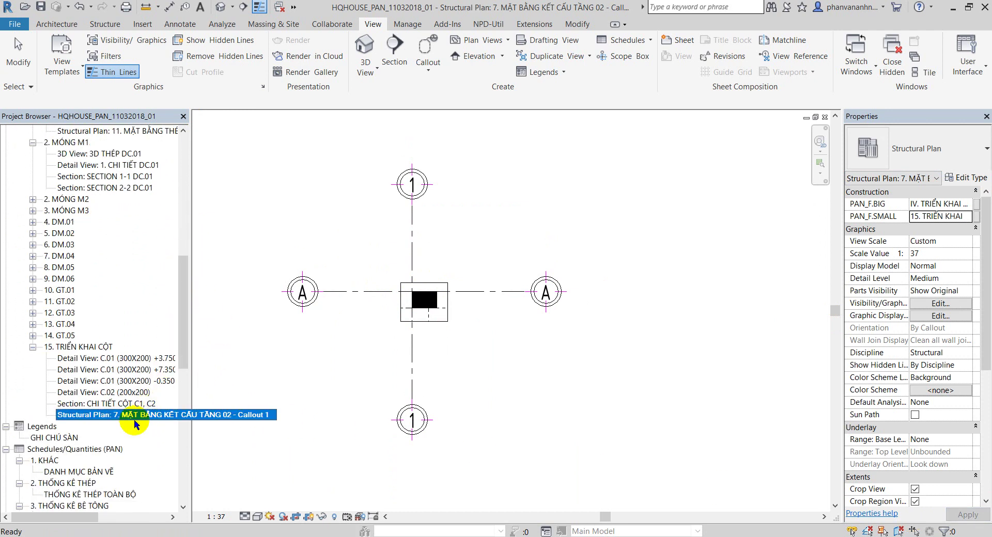
double_click(113, 403)
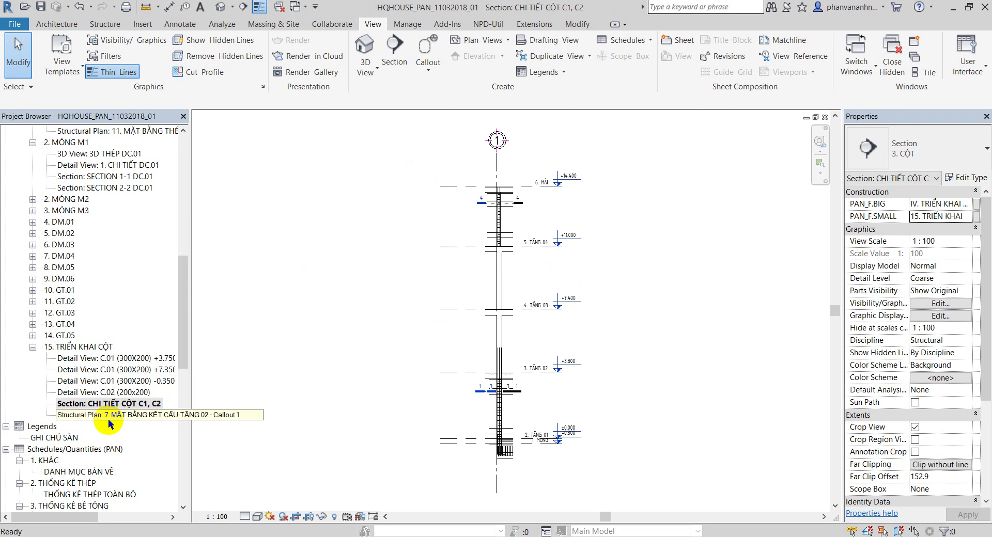
double_click(108, 419)
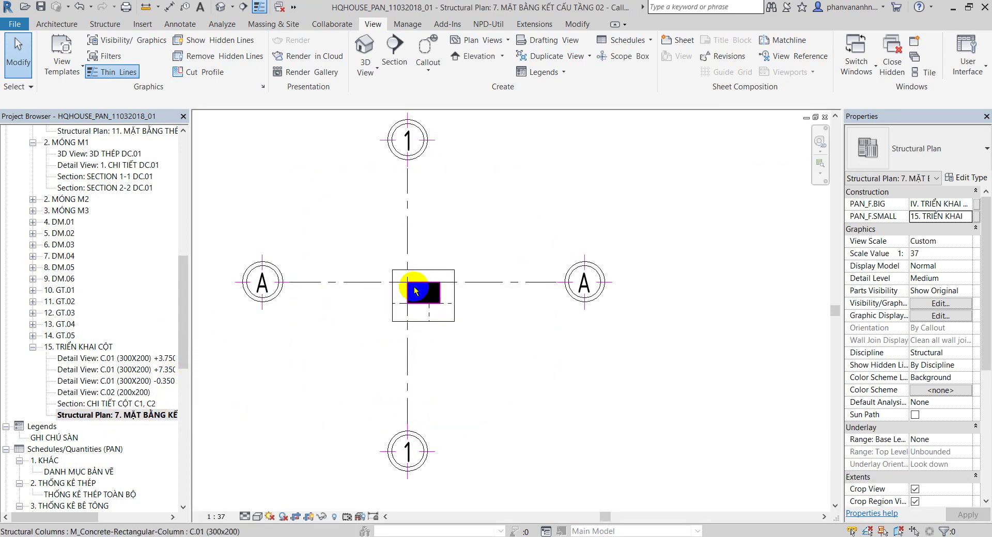
left_click(433, 269)
scroll(405, 304, "up", 2)
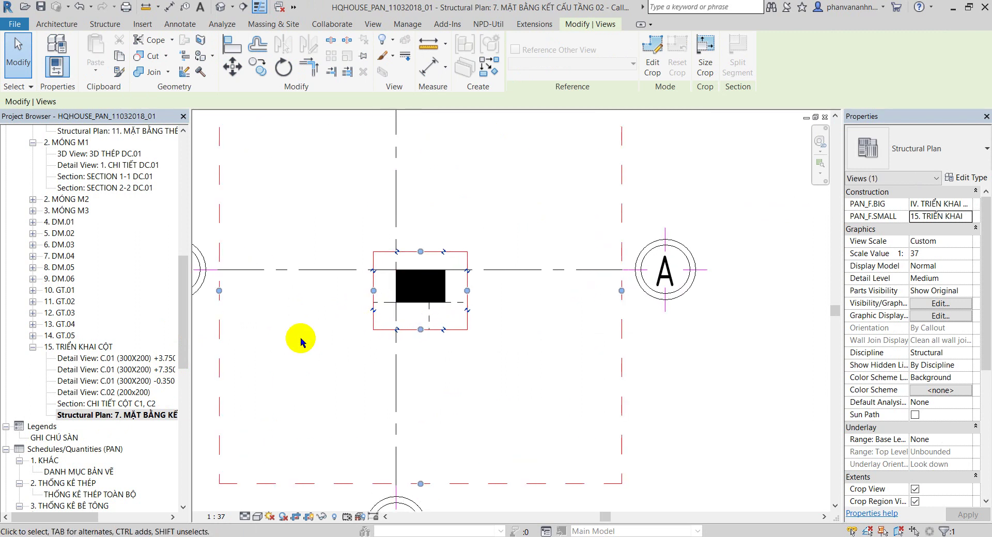
left_click(684, 386)
scroll(496, 343, "down", 2)
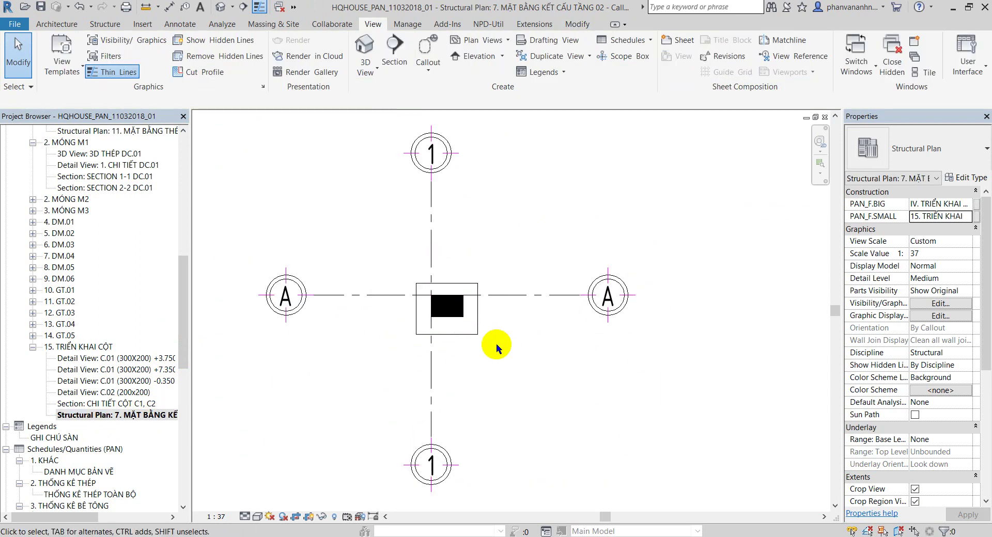
left_click(483, 315)
left_click(673, 366)
scroll(505, 335, "down", 2)
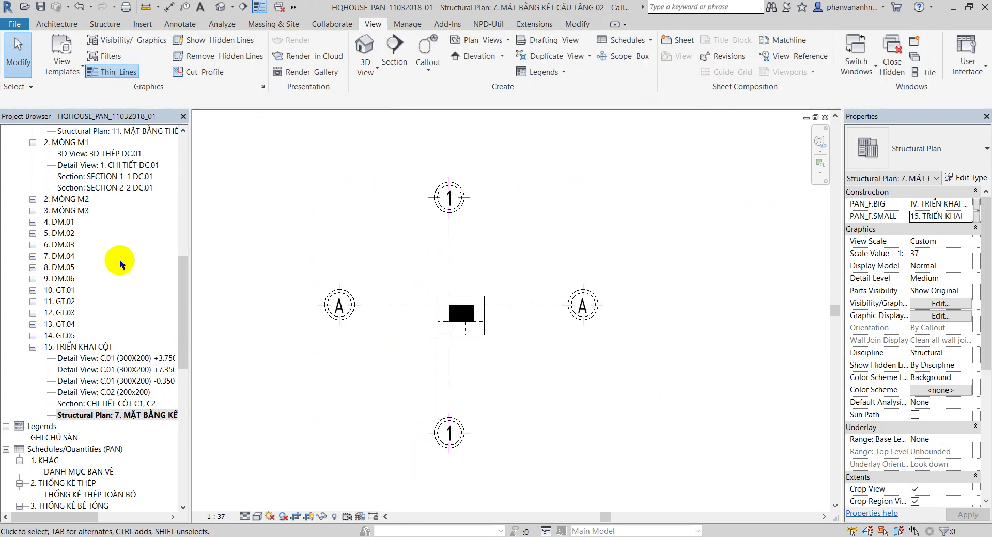
left_click_drag(182, 335, 201, 248)
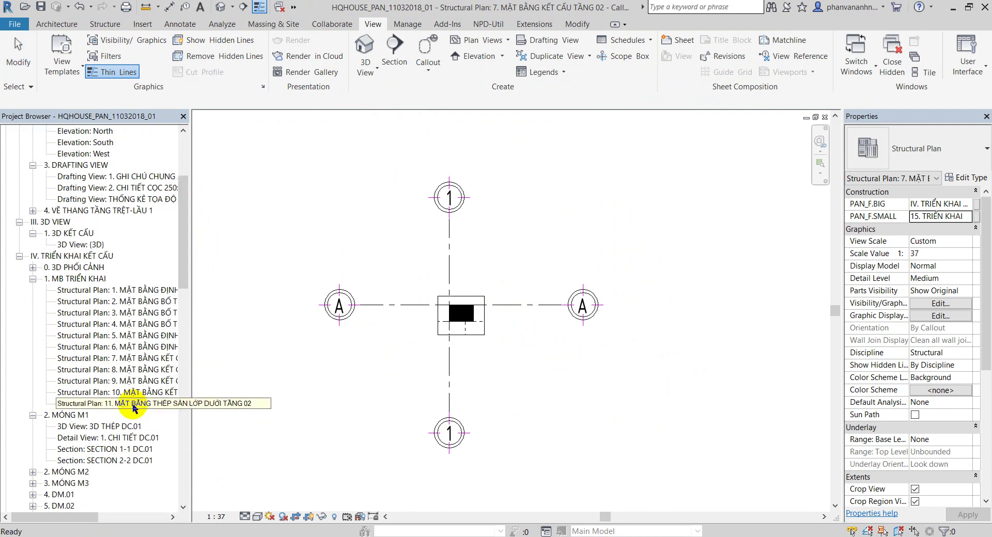
- Open plan 7. MẶT BẰNG KẾT CẤU TẦNG 02, zoom to the lower column, and start a section
double_click(141, 358)
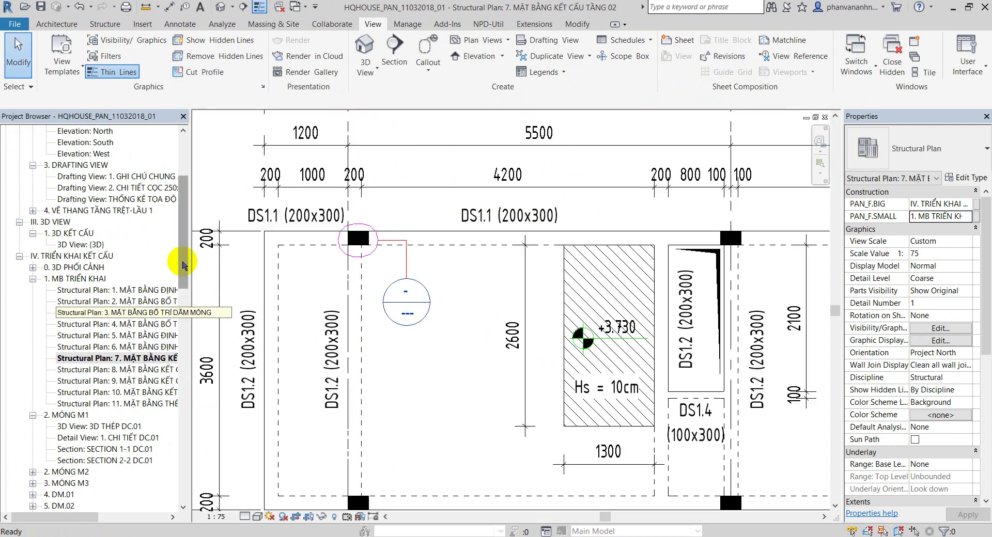
left_click_drag(182, 243, 187, 392)
scroll(458, 361, "down", 2)
scroll(372, 243, "up", 2)
scroll(402, 203, "down", 2)
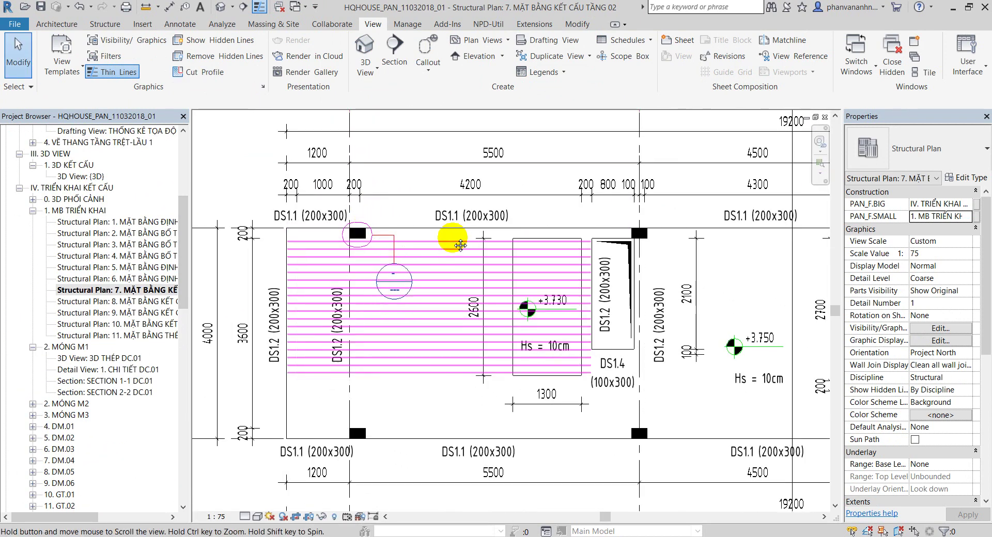
scroll(377, 366, "up", 3)
left_click(394, 45)
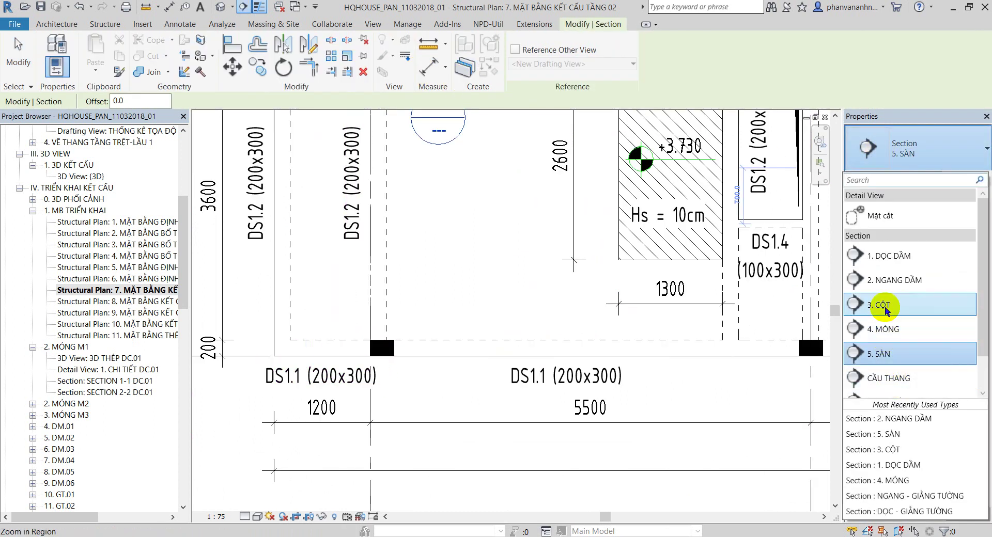
- Draw a 3. CỘT type section across the grid 1 column on the lower beam
left_click(882, 315)
scroll(388, 343, "up", 2)
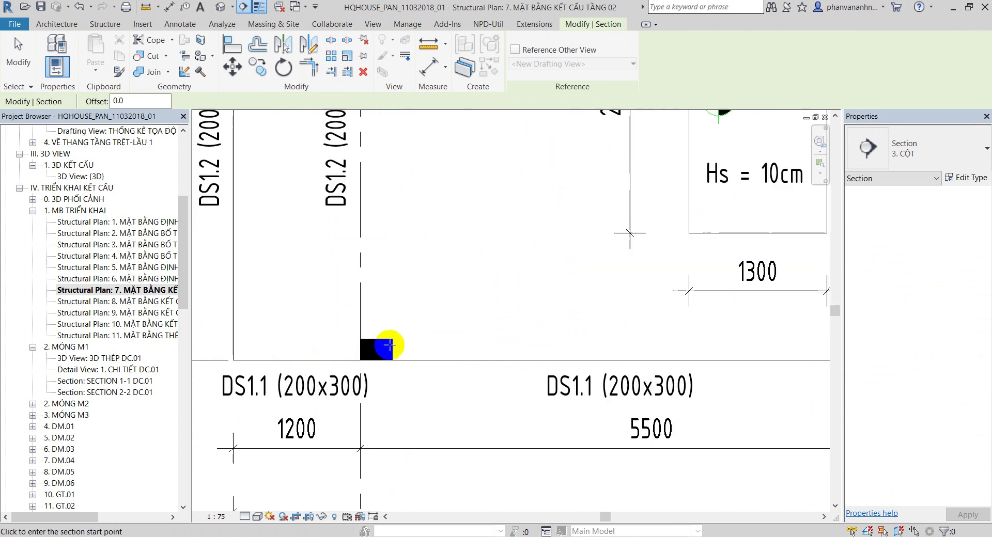
left_click(318, 352)
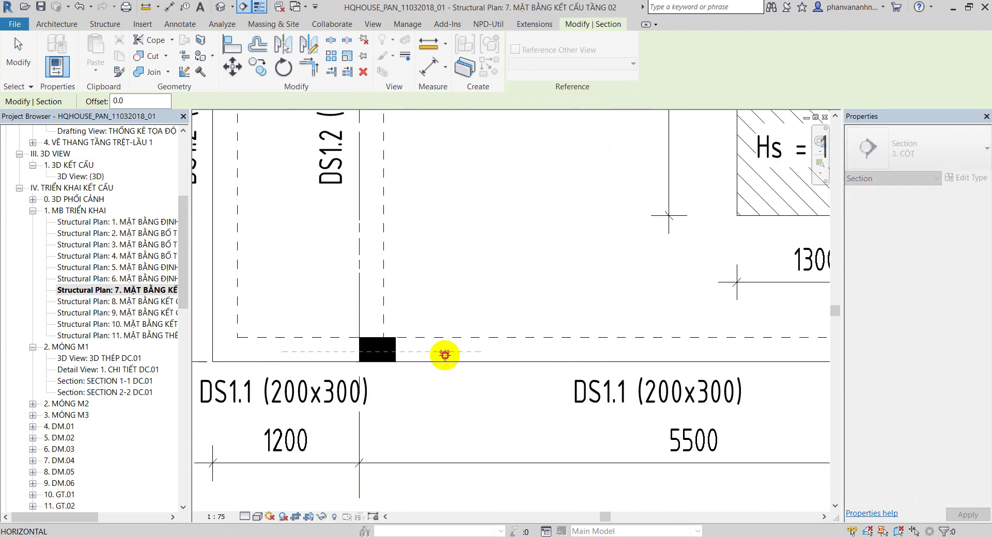
left_click(444, 354)
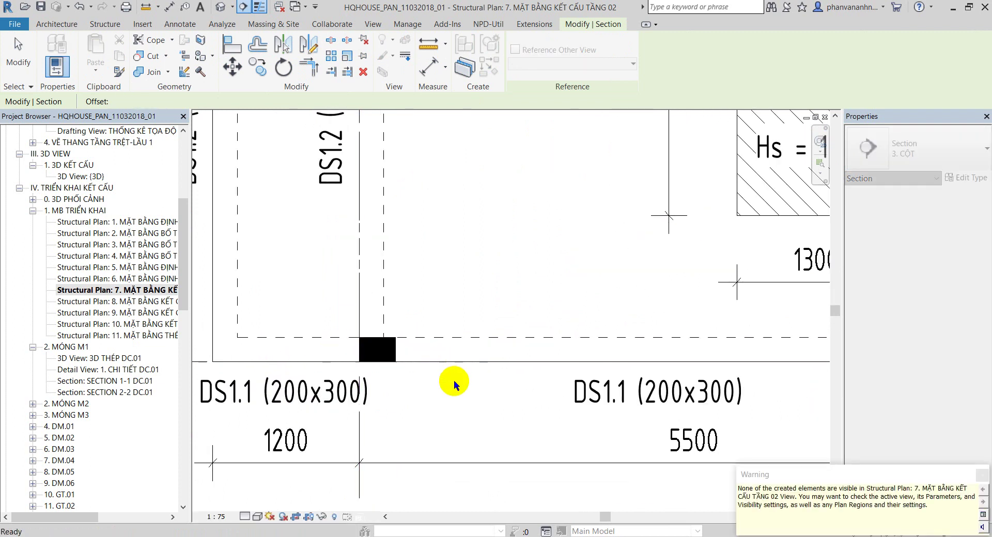
left_click(981, 474)
- Make the MC CỘT filter visible in Visibility/Graphics so the section shows
key("v")
key("g")
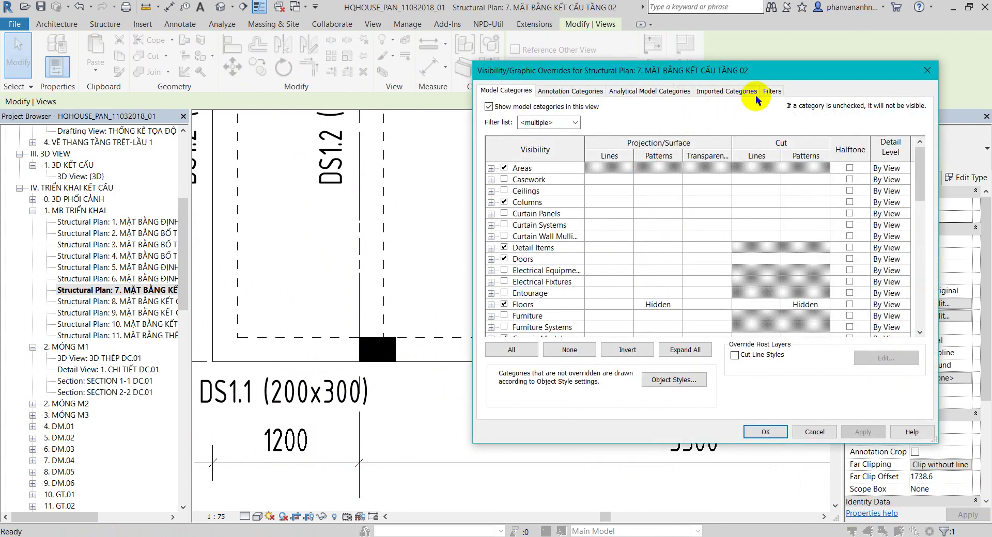
left_click(771, 91)
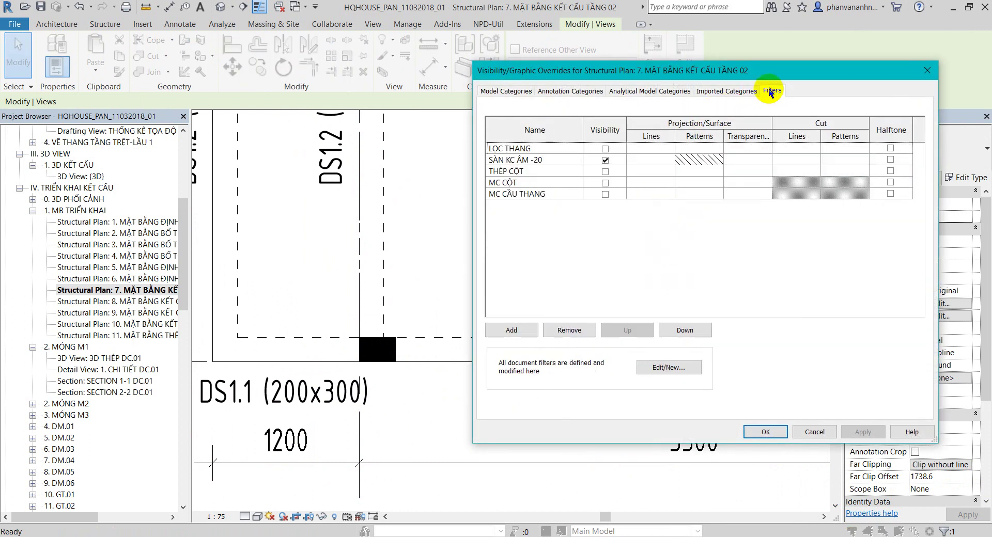
left_click(605, 182)
left_click(764, 432)
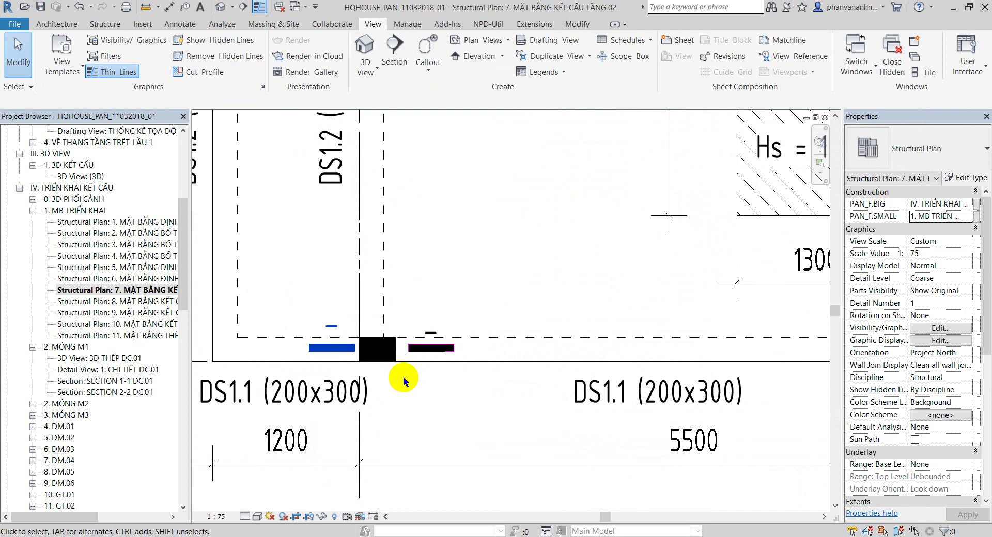
left_click(413, 353)
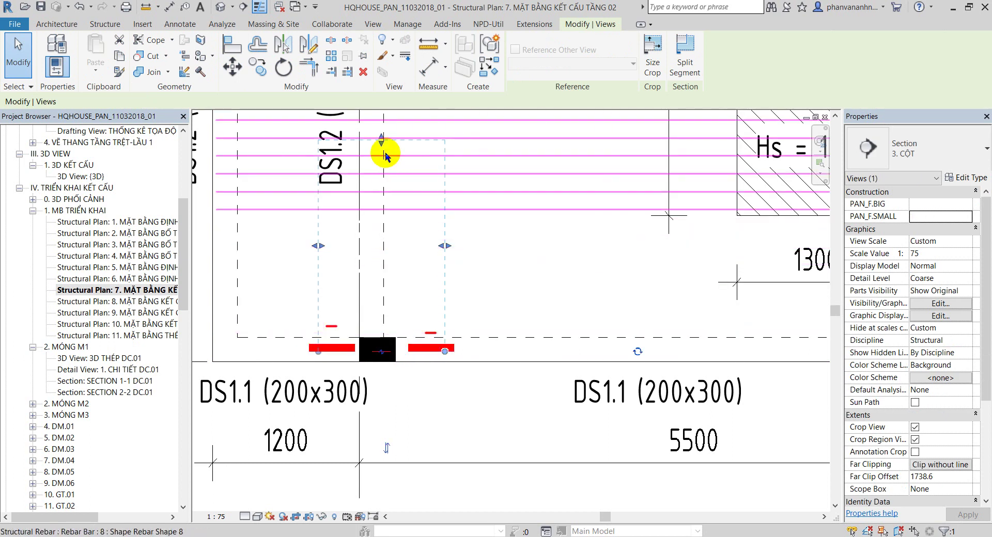
- Pull the section's far clip to 322.4 and open Section 1's column elevation
left_click_drag(382, 141, 394, 299)
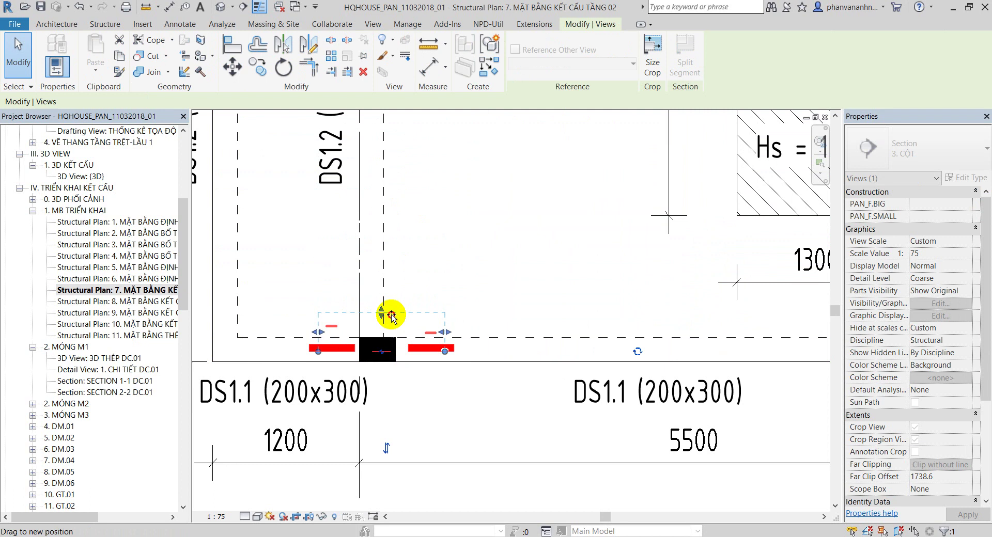
right_click(432, 349)
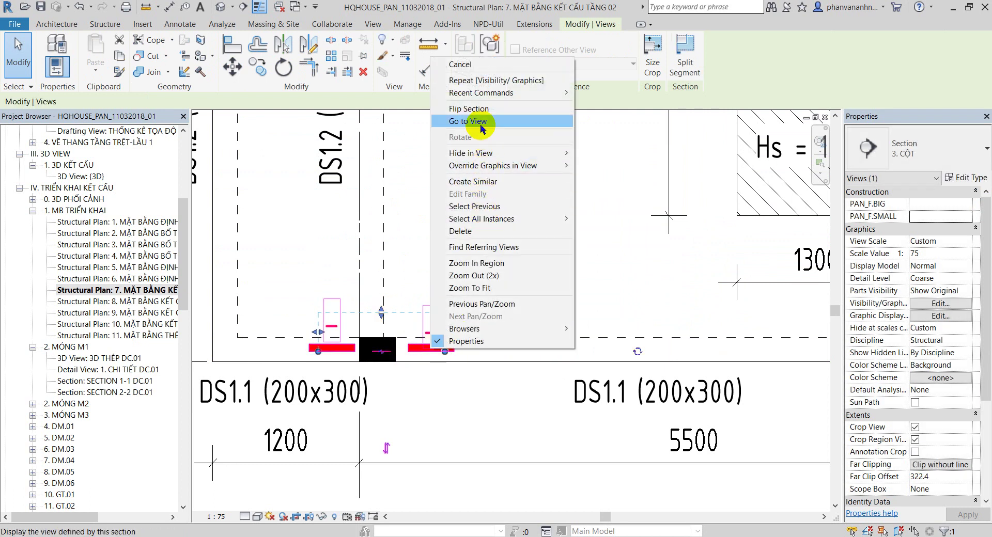
left_click(480, 122)
middle_click_drag(545, 278, 538, 265)
scroll(539, 265, "up", 1)
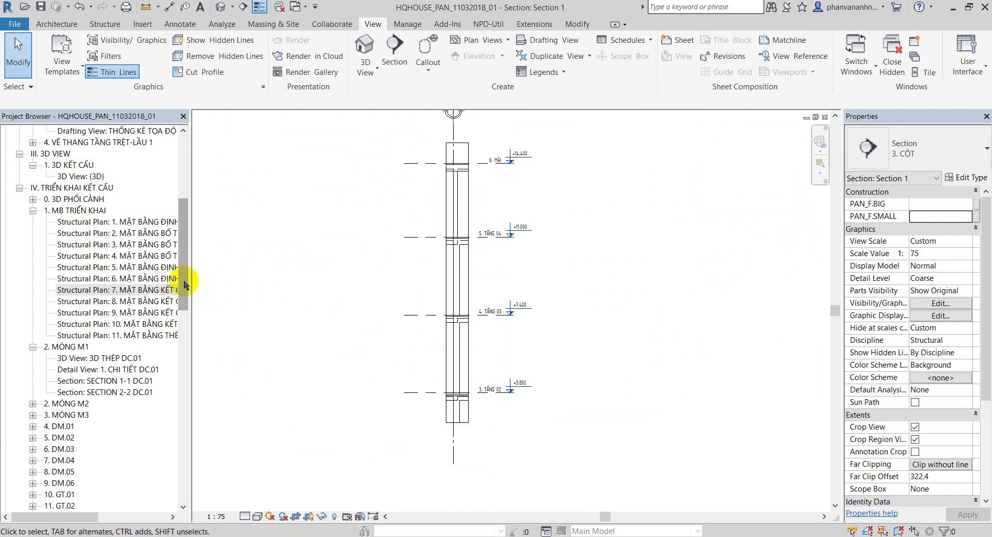
left_click_drag(188, 281, 188, 154)
- Locate and select the unfiled Section 1 view in the Project Browser
left_click(19, 142)
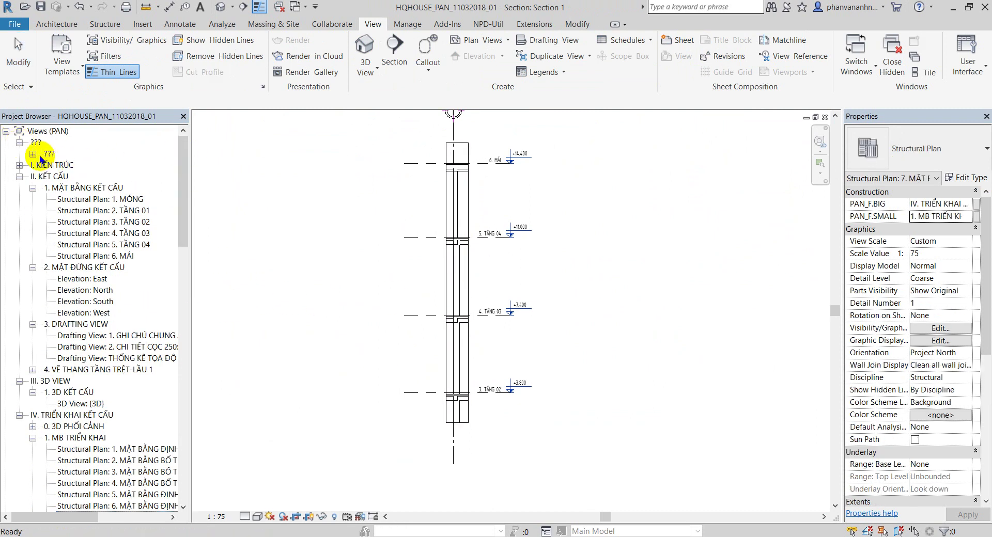
left_click(33, 154)
left_click(62, 165)
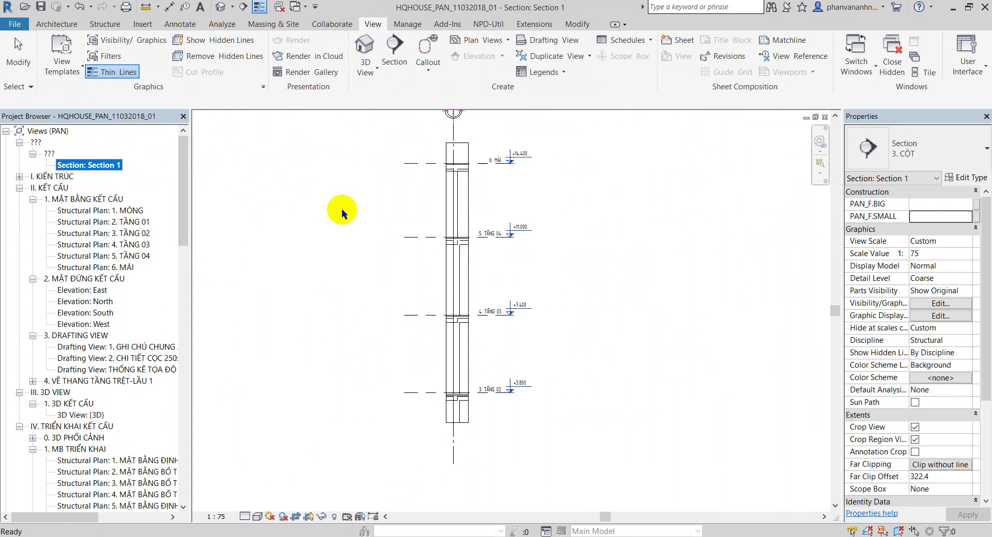
left_click_drag(185, 223, 189, 209)
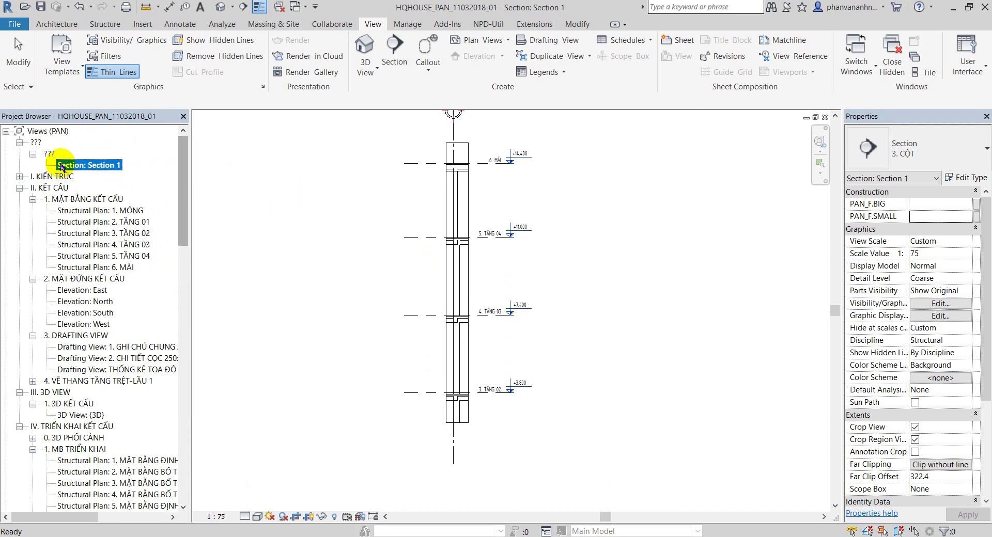
mouse_move(185, 168)
left_mouse_down()
mouse_move(193, 356)
mouse_move(201, 328)
left_mouse_up()
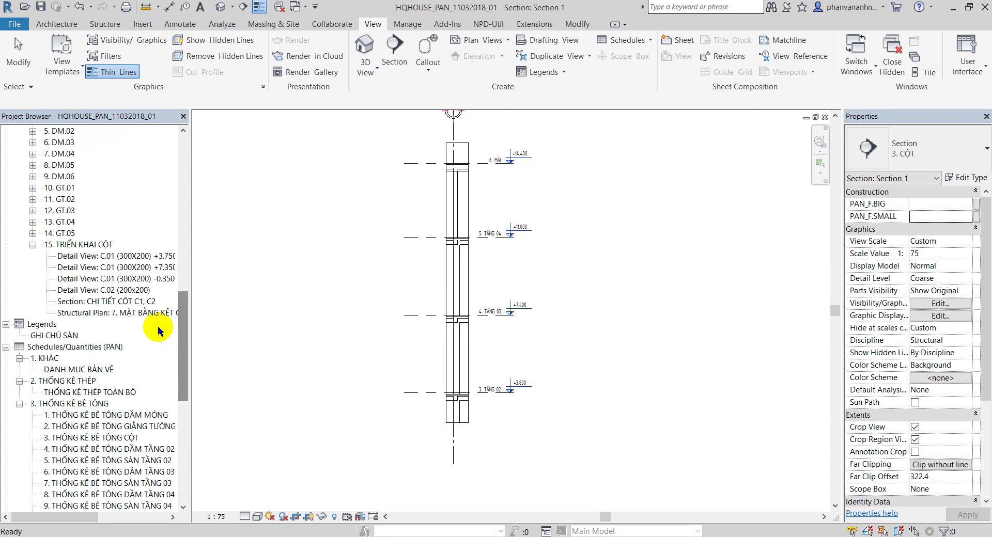
left_click_drag(200, 325, 194, 328)
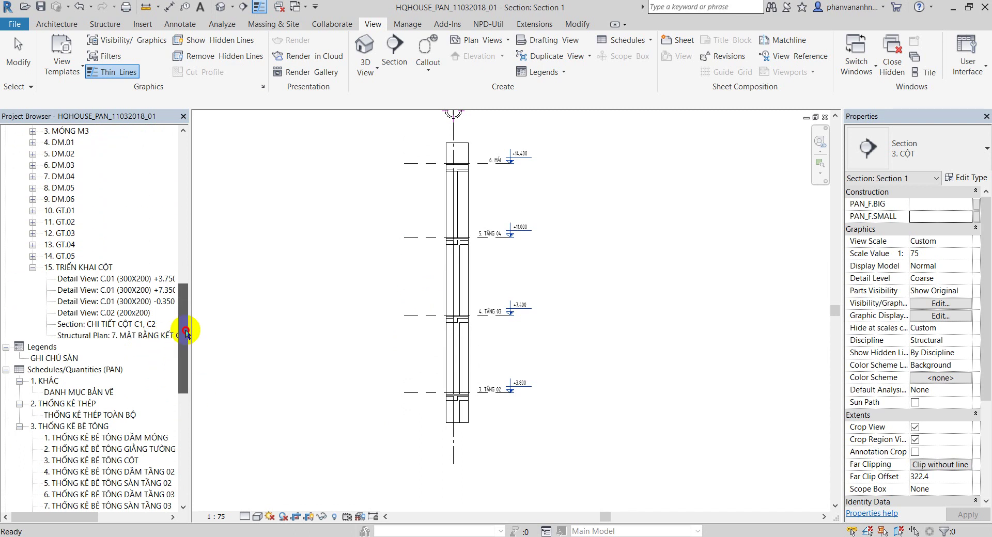
left_click(160, 303)
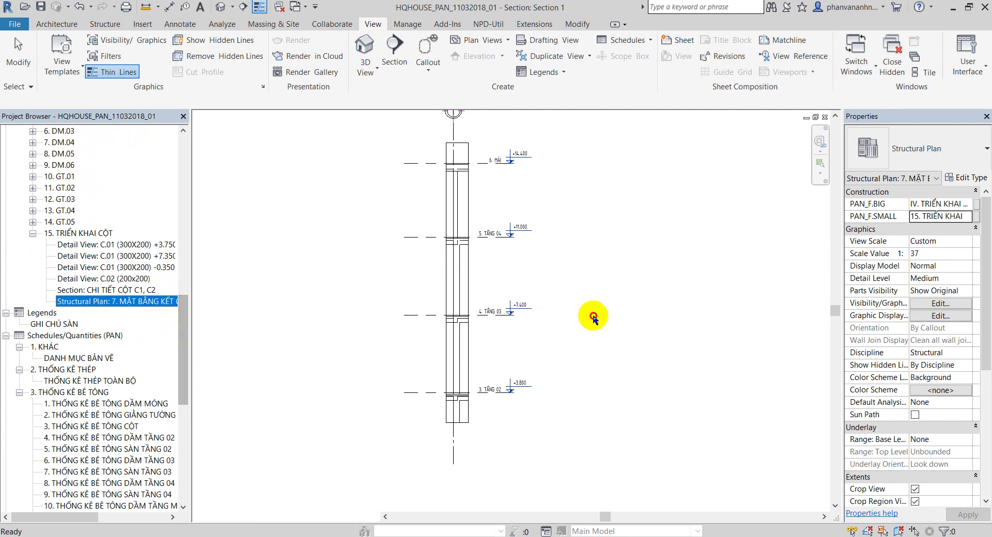
left_click(464, 201)
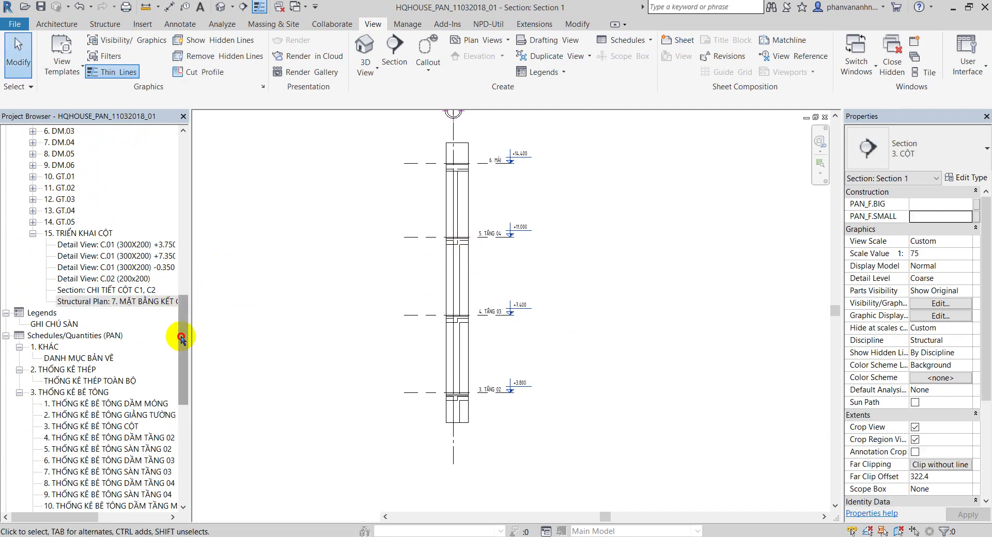
left_click_drag(184, 333, 199, 155)
left_click(98, 164)
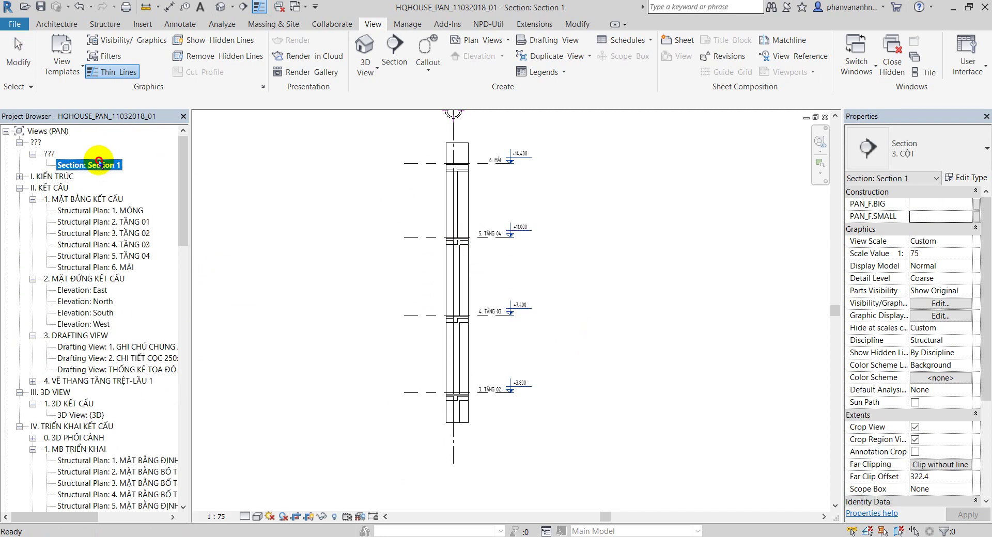
- Set PAN_F.BIG to IV. TRIỂN KHAI KẾT CẤU and PAN_F.SMALL to 15. TRIỂN KHAI, then apply
left_click(962, 204)
left_click(971, 219)
left_click(970, 219)
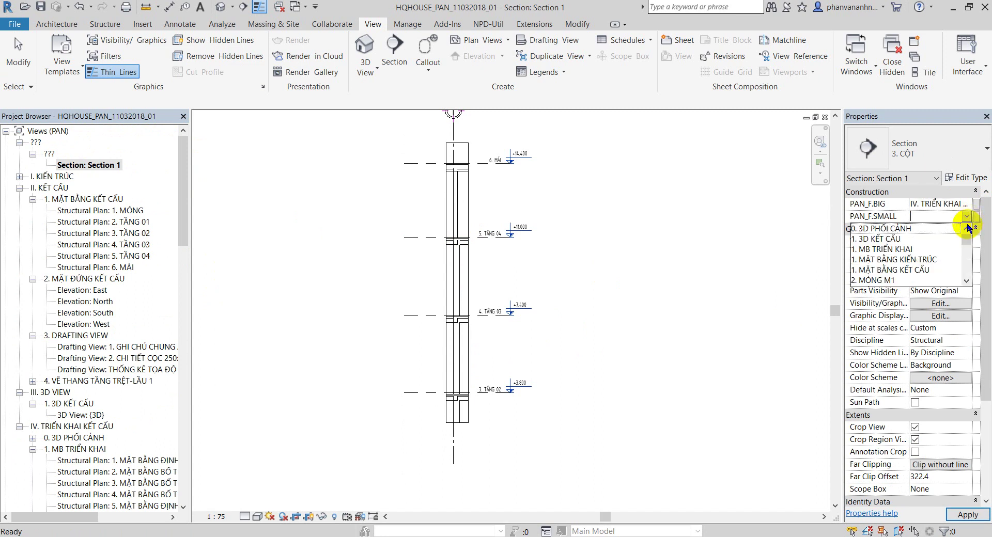
left_click_drag(969, 249, 969, 281)
left_click(913, 280)
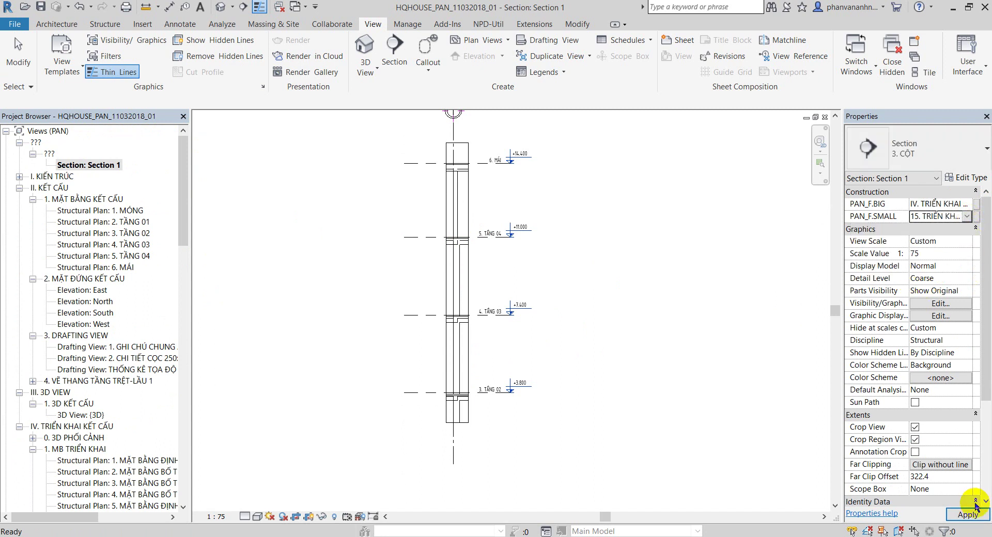
left_click(967, 515)
- Confirm the name MẶT ĐỨNG CỘT, then select it together with the callout plan
left_click_drag(185, 227, 188, 379)
type("MẶT ĐỨNG CỘT")
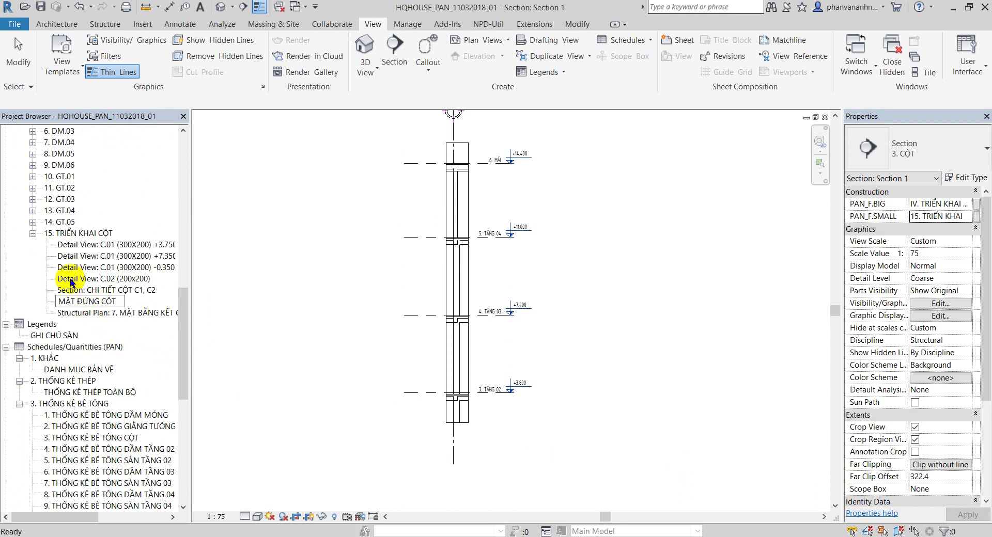
key("Return")
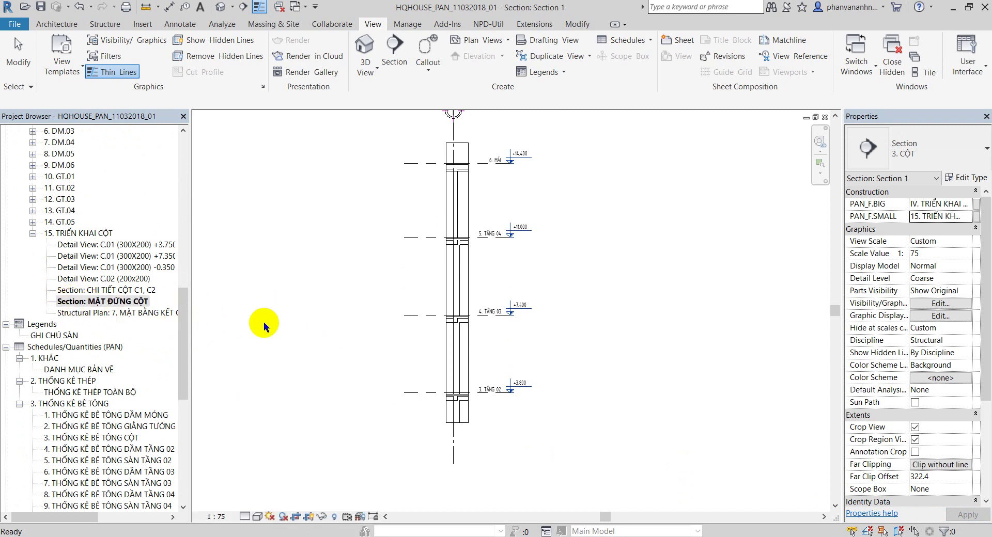
left_click(137, 314)
left_click(129, 302)
left_click(147, 313)
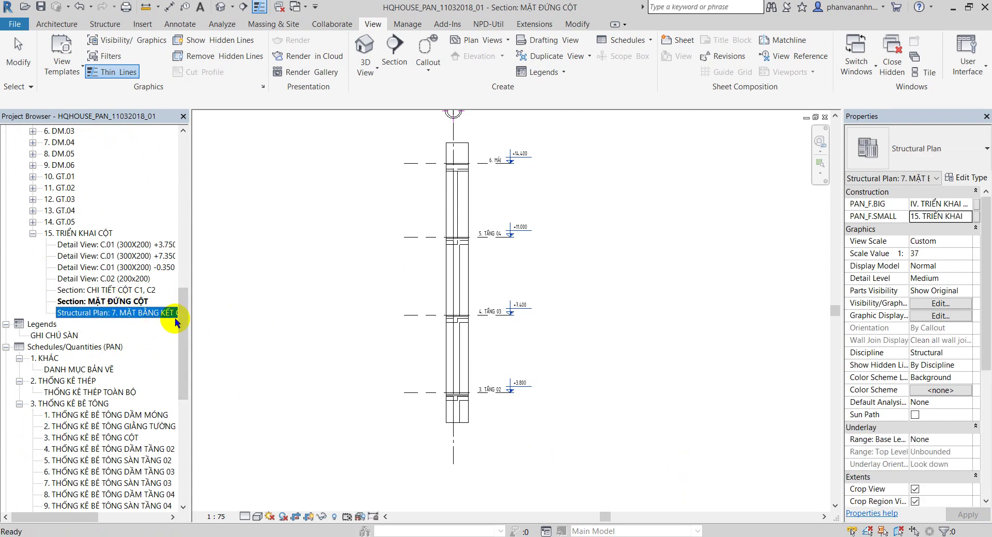
- Assign both column views PAN_F.SMALL 16. TRIỂN KHAI and open the callout plan
scroll(124, 302, "down", 1)
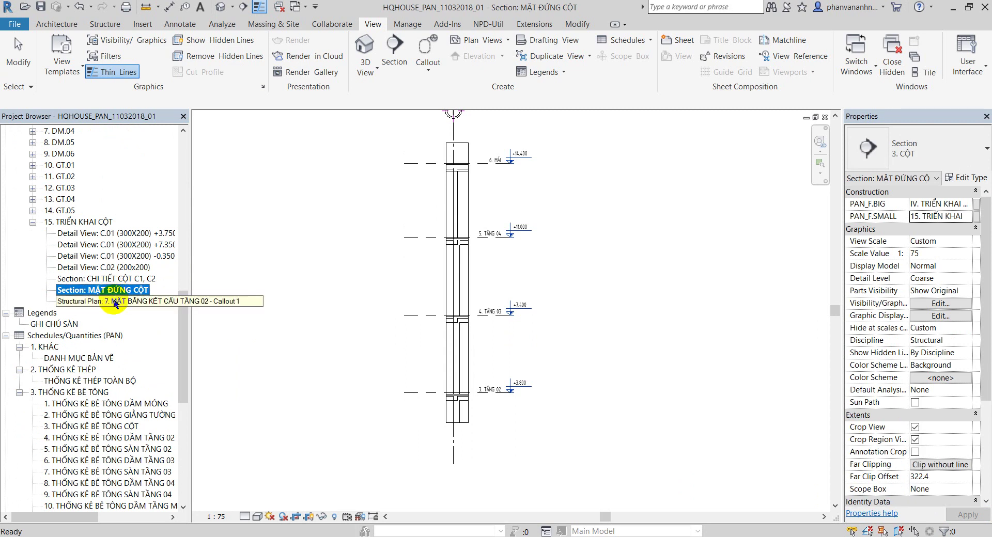
left_click(113, 302, "ctrl")
left_click(915, 217)
type("6")
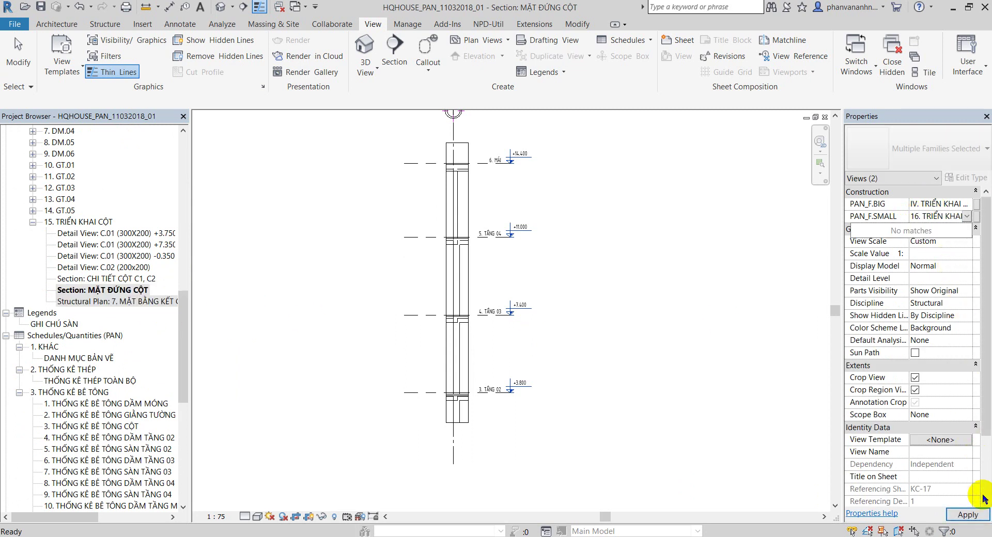
left_click(977, 521)
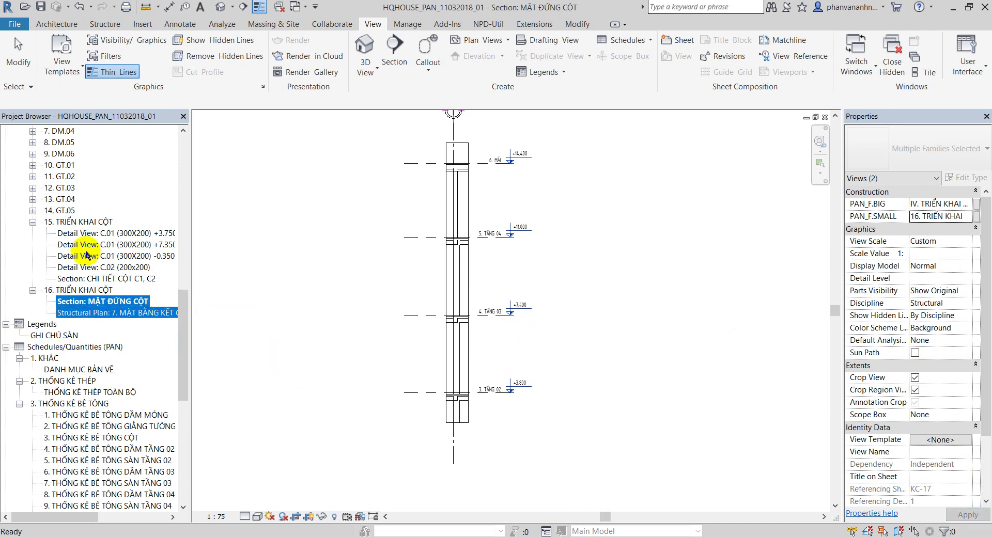
left_click(33, 221)
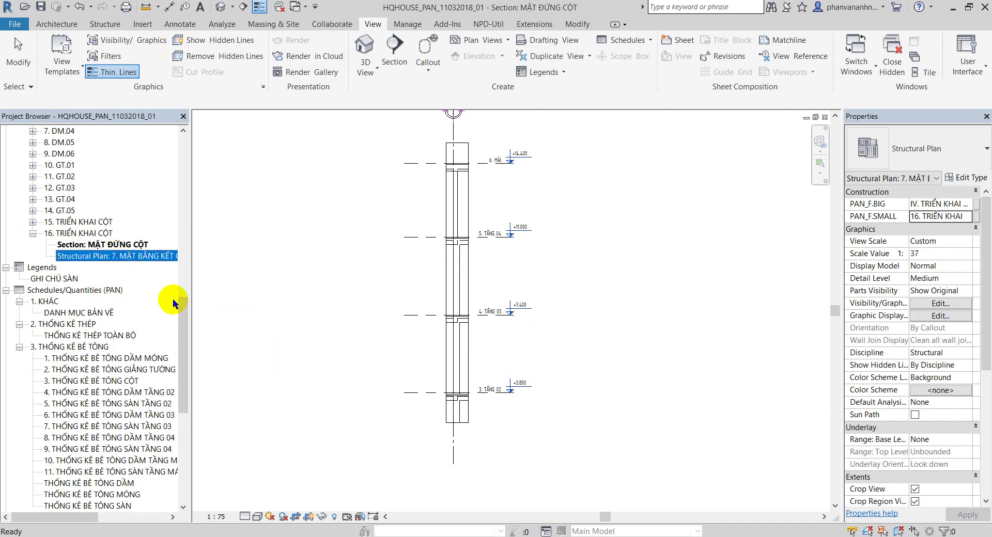
double_click(113, 256)
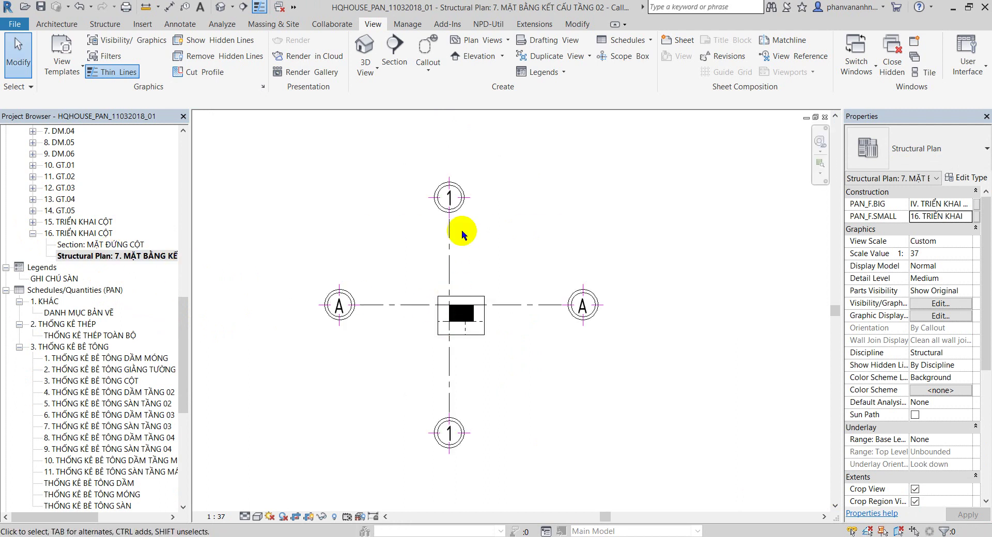
- Hide the crop region boundary in the column callout plan
left_click(313, 518)
scroll(415, 311, "up", 2)
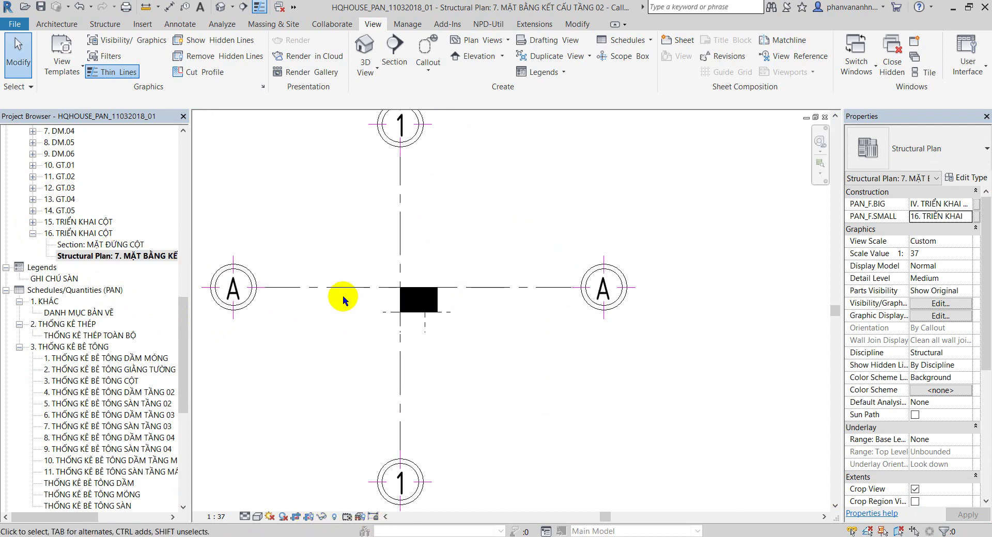
scroll(519, 342, "down", 2)
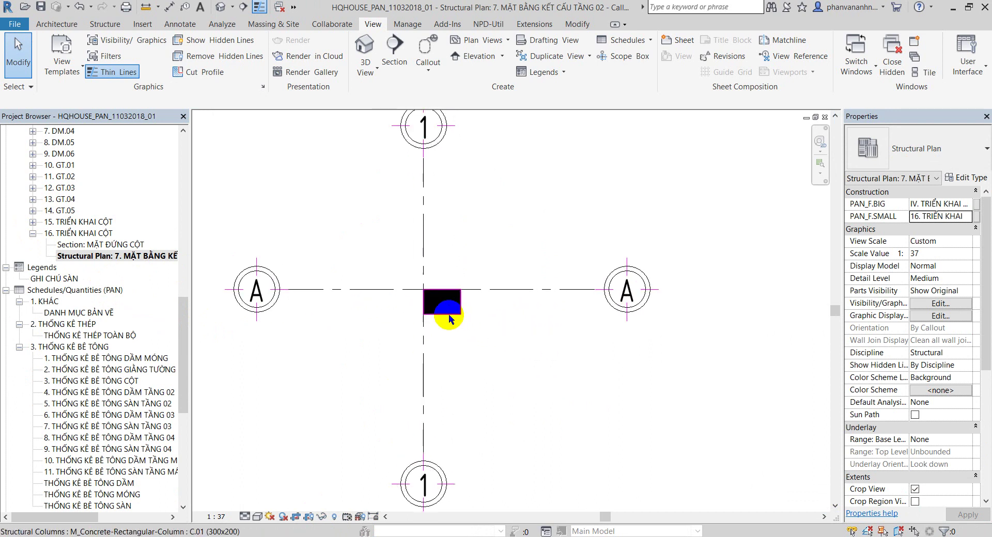
- Open the MẶT ĐỨNG CỘT section from its head on the column and pan to the column
double_click(89, 245)
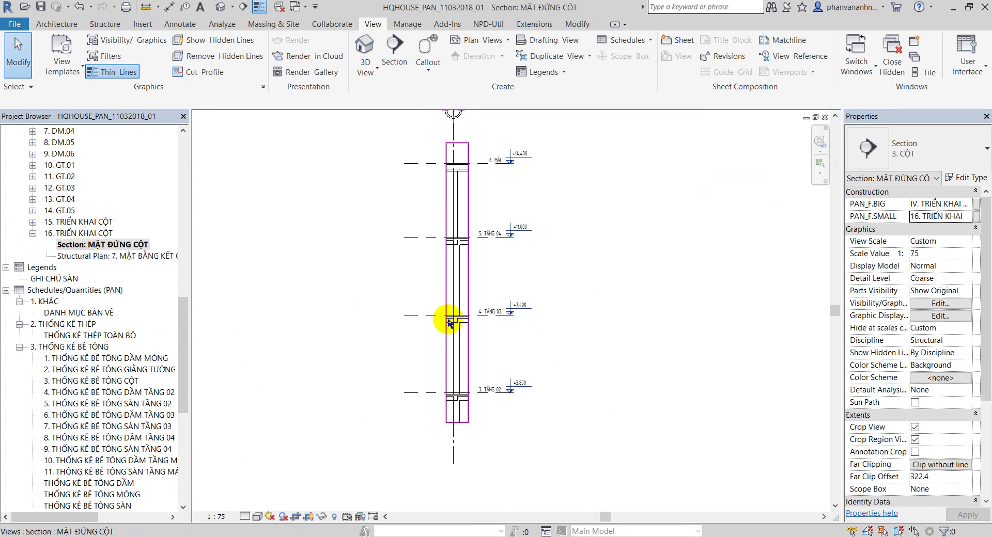
left_click_drag(182, 315, 145, 292)
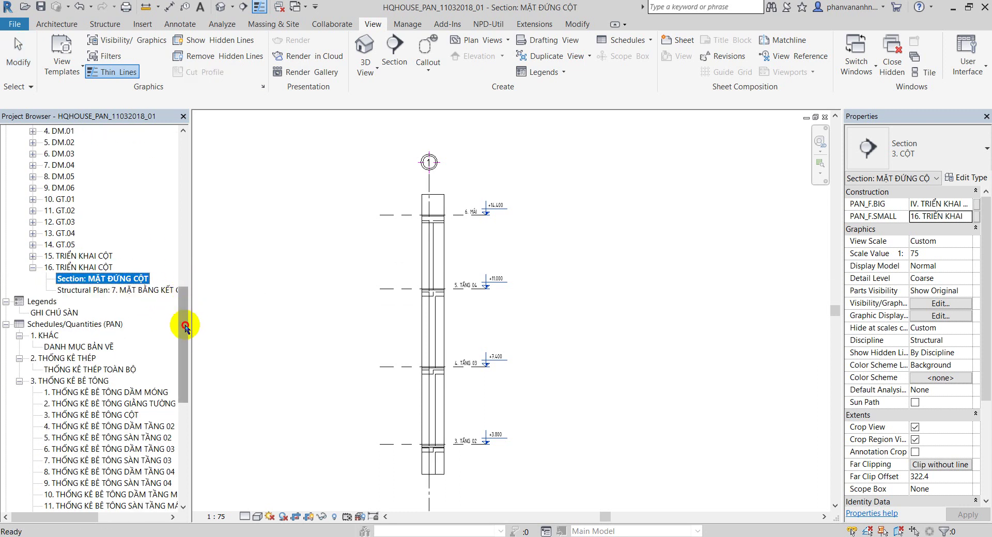
left_click_drag(183, 320, 184, 230)
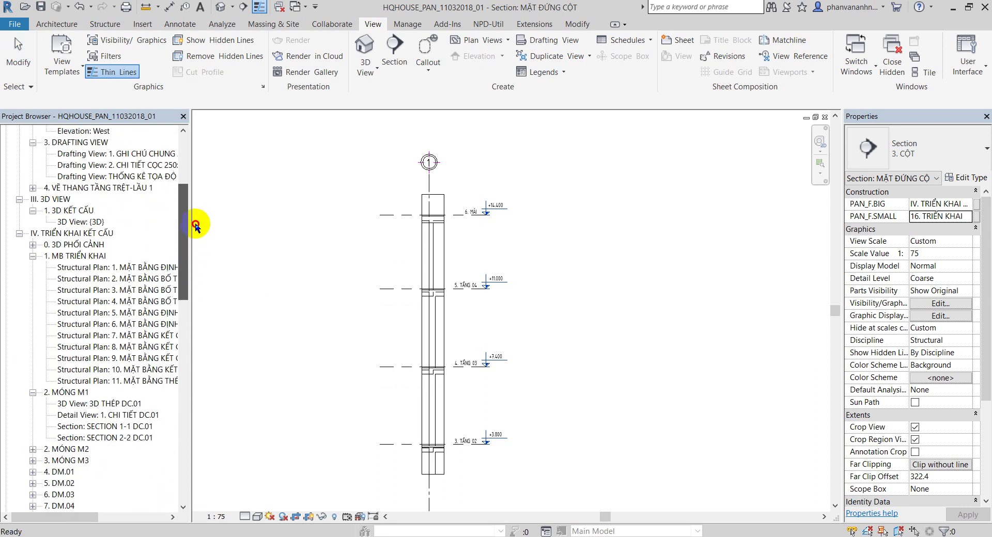
- Open structural plan 7. MẶT BẰNG KẾT CẤU TẦNG 02 and zoom to the column at grid 1/A
double_click(147, 324)
scroll(433, 328, "down", 5)
scroll(326, 397, "down", 2)
scroll(335, 412, "up", 3)
scroll(363, 321, "down", 2)
scroll(413, 372, "up", 1)
scroll(388, 305, "down", 1)
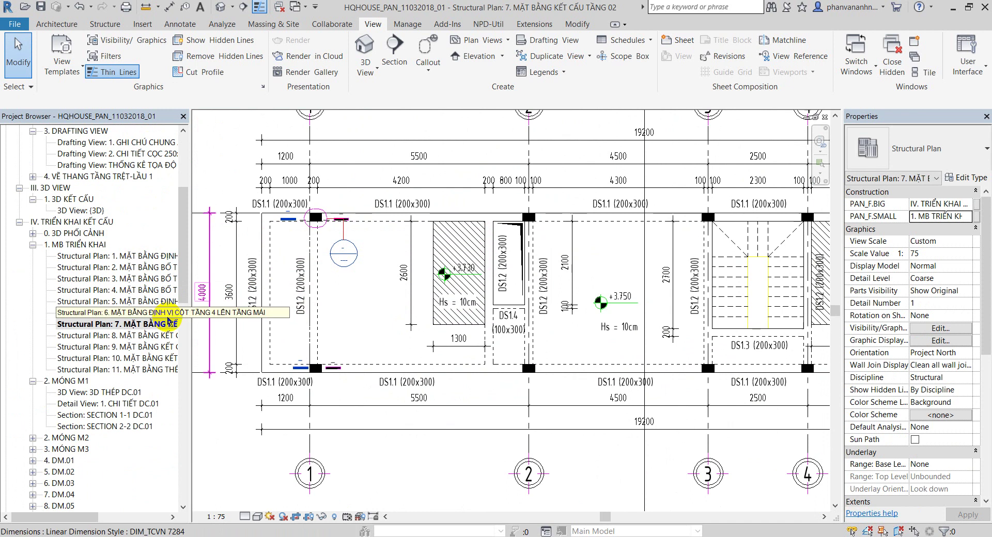
scroll(357, 279, "down", 2)
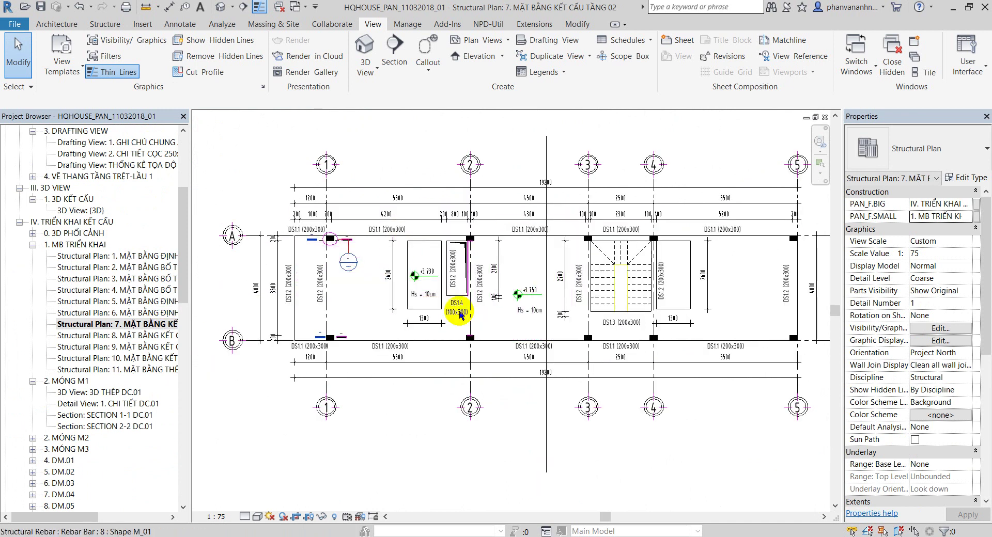
scroll(325, 336, "up", 1)
scroll(326, 336, "up", 2)
scroll(370, 270, "up", 2)
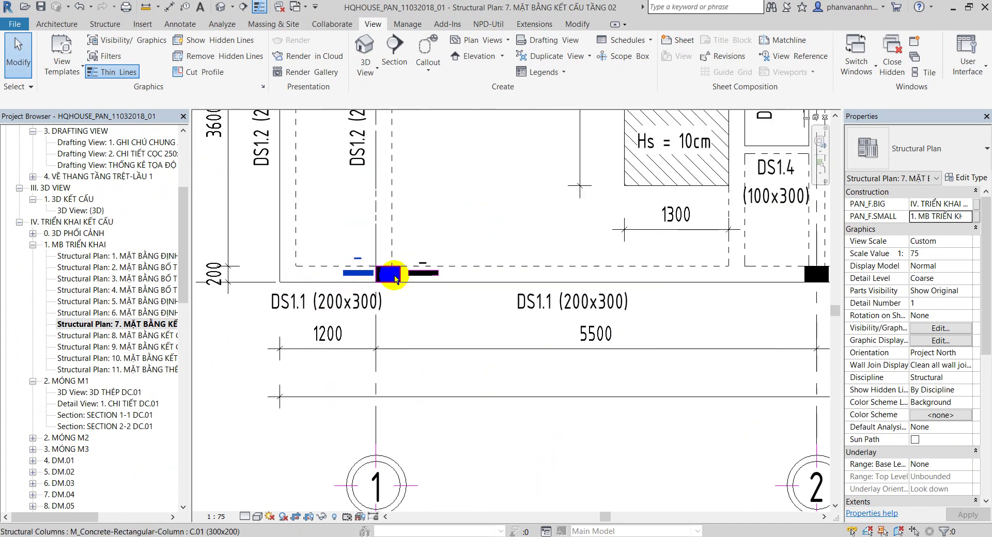
scroll(343, 295, "down", 2)
scroll(420, 410, "down", 1)
scroll(335, 245, "up", 1)
scroll(372, 170, "up", 1)
scroll(380, 160, "up", 1)
scroll(381, 221, "up", 1)
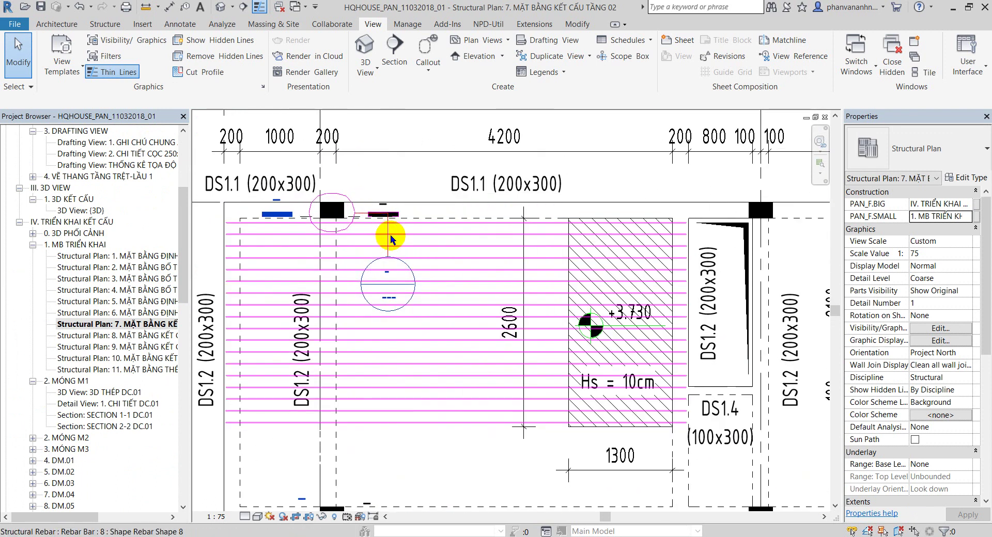
scroll(390, 239, "down", 2)
scroll(382, 198, "up", 1)
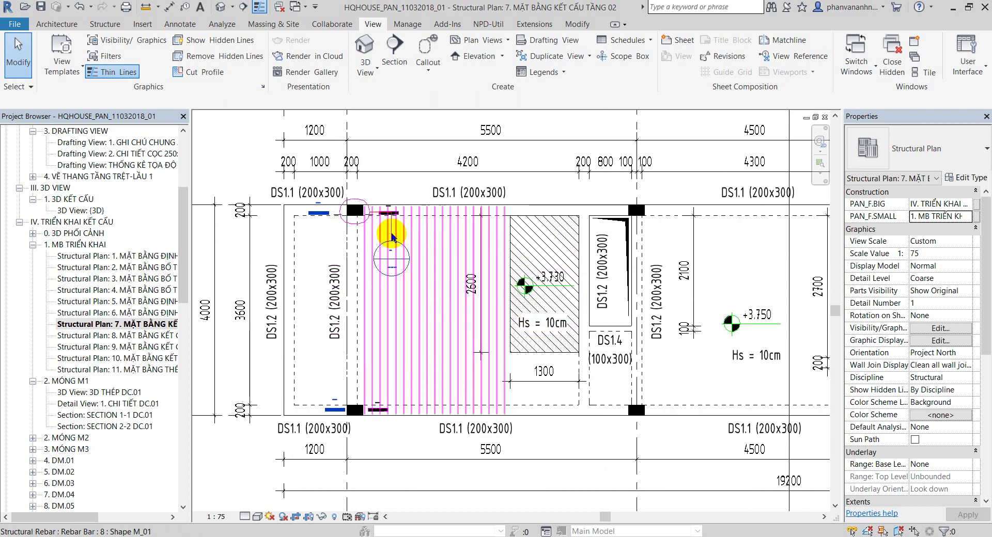
- Delete the column's callout at grid 1/A and confirm removing its view with OK
left_click(391, 235)
key("Delete")
left_click(583, 320)
left_click(393, 314)
key("Delete")
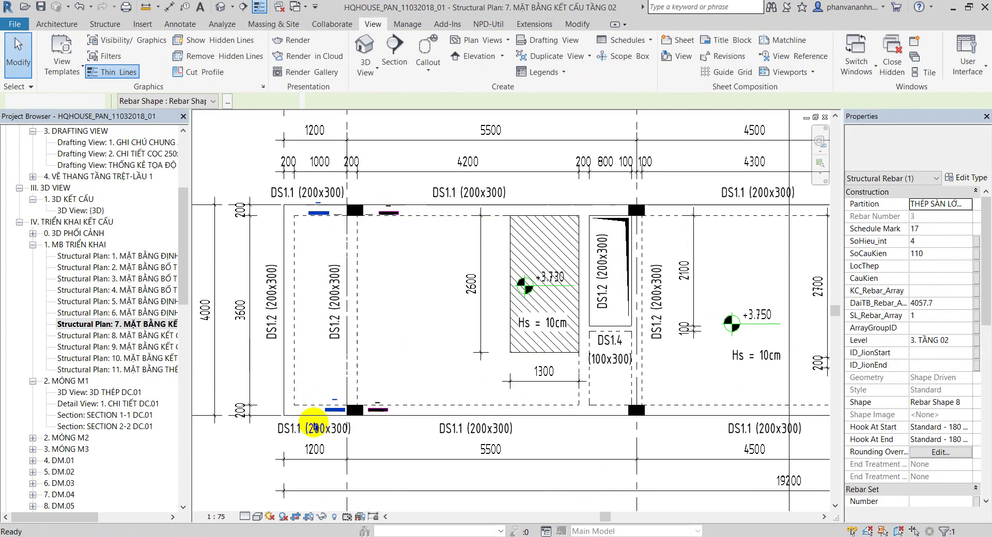
left_click_drag(180, 292, 183, 349)
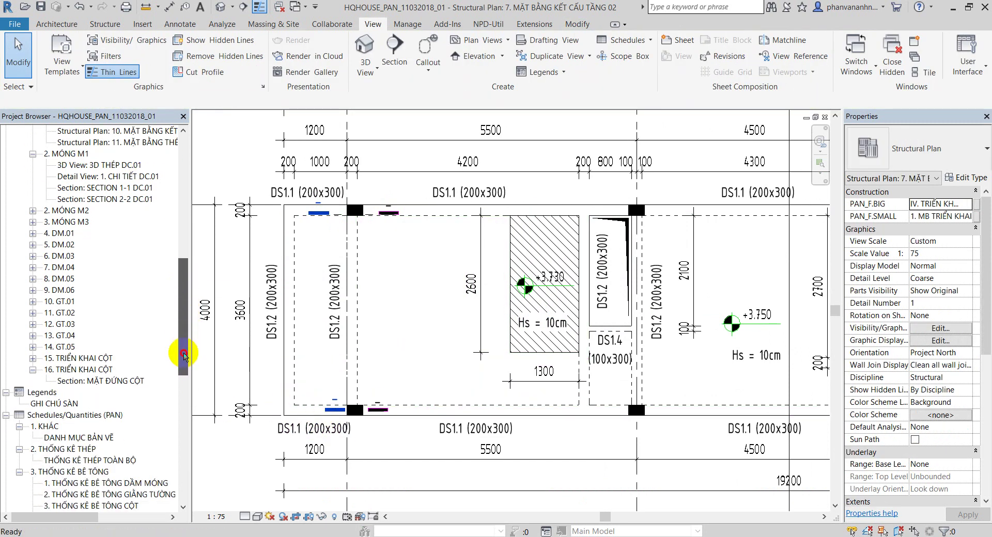
scroll(357, 390, "up", 1)
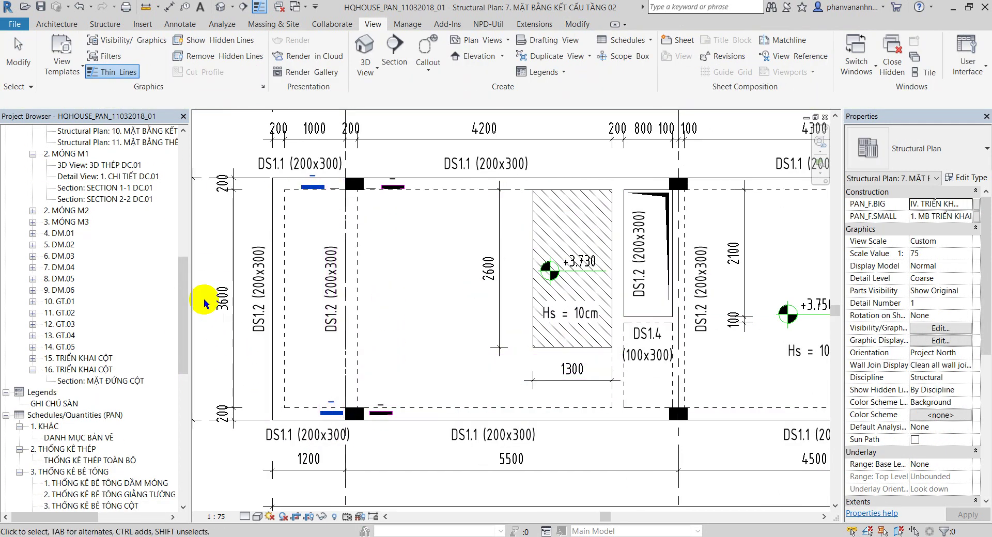
- Open Section: MẶT ĐỨNG CỘT and check the C.02 column, centring the lower column
left_click(105, 378)
double_click(105, 378)
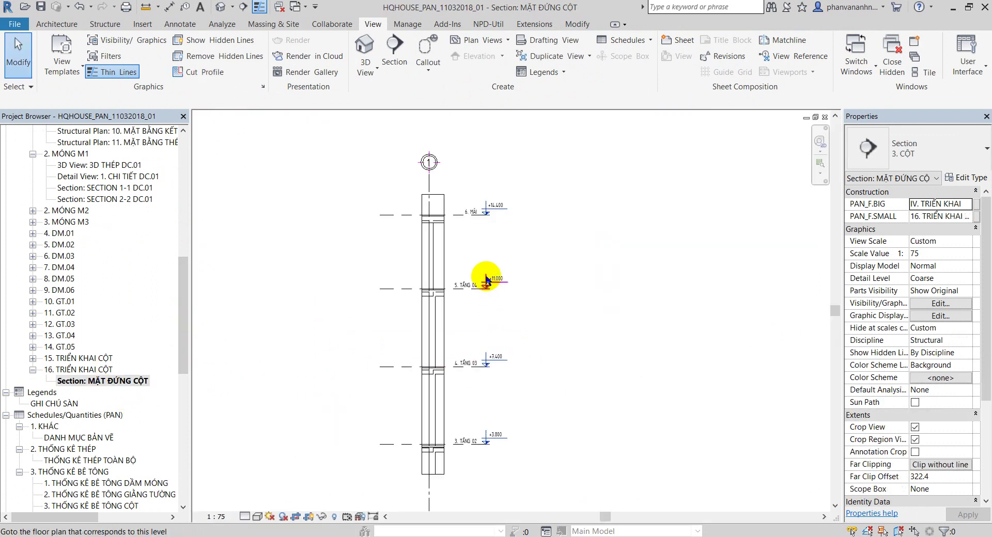
left_click(432, 213)
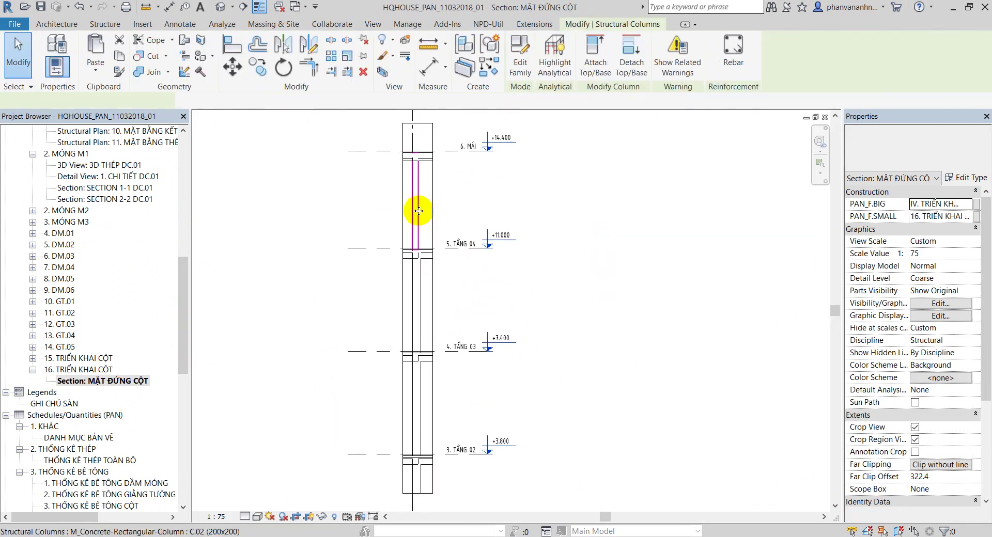
scroll(433, 233, "down", 2)
key("Escape")
scroll(418, 247, "up", 2)
middle_click_drag(441, 287, 440, 254)
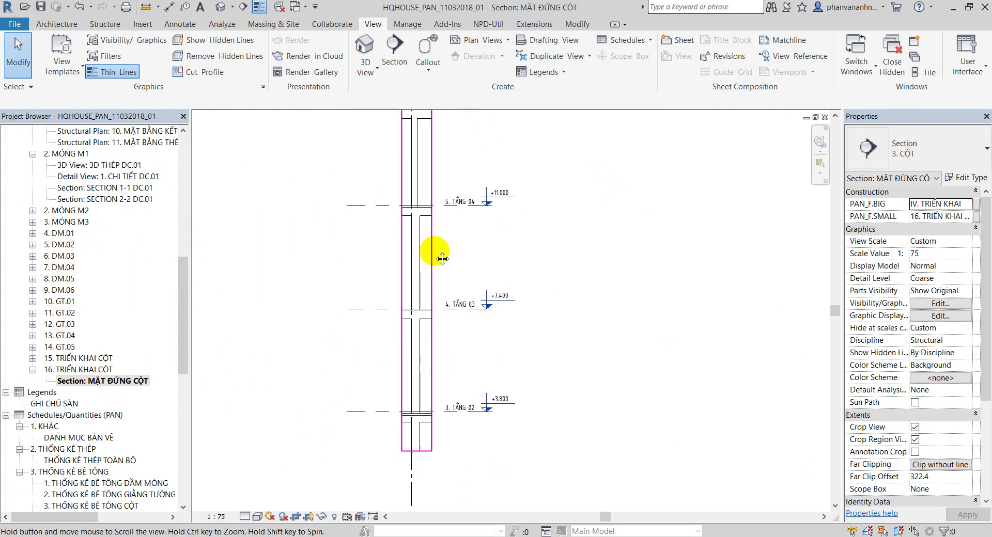
- Change the section's view scale from 1:75 to 1 : 50
left_click(210, 517)
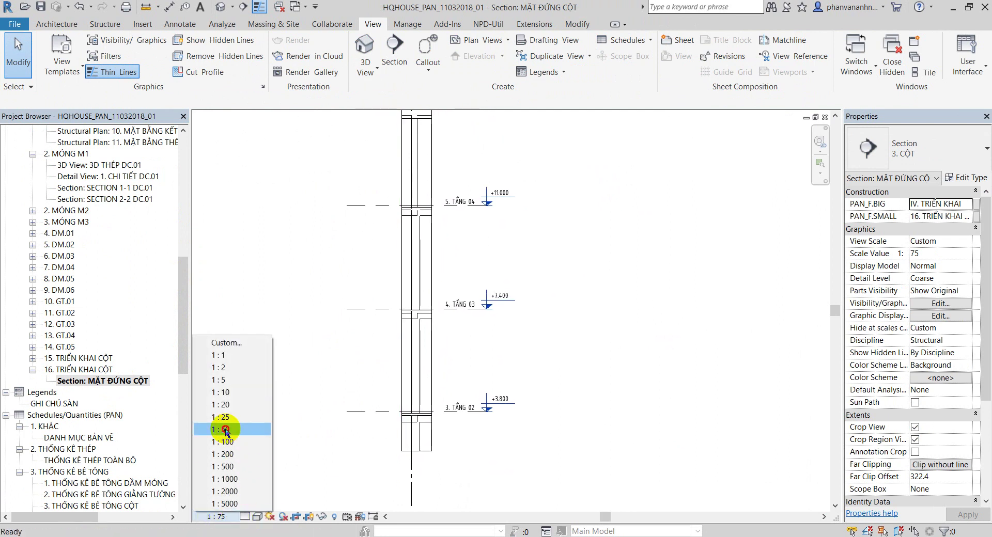
left_click(225, 429)
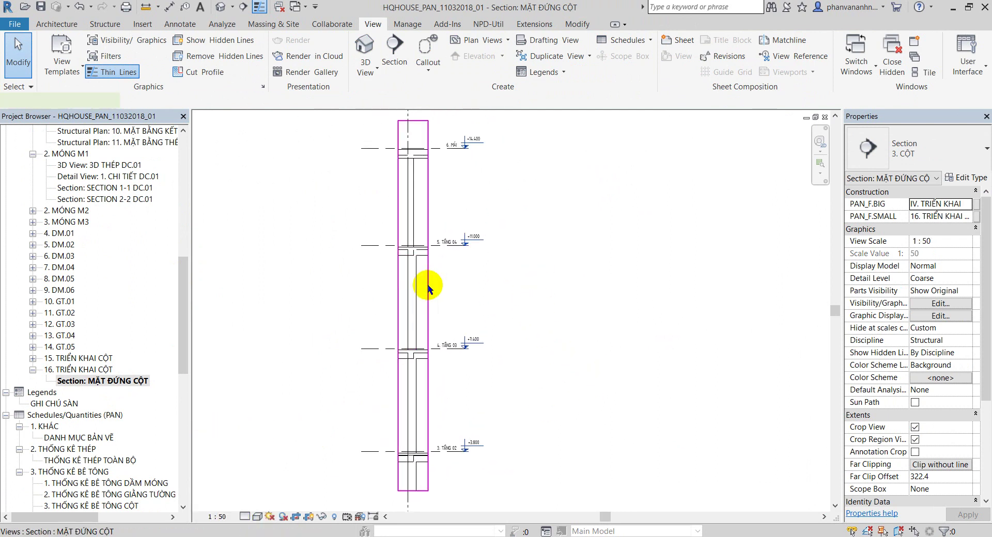
left_click(425, 280)
left_click(535, 292)
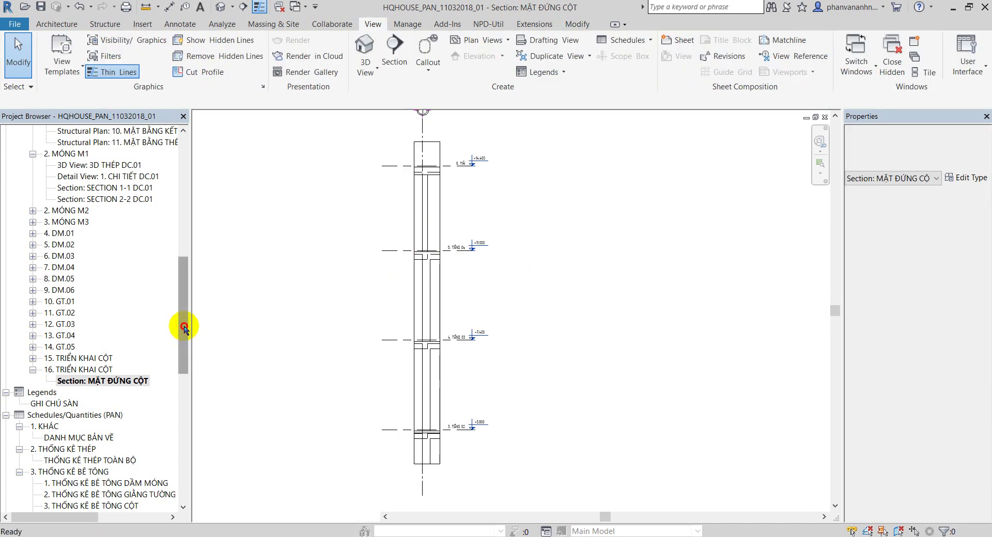
left_click_drag(184, 323, 185, 480)
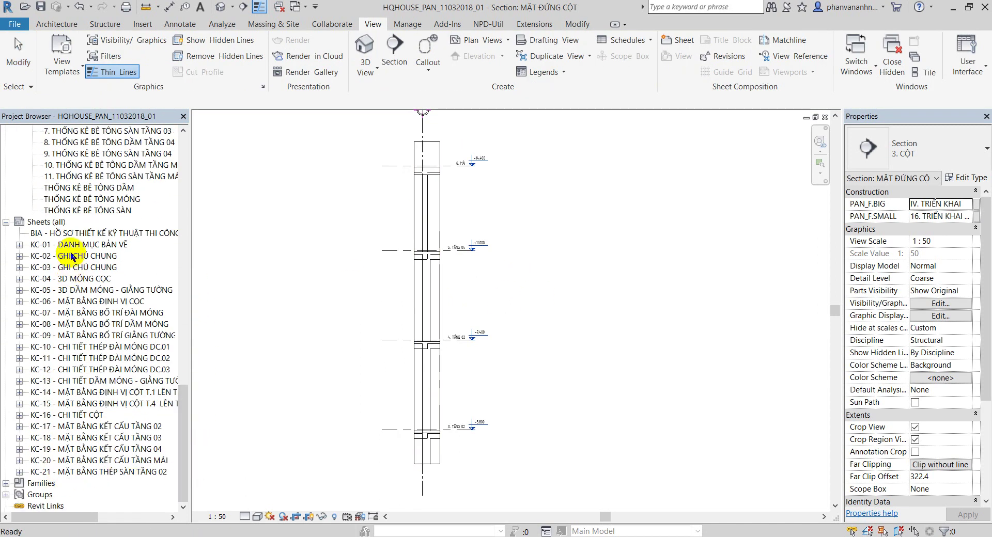
- Create new sheet KC-22 using the PAN_A3_VERTICAL titleblock
left_click(46, 222)
right_click(61, 222)
left_click(86, 231)
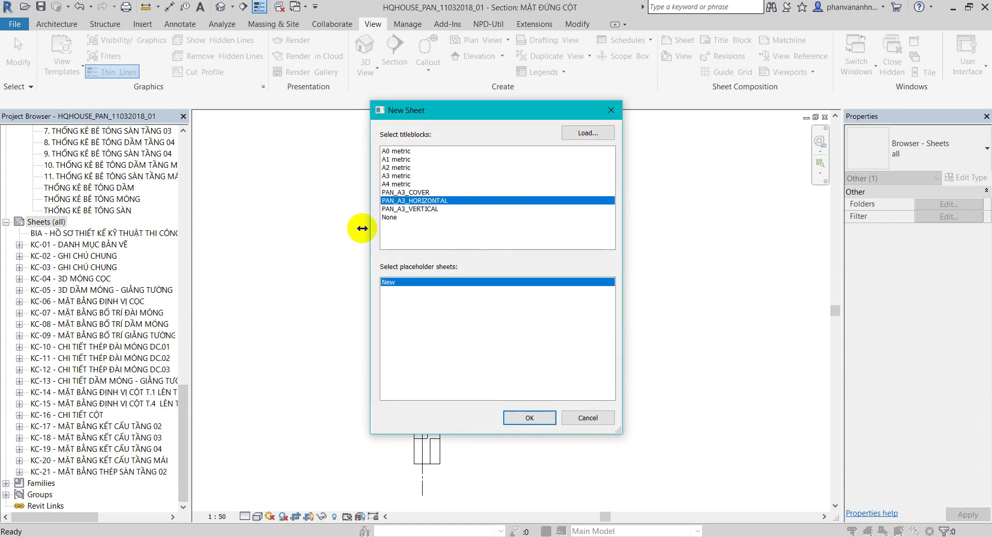
left_click(436, 209)
left_click(530, 420)
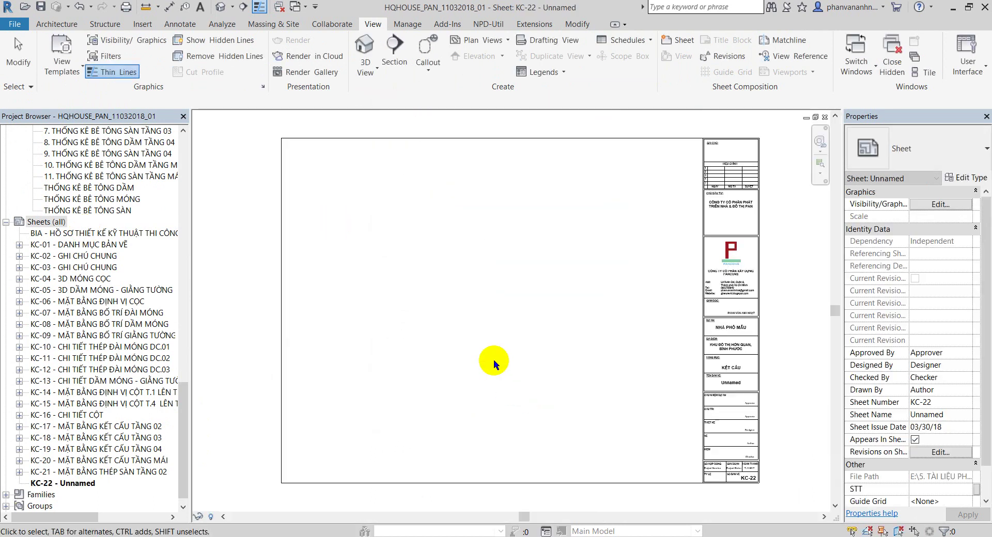
- Collapse the 2. MÓNG M1 view group in the Project Browser to reach the column section
left_click_drag(183, 444, 191, 264)
left_click(104, 301)
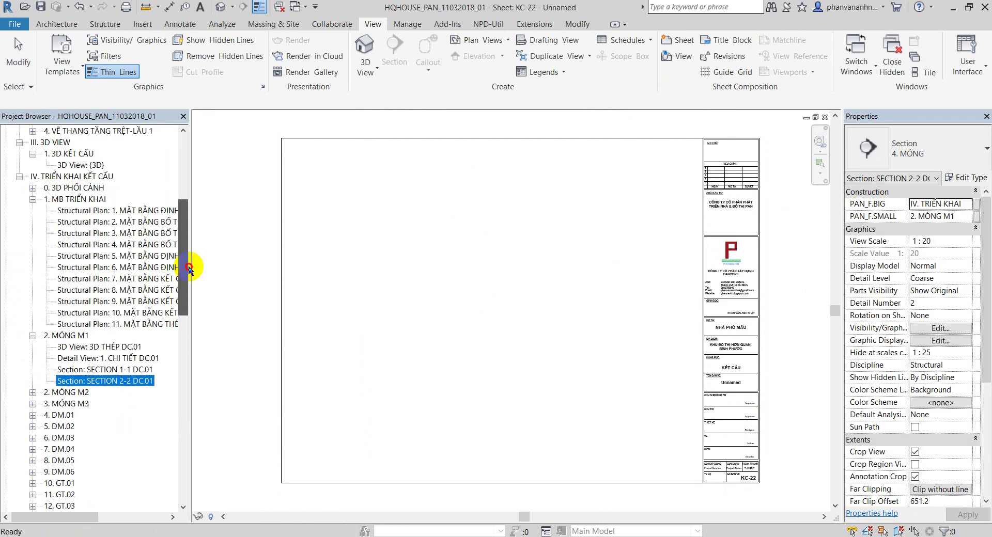
left_click(33, 233)
left_click(33, 232)
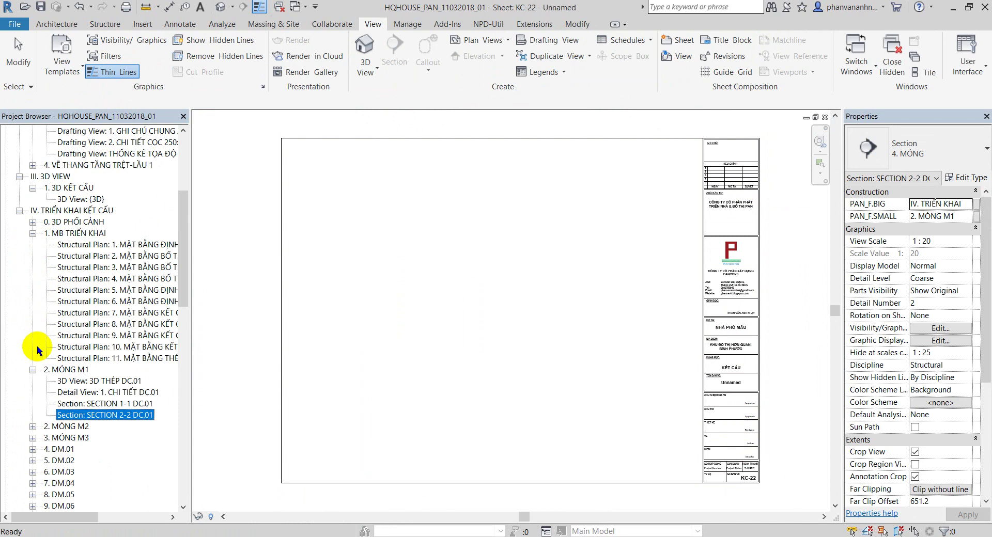
left_click(33, 370)
left_click_drag(183, 261, 186, 356)
- Place the MẶT ĐỨNG CỘT section on sheet KC-22 and nudge the viewport up twice
left_click(89, 280)
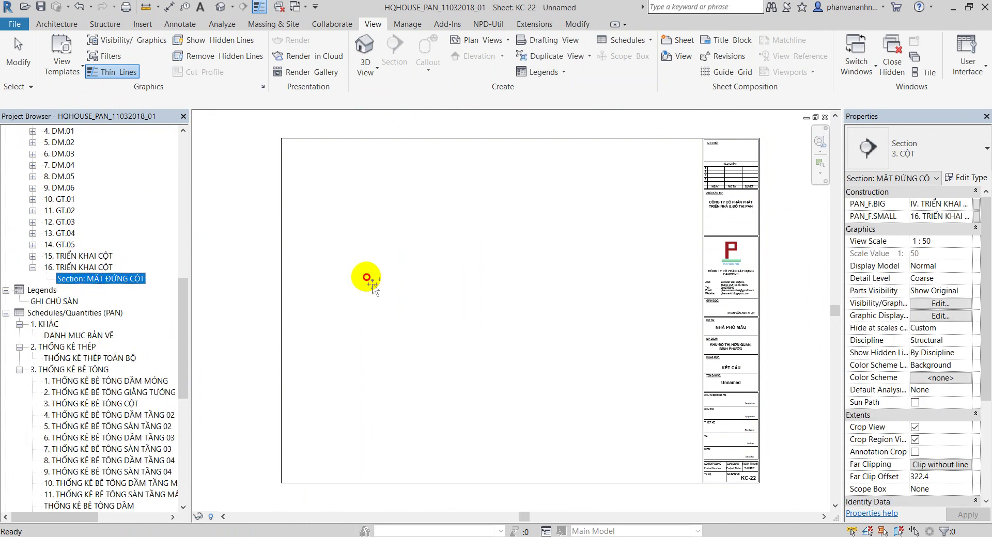
left_click_drag(372, 282, 376, 279)
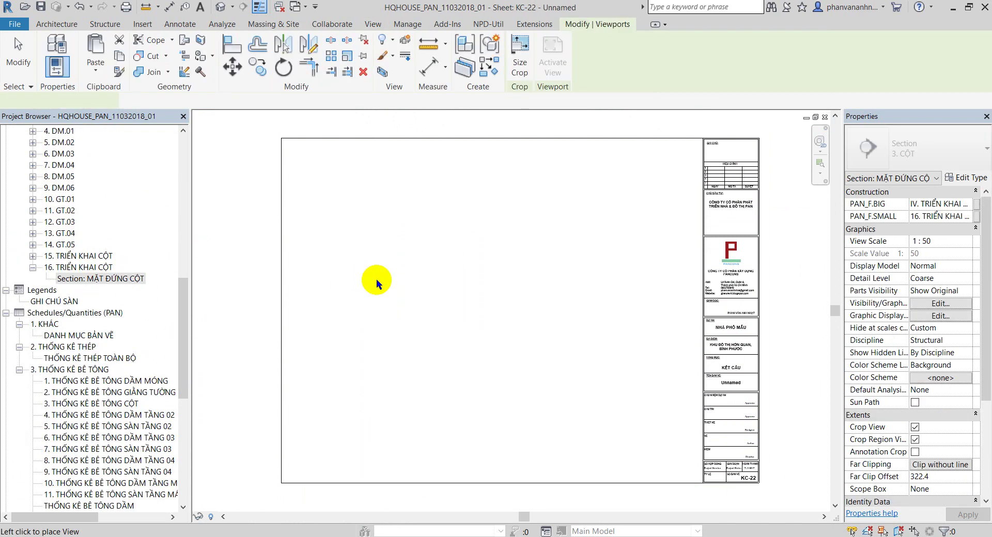
left_click(359, 326)
scroll(415, 294, "down", 2)
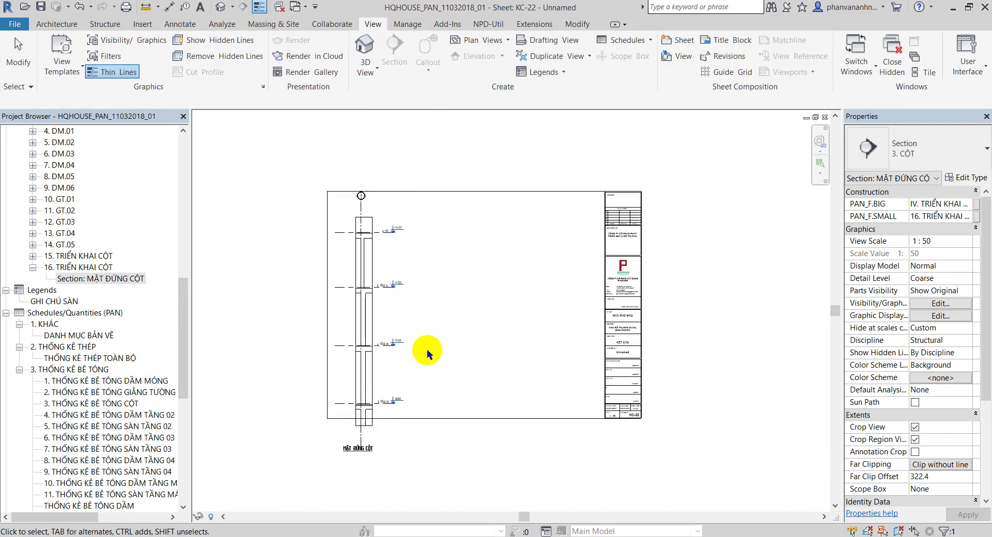
left_click(370, 313)
key("Up")
key("Up")
key("Up")
key("Up")
key("Up")
key("Up")
key("Up")
key("Up")
key("Up")
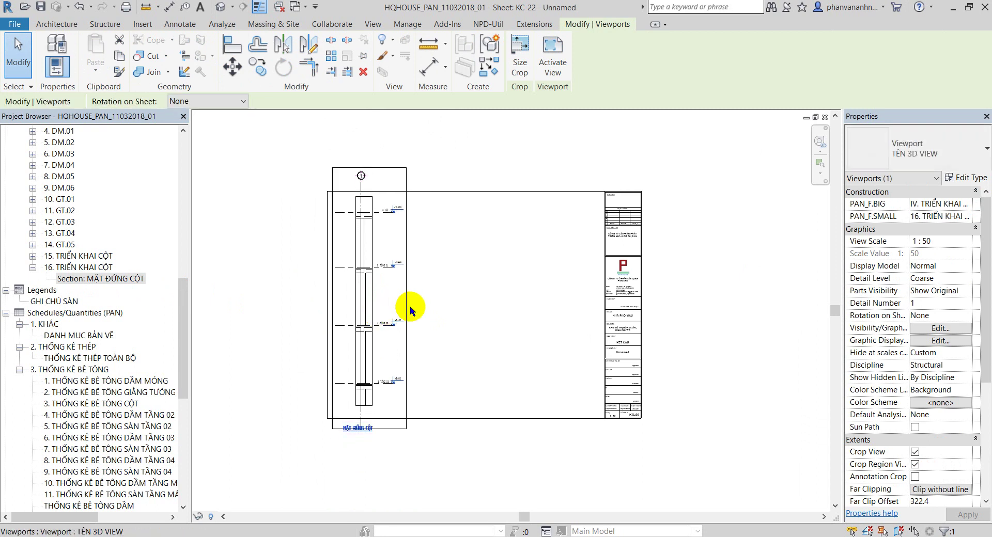
key("Up")
key("Up")
key("Up")
key("Up")
- Move the MẶT ĐỨNG CỘT viewport title up toward the column, then reopen the section
scroll(421, 259, "up", 1)
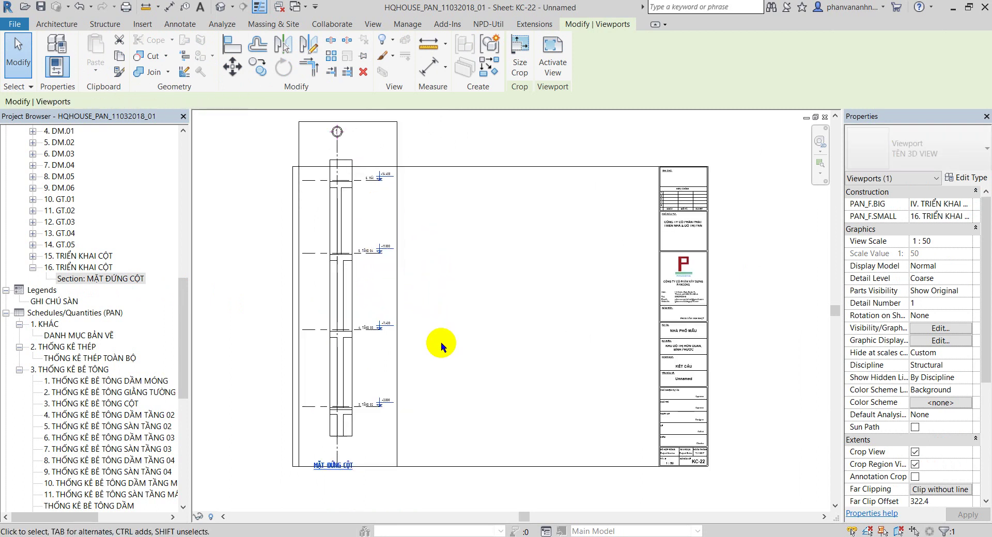
left_click(407, 454)
left_click(334, 465)
left_click_drag(341, 463, 347, 454)
left_click(403, 285)
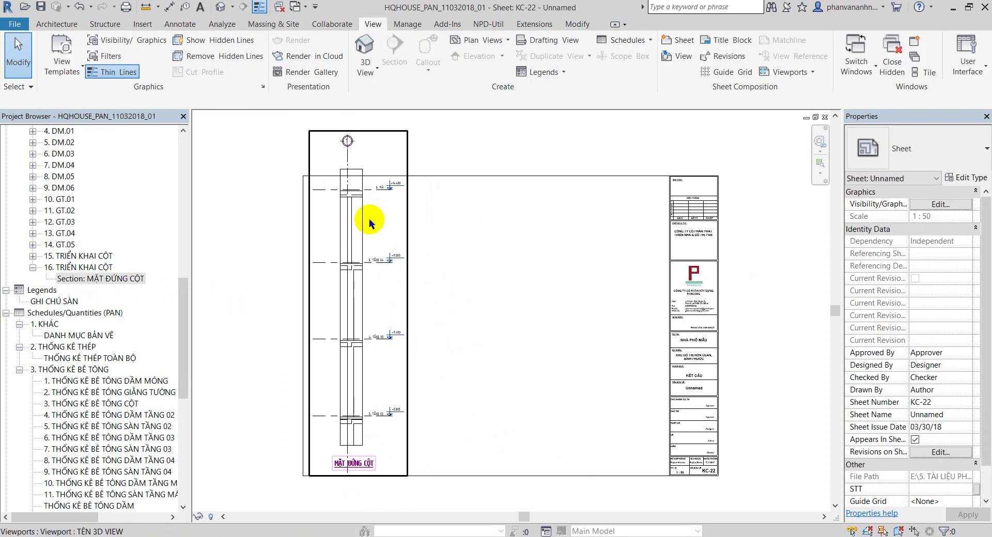
double_click(110, 279)
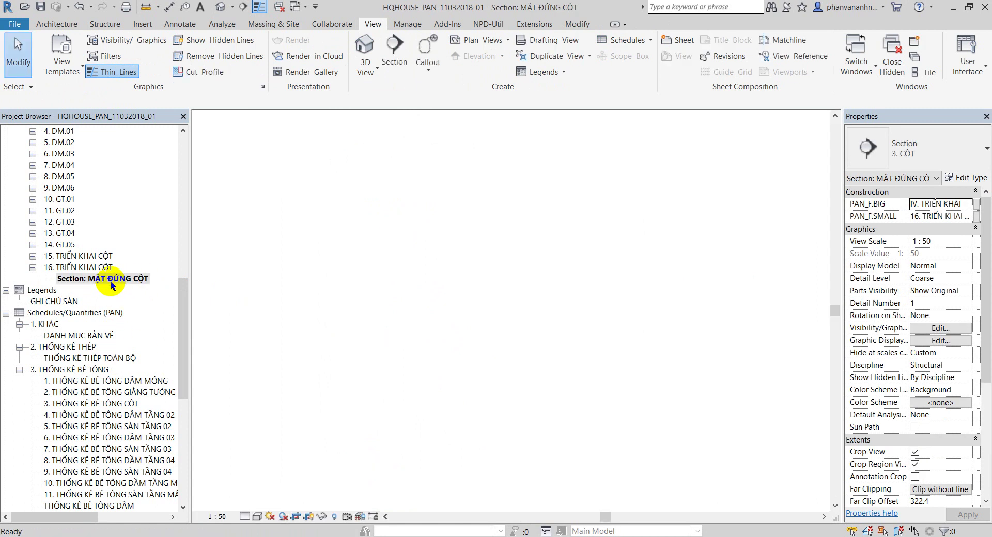
- Check the column elevation from TẦNG 02 +3.800 up to MÁI +14.400, then select its crop boundary
middle_click(532, 347)
scroll(577, 267, "up", 2)
scroll(568, 356, "up", 2)
scroll(455, 331, "up", 2)
scroll(382, 258, "up", 1)
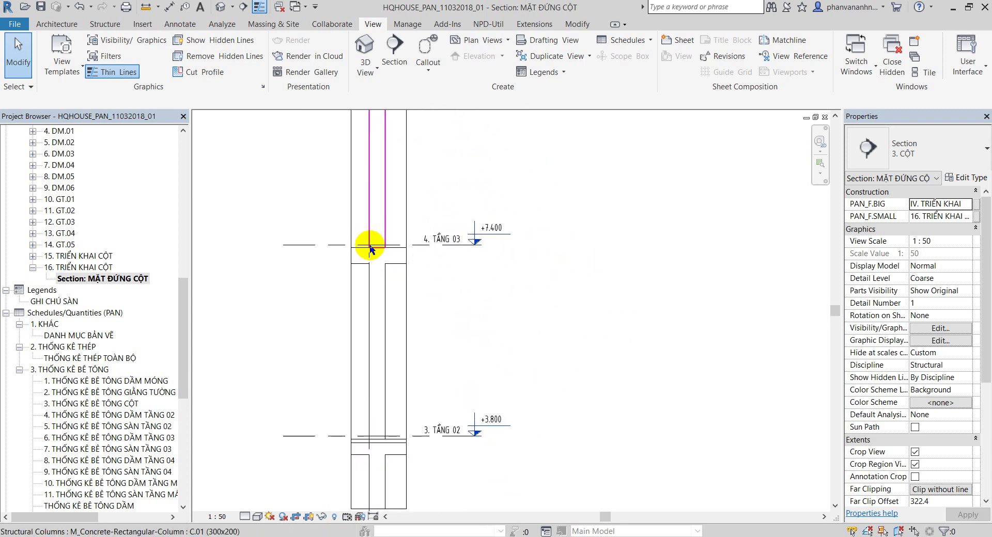
scroll(563, 305, "down", 4)
scroll(560, 300, "up", 2)
middle_click_drag(565, 283, 445, 296)
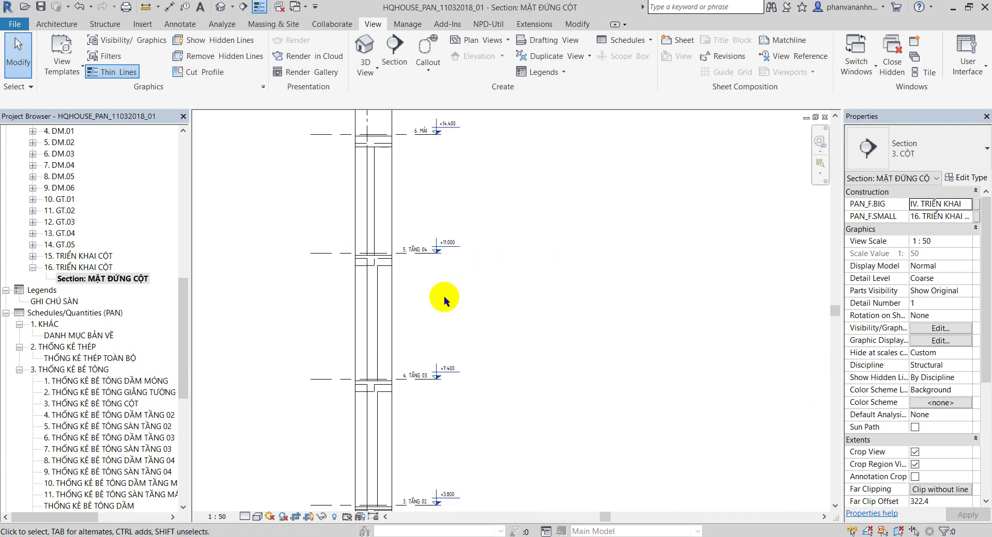
scroll(397, 300, "up", 2)
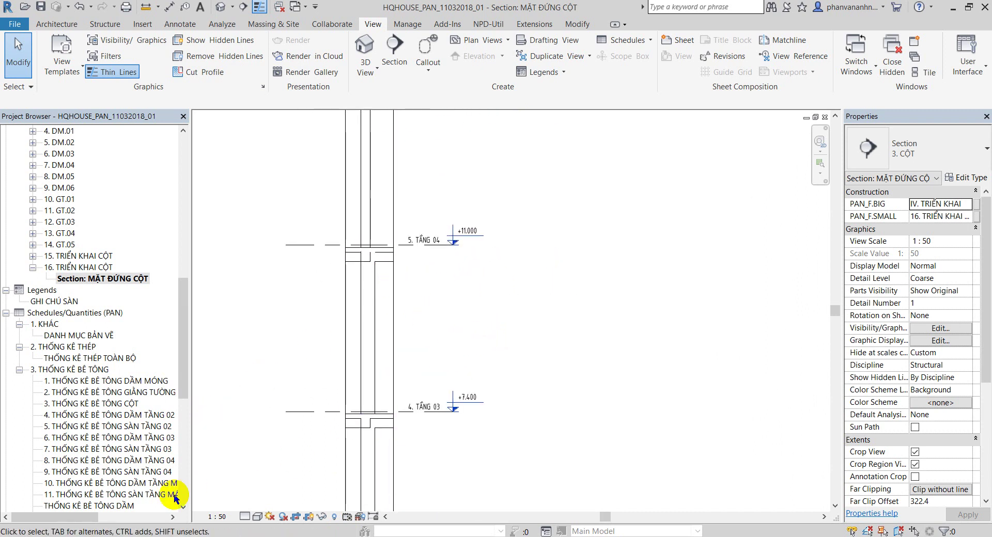
scroll(453, 314, "down", 3)
scroll(516, 305, "down", 1)
scroll(523, 295, "down", 1)
scroll(445, 209, "up", 2)
scroll(442, 231, "up", 1)
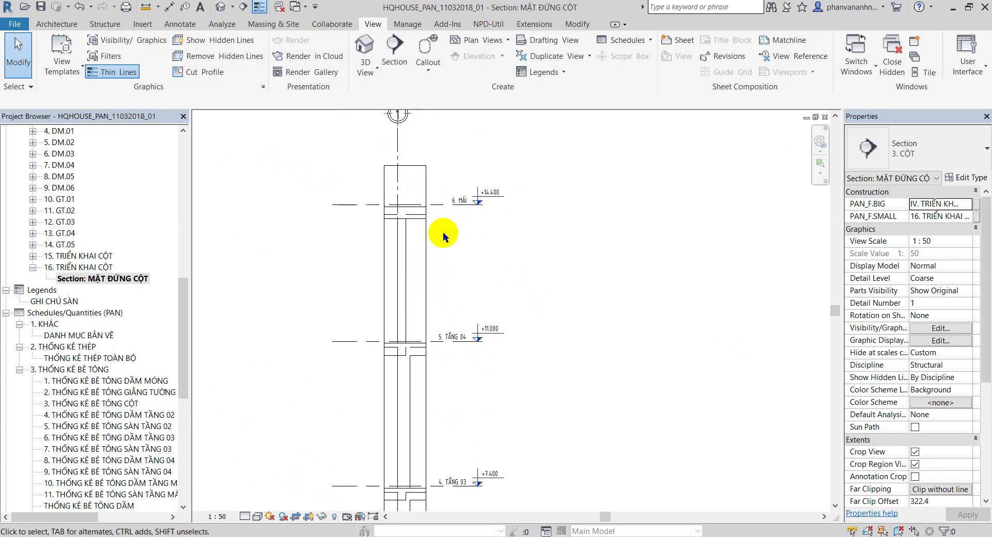
left_click(426, 250)
scroll(427, 178, "down", 2)
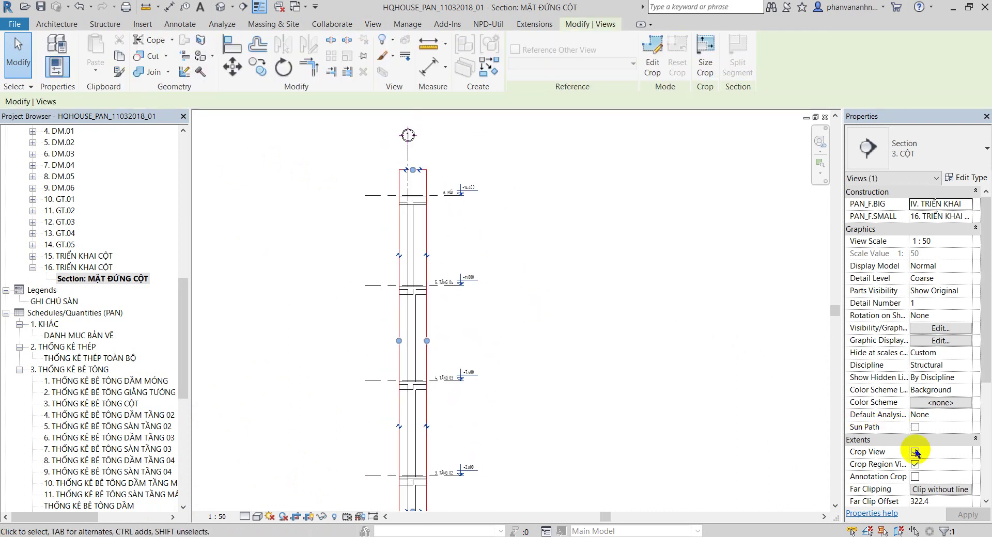
- Turn on Annotation Crop and pull its left and right sides in toward the column
left_click(915, 477)
scroll(462, 286, "down", 1)
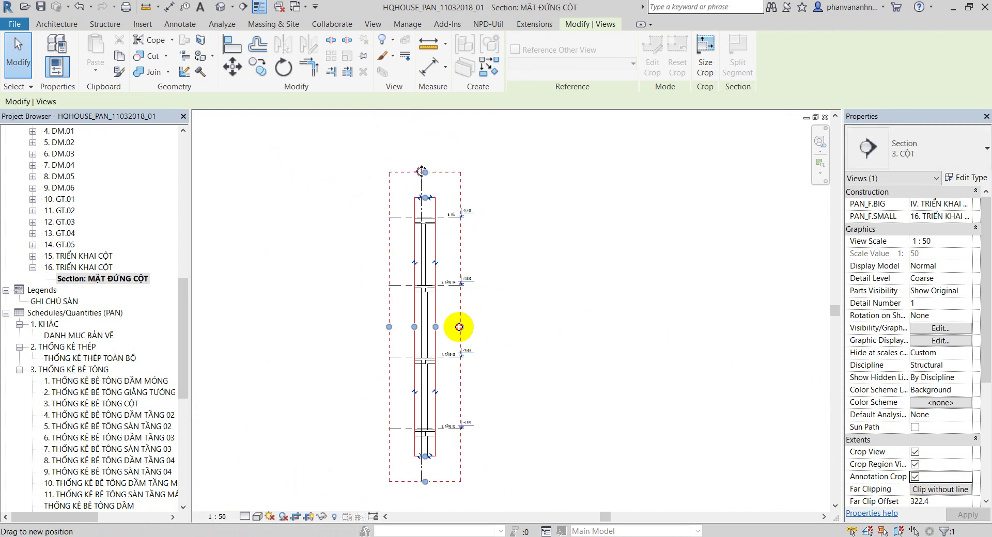
left_click_drag(459, 327, 453, 326)
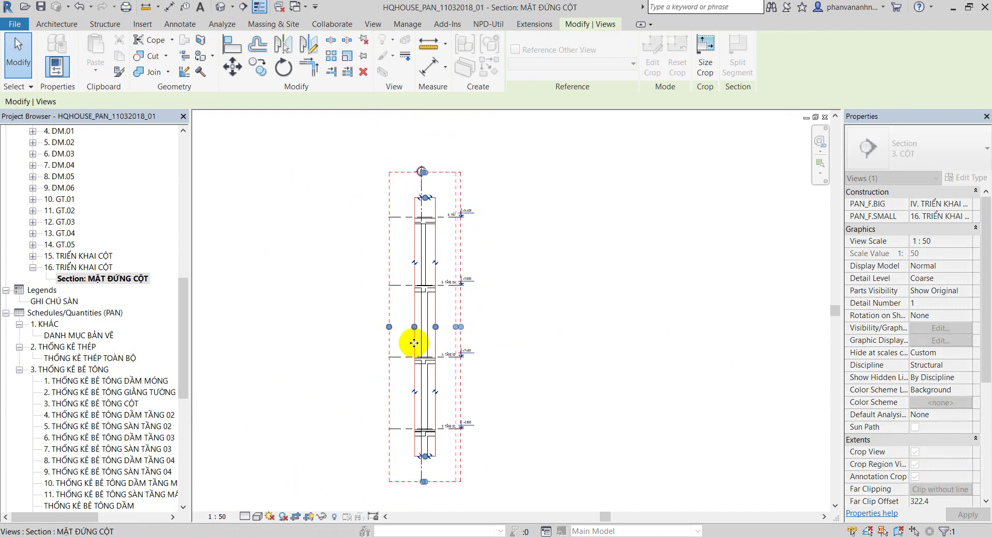
left_click_drag(389, 327, 396, 327)
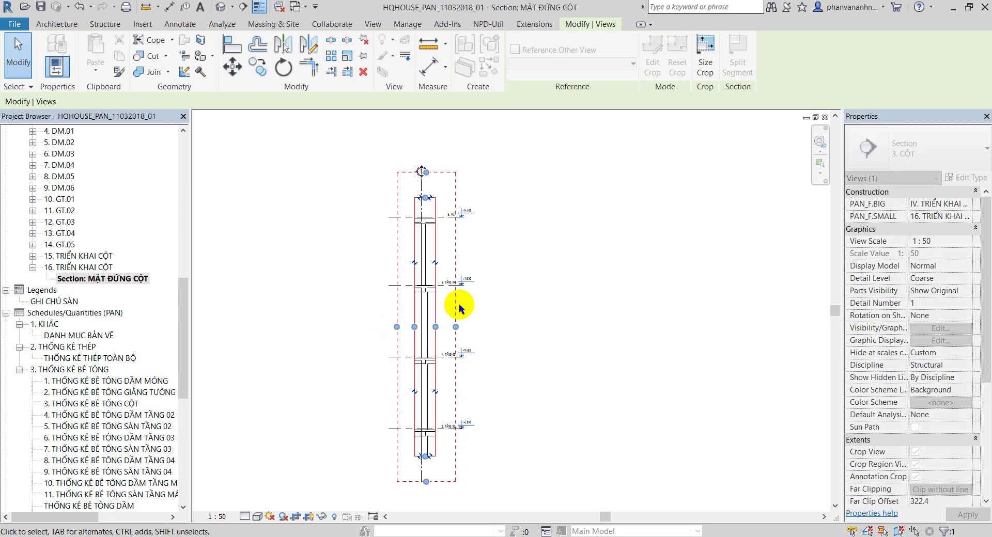
left_click(496, 335)
scroll(434, 315, "up", 1)
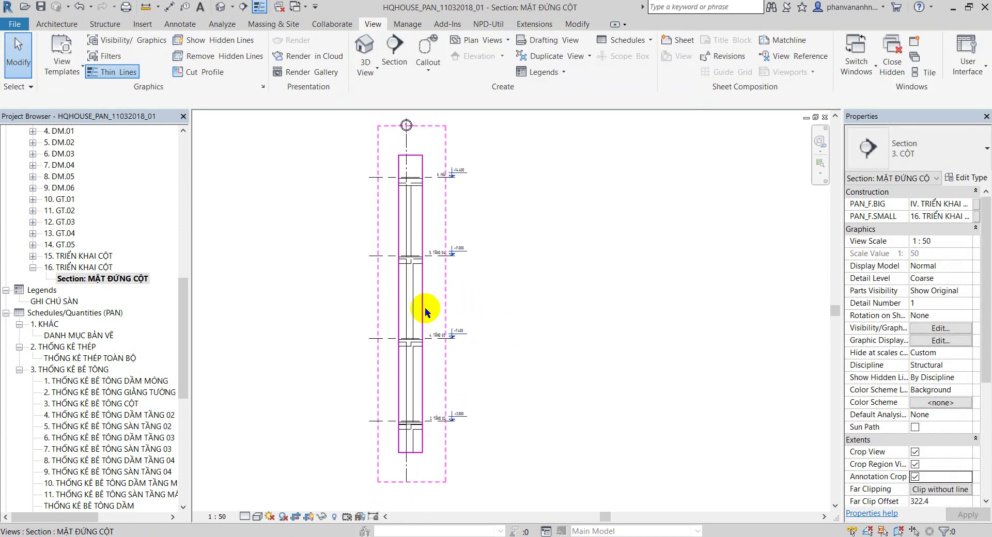
- Narrow the crop region's right edge and extend its bottom below TẦNG 02 +3.800
left_click(424, 308)
left_click_drag(422, 304, 391, 304)
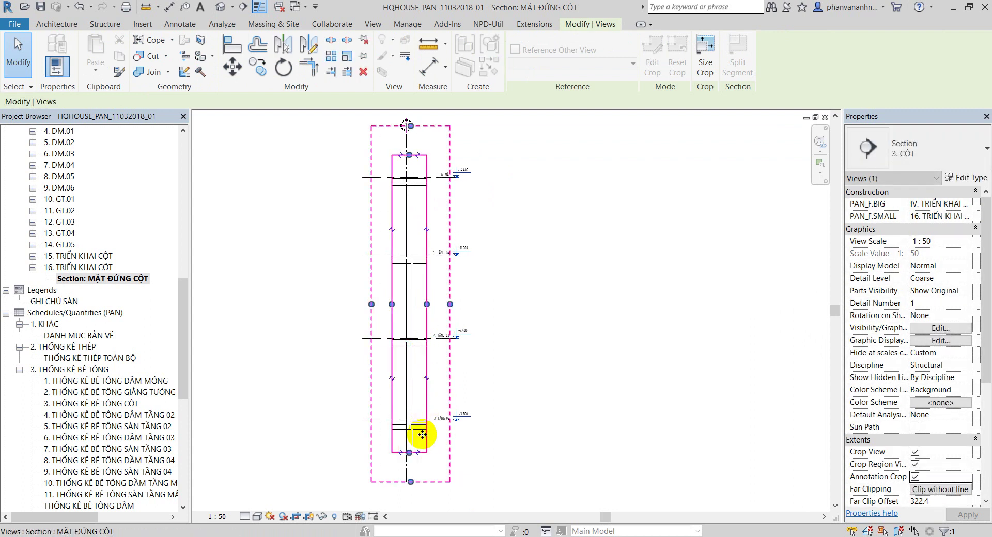
left_click_drag(407, 453, 406, 448)
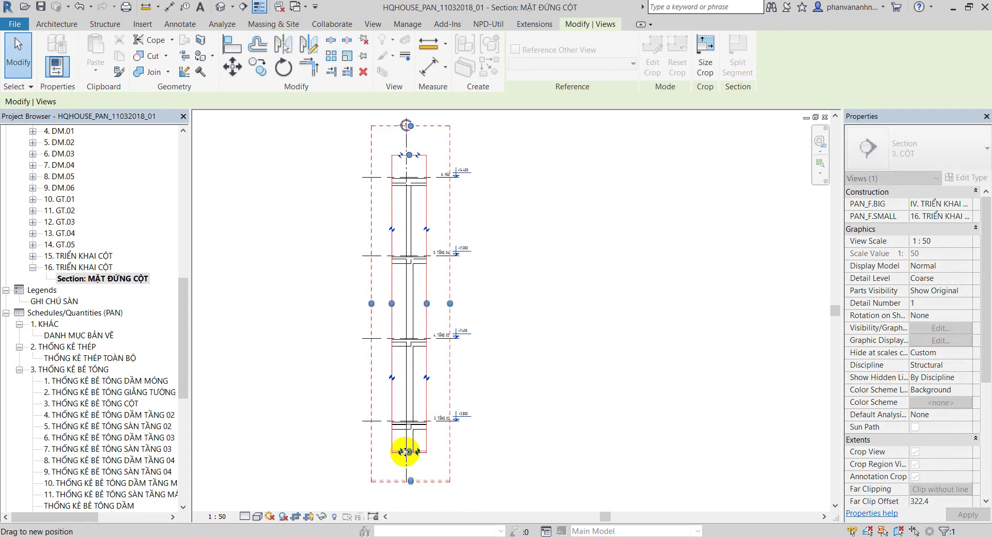
left_click(461, 467)
left_click(418, 450)
left_click(406, 451)
left_click_drag(406, 451, 406, 498)
middle_click_drag(498, 460, 492, 306)
left_click_drag(405, 339, 405, 391)
- Shift the lower view-break segment upward to fit the column's base
scroll(515, 400, "down", 3)
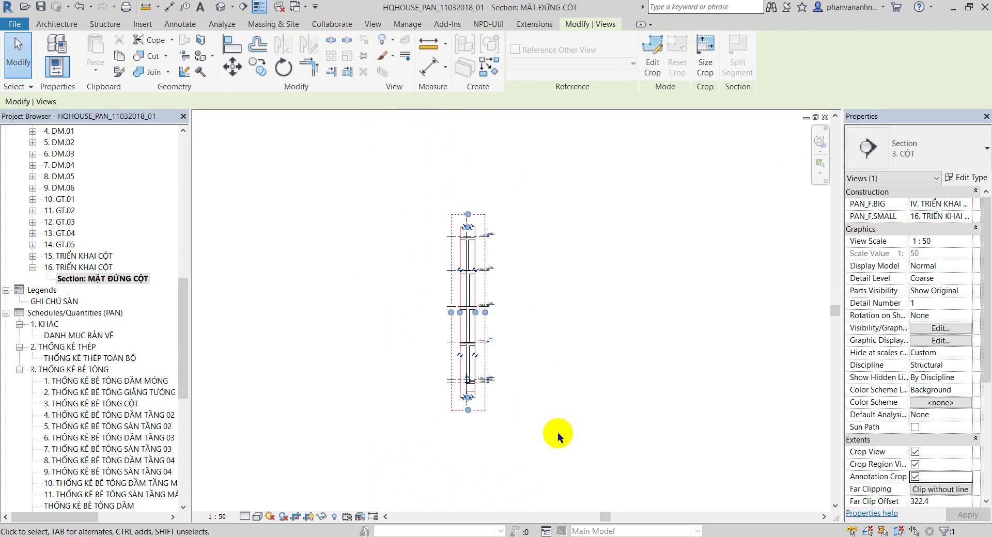
scroll(462, 404, "up", 2)
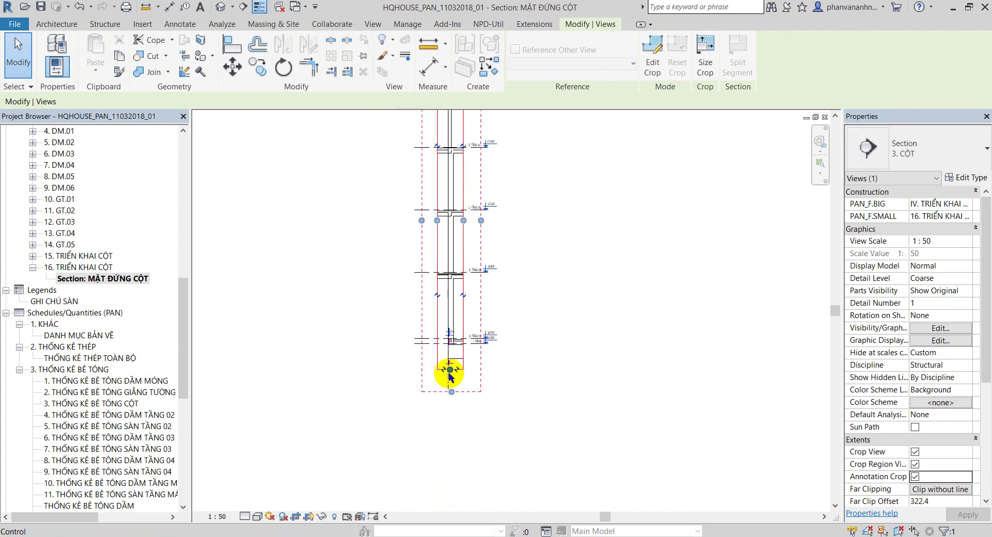
scroll(454, 371, "up", 2)
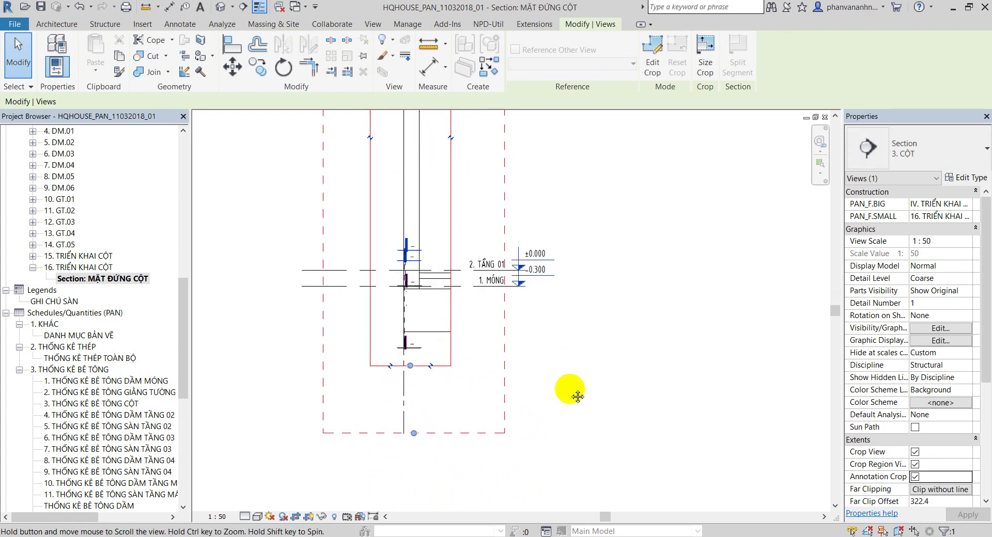
middle_click_drag(428, 370, 421, 400)
left_click_drag(404, 393, 409, 324)
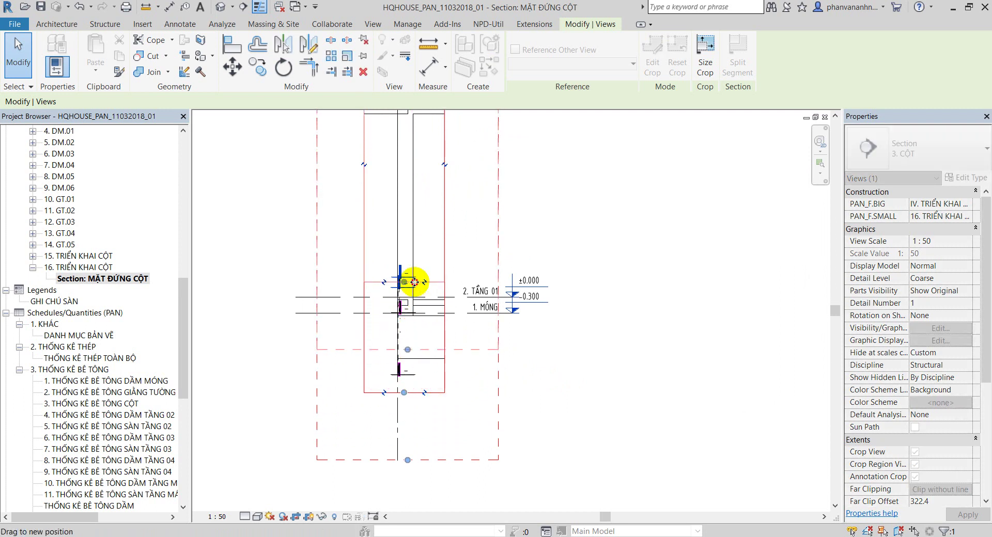
left_click_drag(413, 291, 416, 309)
left_click(599, 355)
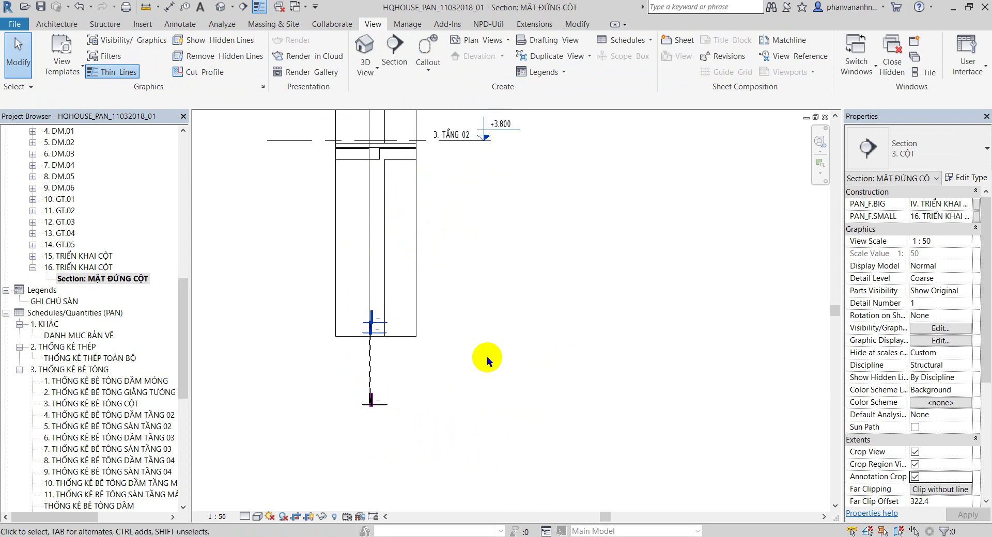
- Pull the section's bottom crop segment upward
scroll(476, 332, "down", 3)
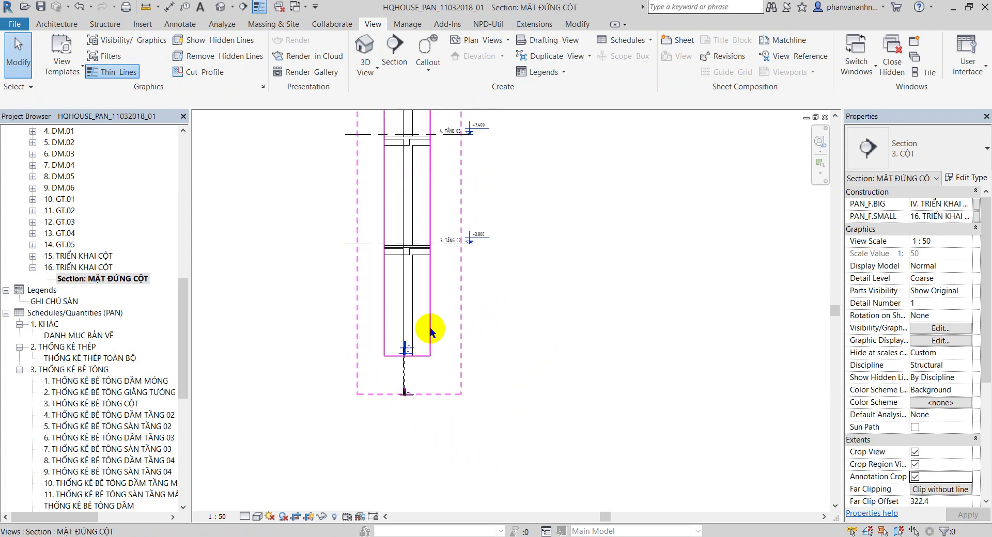
left_click(430, 330)
mouse_move(410, 395)
left_mouse_down()
mouse_move(407, 355)
mouse_move(426, 341)
left_mouse_up()
left_click(542, 349)
scroll(421, 388, "down", 2)
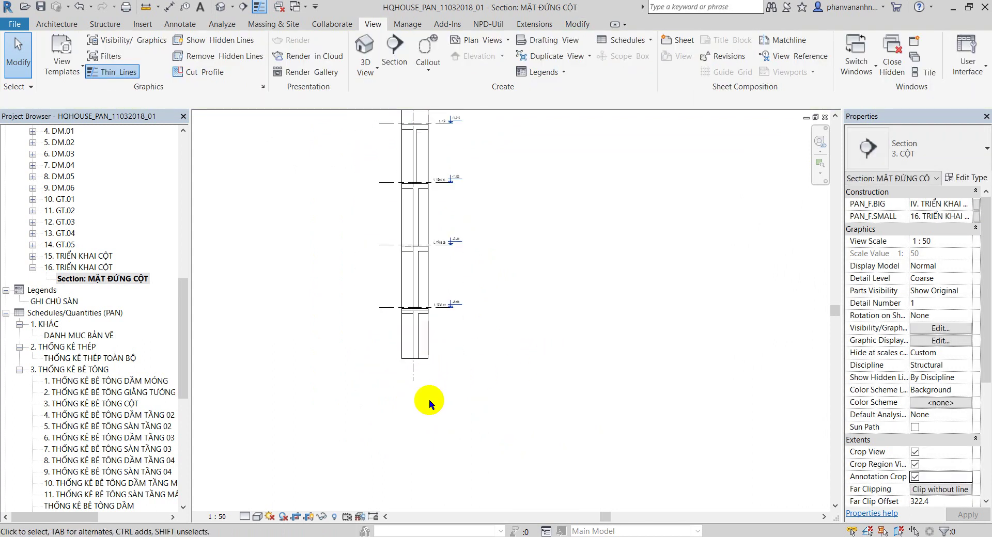
scroll(442, 215, "up", 2)
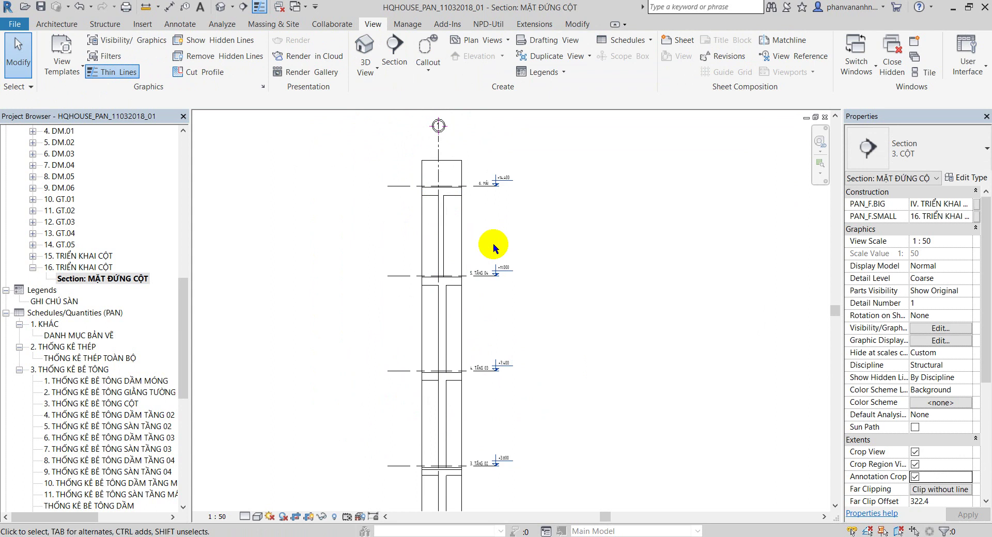
- Select each column piece in the section in turn to read its properties
left_click(449, 212)
left_click(632, 237)
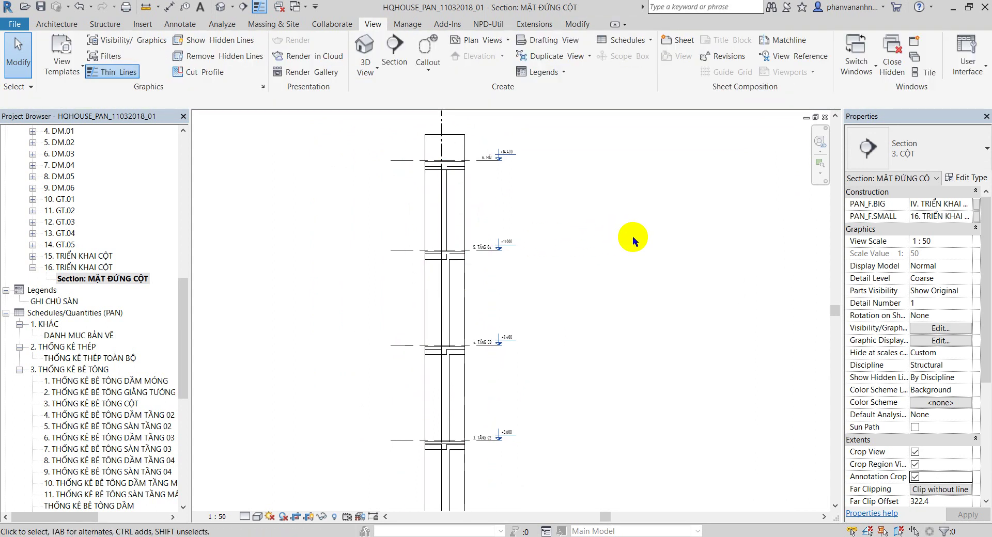
middle_click_drag(632, 236, 605, 242)
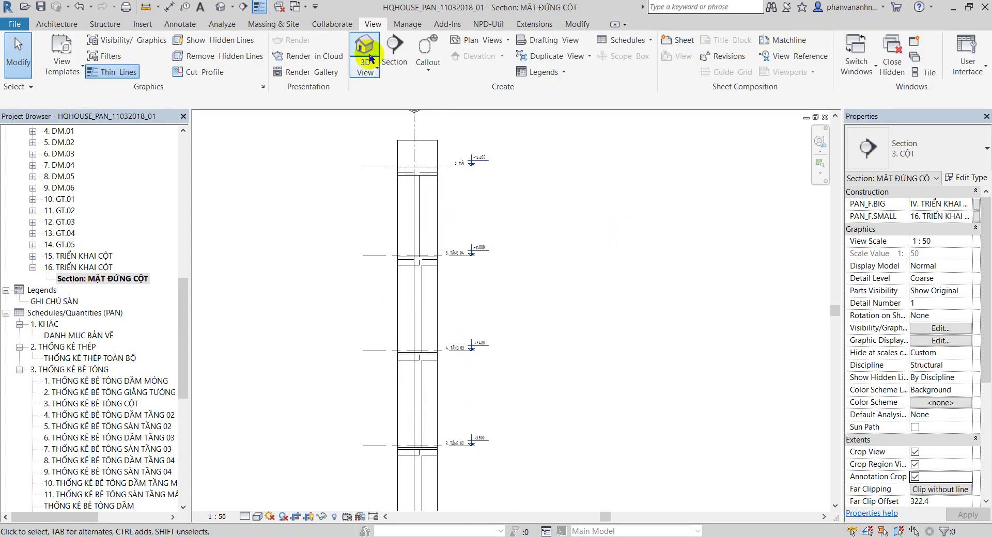
left_click(420, 216)
left_click(505, 224)
scroll(582, 383, "down", 1)
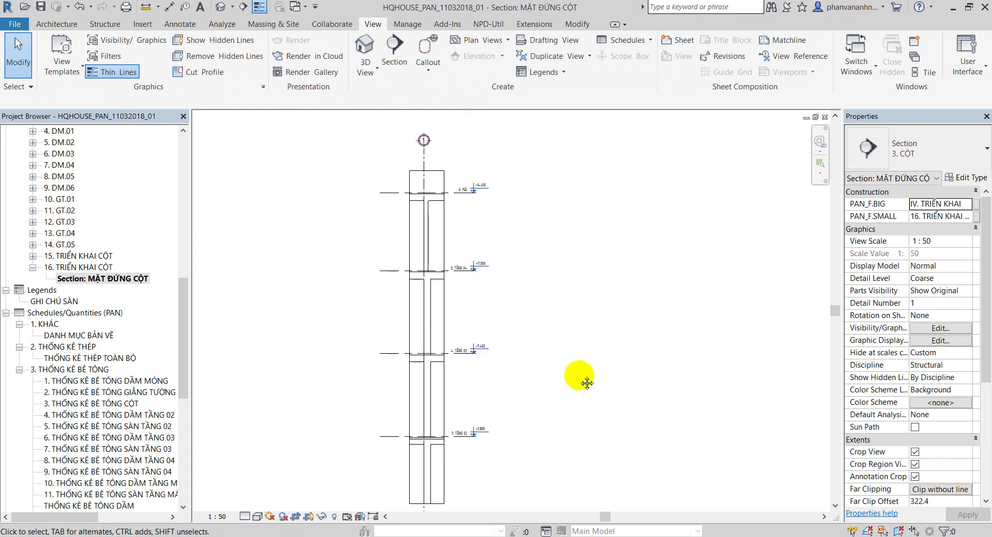
scroll(410, 305, "up", 1)
left_click(406, 278)
left_click(463, 351)
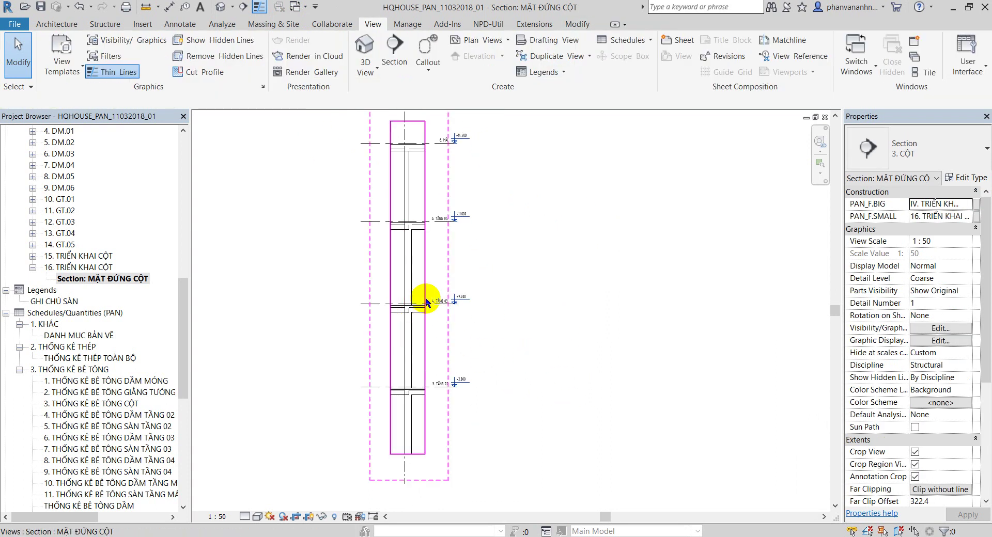
left_click(407, 403)
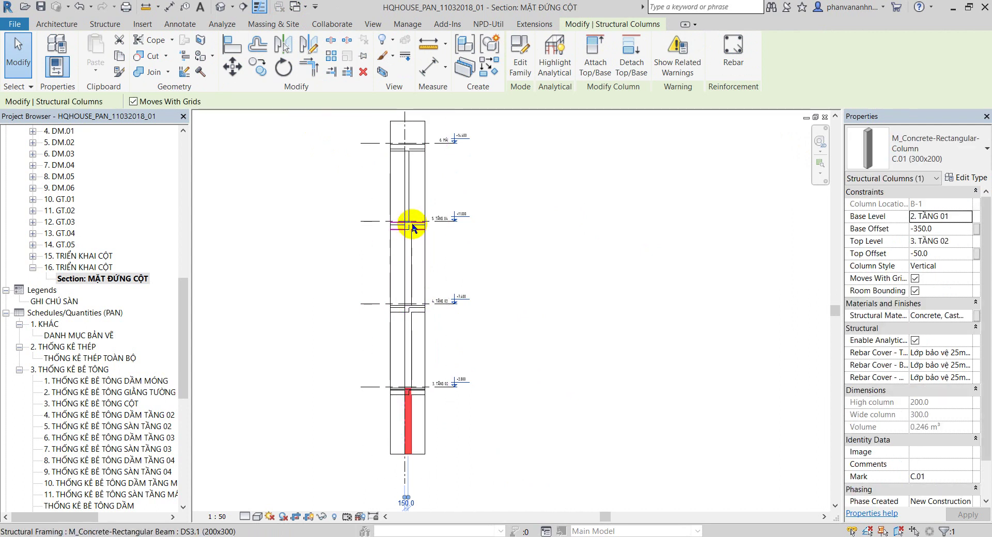
left_click(569, 346)
- Recheck lower column C.01, spanning TẦNG 01 offset -350.0 to TẦNG 02 offset -50.0
left_click(414, 353)
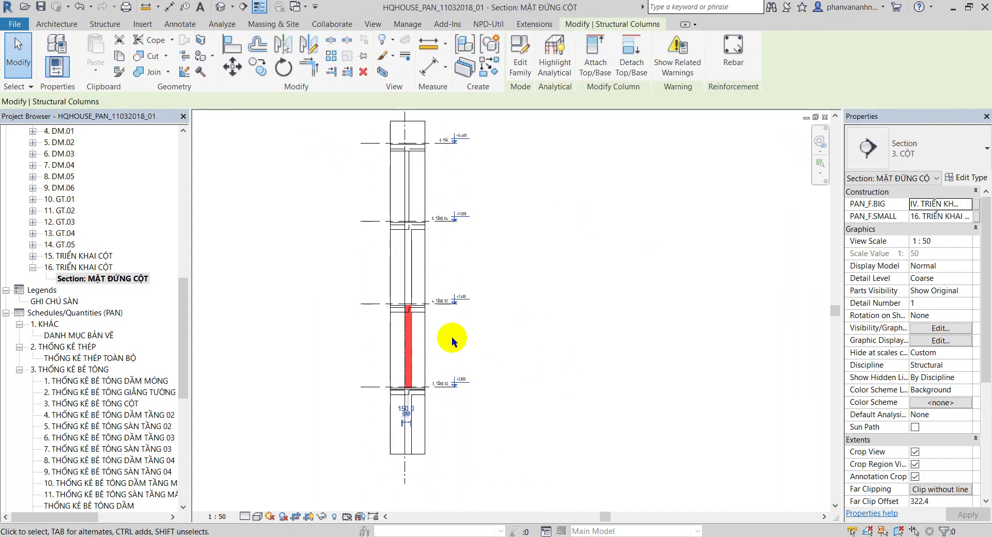
left_click(602, 343)
left_click(412, 418)
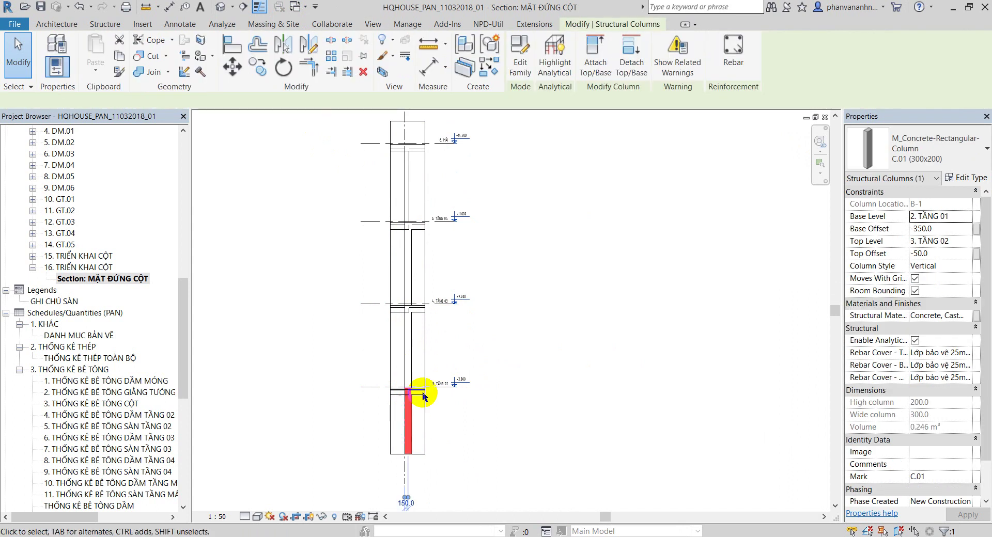
left_click(562, 350)
scroll(550, 310, "up", 1)
mouse_move(524, 287)
middle_mouse_down()
mouse_move(535, 267)
mouse_move(516, 261)
middle_mouse_up()
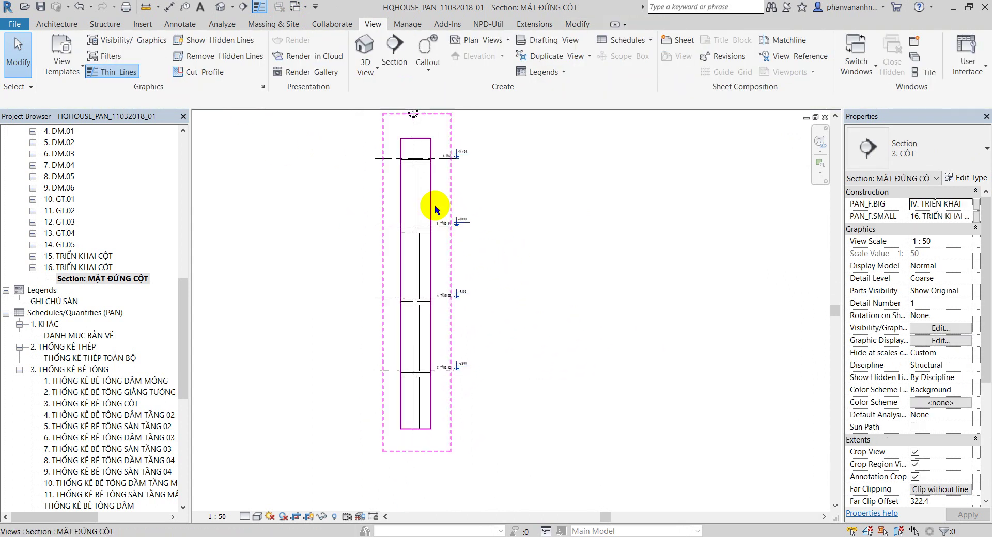
scroll(426, 223, "down", 1)
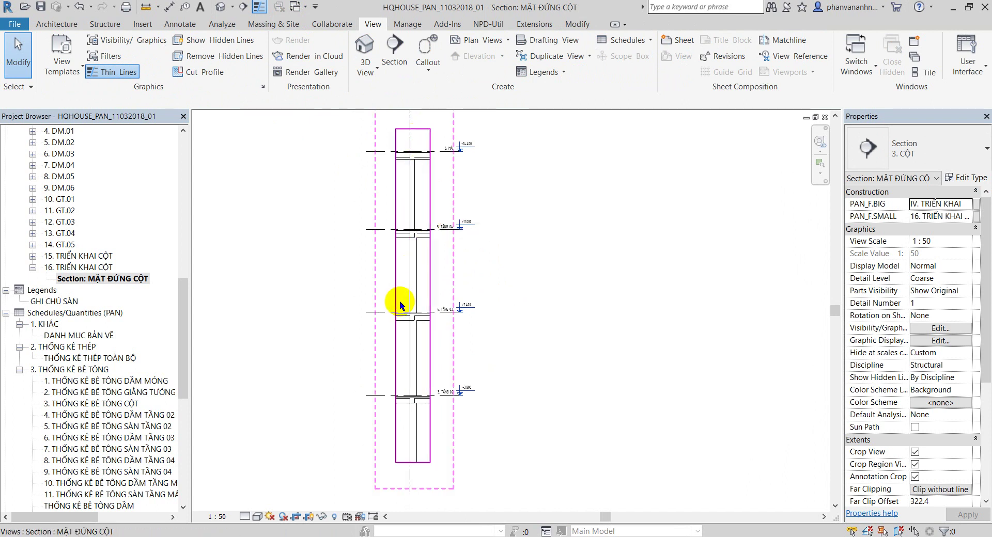
scroll(460, 274, "down", 2)
- Split the section's crop region with a view break and drag the lower piece down to reveal the column base
left_click(443, 257)
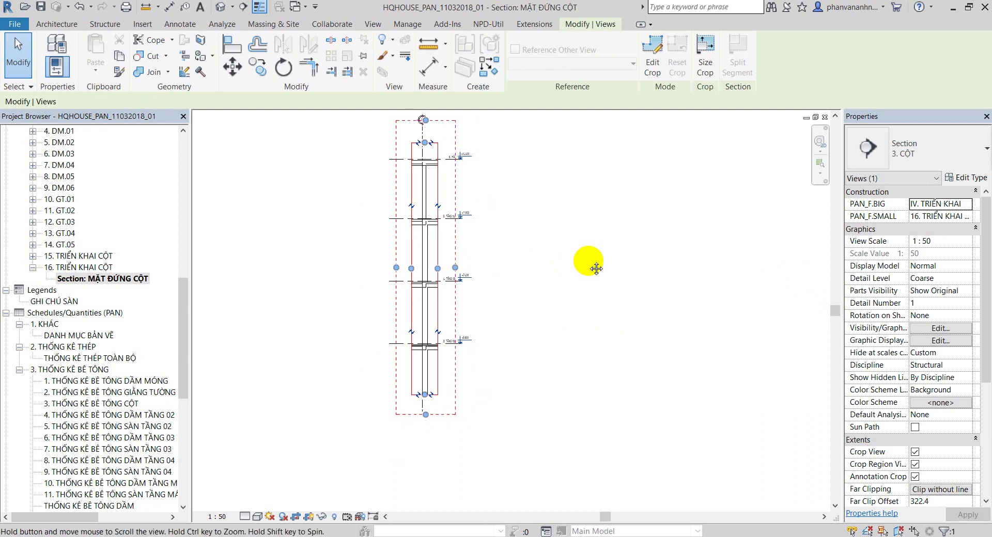
middle_click_drag(499, 274, 509, 265)
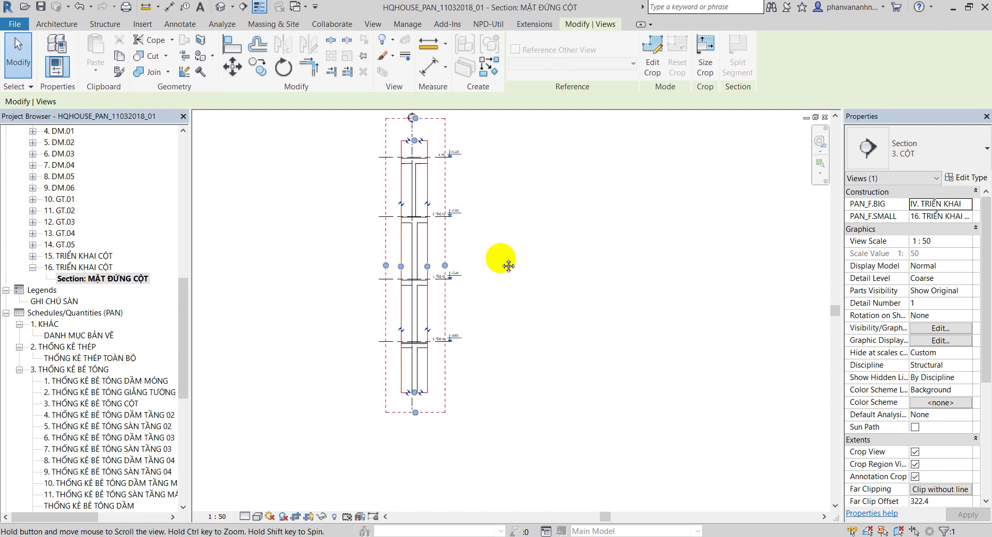
left_click(411, 343)
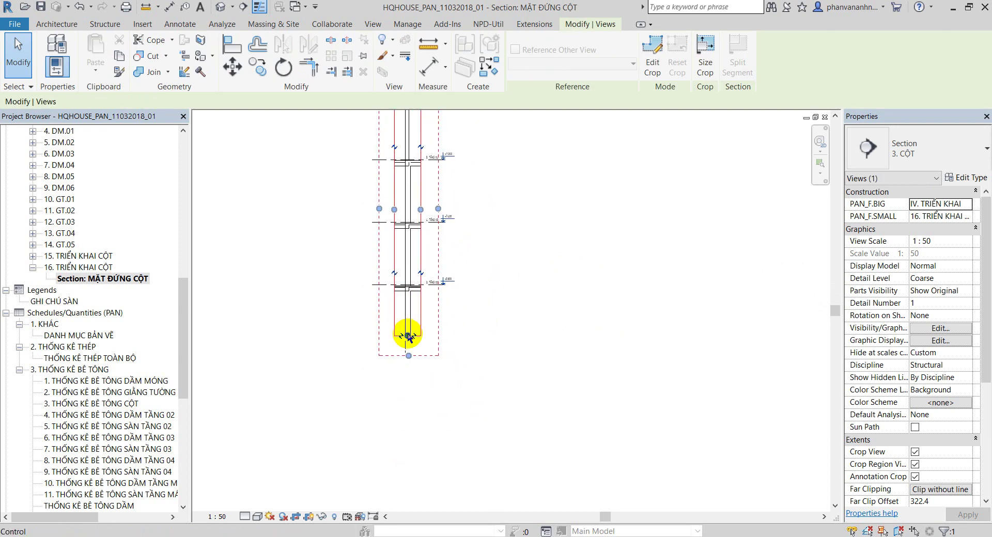
left_click_drag(408, 337, 408, 308)
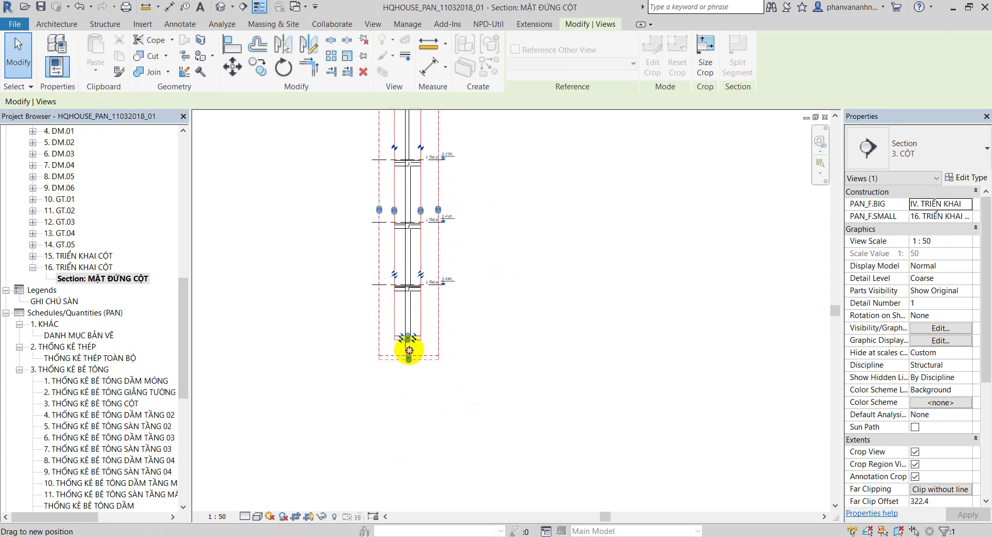
- Select the column segments, including the one between TẦNG 02 and 03, to verify the stack
left_click(411, 315)
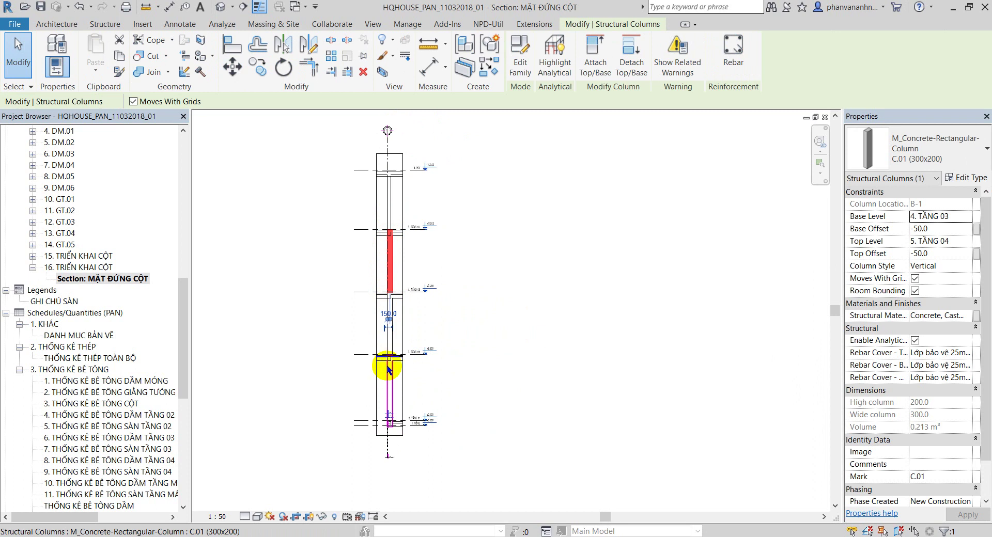
left_click(404, 318)
left_click(387, 331)
left_click(502, 350)
left_click(390, 321)
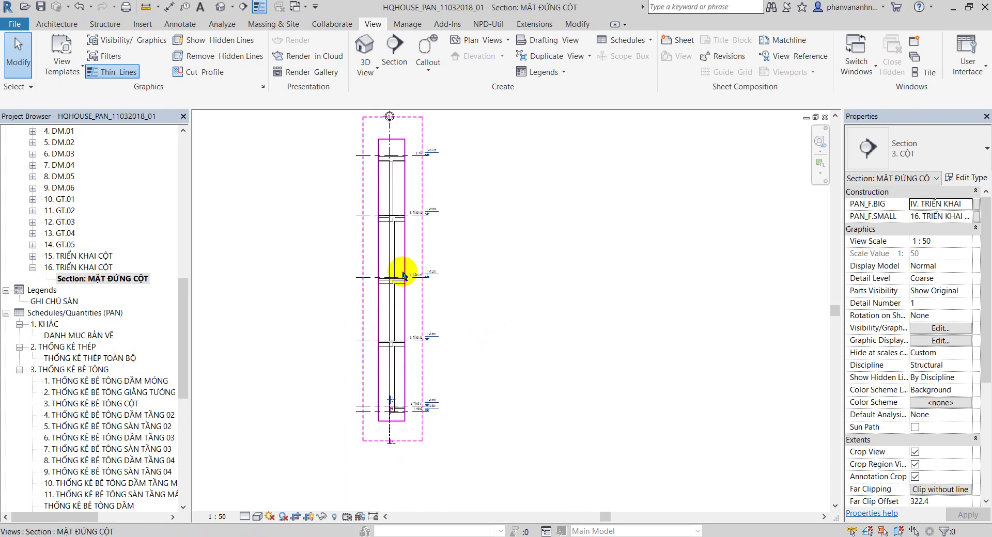
middle_click_drag(504, 256, 509, 261)
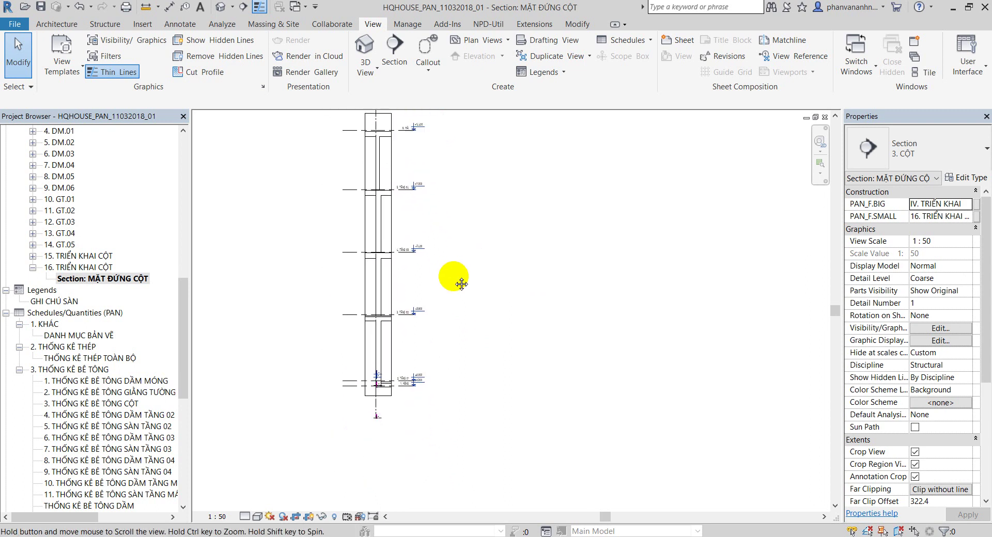
middle_click_drag(453, 278, 439, 263)
left_click(223, 8)
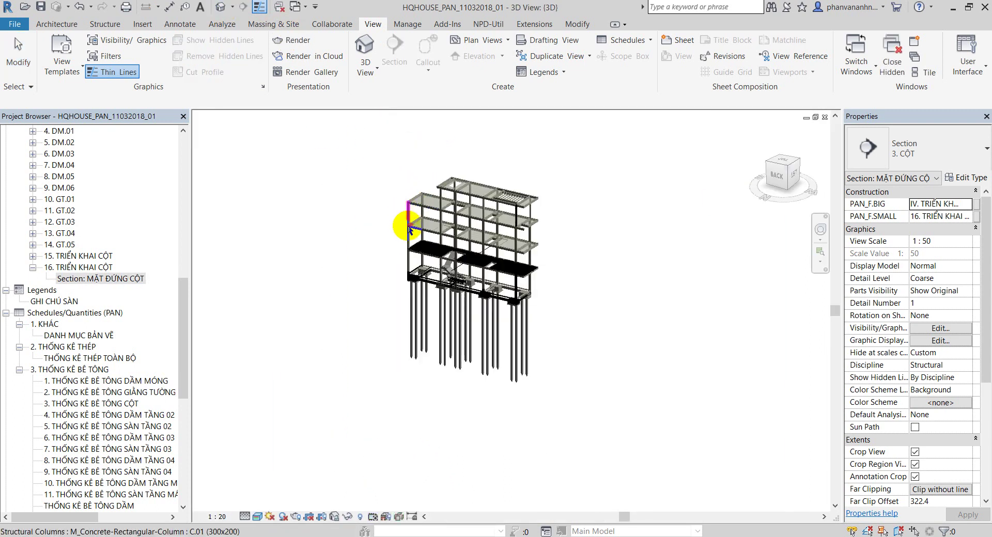
scroll(444, 248, "up", 1)
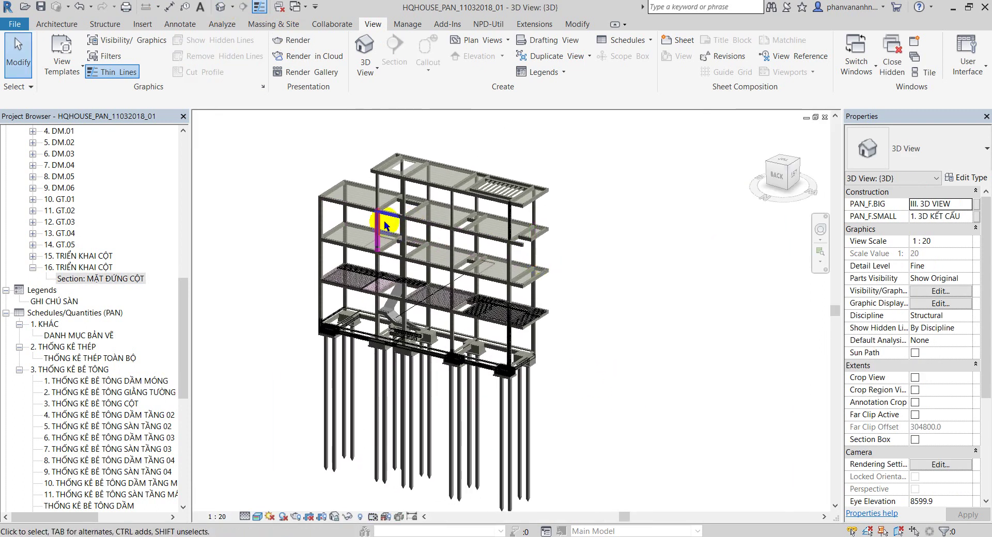
scroll(380, 221, "up", 1)
scroll(354, 221, "up", 1)
scroll(310, 207, "up", 1)
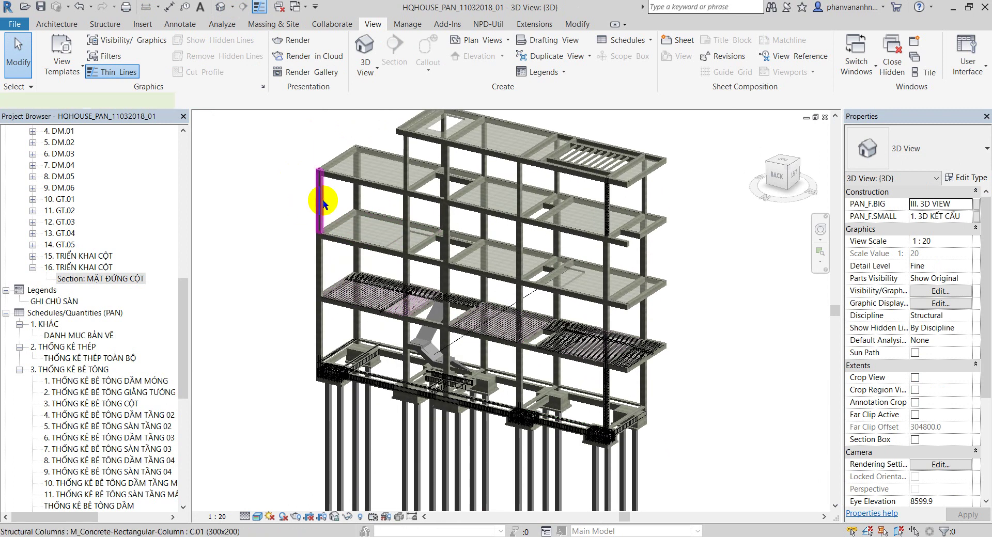
left_click(320, 199)
left_click(739, 291)
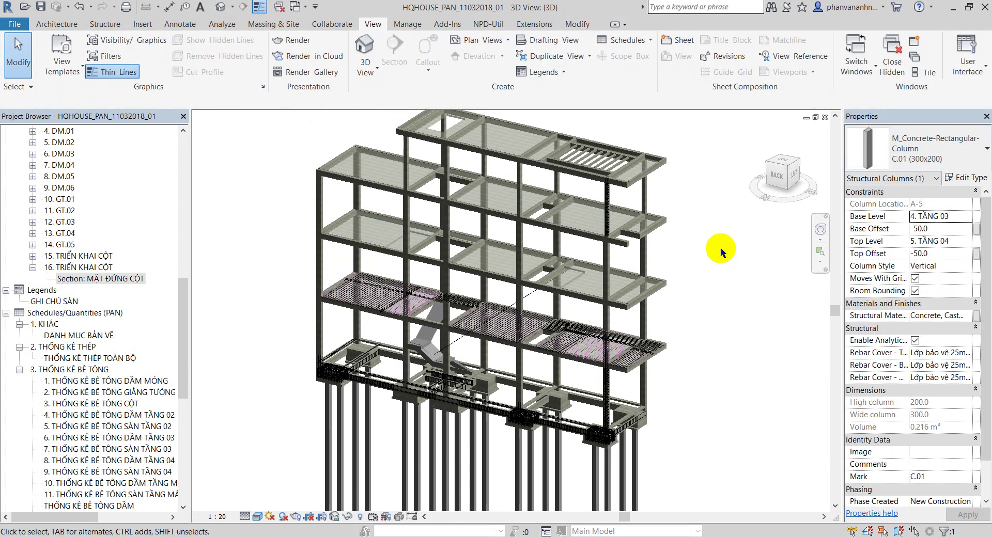
scroll(715, 247, "down", 2)
scroll(313, 246, "down", 1)
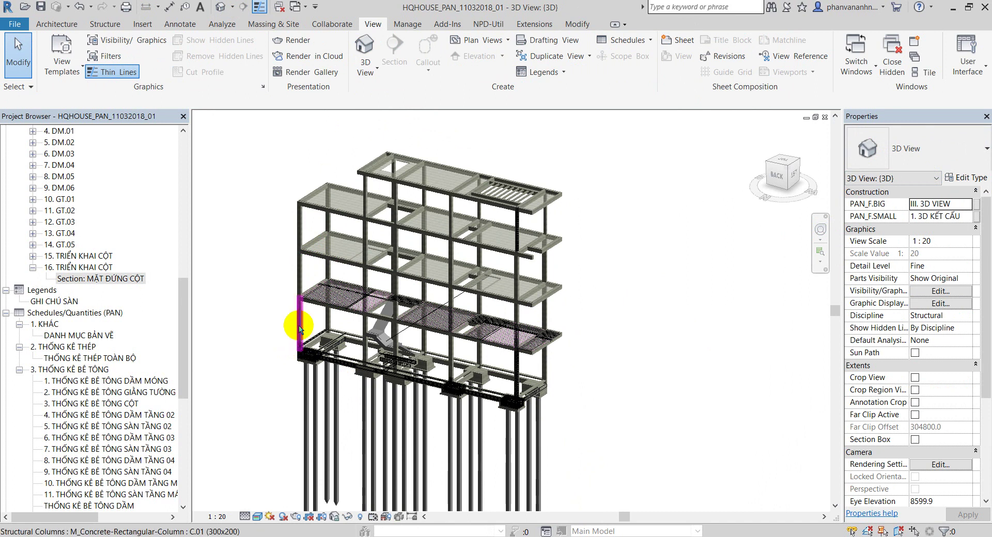
scroll(682, 282, "up", 1)
scroll(493, 245, "up", 1)
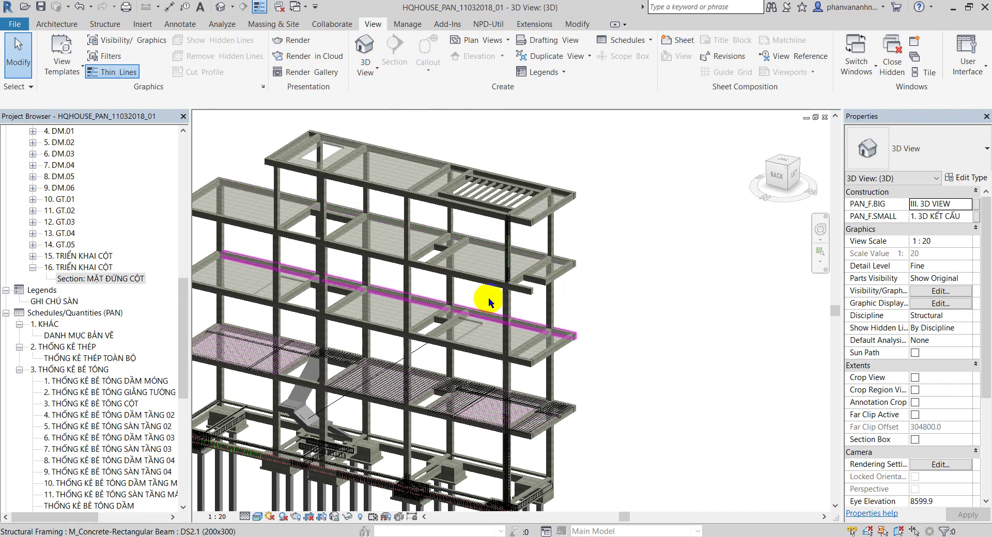
scroll(370, 277, "up", 1)
scroll(439, 258, "up", 1)
scroll(568, 238, "up", 1)
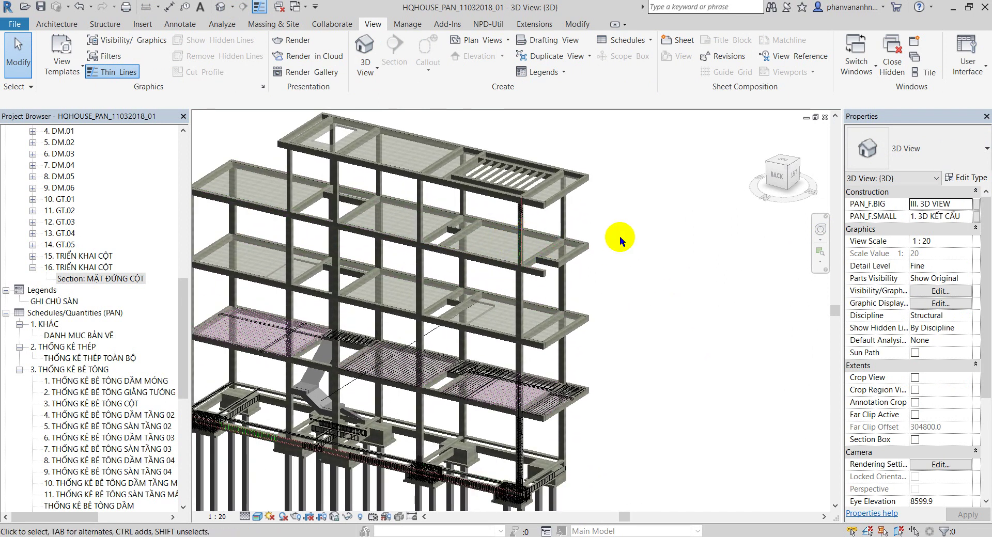
scroll(619, 237, "up", 1)
left_click(567, 241)
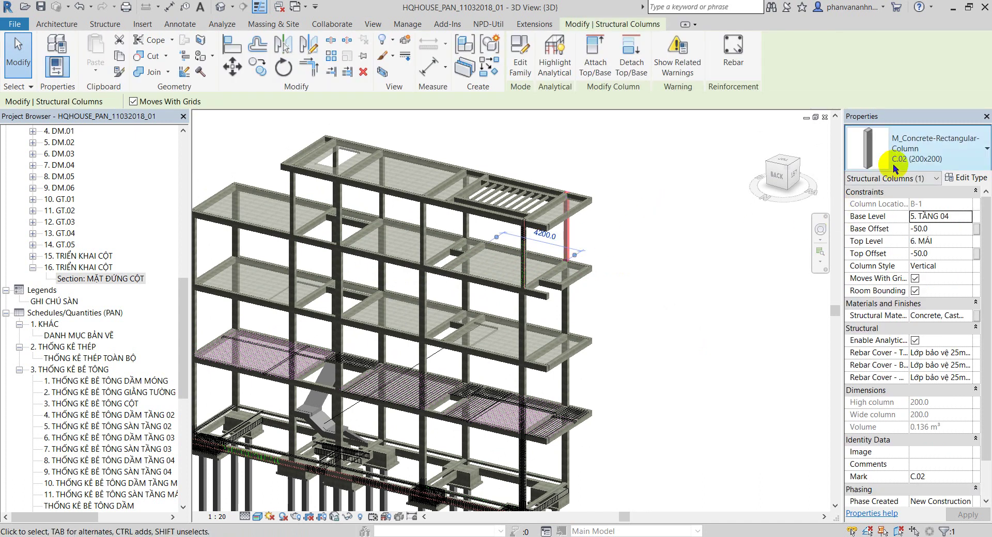
scroll(692, 239, "up", 1)
scroll(649, 275, "up", 1)
left_click(649, 274)
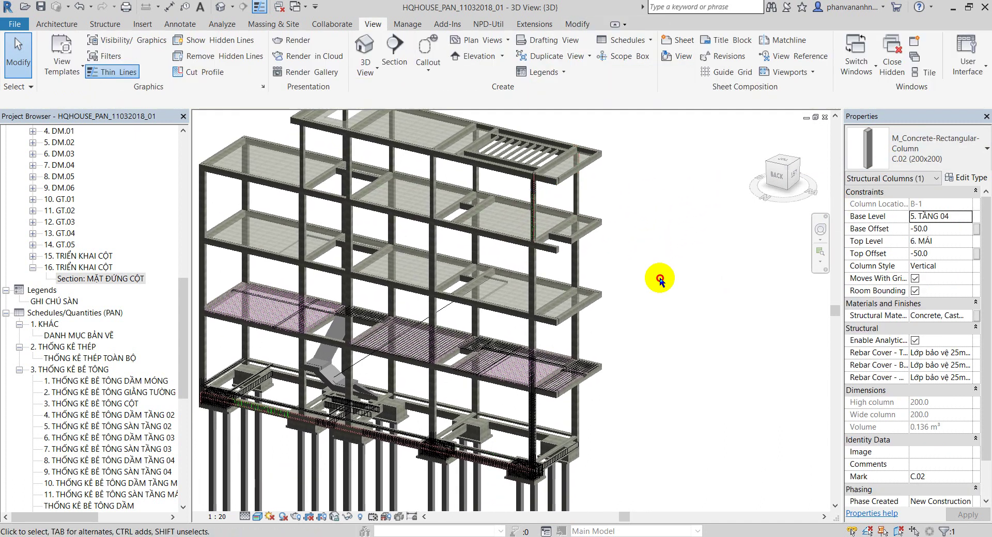
scroll(516, 209, "down", 1)
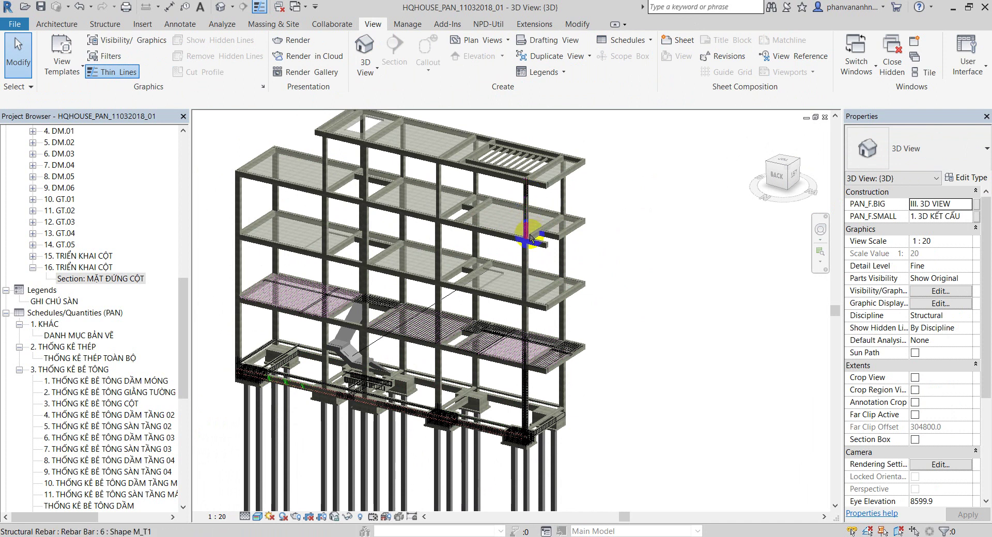
double_click(135, 278)
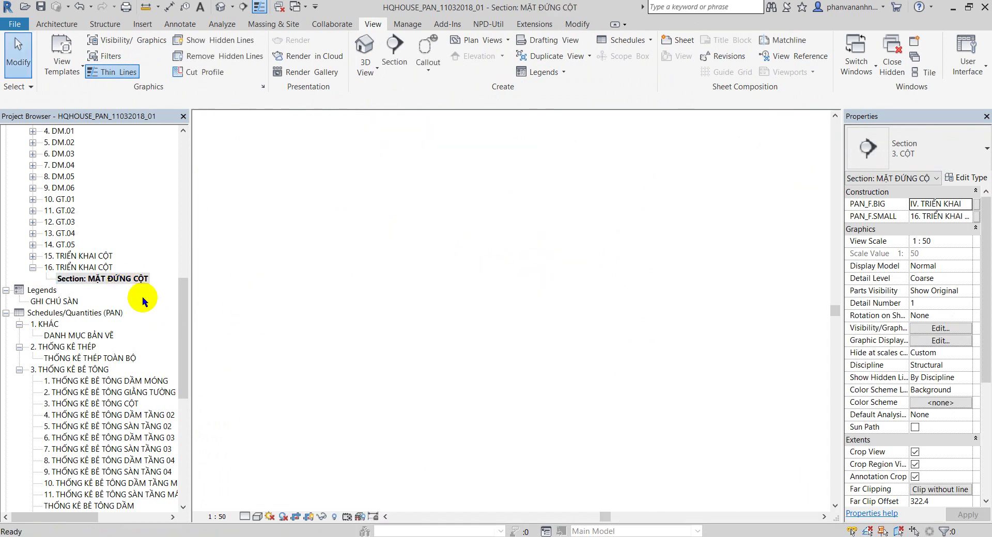
- Drag a view-break piece of the MẶT ĐỨNG CỘT crop region upward to compact the elevation
left_click(439, 264)
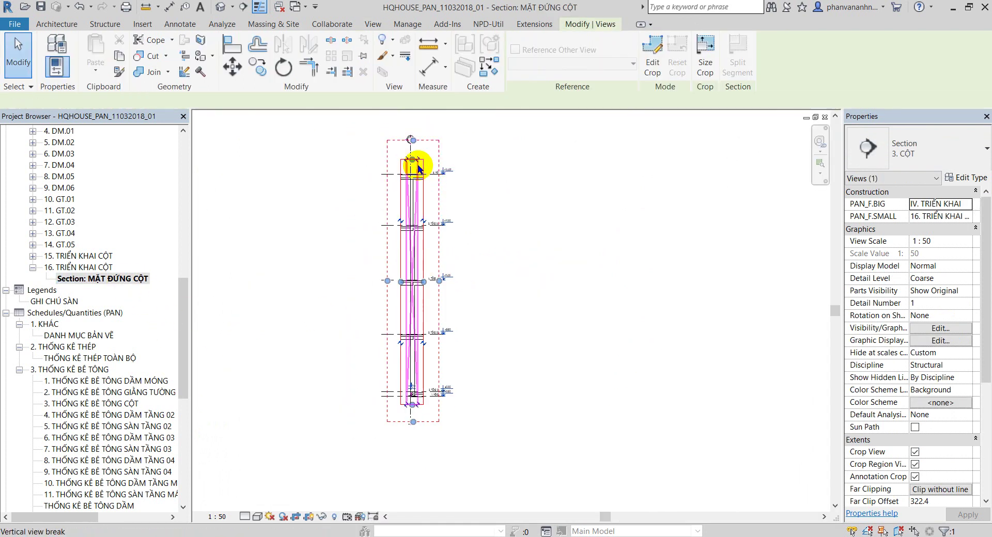
left_click_drag(409, 306, 410, 293)
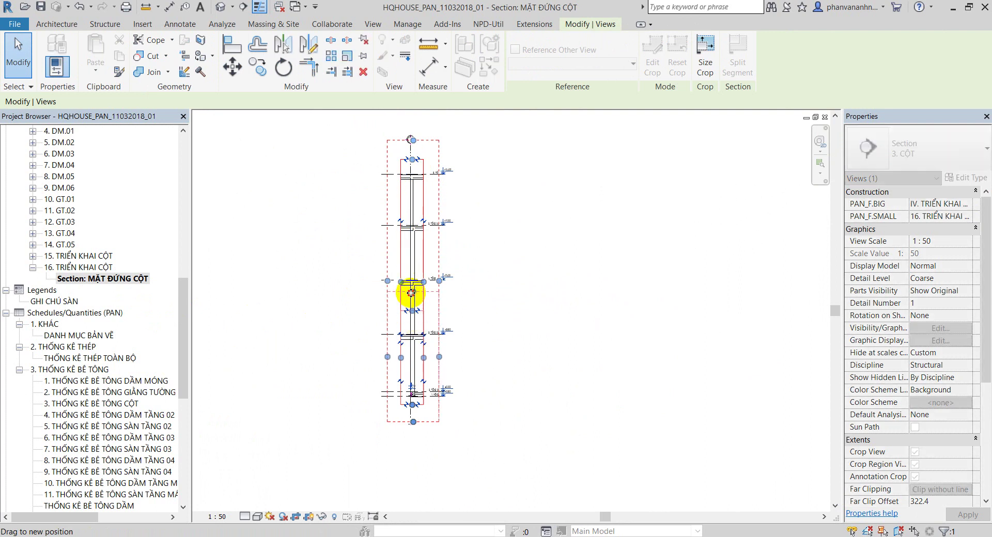
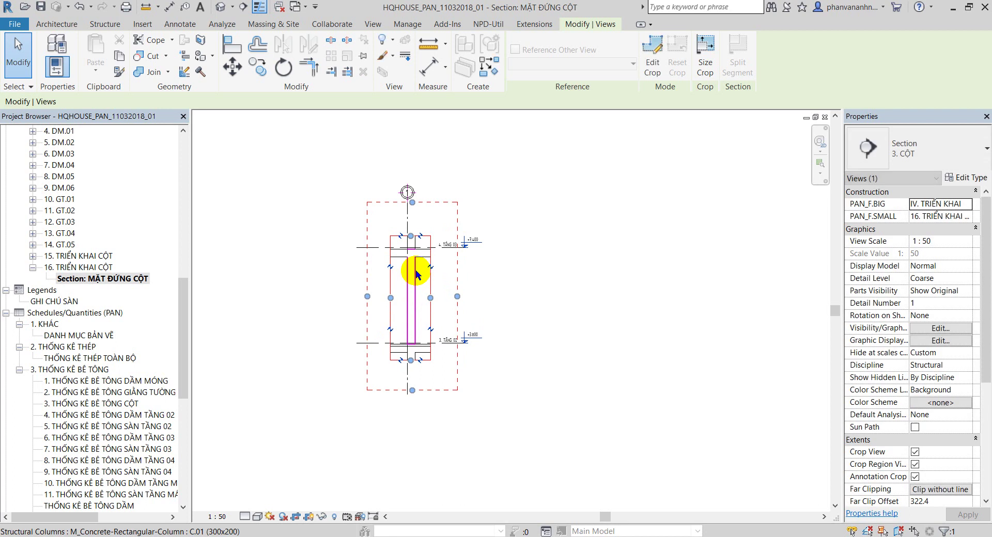
- Pull the section crop region's top and bottom edges in toward the column
scroll(408, 284, "up", 2)
left_click(546, 334)
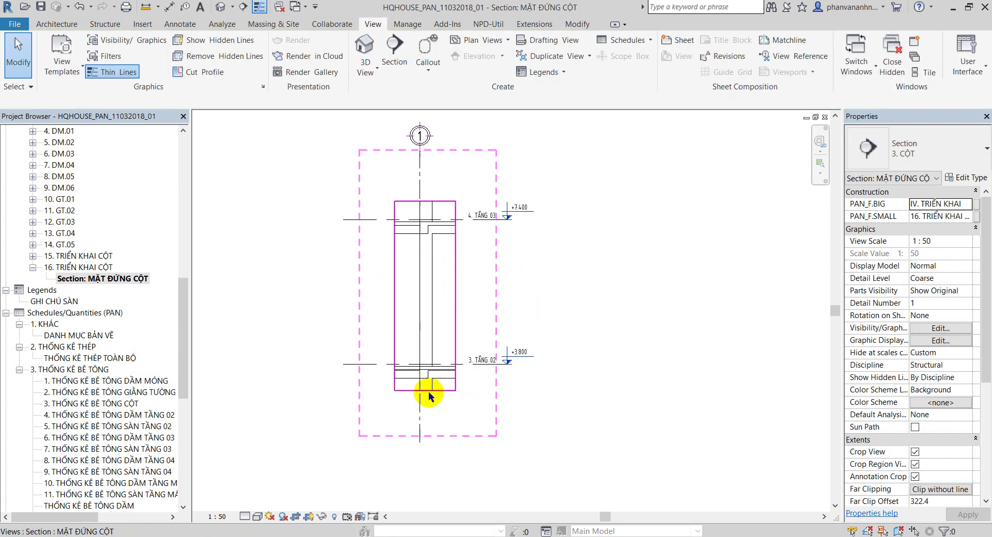
left_click(455, 324)
left_click_drag(426, 391, 428, 388)
left_click_drag(425, 202, 426, 209)
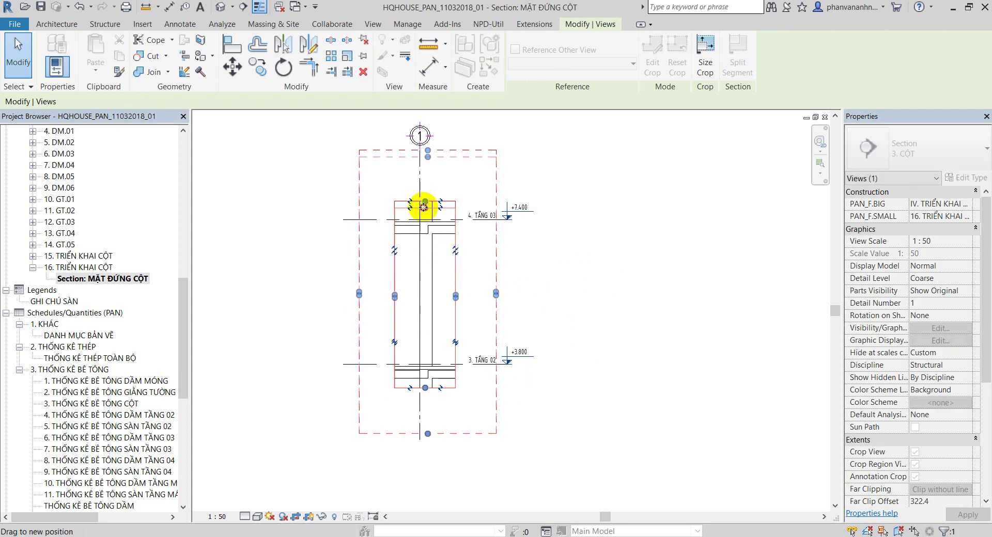
- Select concrete column C.01 in the section, recentring the view on it
left_click(587, 284)
left_click(432, 283)
left_click(516, 317)
left_click(414, 262)
left_click(523, 277)
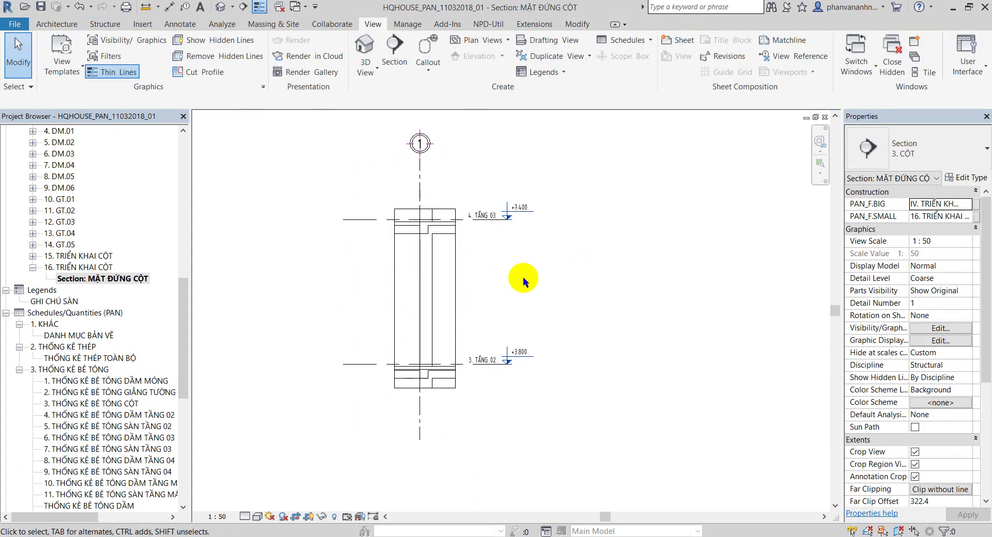
middle_click_drag(583, 303, 603, 298)
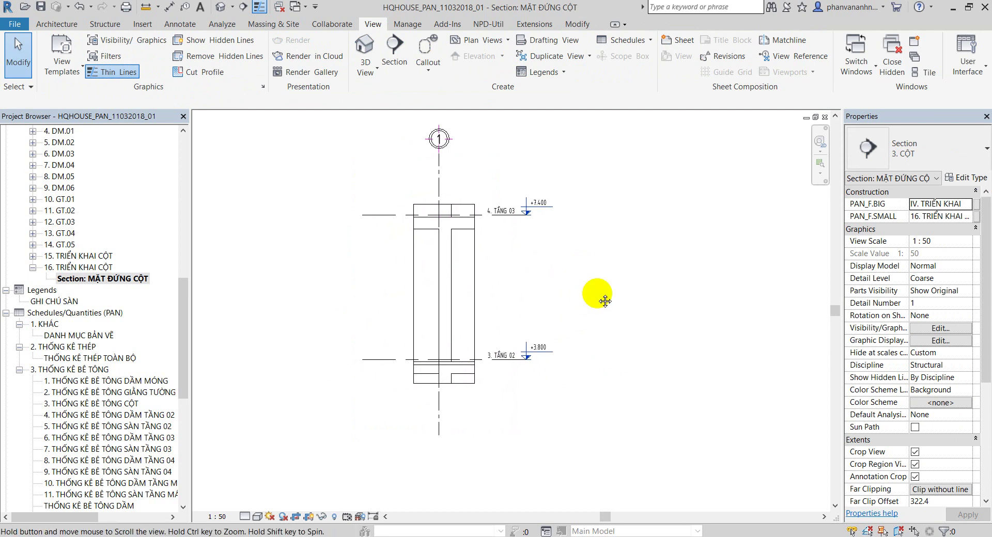
left_click(448, 276)
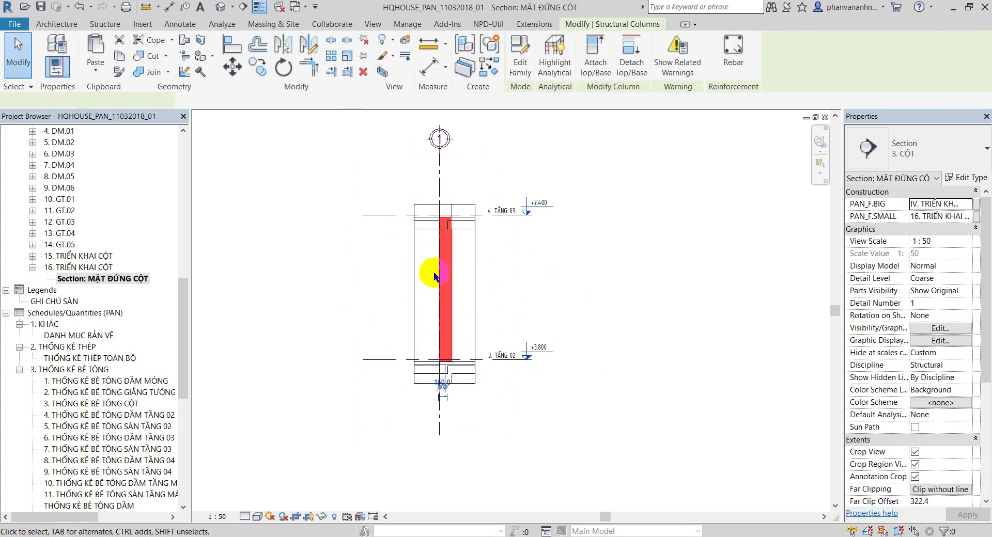
left_click(486, 295)
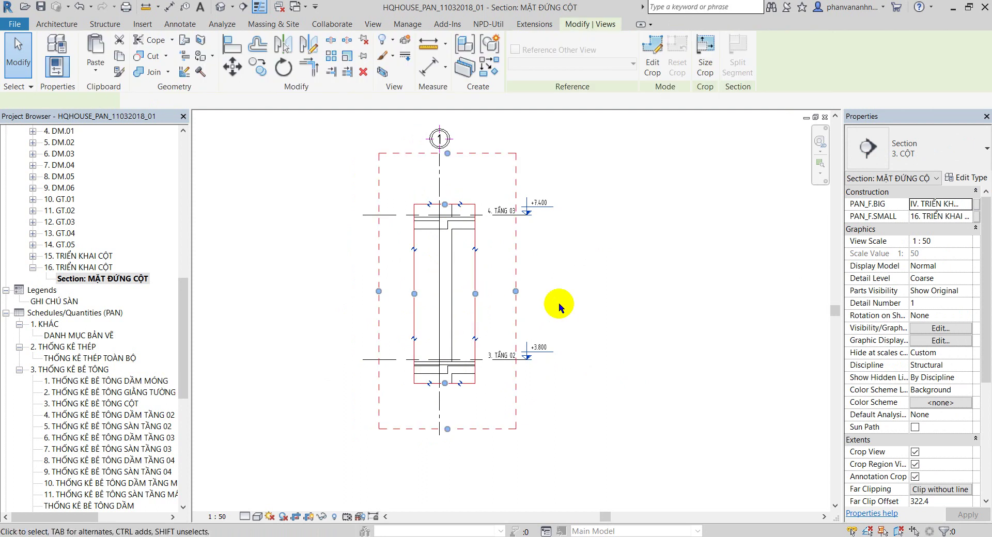
left_click(450, 313)
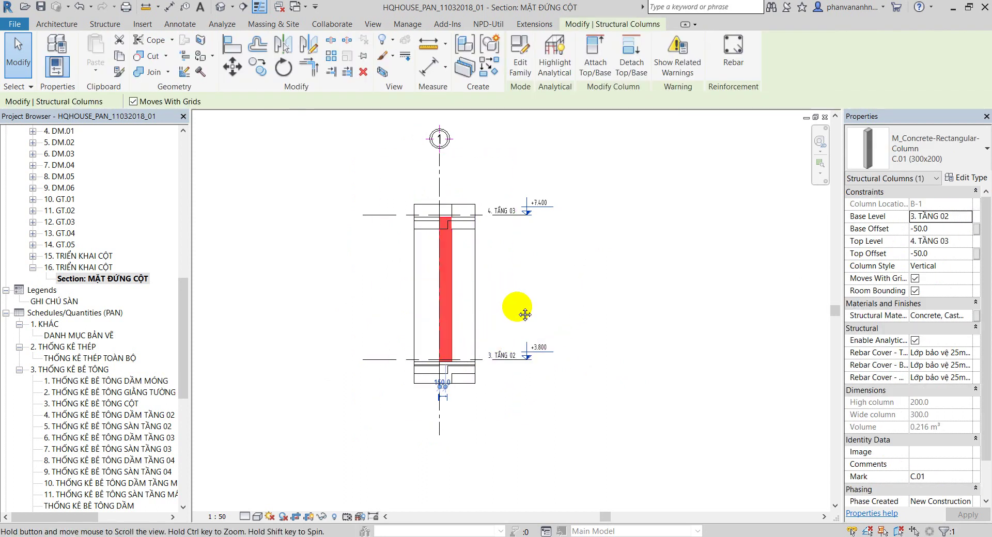
middle_click_drag(525, 314, 523, 314)
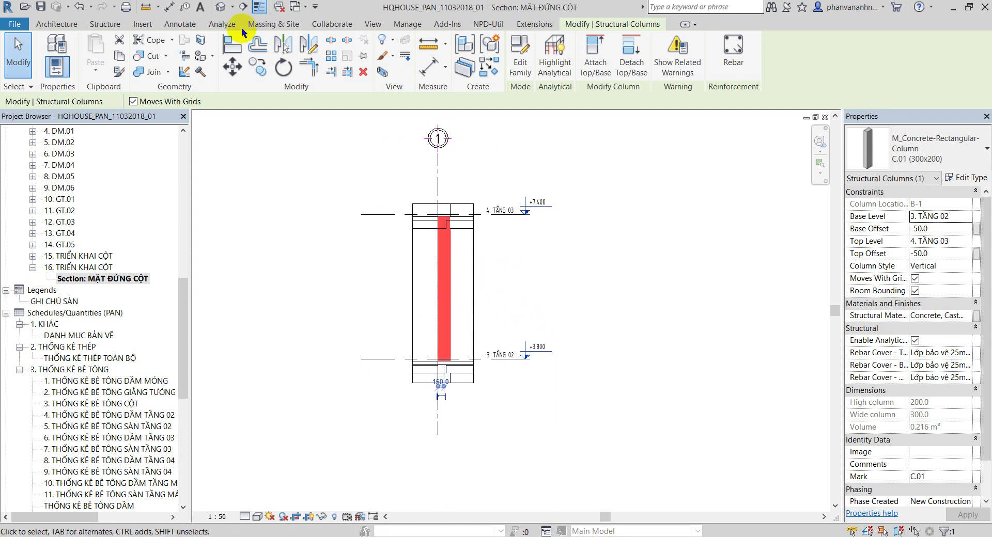
- Open the Default 3D View and restore the previous selection via Select Previous
left_click(234, 7)
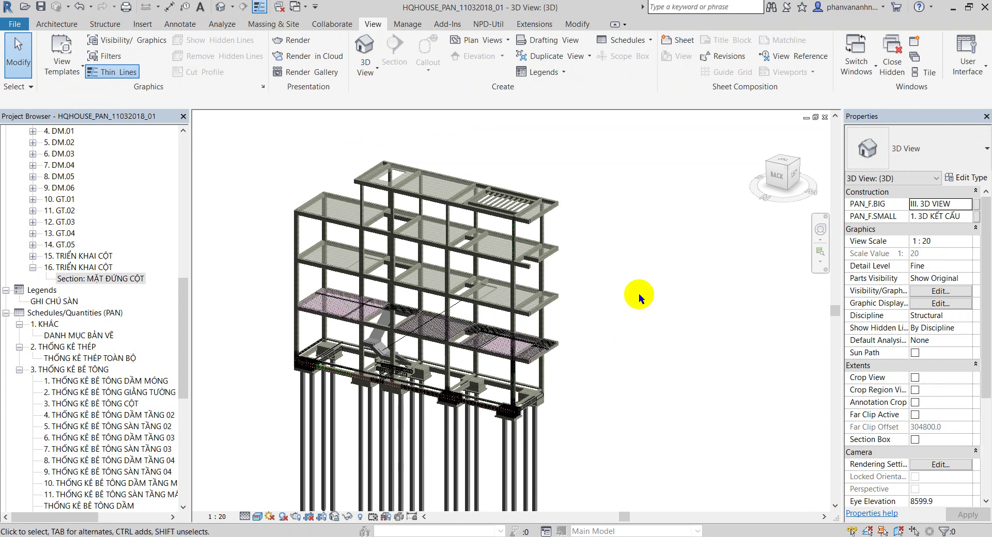
right_click(597, 249)
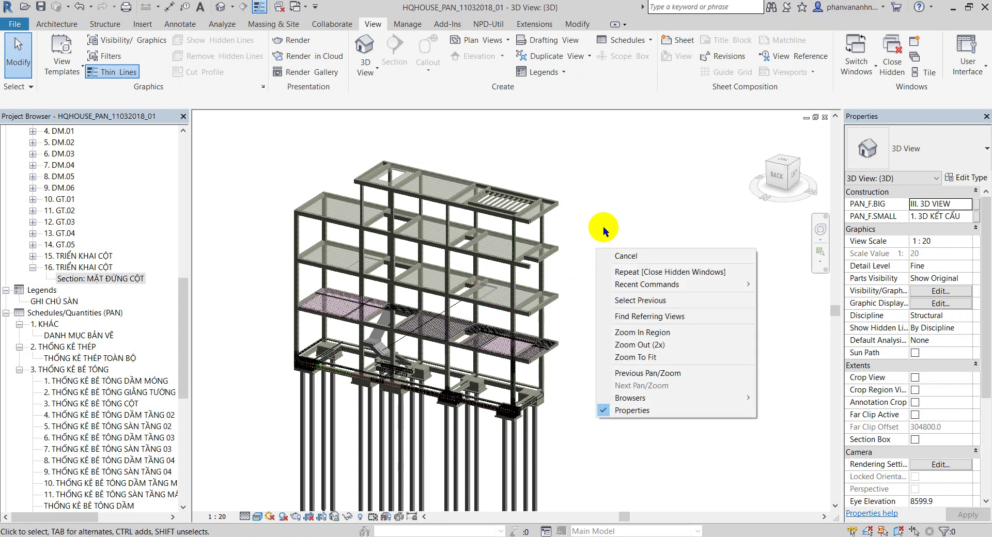
right_click(603, 226)
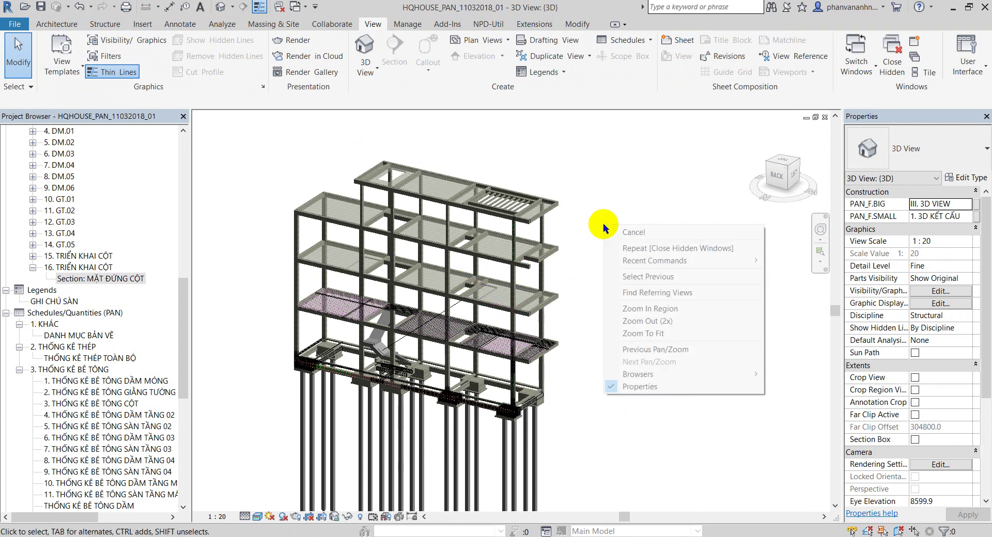
left_click(649, 277)
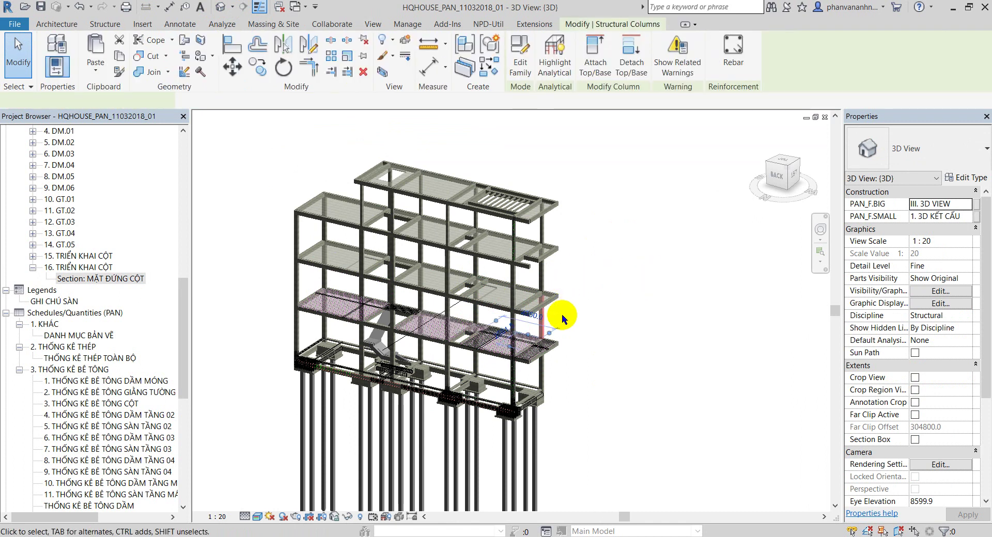
- Orbit and zoom to column C.01, then choose Extensions > Reinforcement > Columns
mouse_move(595, 370)
middle_mouse_down("shift")
mouse_move(590, 362)
mouse_move(520, 385)
middle_mouse_up("shift")
scroll(571, 266, "up", 2)
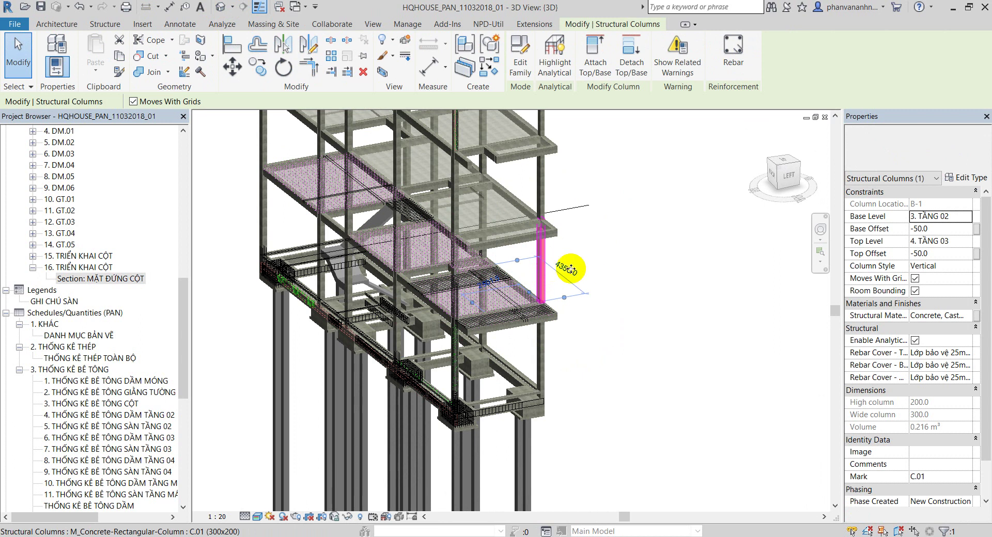
scroll(554, 261, "up", 3)
left_click(516, 256)
left_click(475, 244)
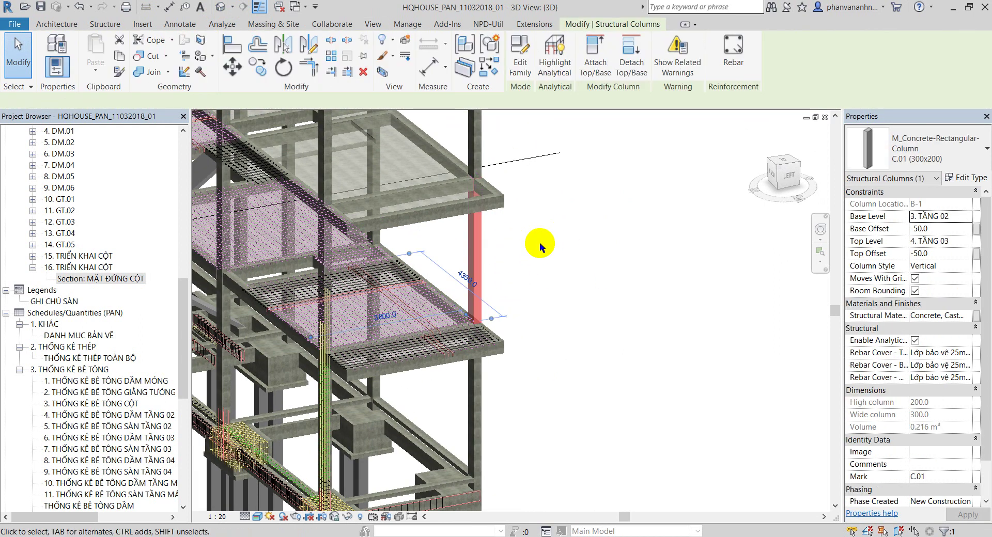
left_click(534, 25)
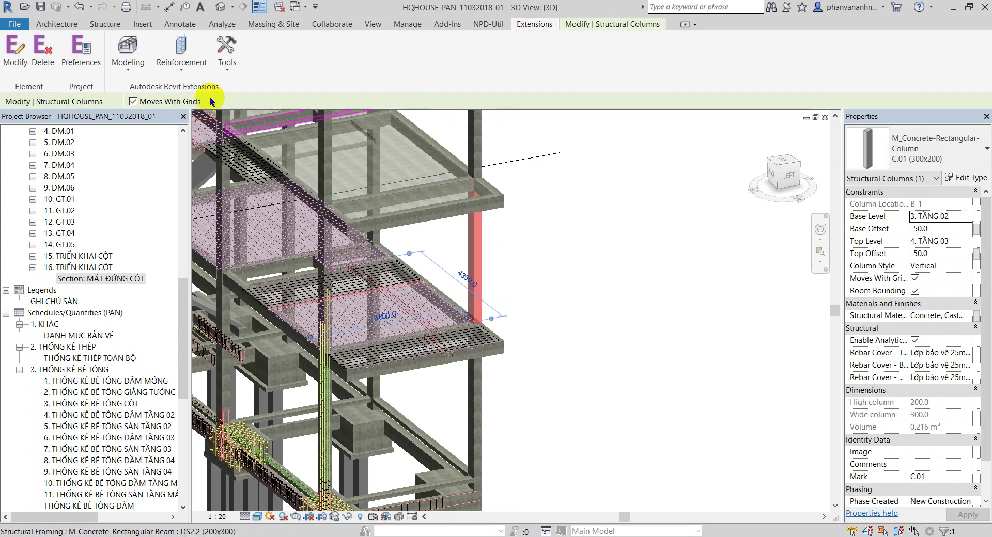
left_click(176, 75)
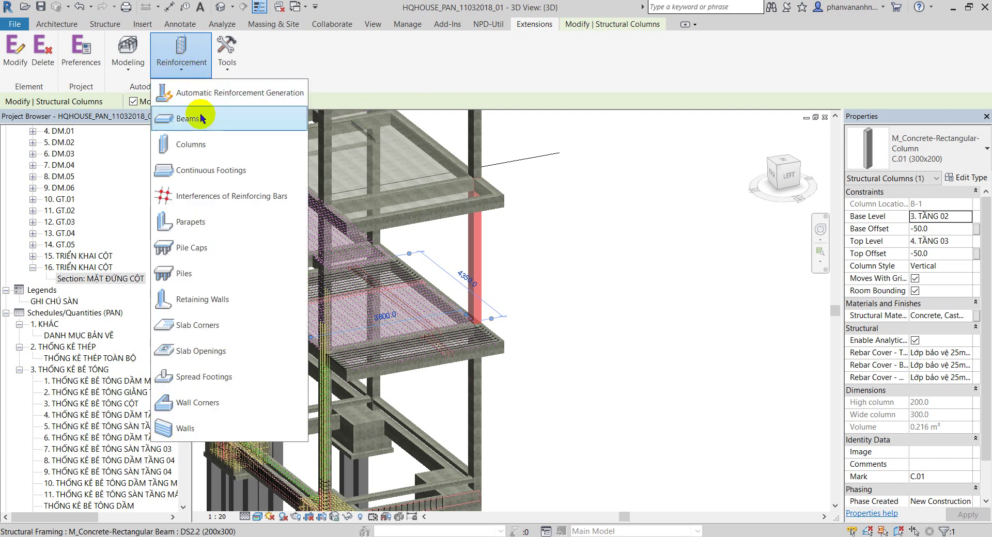
left_click(199, 150)
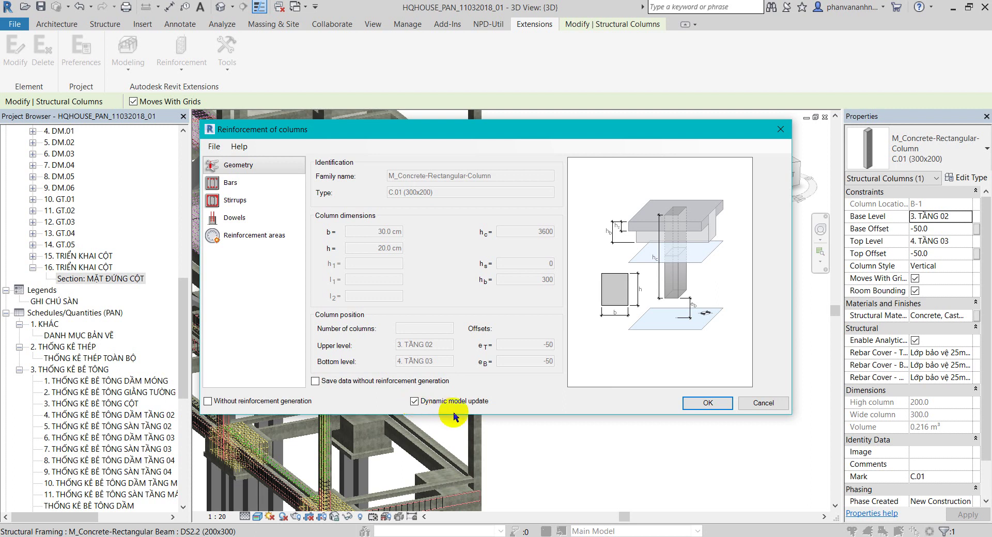
- Cancel the Reinforcement of columns dialog and clear the column selection
left_click(763, 403)
key("Escape")
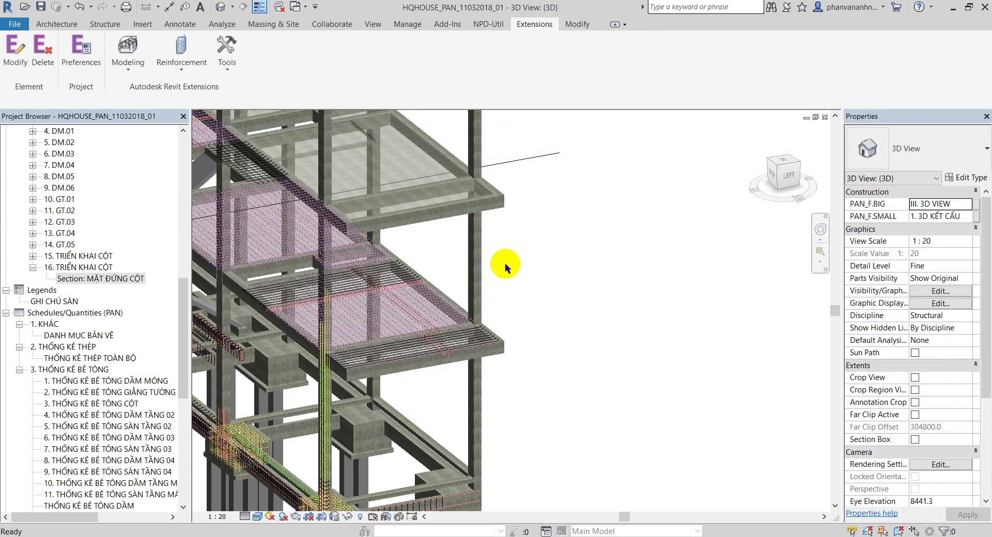
left_click(482, 261)
scroll(508, 283, "down", 2)
scroll(509, 283, "down", 2)
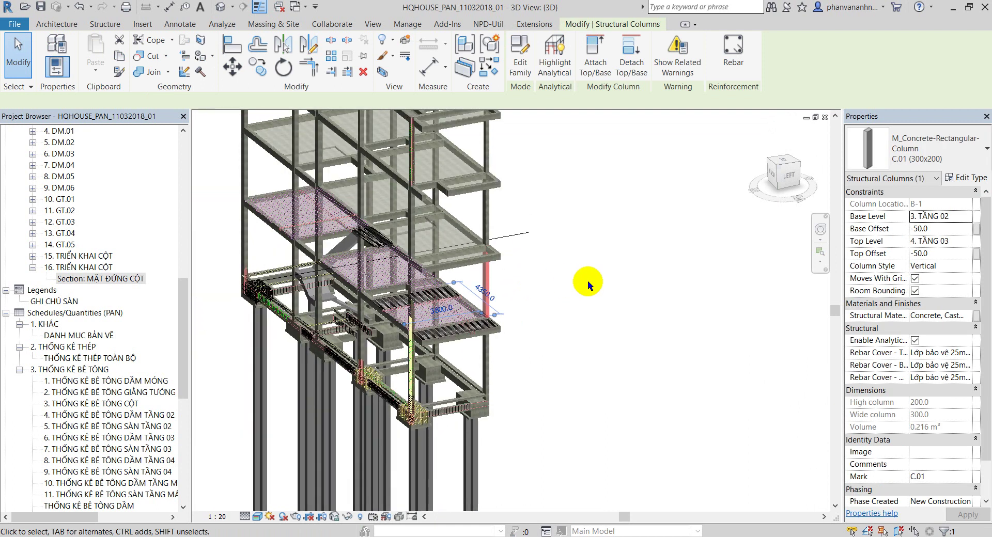
middle_click_drag(587, 280, 565, 317)
left_click(488, 304)
left_click(471, 307)
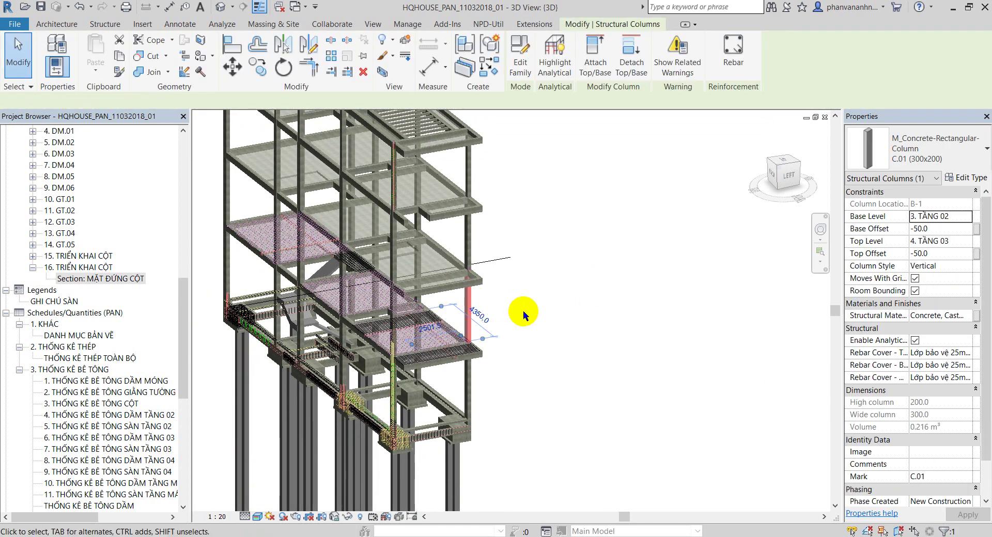
left_click(545, 324)
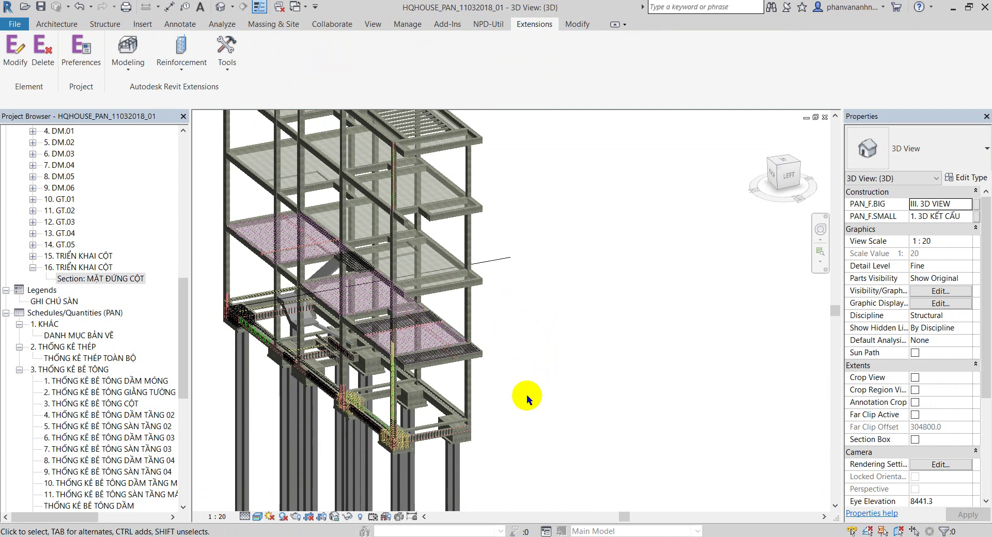
left_click(465, 382)
mouse_move(531, 372)
middle_mouse_down()
mouse_move(552, 381)
mouse_move(516, 364)
mouse_move(551, 369)
middle_mouse_up()
left_click(528, 368)
left_click(431, 377)
left_click(456, 391)
left_click(415, 377)
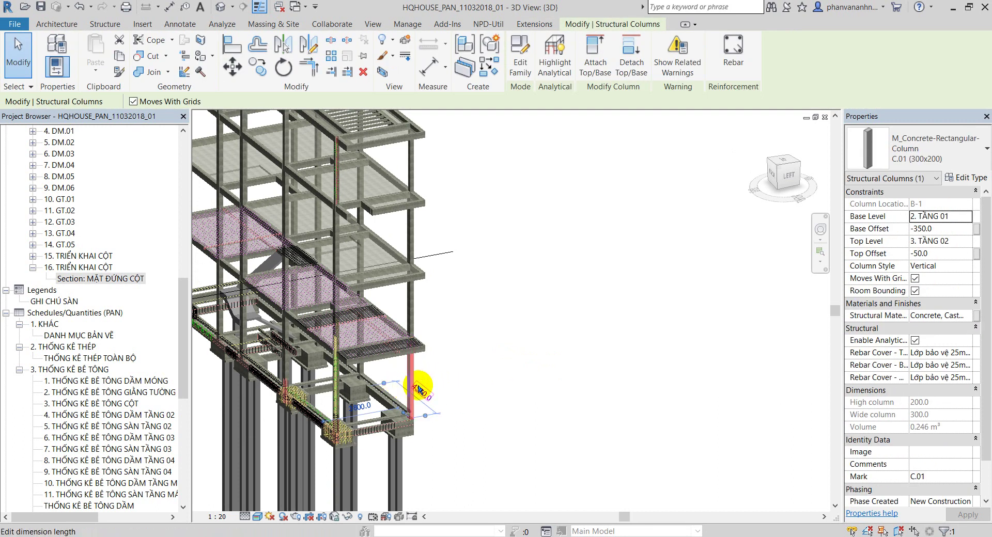
left_click(473, 368)
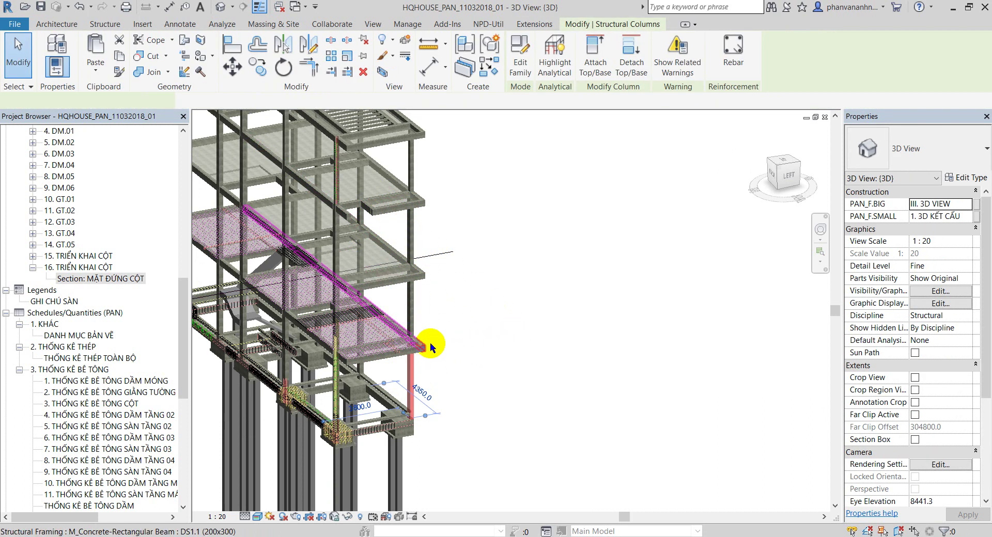
middle_click_drag(492, 314, 502, 324)
left_click(476, 336)
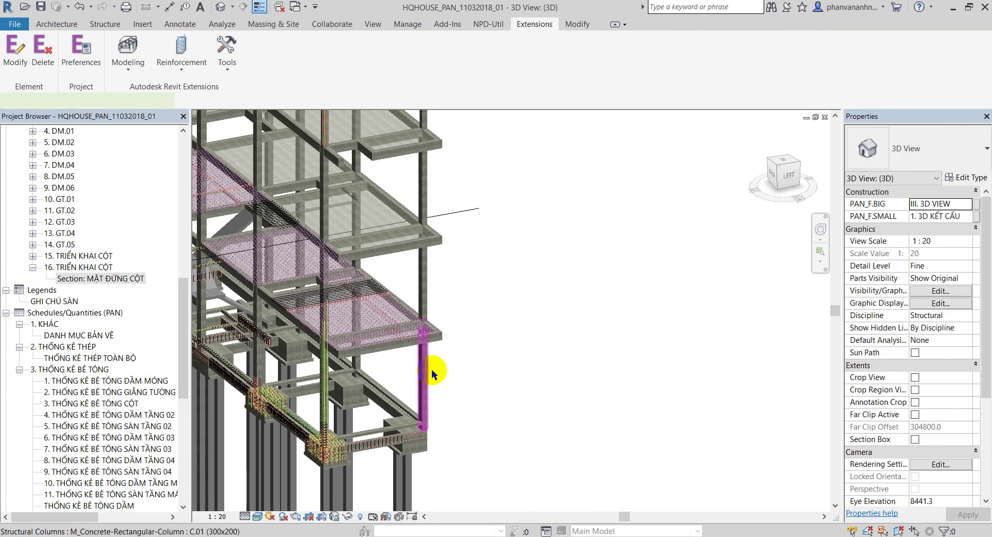
left_click_drag(182, 318, 187, 186)
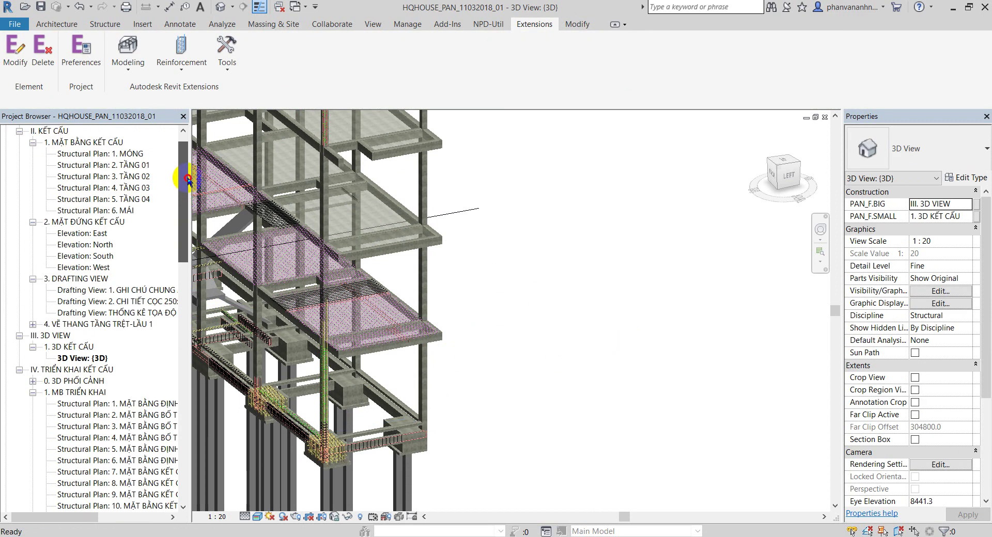
- Open the North elevation and zoom in on column C.01
double_click(87, 233)
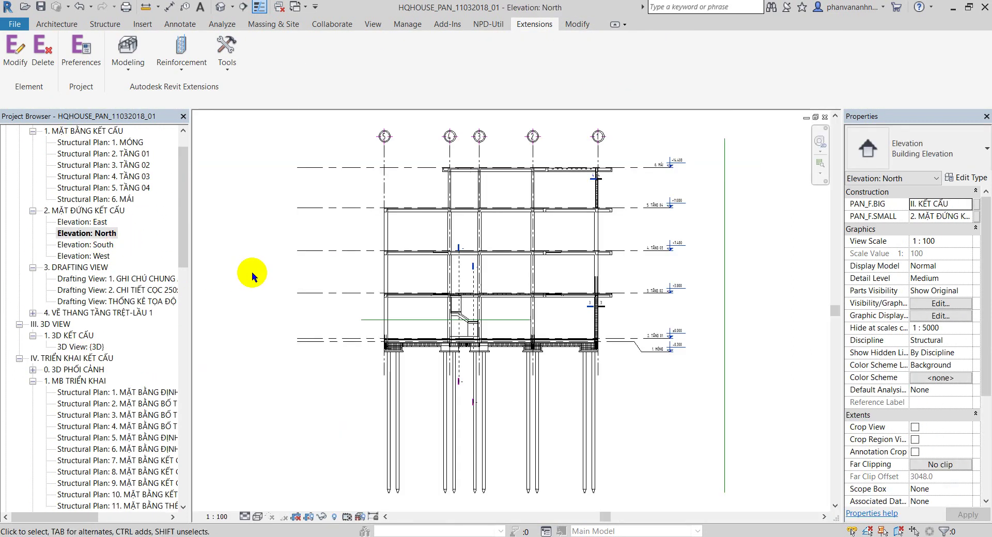
scroll(532, 324, "up", 2)
scroll(461, 309, "up", 2)
scroll(461, 309, "up", 2)
scroll(371, 319, "up", 1)
scroll(542, 271, "up", 1)
scroll(540, 278, "up", 1)
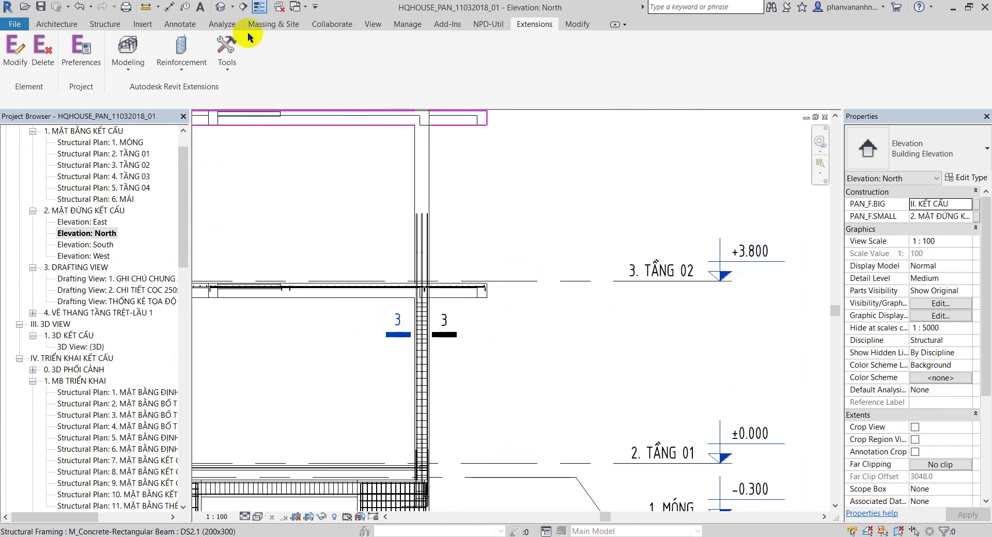
- Split the column above level 3. TẦNG 02 with Split Element, then finish with Esc
left_click(594, 25)
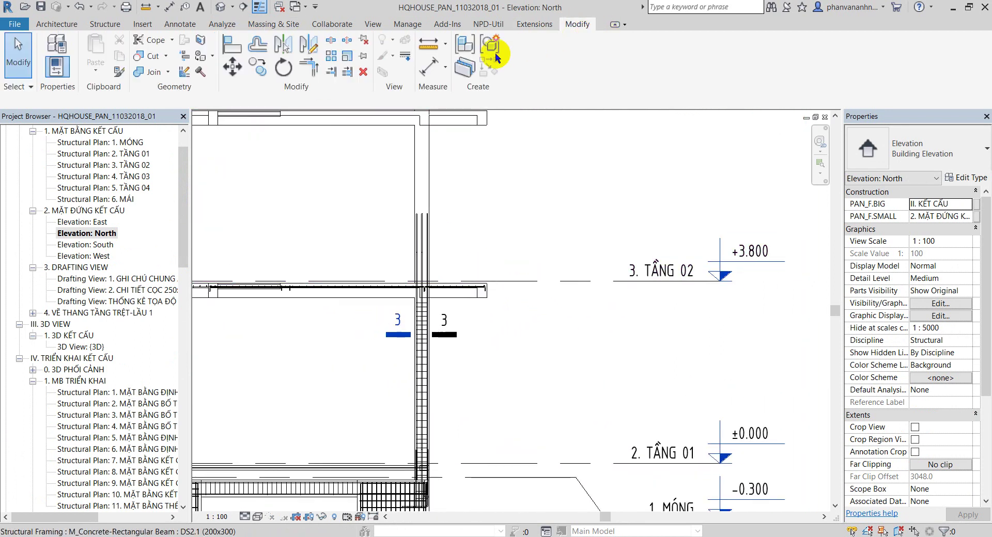
left_click(331, 40)
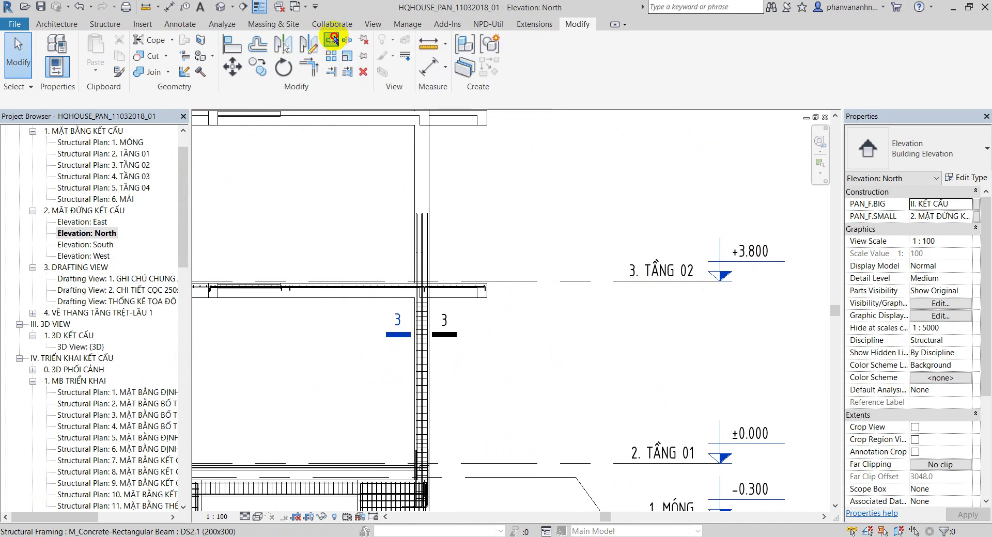
left_click(422, 196)
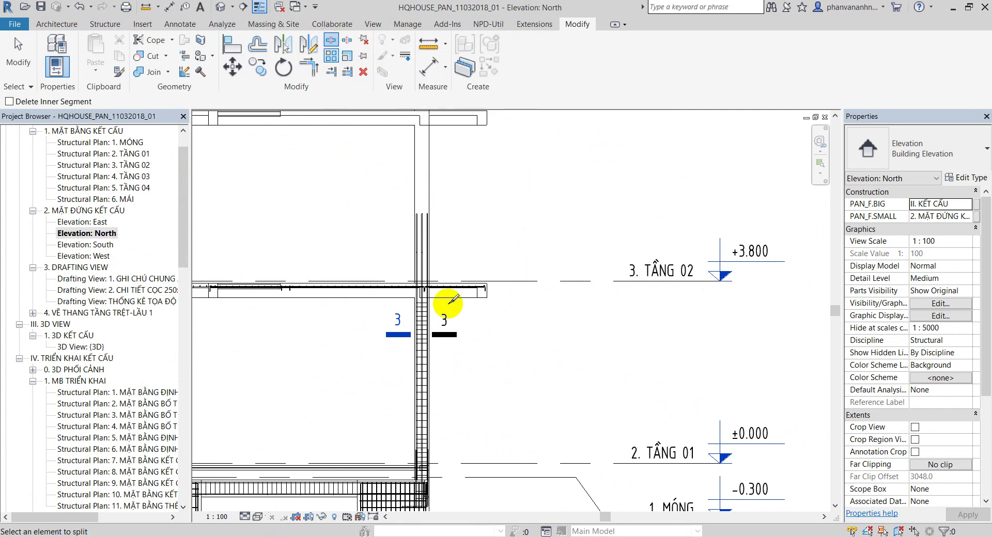
scroll(450, 301, "up", 3)
scroll(421, 243, "up", 2)
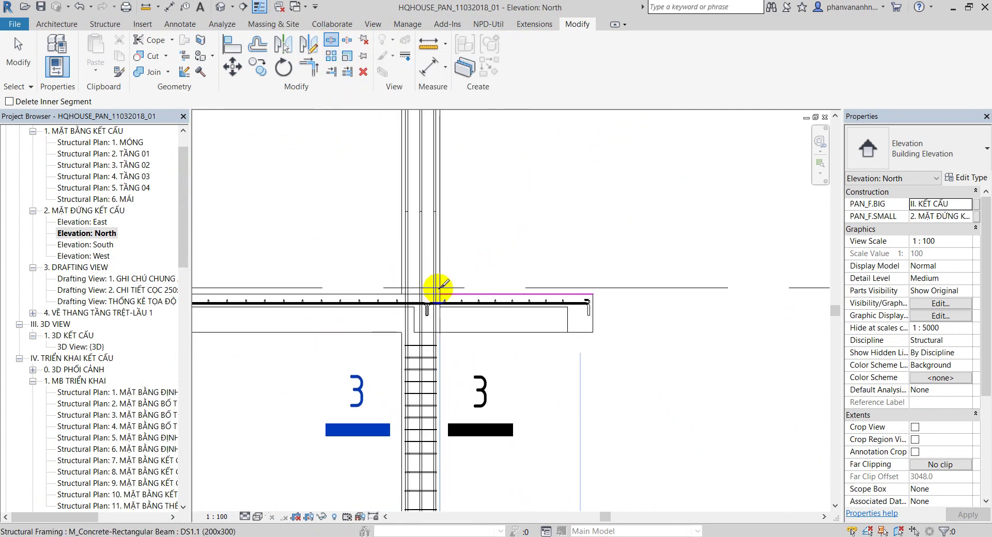
scroll(433, 279, "down", 2)
middle_click_drag(457, 332, 441, 377)
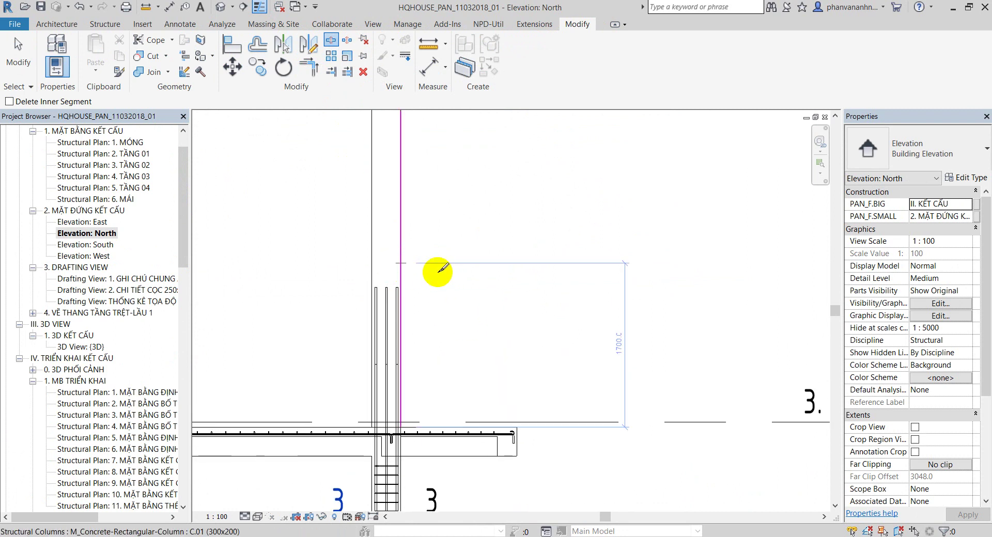
key("Escape")
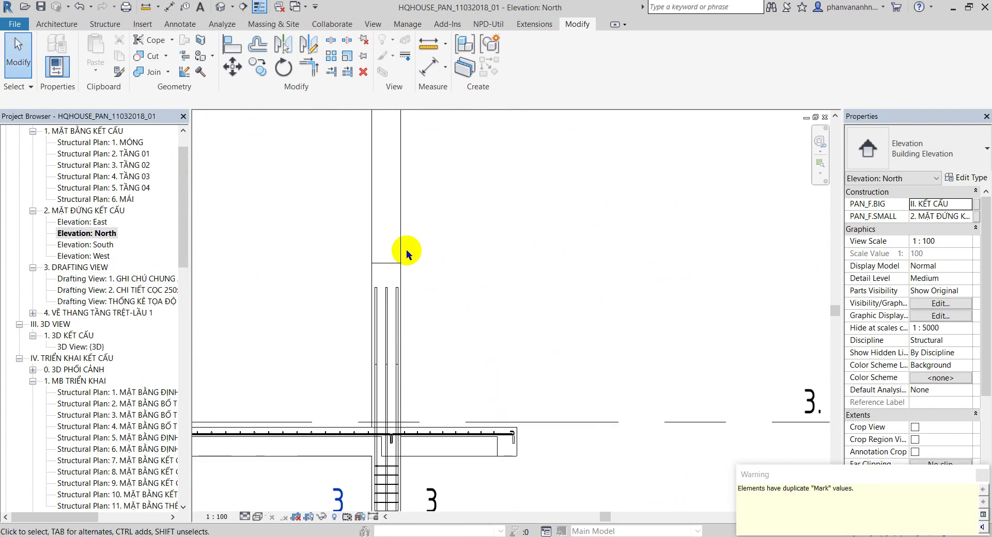
- Check the upper column piece, undo the last change, and zoom out to all levels
left_click(386, 265)
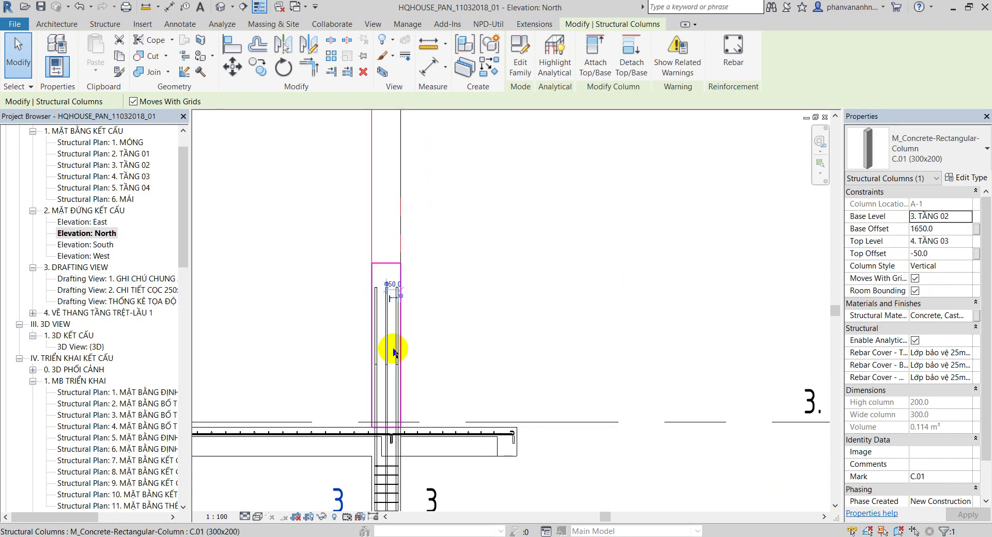
left_click(426, 255)
key("ctrl+z")
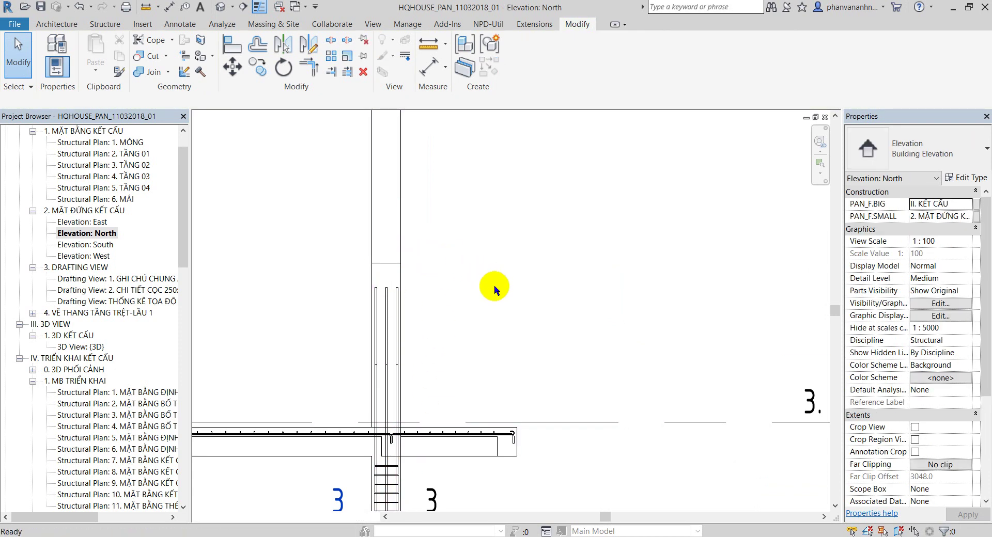
scroll(494, 285, "down", 5)
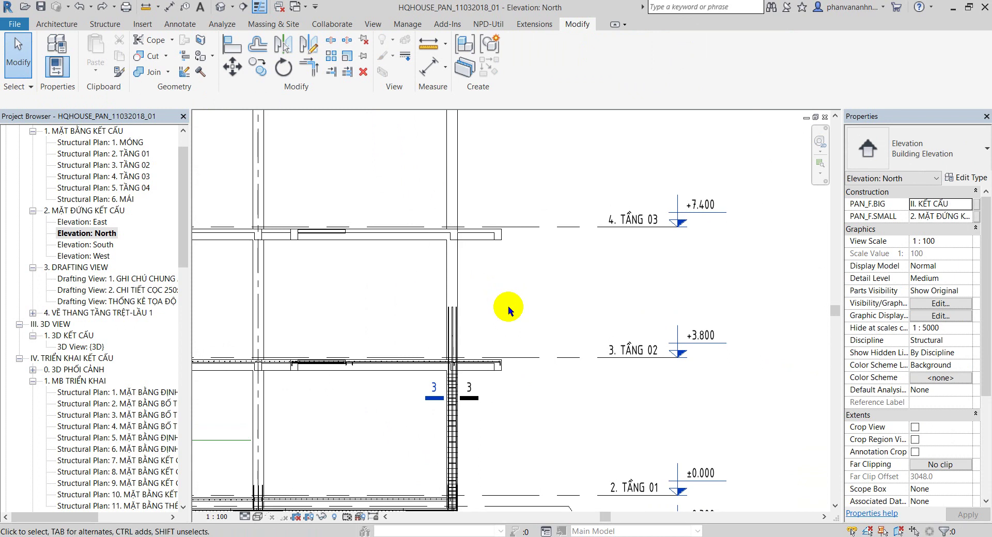
scroll(402, 203, "down", 2)
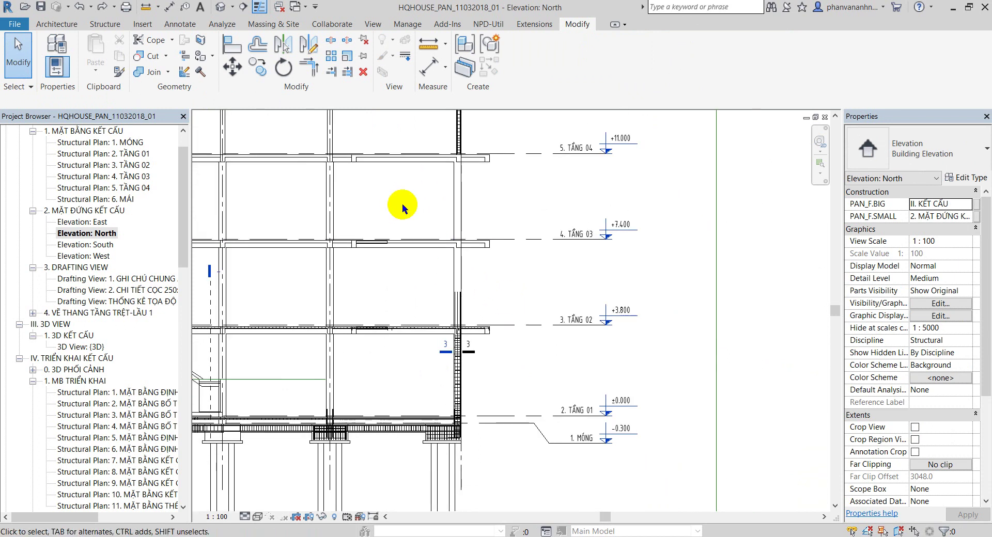
left_click(232, 10)
- Bring the 3D view closer to the columns and select column C.01
middle_click_drag(613, 315, 607, 287)
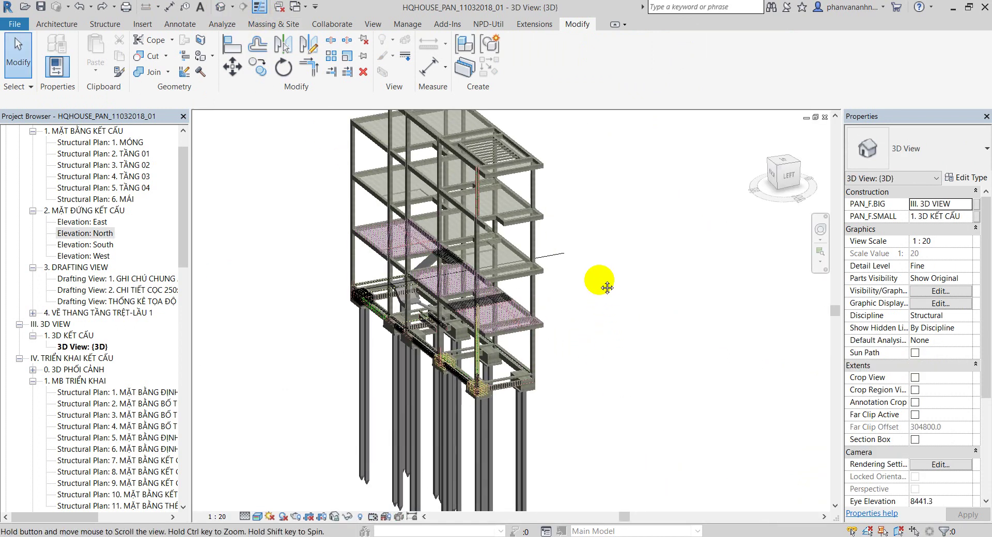
scroll(569, 301, "up", 2)
scroll(538, 286, "up", 1)
scroll(482, 287, "up", 1)
middle_click_drag(482, 287, 542, 317)
scroll(556, 319, "down", 1)
left_click(492, 313)
left_click(577, 302)
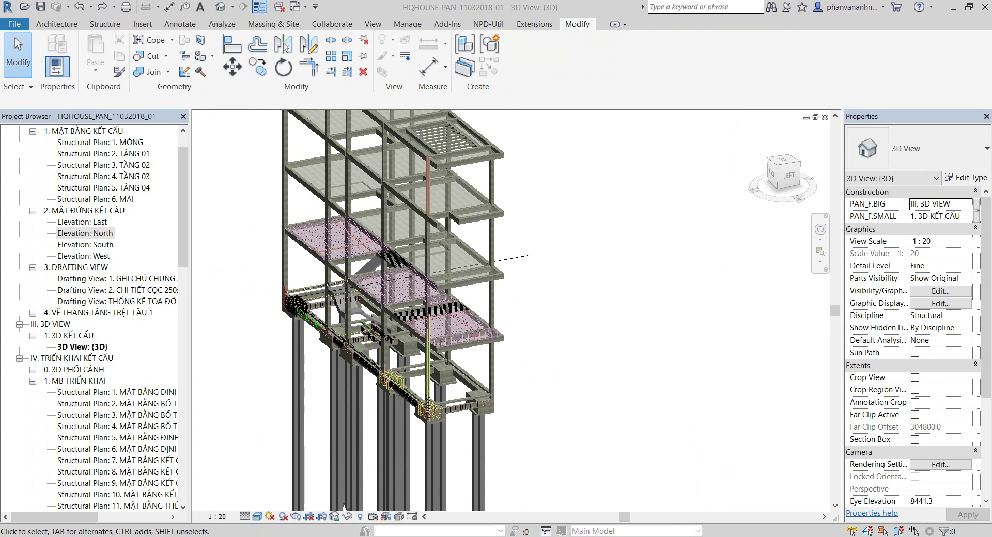
scroll(463, 295, "up", 3)
left_click(462, 295)
left_click_drag(444, 291, 522, 283)
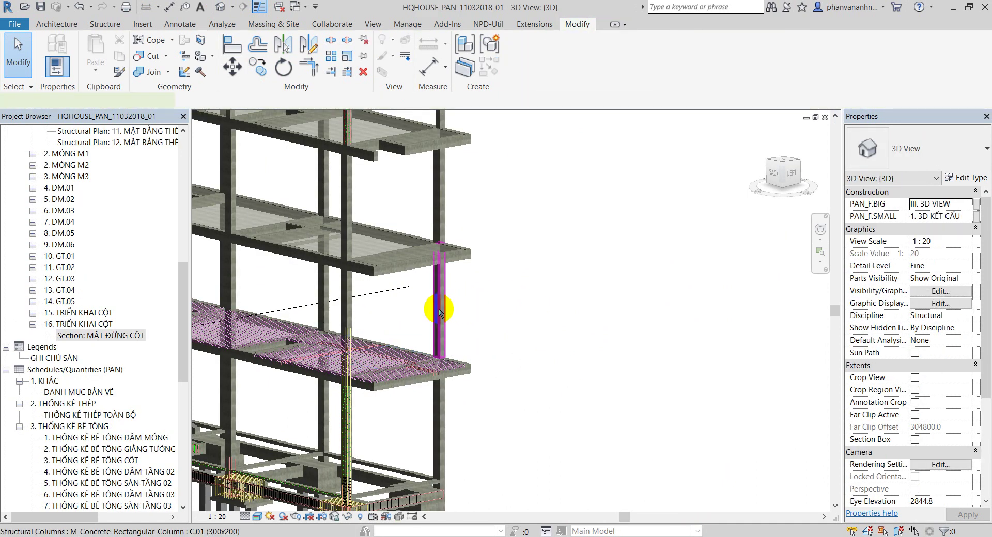
- Open the Extensions reinforcement list, dismiss it, and repeatedly reselect column C.01
left_click(535, 26)
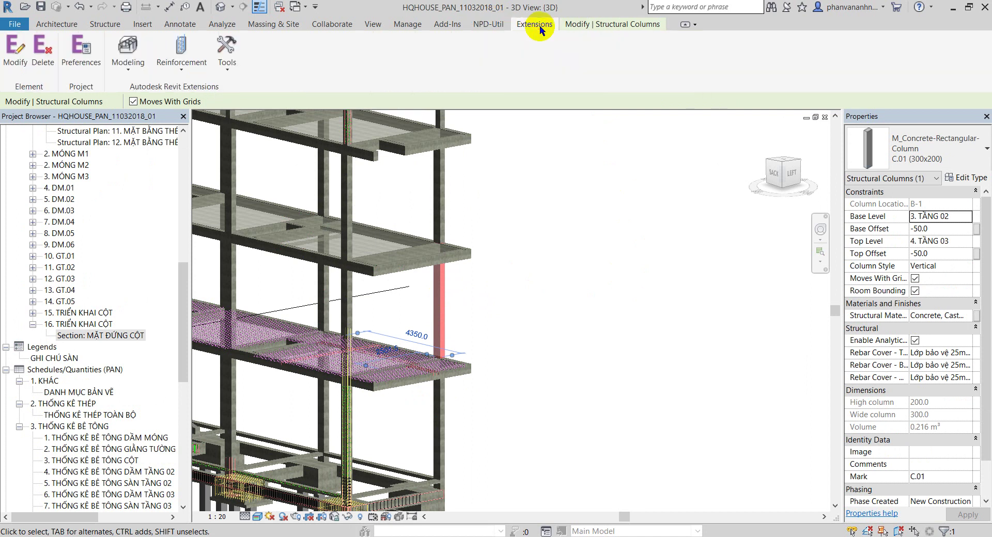
left_click(170, 52)
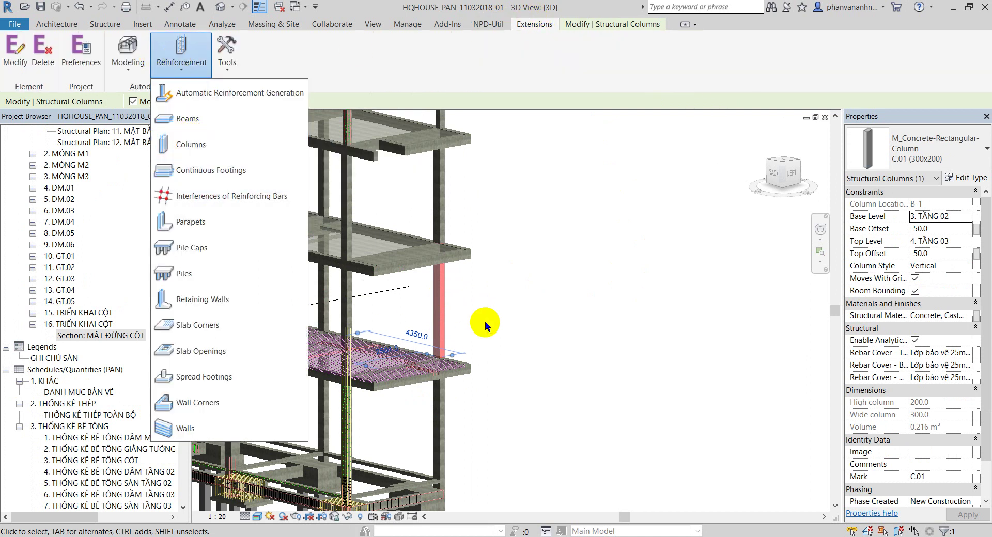
left_click(532, 299)
left_click(525, 302)
left_click(439, 311)
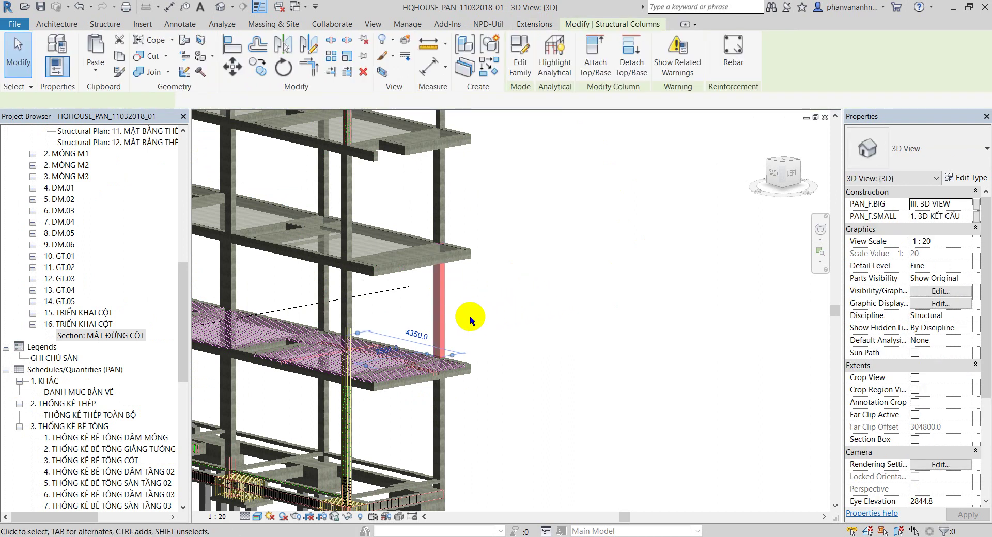
left_click(468, 320)
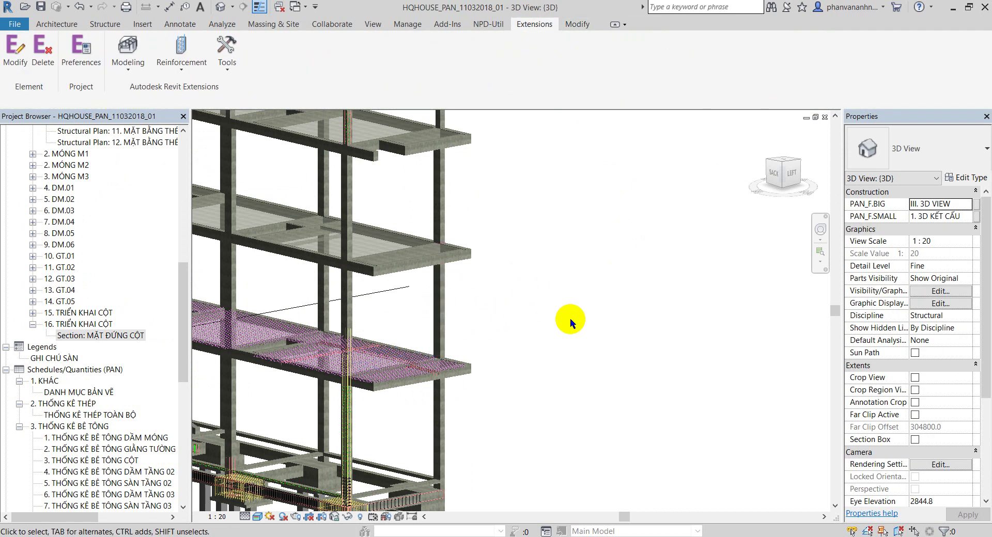
left_click(448, 311)
left_click(541, 340)
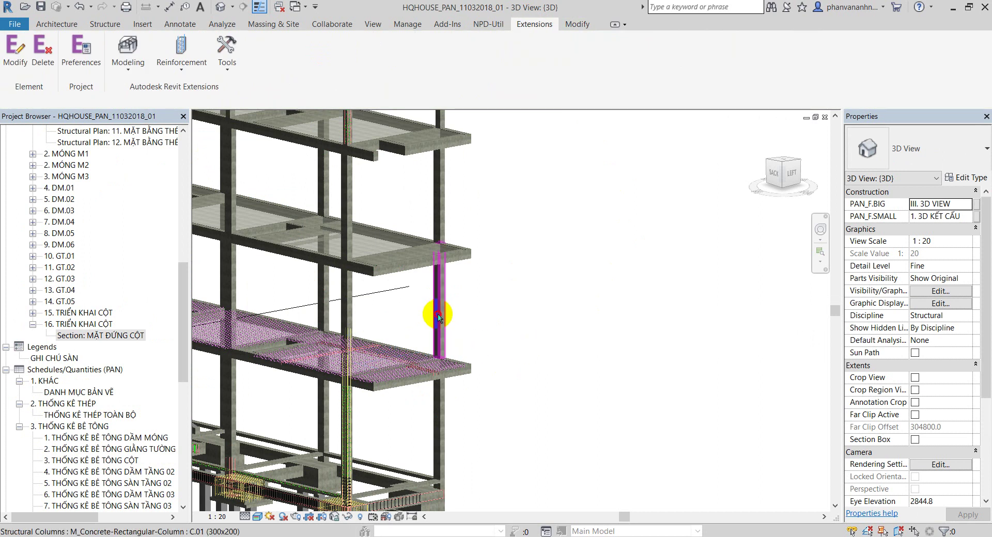
left_click(440, 313)
left_click(536, 324)
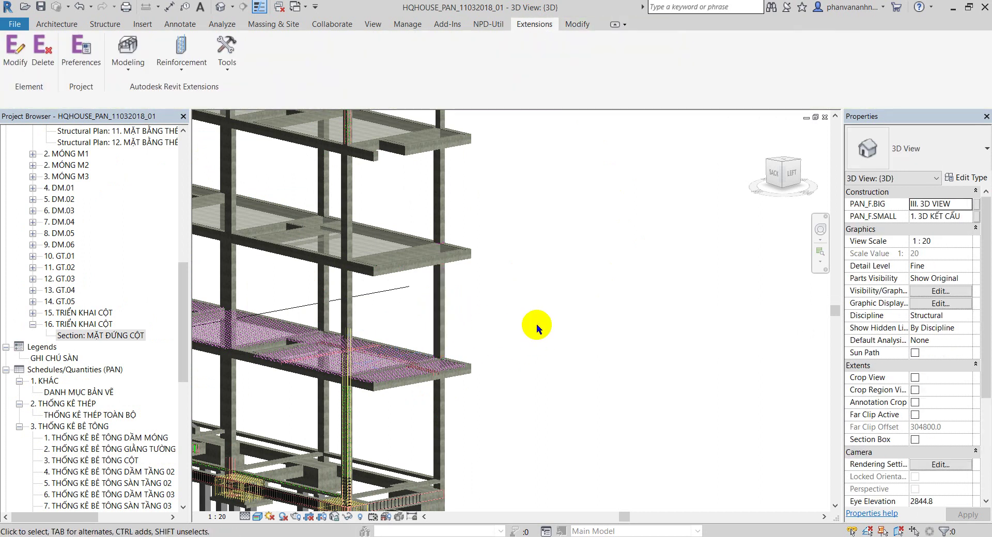
left_click(449, 302)
left_click(504, 294)
left_click(444, 302)
left_click(478, 302)
left_click(444, 297)
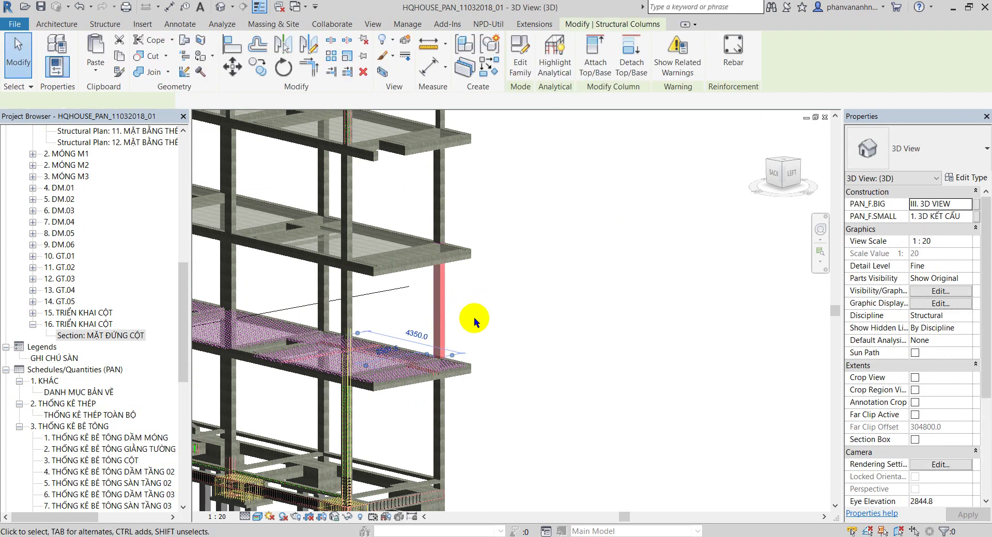
- Pan the 3D view up and settle the selection on column C.01
middle_click_drag(507, 328, 525, 292)
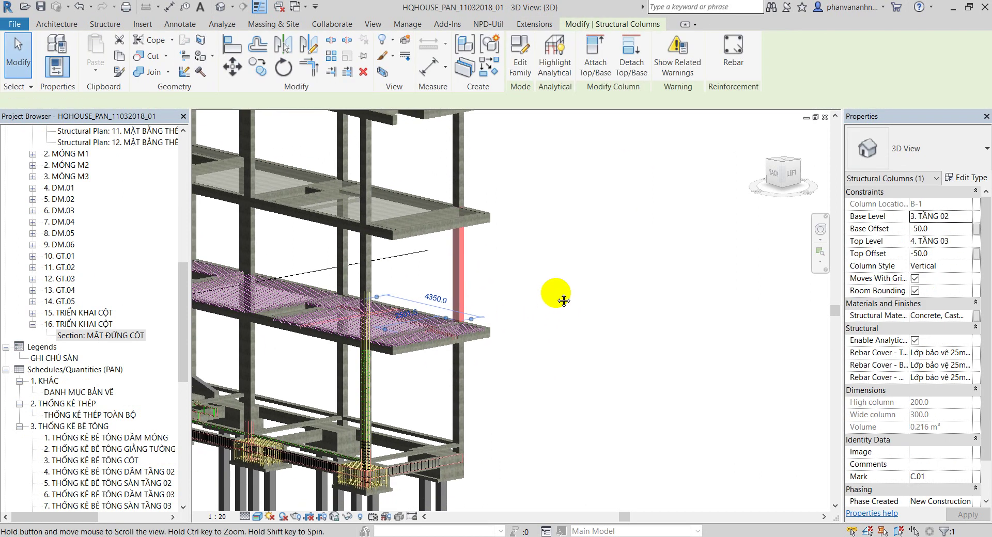
left_click(467, 265)
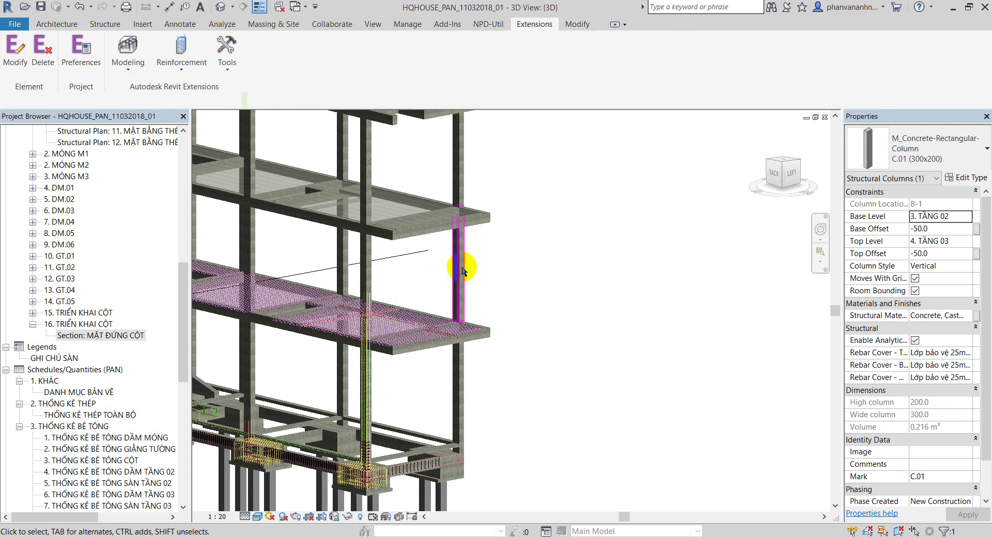
left_click(453, 259)
left_click(491, 272)
left_click(454, 269)
left_click(513, 277)
left_click(455, 261)
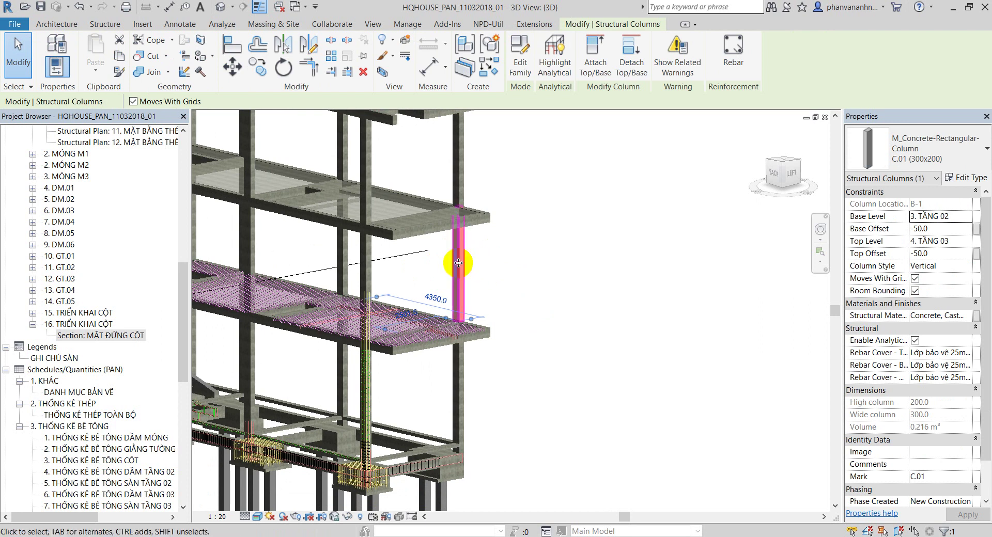
scroll(476, 264, "up", 2)
scroll(468, 290, "up", 1)
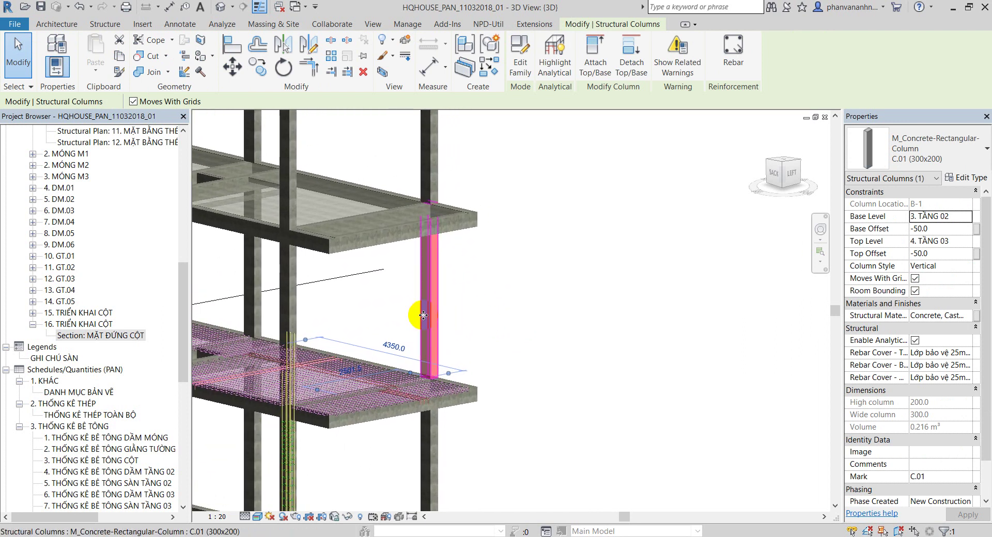
left_click(557, 317)
middle_click_drag(557, 316, 566, 309)
left_click(457, 275)
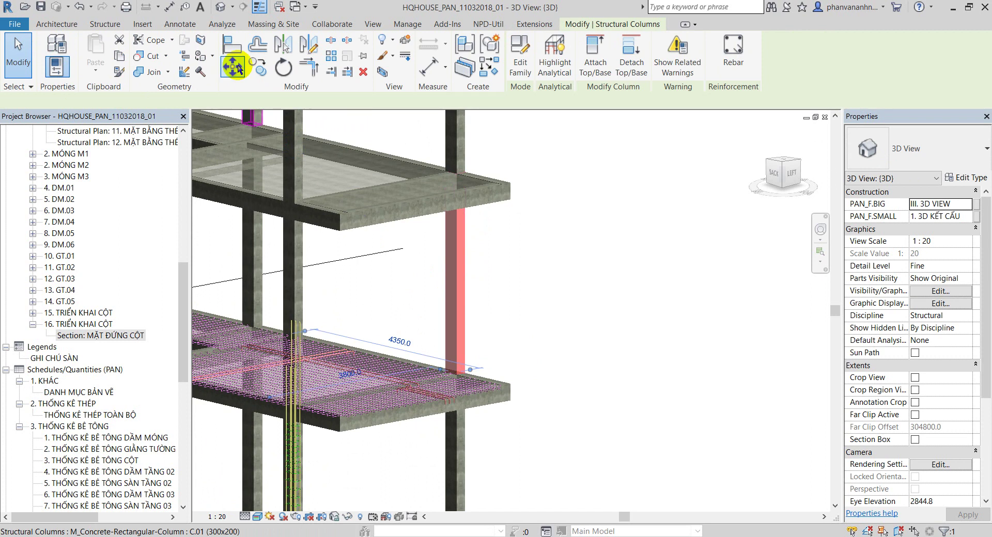
- With C.01 selected, open the Extensions Reinforcement types list
left_click(534, 25)
left_click(181, 51)
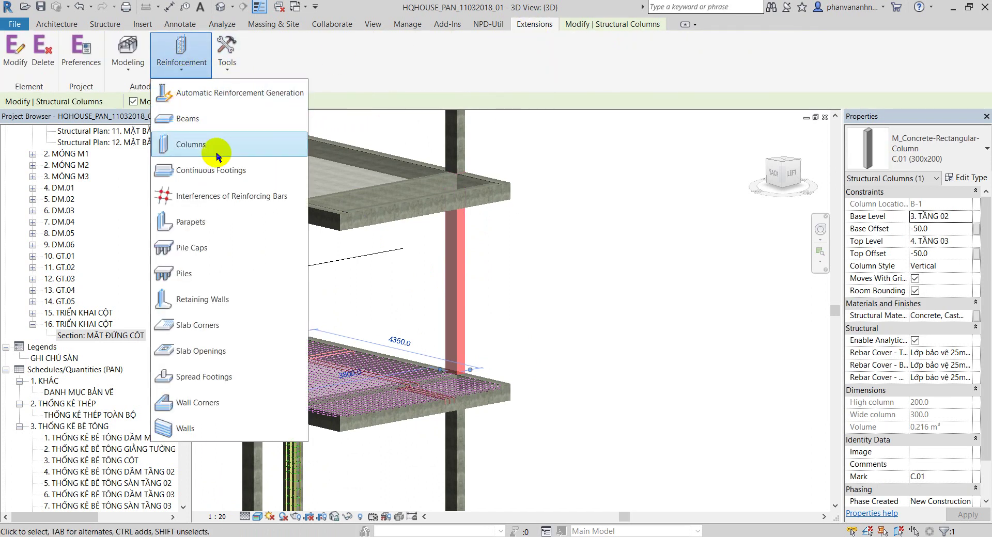
left_click(569, 328)
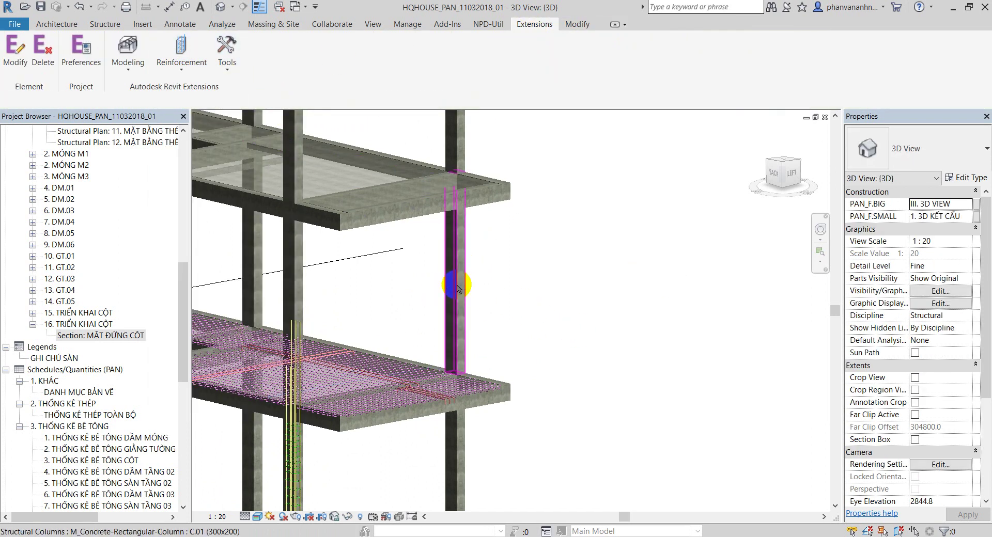
left_click(304, 185)
left_click(532, 26)
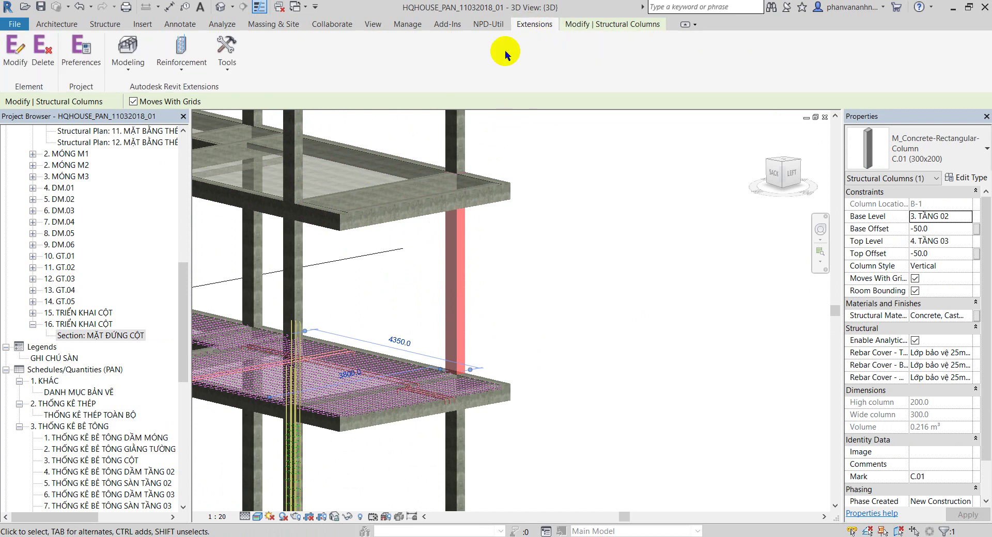
left_click(167, 66)
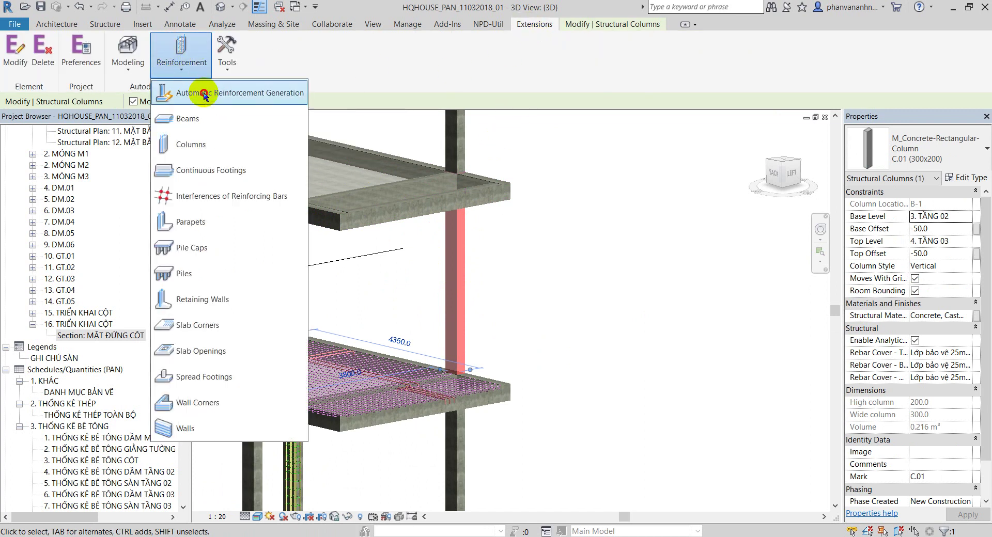
- Launch Automatic Reinforcement Generation for C.01, keep the Default template, and close the window
left_click(203, 94)
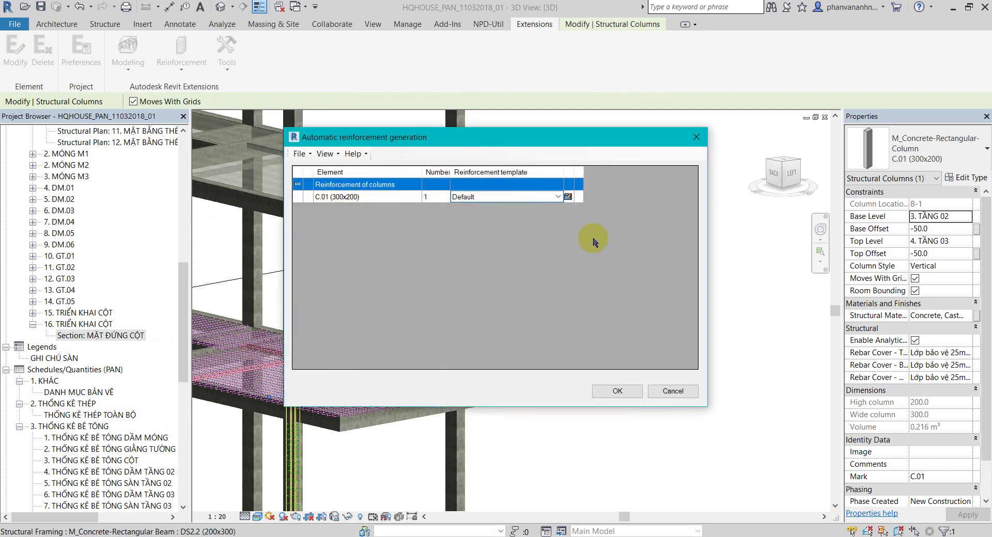
left_click(568, 200)
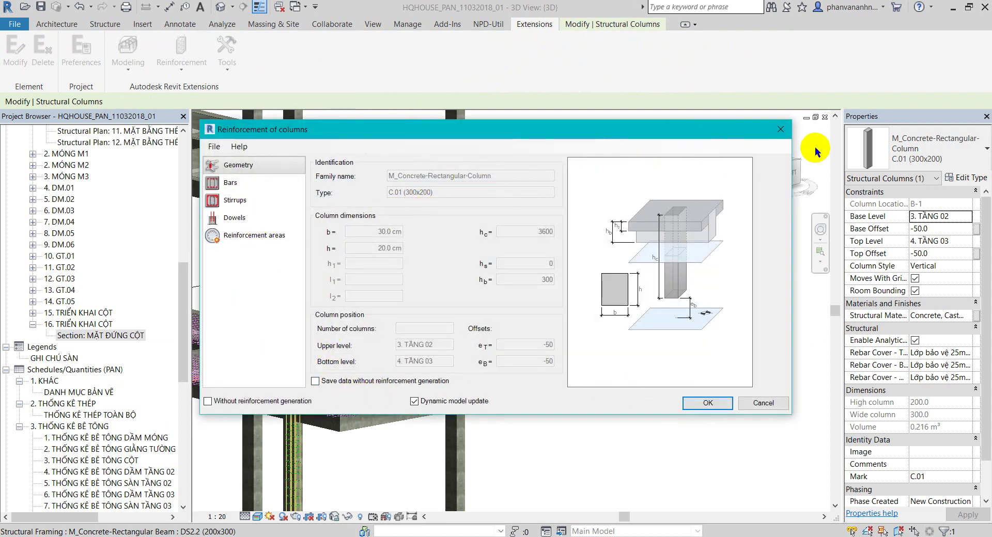
left_click(780, 129)
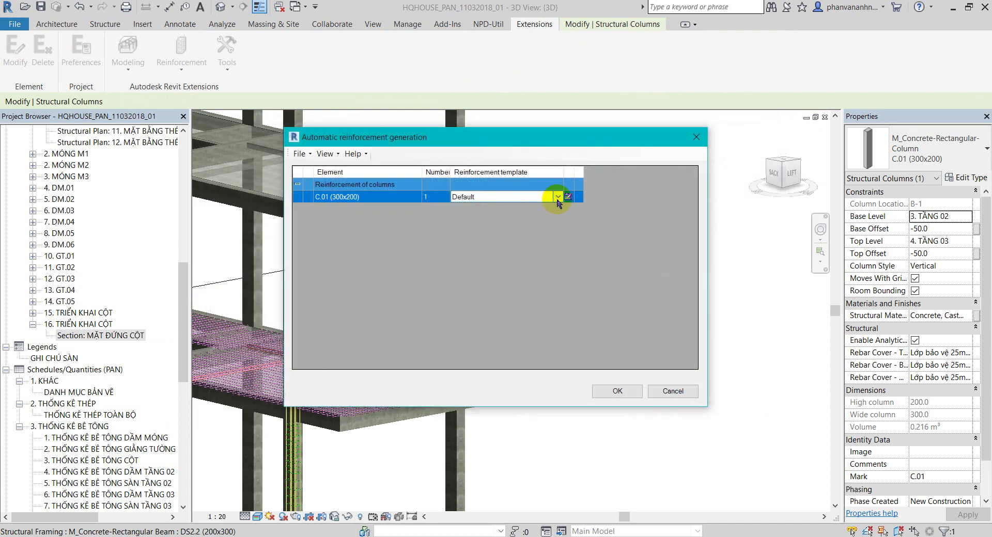
left_click(557, 198)
left_click(609, 227)
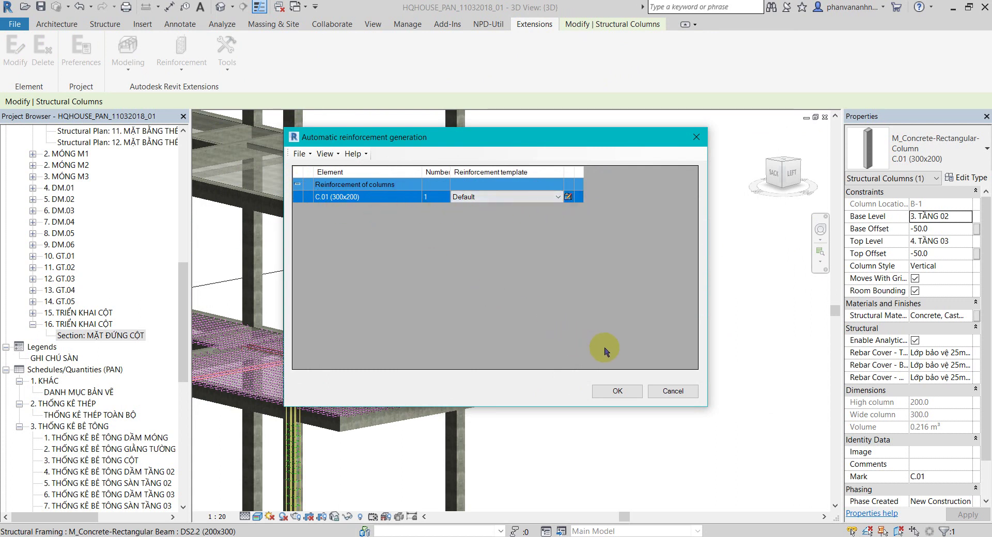
left_click(695, 137)
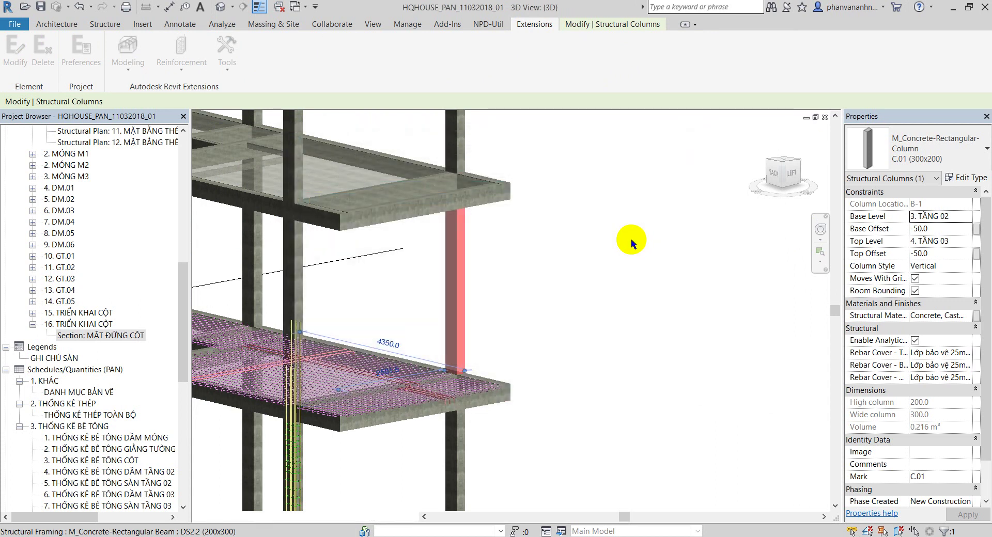
left_click(450, 268)
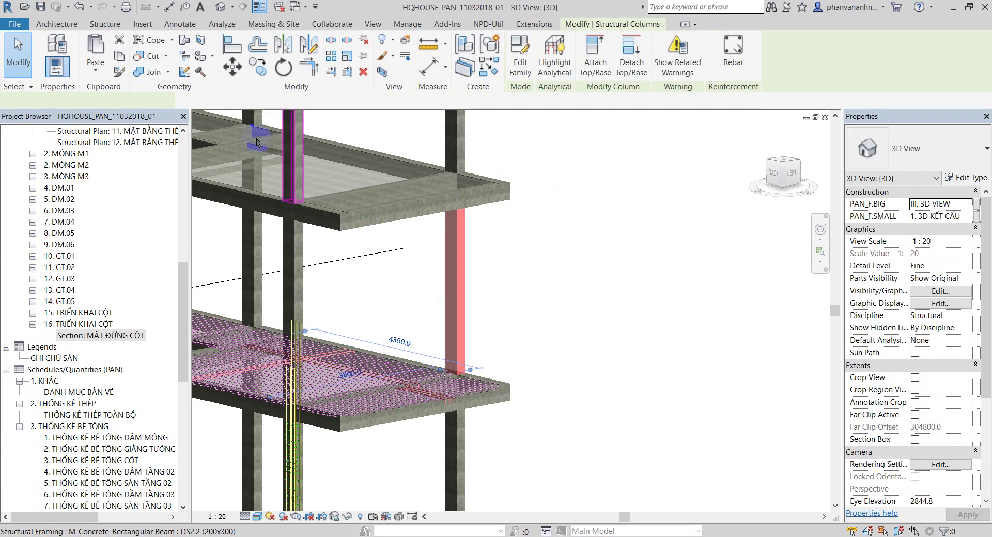
left_click(541, 27)
left_click(175, 70)
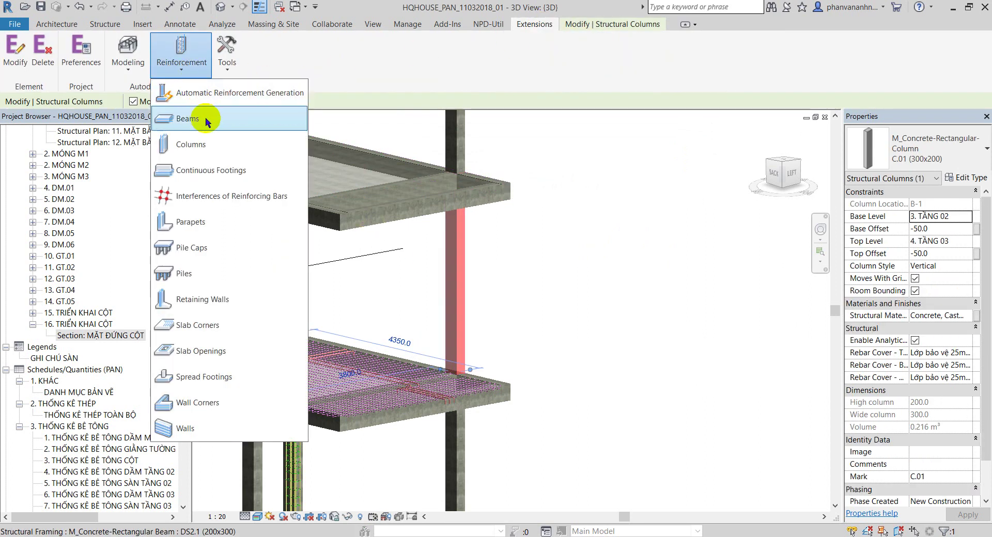
left_click(189, 140)
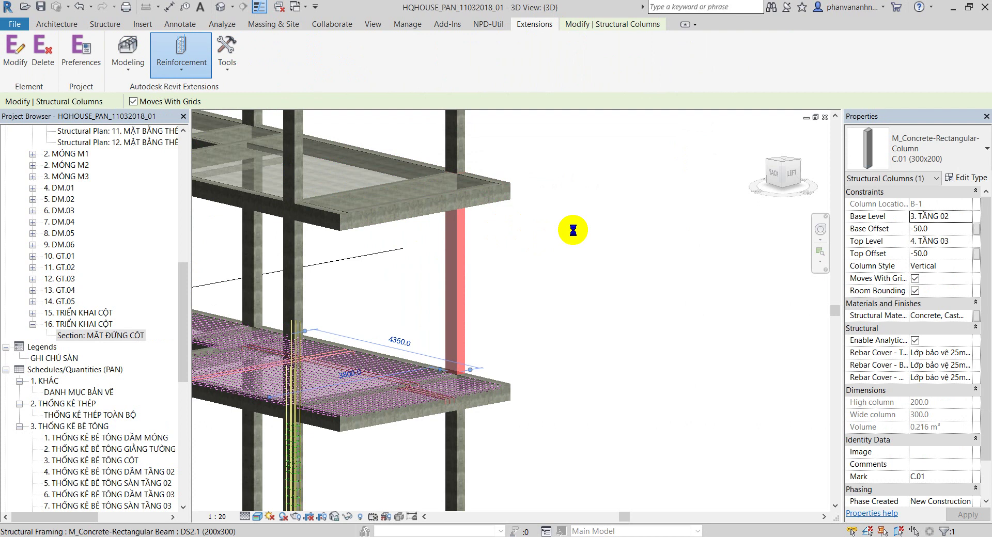
left_click(214, 146)
left_click(328, 147)
left_click(231, 182)
left_click_drag(382, 131, 389, 212)
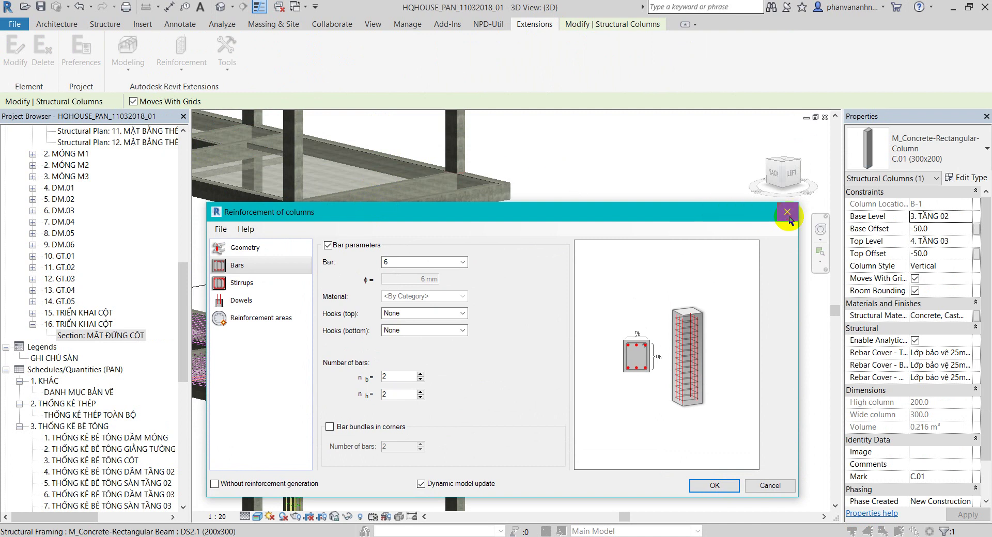
left_click(787, 212)
scroll(581, 249, "down", 2)
left_click(470, 271)
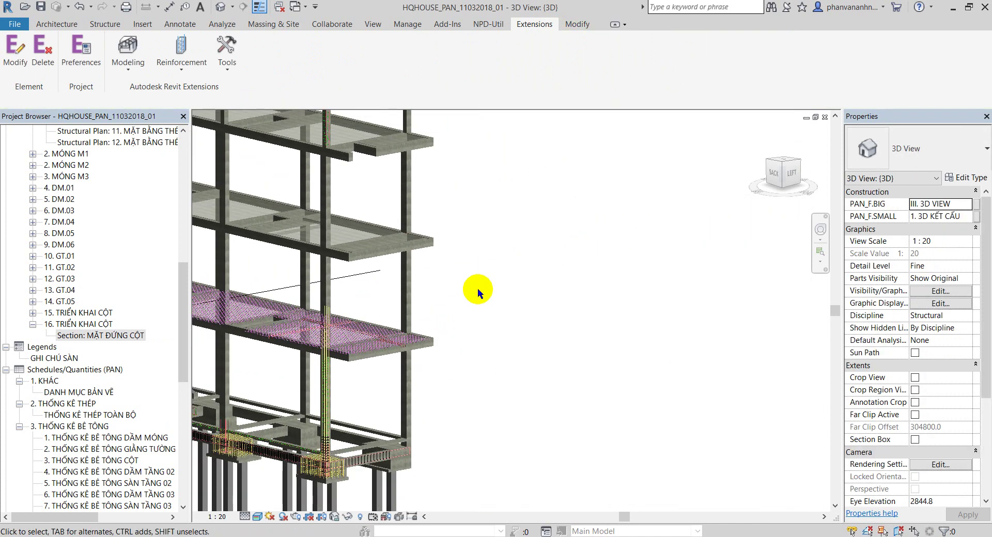
left_click(417, 280)
- Select column C.01 and open Extensions > Reinforcement > Columns
left_click(432, 305)
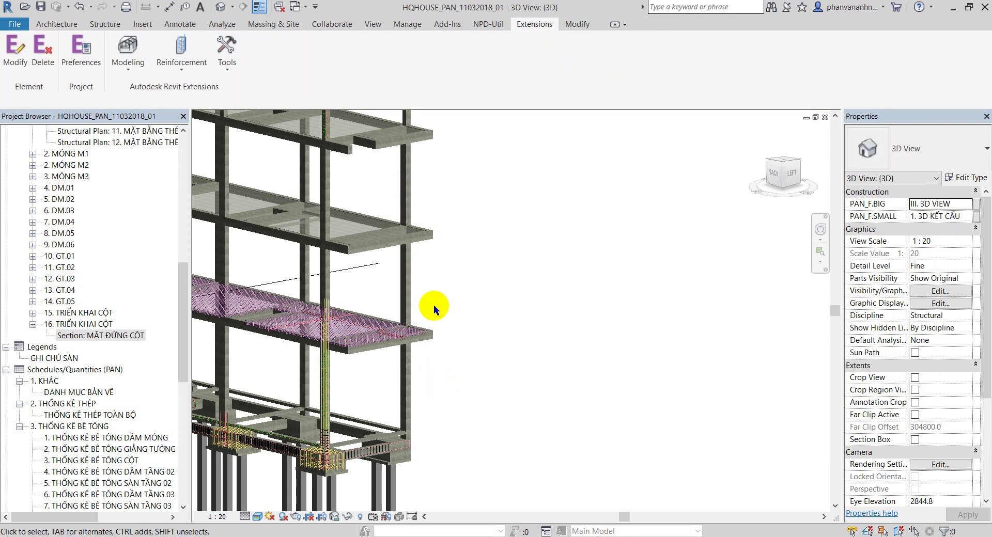
left_click(398, 283)
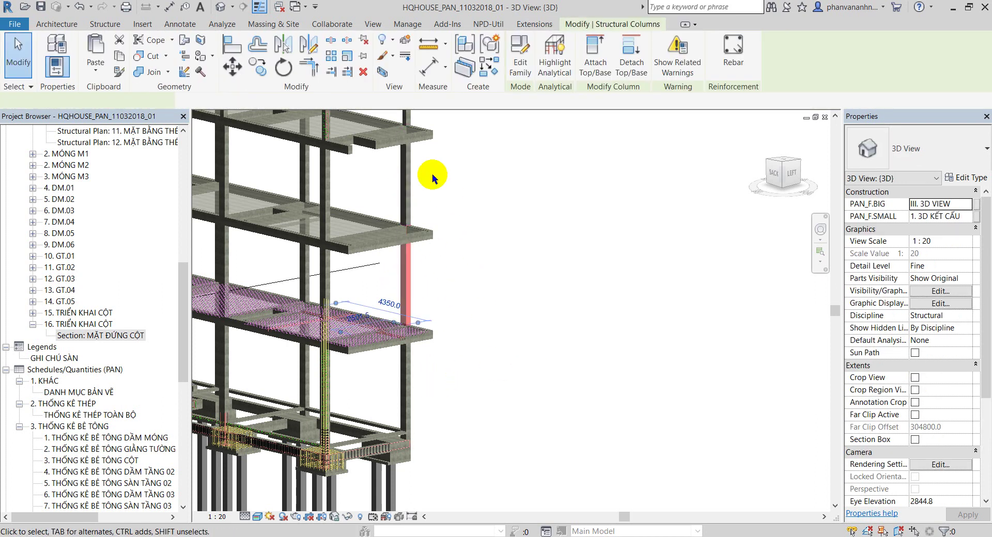
left_click(547, 29)
left_click(180, 51)
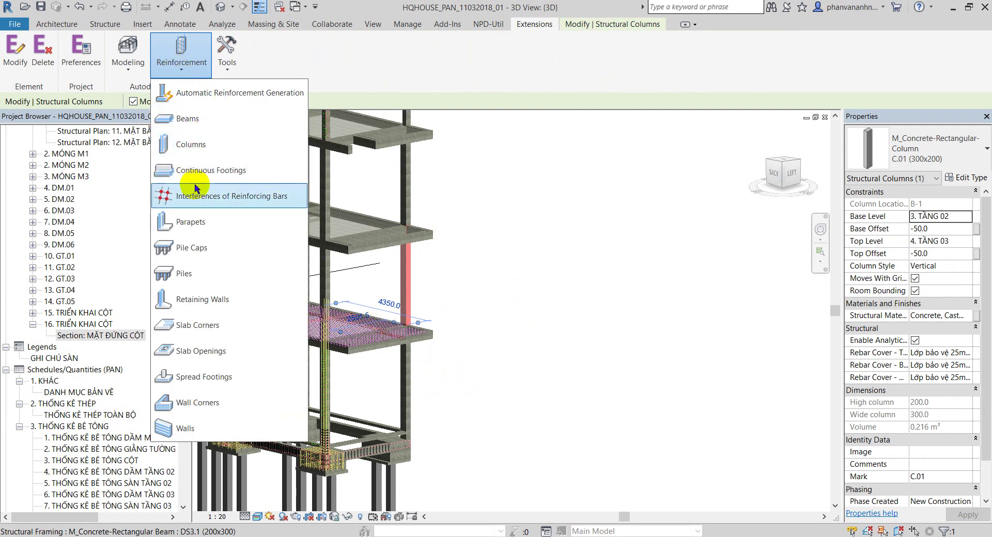
left_click(193, 146)
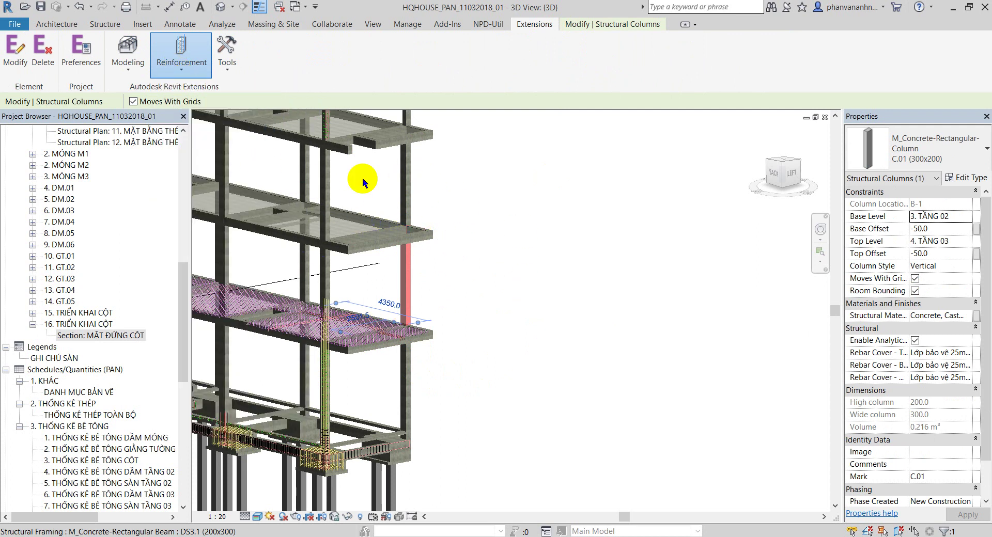
- Browse the Bars, Dowels, areas and Geometry pages, then open the File menu
left_click(230, 185)
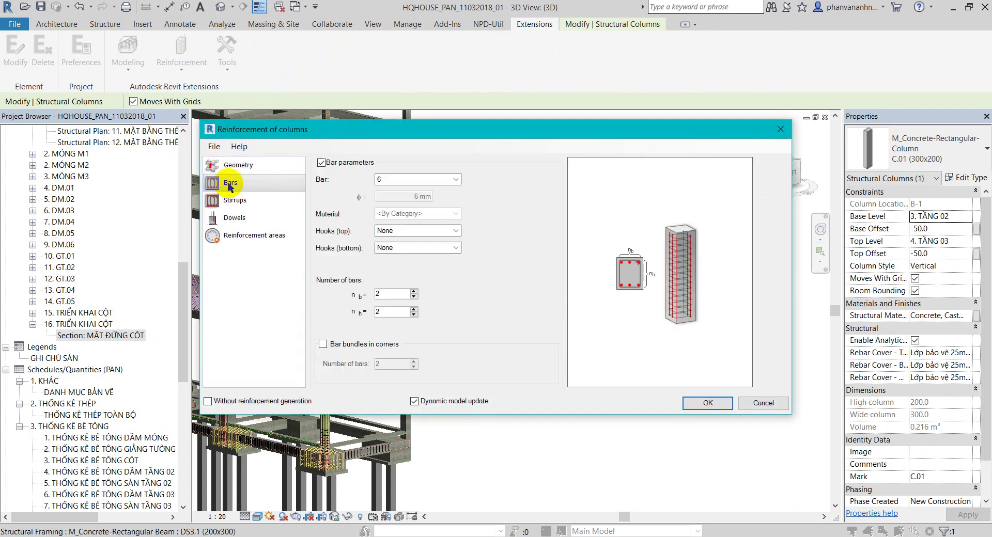
left_click(234, 217)
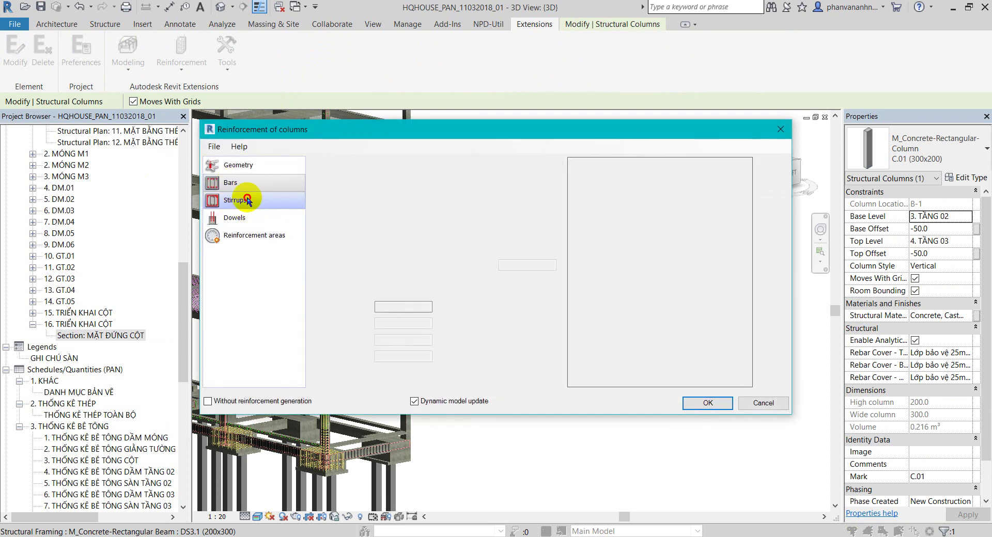
left_click(250, 237)
left_click(216, 163)
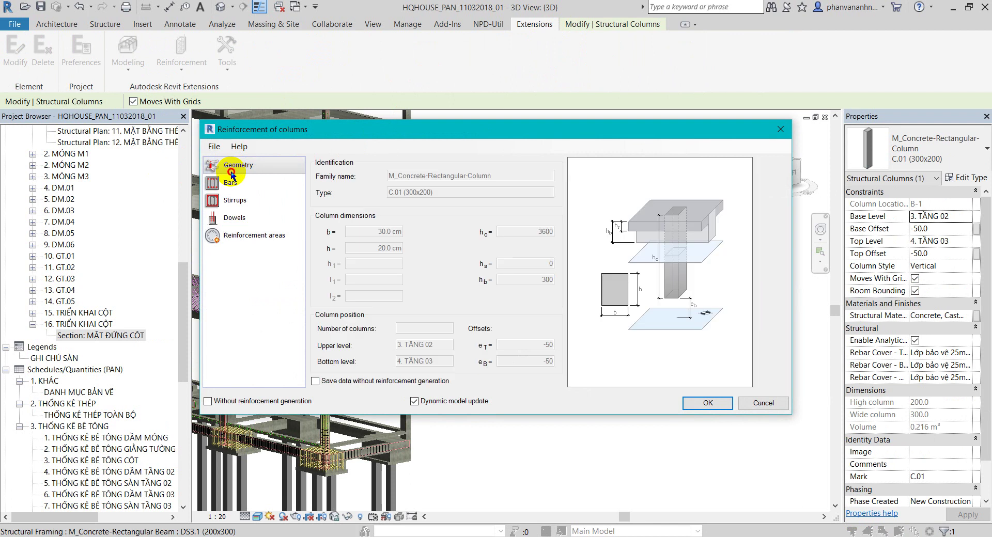
left_click(212, 147)
left_click(212, 145)
left_click(211, 145)
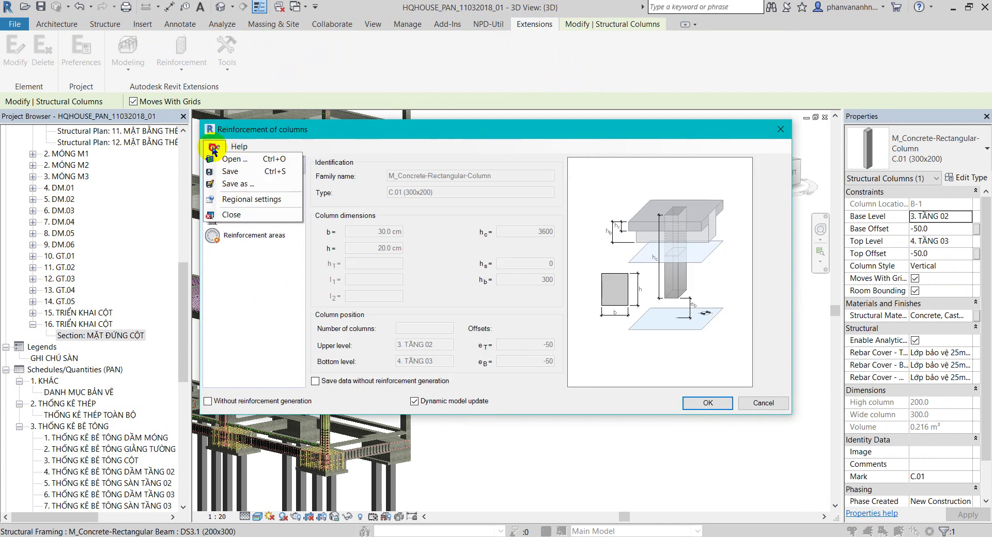
- Start saving the settings file to the Desktop, then cancel and close Reinforcement of columns
left_click(235, 174)
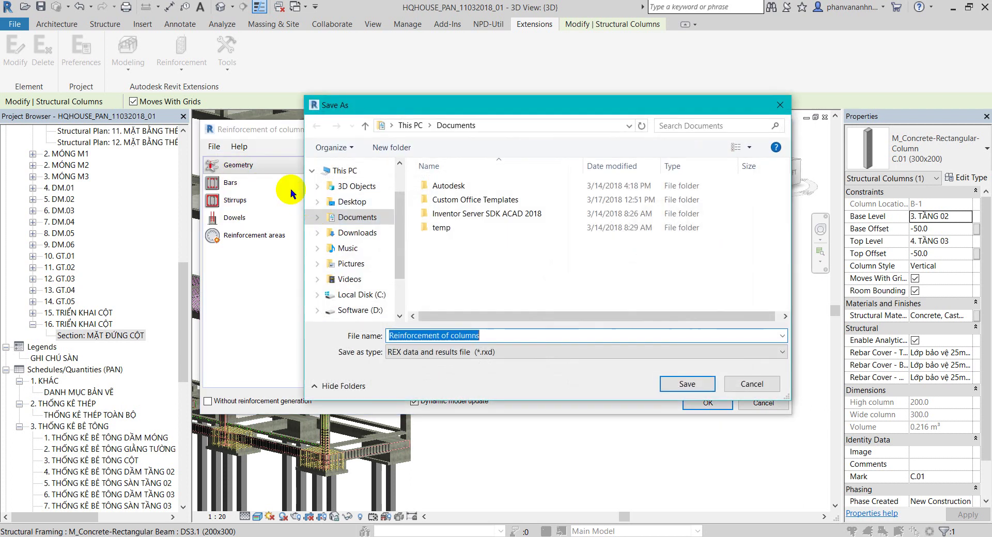
left_click(780, 105)
left_click(212, 146)
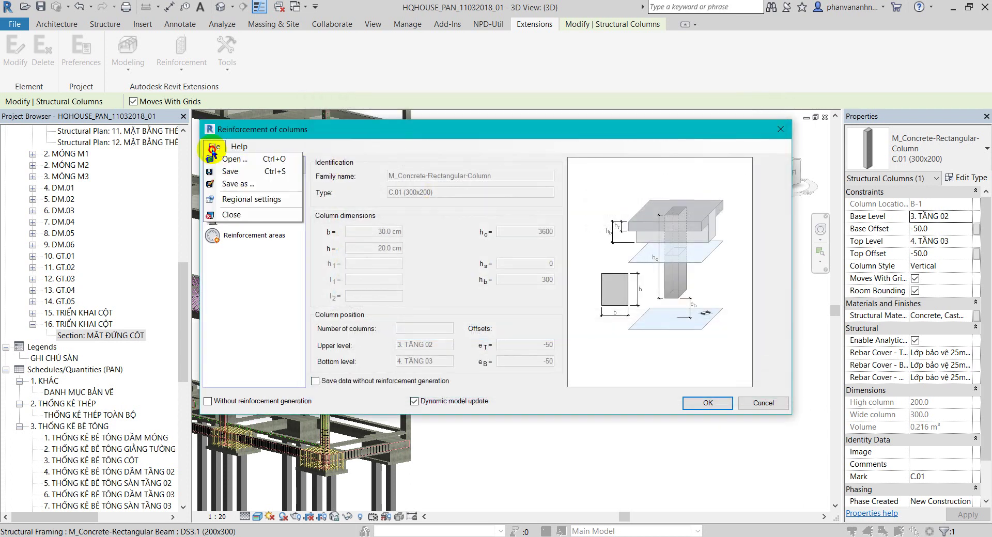
left_click(235, 174)
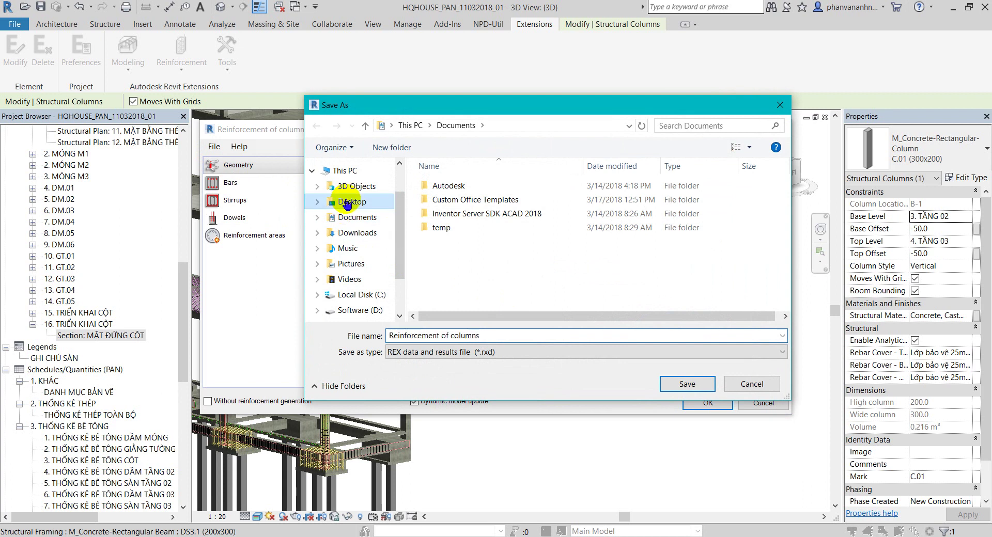
left_click(347, 202)
left_click(490, 336)
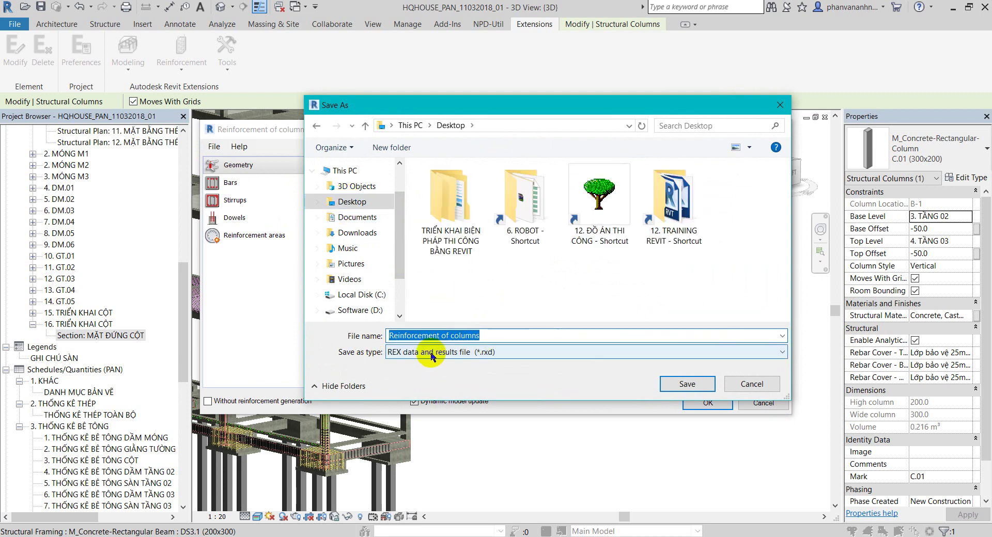
left_click_drag(491, 336, 377, 344)
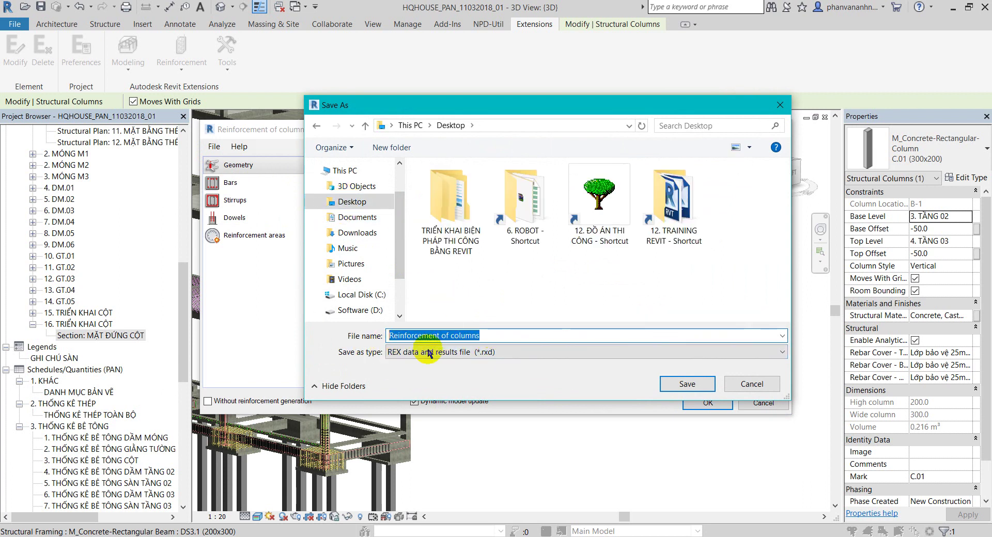
mouse_move(352, 240)
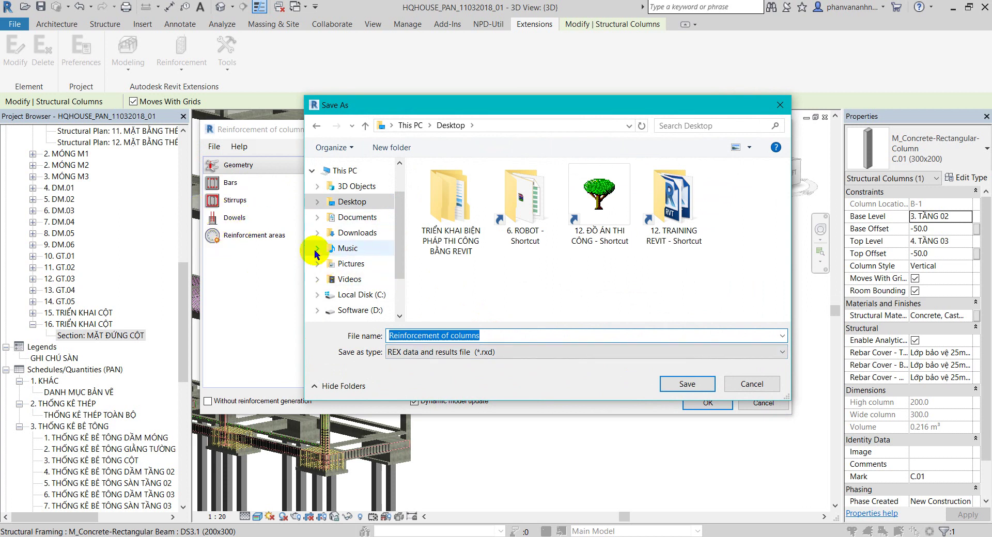
left_click(748, 389)
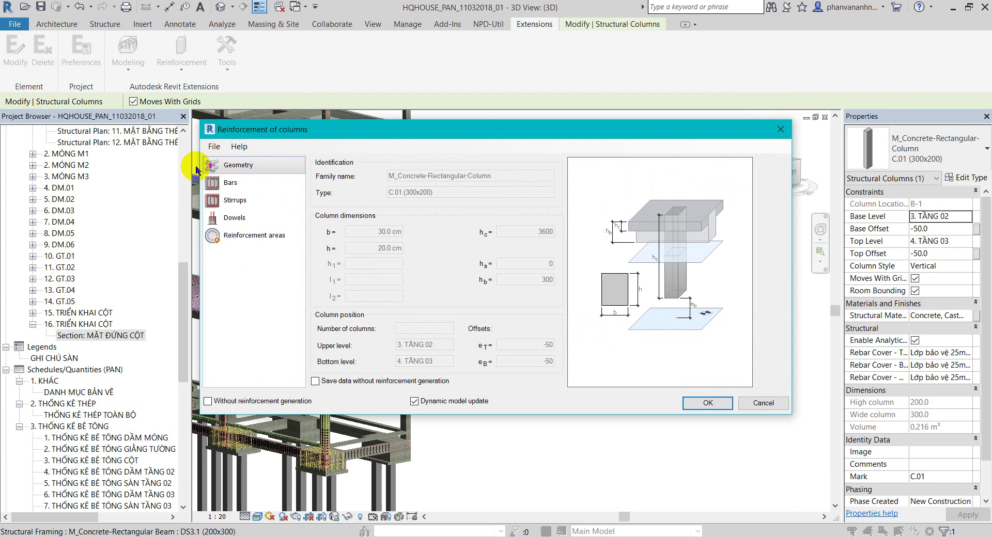
left_click(780, 129)
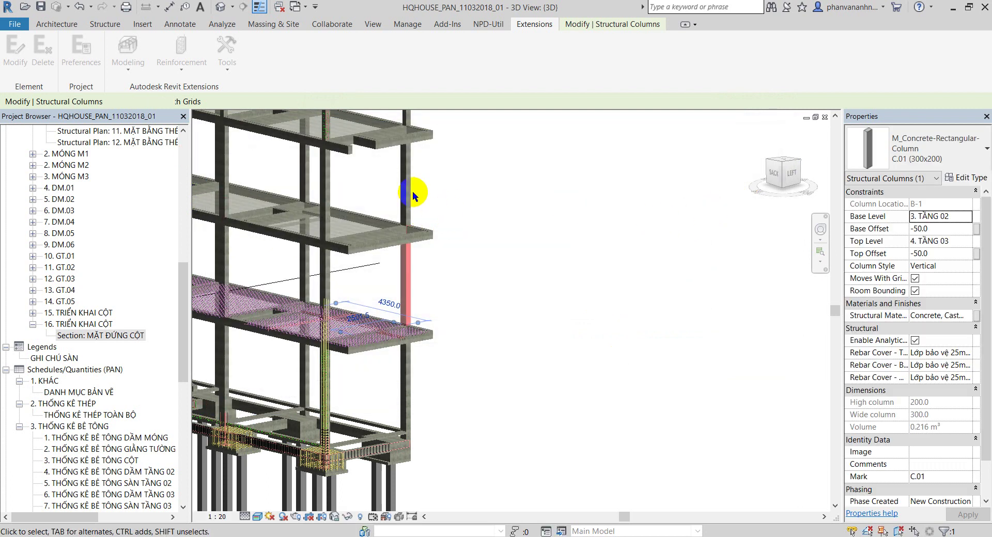
- Select the upper column at 4. TẦNG 03, dismiss the not-a-beam warning, and choose Columns reinforcement
left_click(405, 155)
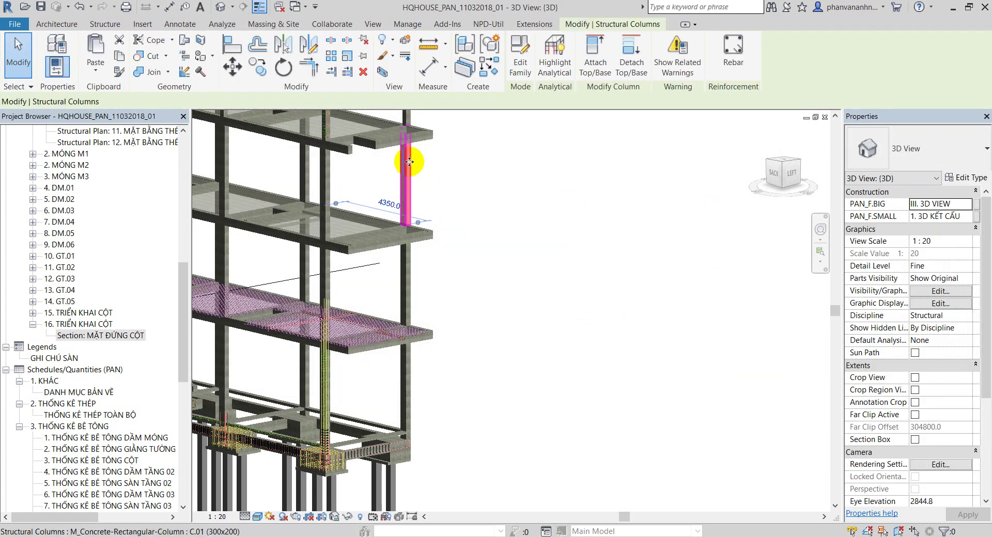
left_click(534, 24)
left_click(199, 72)
left_click(198, 114)
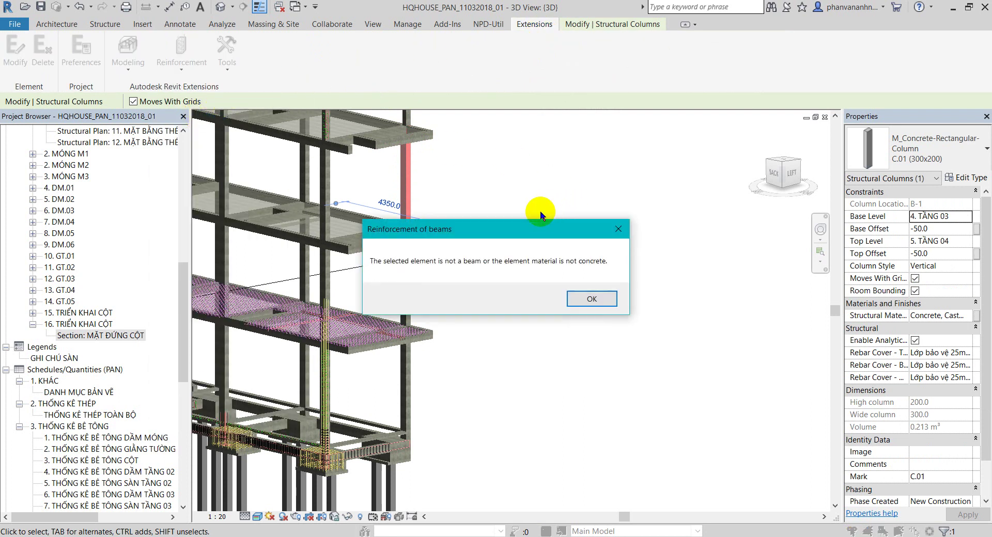
left_click(592, 299)
left_click(181, 52)
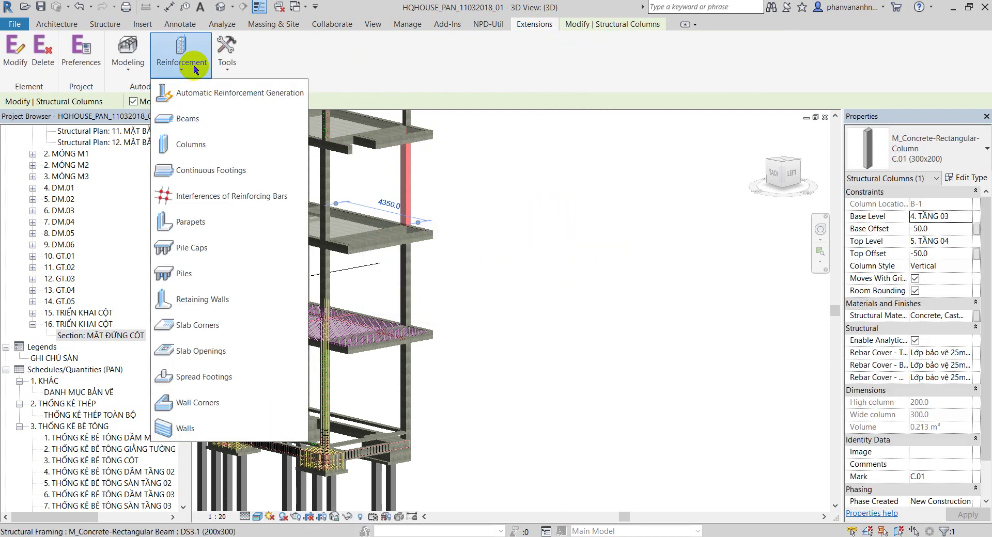
left_click(189, 140)
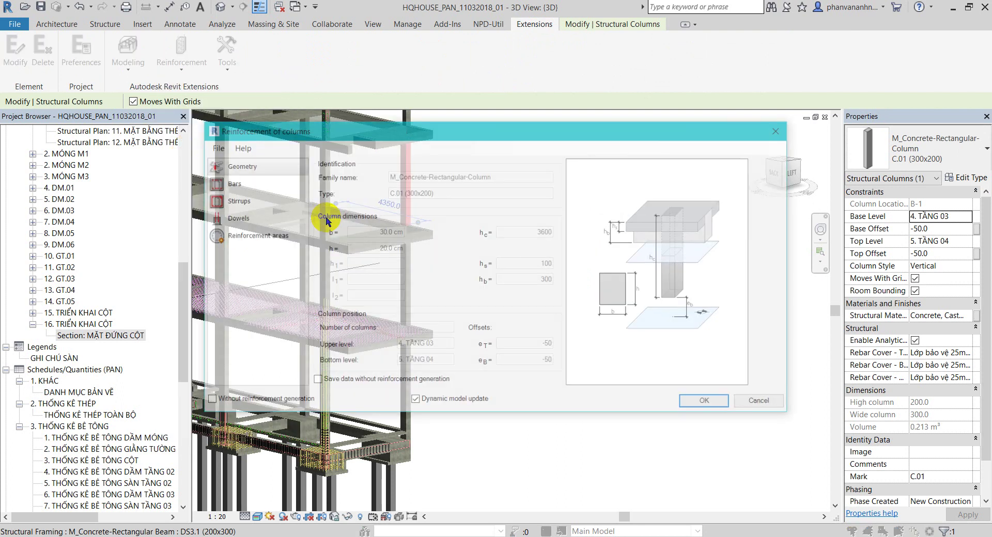
- Browse the Desktop for a settings file without loading, check Stirrups, and click OK
left_click(211, 157)
left_click(227, 159)
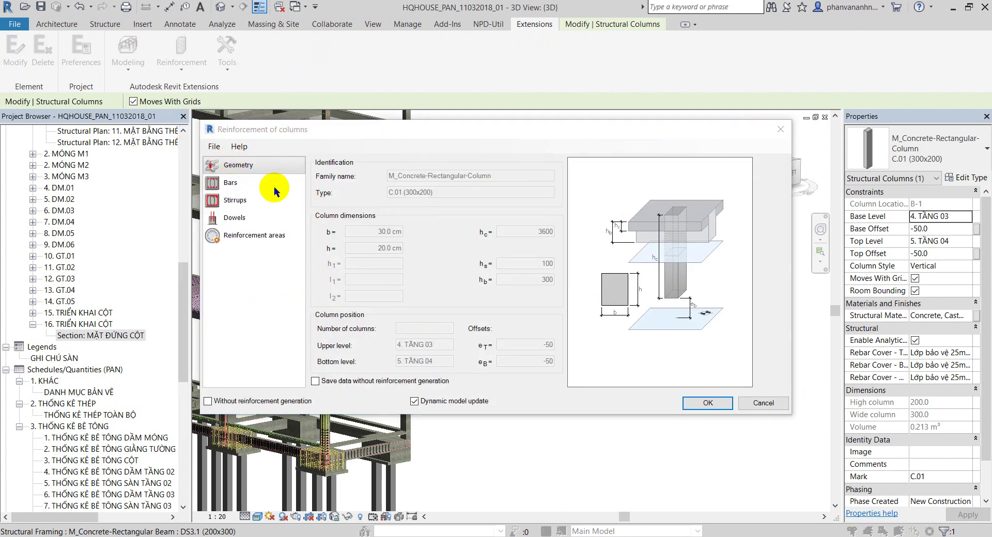
left_click(354, 204)
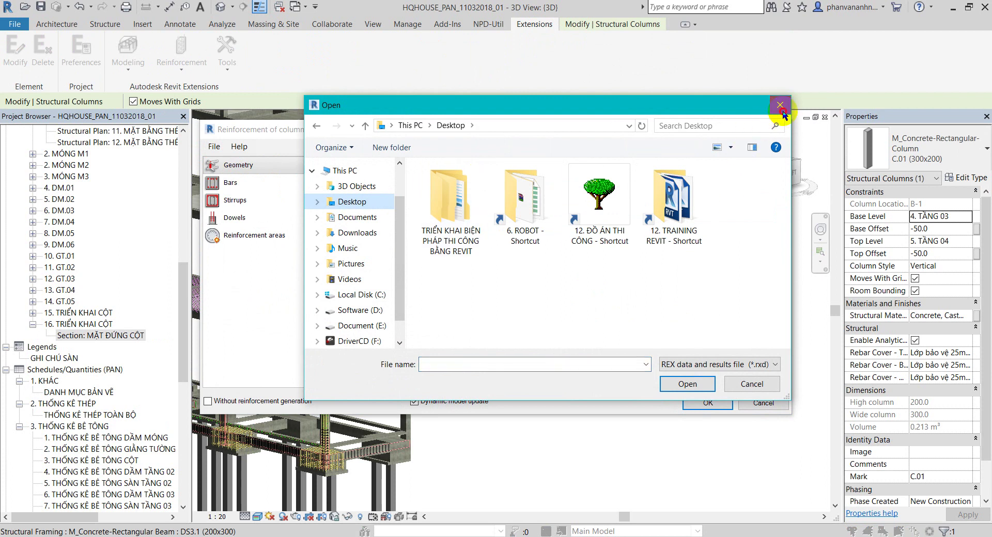
left_click(780, 105)
left_click(228, 200)
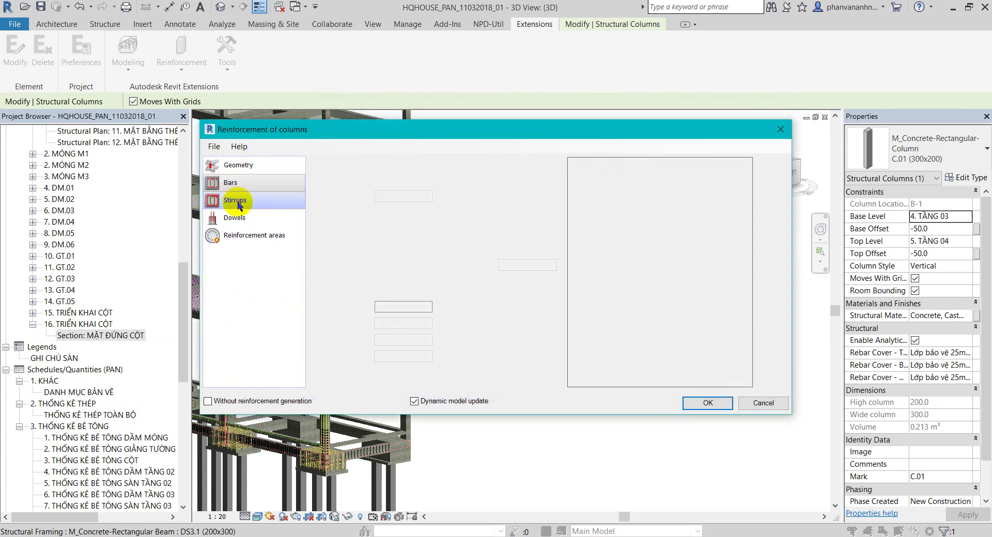
left_click(708, 403)
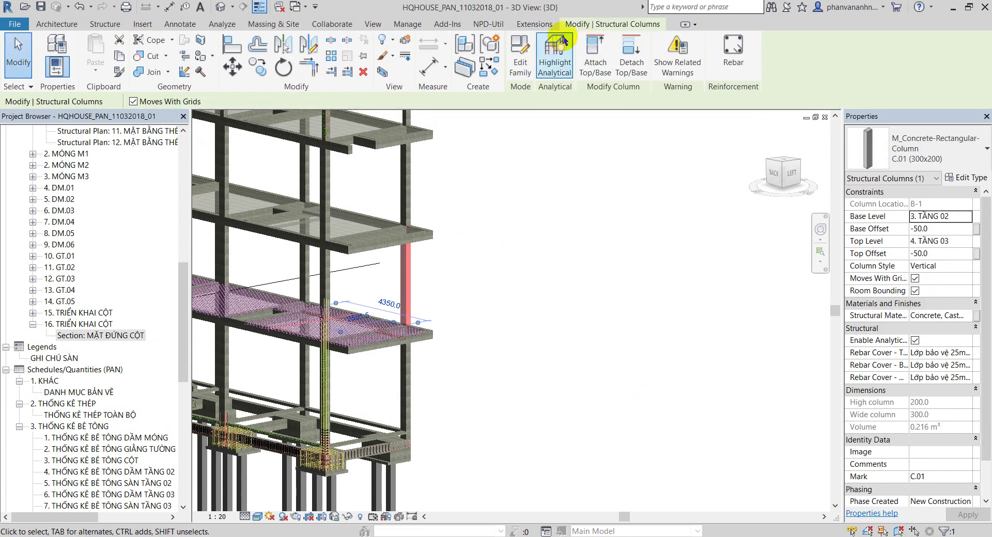
left_click(534, 24)
- Launch Extensions Reinforcement > Columns for column C.01 and show its longitudinal bar settings
left_click(182, 71)
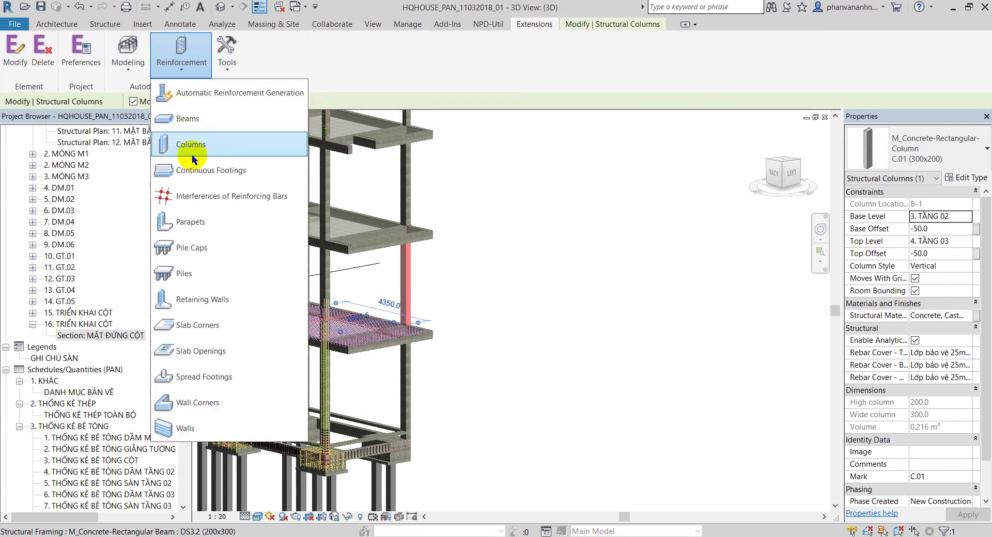
left_click(184, 143)
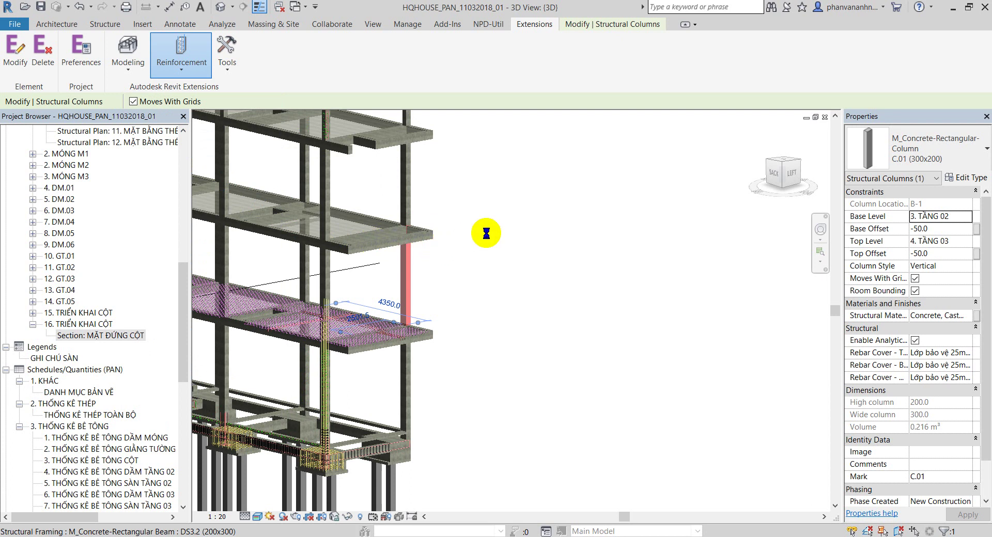
left_click(232, 182)
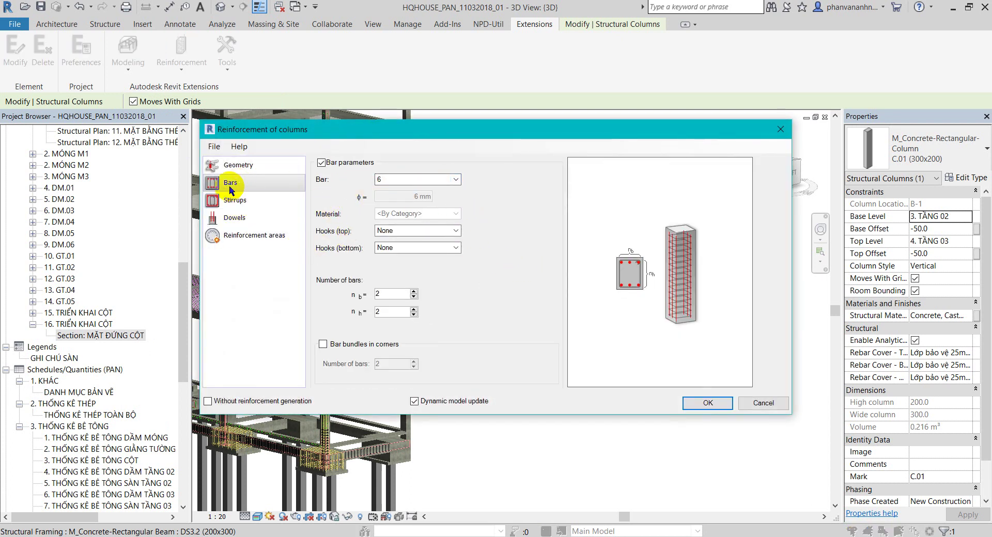
- Use 16 mm longitudinal bars with no hooks at the top or bottom
left_click(457, 180)
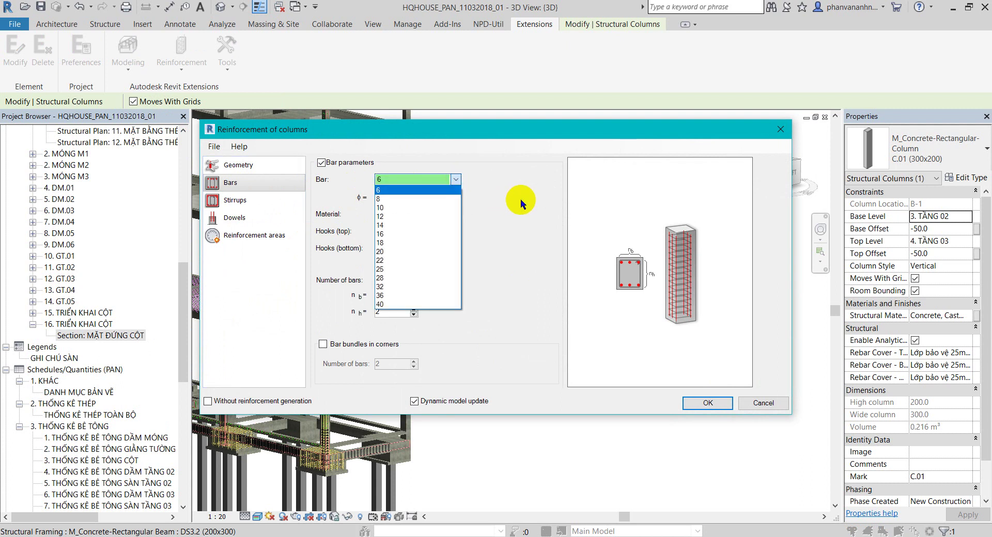
left_click(435, 199)
left_click(455, 231)
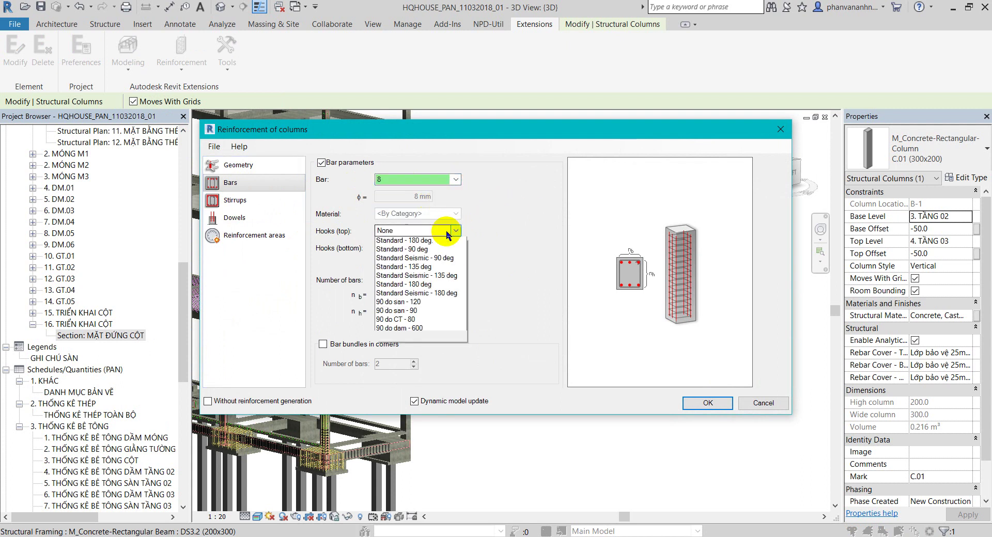
left_click(495, 257)
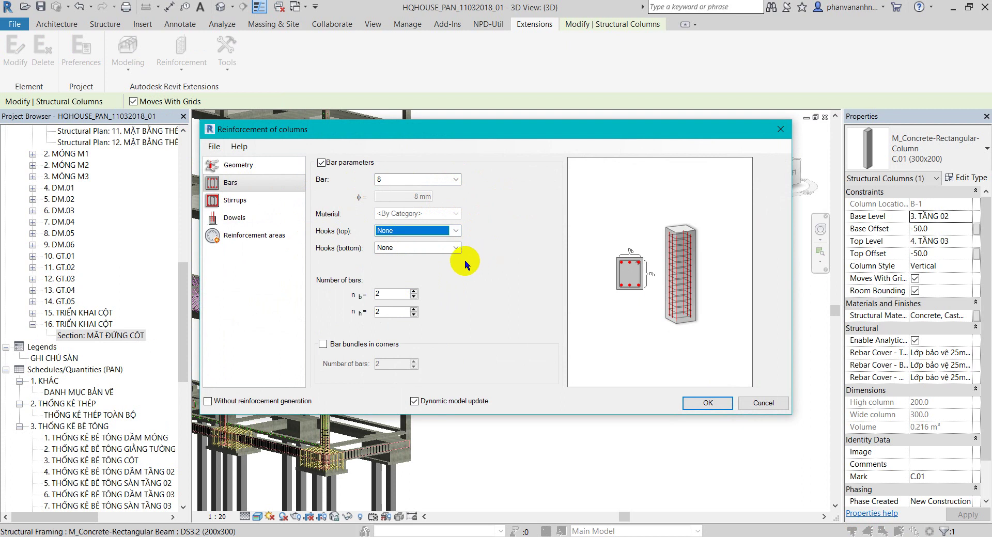
left_click(451, 180)
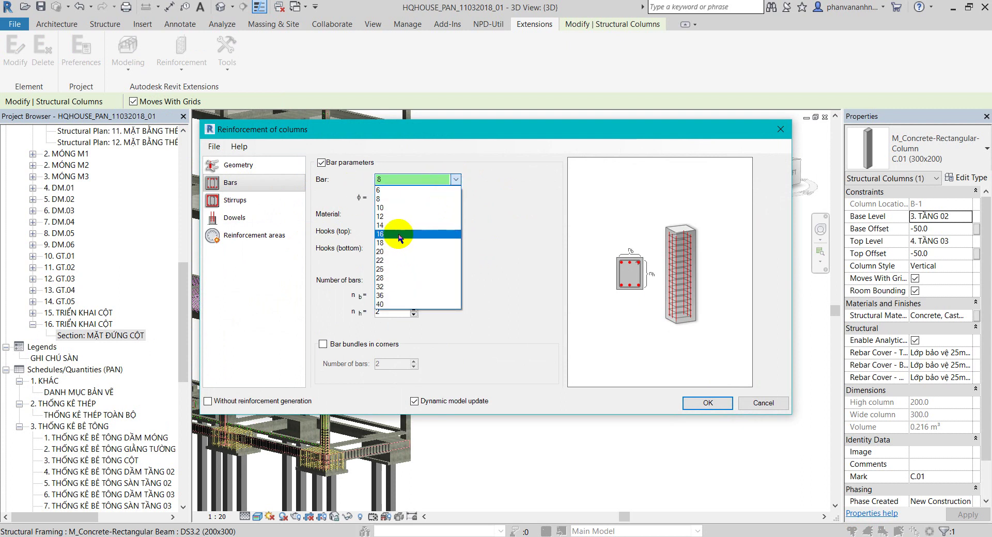
left_click(400, 235)
left_click(457, 231)
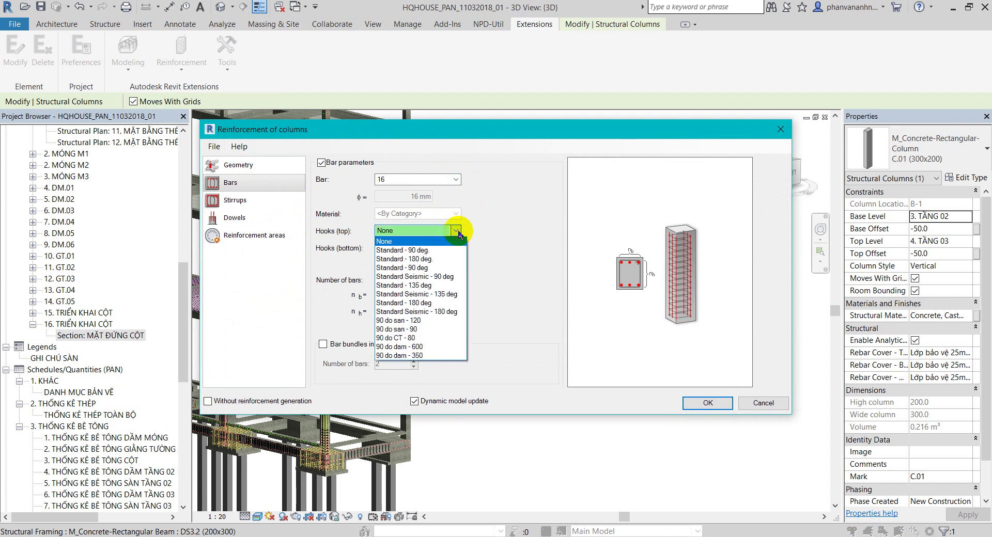
left_click(584, 297)
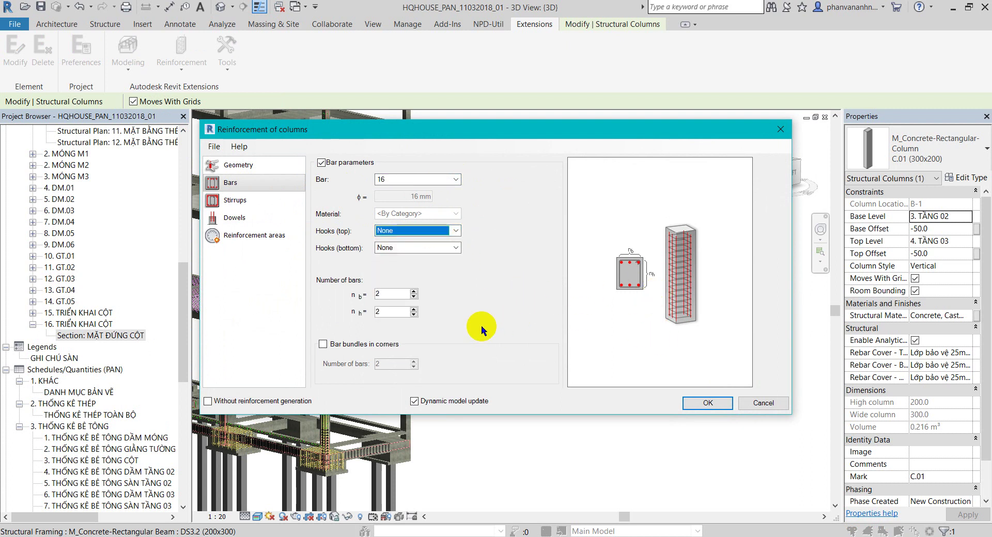
left_click(448, 248)
left_click(491, 297)
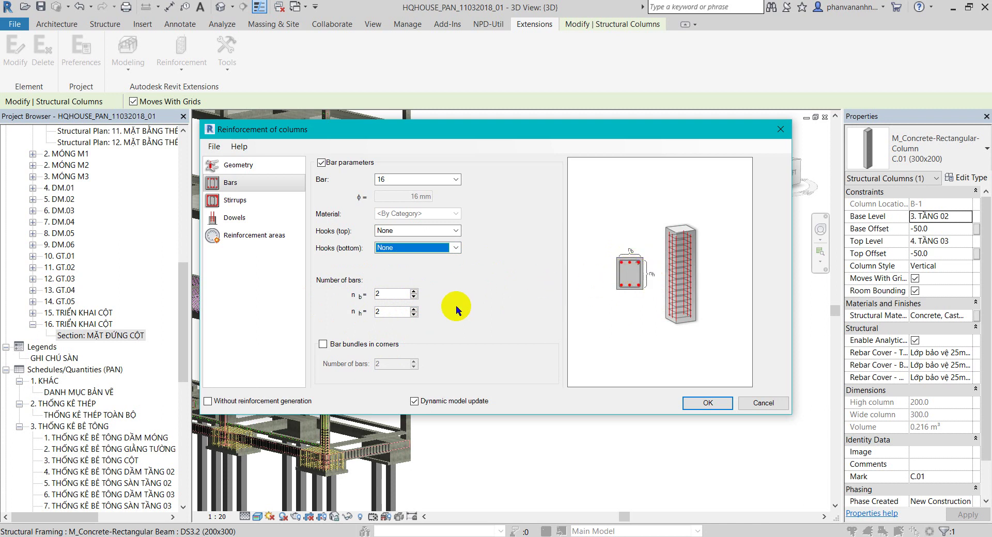
- Set 3 bars along each face, try 3-bar corner bundles, then turn corner bundles off
left_click(413, 310)
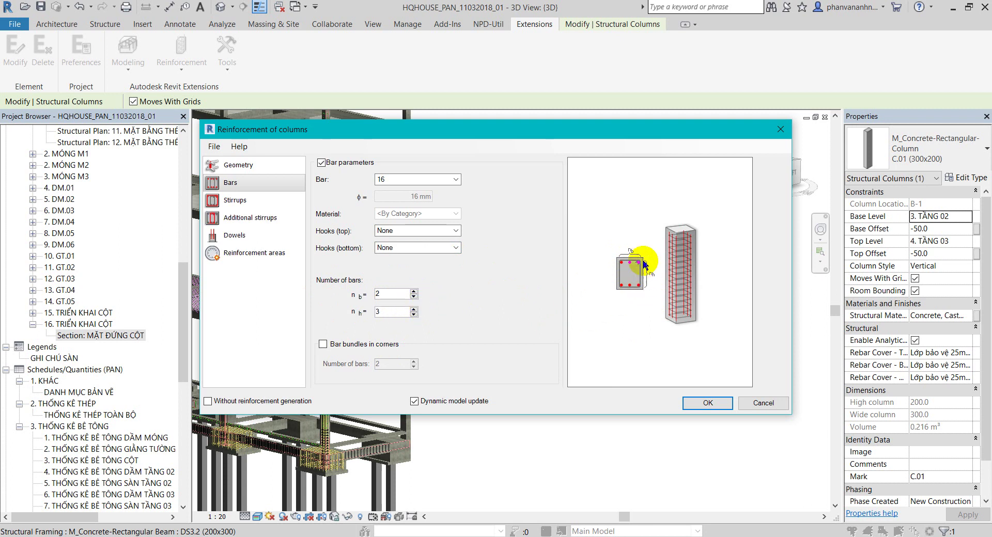
double_click(388, 299)
type("3")
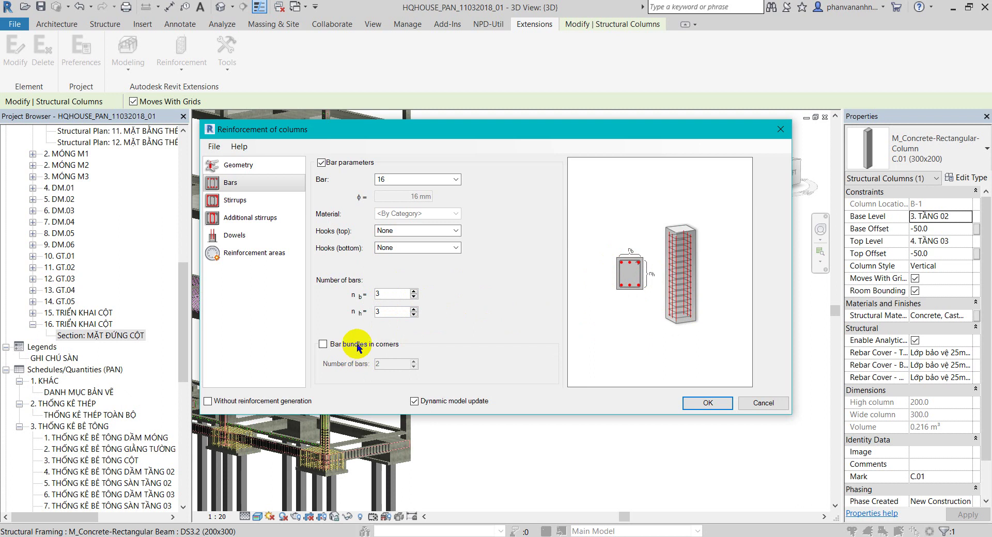
left_click(322, 345)
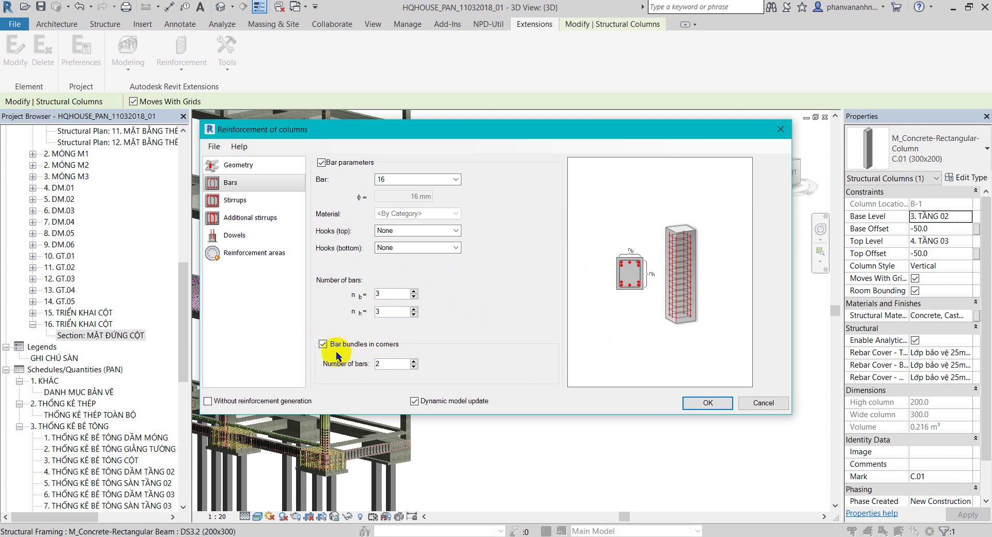
left_click(322, 344)
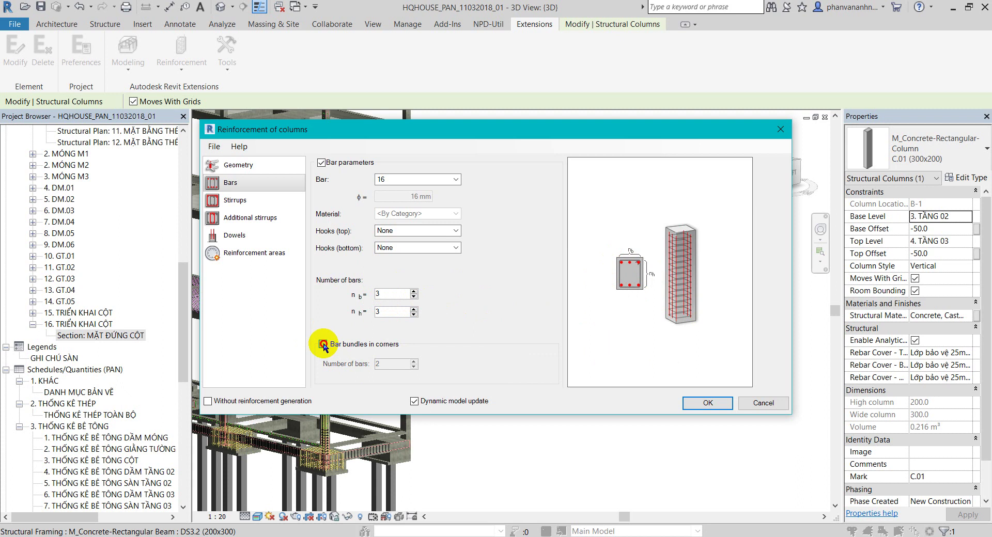
left_click(323, 345)
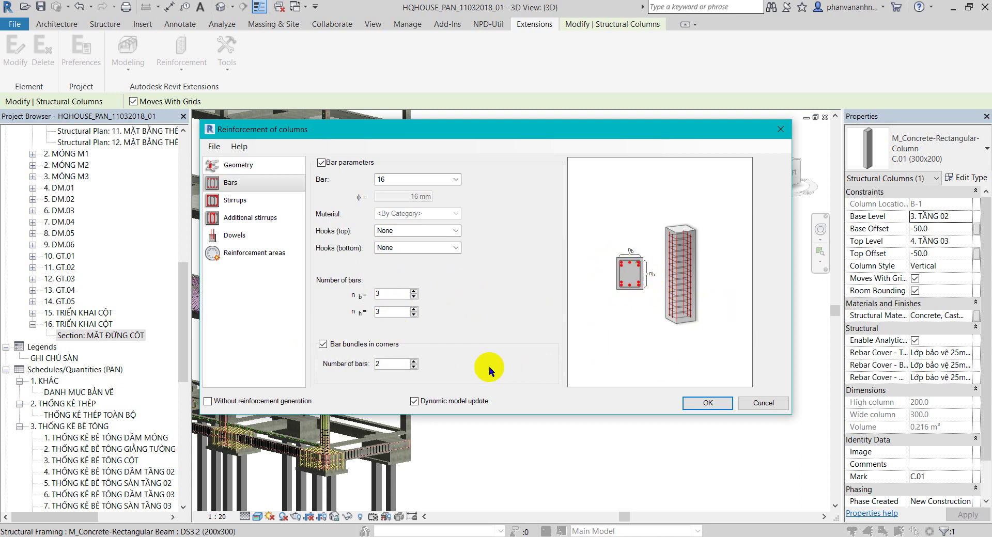
left_click(414, 362)
double_click(379, 363)
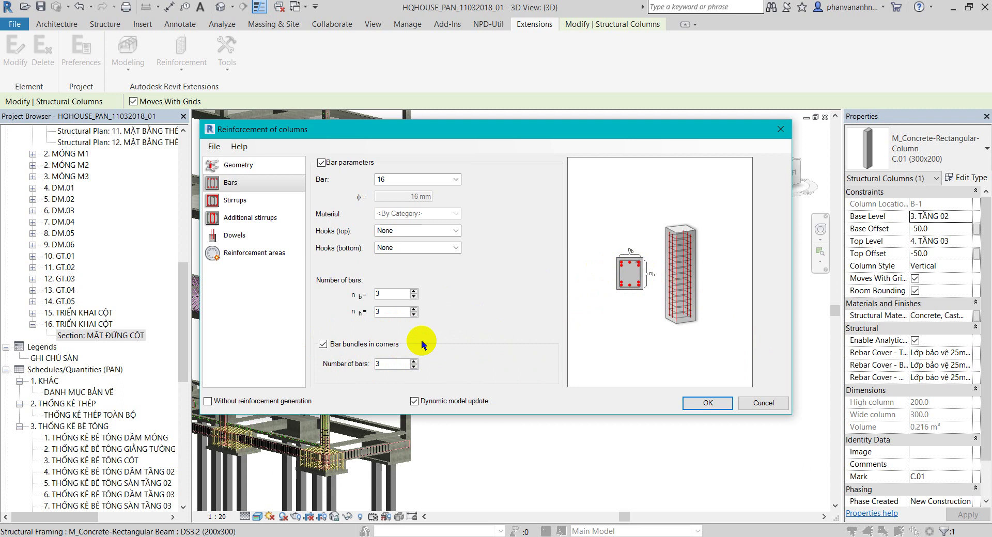
left_click(323, 343)
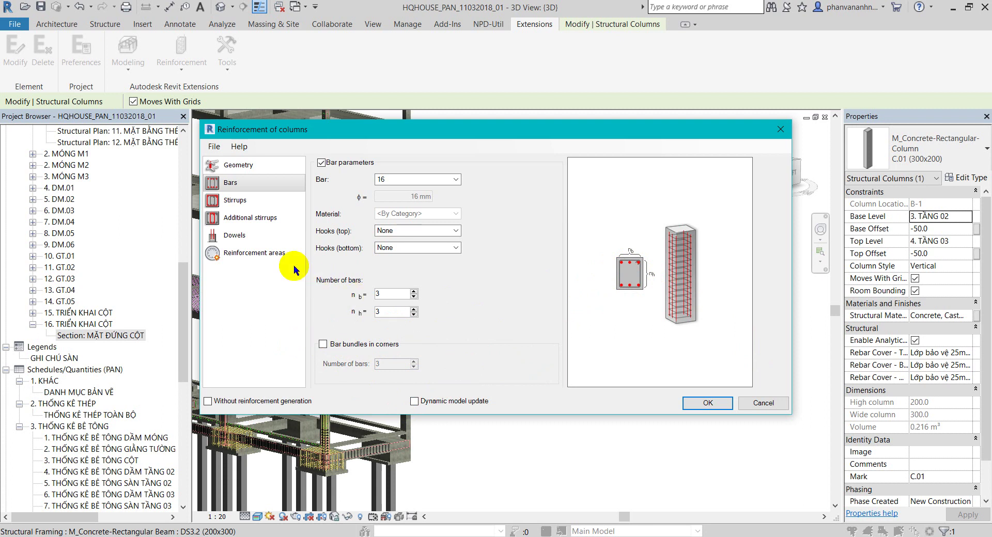
- Give the stirrups 8 mm single closed ties with 25 mm cover and pick a distribution pattern
left_click(232, 201)
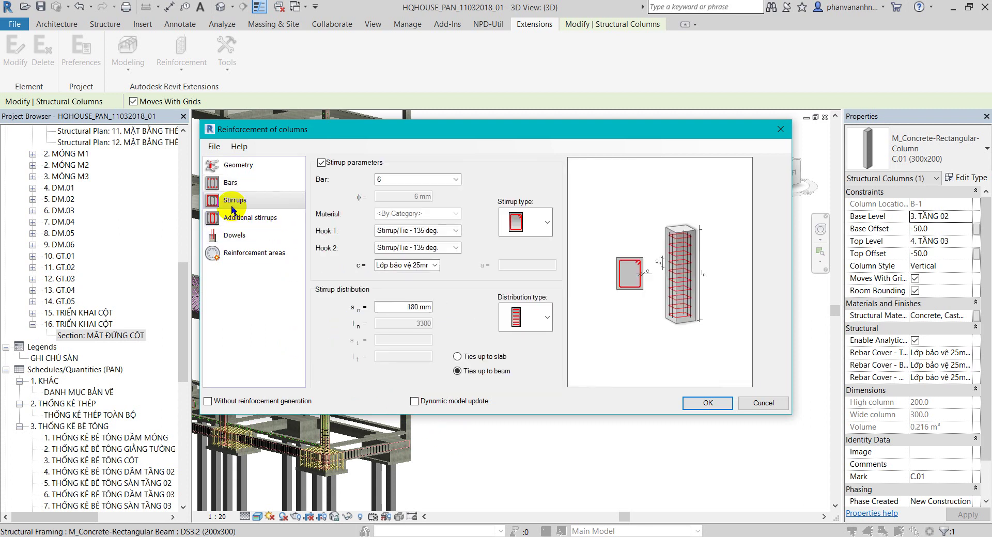
left_click(455, 180)
left_click(450, 194)
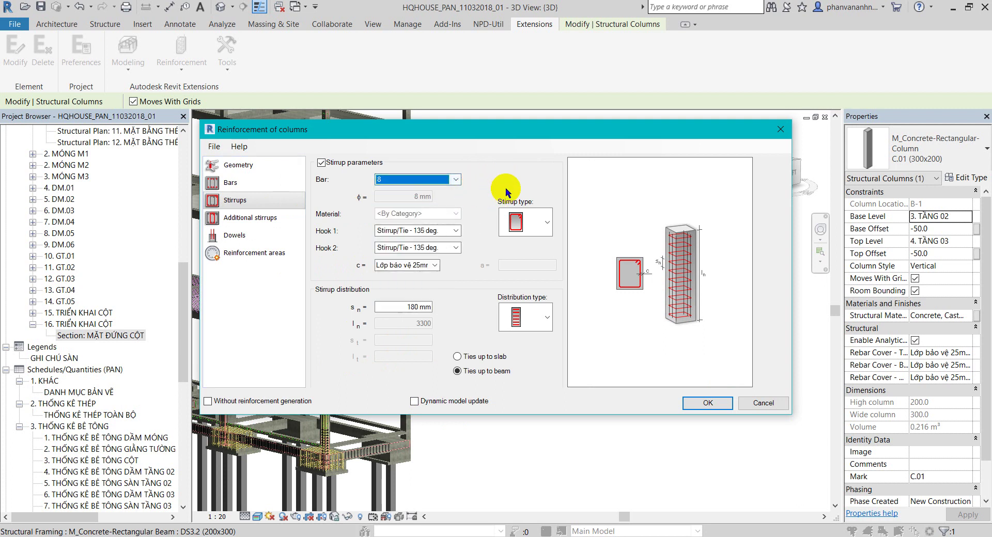
left_click(545, 222)
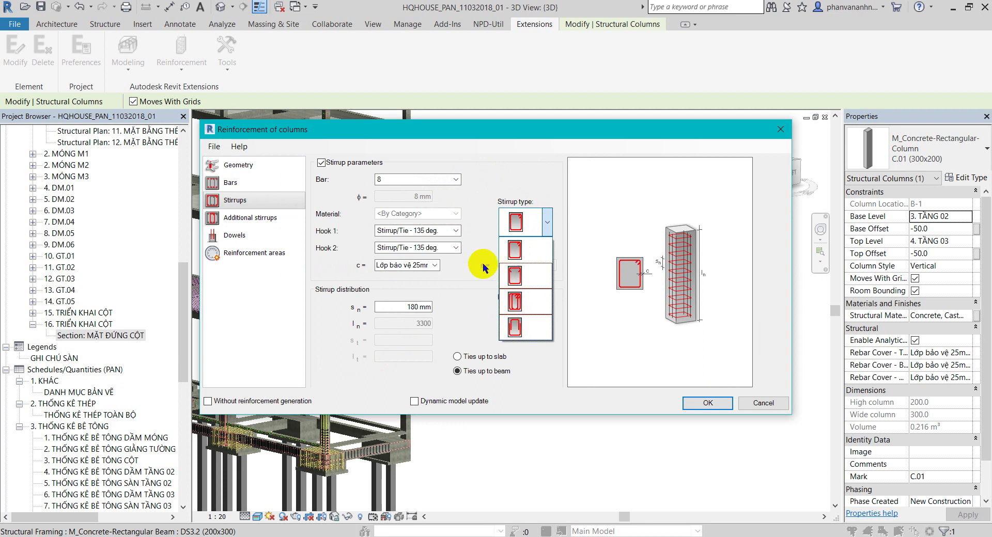
left_click(483, 228)
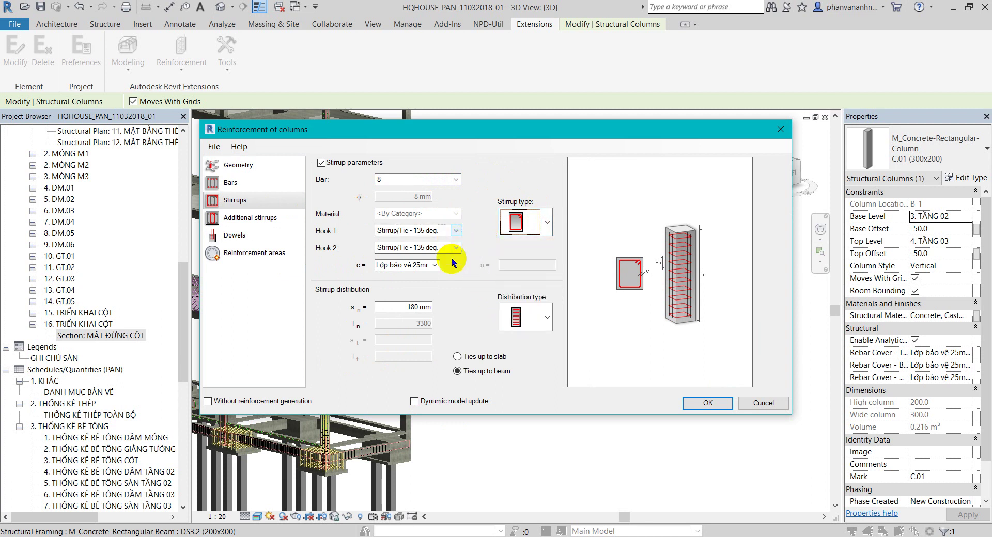
key("Tab")
key("Tab")
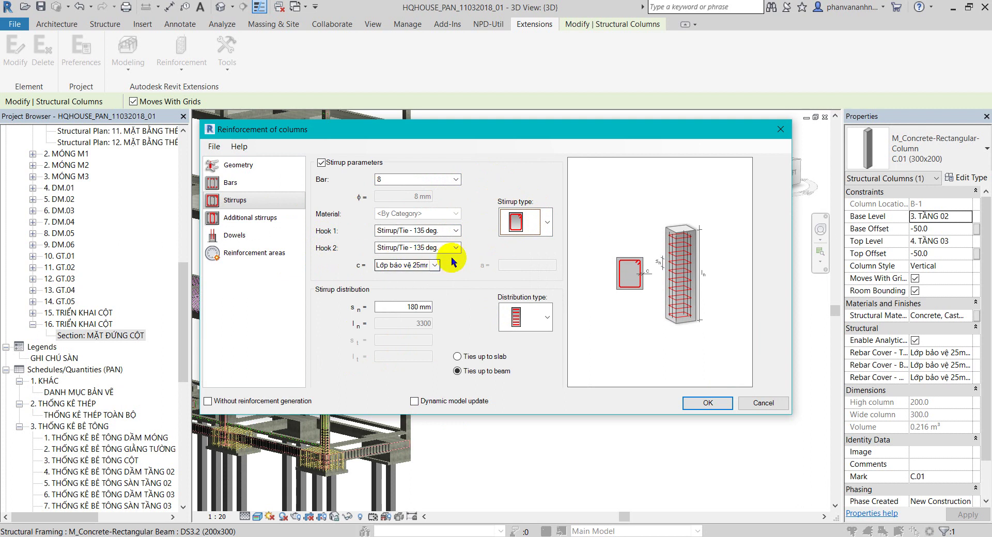
left_click(435, 265)
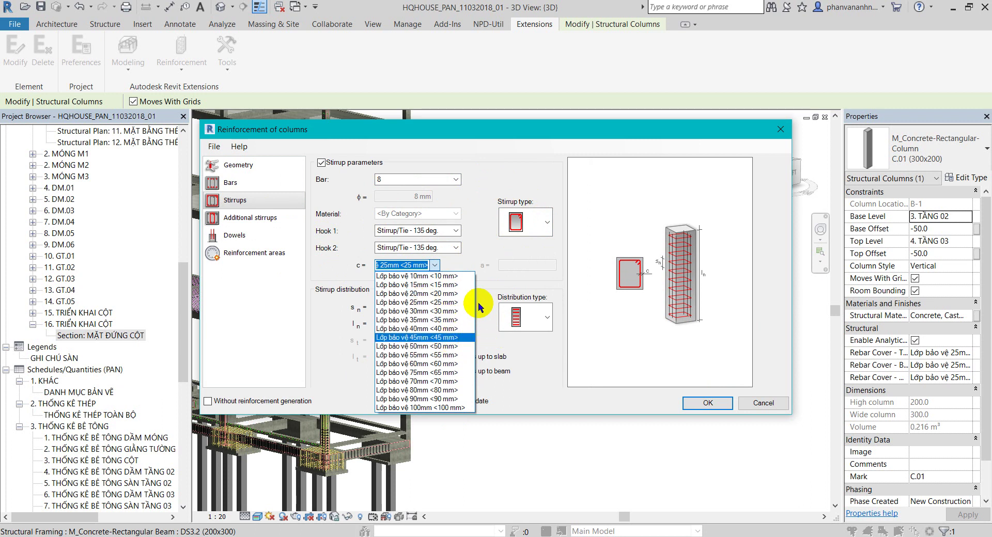
left_click(476, 247)
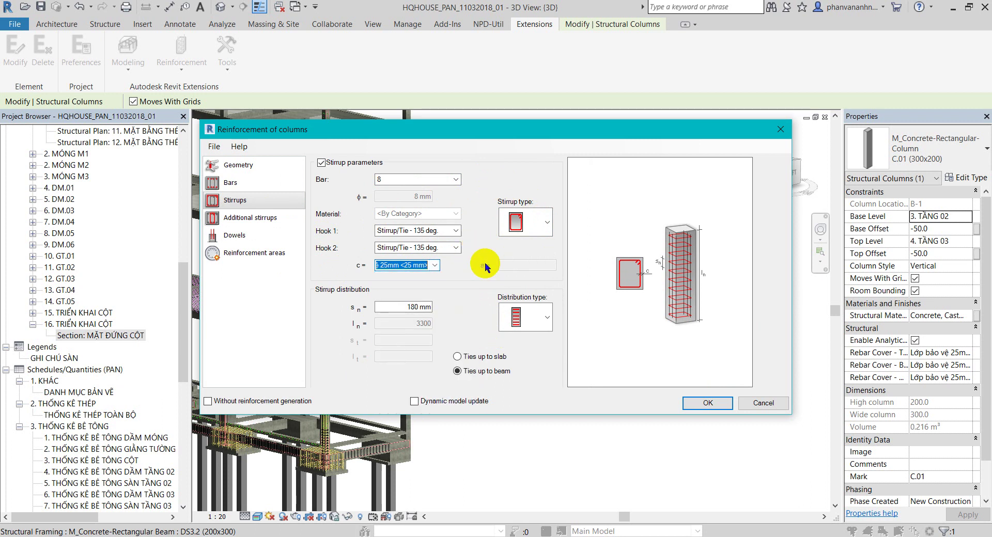
left_click(544, 319)
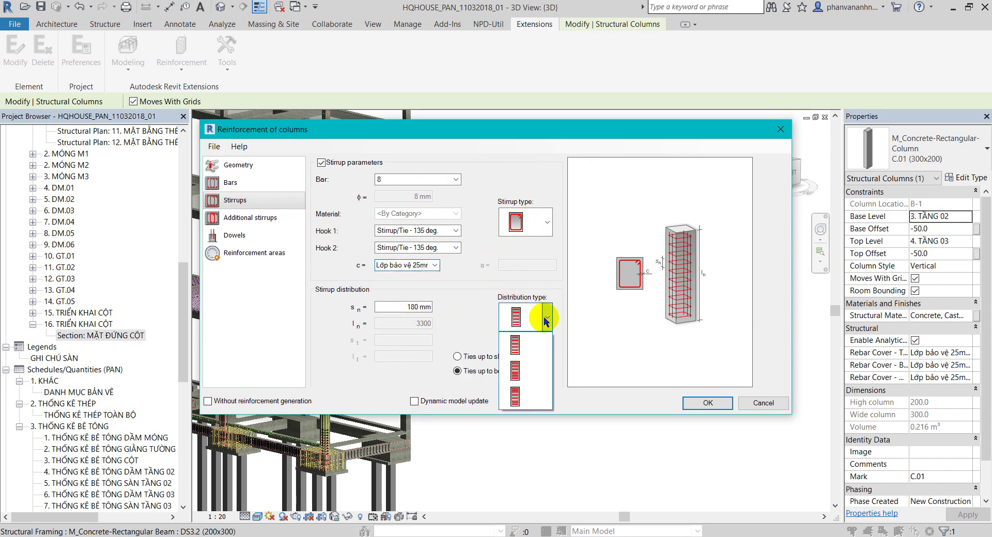
left_click(534, 398)
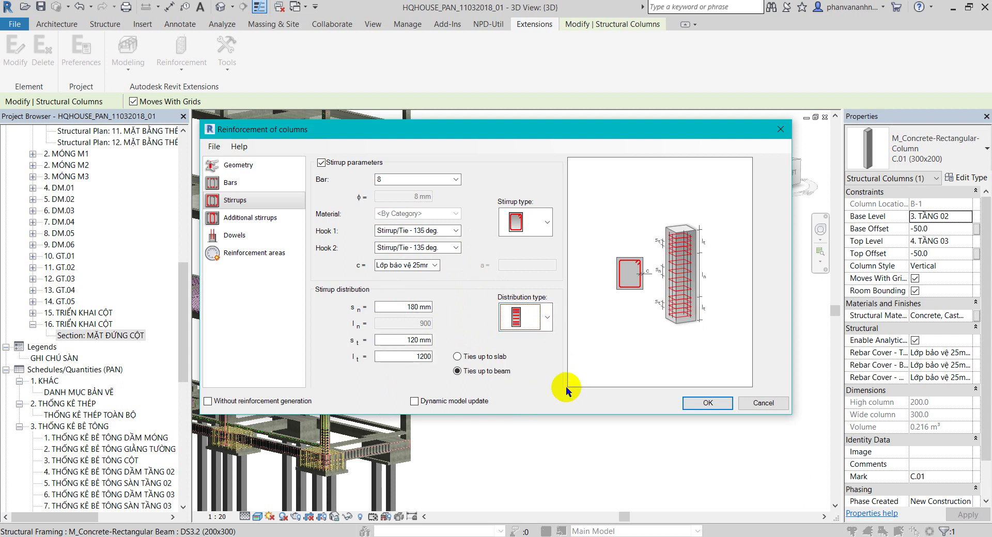
left_click(551, 320)
left_click(527, 345)
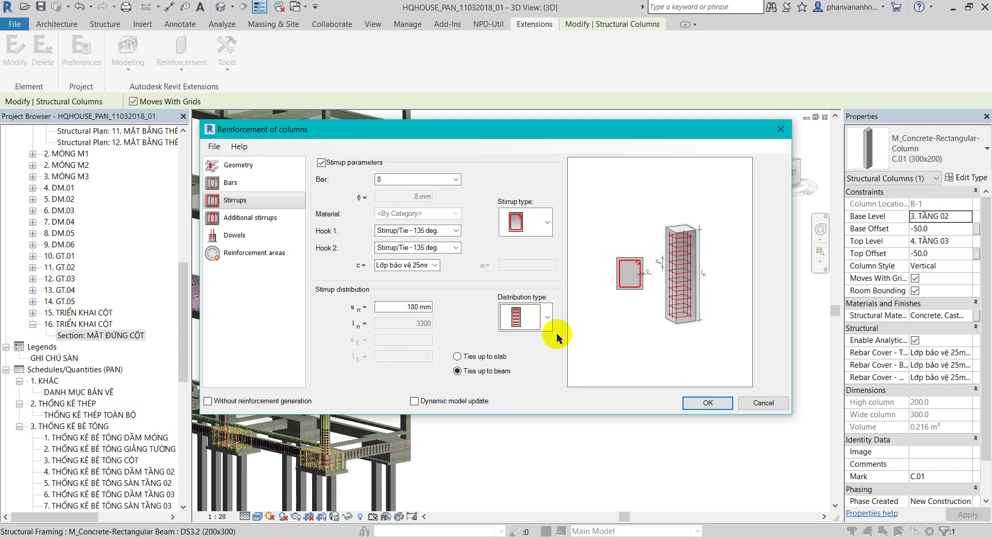
left_click(548, 319)
left_click(535, 397)
left_click(549, 319)
left_click(537, 345)
left_click(543, 320)
left_click(517, 397)
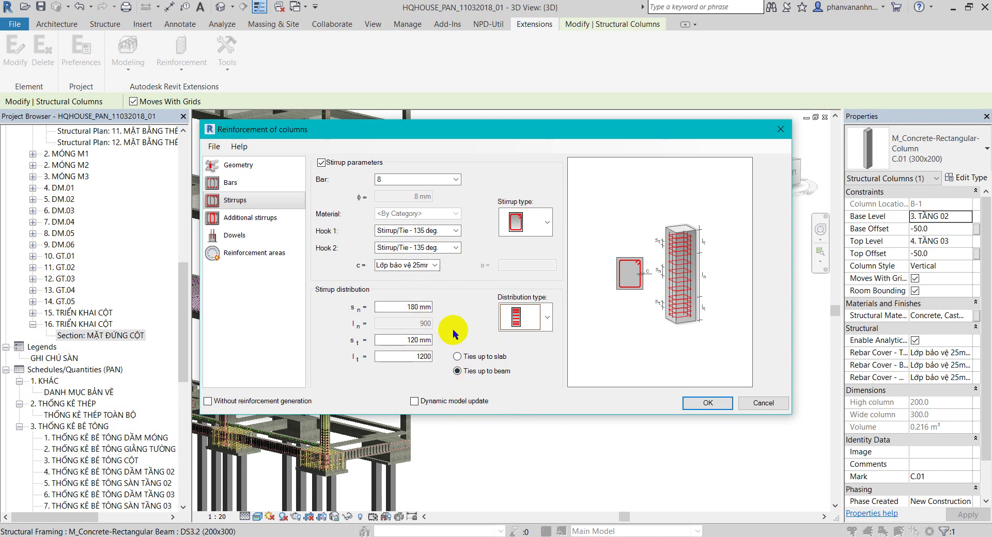
left_click(547, 317)
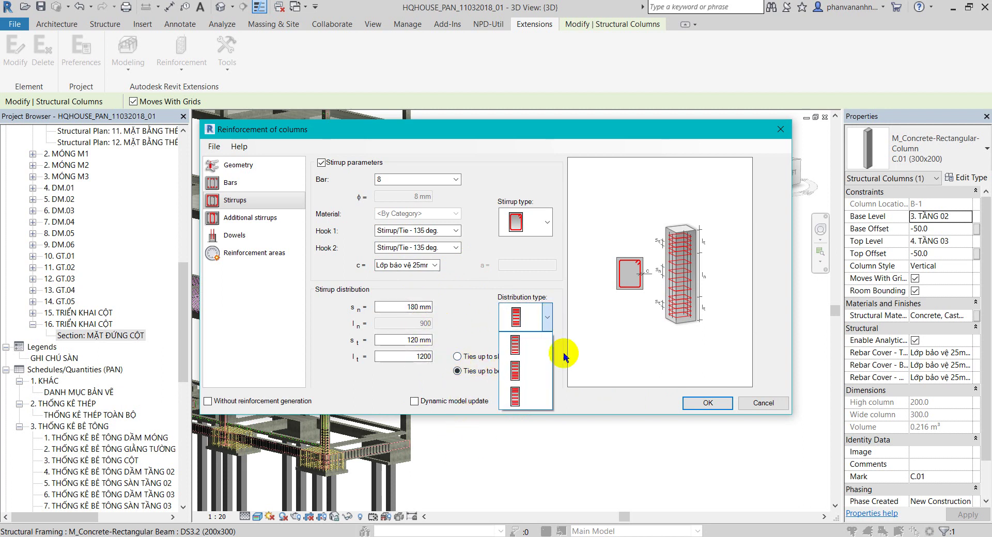
left_click(527, 399)
left_click(421, 356)
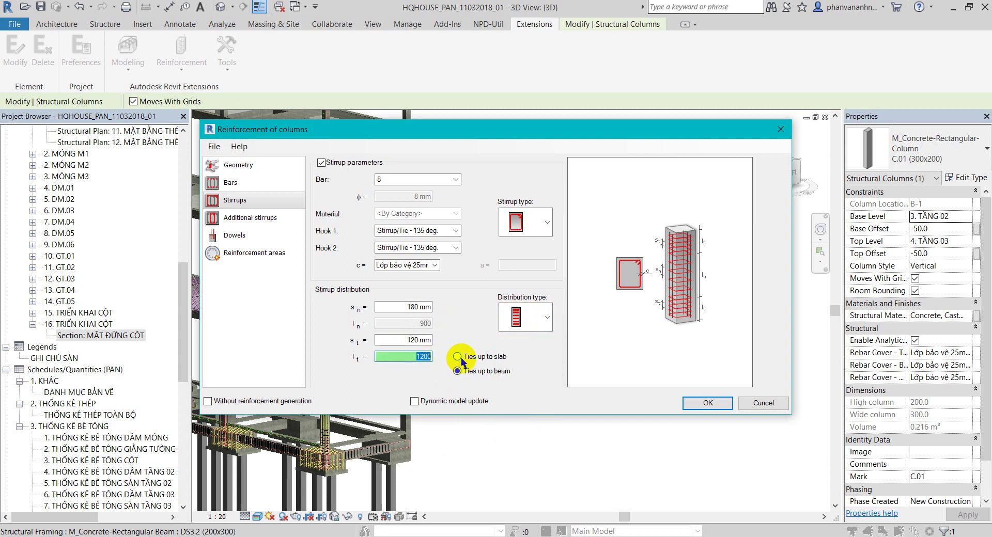
left_click(406, 339)
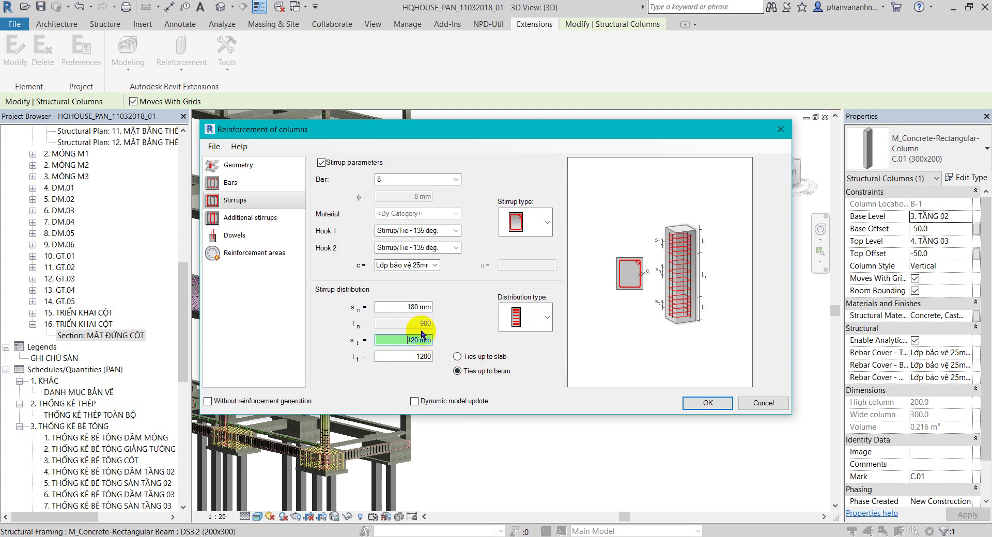
left_click(422, 307)
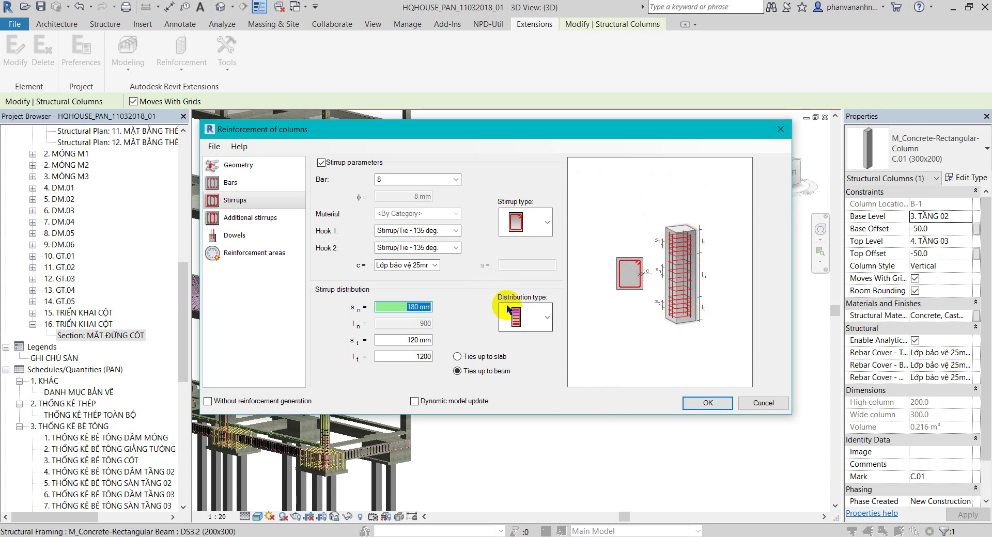
- Keep the current distribution type and set s_n to 150 mm and s_t to 100 mm
left_click(545, 317)
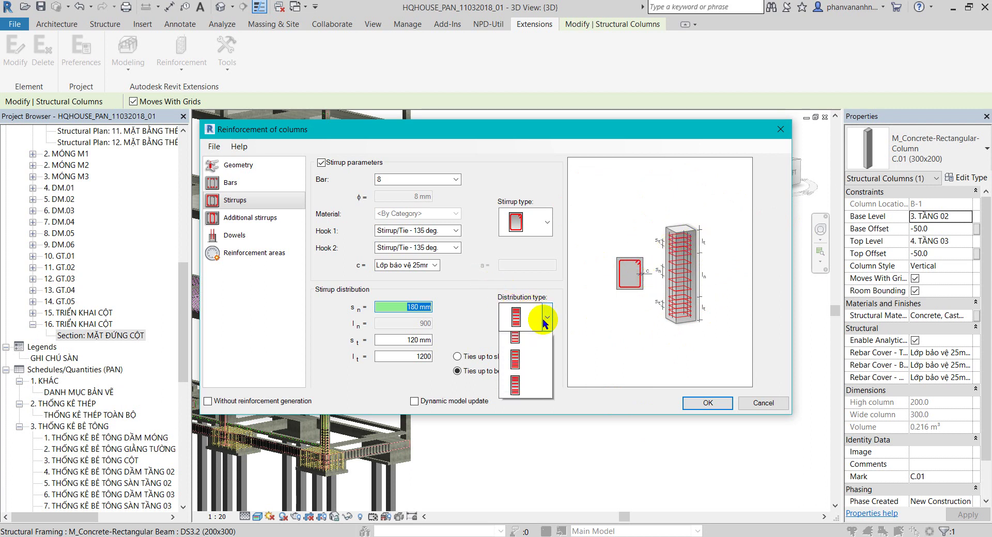
left_click(517, 282)
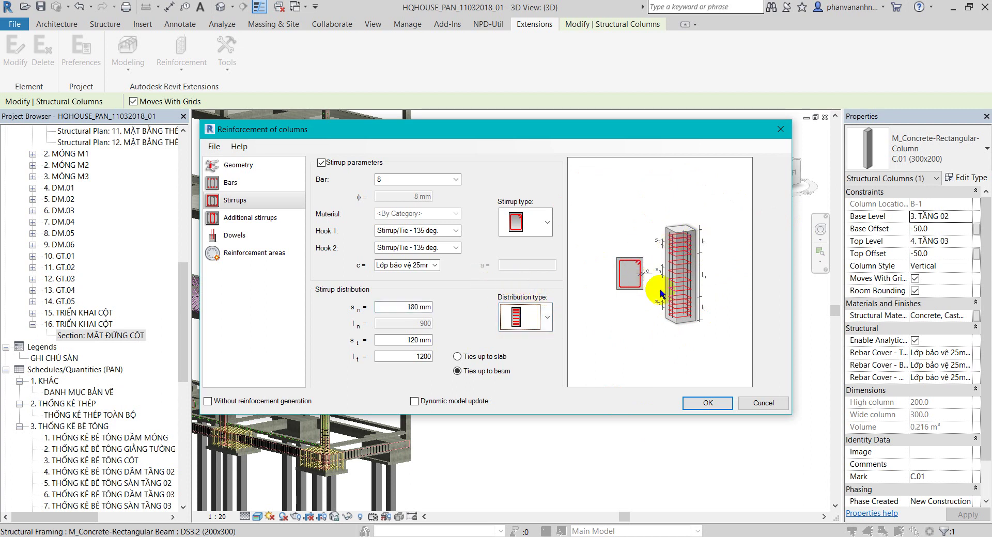
left_click(546, 317)
left_click(594, 394)
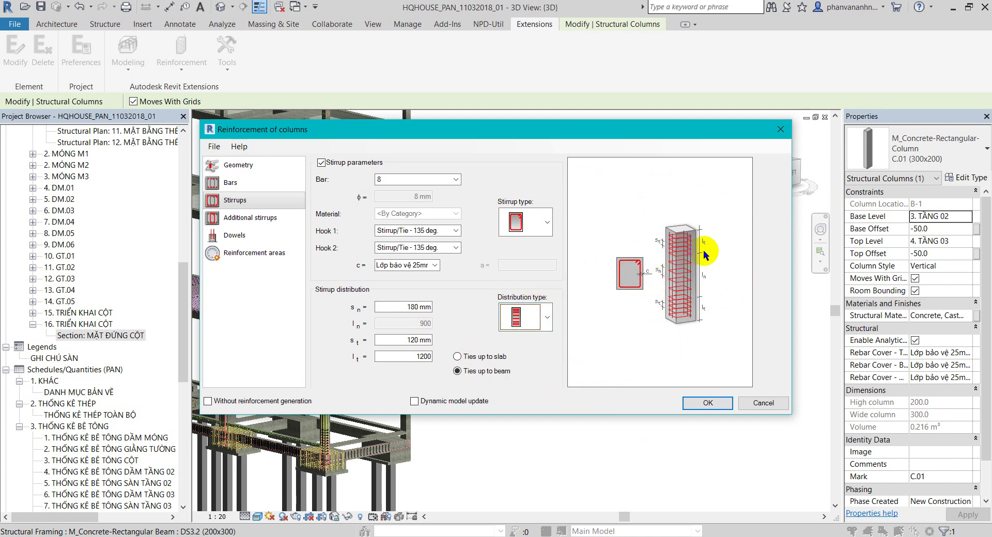
left_click(406, 305)
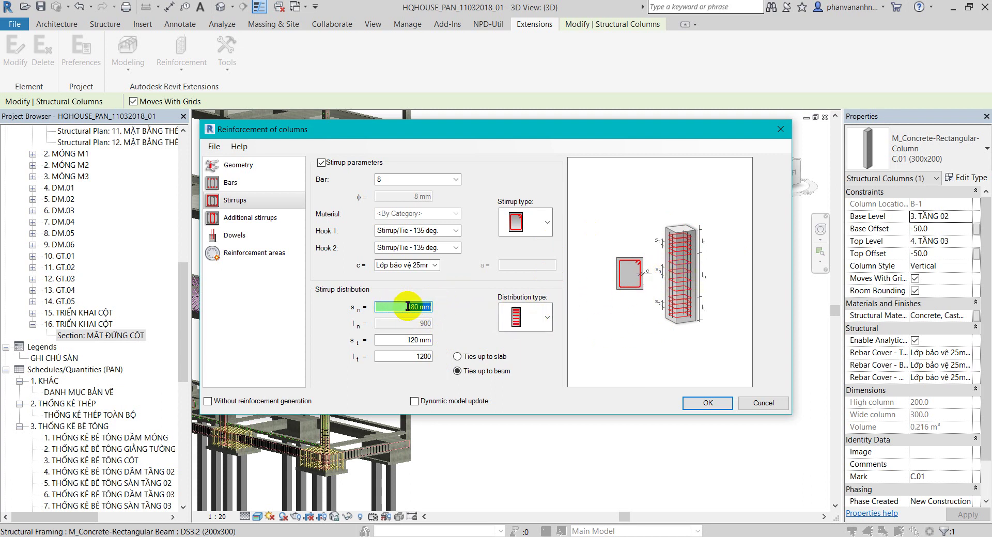
left_click(388, 340)
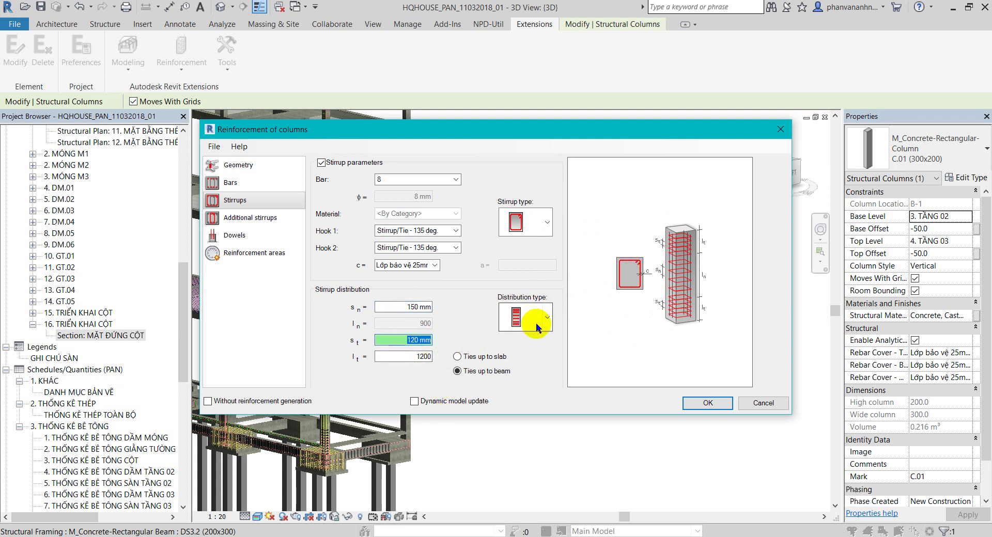
left_click(410, 357)
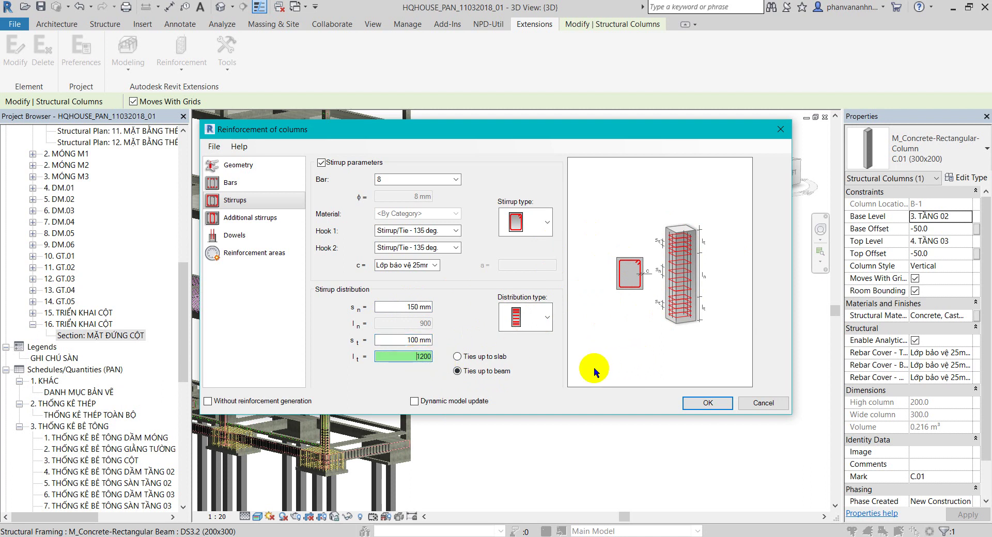
- Leave l_t at 1200 and keep the stirrups tied up to the beam
double_click(417, 356)
double_click(406, 358)
left_click_drag(392, 356, 428, 358)
left_click(405, 357)
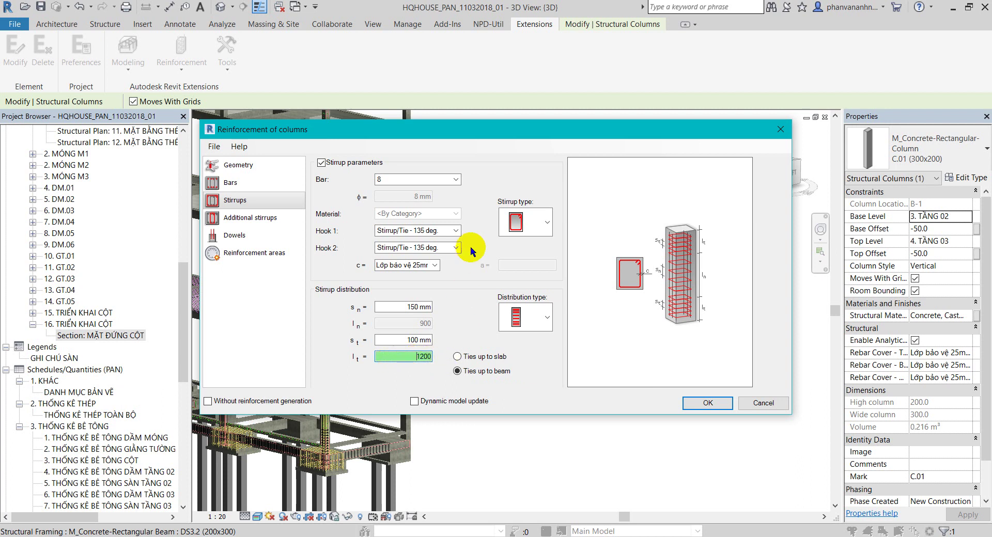
double_click(424, 356)
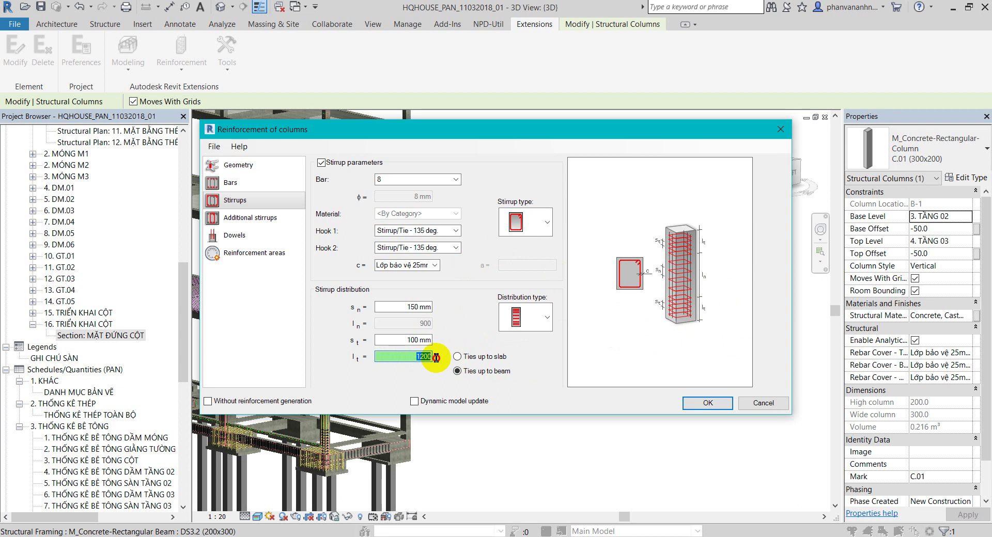
left_click(403, 355)
mouse_move(474, 137)
left_mouse_down()
mouse_move(519, 478)
mouse_move(527, 155)
mouse_move(498, 140)
left_mouse_up()
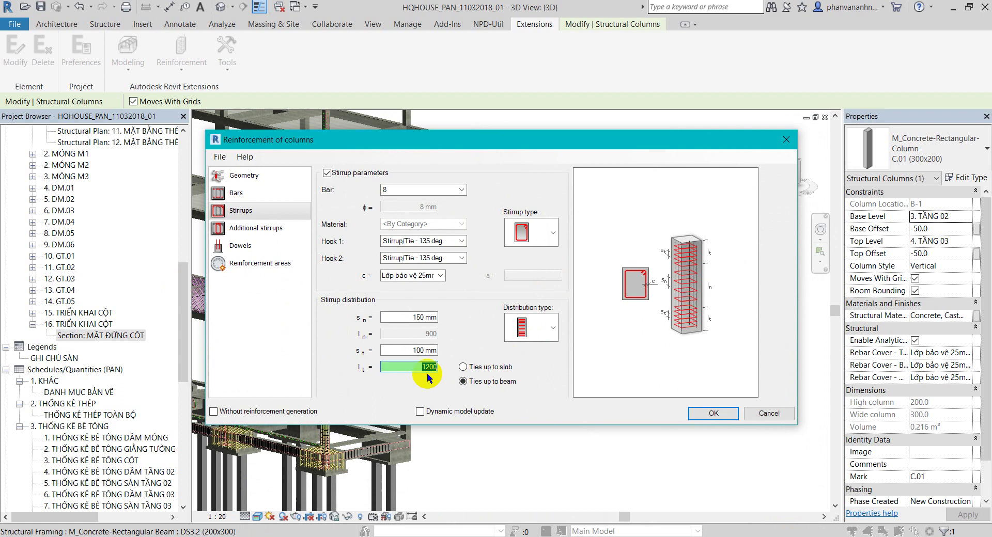
left_click_drag(415, 371, 452, 376)
left_click_drag(416, 366, 439, 365)
left_click(463, 367)
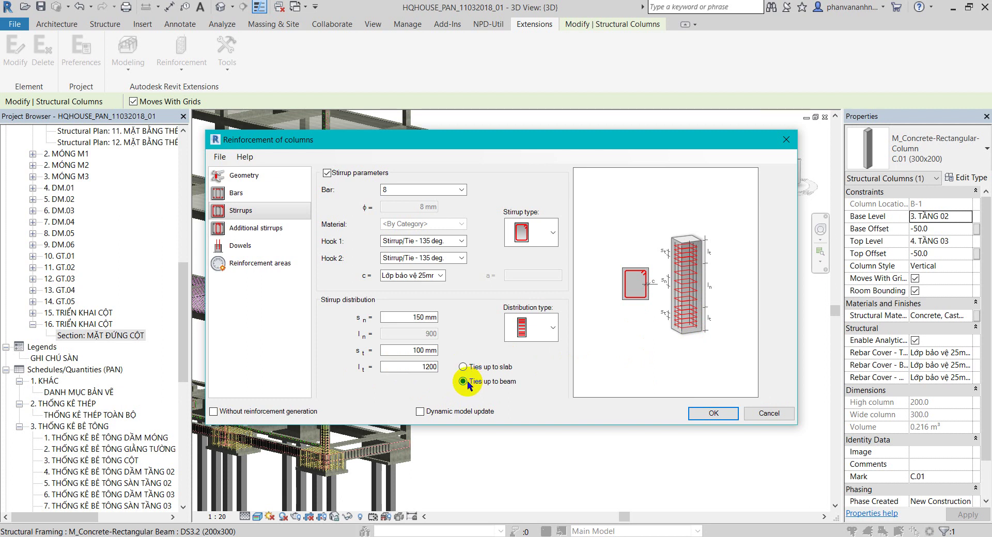
left_click(463, 367)
left_click(467, 382)
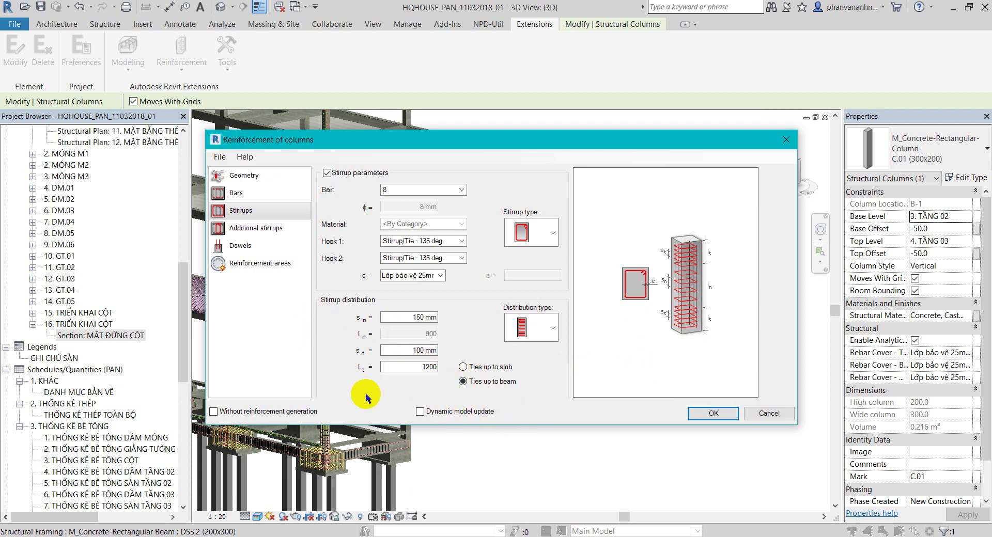
- Try the single-leg and diamond templates under Additional stirrups
left_click(257, 230)
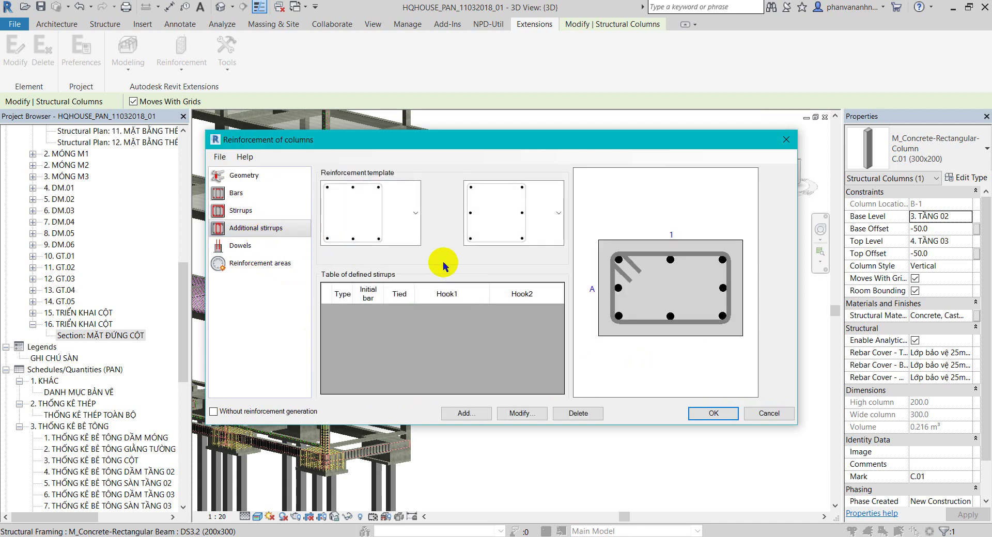
left_click(417, 221)
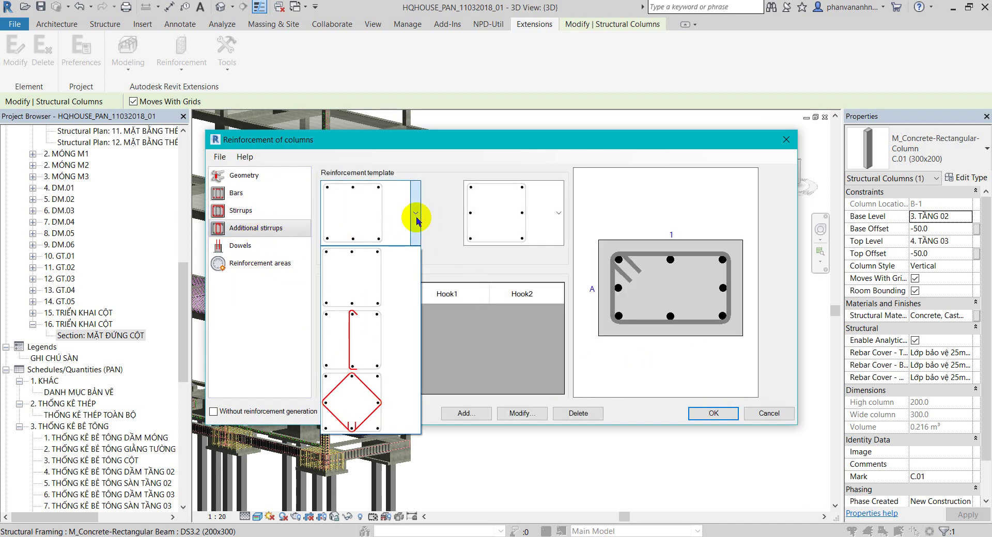
left_click(366, 358)
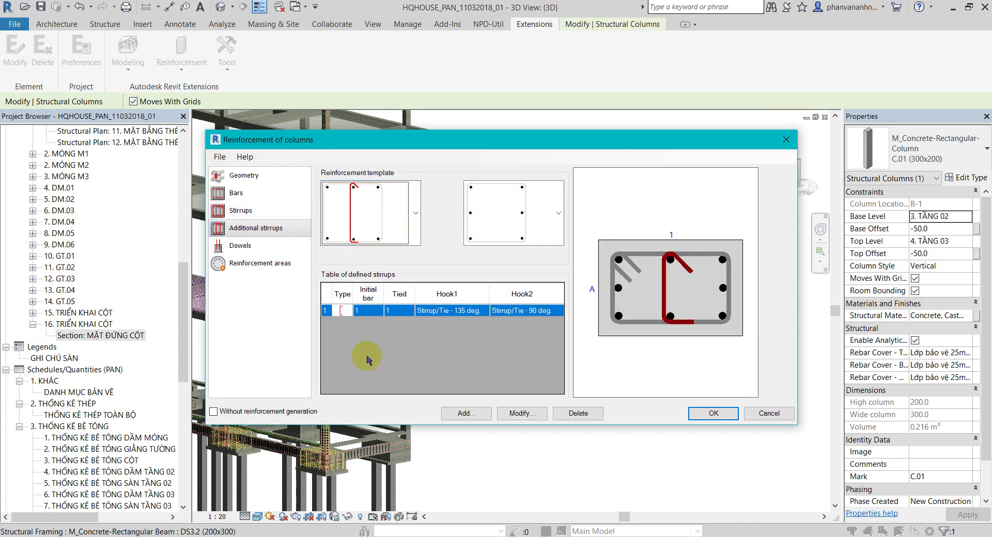
left_click(416, 201)
left_click(373, 404)
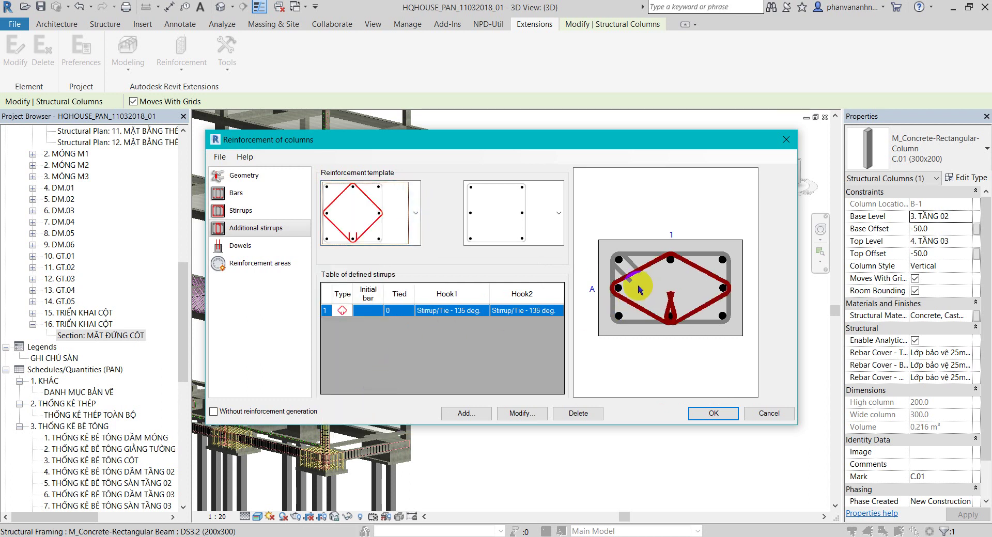
left_click(416, 217)
left_click(377, 293)
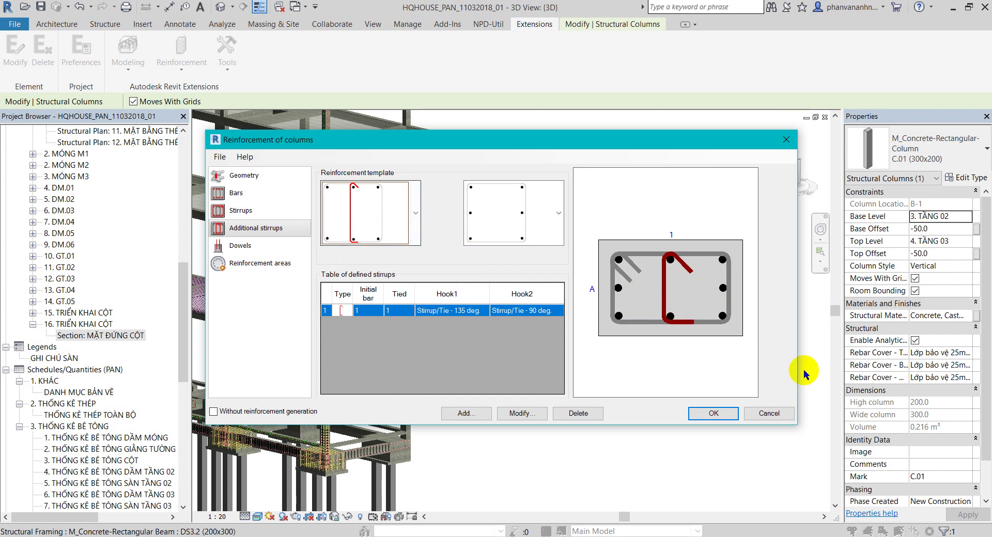
left_click(416, 217)
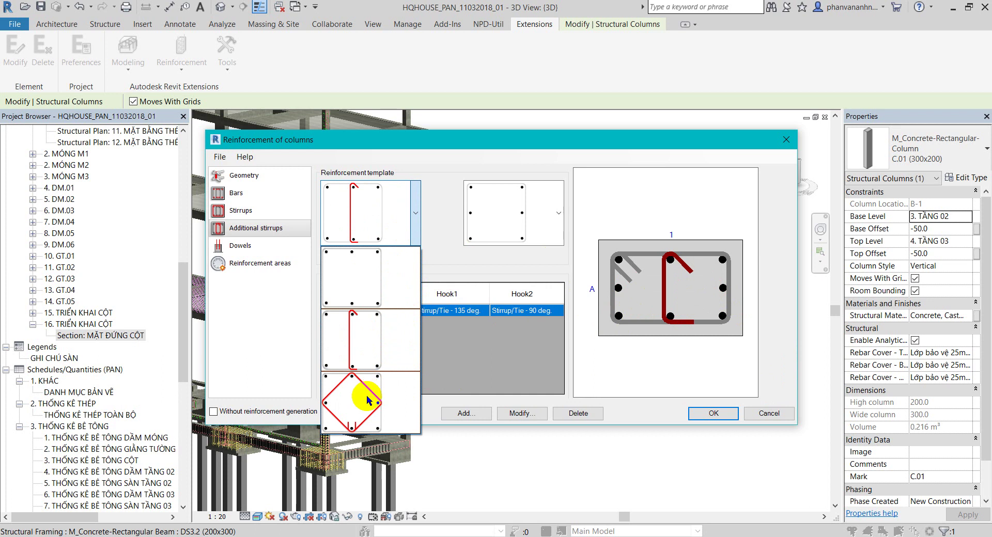
left_click(454, 273)
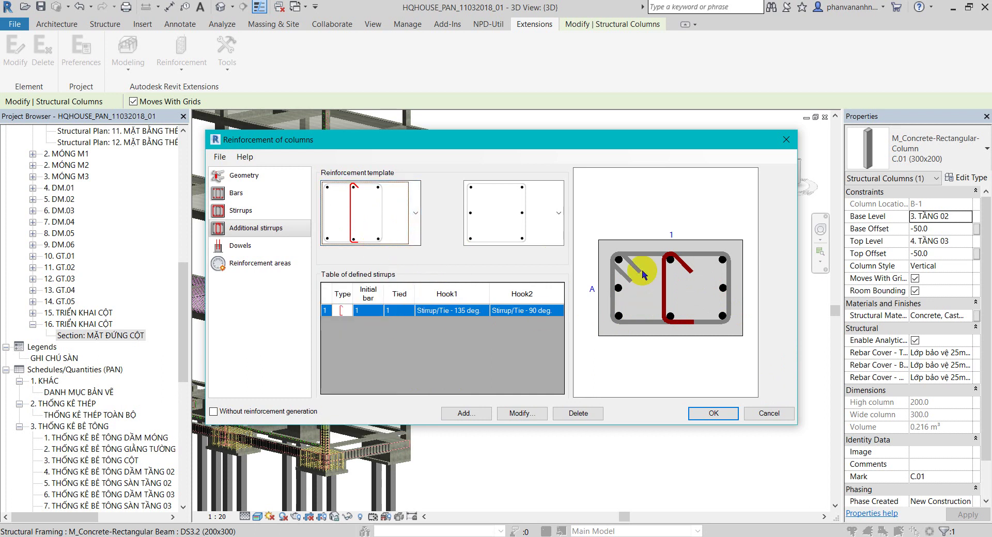
- Replace the first template with the diamond additional stirrup, then go to Dowels
left_click(413, 238)
left_click(357, 287)
left_click(557, 222)
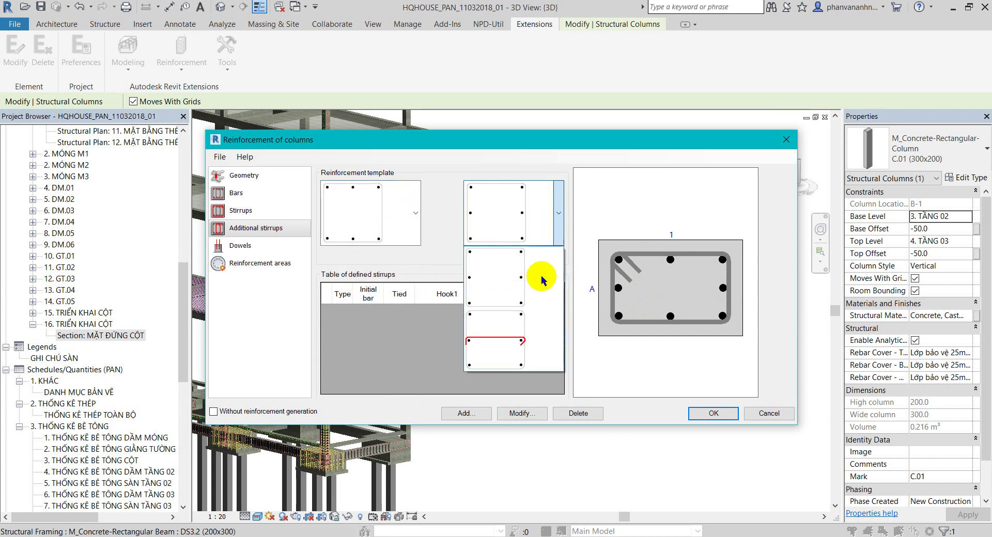
left_click(504, 346)
left_click(556, 213)
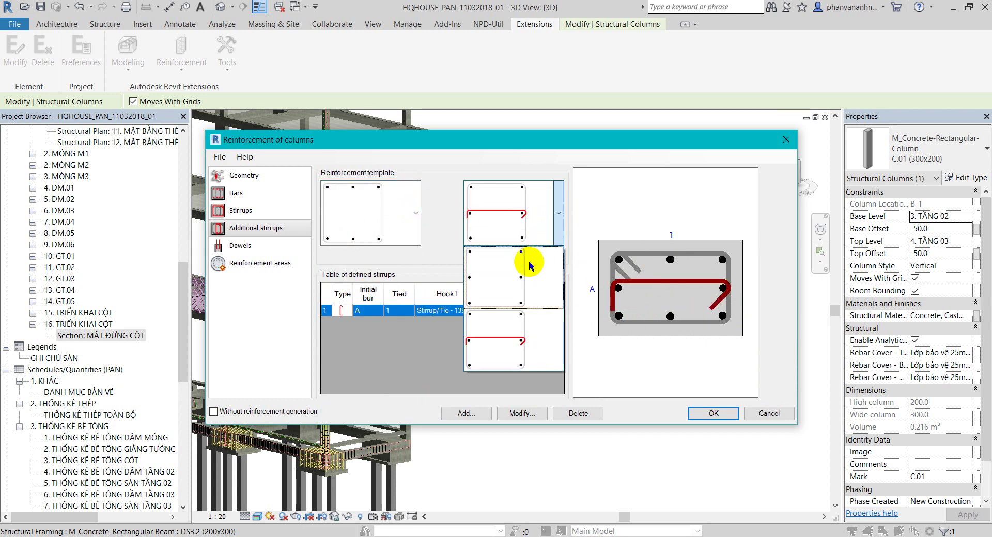
left_click(522, 266)
left_click(409, 219)
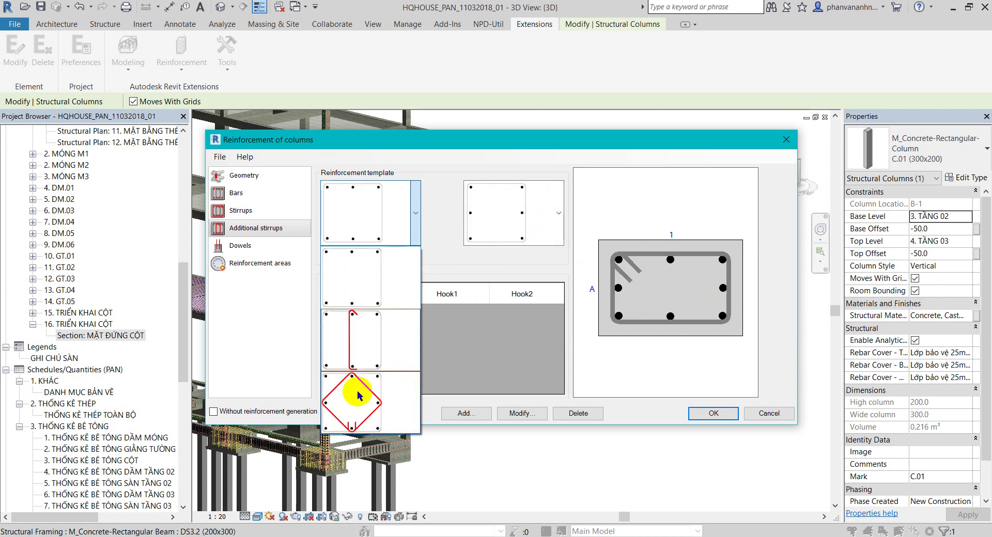
left_click(375, 403)
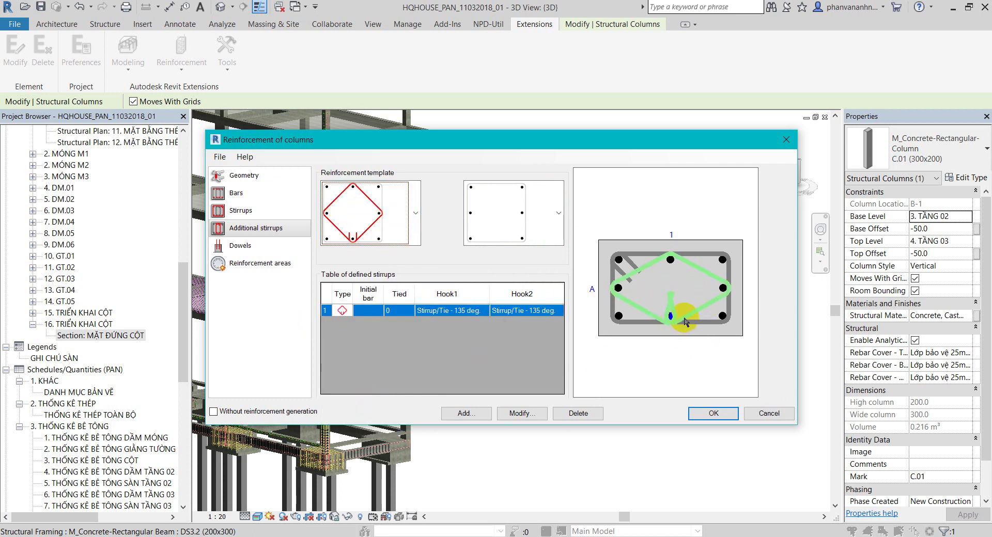
left_click(218, 246)
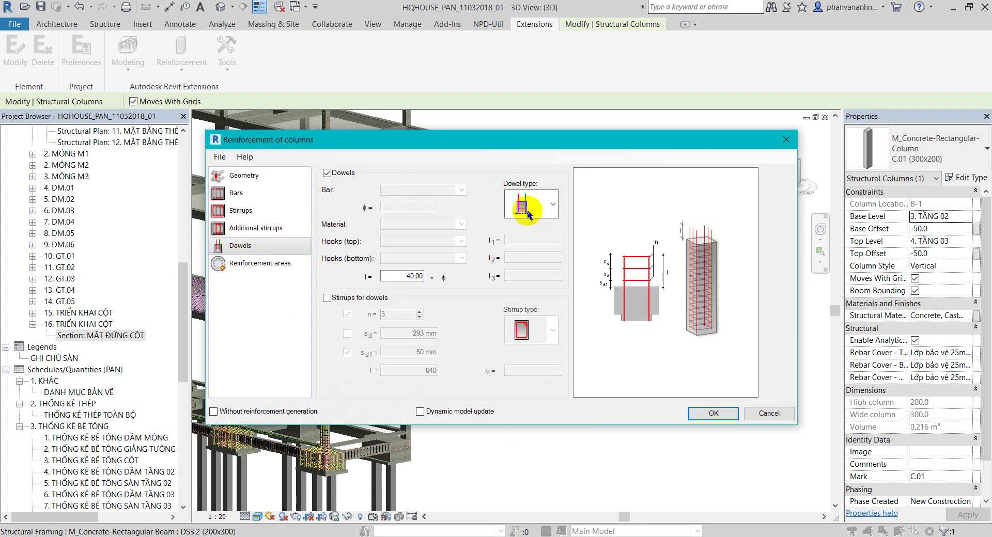
- Try the flared dowel type and toggle stirrups for dowels, leaving them off
left_click(557, 204)
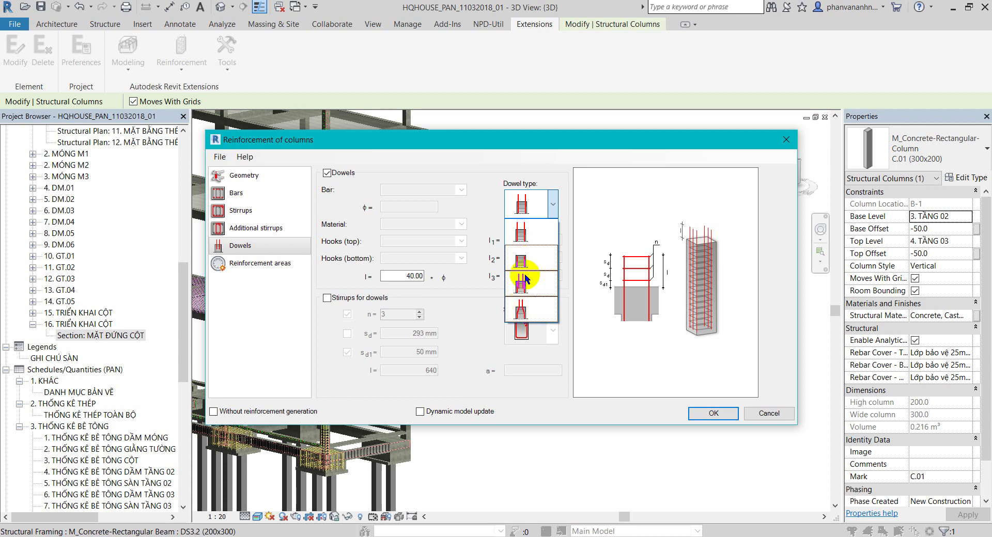
left_click(523, 310)
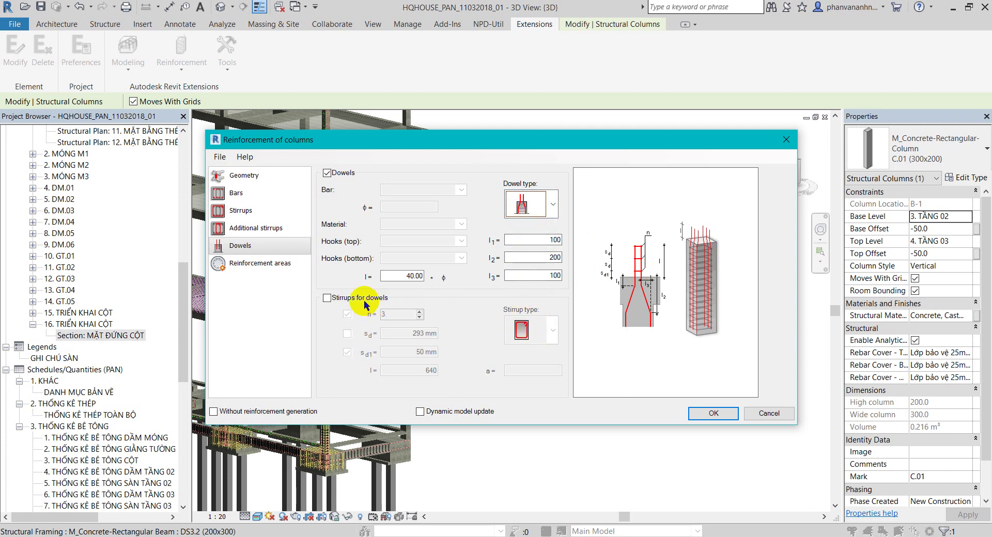
left_click(326, 298)
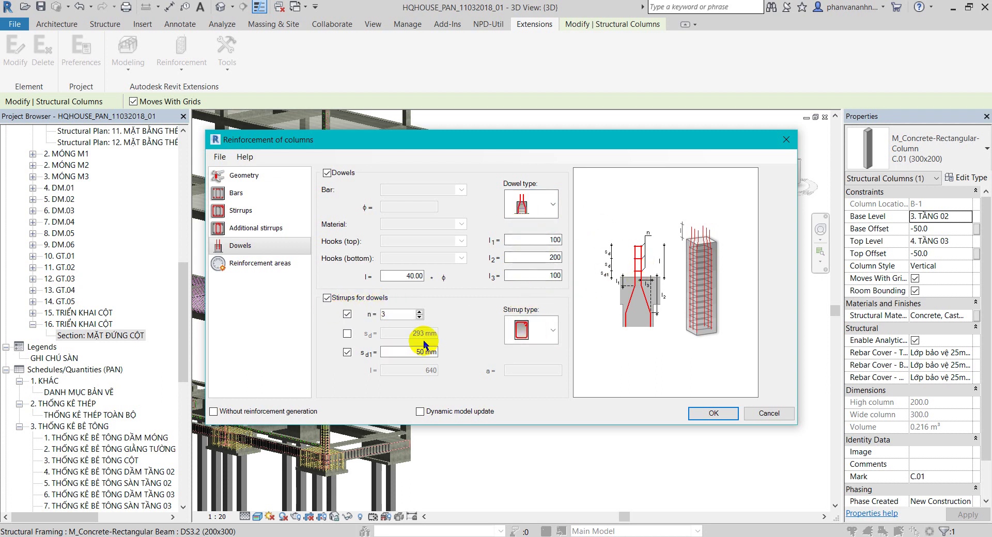
left_click(553, 330)
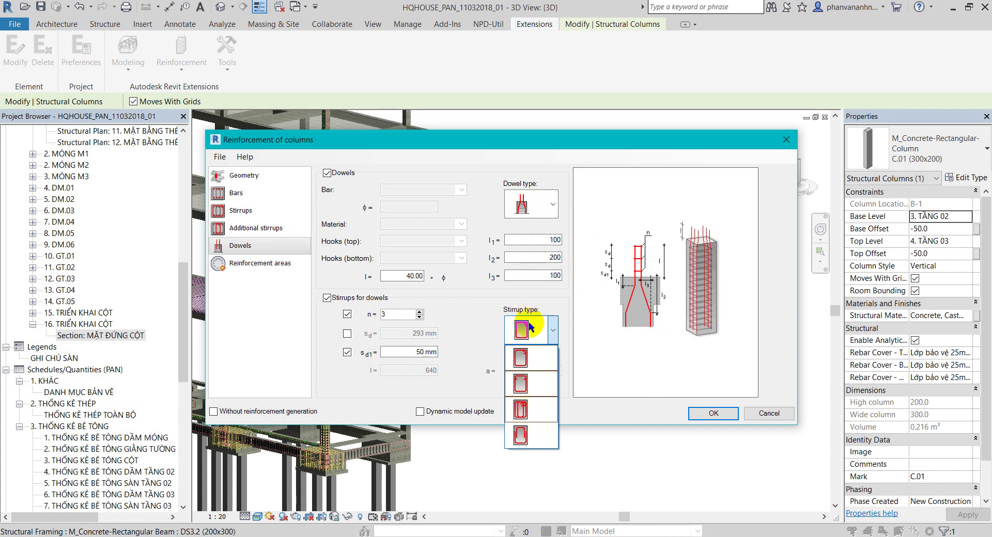
left_click(481, 343)
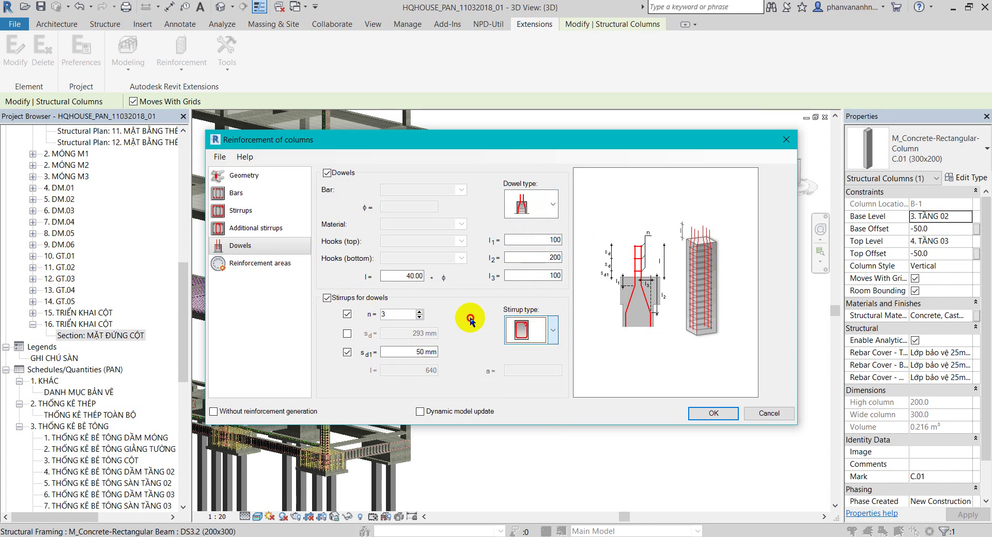
left_click(326, 298)
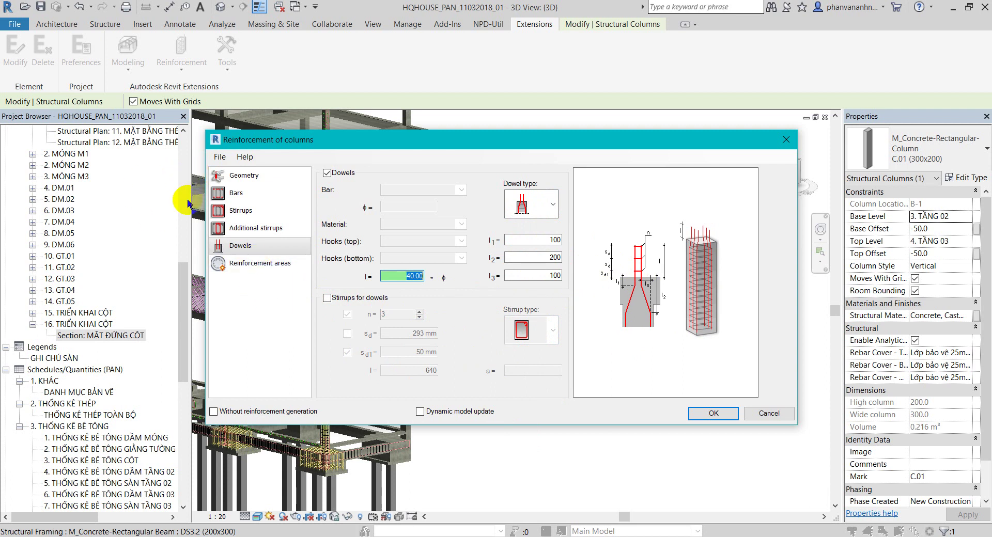
left_click(250, 251)
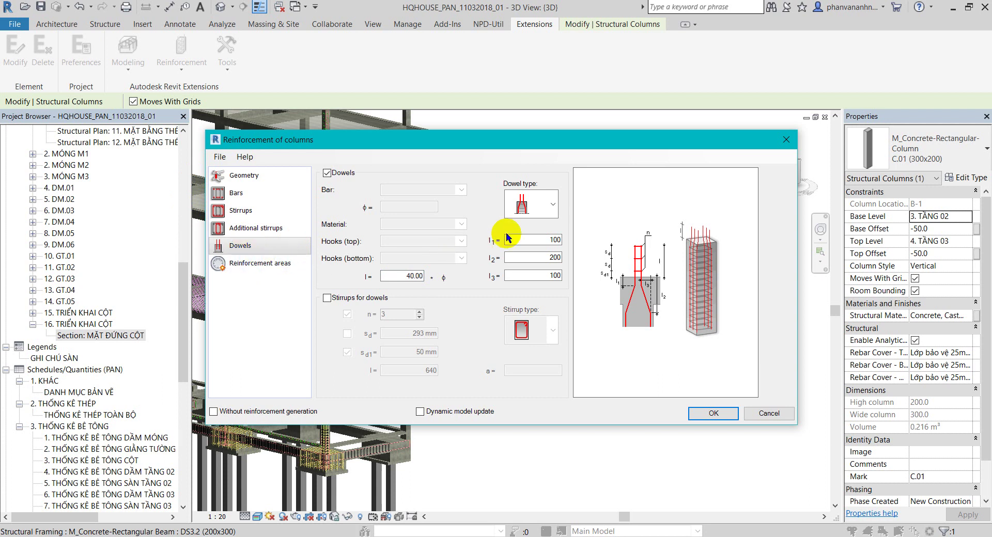
- Compare straight and hooked dowel types, settling on the one showing only the column
left_click(552, 202)
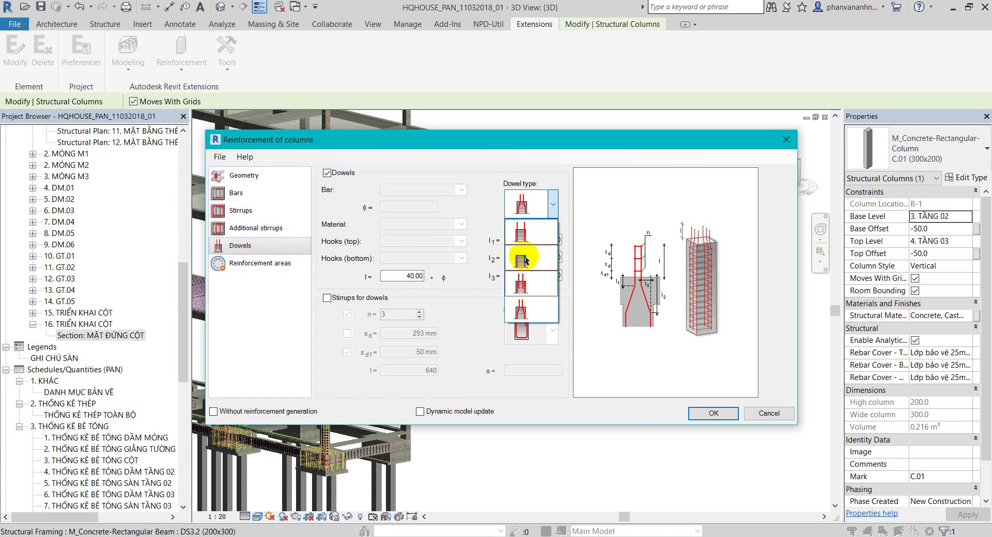
left_click(551, 202)
left_click(552, 202)
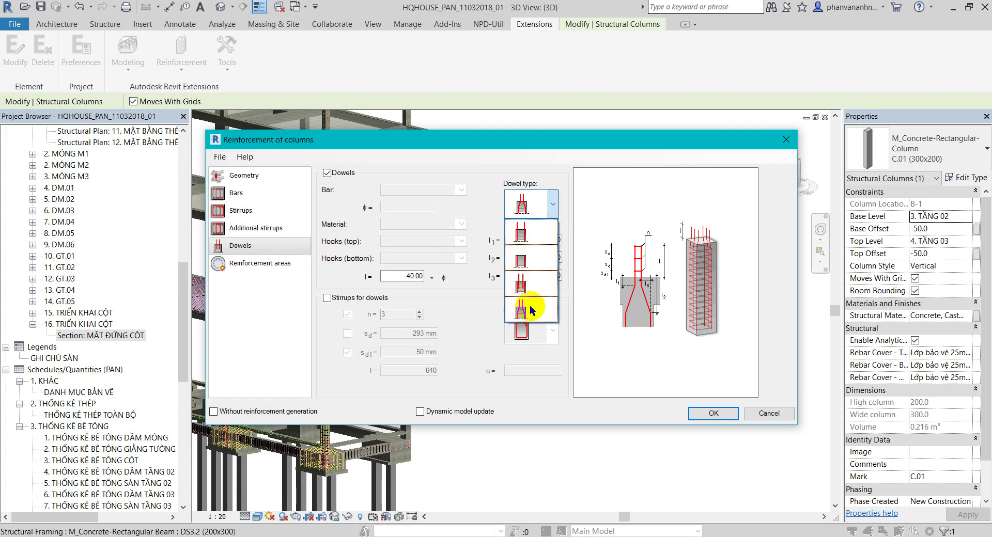
left_click(553, 204)
left_click(555, 209)
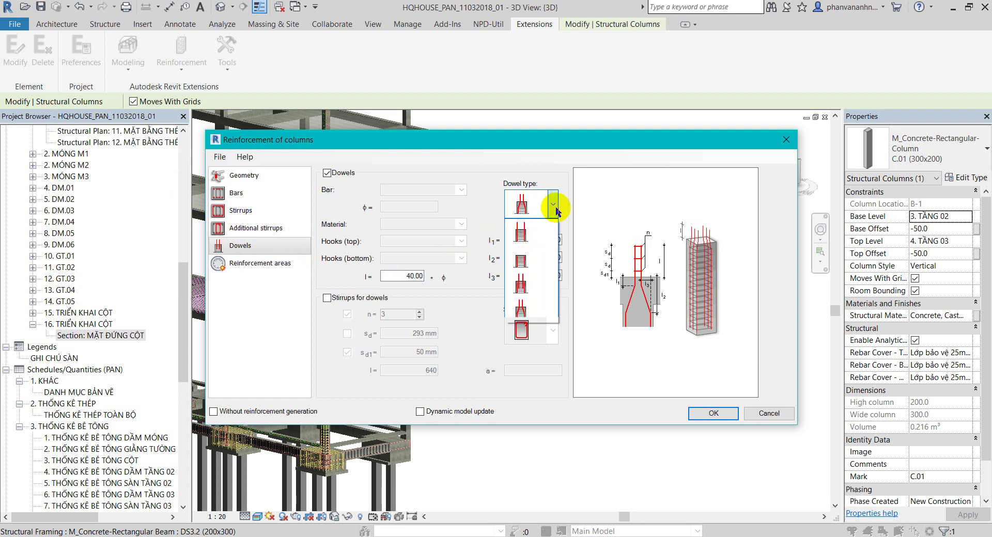
left_click(527, 236)
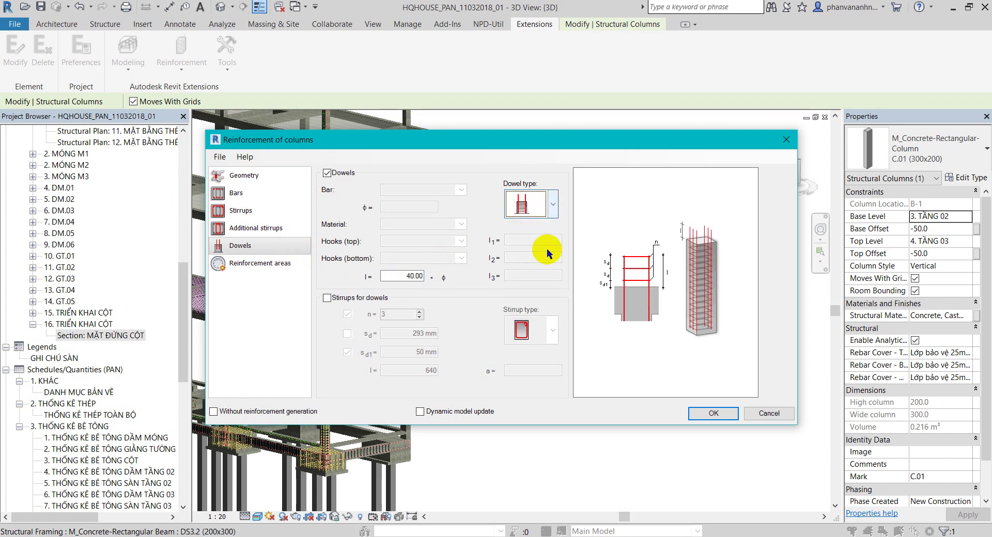
left_click(553, 204)
left_click(523, 205)
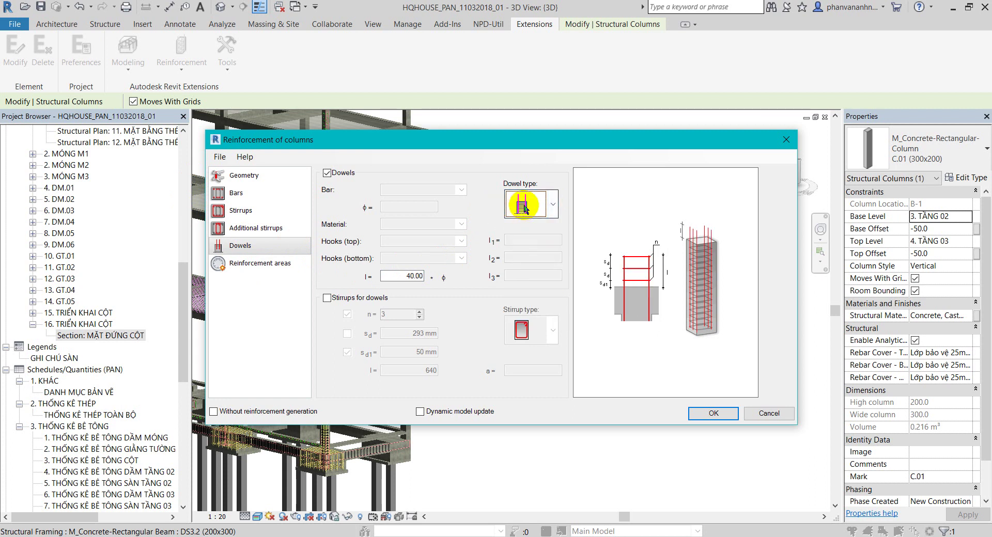
left_click(524, 208)
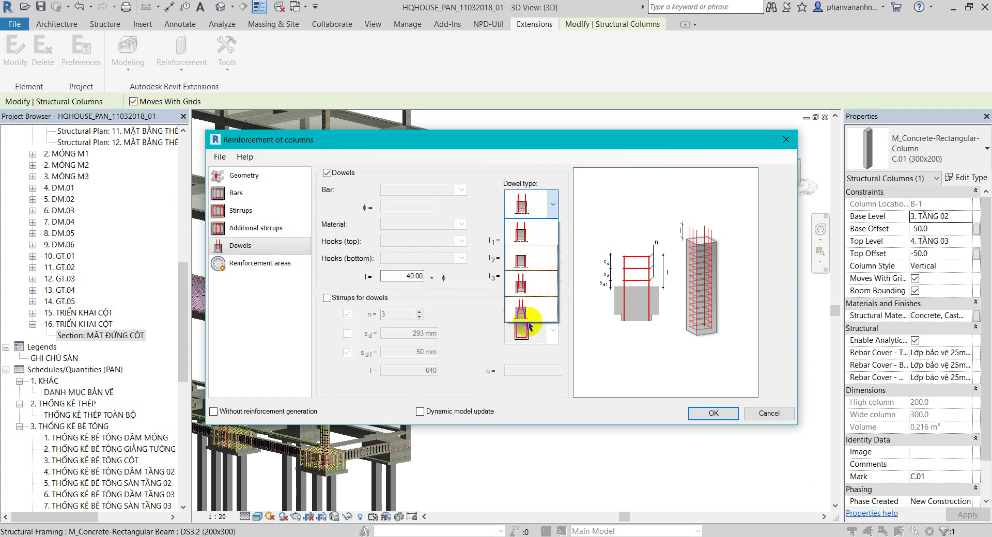
left_click(527, 305)
left_click(553, 205)
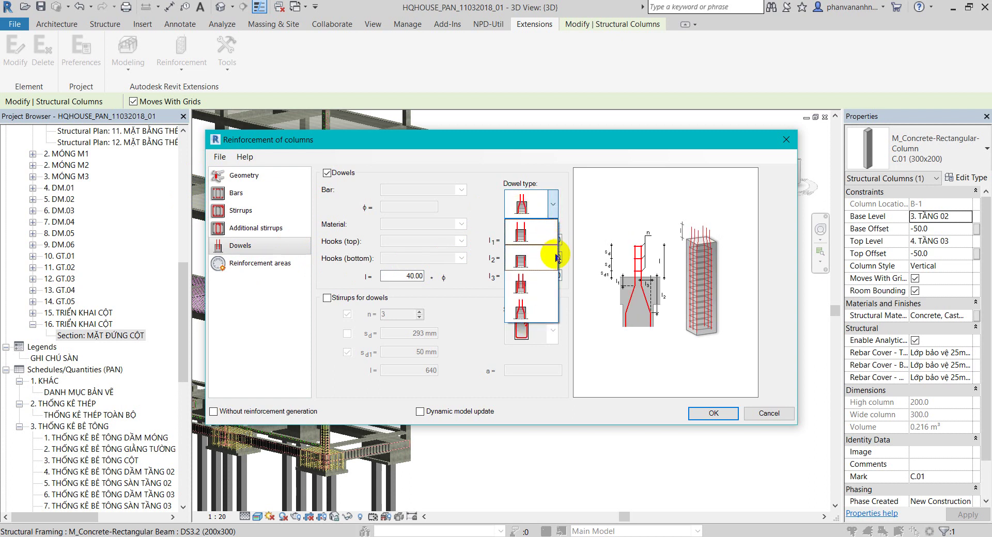
left_click(529, 266)
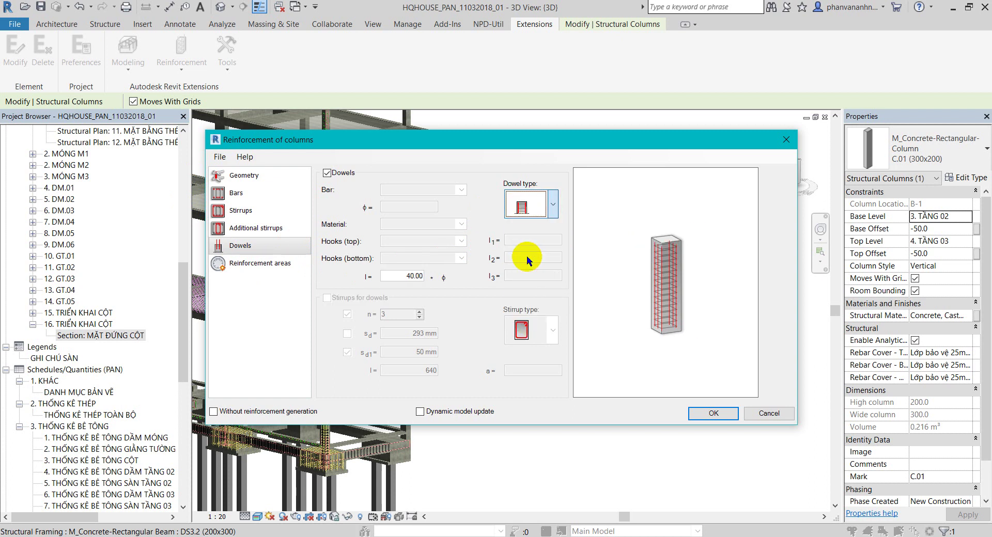
- Toggle dowels off and on again and browse the dowel type list once more
left_click(554, 205)
left_click(484, 204)
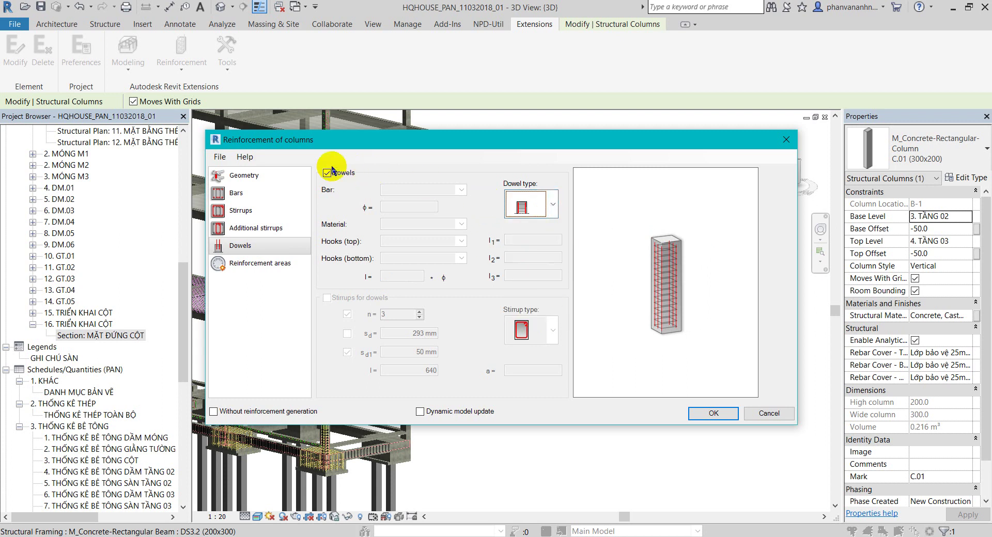
left_click(326, 173)
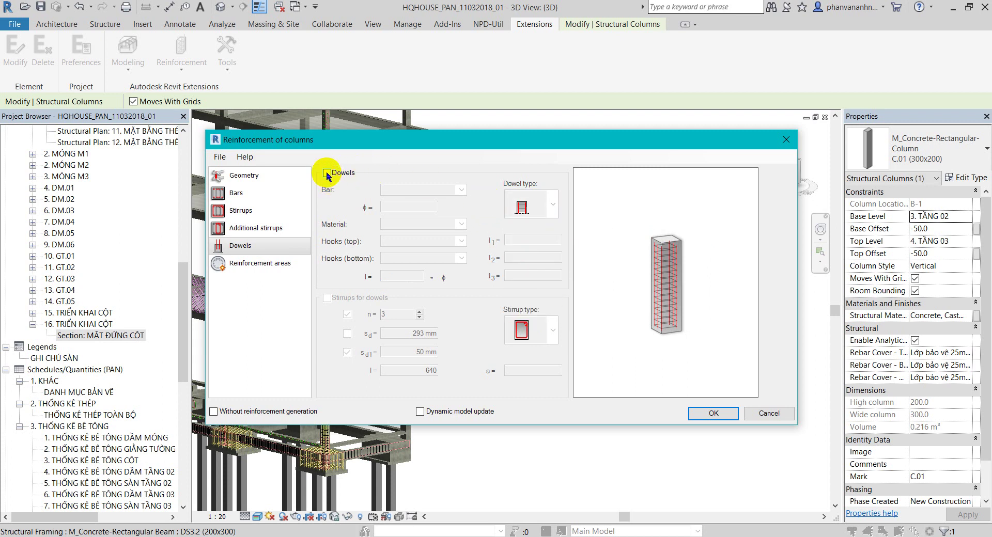
left_click(326, 173)
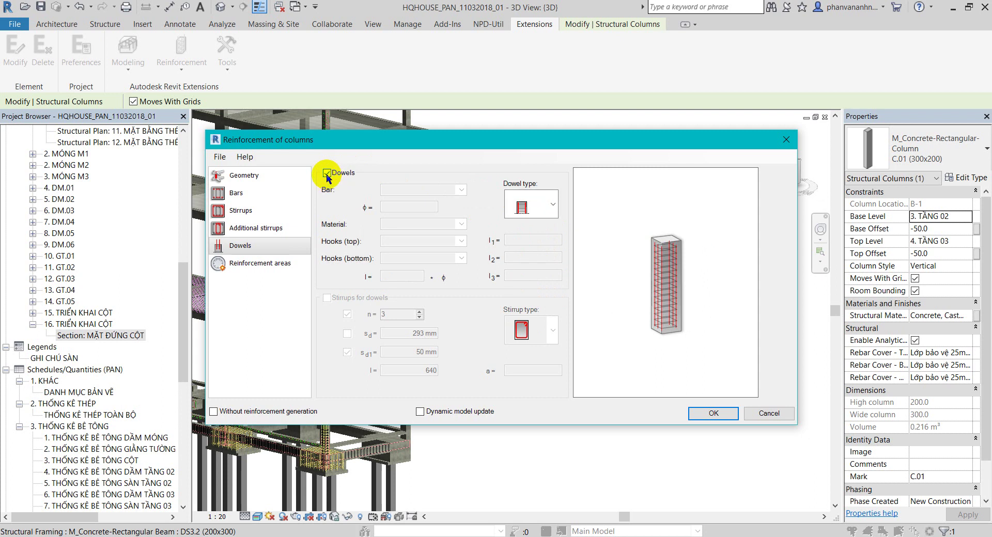
left_click(259, 181)
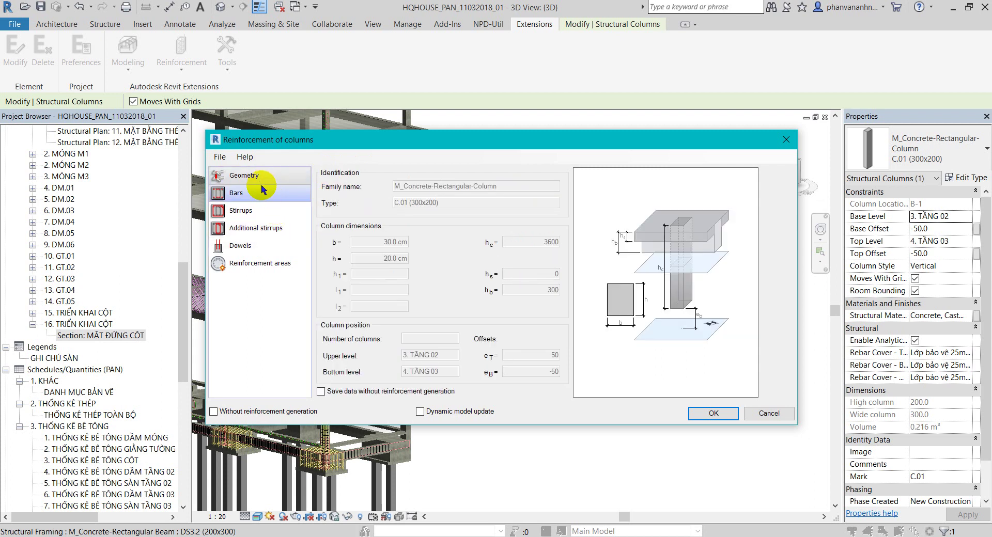
left_click(271, 248)
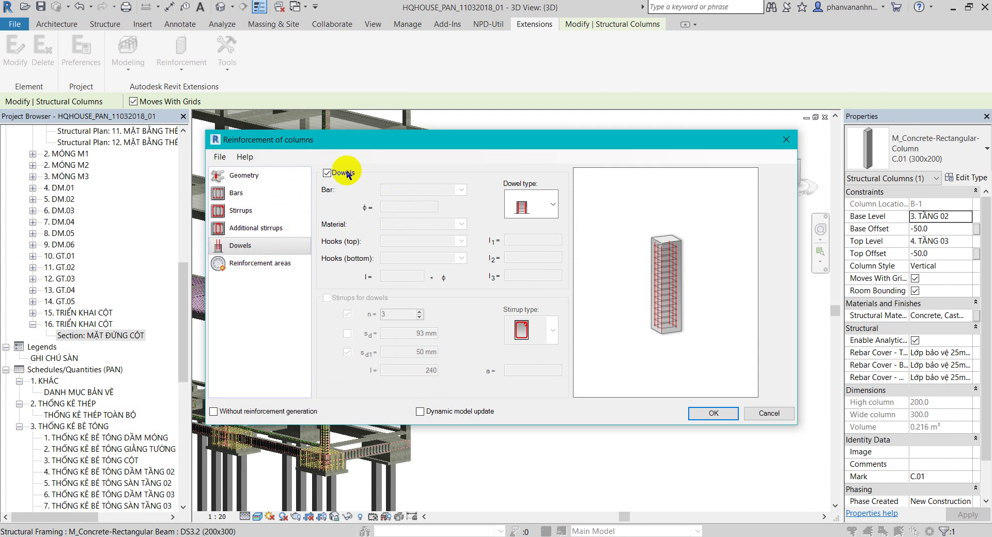
left_click(552, 204)
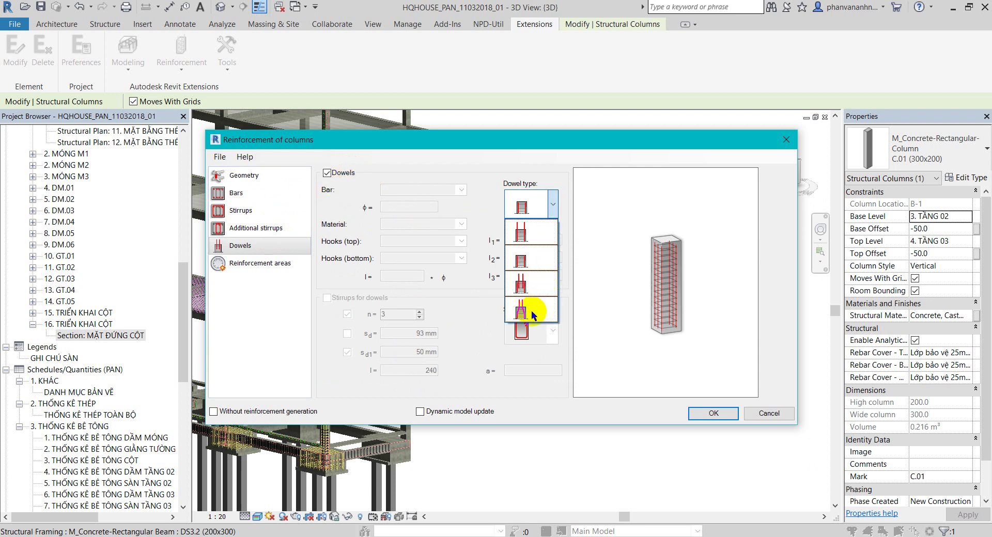
left_click(482, 283)
left_click(550, 199)
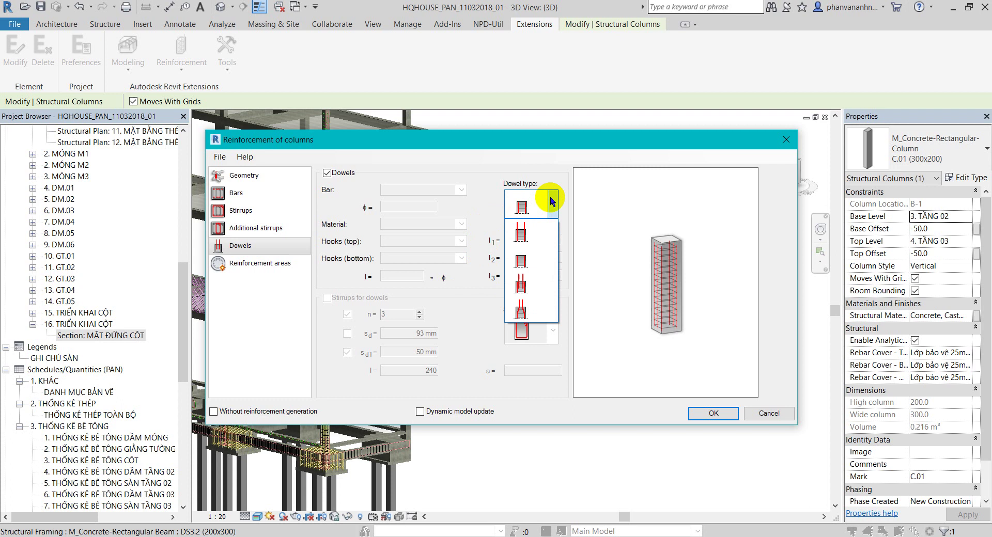
left_click(495, 207)
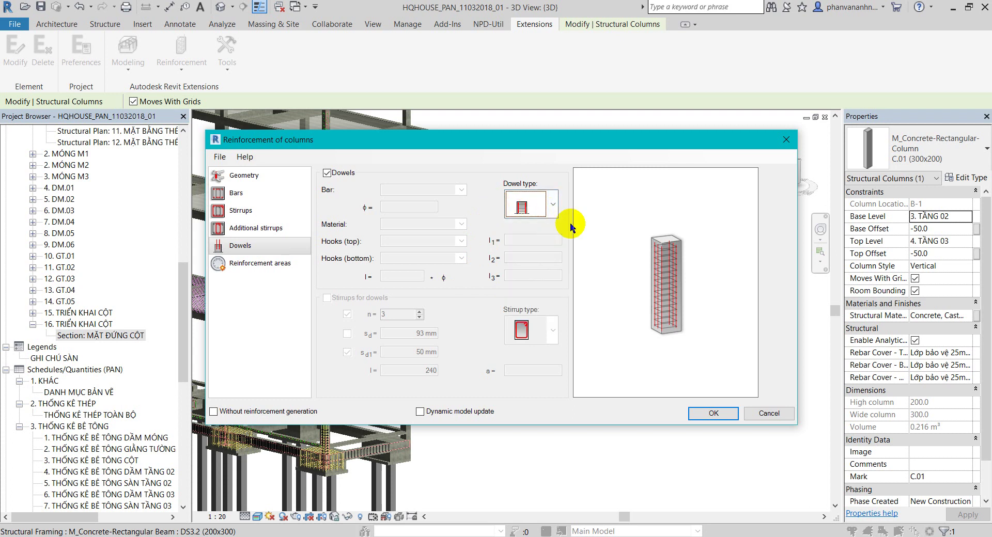
left_click(552, 205)
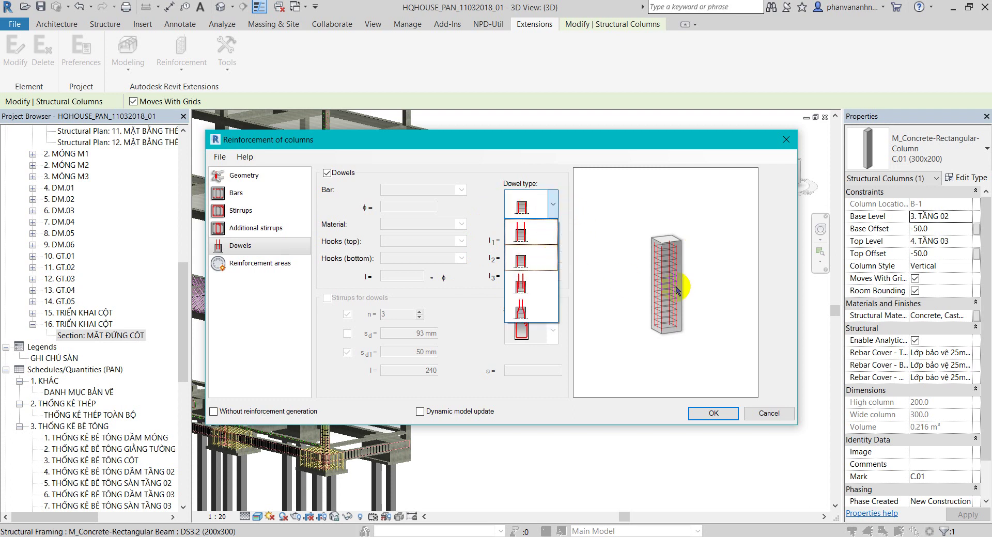
left_click(495, 207)
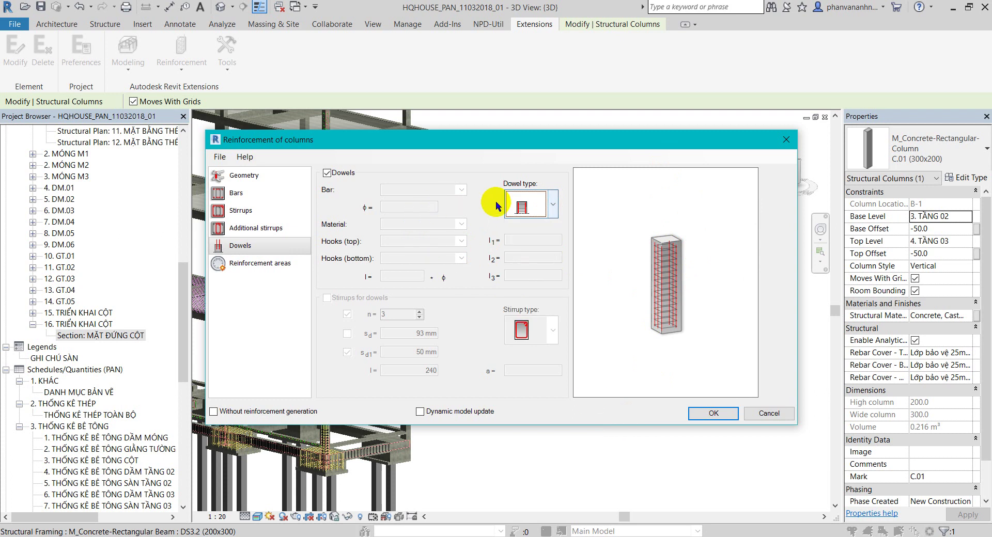
left_click(550, 201)
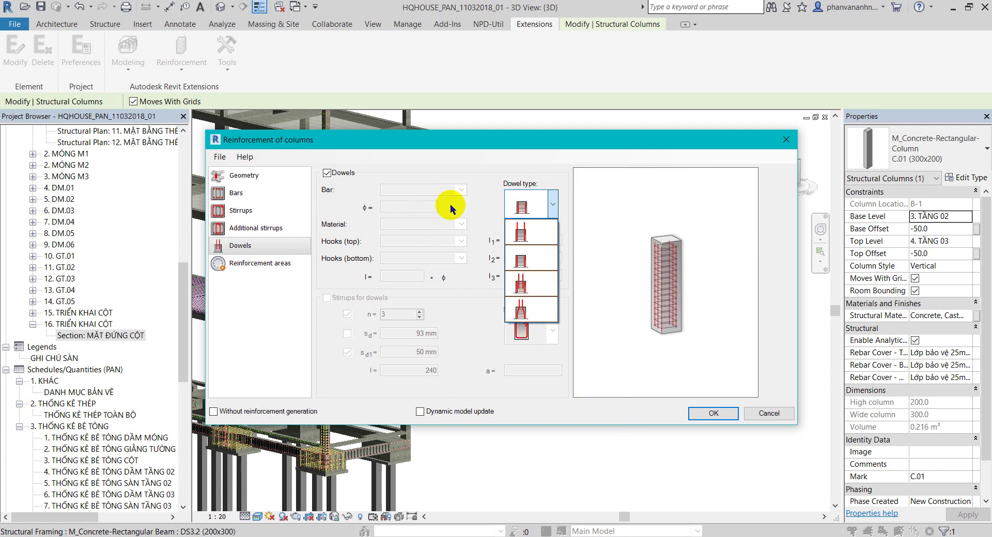
- Close the reinforcement dialog without generating bars and start moving the red column with MV
left_click(783, 140)
left_click(784, 140)
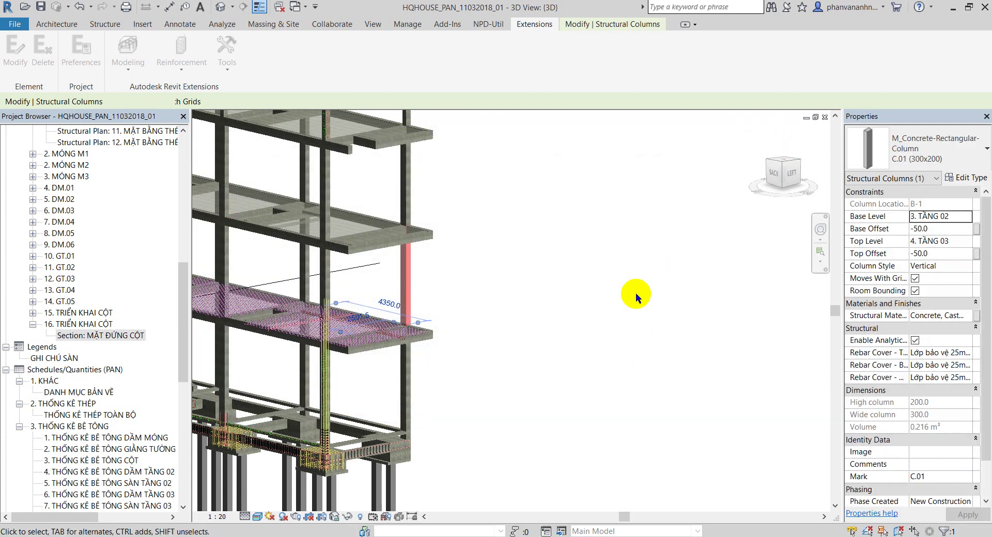
scroll(472, 328, "down", 2)
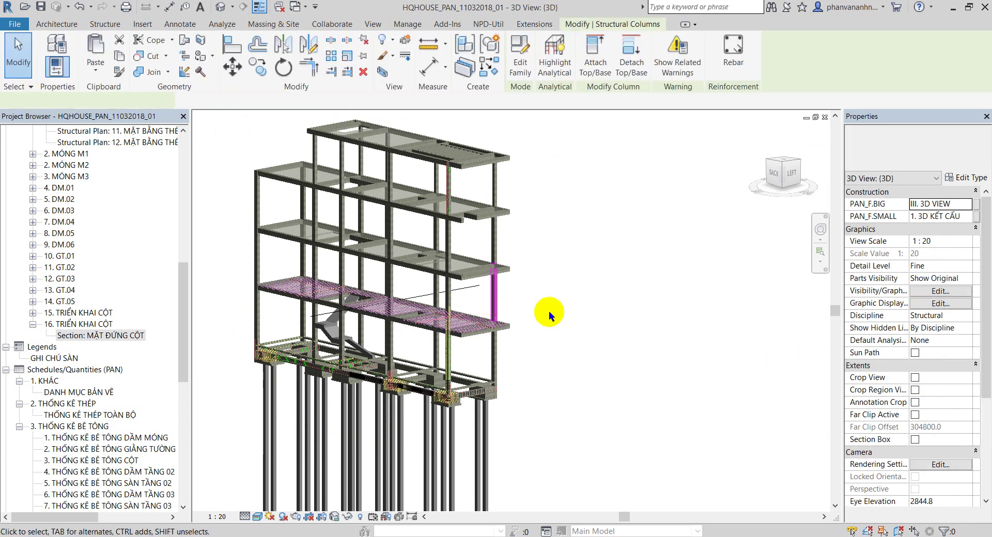
key("m")
key("v")
left_click(532, 297)
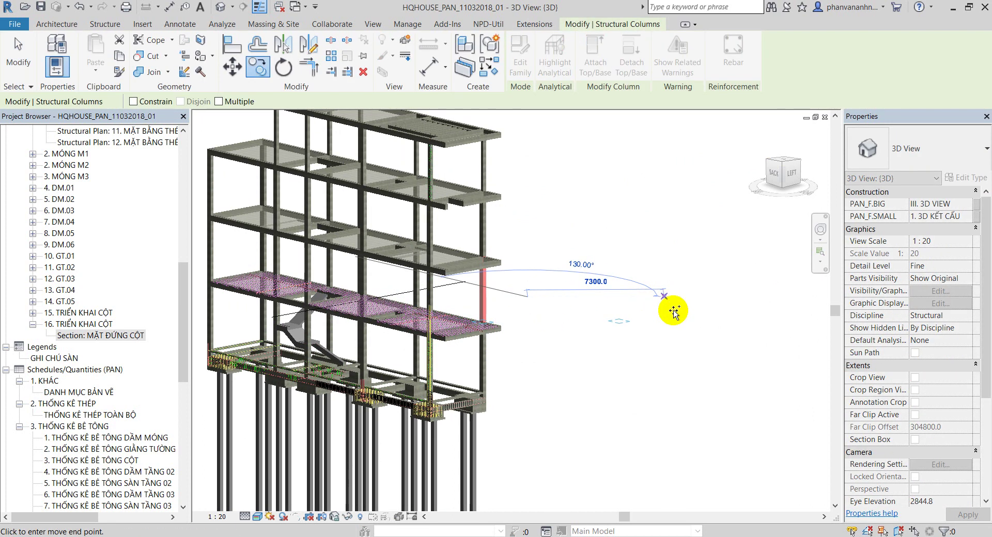
- Place column C.01 further right outside the frame and reselect it
left_click(676, 307)
left_click(692, 362)
scroll(623, 287, "up", 1)
left_click(618, 287)
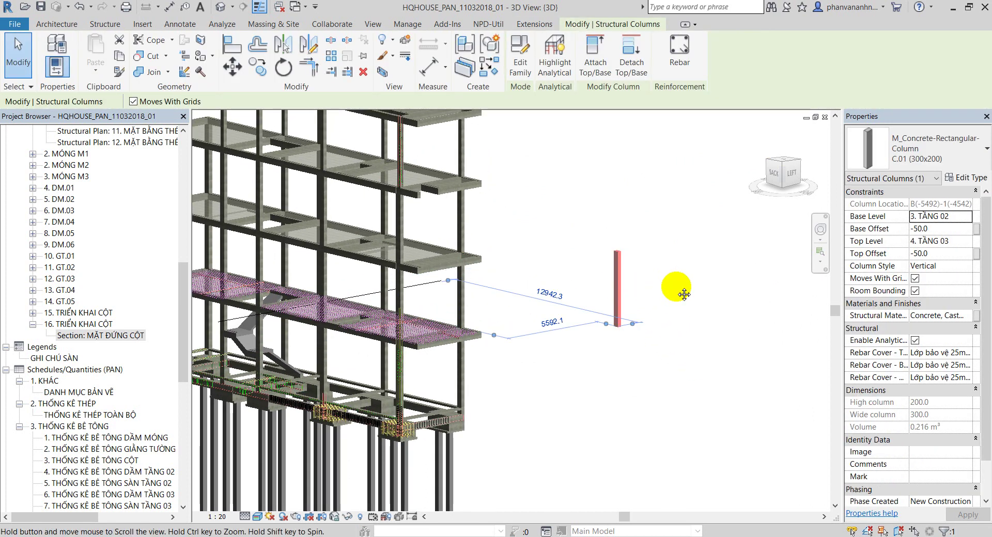
- Launch Revit Extensions Reinforcement > Columns for the relocated column
left_click(557, 24)
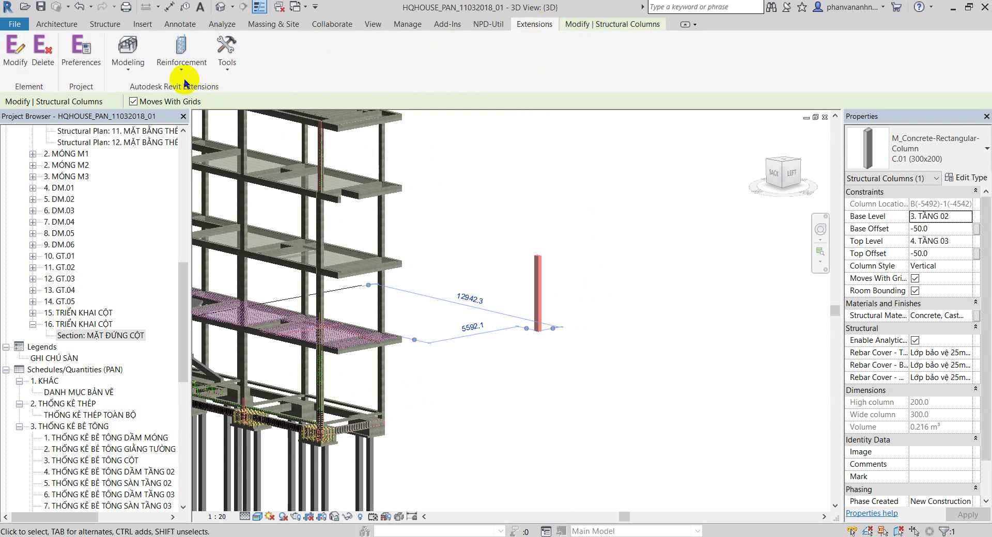
left_click(182, 65)
left_click(197, 143)
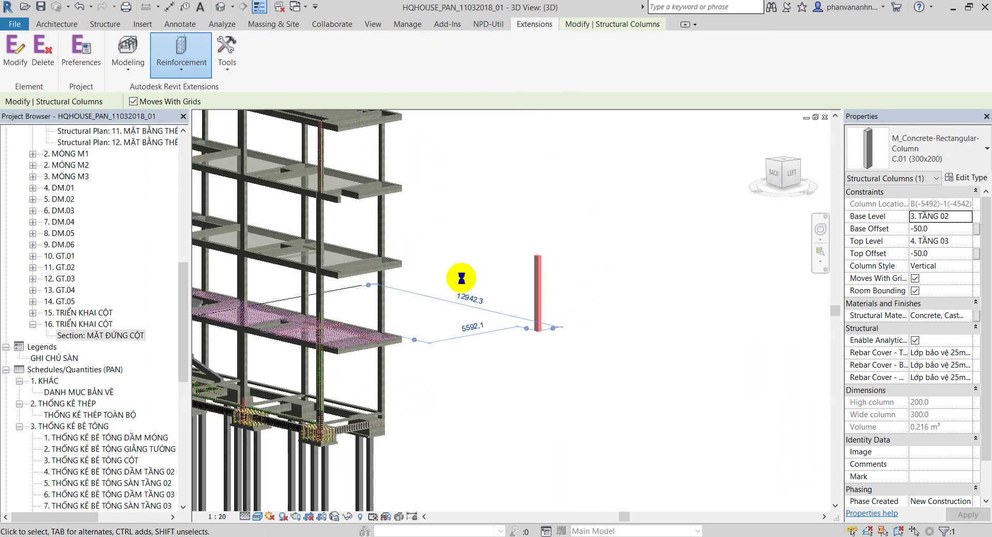
- Use 16 mm main bars with no top hooks and 3 bars along each side
left_click(228, 183)
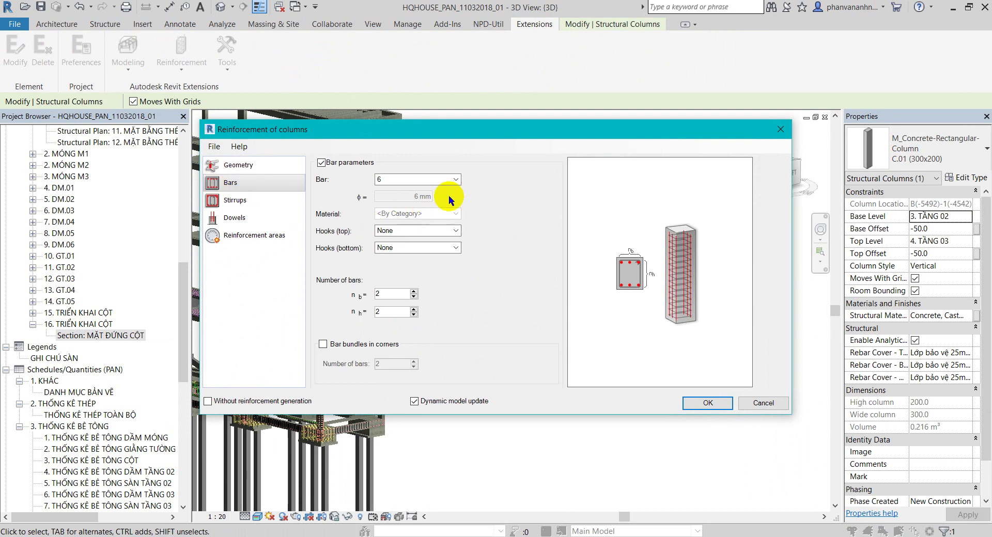
left_click(456, 179)
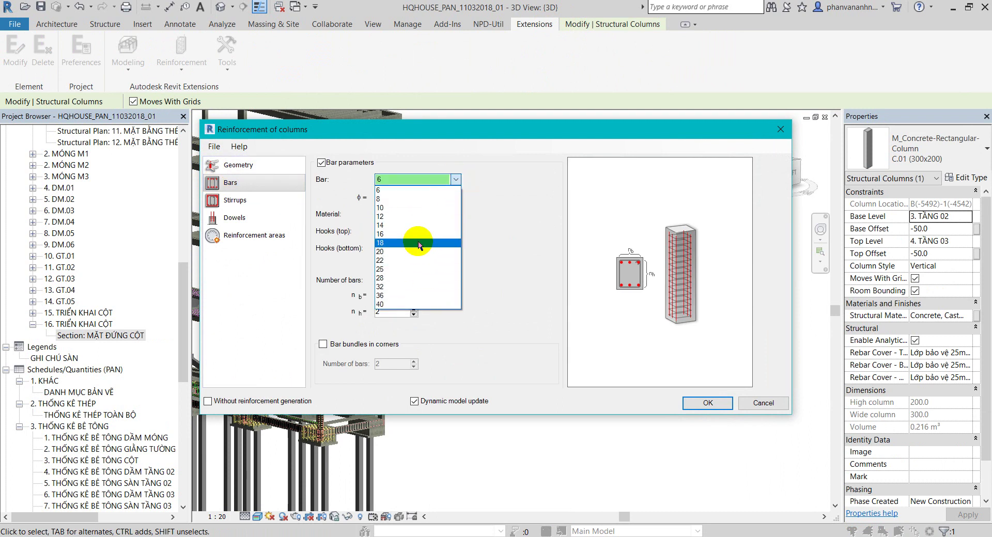
left_click(419, 243)
left_click(455, 231)
left_click(408, 240)
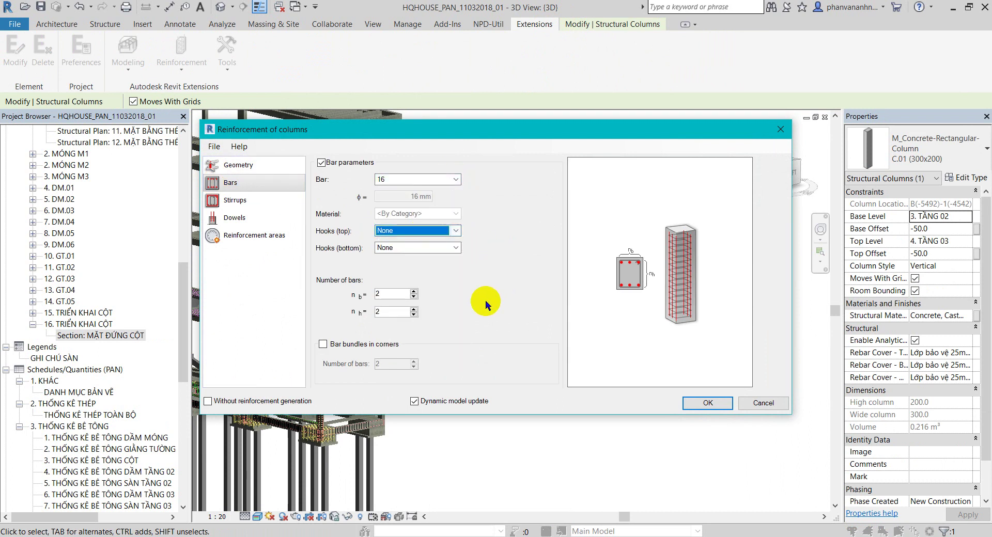
left_click(414, 292)
left_click(413, 309)
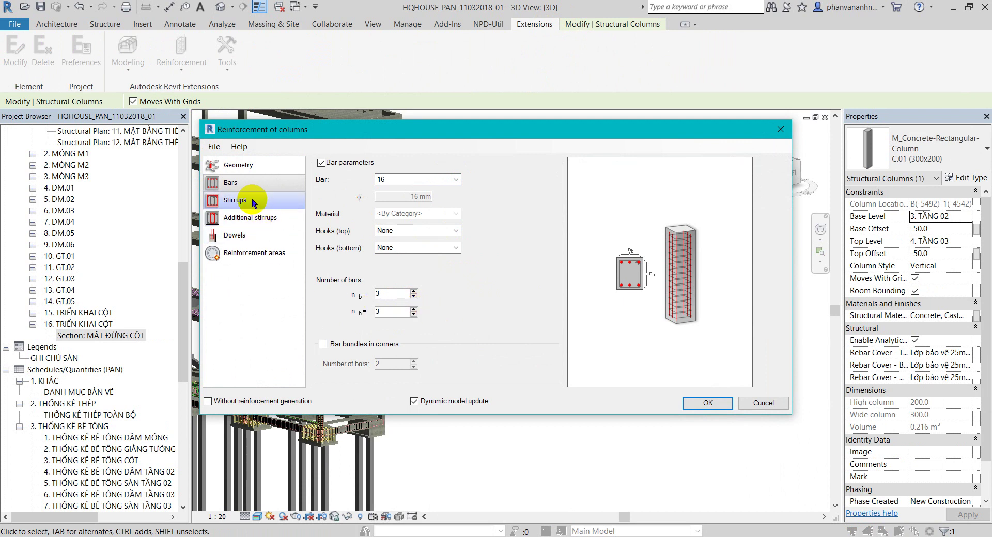
left_click(415, 313)
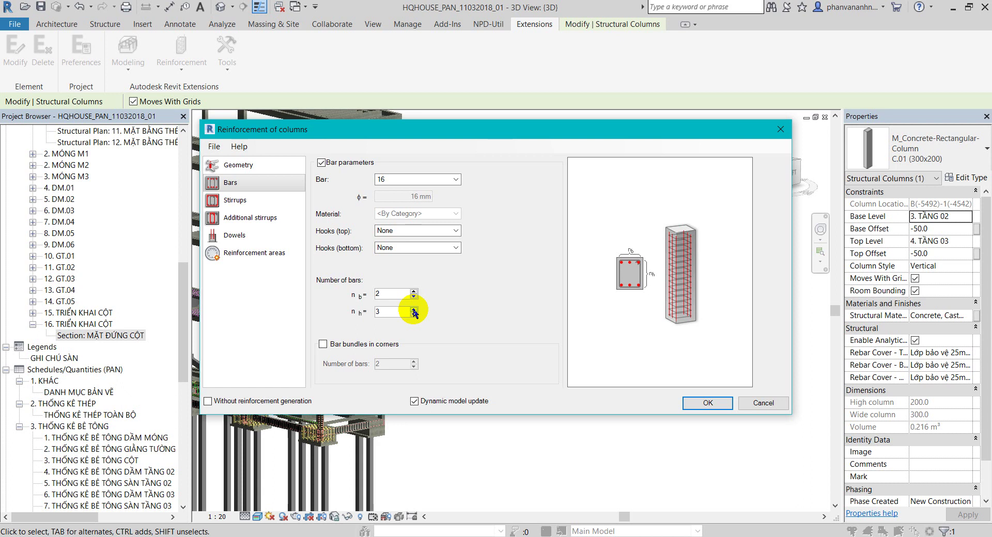
left_click(414, 314)
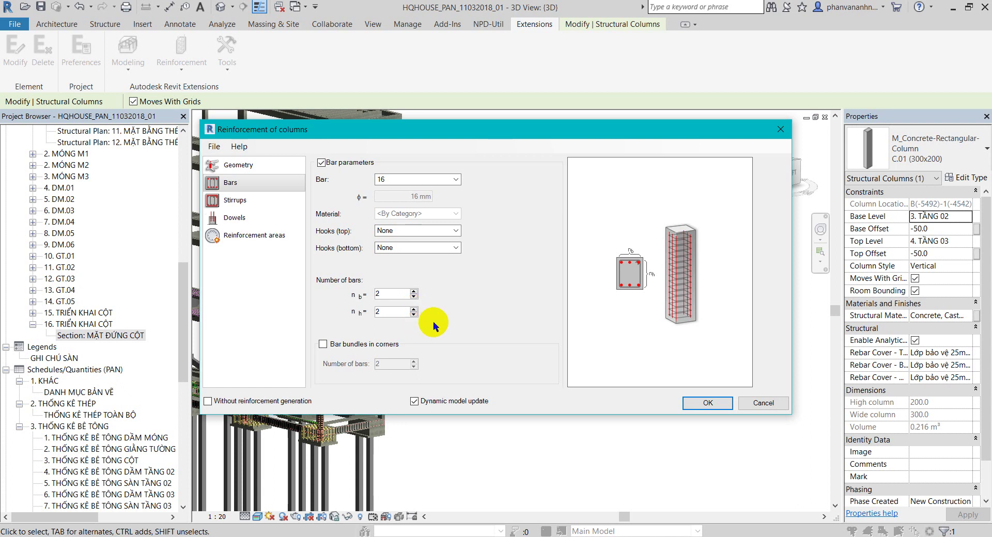
left_click(414, 309)
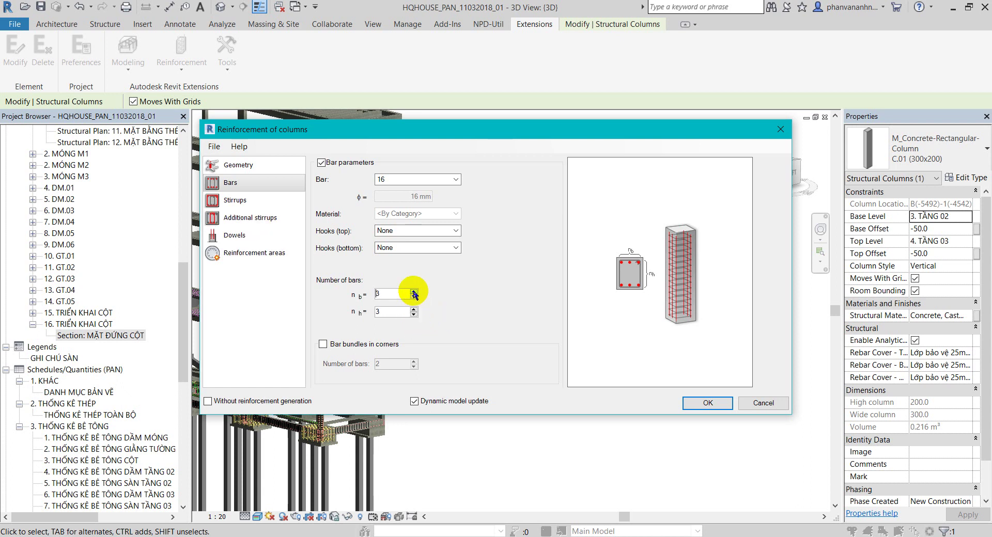
left_click(254, 221)
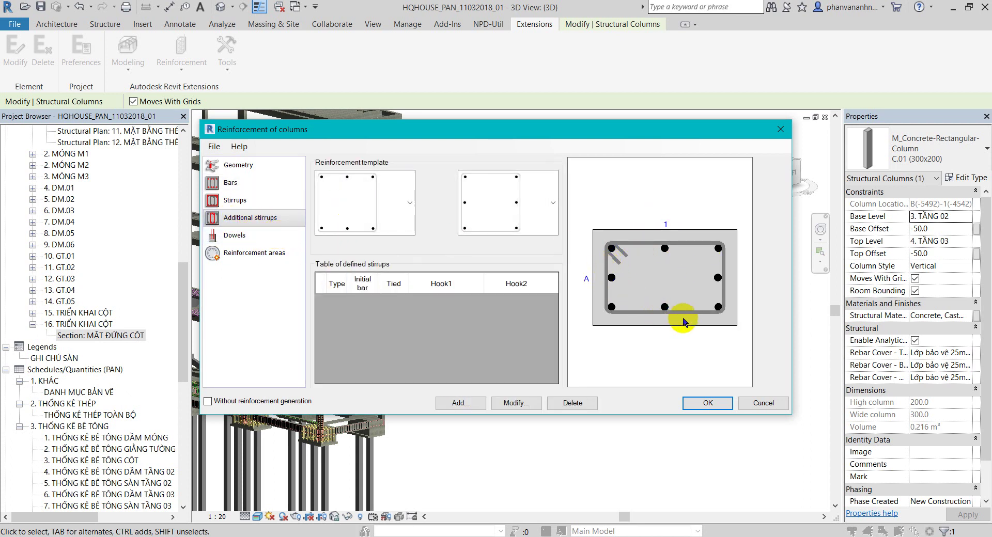
- Add a diamond-shaped additional stirrup to the column
left_click(410, 203)
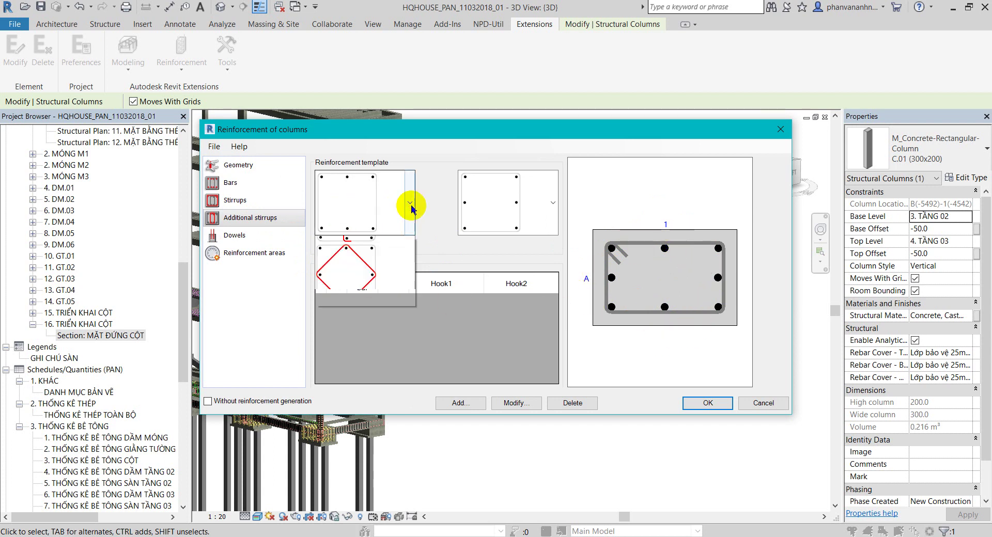
left_click(360, 385)
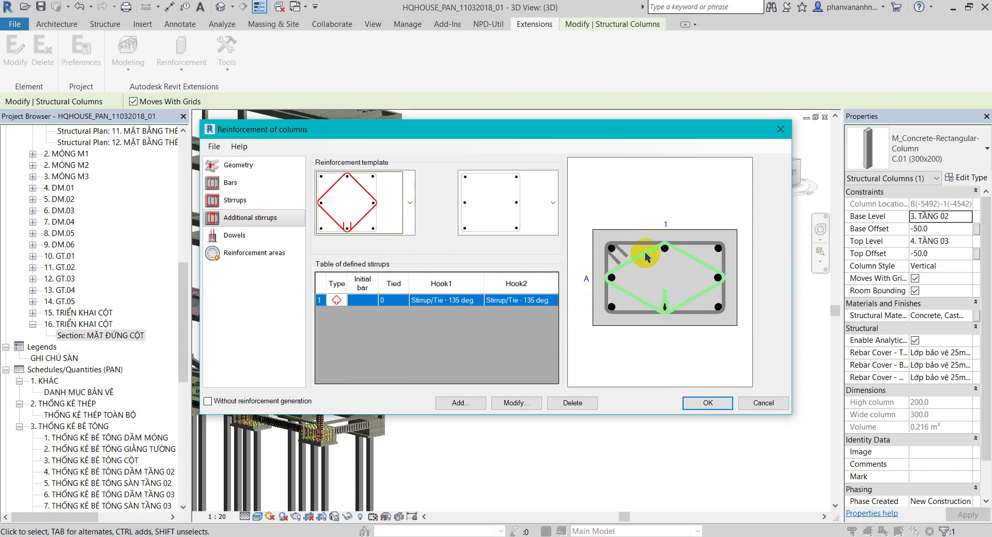
left_click(239, 164)
left_click(235, 182)
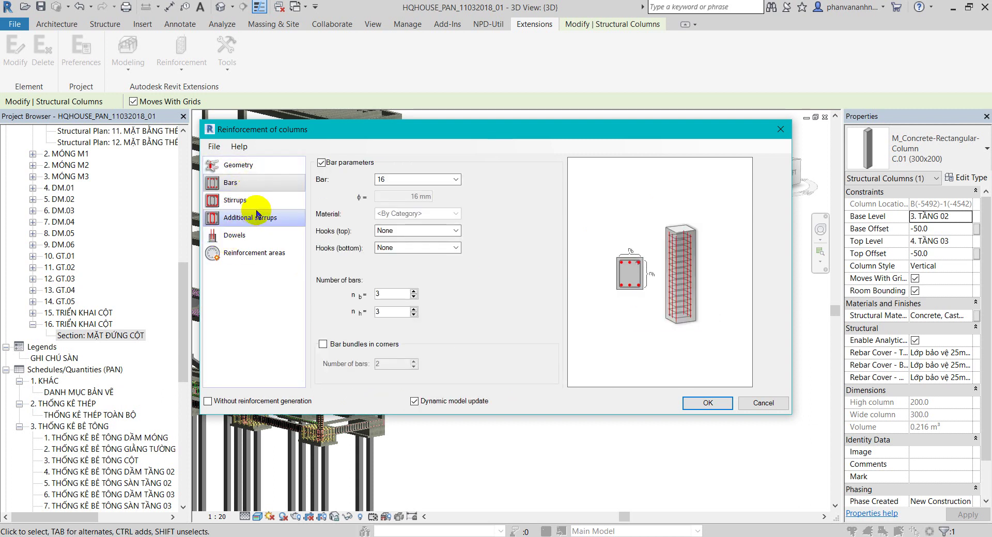
- Set 8 mm rectangular stirrups at 150 mm spacing, densified to 100 mm in end zones
left_click(259, 204)
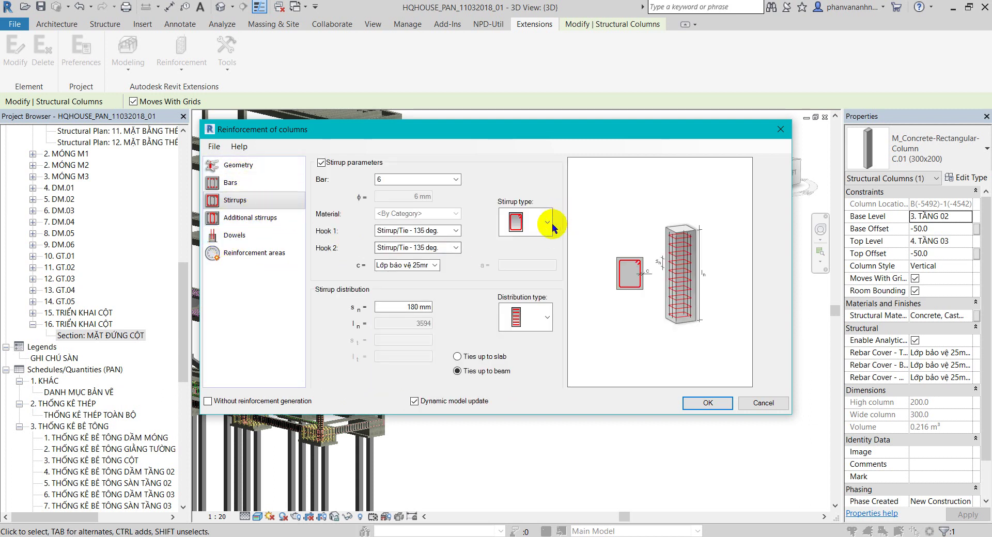
left_click(545, 223)
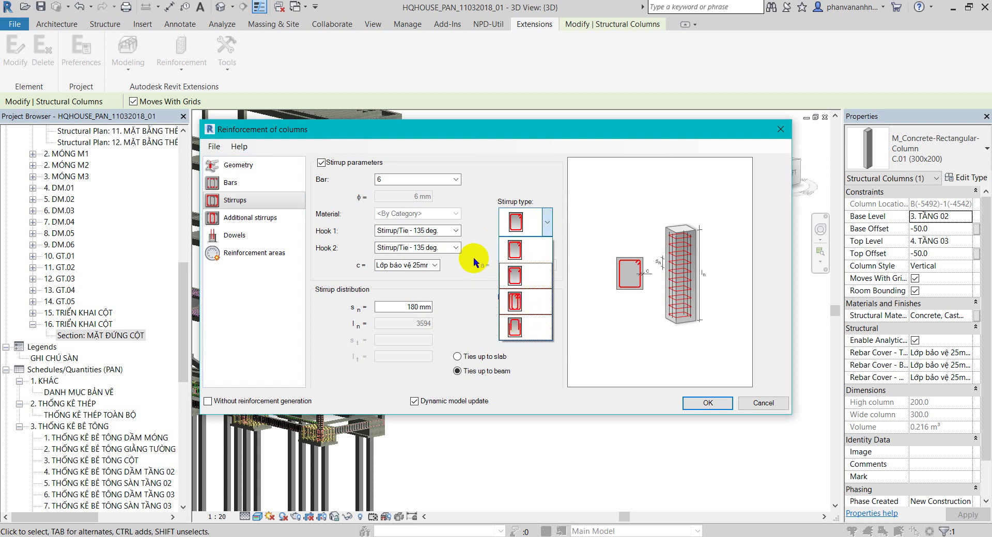
left_click(514, 252)
left_click(546, 319)
left_click(522, 395)
left_click_drag(397, 307, 448, 307)
type("150")
left_click_drag(403, 340, 450, 341)
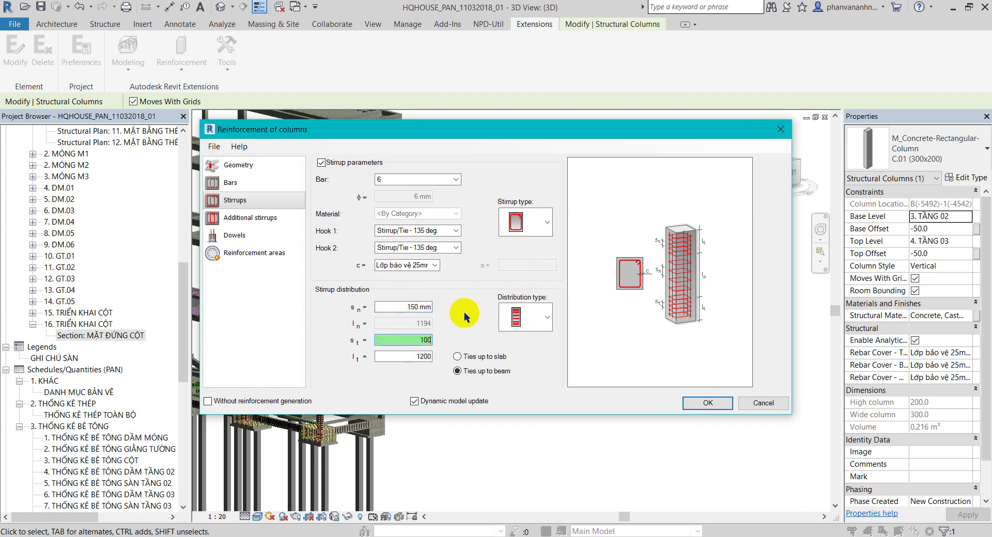
left_click(452, 179)
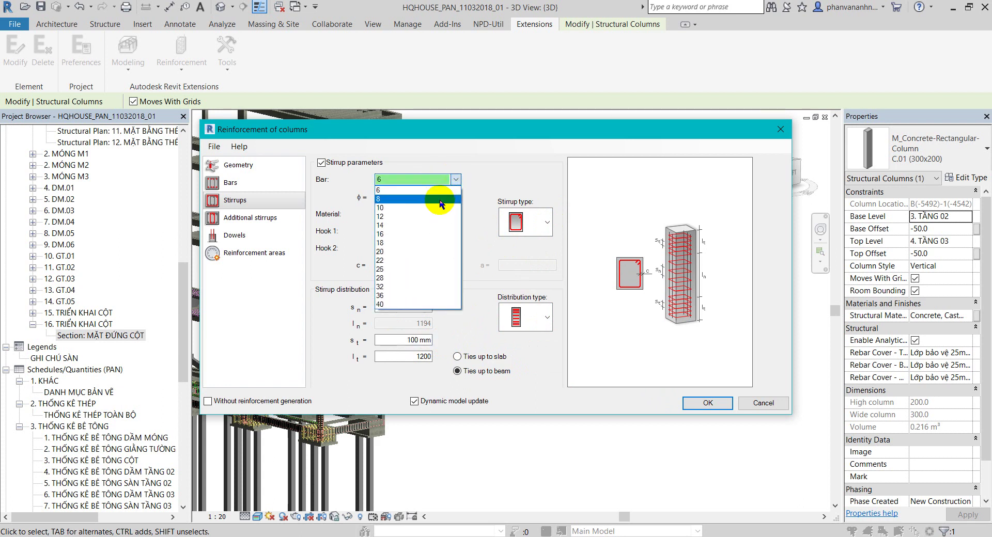
left_click(440, 200)
- Move on to the Dowels page and bring up the dowel type options
left_click(227, 218)
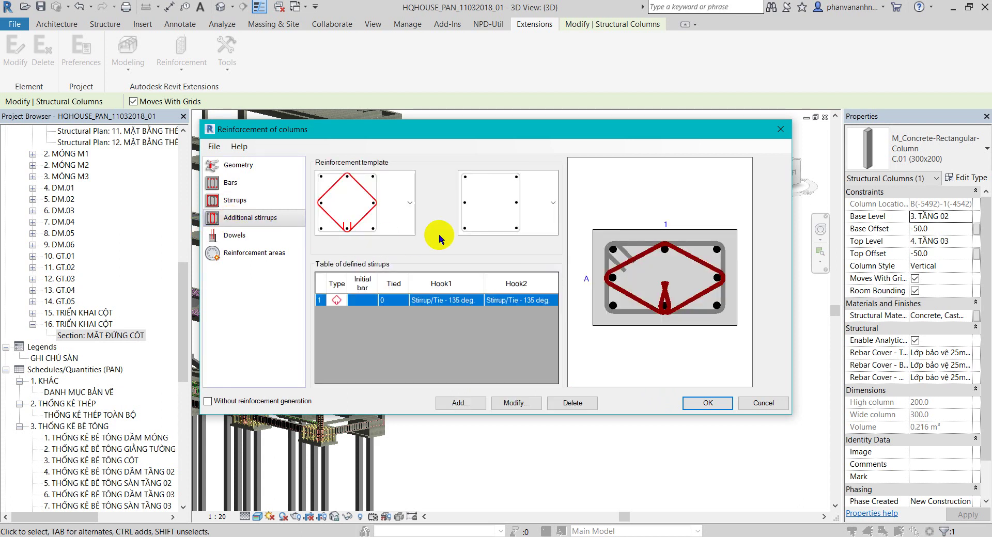
left_click(263, 236)
left_click(549, 195)
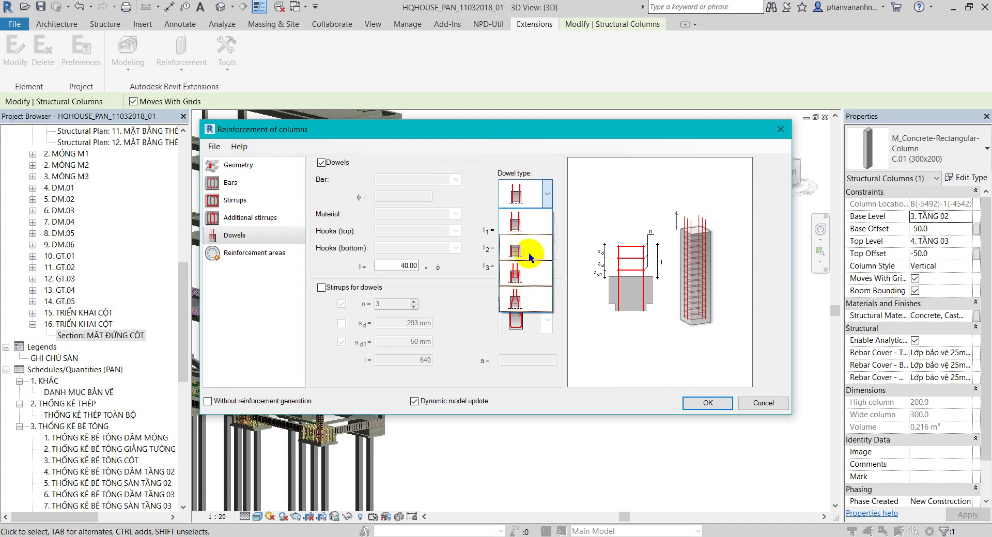
- On the Dowels page, toggle dowels off and back on and browse the dowel type options
left_click(517, 223)
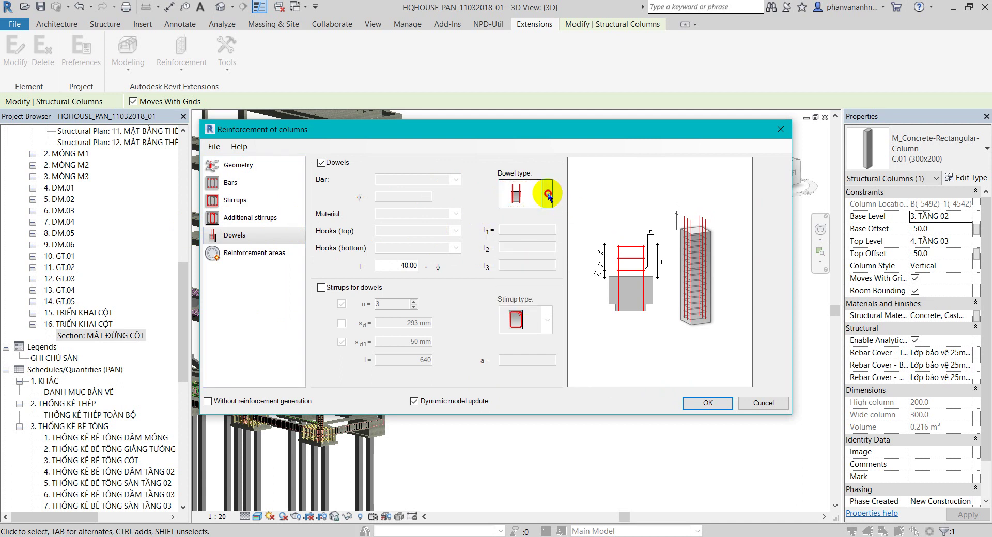
left_click(547, 195)
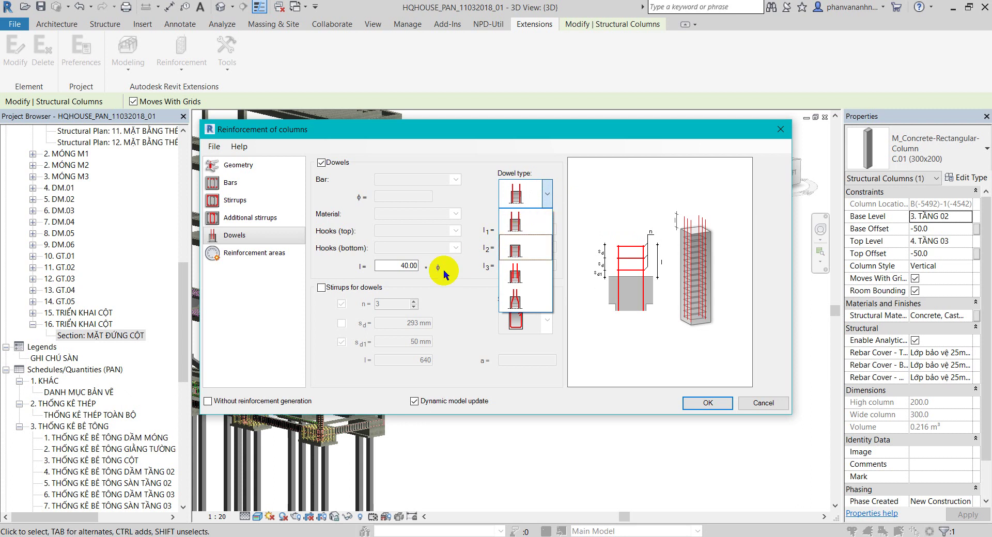
left_click(264, 252)
left_click(263, 244)
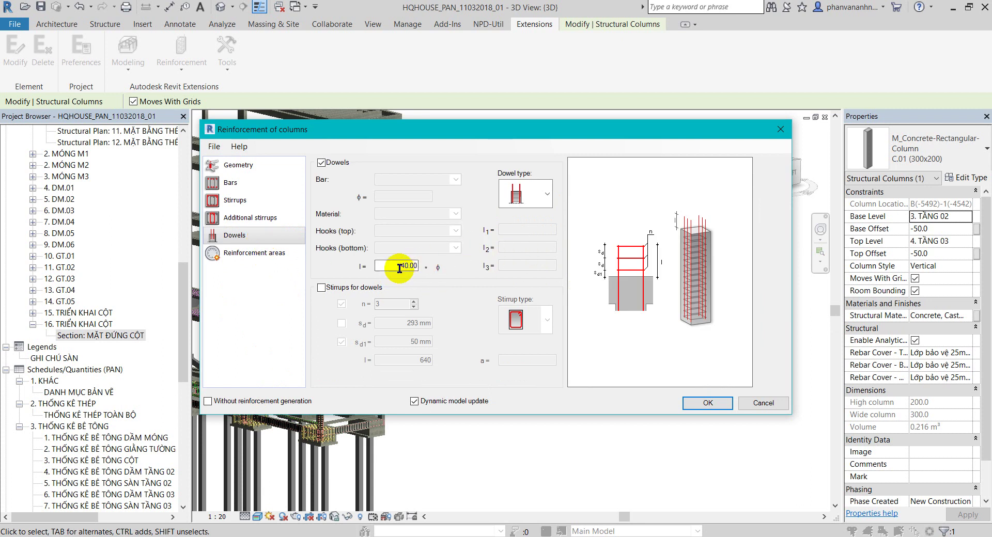
left_click(321, 162)
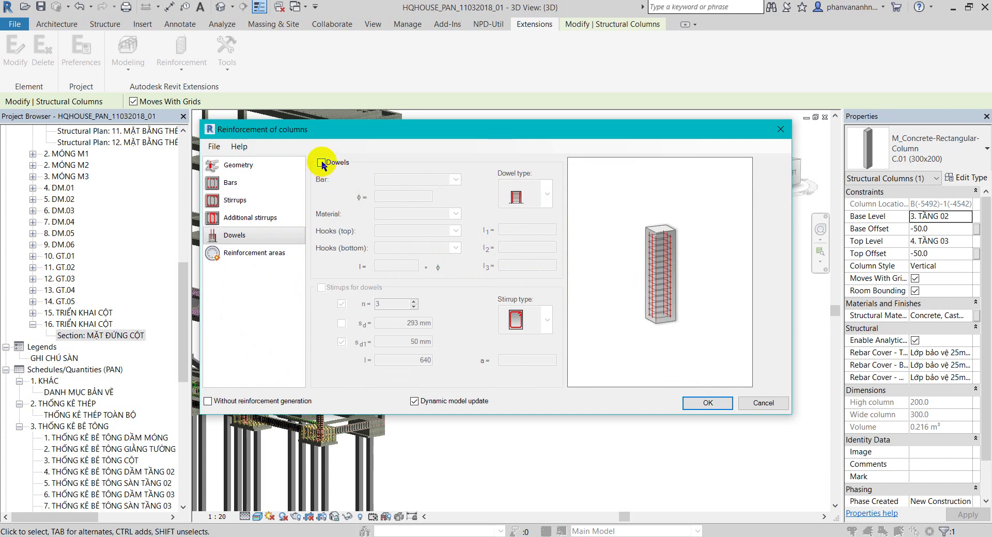
left_click(321, 162)
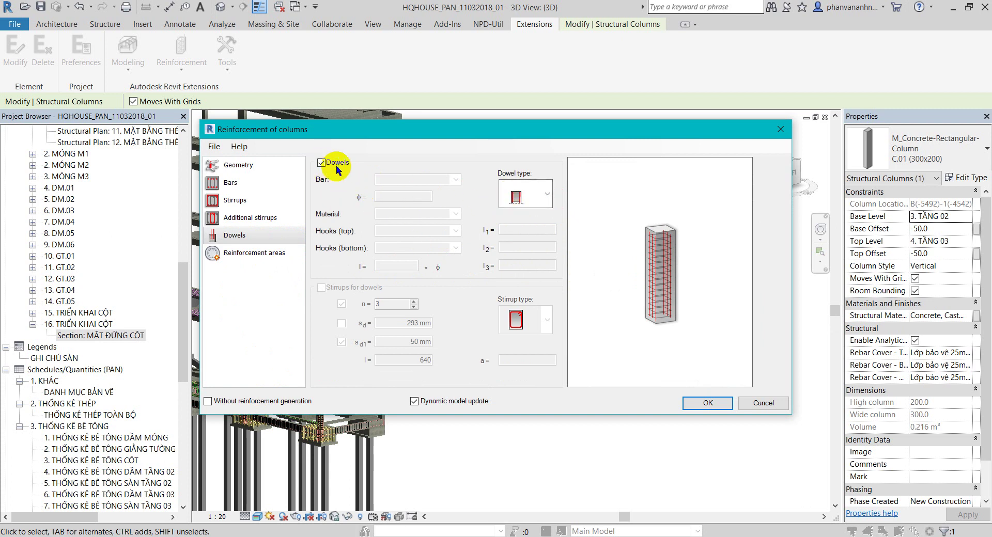
left_click(548, 194)
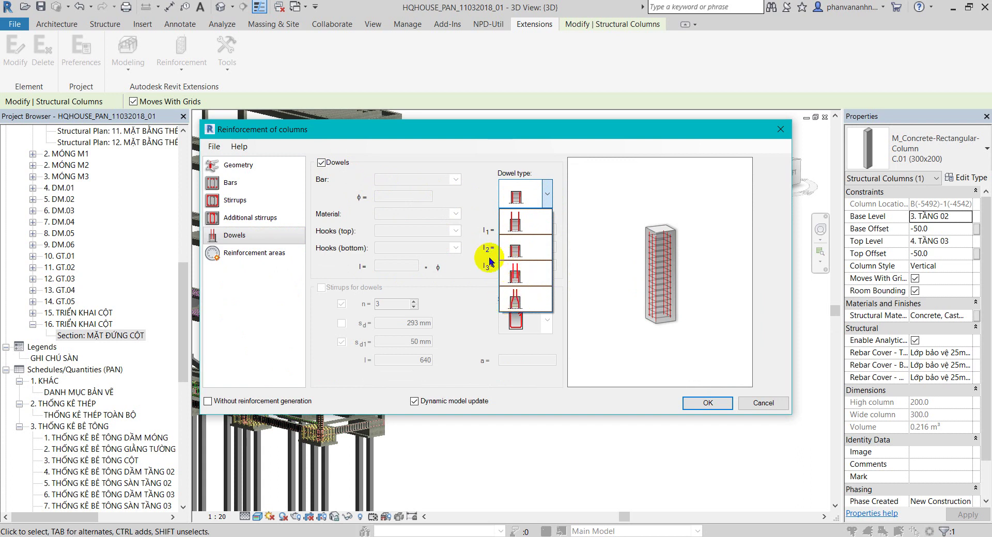
left_click(222, 182)
- Compare the additional stirrups page with the dowel settings and try a different dowel type
left_click(238, 221)
left_click(239, 232)
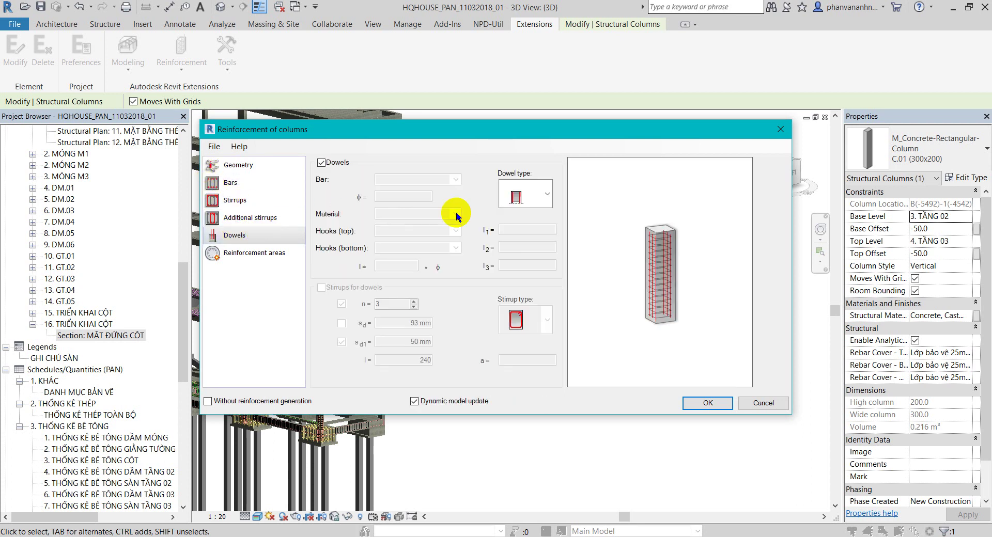
left_click(551, 203)
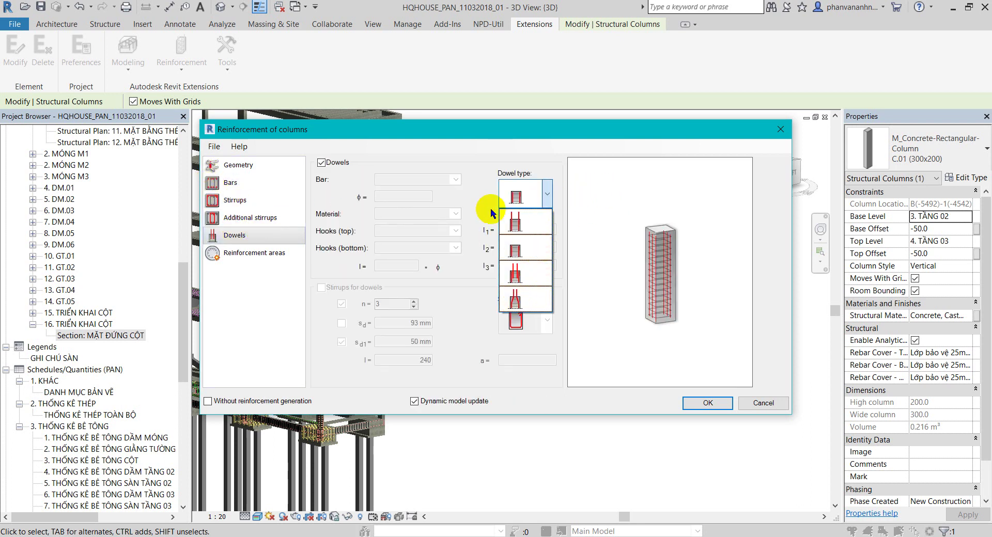
left_click(227, 235)
left_click(239, 217)
left_click(239, 235)
left_click(547, 194)
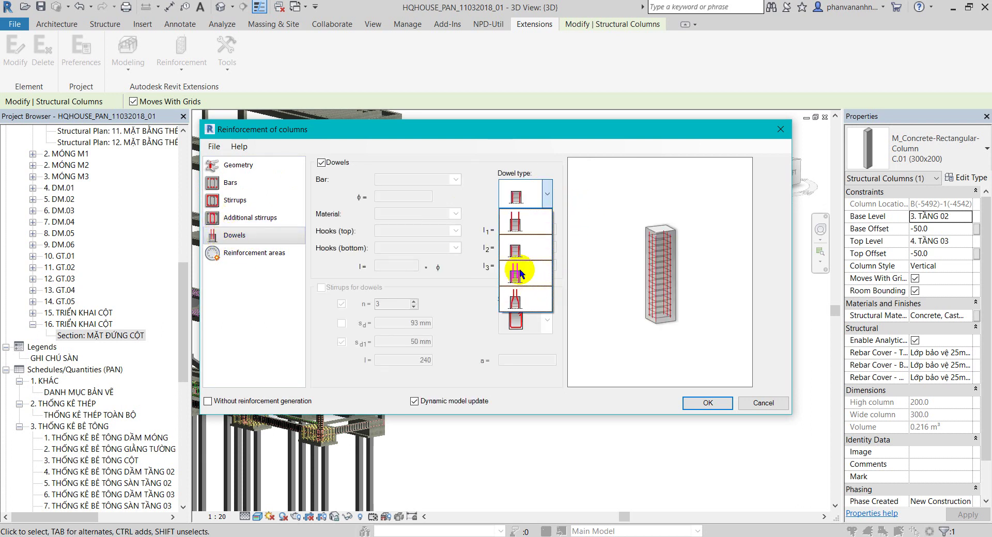
left_click(521, 226)
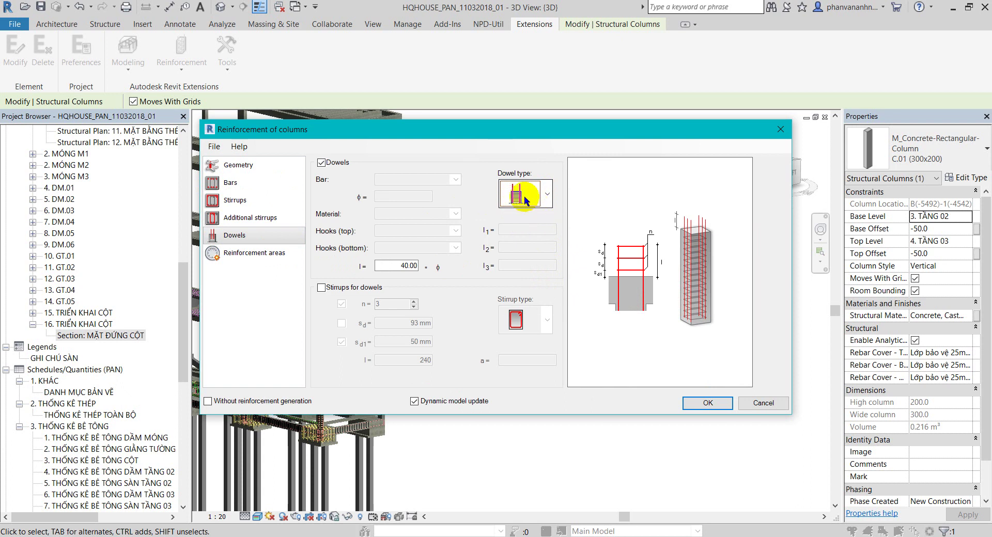
- Keep the dowel length l at 40.00 and choose the third dowel type
double_click(403, 265)
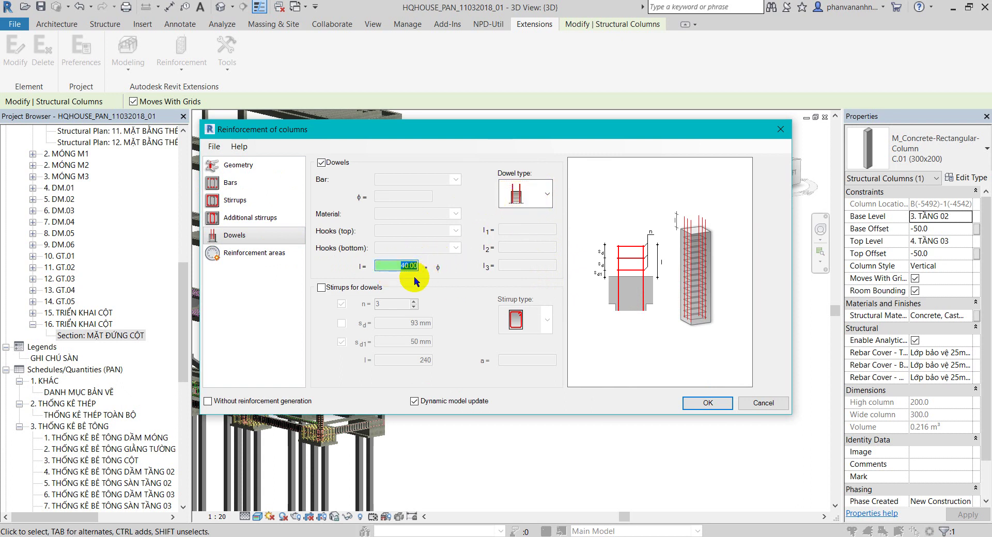
left_click_drag(396, 261, 427, 271)
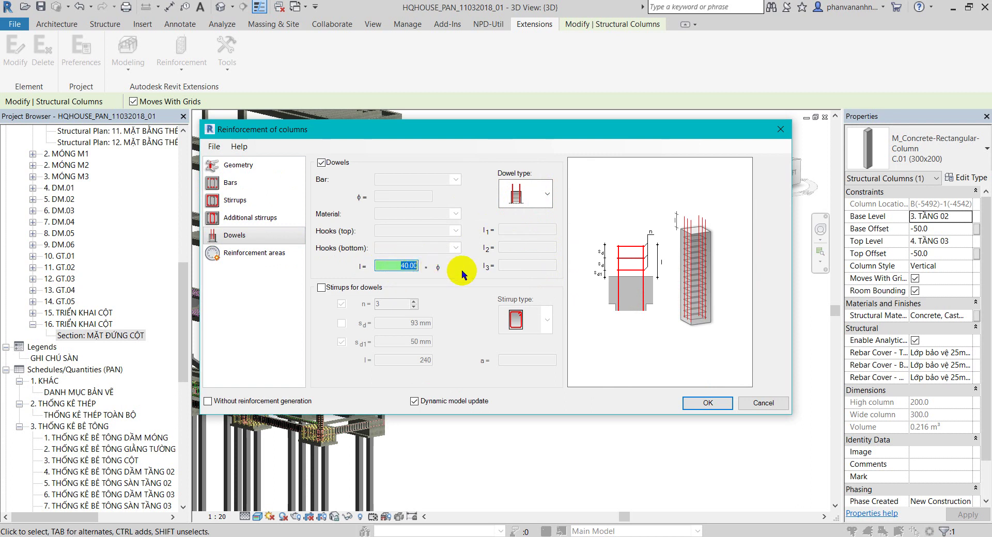
type("40")
left_click(394, 267)
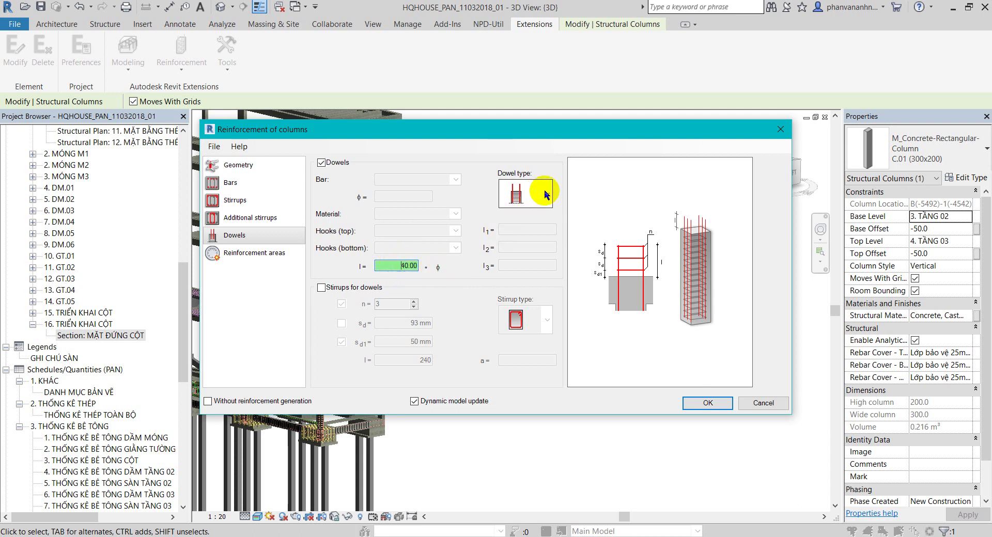
left_click(549, 193)
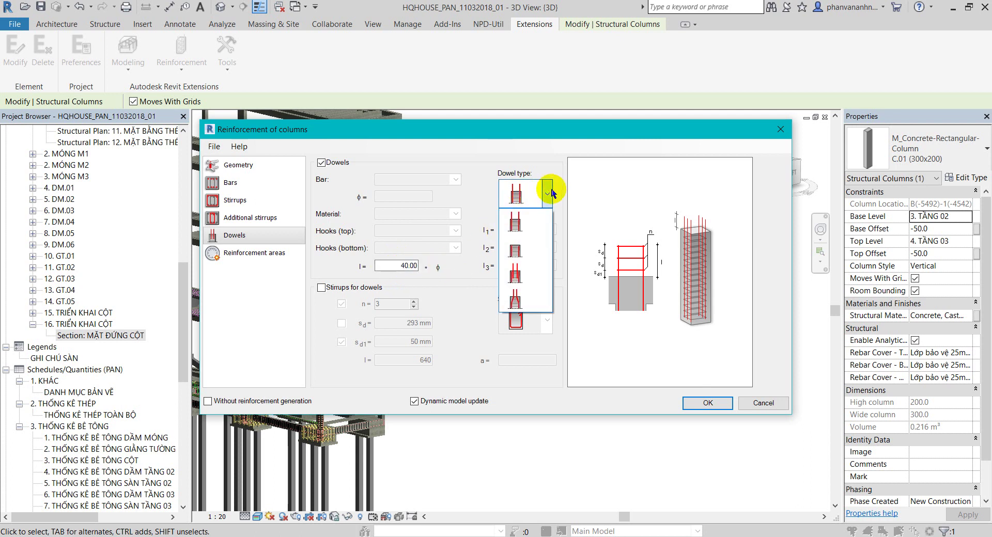
left_click(521, 278)
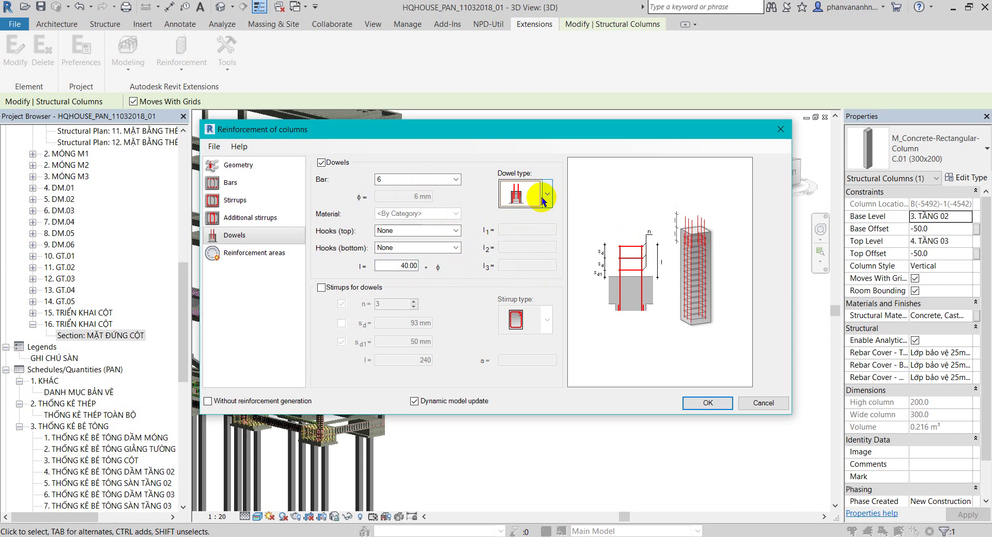
- Switch the dowels to the tapered type and inspect its l3 length value
left_click(545, 194)
left_click(521, 298)
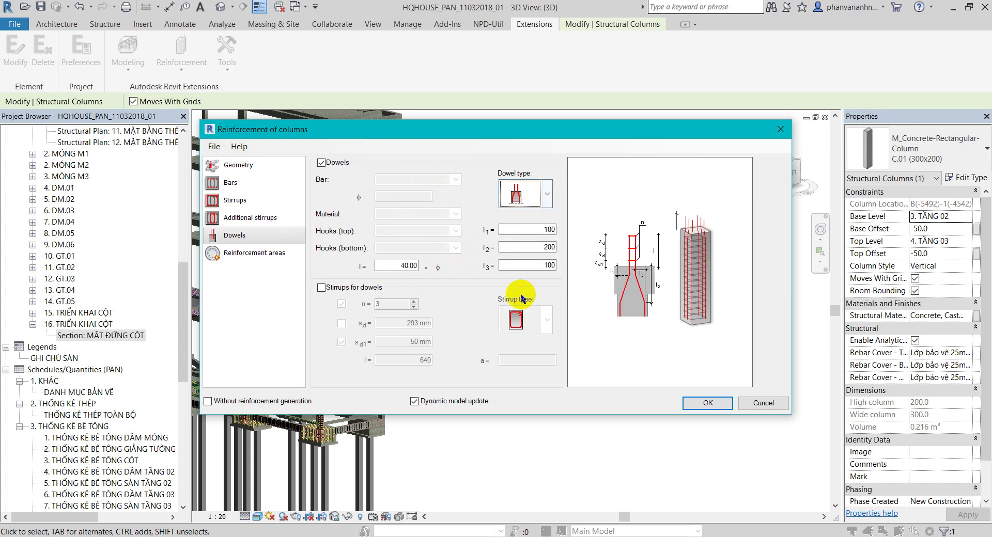
left_click(551, 195)
left_click(519, 195)
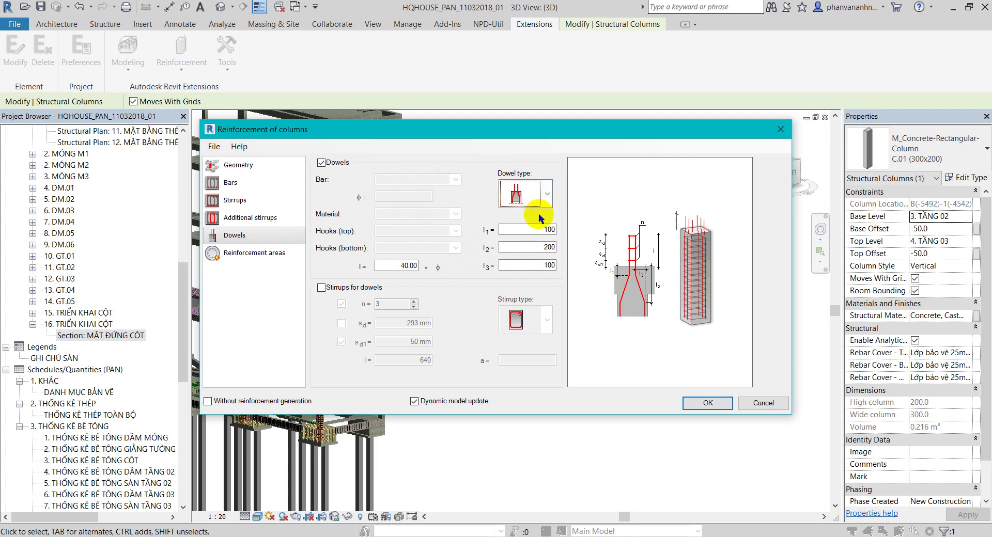
left_click(547, 194)
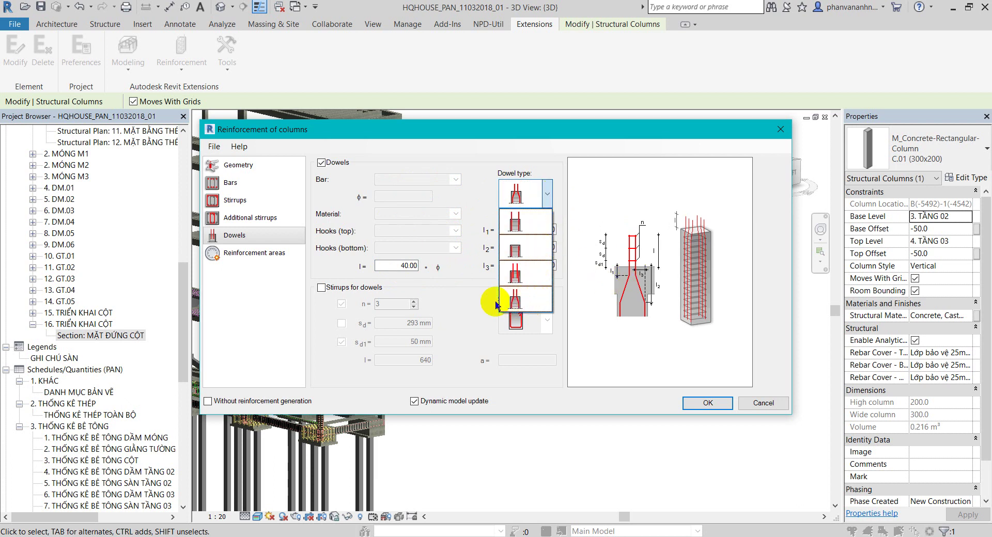
left_click(511, 301)
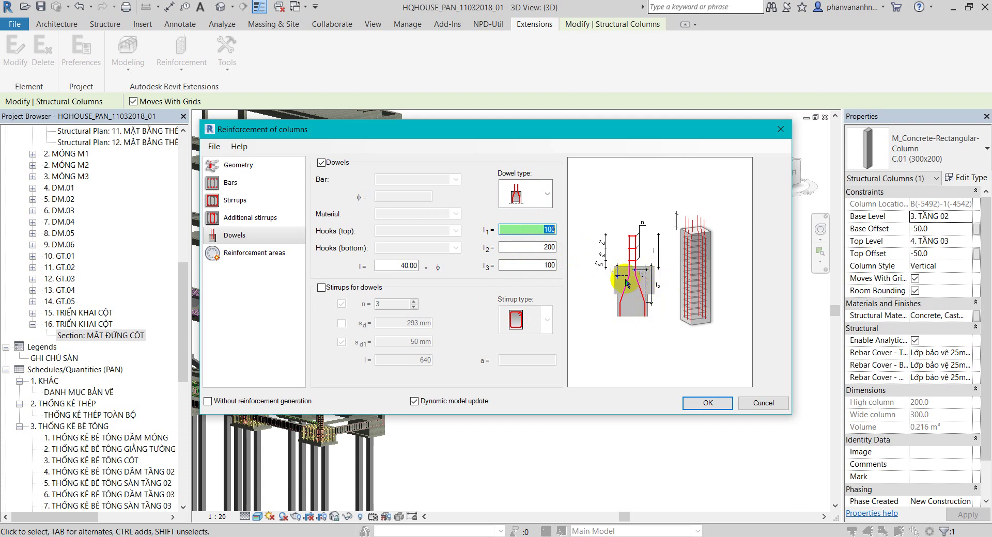
left_click(552, 266)
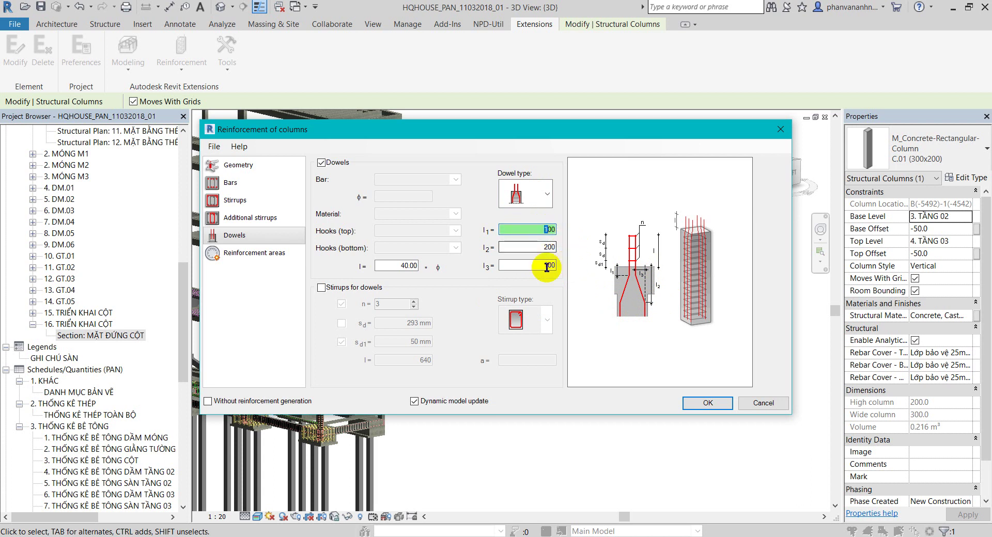
- Return to straight dowels and start saving the reinforcement settings via File > Save
left_click(546, 195)
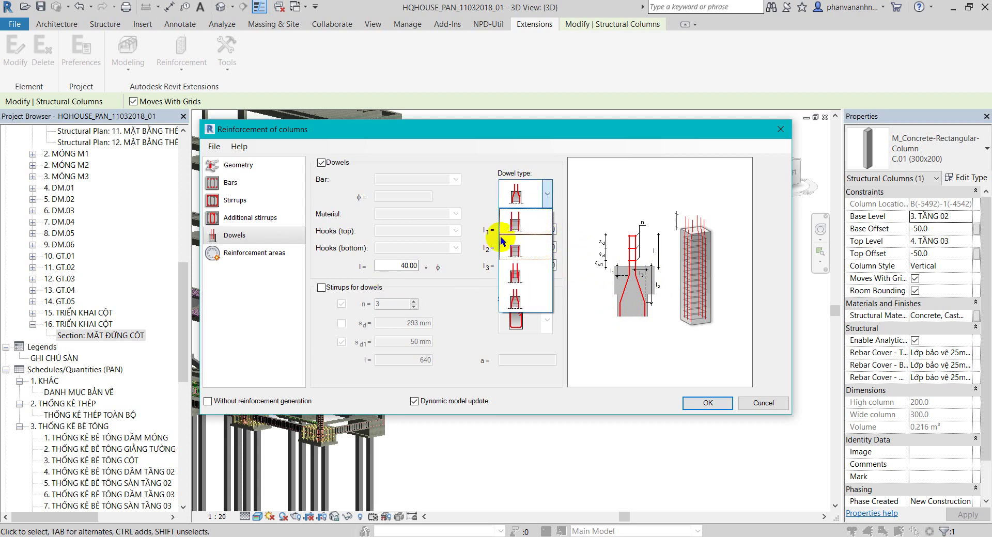
left_click(532, 226)
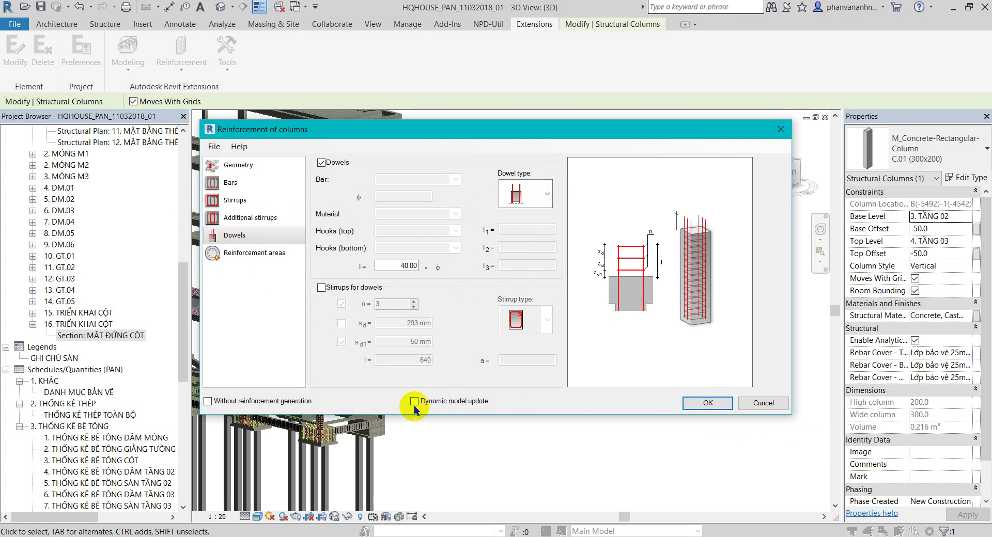
left_click(214, 147)
left_click(228, 171)
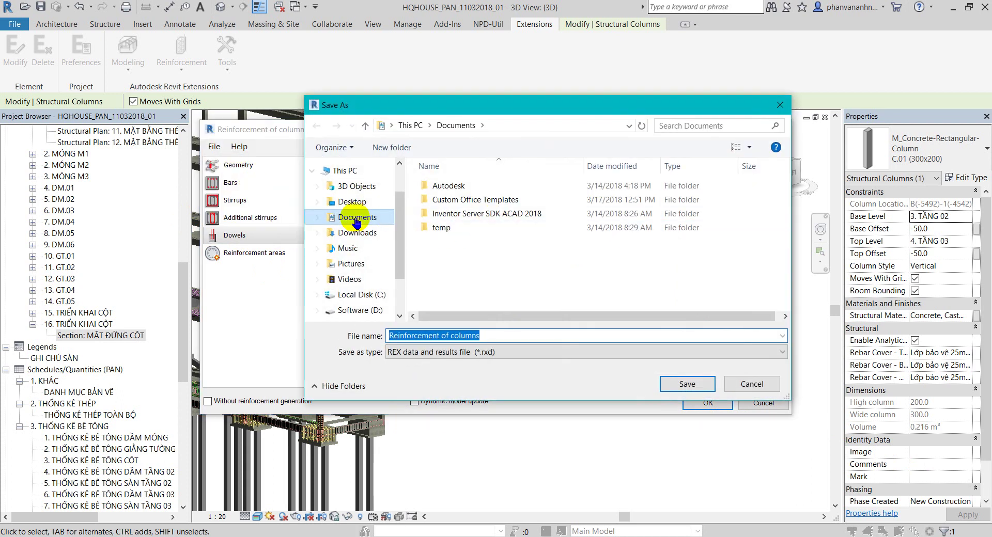
- Save the settings file 'Reinforcement of columns' to the Desktop and generate rebar in column C.01
left_click(350, 203)
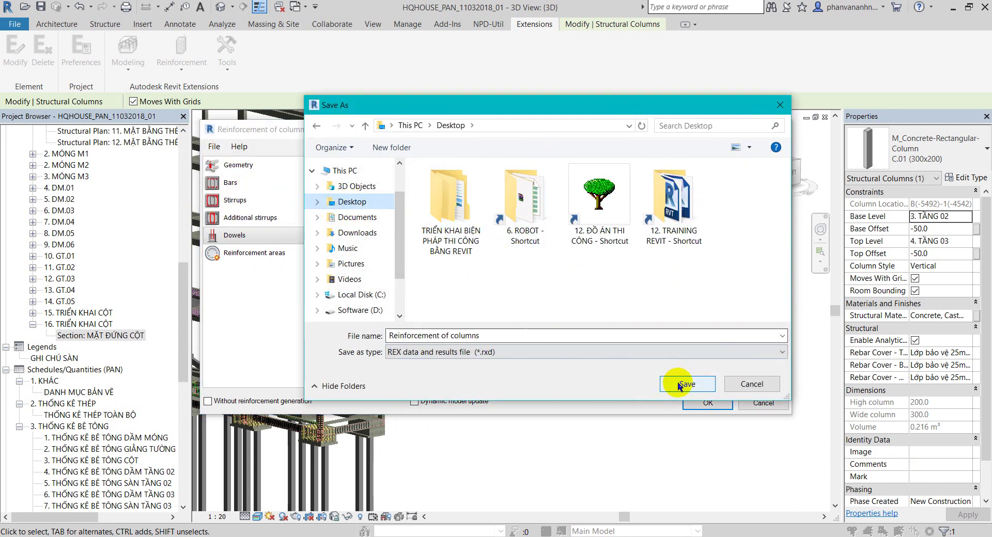
left_click(678, 386)
left_click(709, 407)
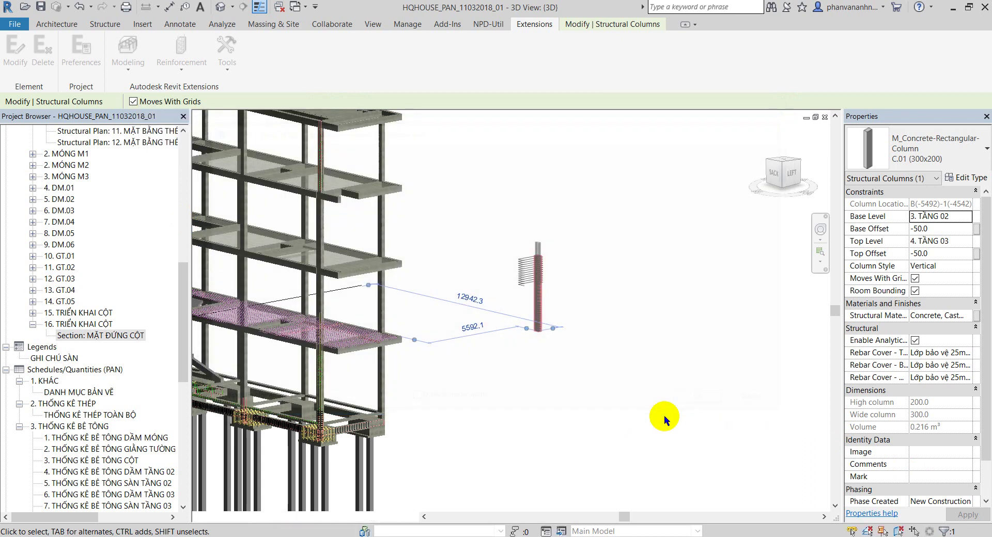
scroll(614, 309, "up", 2)
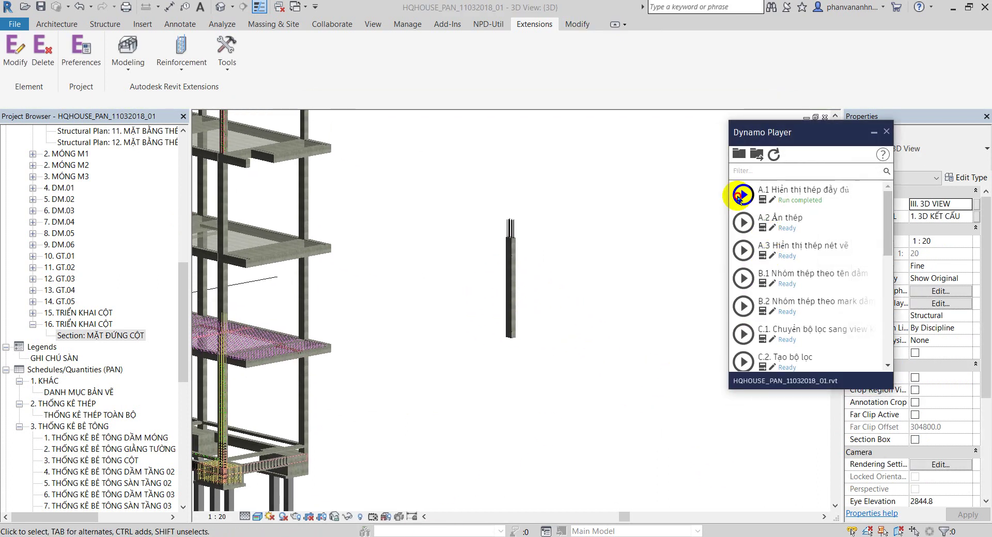
- Close Dynamo Player and zoom and pan around column C.01 to inspect its bars and dowels
left_click(873, 132)
scroll(510, 274, "up", 3)
scroll(557, 290, "up", 2)
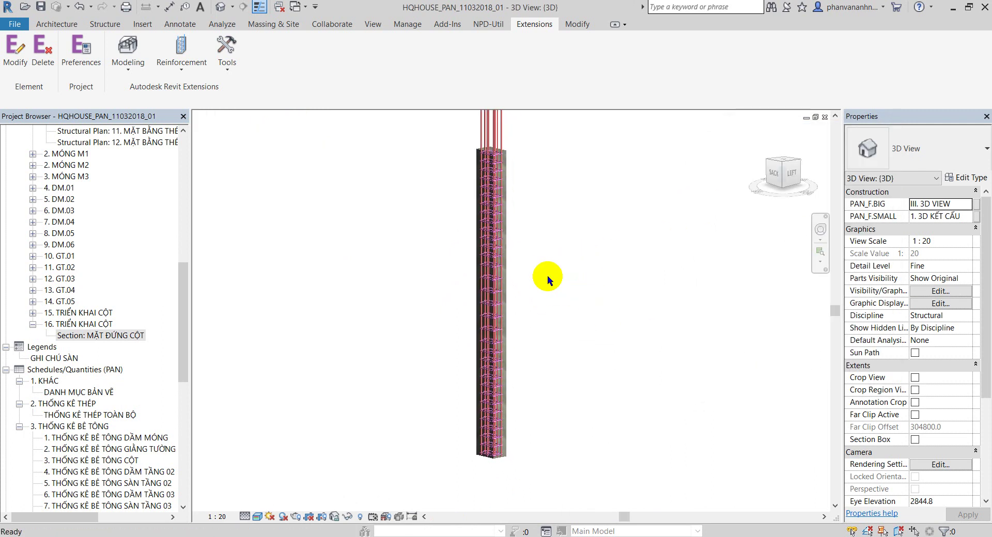
scroll(547, 275, "up", 1)
scroll(515, 243, "down", 1)
scroll(492, 184, "down", 2)
scroll(508, 159, "up", 3)
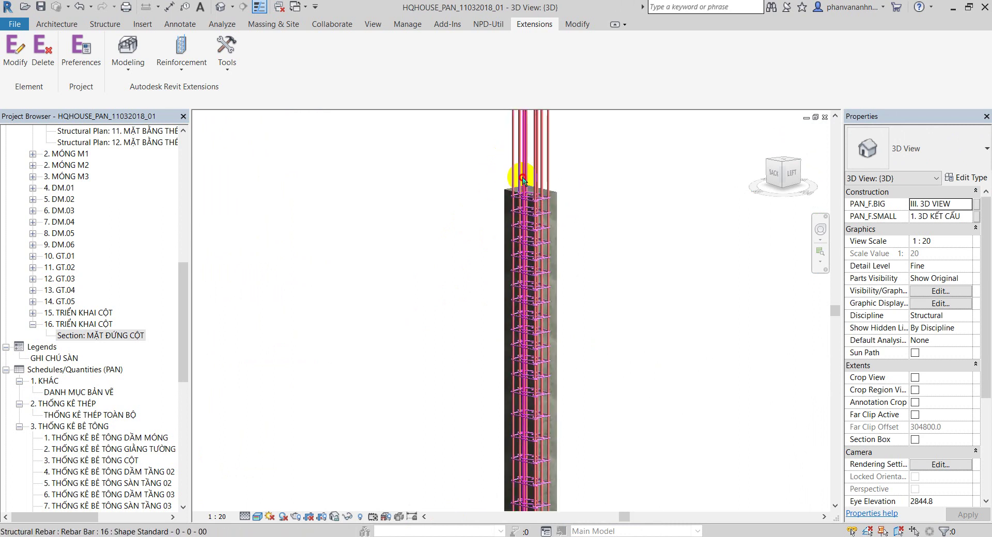
scroll(616, 187, "down", 2)
scroll(559, 227, "down", 2)
scroll(587, 209, "down", 1)
scroll(482, 257, "up", 1)
mouse_move(590, 221)
middle_mouse_down()
mouse_move(520, 285)
mouse_move(600, 253)
middle_mouse_up()
scroll(597, 237, "down", 1)
scroll(611, 332, "up", 1)
scroll(376, 293, "up", 1)
mouse_move(487, 287)
middle_mouse_down()
mouse_move(584, 320)
mouse_move(543, 285)
middle_mouse_up()
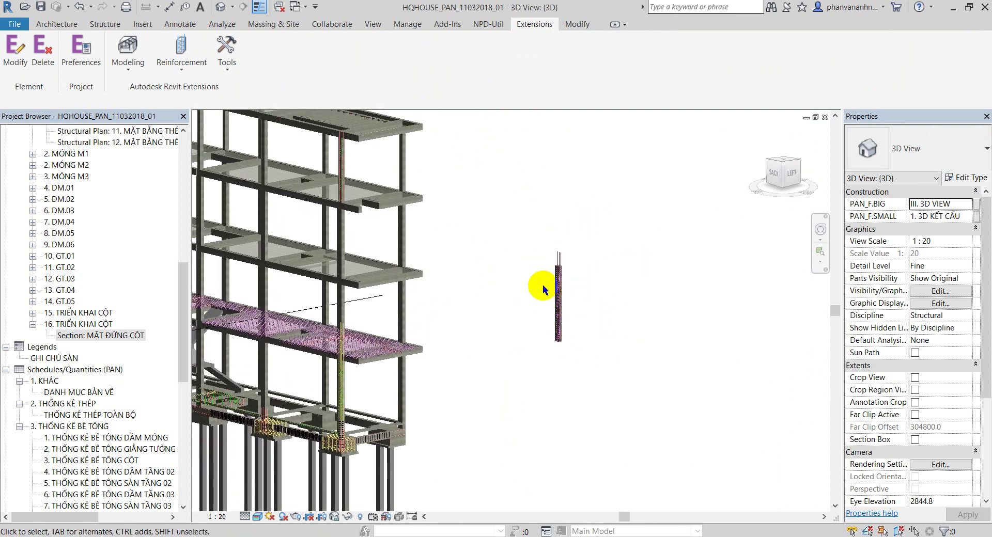
scroll(598, 315, "up", 1)
left_click_drag(630, 339, 559, 166)
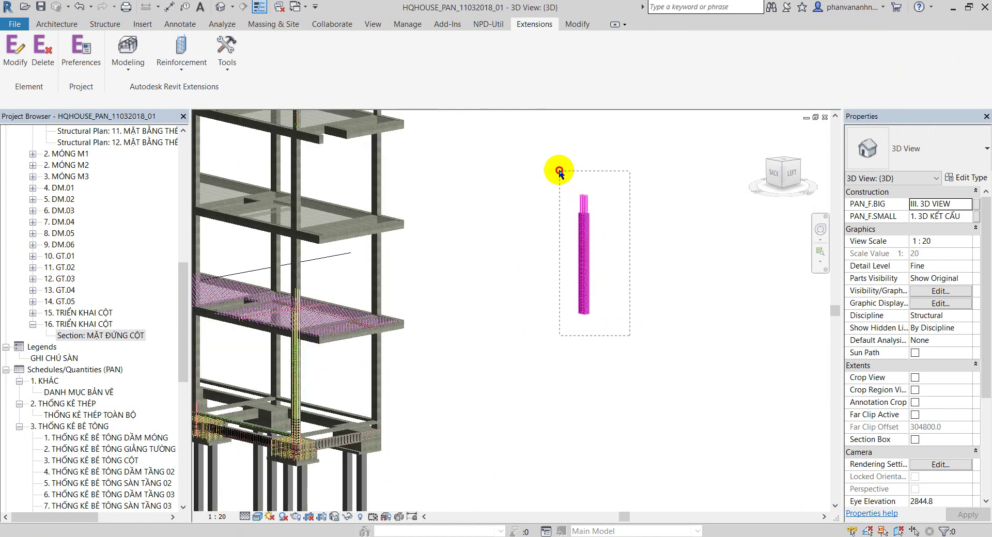
key("Escape")
middle_click_drag(466, 273, 488, 287)
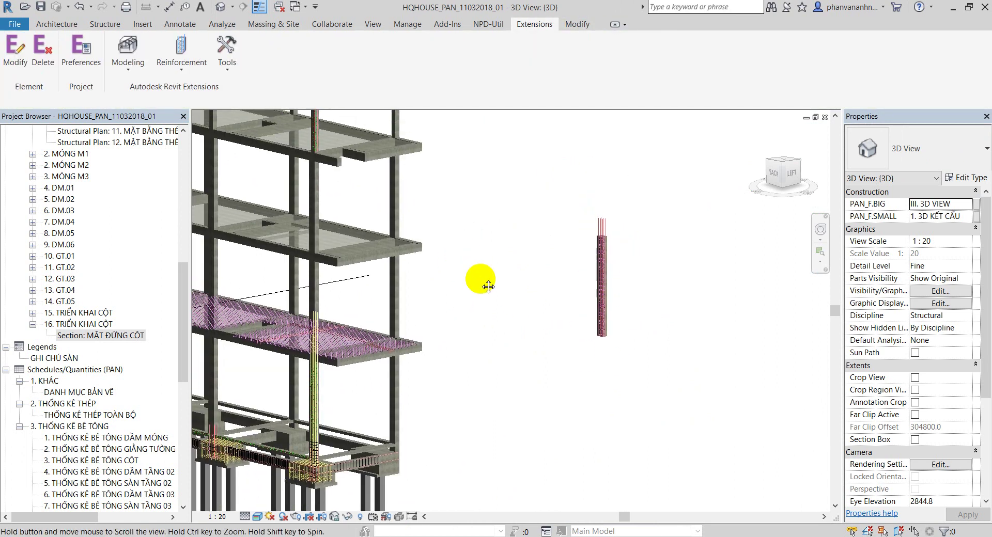
- Select the second column and start Reinforcement of columns from Revit Extensions
left_click(395, 310)
key("Escape")
left_click(395, 300)
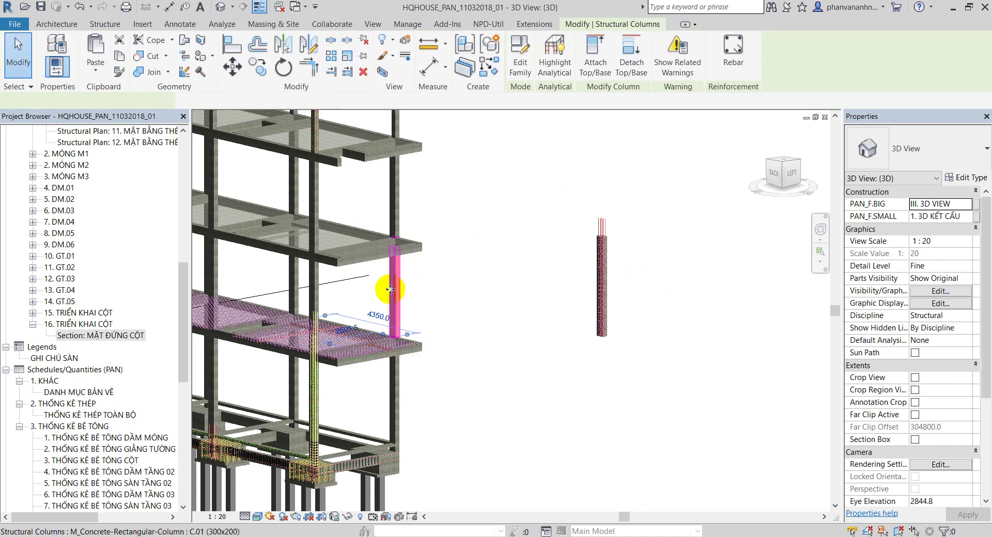
left_click(547, 25)
left_click(181, 49)
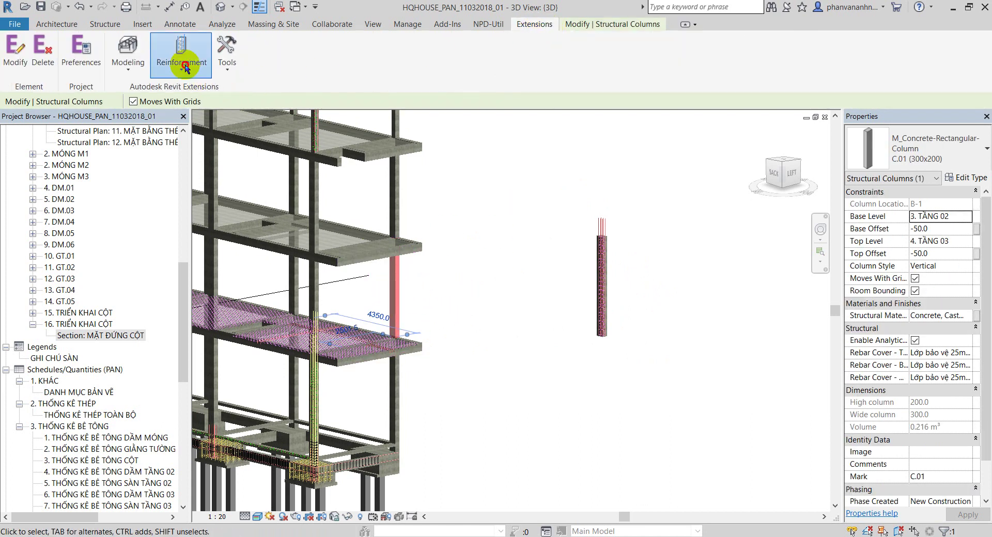
left_click(189, 147)
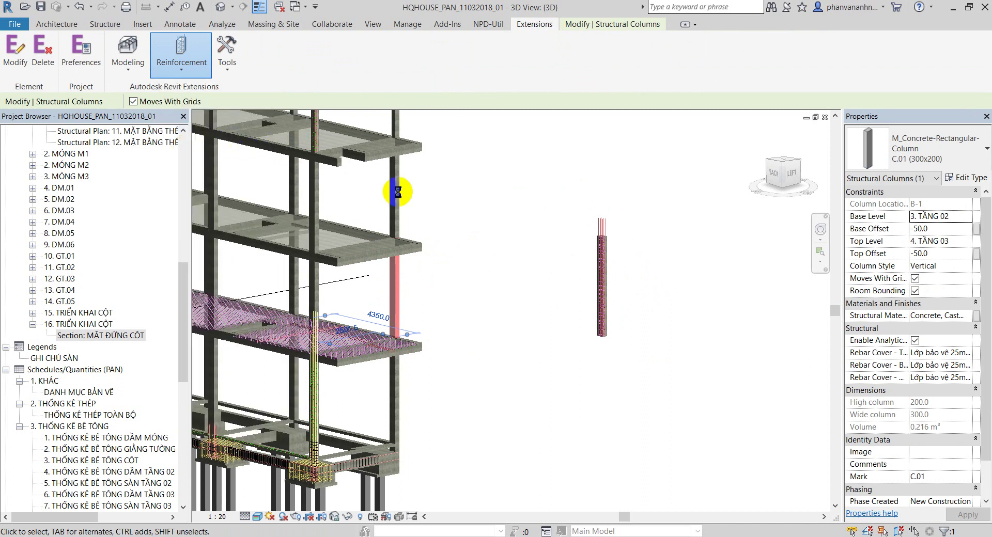
- Load the saved Reinforcement of columns.rxd settings file and accept the geometry adjustment notice
left_click(214, 146)
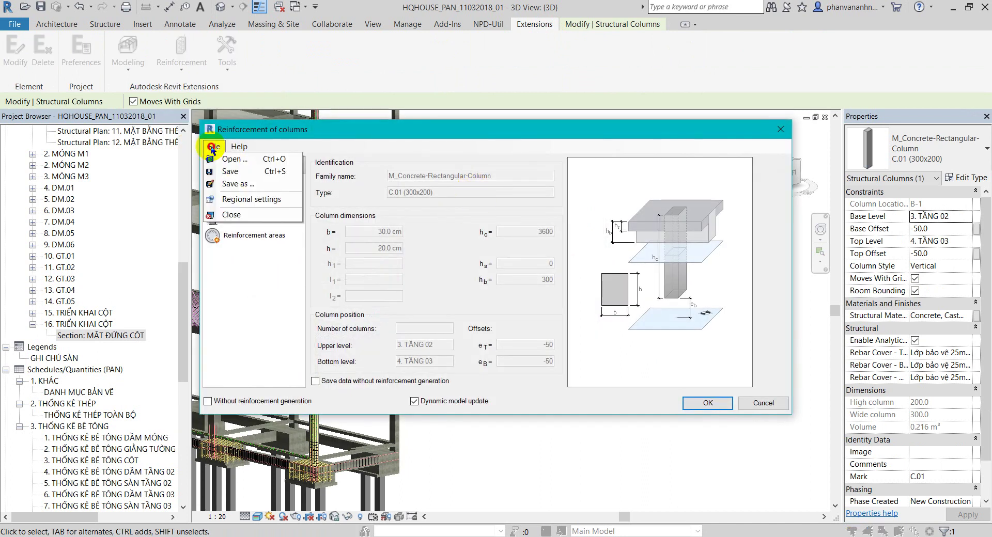
left_click(232, 159)
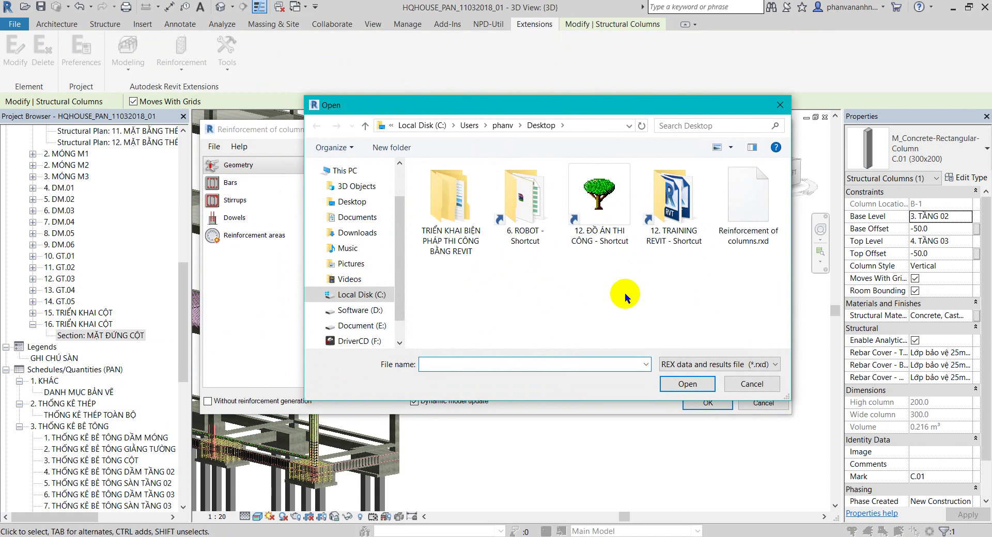
left_click(754, 216)
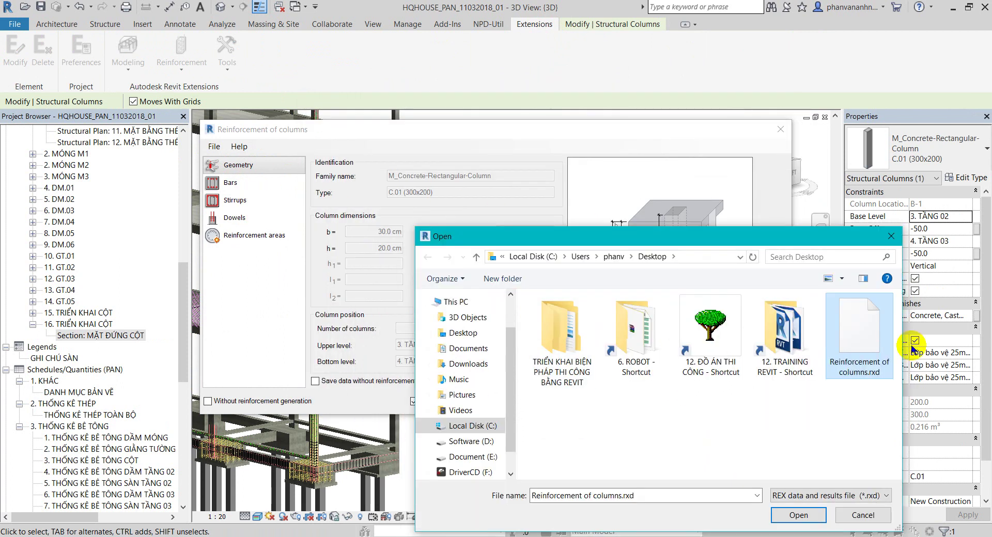
left_click(892, 239)
left_click(238, 182)
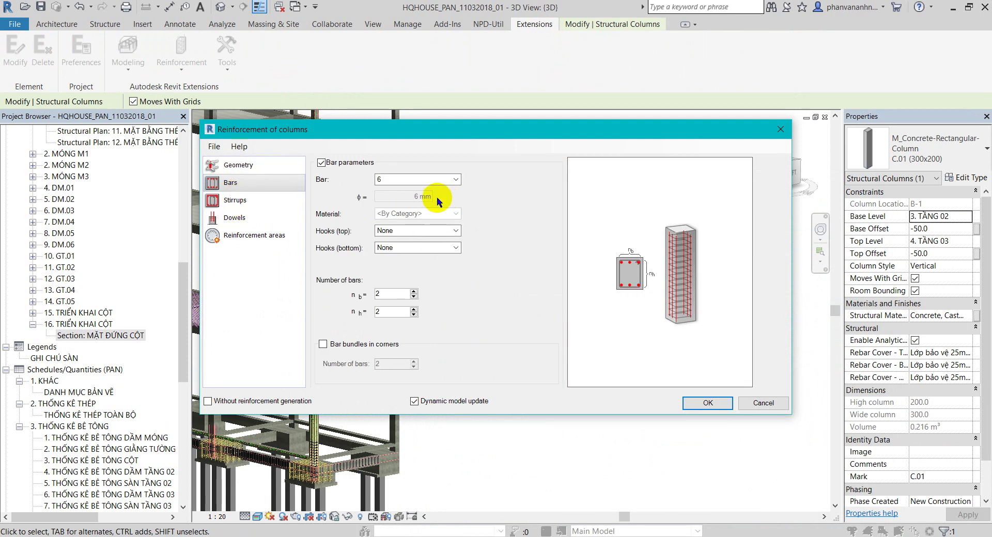
left_click(214, 147)
left_click(223, 157)
left_click(859, 344)
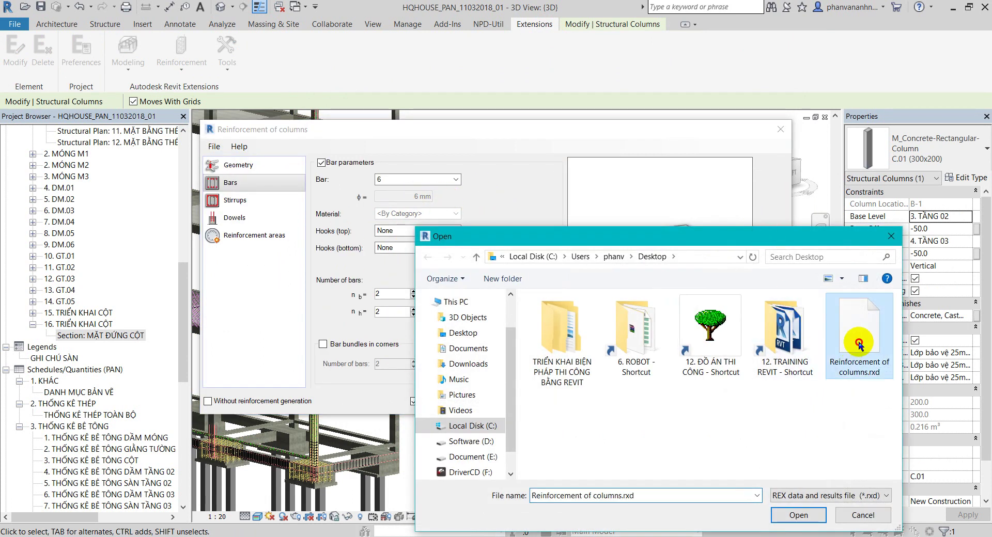
left_click(799, 515)
left_click(587, 308)
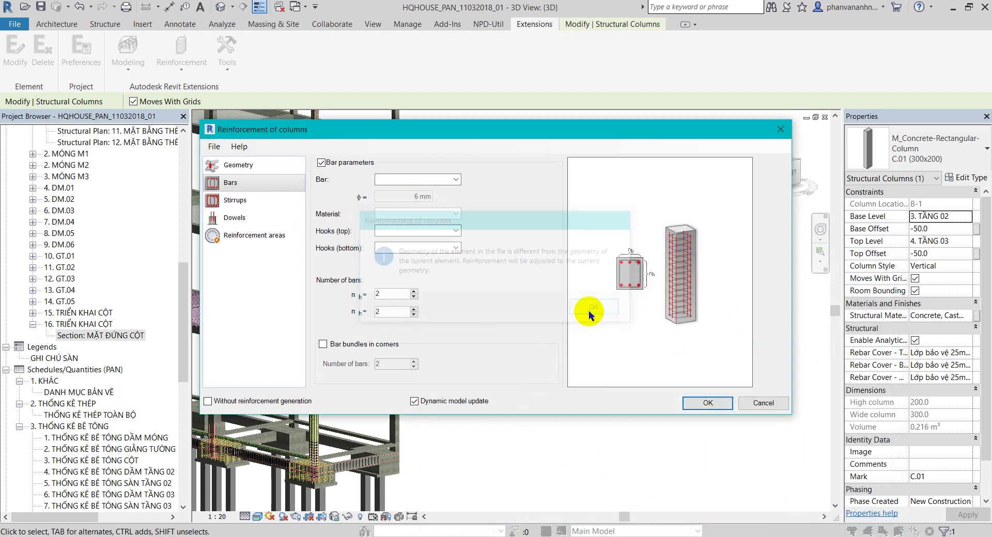
- Review the Bars, Stirrups, Additional stirrups and Dowels pages, then generate the reinforcement
left_click(264, 188)
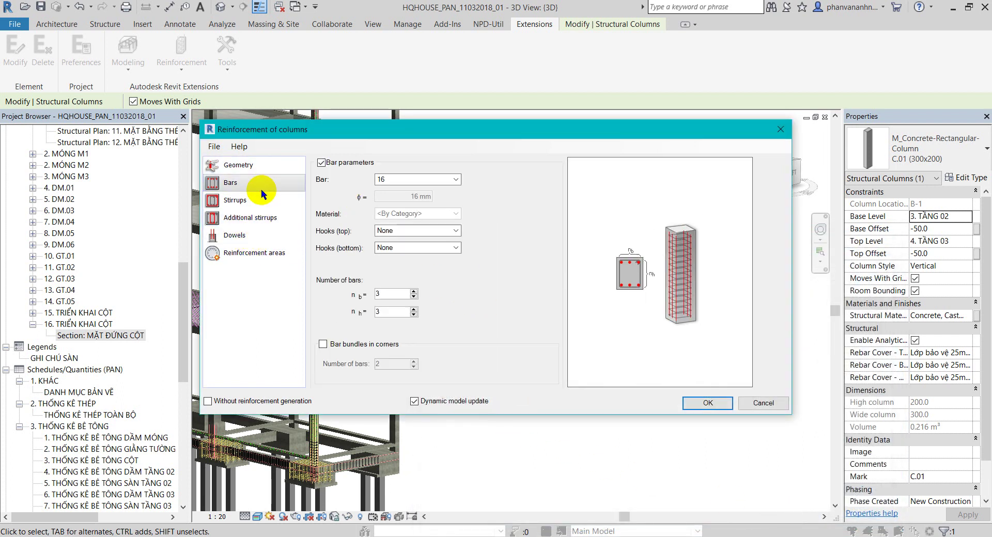
left_click(248, 200)
left_click(250, 218)
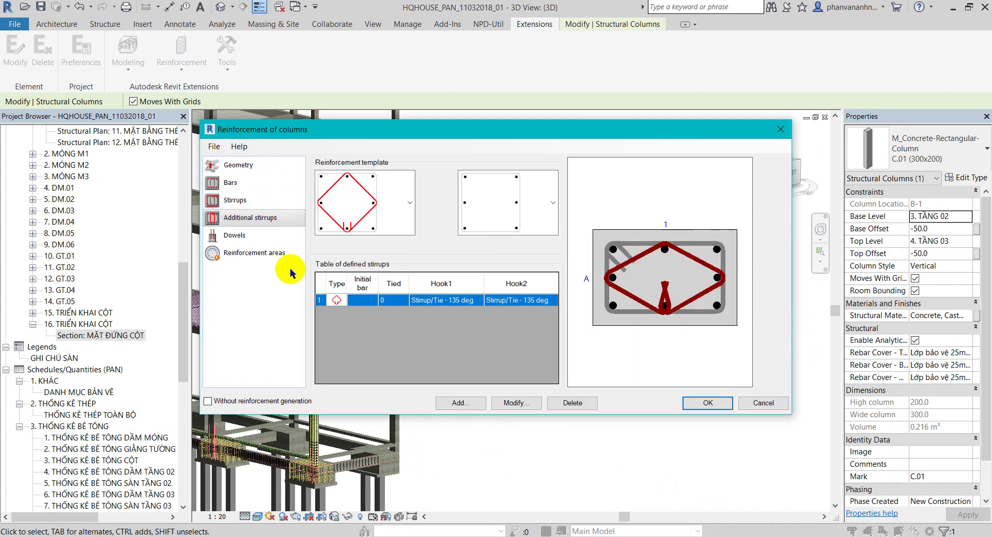
left_click(257, 237)
left_click(235, 200)
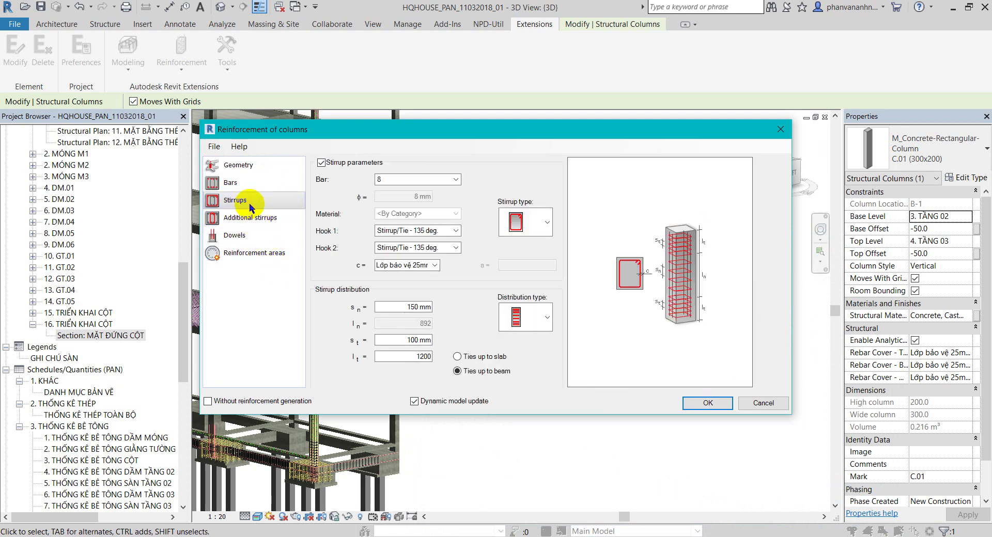
left_click(230, 182)
left_click(717, 407)
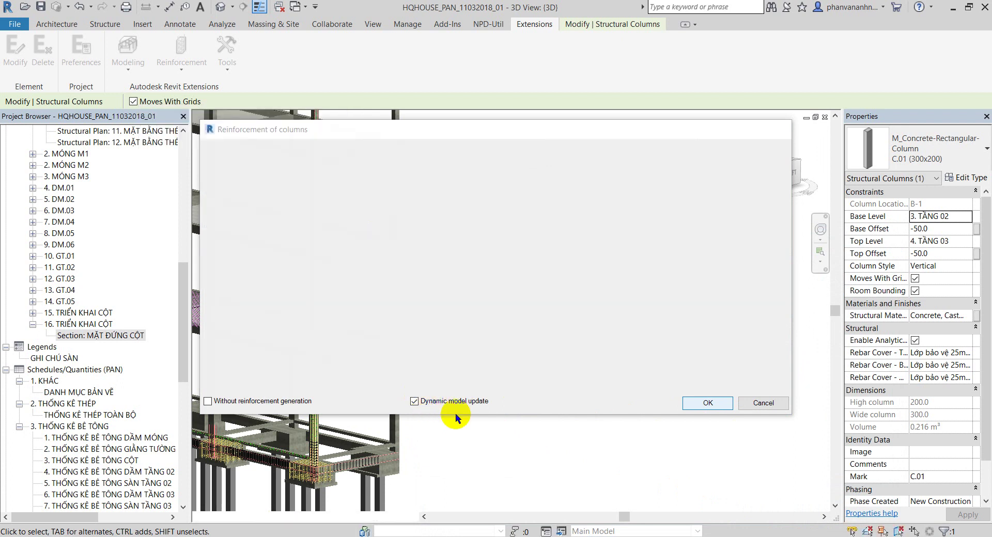
- Zoom and orbit around the building frame to inspect the newly reinforced lone column
scroll(392, 300, "up", 5)
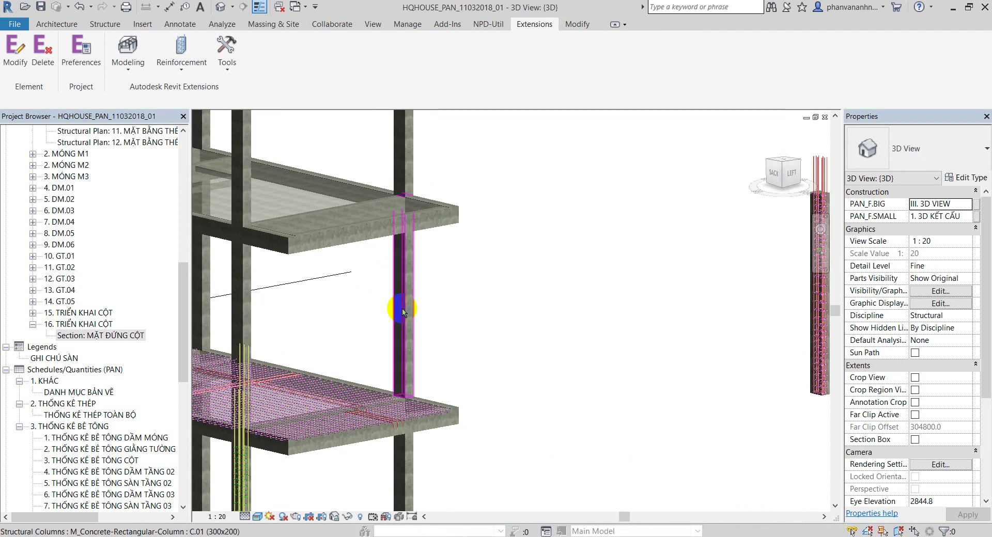
scroll(398, 303, "down", 3)
scroll(537, 327, "down", 2)
mouse_move(538, 328)
middle_mouse_down()
mouse_move(554, 305)
mouse_move(418, 251)
middle_mouse_up()
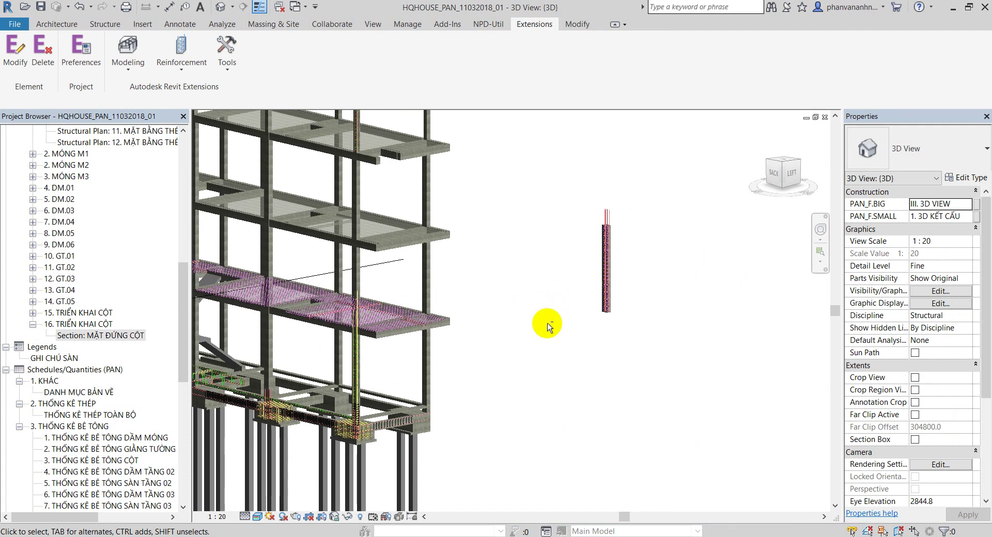
scroll(417, 252, "up", 2)
scroll(465, 314, "up", 2)
scroll(394, 332, "up", 2)
scroll(388, 357, "up", 2)
scroll(388, 357, "down", 3)
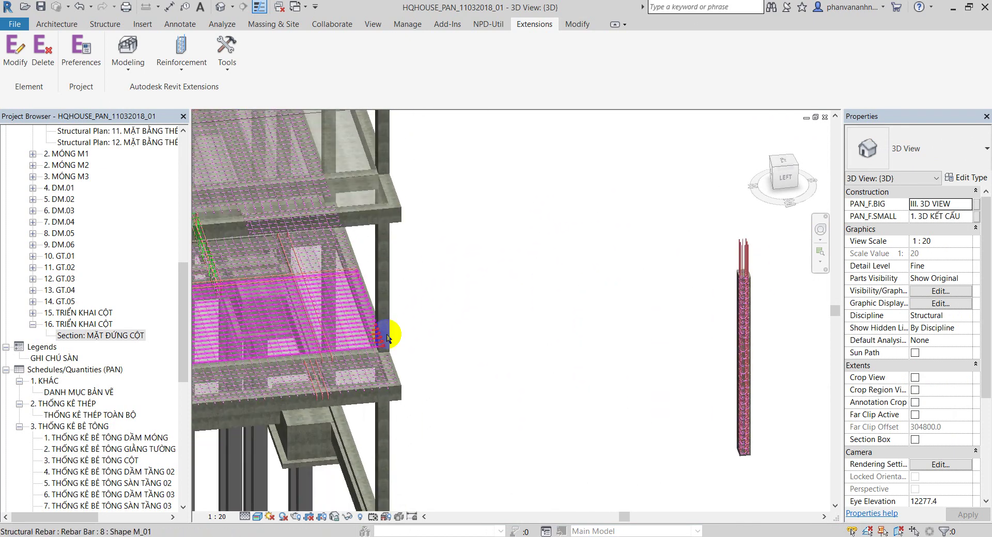
mouse_move(454, 349)
middle_mouse_down("shift")
mouse_move(687, 436)
mouse_move(543, 305)
middle_mouse_up("shift")
left_click_drag(523, 196, 562, 357)
left_click(562, 355)
mouse_move(559, 355)
middle_mouse_down("shift")
mouse_move(513, 385)
mouse_move(431, 319)
middle_mouse_up("shift")
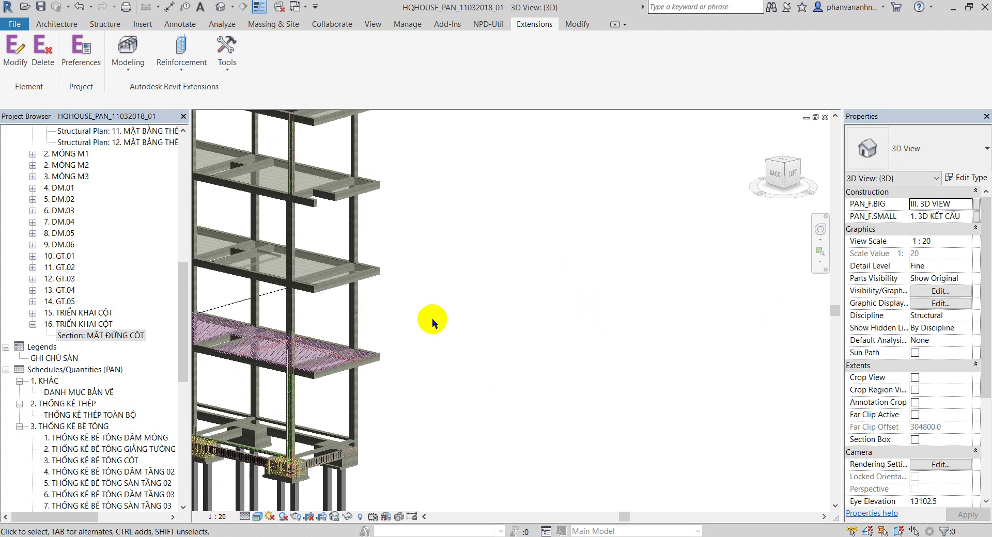
scroll(432, 318, "up", 3)
mouse_move(516, 328)
middle_mouse_down()
mouse_move(425, 304)
mouse_move(462, 329)
mouse_move(457, 283)
middle_mouse_up()
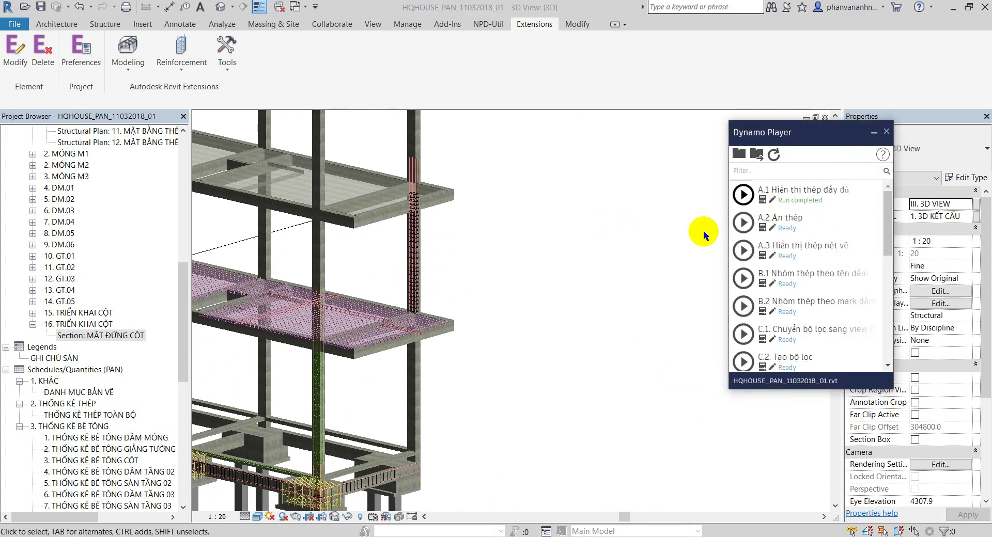
- Close Dynamo Player and rotate the model to check the column rebar against the floor slab
left_click(878, 133)
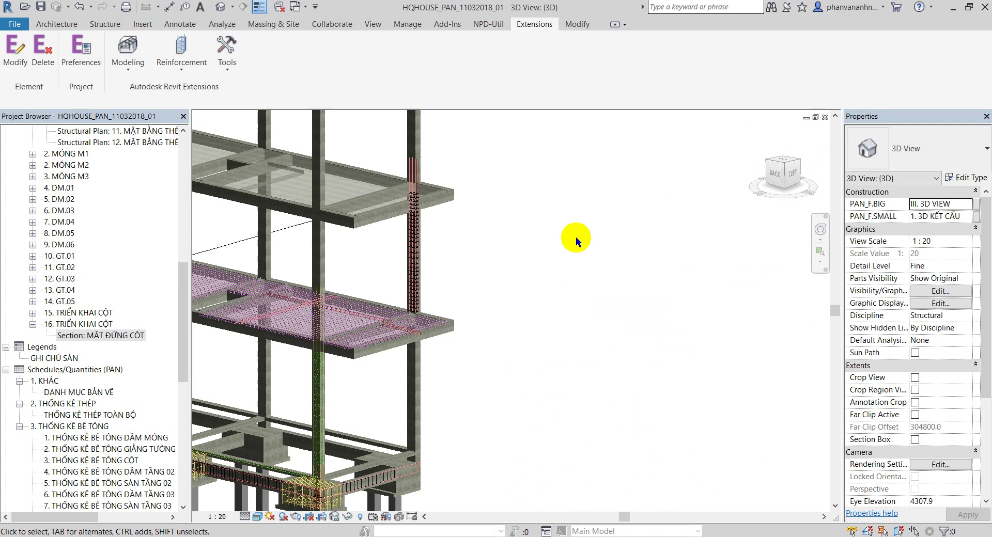
scroll(406, 249, "up", 3)
scroll(544, 309, "up", 2)
mouse_move(544, 309)
middle_mouse_down("shift")
mouse_move(554, 353)
mouse_move(475, 371)
middle_mouse_up("shift")
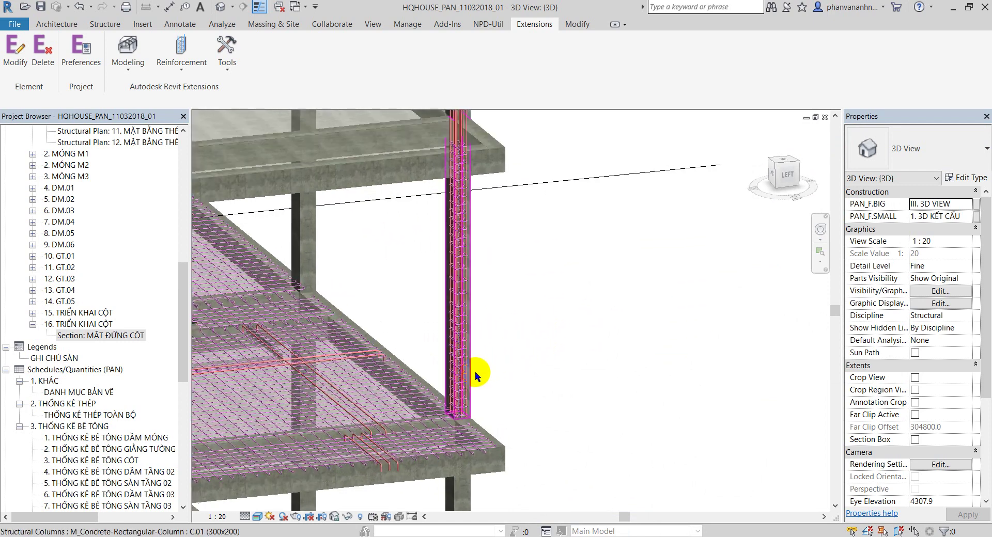
scroll(490, 314, "up", 2)
scroll(455, 336, "up", 2)
scroll(422, 349, "up", 2)
scroll(421, 349, "down", 2)
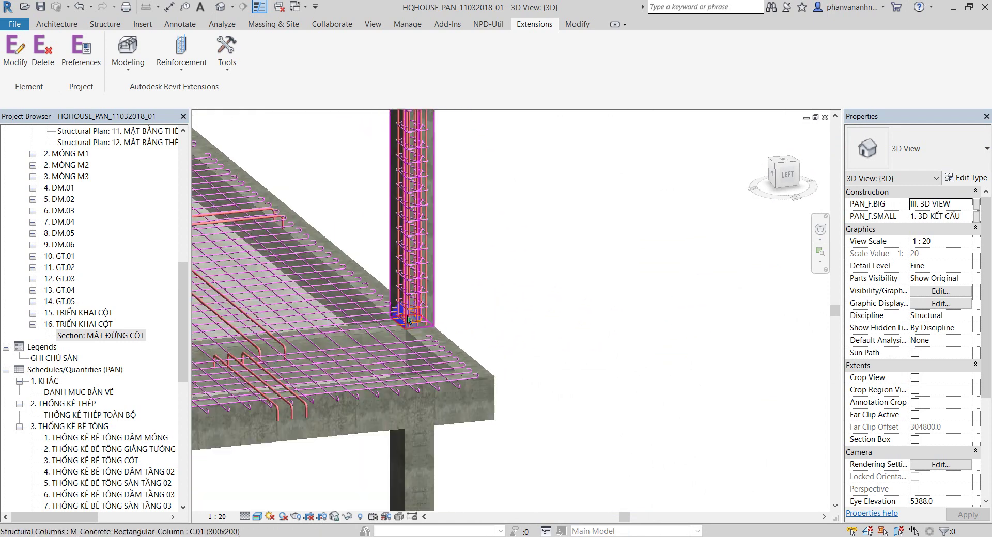
scroll(439, 331, "up", 2)
scroll(447, 325, "up", 2)
scroll(352, 289, "down", 2)
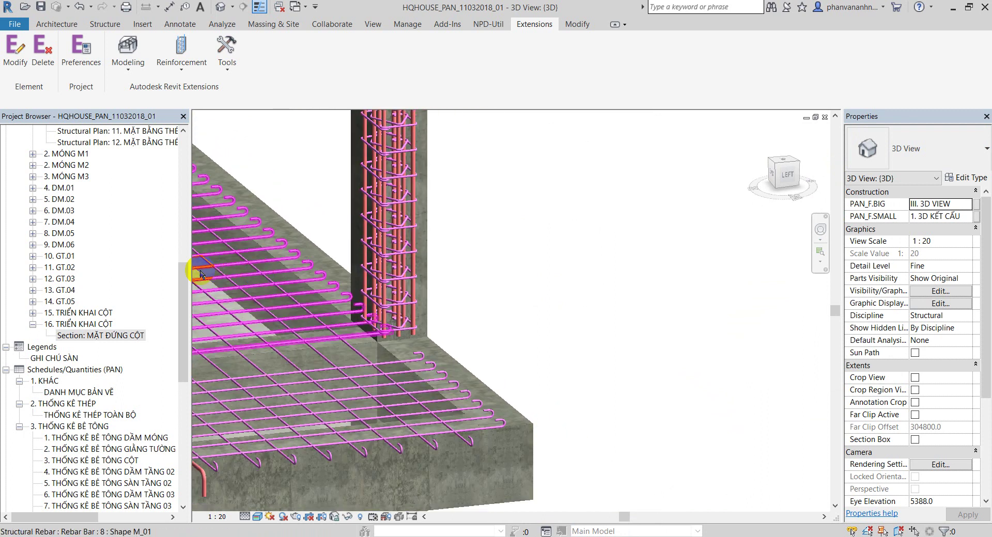
- Open the MẶT ĐỨNG CỘT section view and hide its crop boundary
double_click(103, 335)
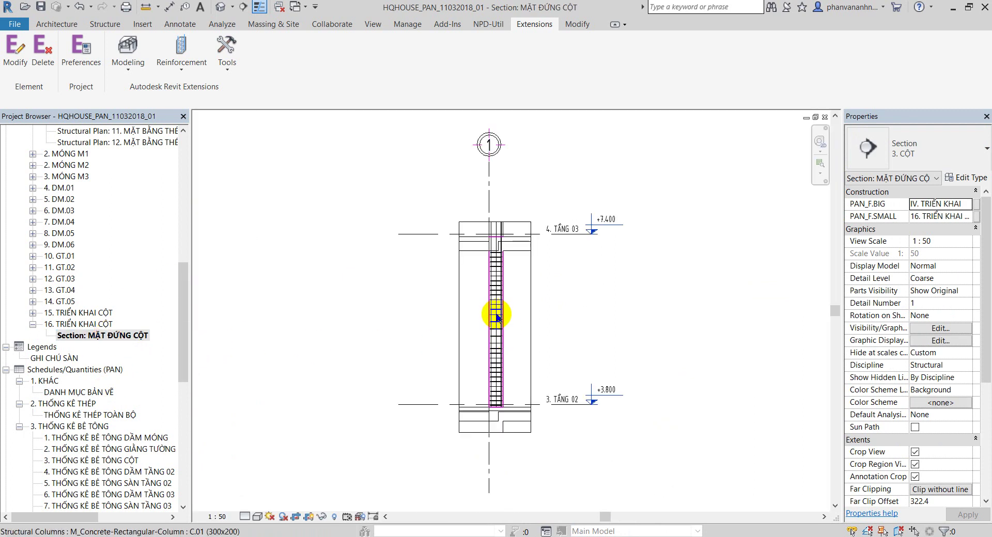
scroll(450, 277, "down", 1)
scroll(448, 381, "down", 1)
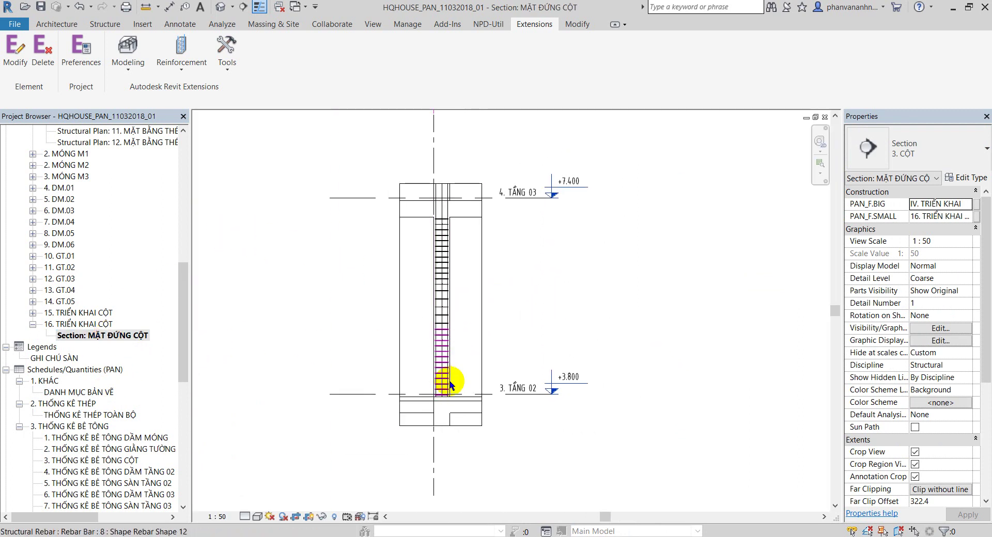
left_click(480, 350)
scroll(542, 330, "down", 1)
scroll(573, 317, "down", 1)
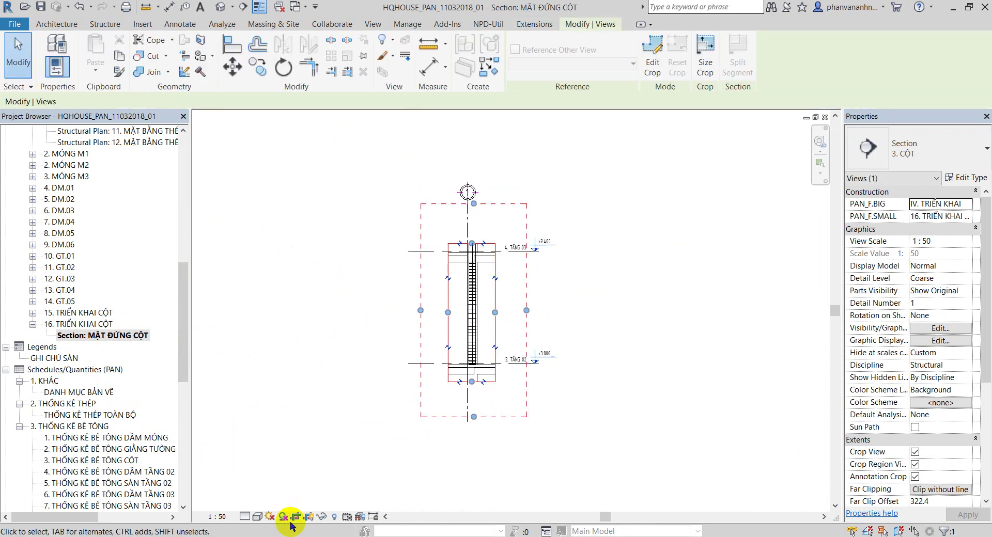
left_click(312, 518)
scroll(305, 191, "up", 1)
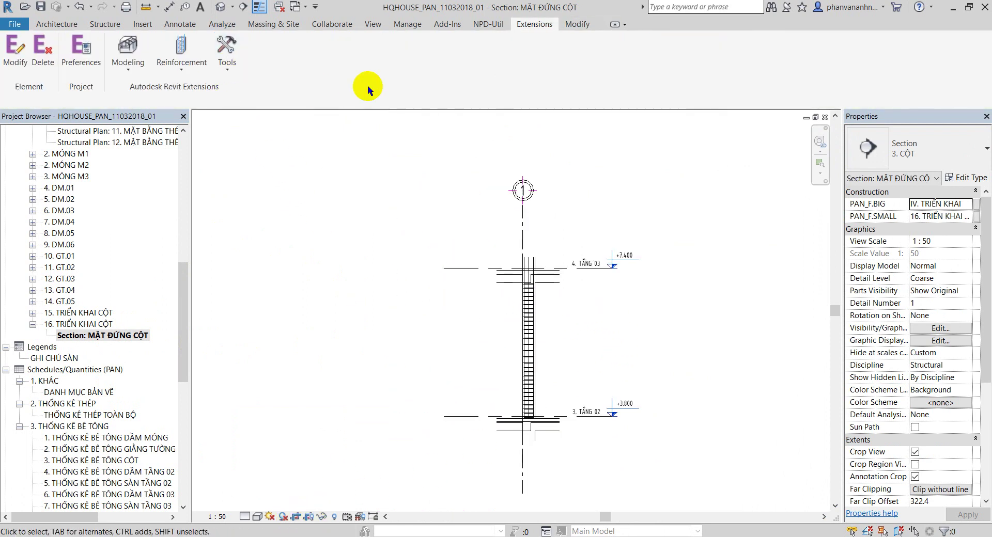
- Start a new section from View > Section, place a start point, then cancel it
left_click(373, 23)
left_click(387, 52)
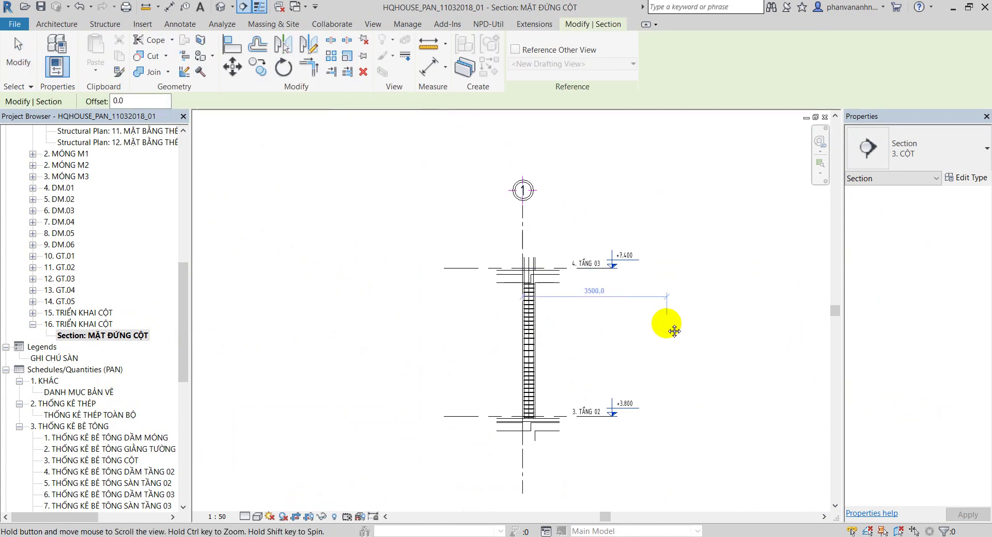
middle_click_drag(664, 325, 547, 253)
scroll(387, 237, "up", 1)
left_click(383, 235)
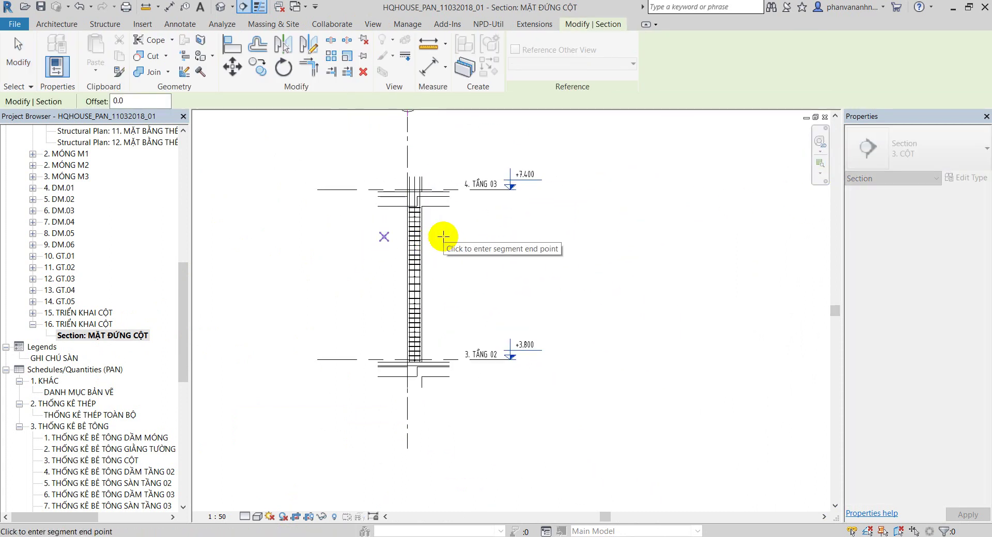
key("Escape")
key("Escape")
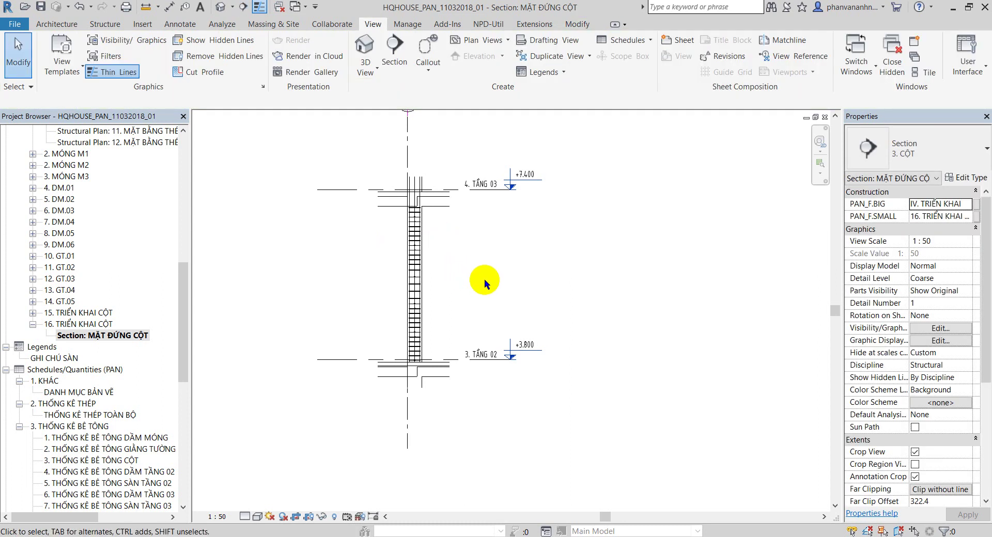
middle_click_drag(485, 279, 507, 293)
- Restart the Section tool and scroll through the available section types in the Type Selector
left_click(396, 50)
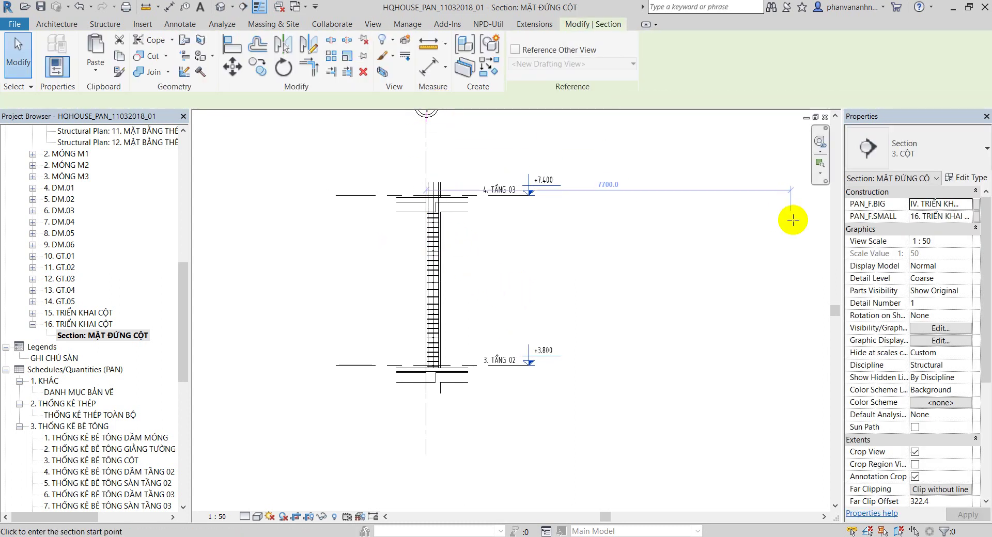
left_click(930, 142)
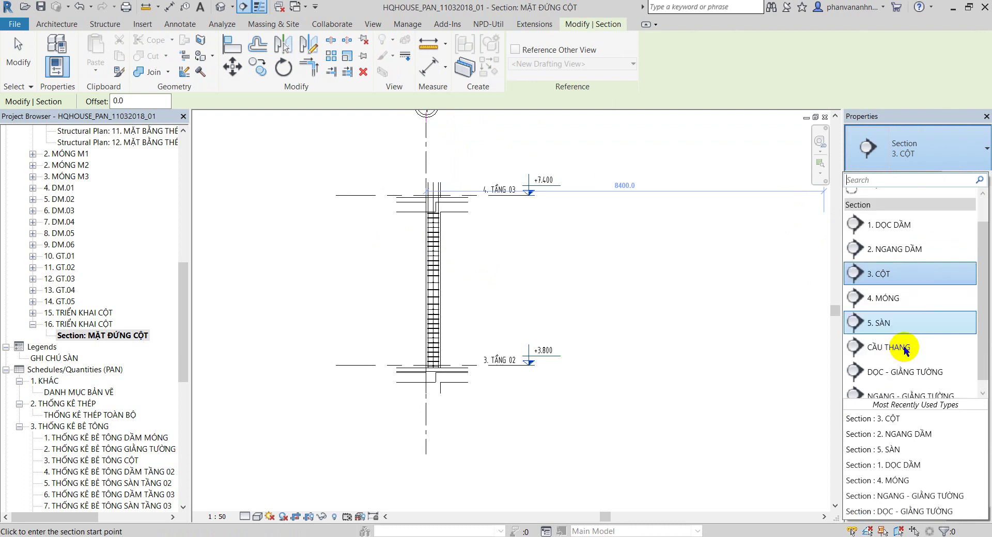
scroll(906, 338, "down", 1)
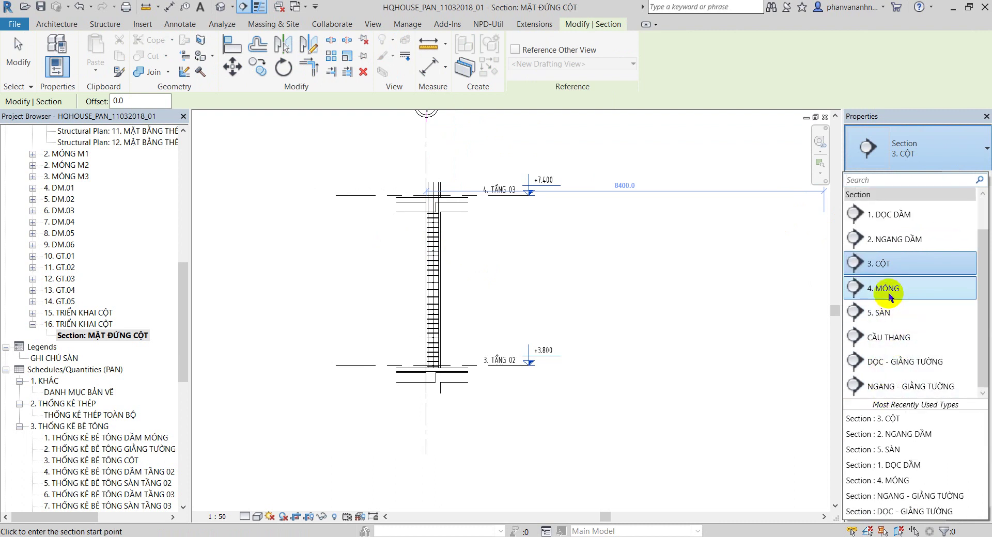
scroll(904, 336, "up", 1)
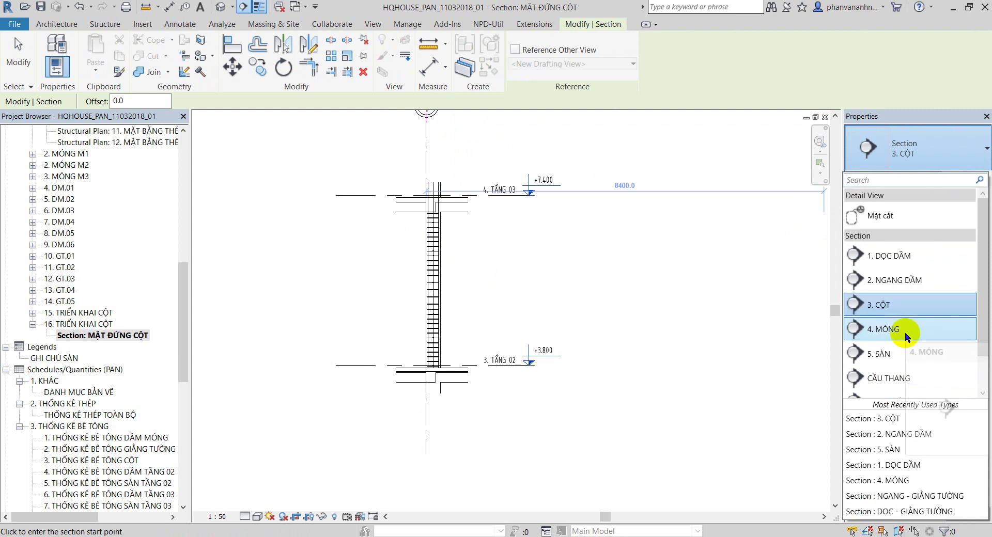
scroll(897, 299, "down", 1)
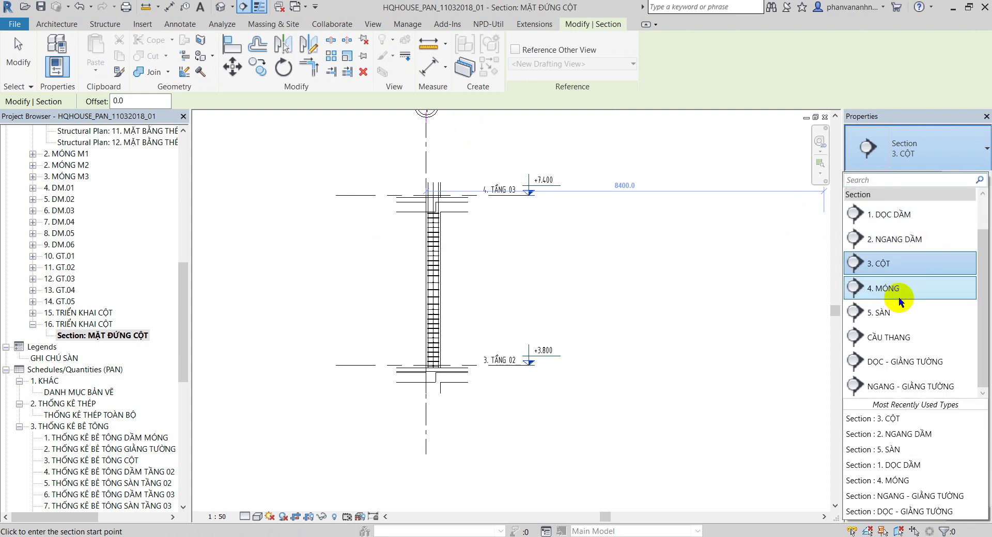
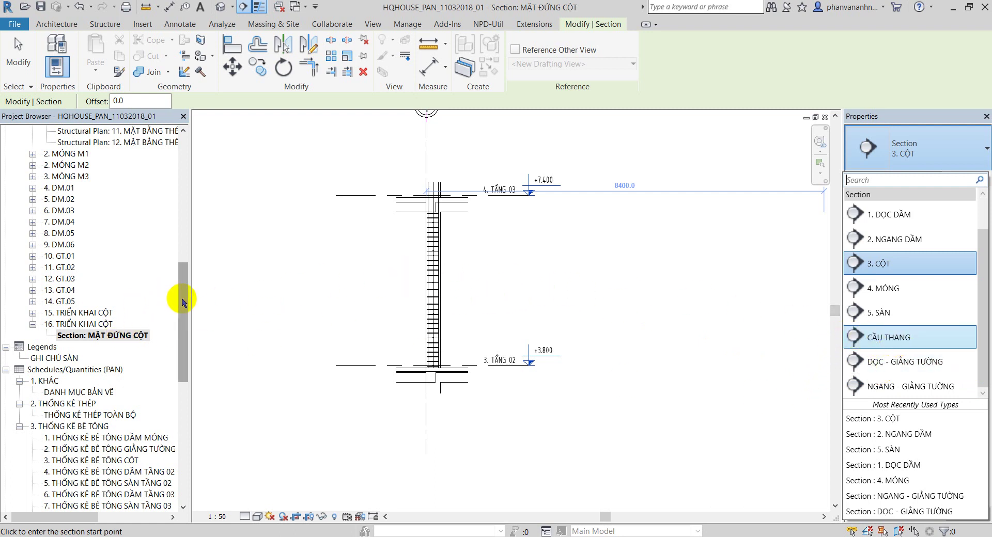
- Start a DỌC - GIẰNG TƯỜNG section, then cancel it without placing it
key("Escape")
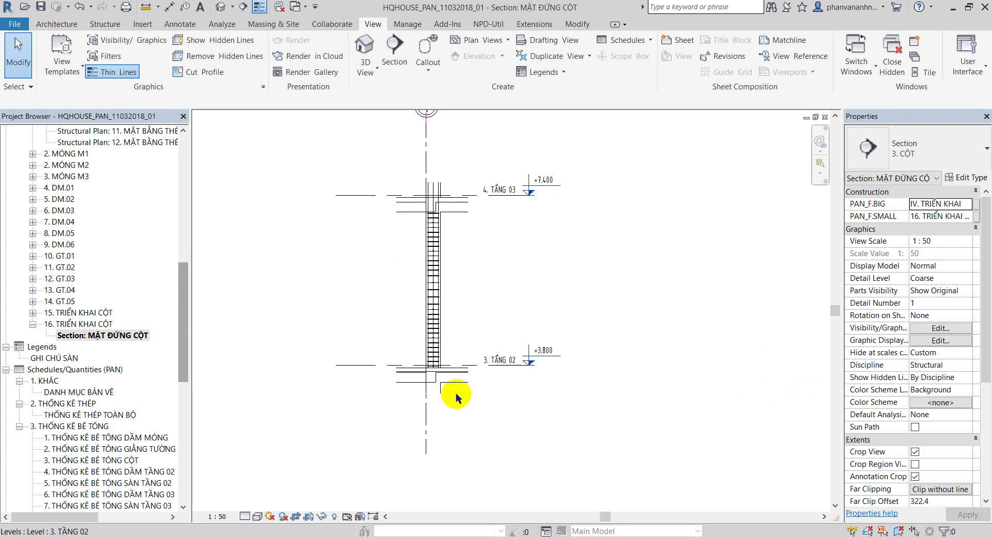
left_click(394, 52)
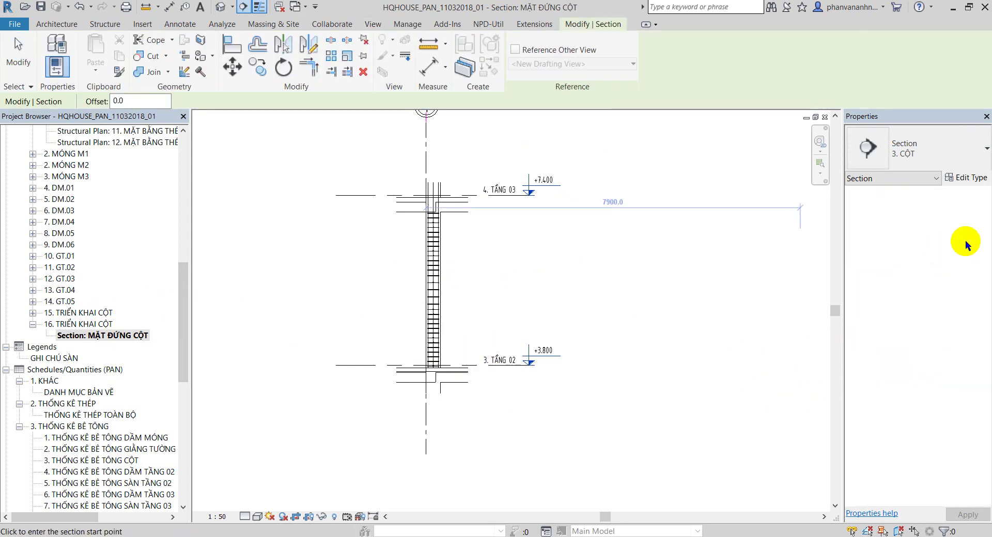
left_click(937, 143)
left_click(925, 341)
left_click(360, 280)
key("Escape")
key("Escape")
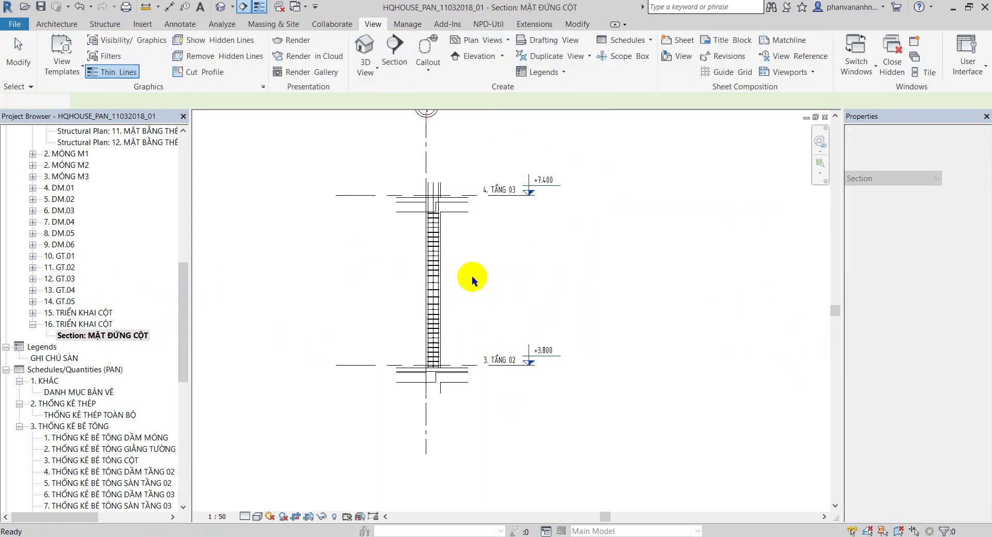
- Open the level 02 structural plan from the project browser
left_click_drag(184, 312, 185, 265)
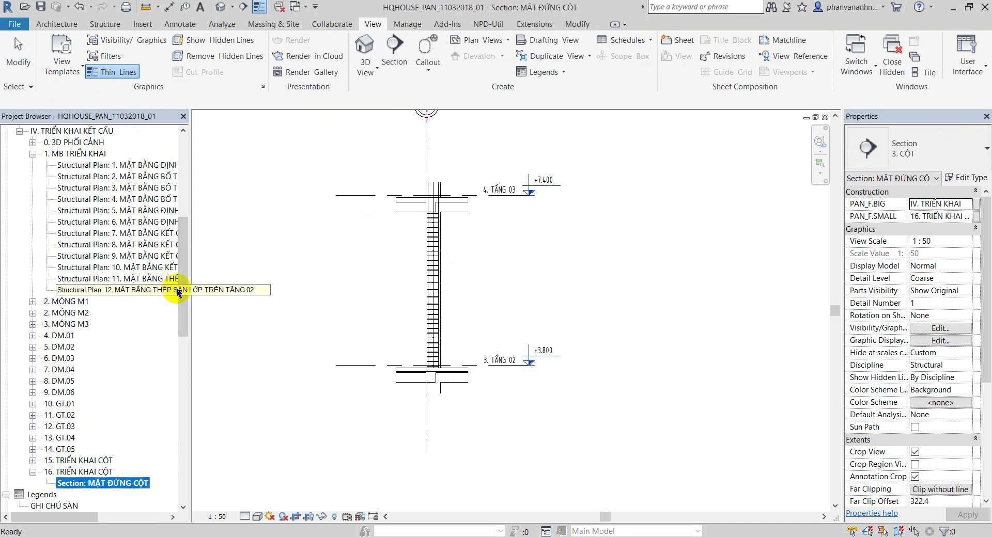
mouse_move(185, 276)
left_mouse_down()
mouse_move(184, 303)
mouse_move(204, 181)
mouse_move(182, 284)
left_mouse_up()
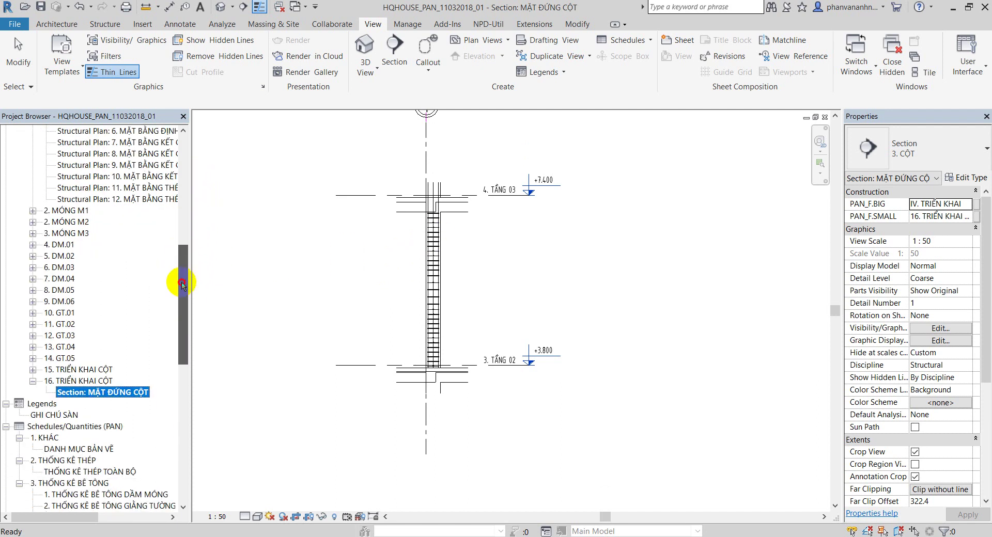
left_click_drag(182, 284, 162, 230)
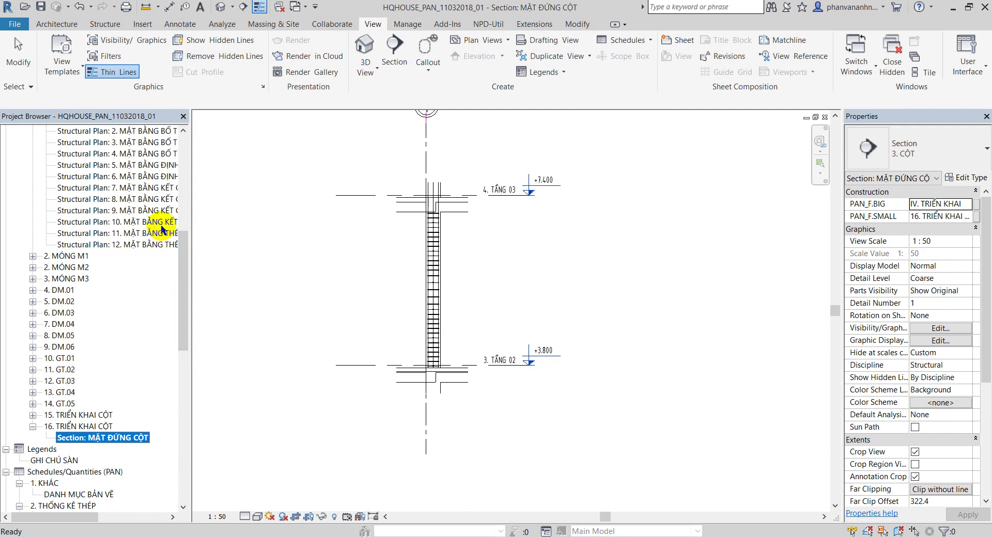
double_click(170, 187)
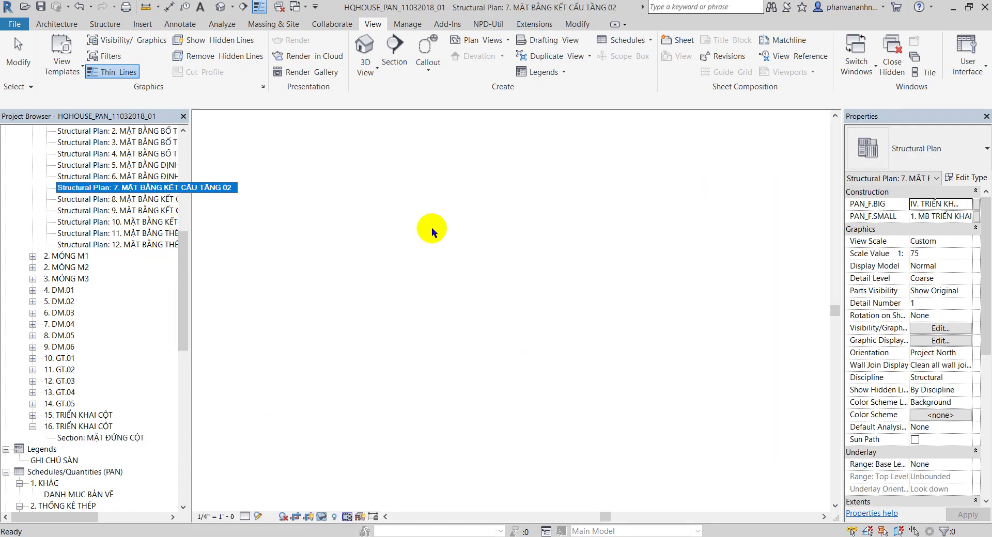
- Draw a rectangular callout around the corner column at grids 1 and A
left_click(437, 65)
left_click(446, 95)
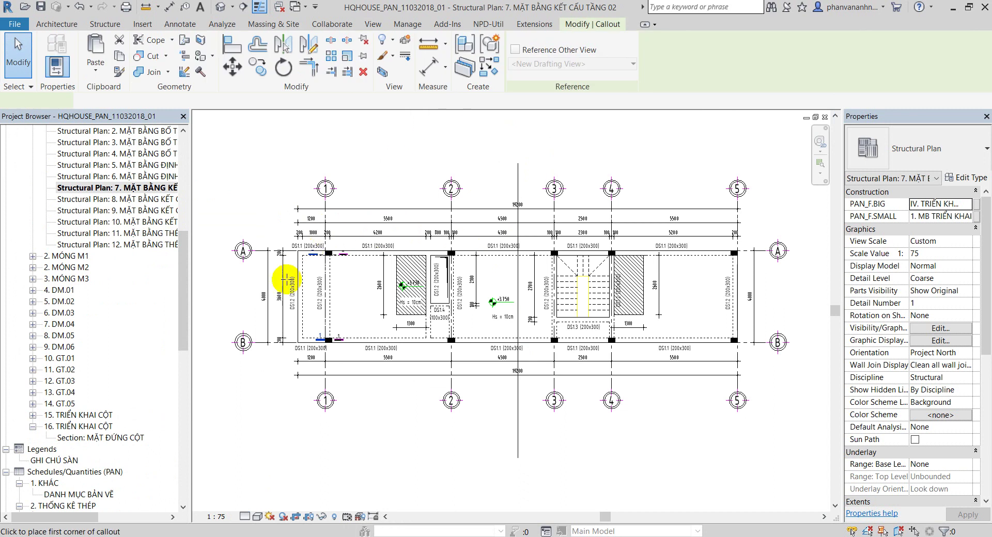
scroll(325, 316, "up", 2)
scroll(336, 312, "up", 1)
scroll(391, 265, "up", 1)
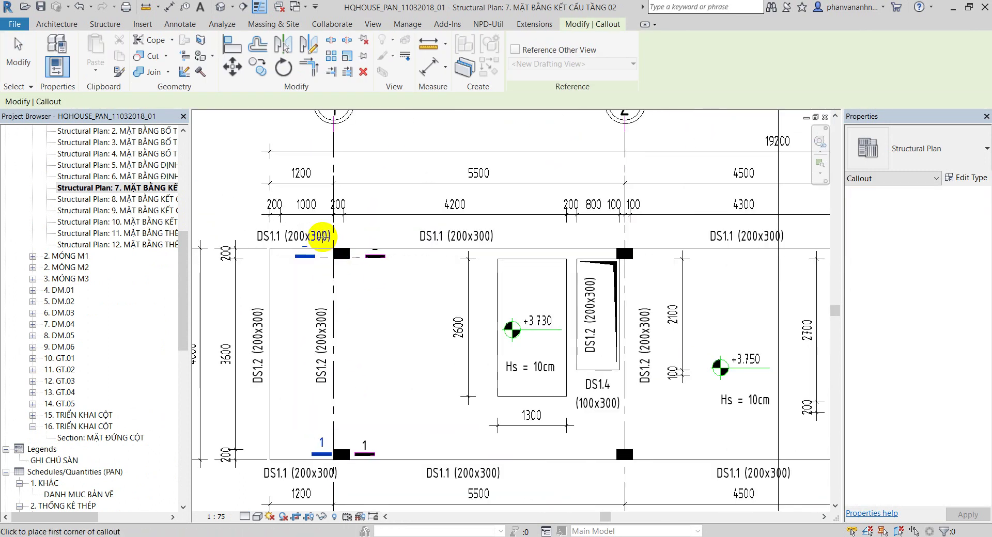
left_click(321, 231)
left_click(360, 276)
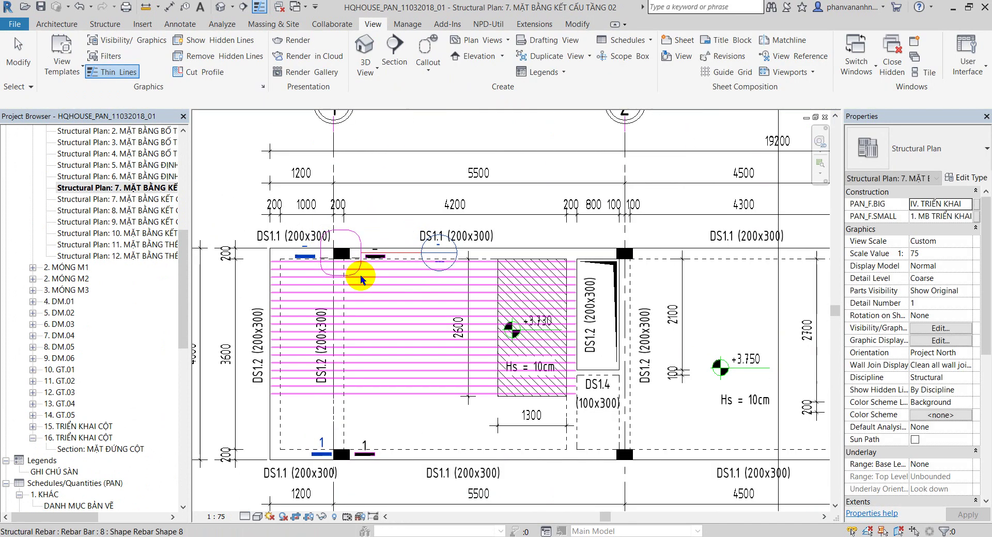
- Open the new callout's detail view of column C.01 via Go to View
left_click(362, 258)
scroll(332, 252, "up", 1)
scroll(332, 252, "up", 1)
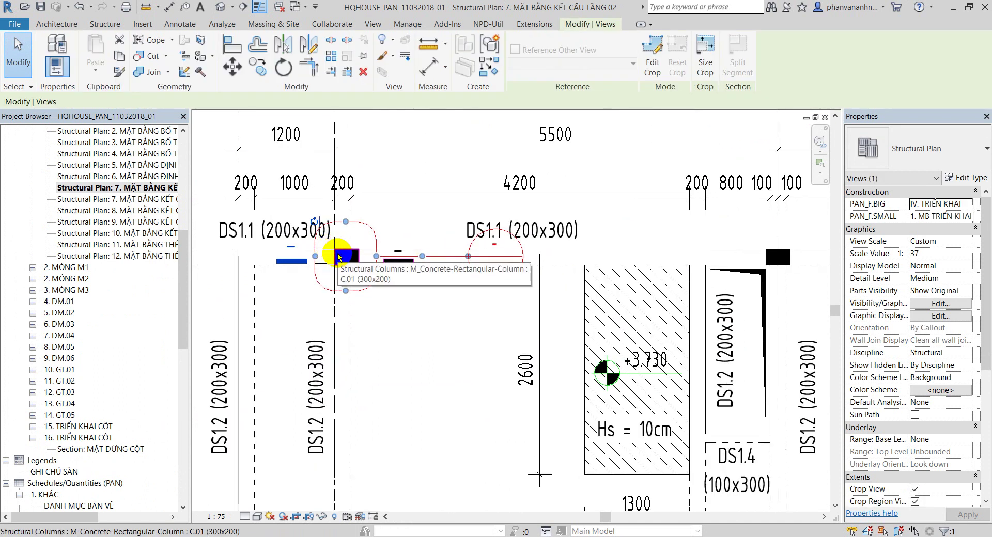
scroll(354, 277, "up", 2)
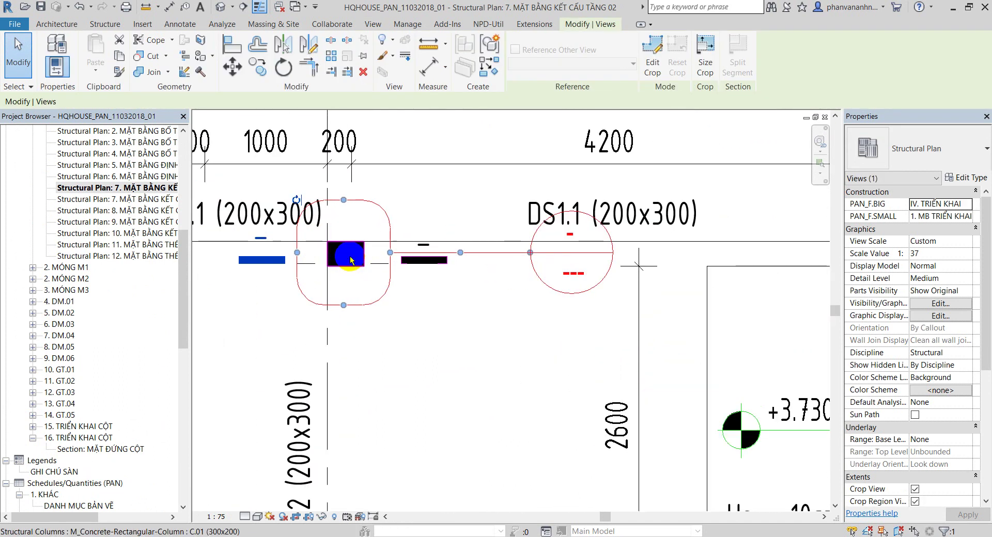
scroll(322, 239, "up", 1)
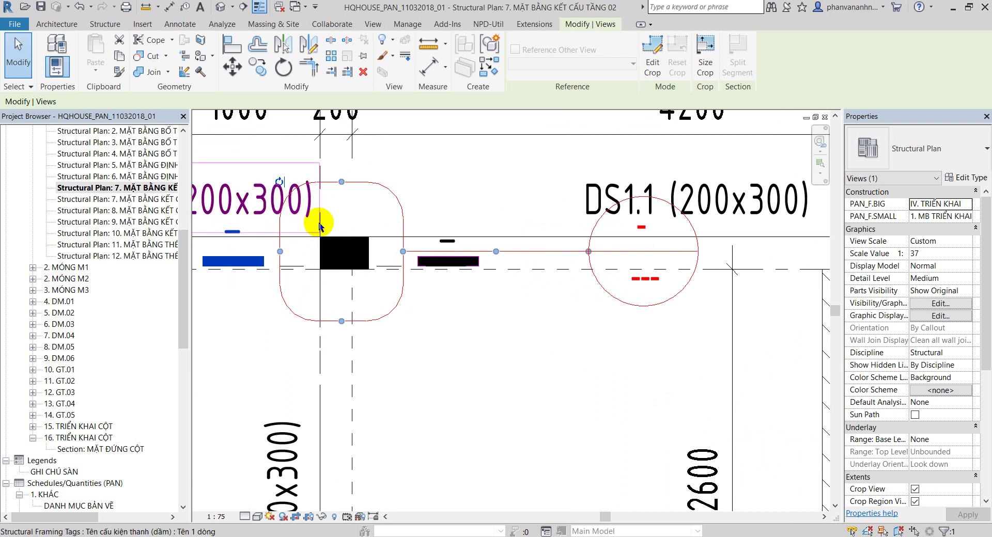
scroll(319, 226, "down", 5)
scroll(367, 238, "up", 2)
key("Escape")
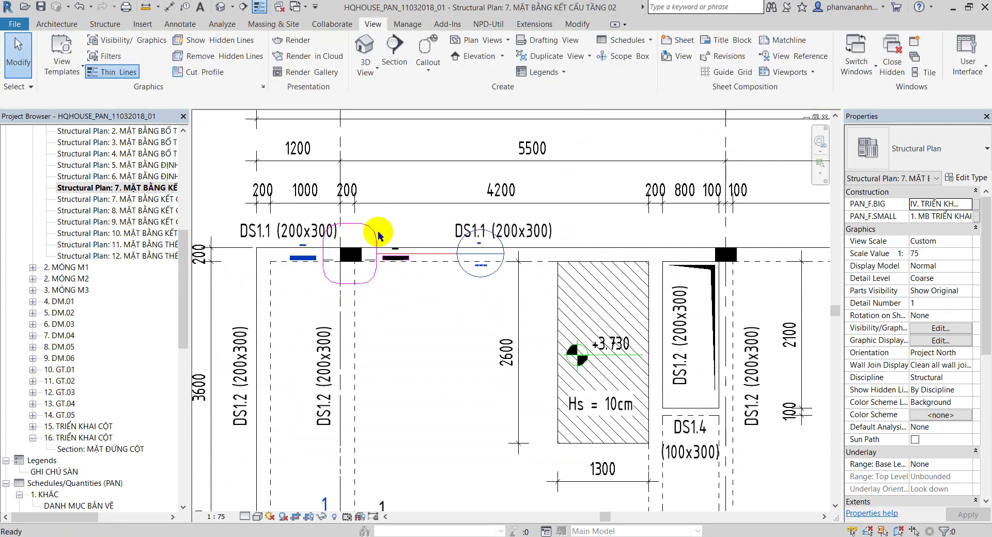
right_click(371, 227)
left_click(411, 292)
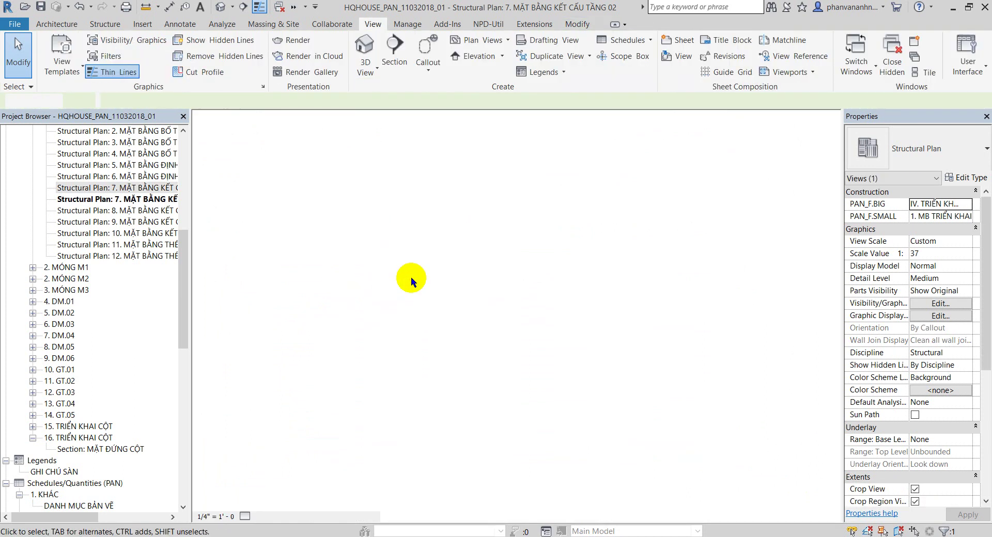
- Centre the column in the callout view and check the section line crossing it
middle_click_drag(601, 383, 567, 380)
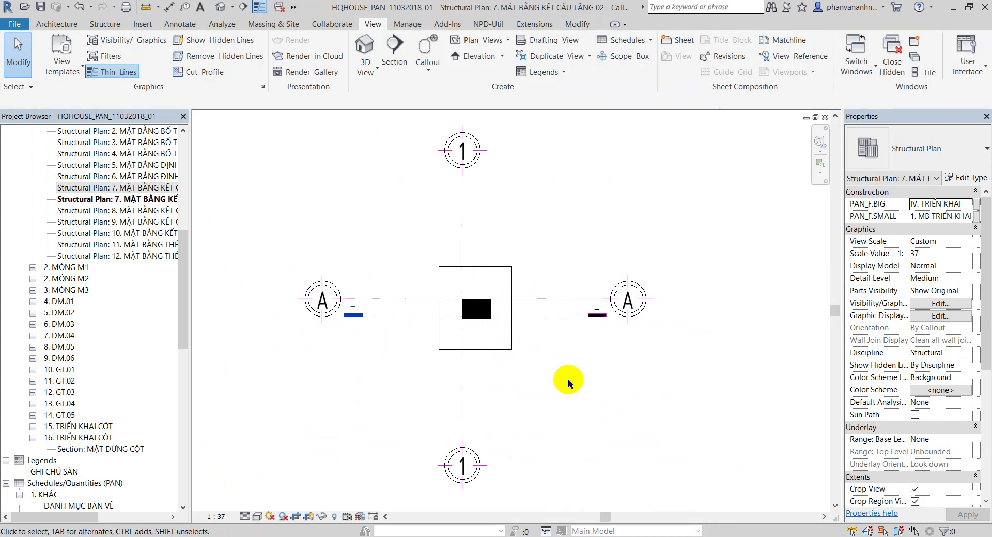
scroll(470, 321, "up", 2)
scroll(475, 315, "down", 4)
scroll(501, 333, "up", 3)
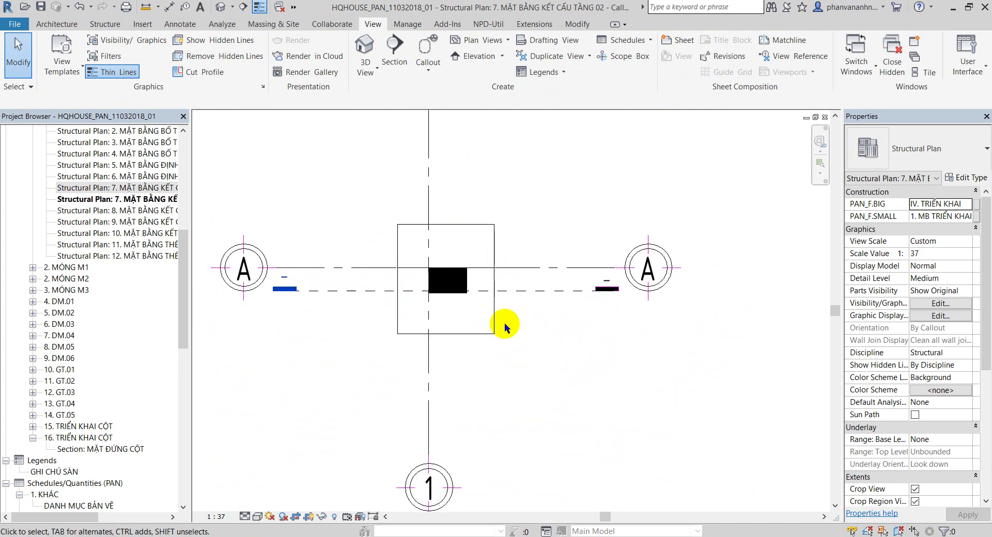
left_click(498, 284)
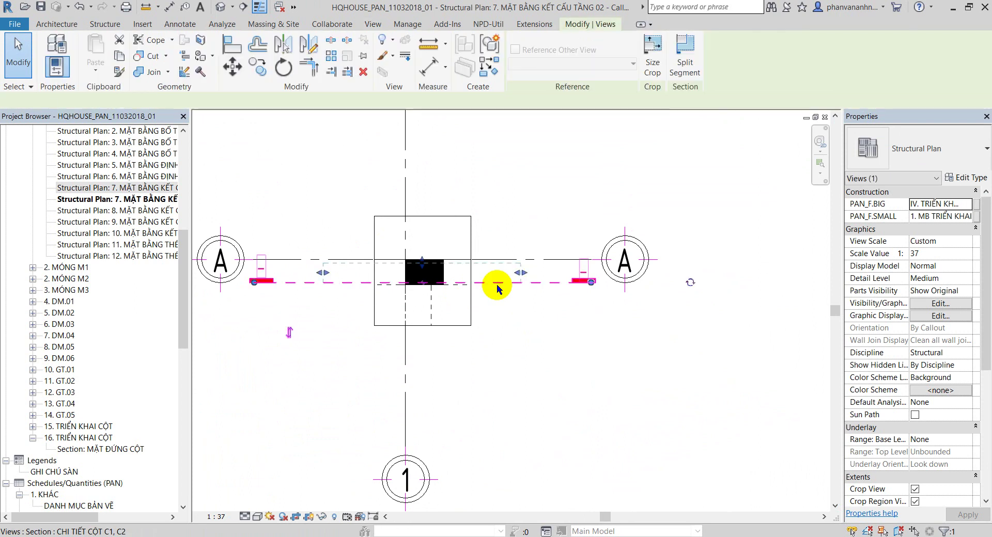
left_click(650, 358)
left_click(519, 25)
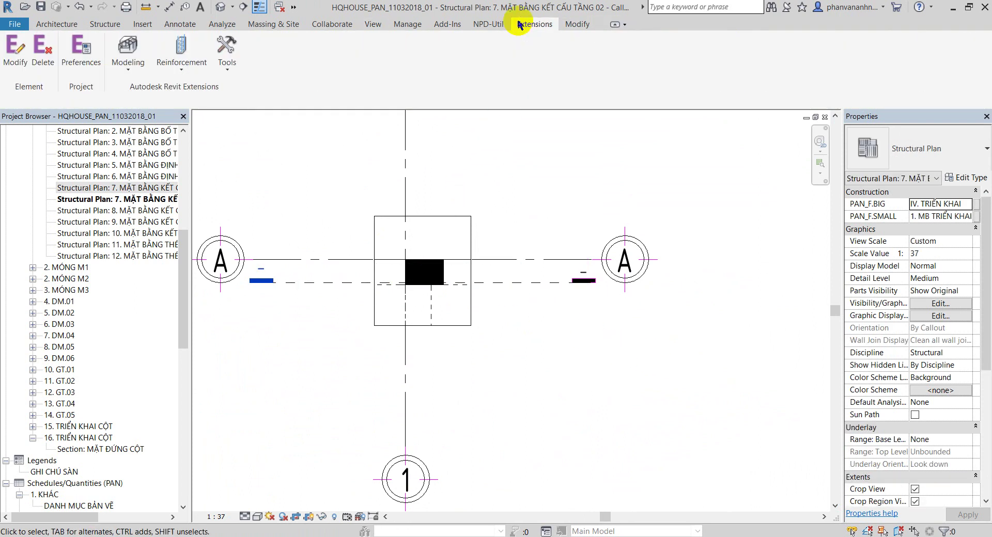
left_click(221, 7)
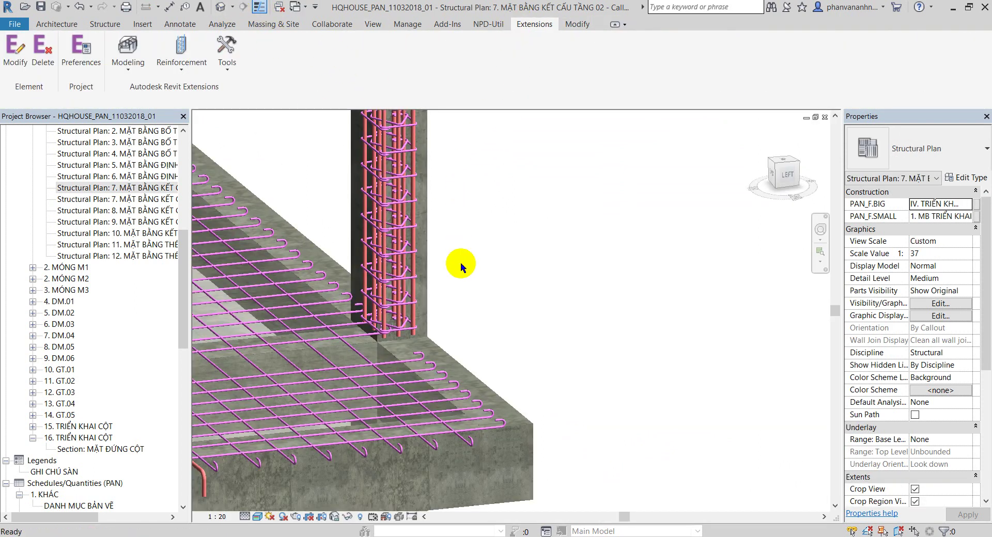
scroll(453, 291, "down", 2)
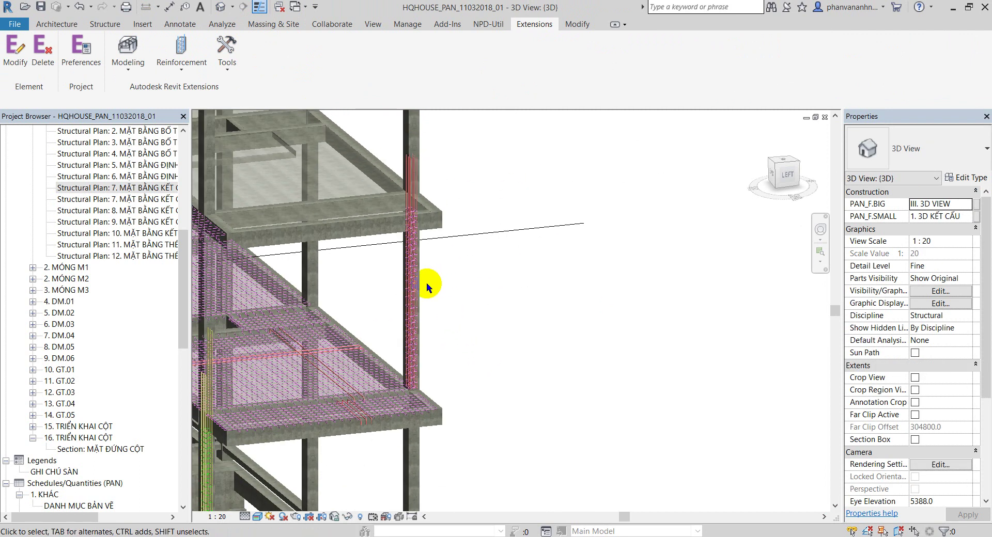
scroll(425, 308, "up", 4)
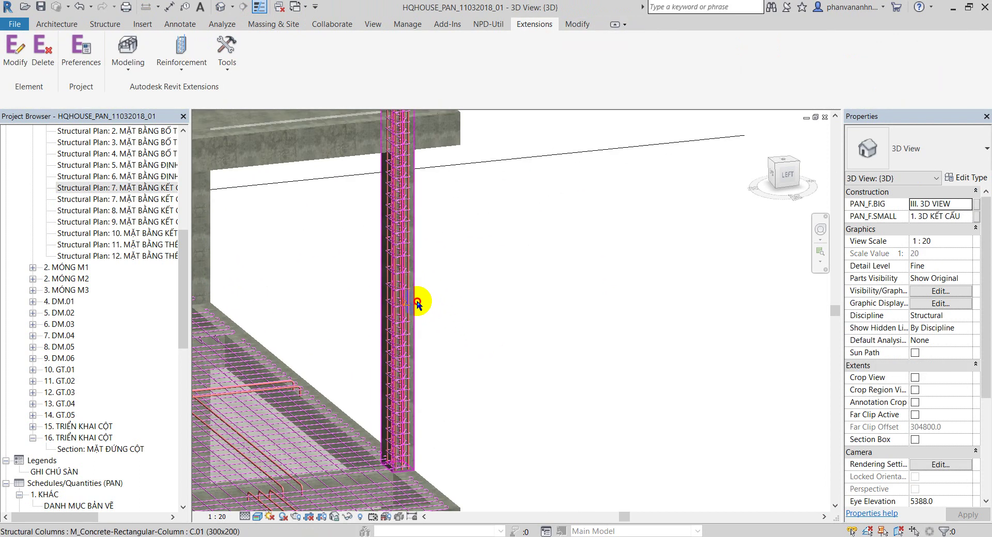
left_click(413, 299)
left_click(534, 25)
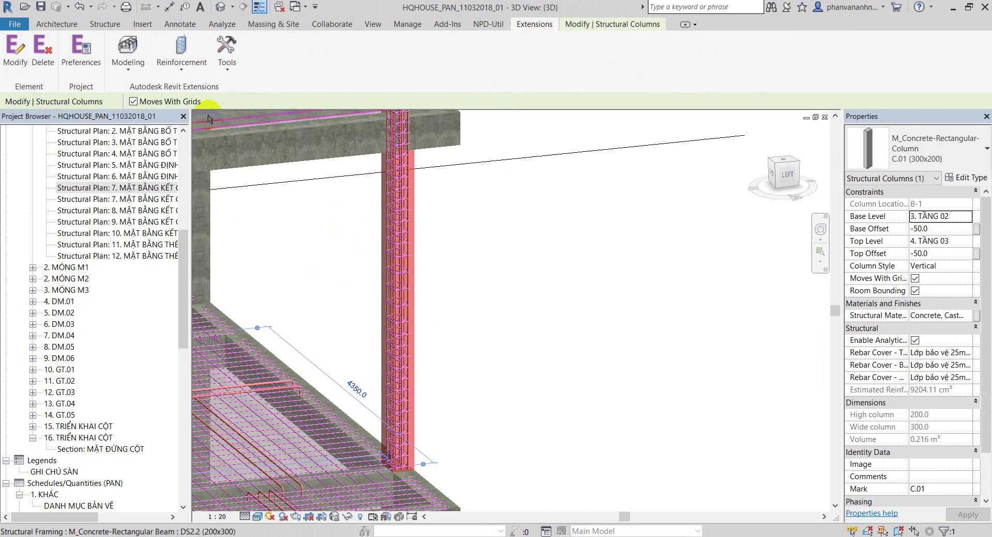
left_click(181, 57)
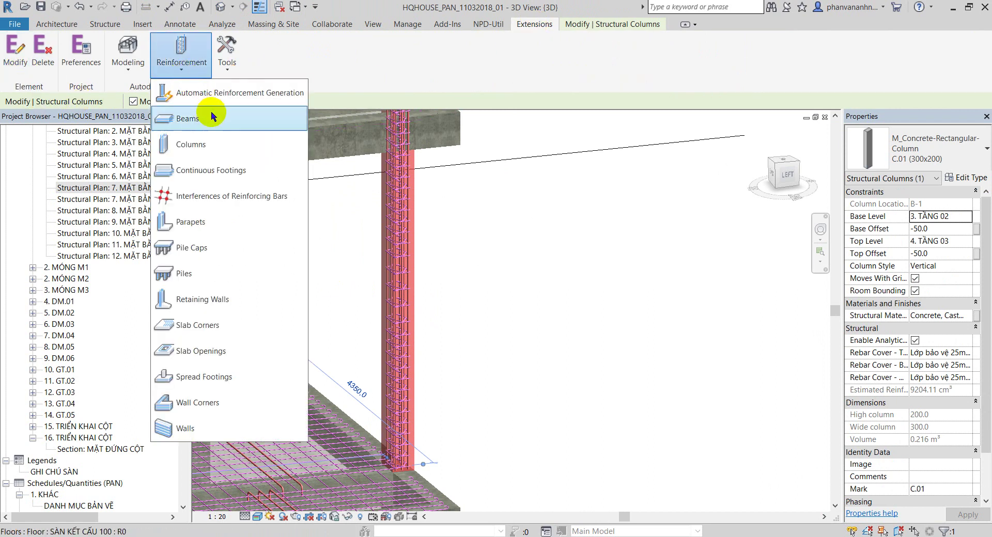
left_click(208, 143)
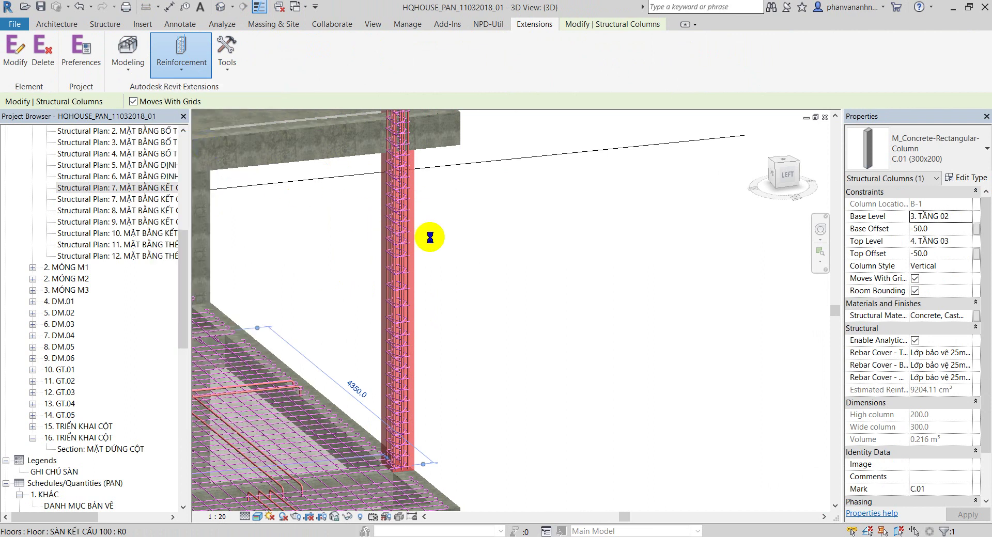
left_click(248, 217)
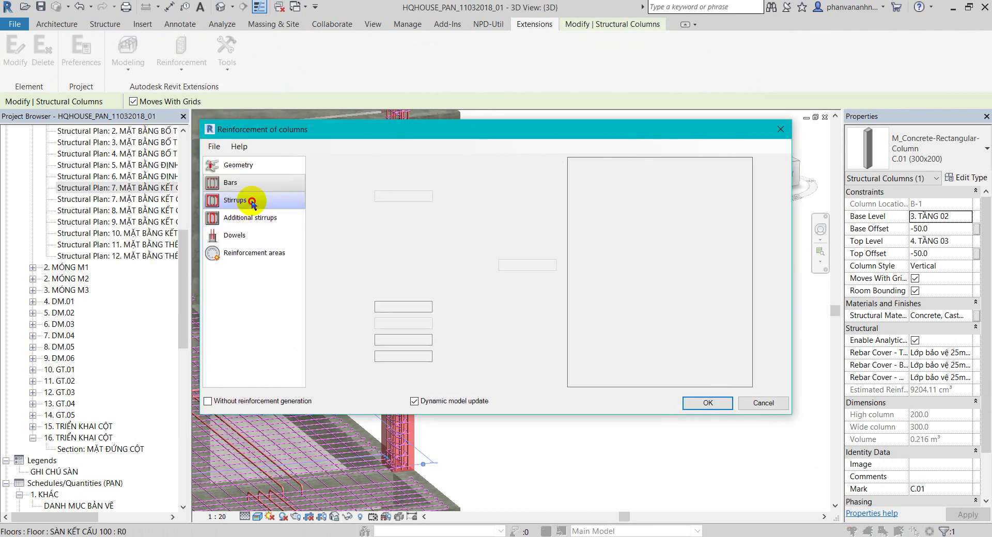
left_click(258, 237)
left_click(253, 217)
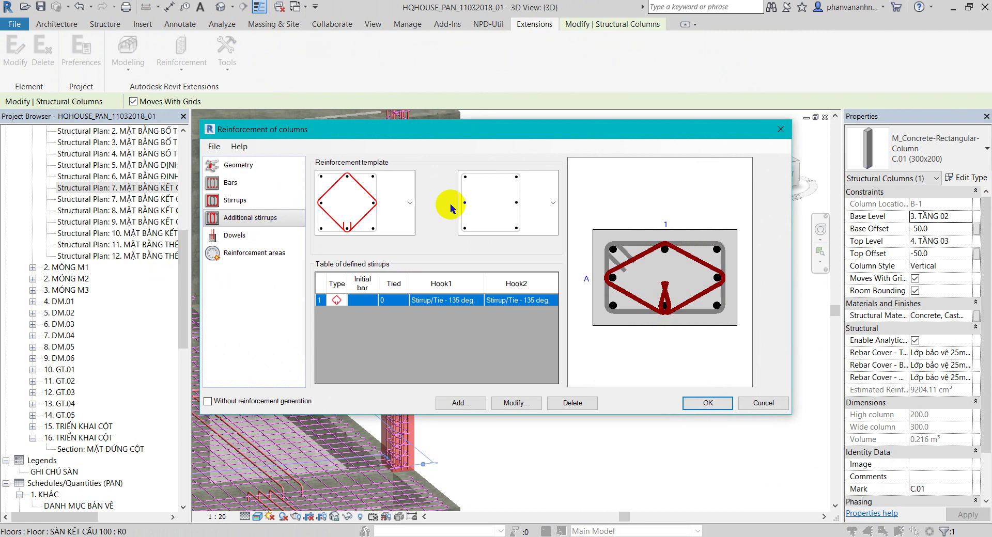
left_click(780, 130)
left_click(551, 291)
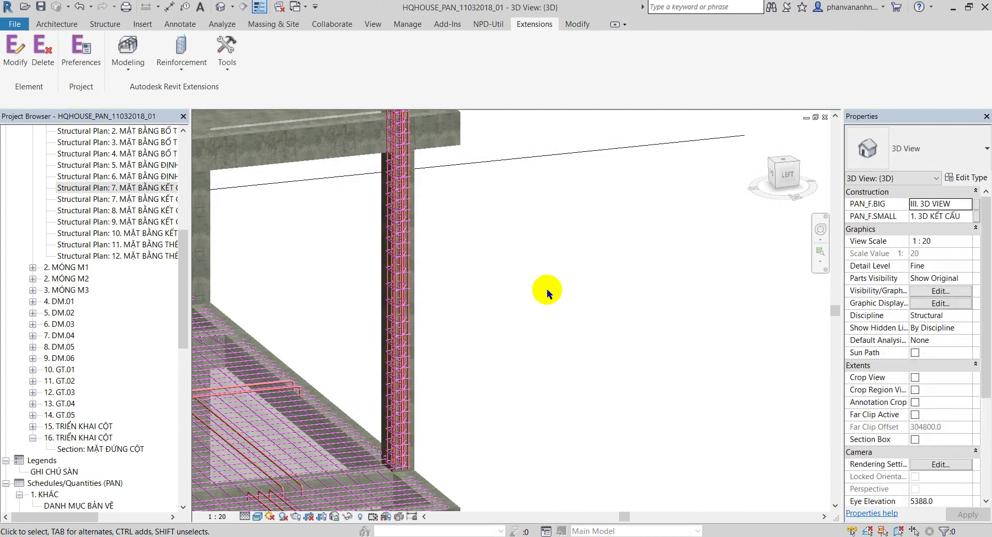
scroll(420, 273, "down", 3)
- Open the enlarged column callout from the level 02 structural plan
double_click(171, 189)
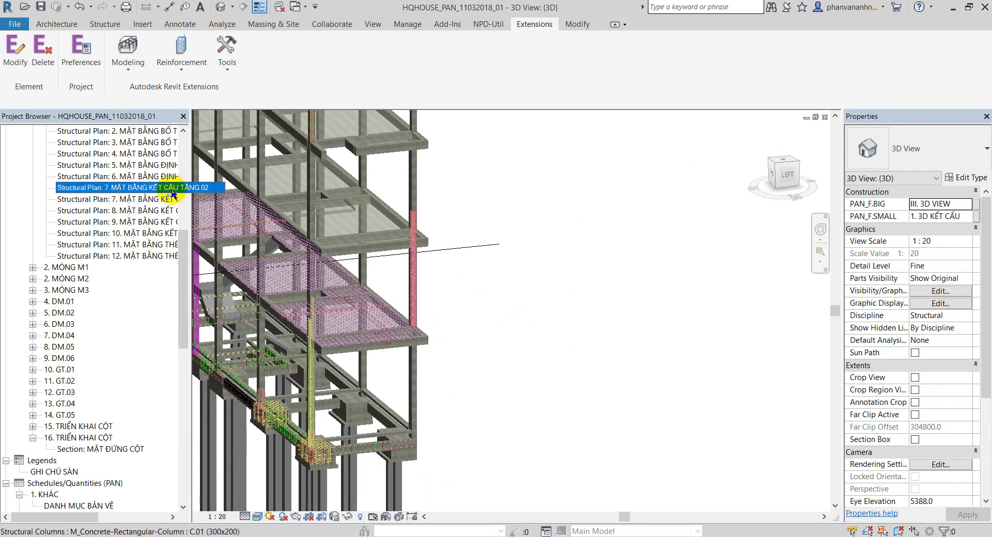
left_click(377, 237)
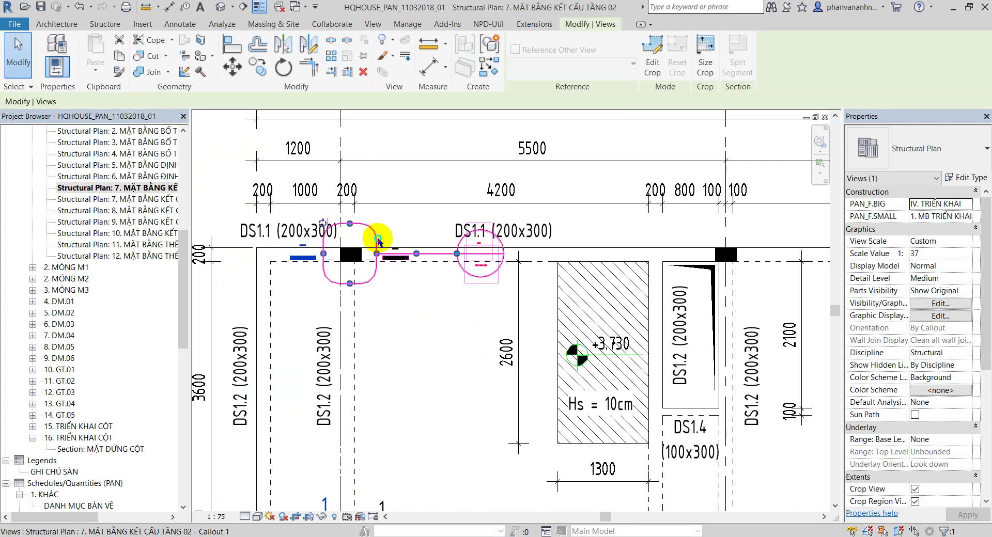
right_click(379, 240)
left_click(424, 304)
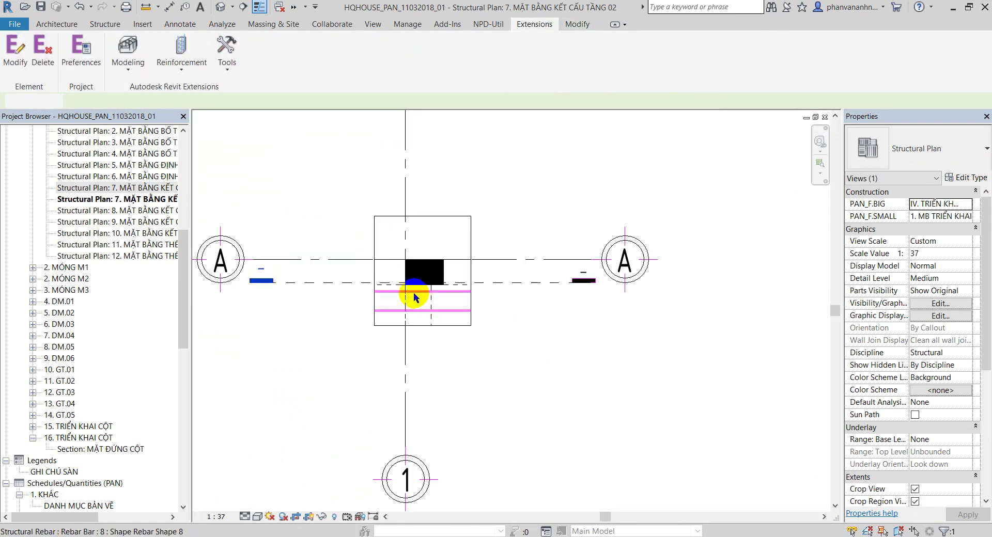
- Draw a section across the column and pull its depth boundary in closer
left_click(243, 7)
left_click(373, 253)
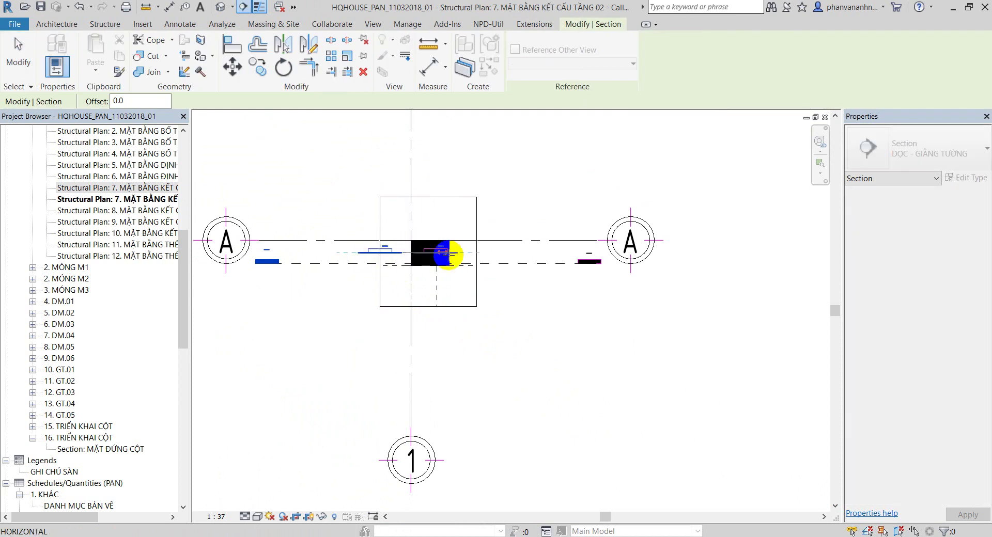
left_click(495, 254)
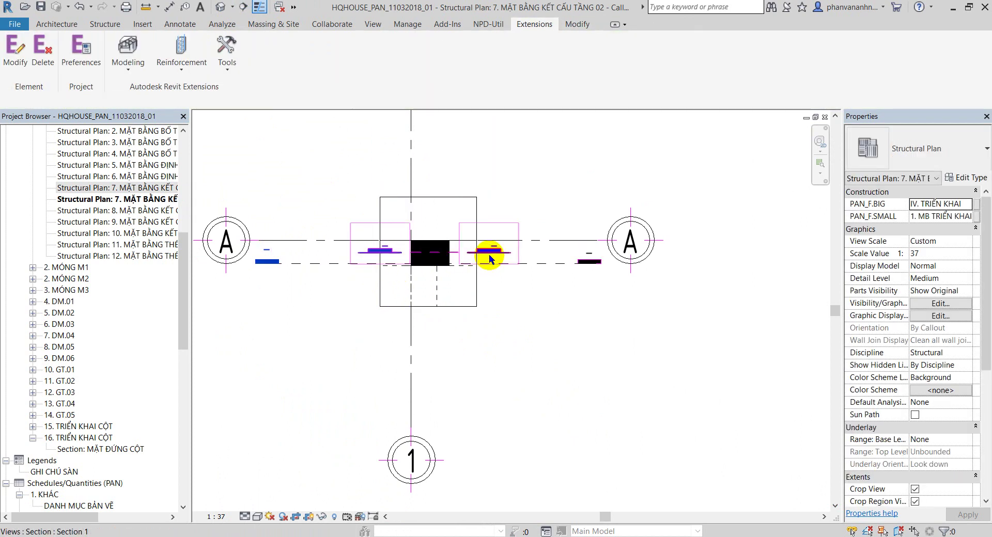
scroll(469, 261, "down", 2)
scroll(457, 142, "down", 1)
scroll(445, 181, "down", 1)
mouse_move(435, 157)
left_mouse_down()
mouse_move(444, 281)
mouse_move(471, 331)
left_mouse_up()
scroll(472, 331, "up", 2)
- Open the new Section 1 view, then start and cancel another section there
right_click(471, 328)
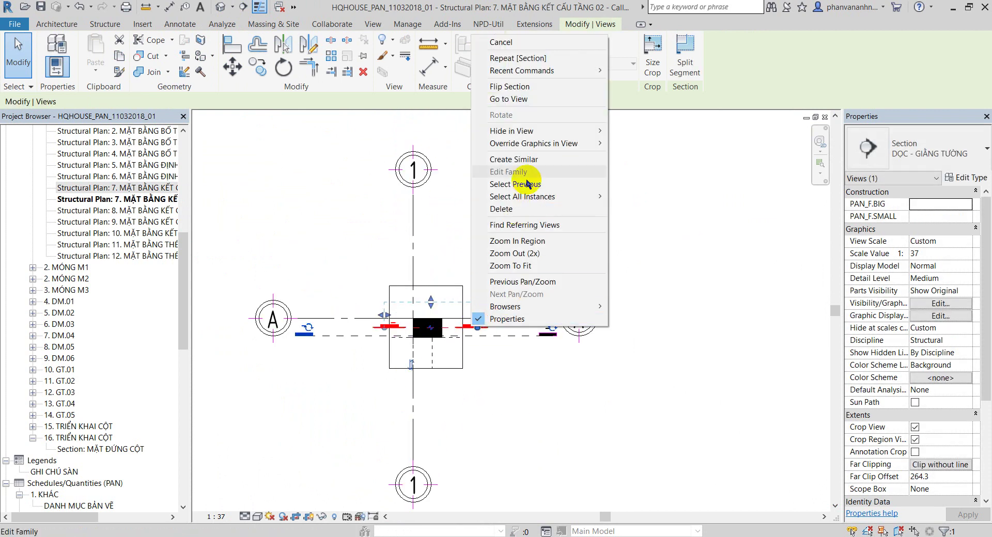
left_click(531, 101)
middle_click_drag(587, 247, 441, 118)
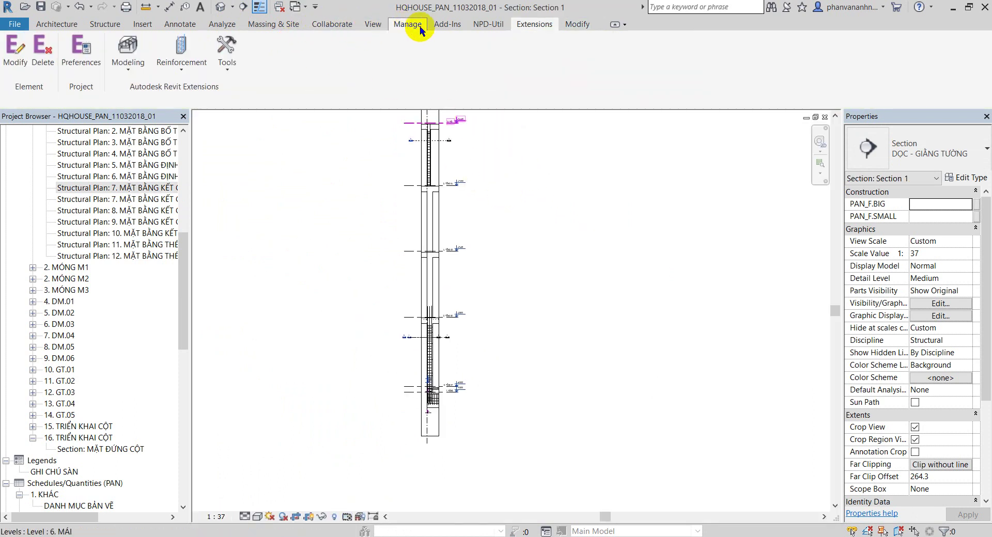
left_click(373, 24)
left_click(395, 52)
left_click(387, 217)
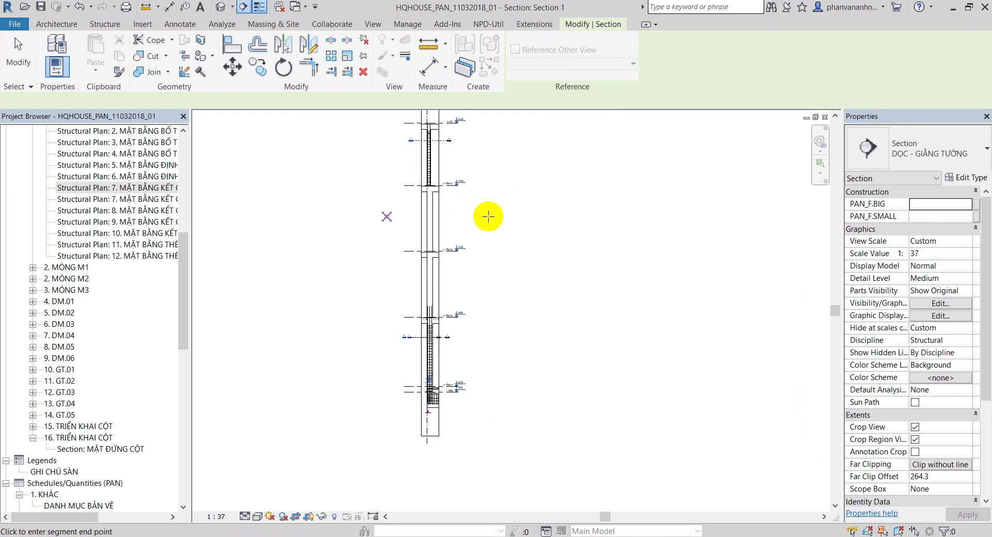
key("Escape")
key("Escape")
- Return to the level 02 column callout, then switch to the MẶT ĐỨNG CỘT section
left_click(155, 188)
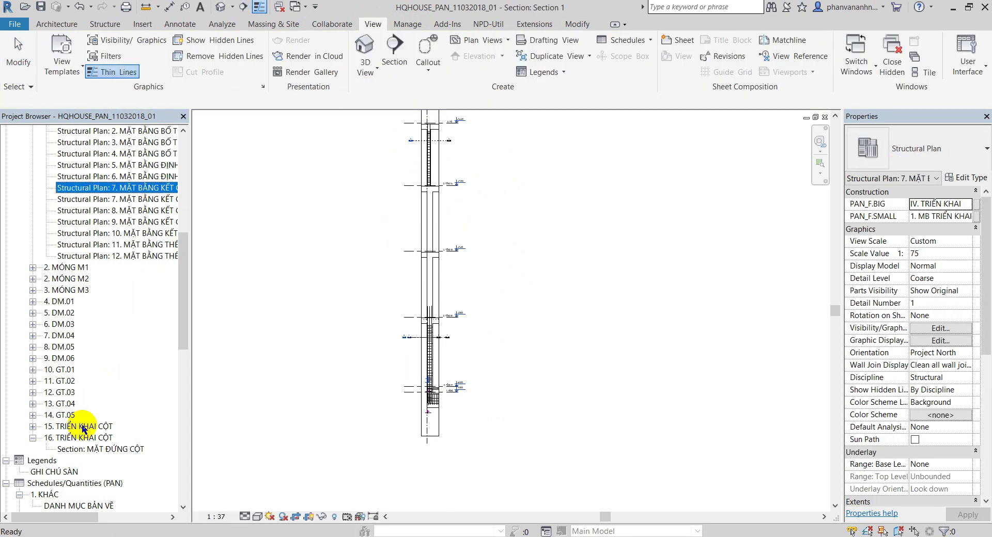
double_click(176, 188)
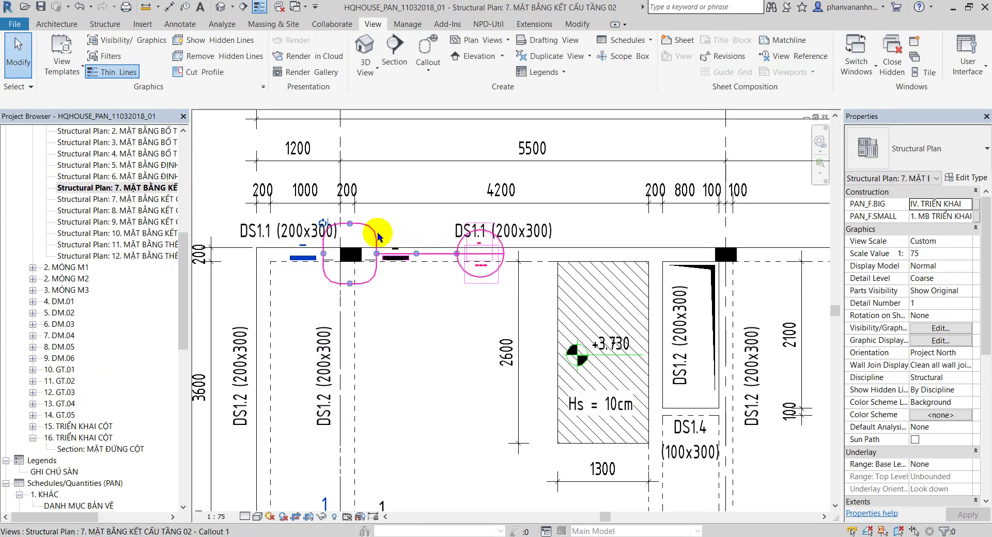
left_click(378, 236)
right_click(378, 236)
left_click(415, 293)
scroll(446, 286, "up", 2)
scroll(442, 349, "up", 1)
scroll(525, 287, "up", 1)
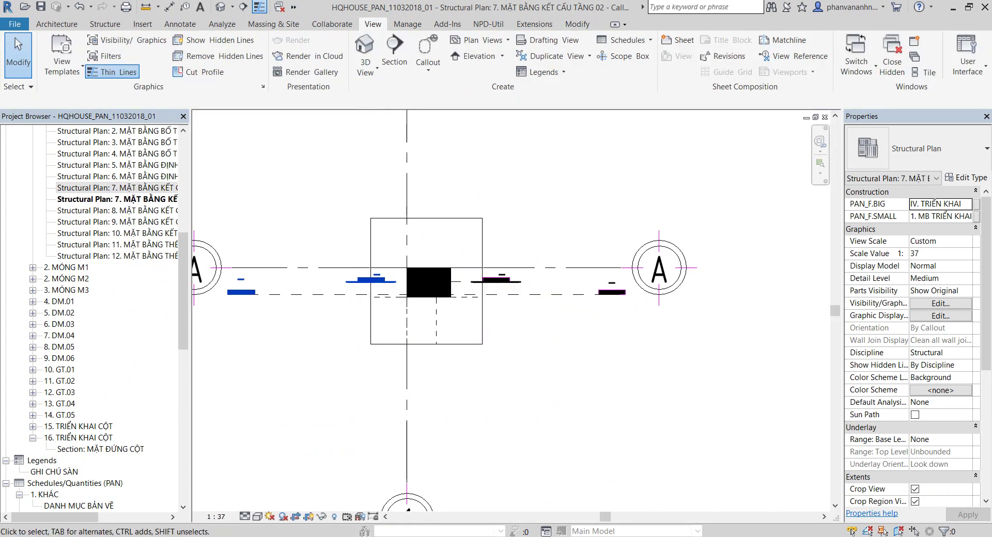
key("ctrl+Tab")
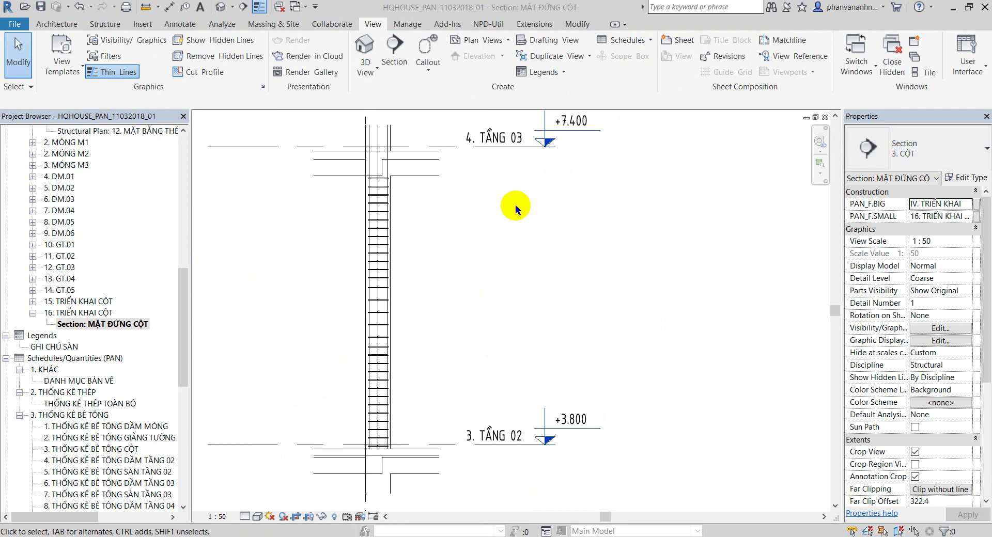
- Create a new detail section type MẶT CẮT CỘT by duplicating the Mặt cắt type
scroll(472, 259, "down", 1)
middle_click_drag(483, 334, 505, 328)
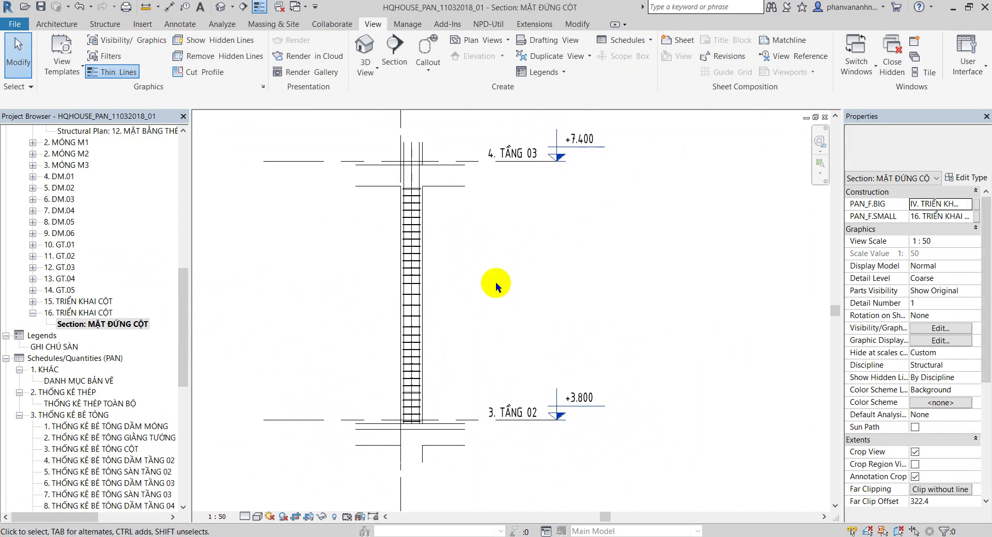
left_click(400, 72)
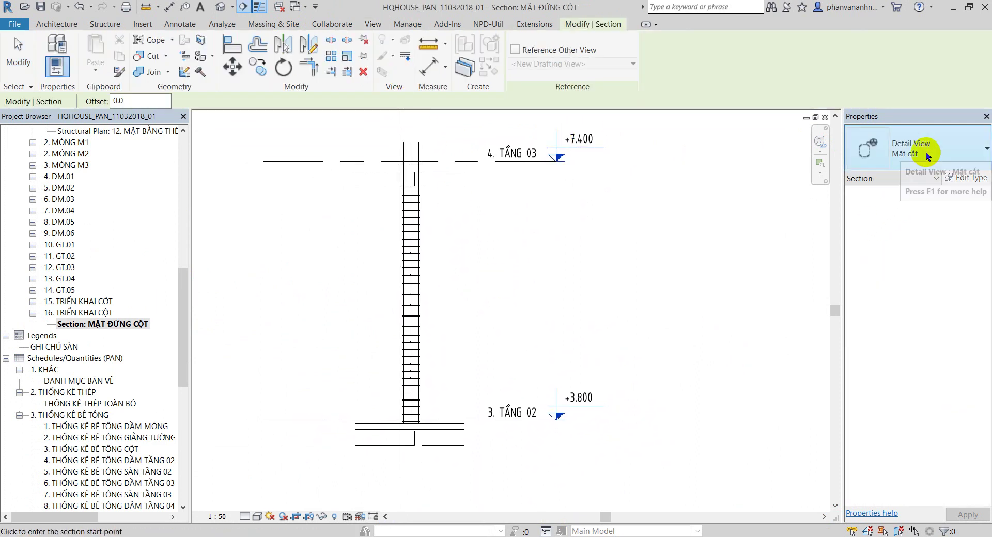
left_click(959, 177)
left_click(950, 191)
type("MẶT CẮT CỘT")
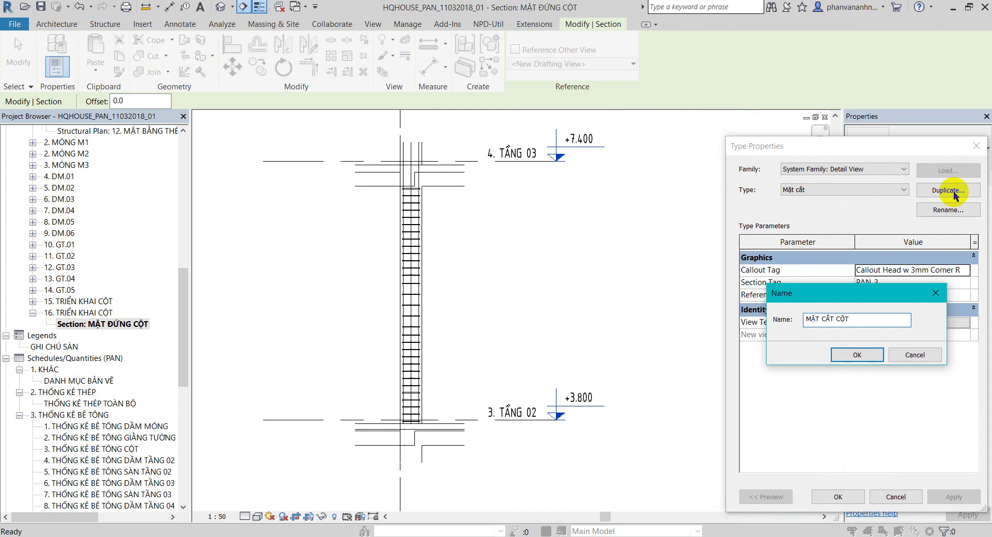
left_click(862, 359)
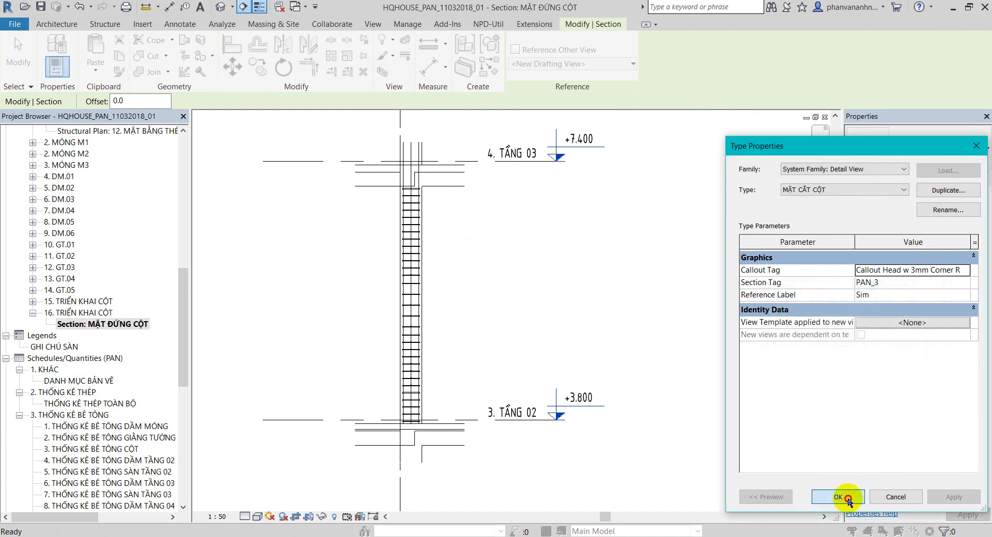
left_click(848, 498)
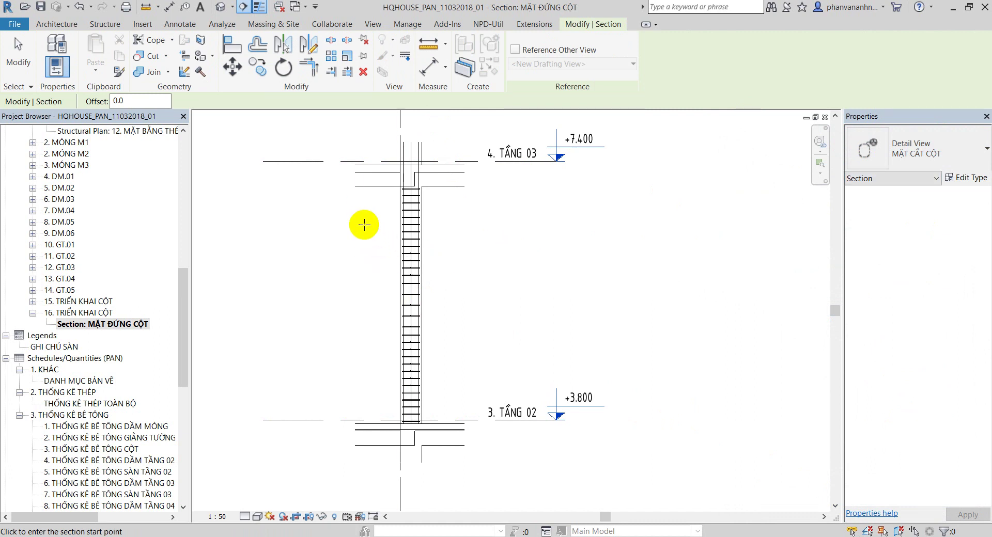
- Cut a horizontal MẶT CẮT CỘT section across the column and open Detail 0
left_click(363, 222)
left_click(453, 222)
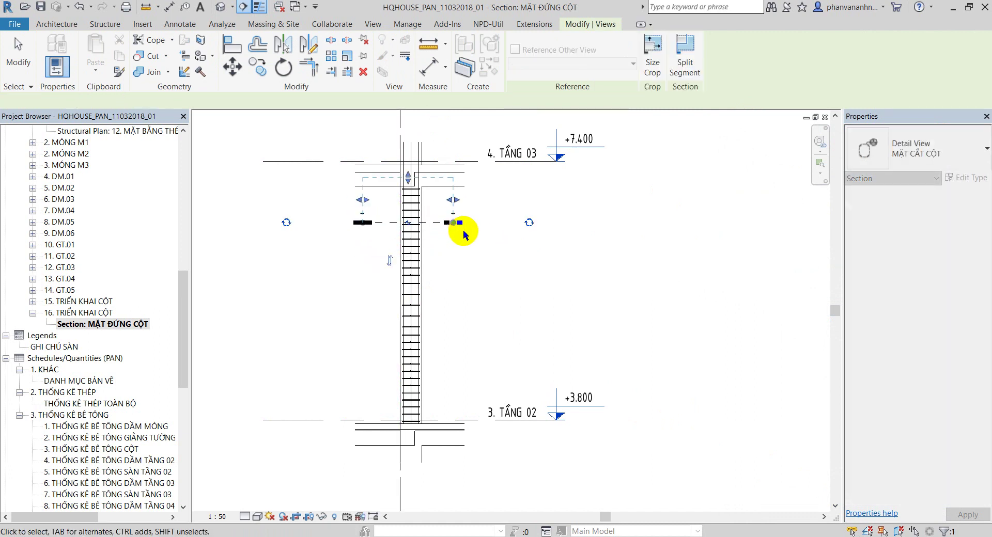
key("Escape")
scroll(427, 204, "up", 2)
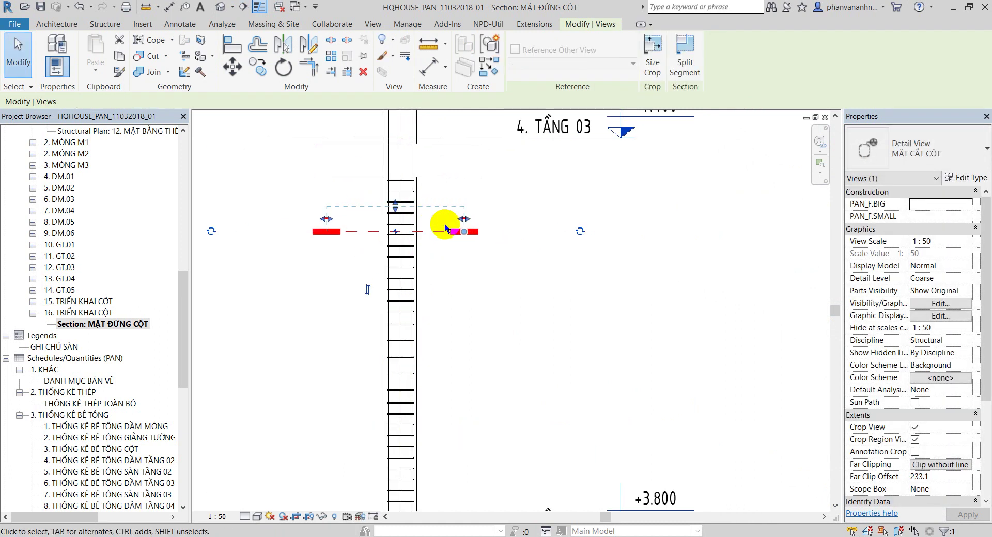
right_click(445, 227)
left_click(449, 289)
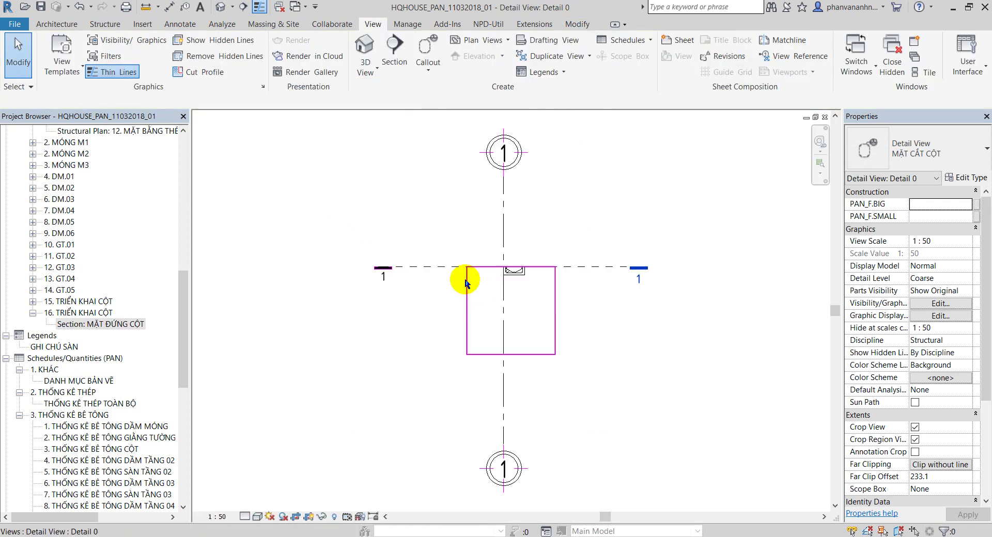
- Move the crop region over the column and set the view scale to 1:20
left_click(555, 307)
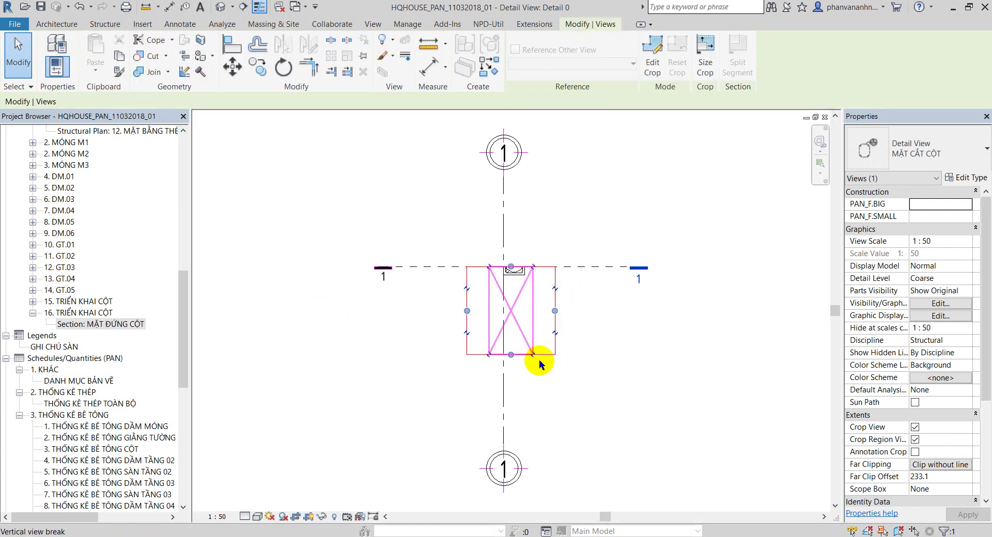
left_click_drag(545, 354, 542, 307)
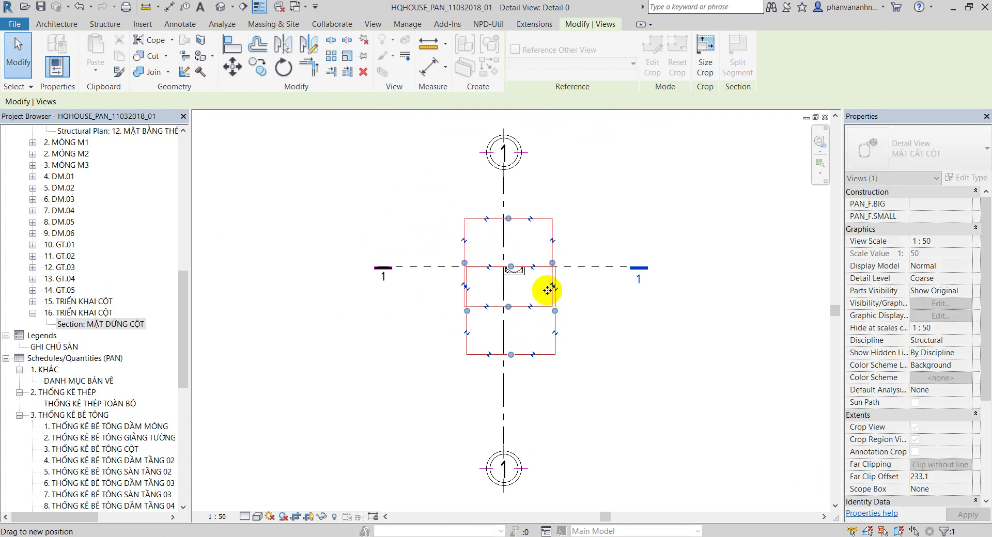
middle_click_drag(601, 341, 489, 358)
left_click(217, 516)
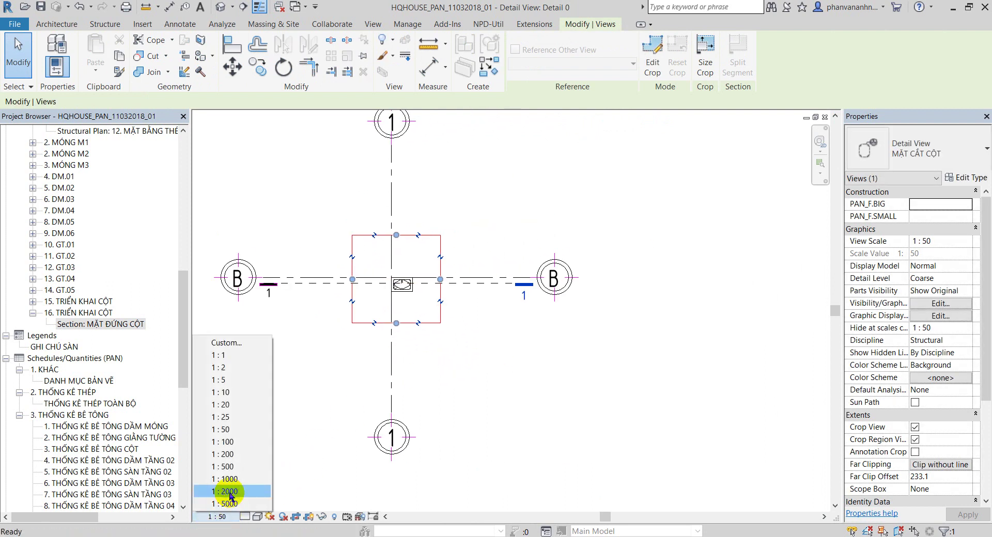
left_click(227, 417)
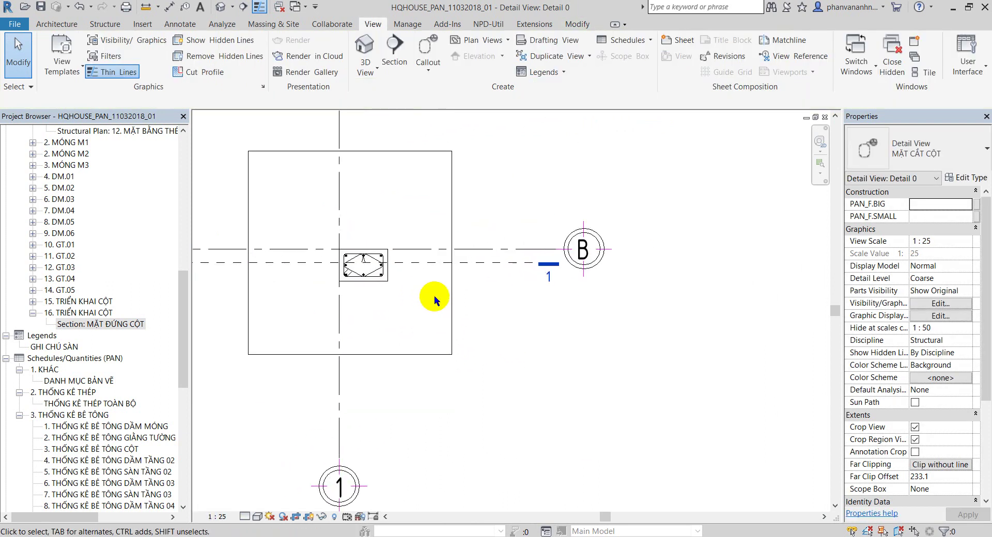
left_click(447, 298)
left_click_drag(248, 253, 284, 253)
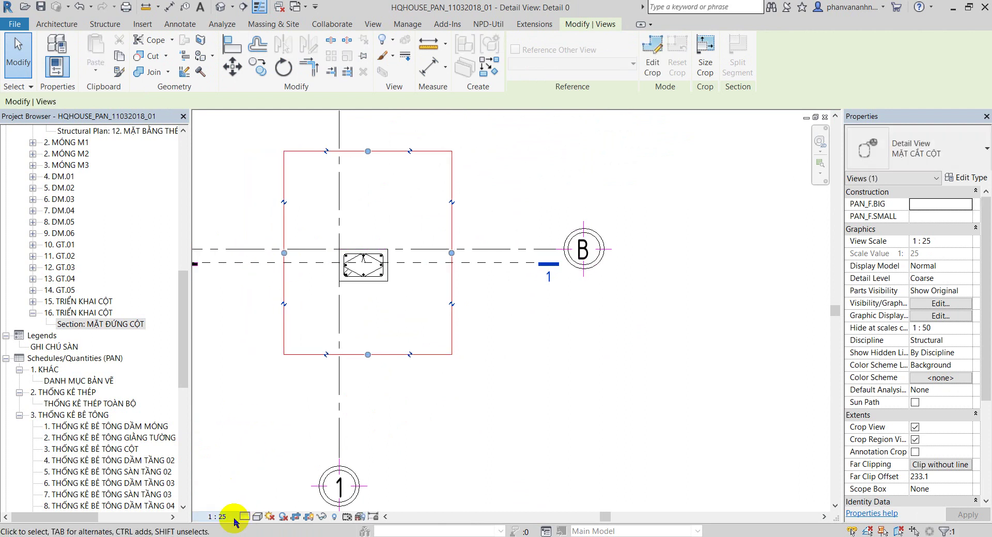
left_click(219, 516)
left_click(237, 404)
left_click(456, 400)
middle_click_drag(359, 227, 430, 221)
- Tighten all crop region edges around the column and turn on annotation cropping
left_click(421, 164)
left_click_drag(395, 164, 384, 242)
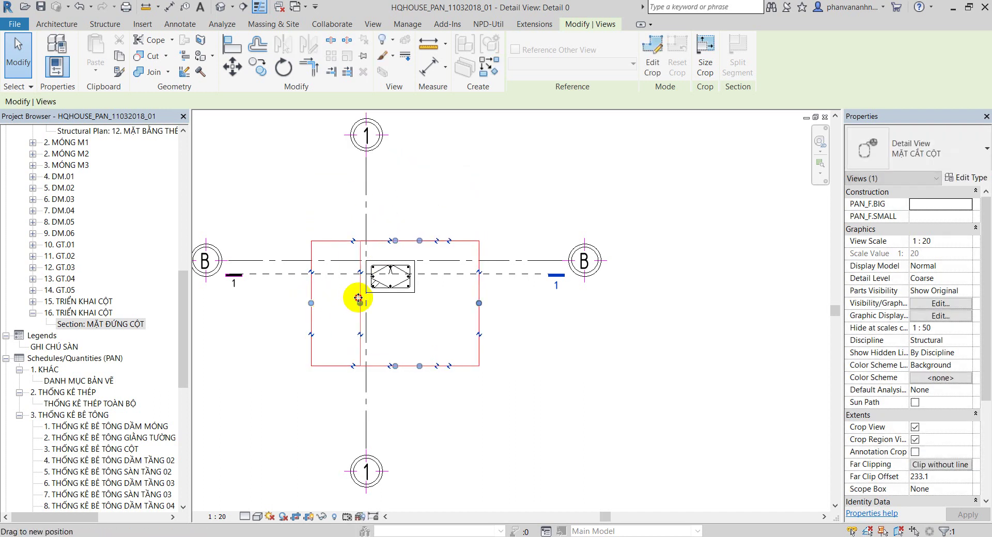
left_click_drag(358, 298, 360, 299)
left_click_drag(420, 366, 419, 303)
left_click_drag(479, 272, 424, 272)
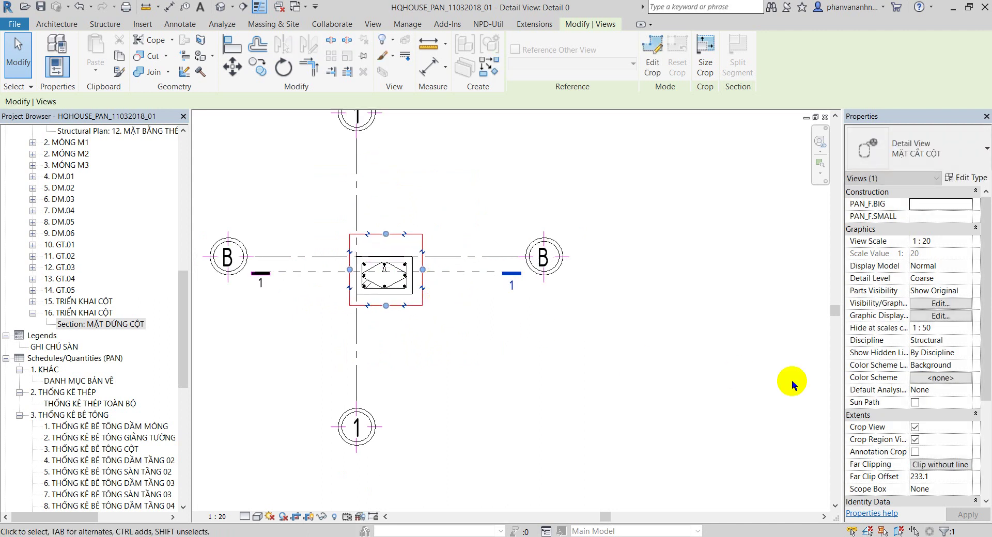
left_click(915, 452)
left_click(642, 361)
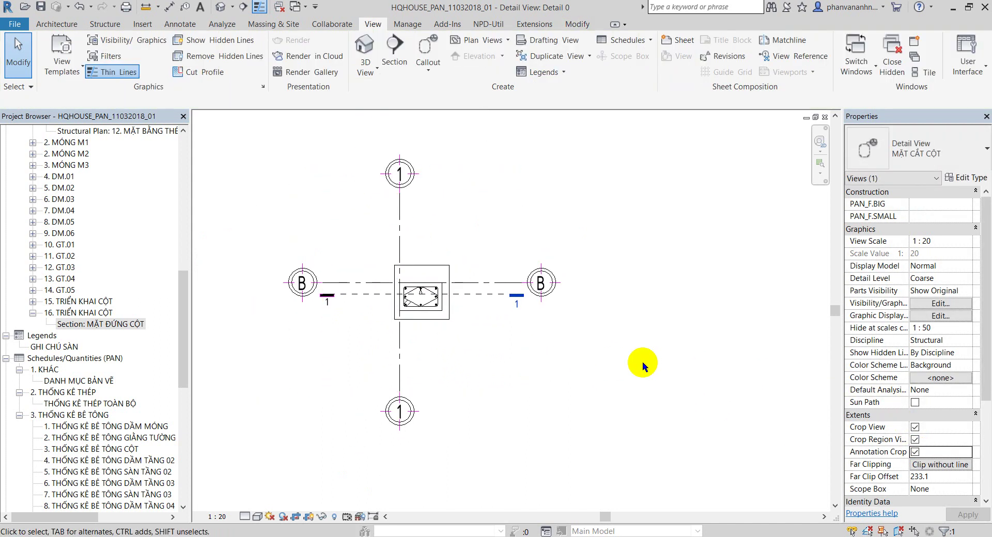
- Set Detail 0's PAN_F.BIG to IV. TRIỂN KHAI KẾT CẤU and PAN_F.SMALL to 16. TRIỂN KHAI CỘT
left_click_drag(181, 304, 200, 177)
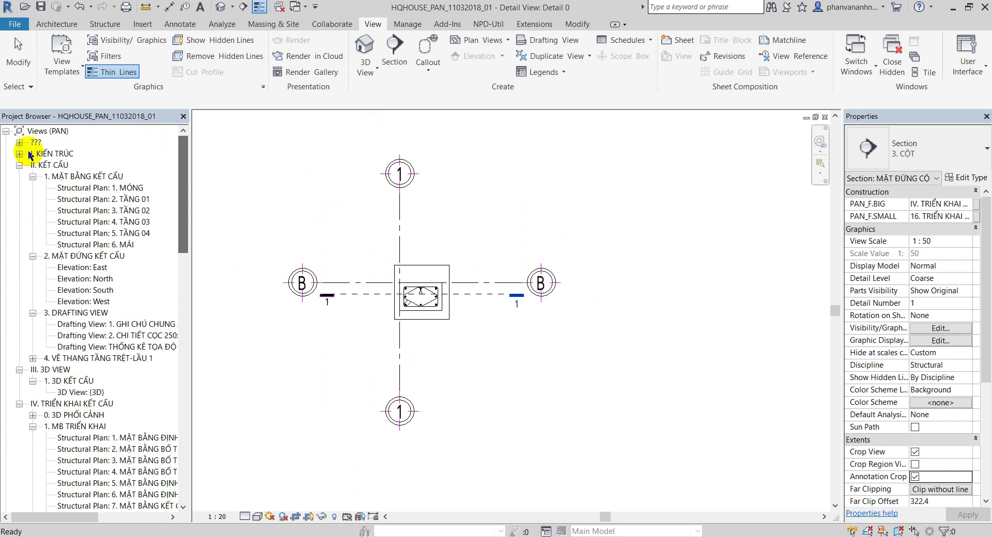
left_click(19, 142)
left_click(33, 154)
left_click(85, 167)
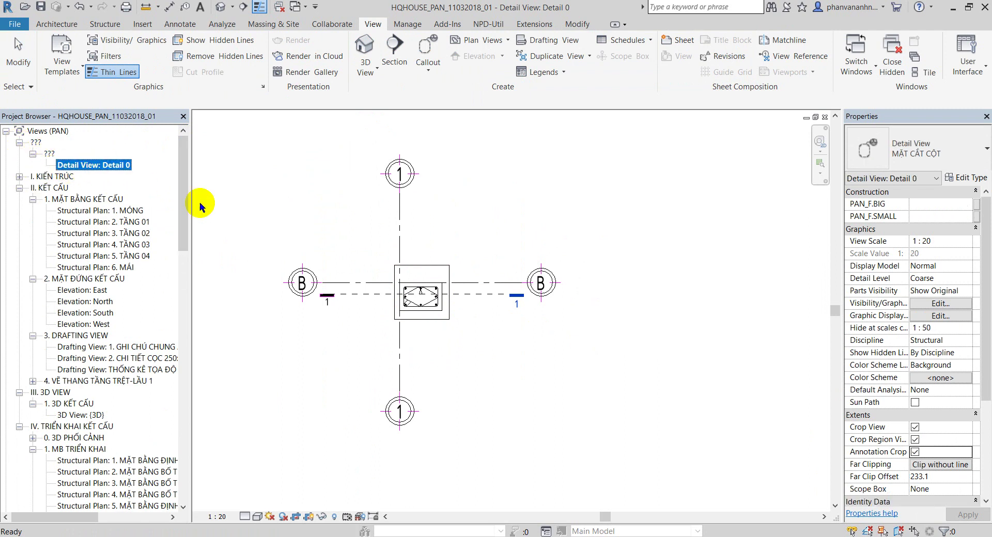
left_click(966, 206)
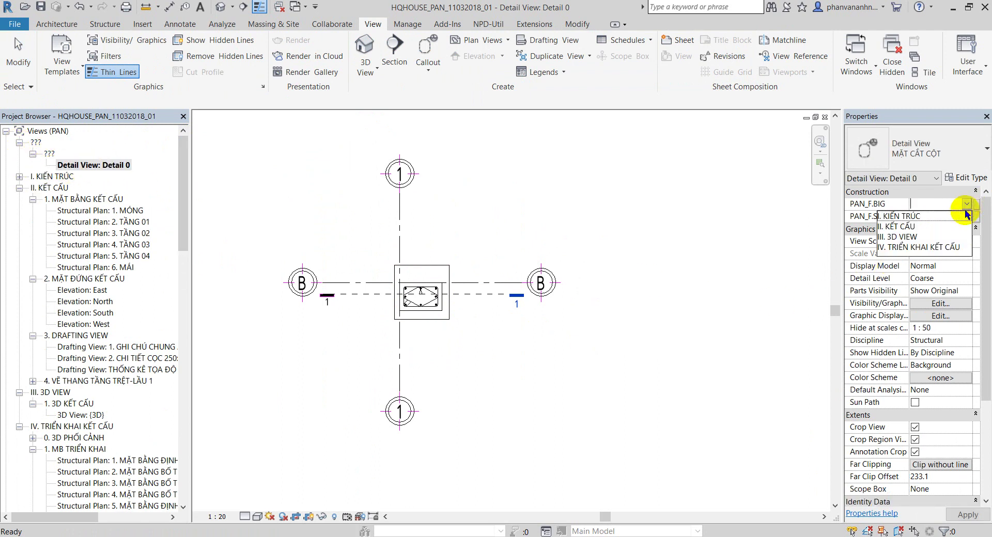
left_click(954, 244)
left_click(966, 217)
scroll(959, 262, "down", 1)
scroll(940, 263, "down", 5)
left_click(897, 281)
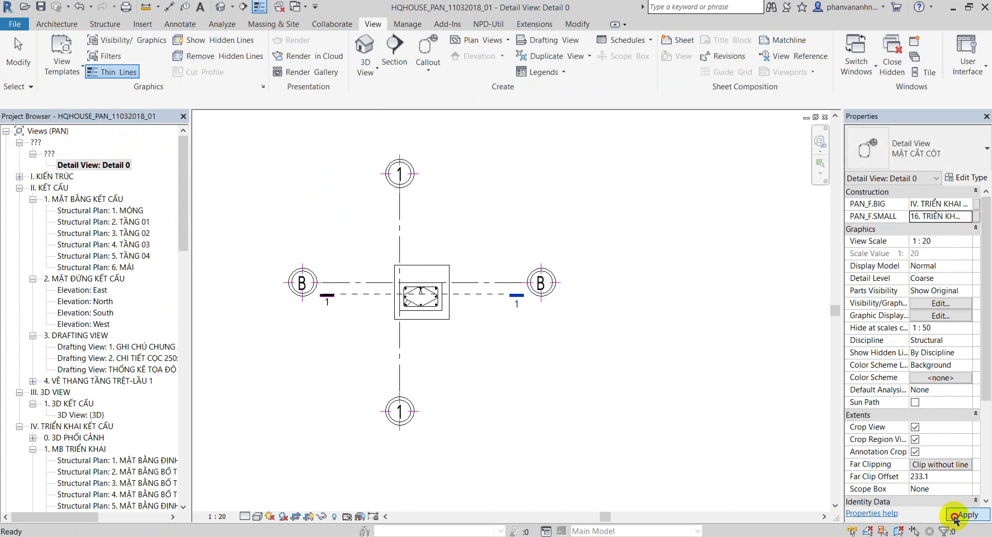
left_click(954, 517)
- Hide the crop region boundary and zoom in on the column section
scroll(447, 264, "up", 3)
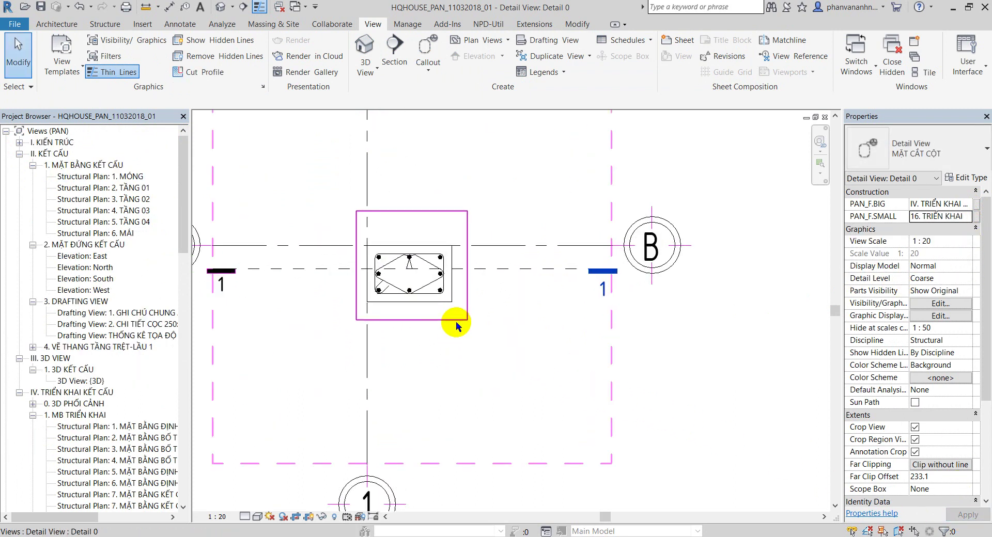
left_click(457, 261)
left_click(309, 517)
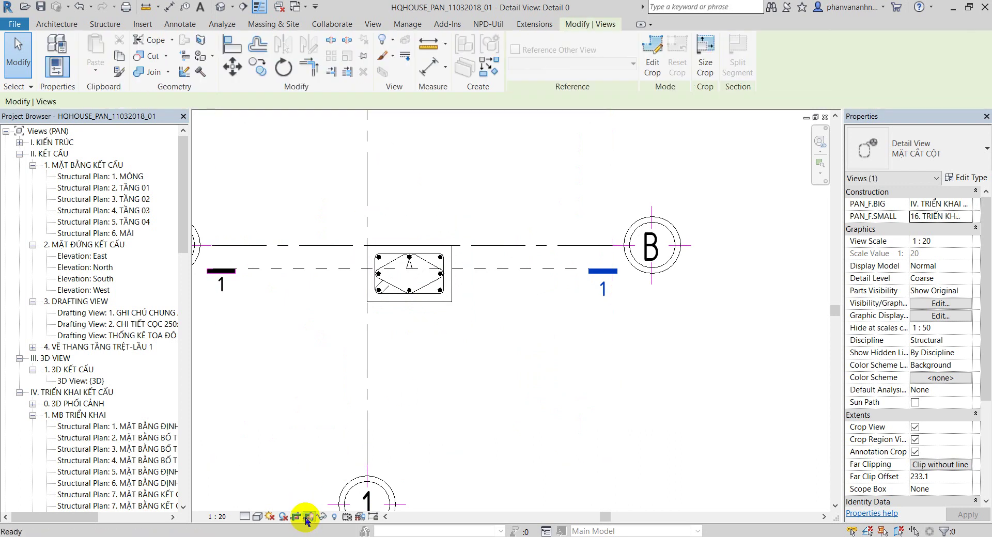
scroll(473, 345, "up", 2)
scroll(439, 326, "up", 2)
scroll(420, 312, "up", 2)
scroll(416, 305, "up", 1)
scroll(412, 300, "up", 2)
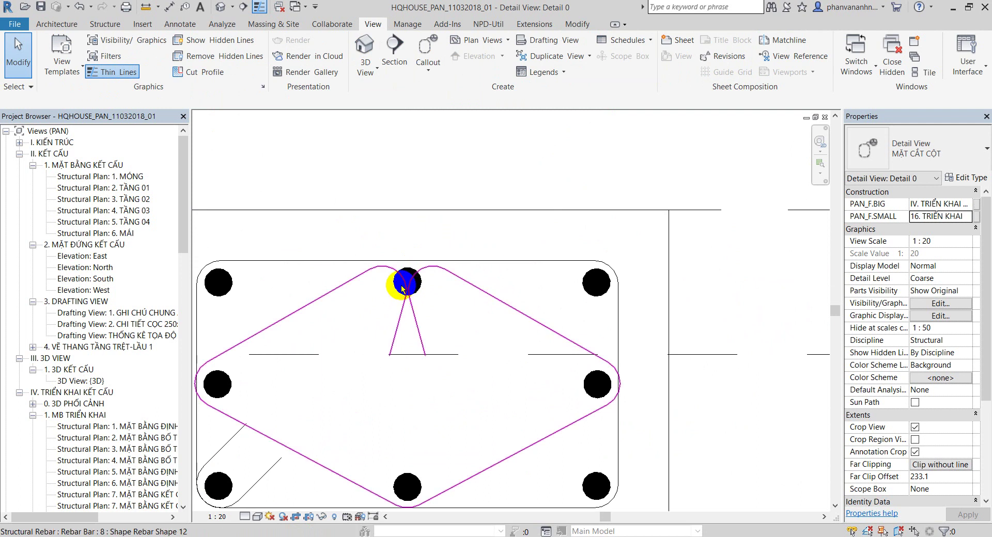
scroll(409, 310, "down", 2)
scroll(413, 315, "up", 2)
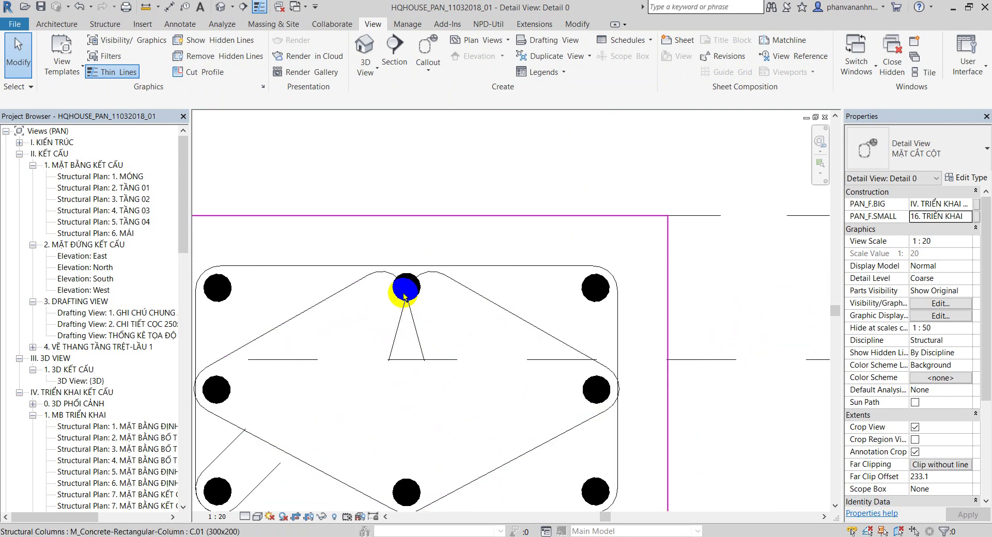
- Select the diamond stirrup wrapping the column's eight bars
middle_click_drag(404, 298, 434, 242)
left_click(315, 395)
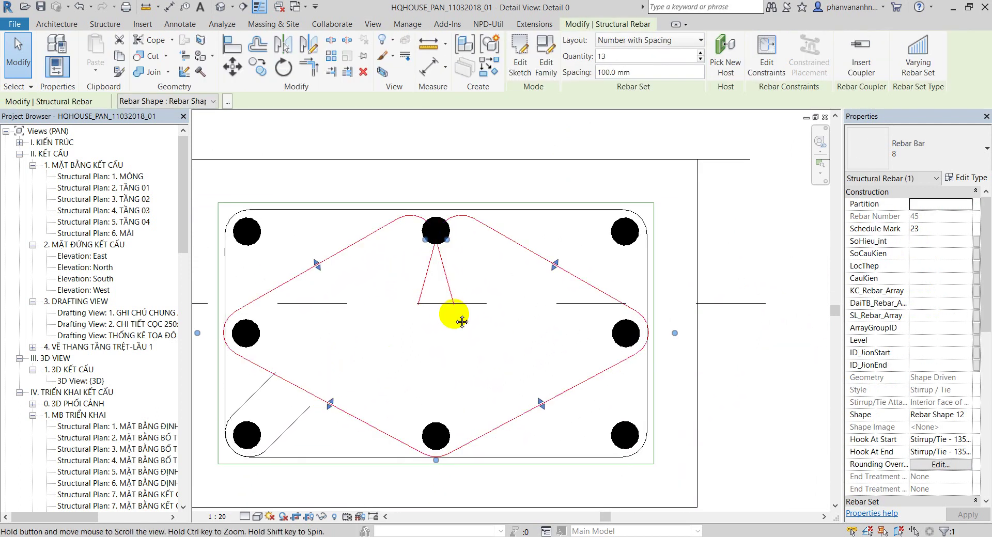
middle_click_drag(462, 321, 442, 358)
key("Escape")
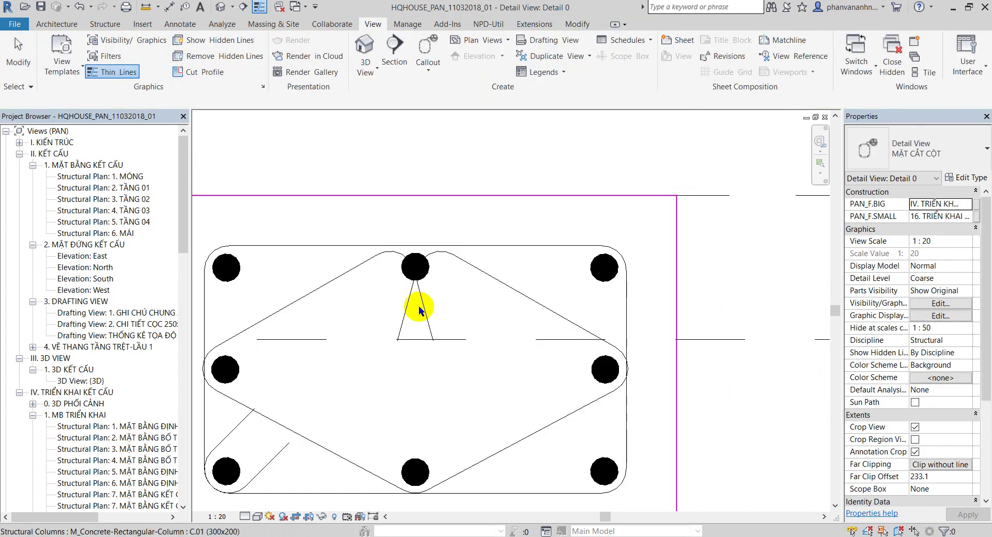
left_click(424, 309)
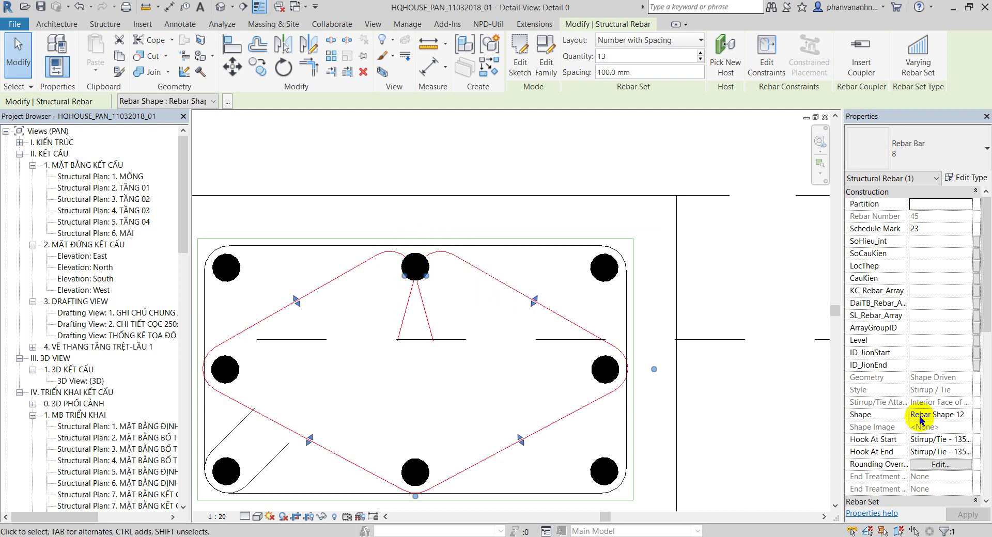
- Set both the start and end hooks of the diamond stirrup to None and apply
left_click(970, 443)
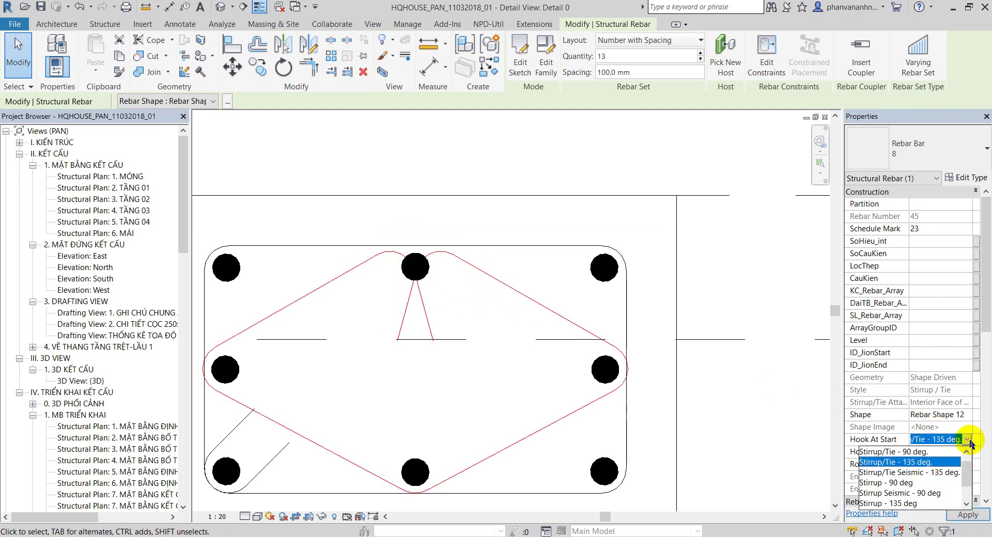
left_click(938, 462)
left_click(965, 455)
left_click(936, 482)
left_click(969, 456)
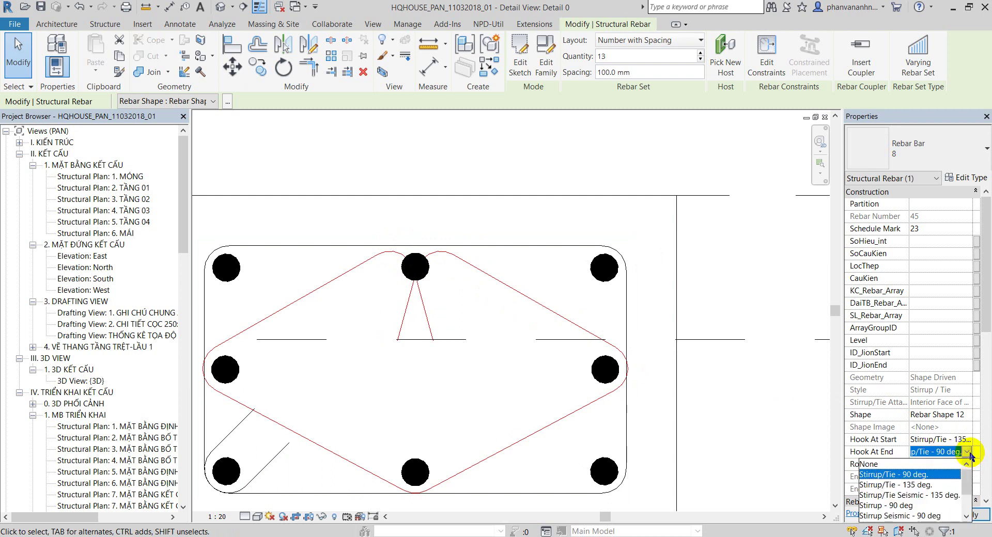
left_click(933, 465)
left_click(965, 440)
left_click(936, 452)
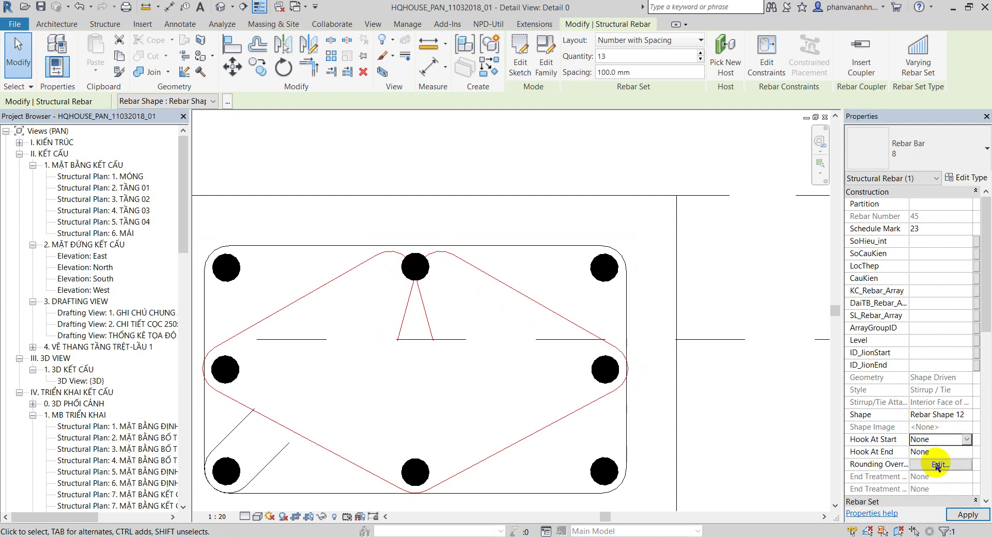
left_click(963, 515)
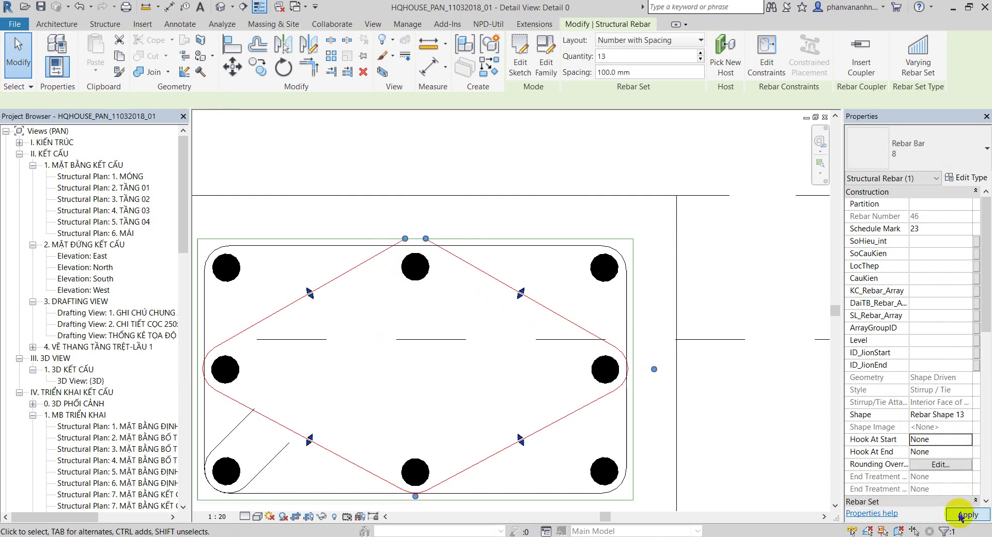
- Change both stirrup hooks to Stirrup/Tie - 90 deg. and apply
left_click(964, 439)
left_click(965, 440)
left_click(964, 461)
left_click(965, 453)
left_click(948, 485)
left_click(968, 515)
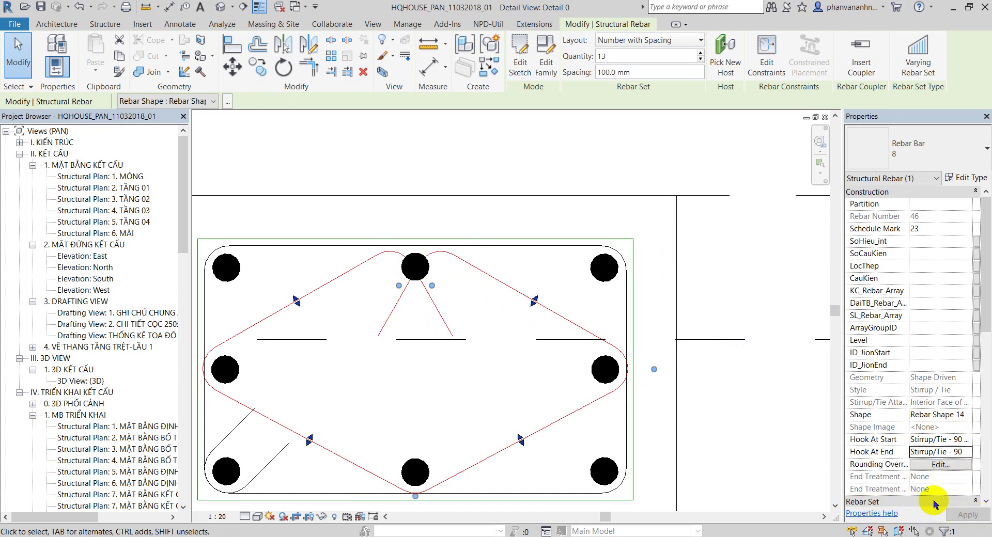
- Change both stirrup hooks to Stirrup - 180 deg. and apply
left_click(965, 440)
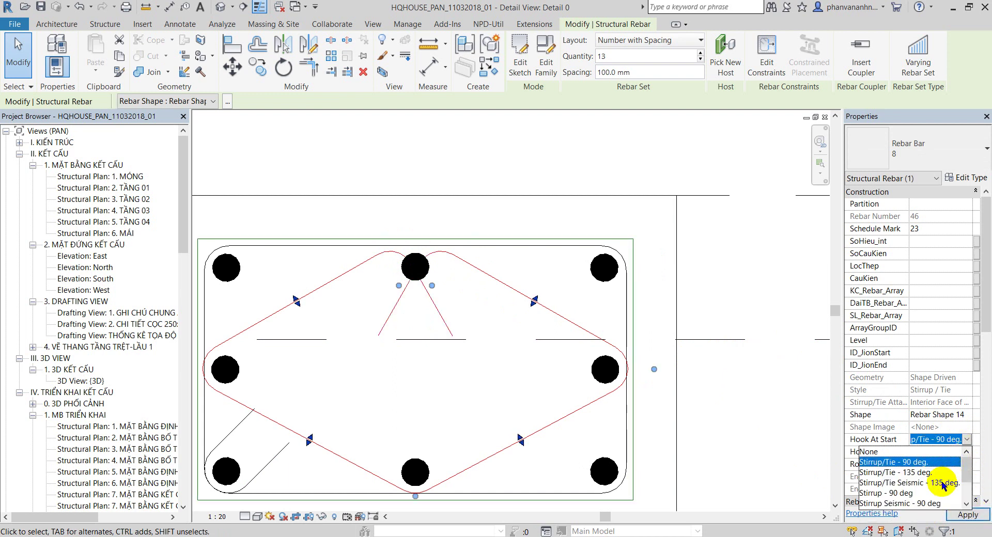
scroll(936, 497, "down", 1)
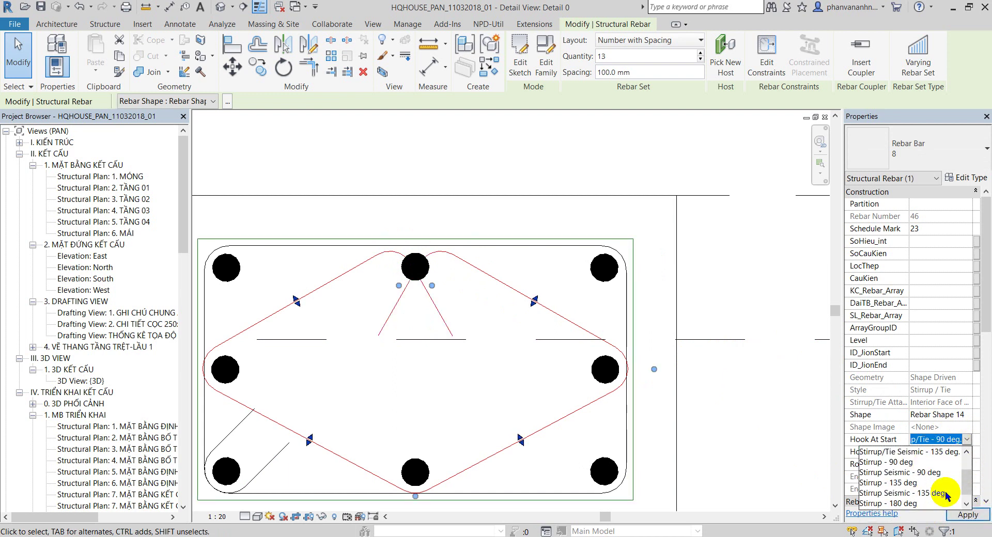
left_click(918, 503)
left_click(966, 453)
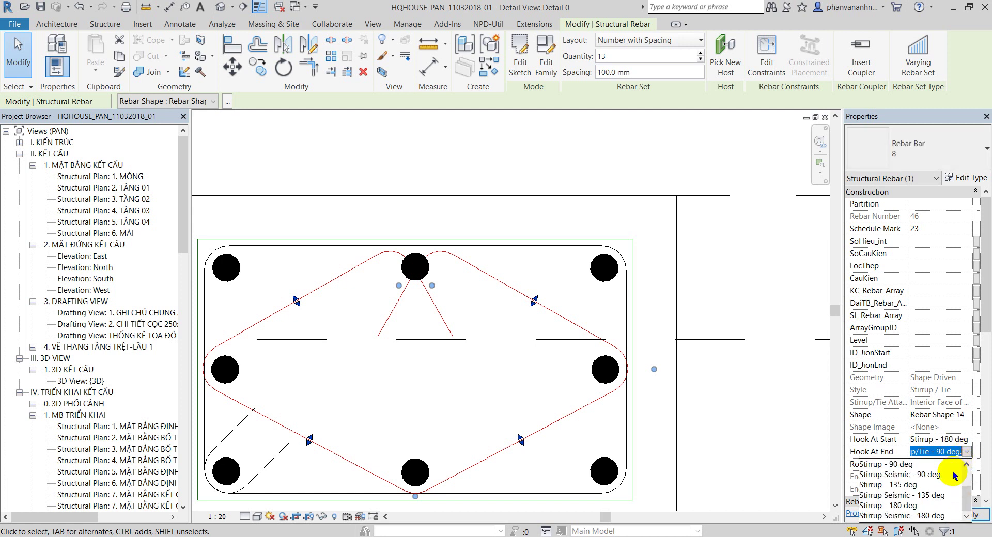
left_click(914, 505)
left_click(962, 515)
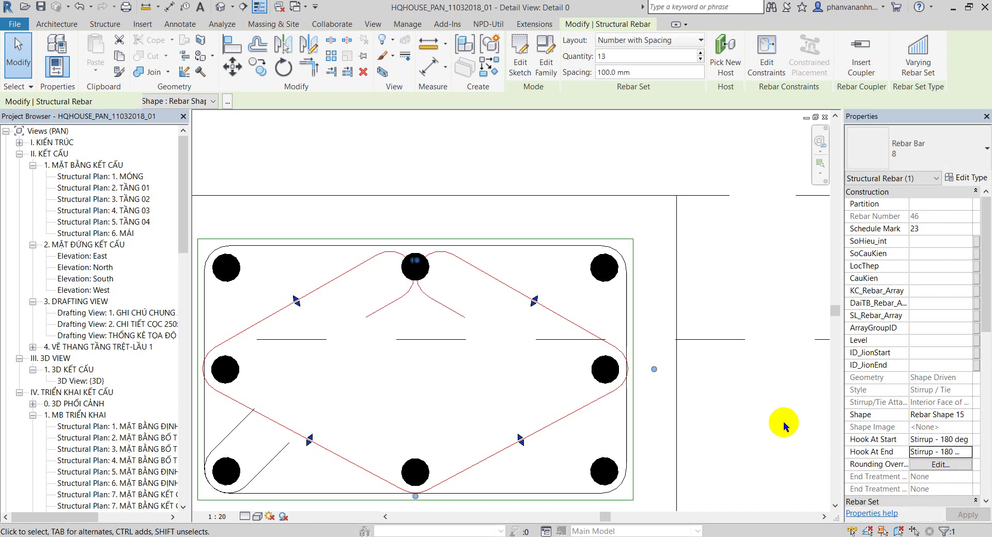
- Reselect the diamond stirrup and delete it from the column section
left_click(775, 317)
left_click(422, 286)
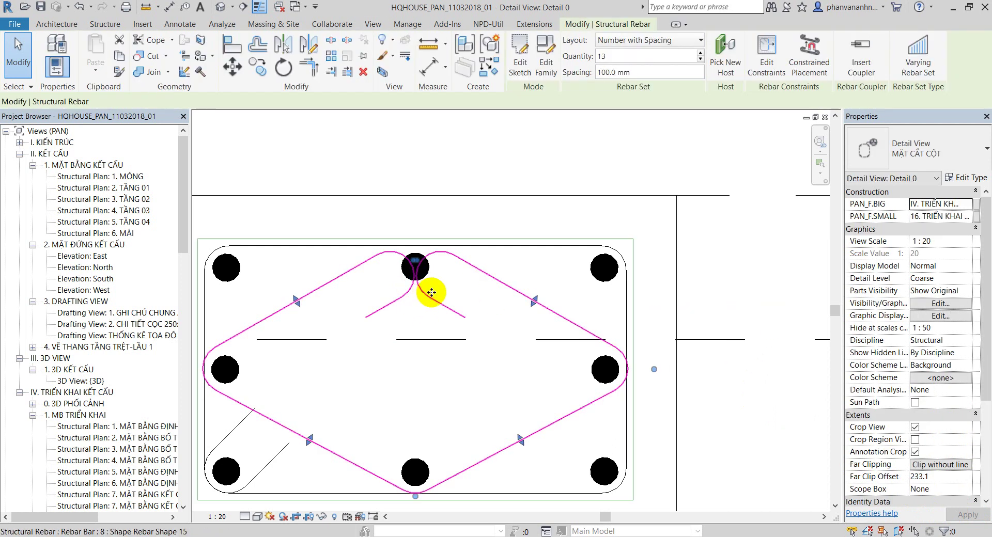
scroll(422, 286, "down", 2)
scroll(725, 371, "up", 2)
middle_click_drag(725, 371, 837, 410)
scroll(478, 332, "up", 1)
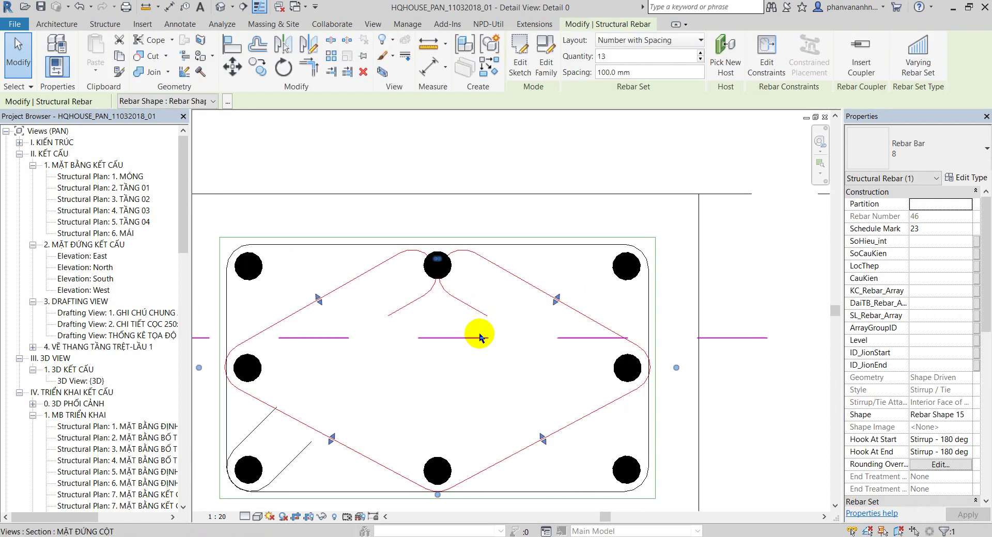
scroll(487, 336, "up", 2)
scroll(428, 250, "down", 2)
scroll(465, 294, "up", 1)
scroll(496, 312, "down", 2)
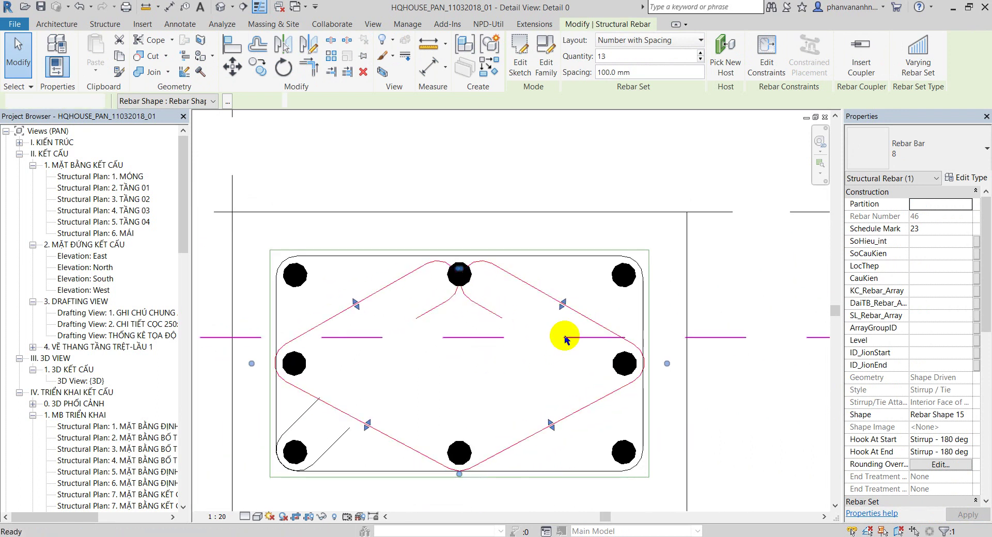
key("Delete")
scroll(413, 281, "down", 1)
- Select the top-left corner bar in the Detail 0 column section
middle_click_drag(413, 280, 407, 282)
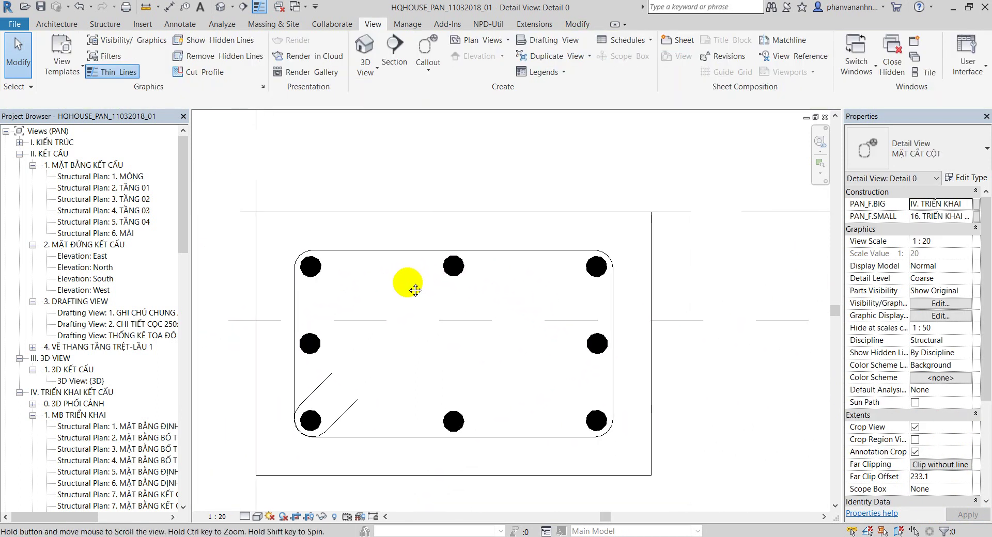
middle_click_drag(443, 330, 436, 330)
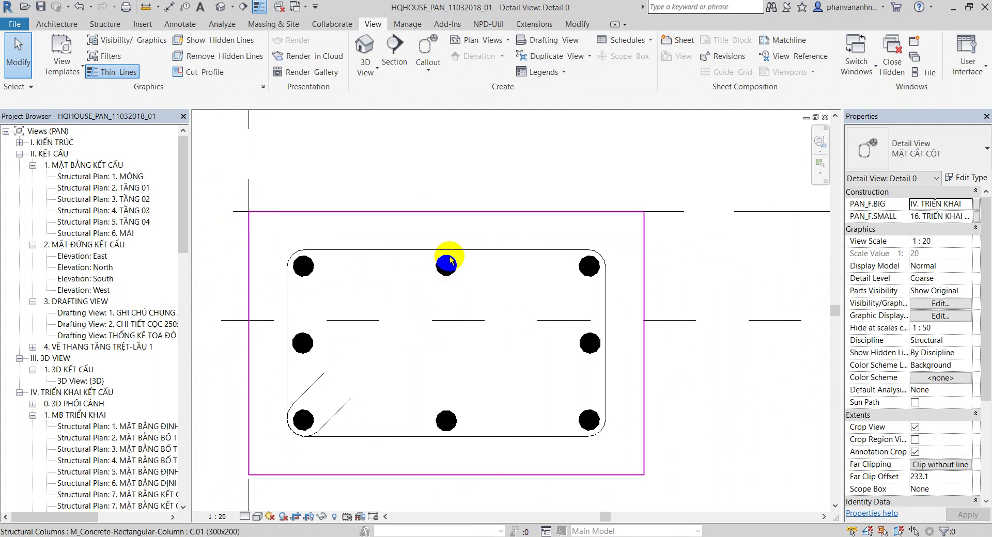
left_click(442, 269)
key("Escape")
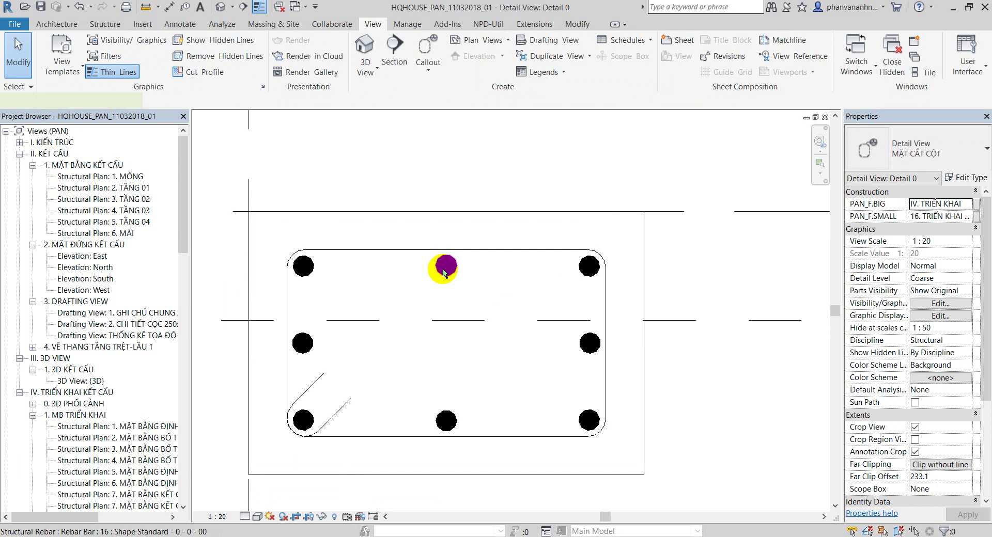
left_click(444, 273)
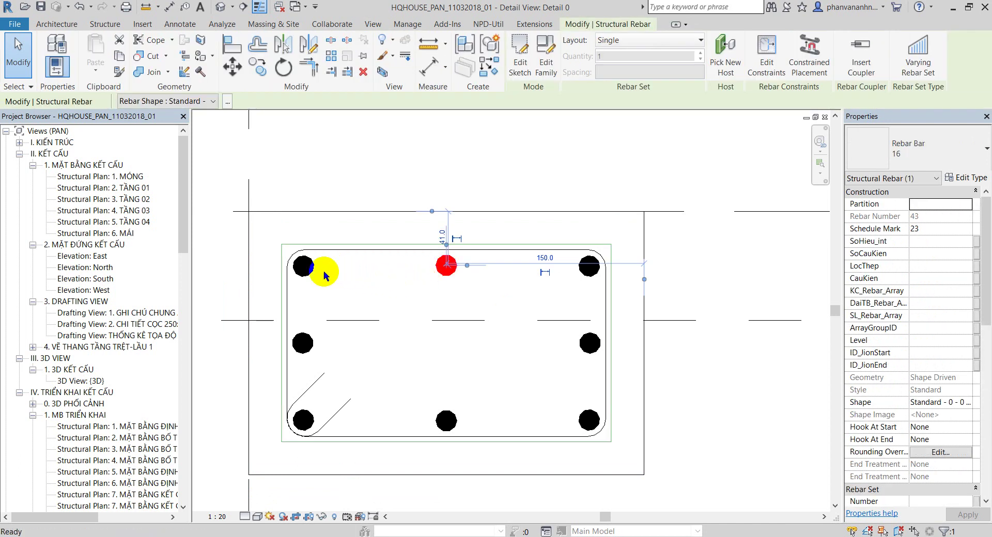
left_click(324, 271)
left_click(438, 266)
left_click(337, 267)
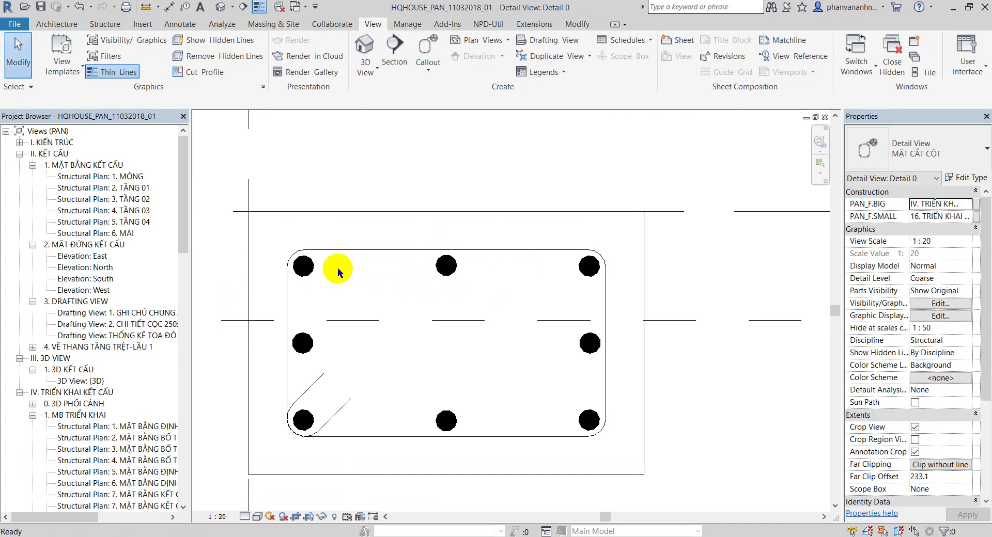
left_click(315, 266)
left_click(520, 150)
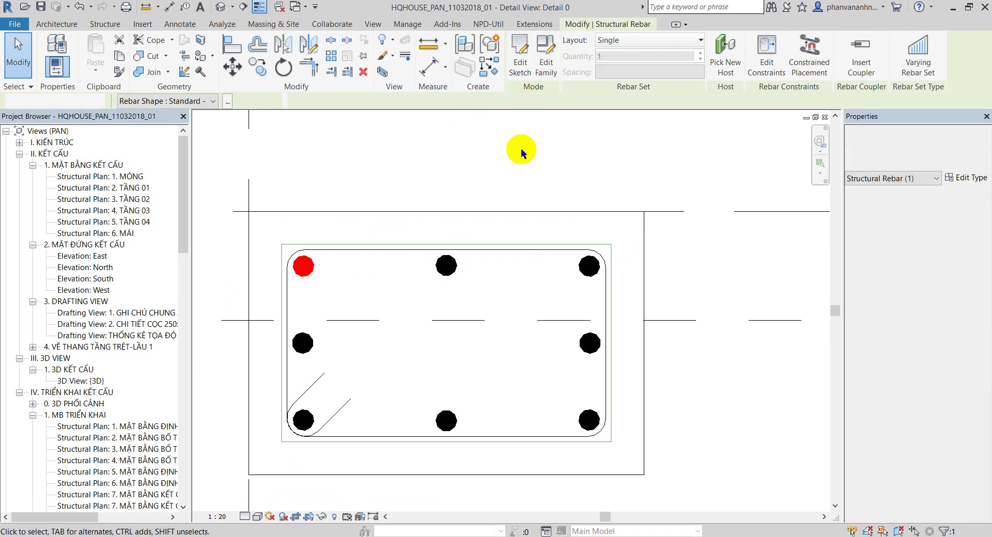
left_click(317, 260)
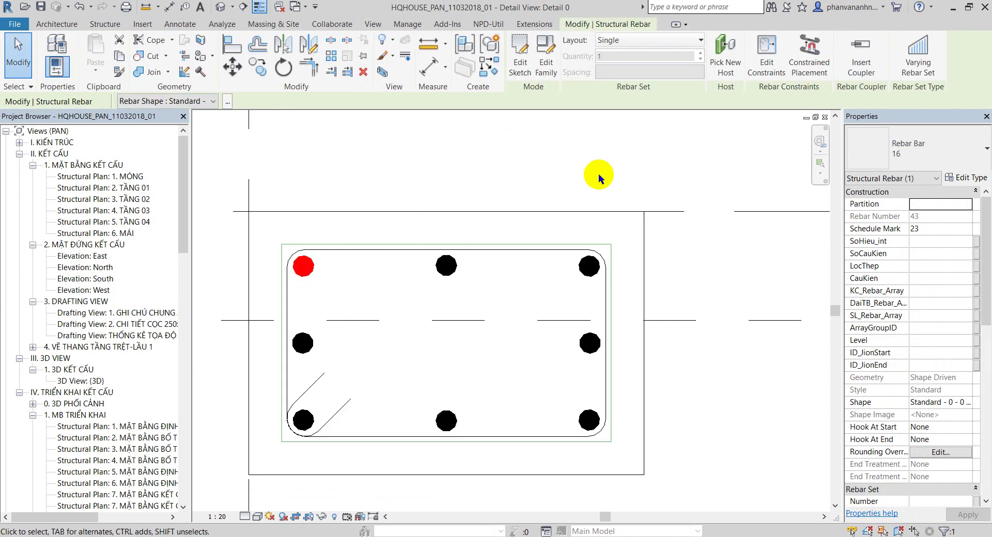
- Set the corner bar's layout to Fixed Number with a quantity of 3
left_click(643, 36)
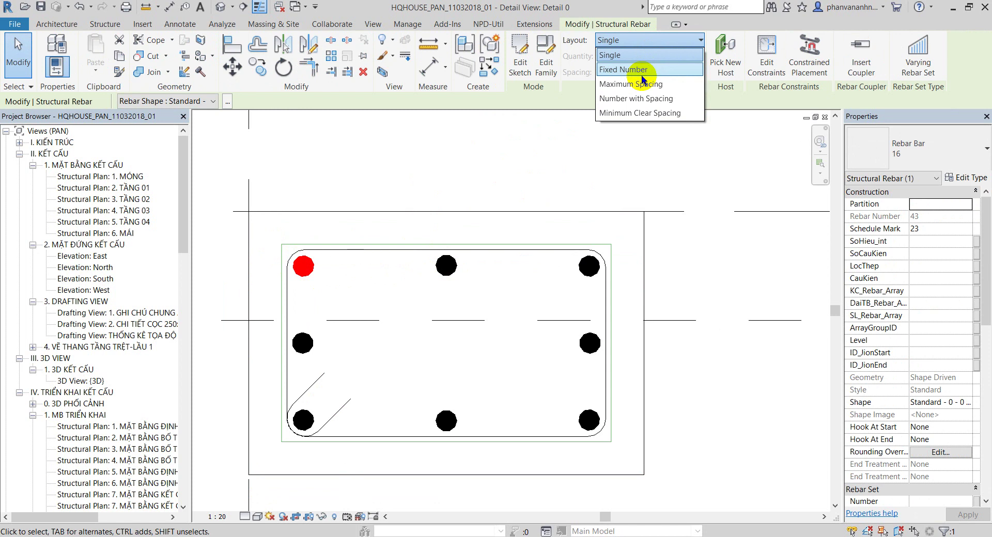
key("Escape")
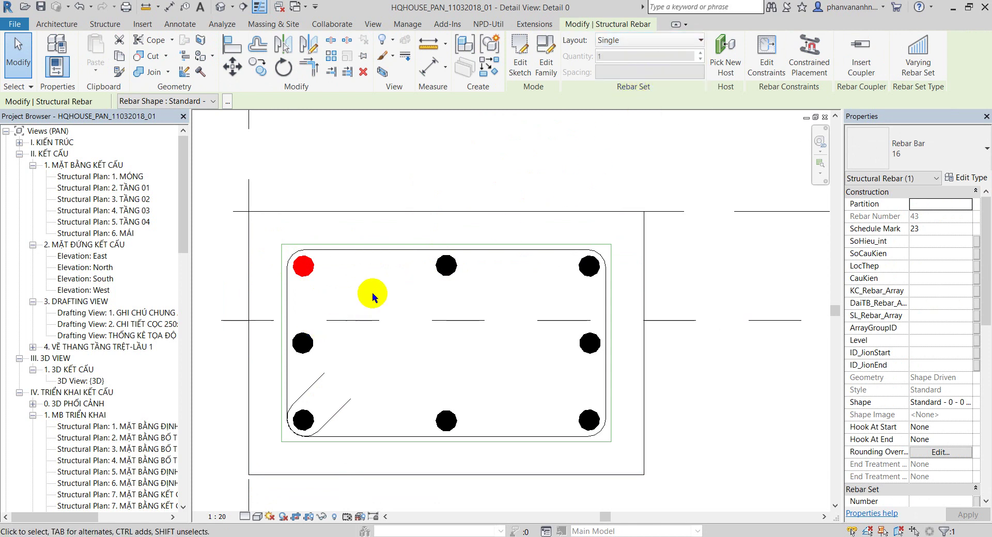
scroll(443, 300, "down", 3)
left_click(701, 40)
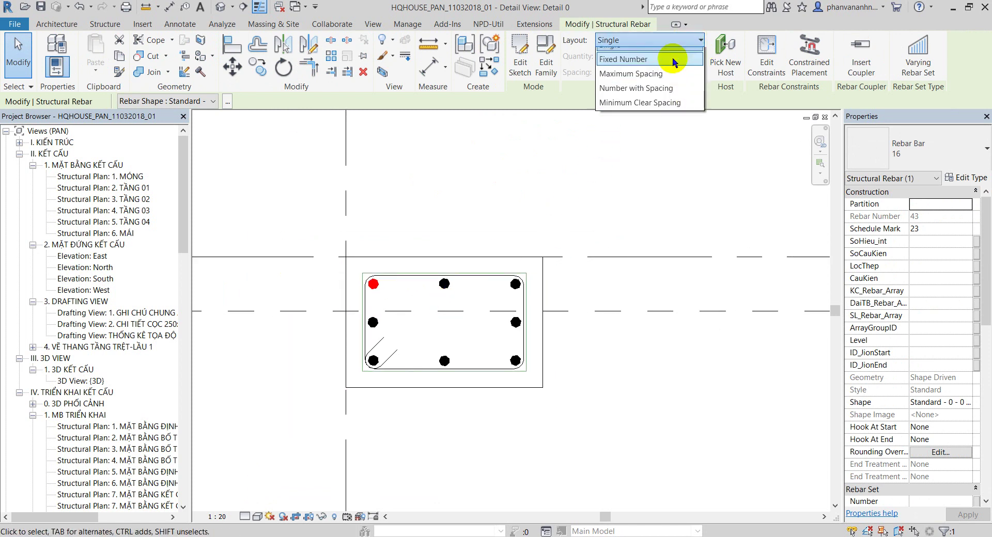
left_click(633, 61)
left_click(458, 219)
scroll(372, 279, "up", 3)
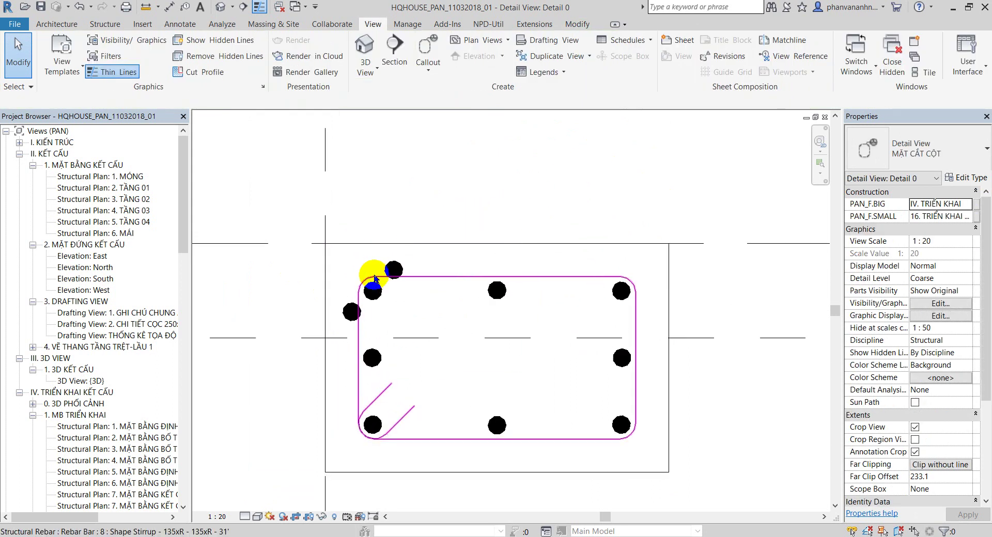
left_click(380, 293)
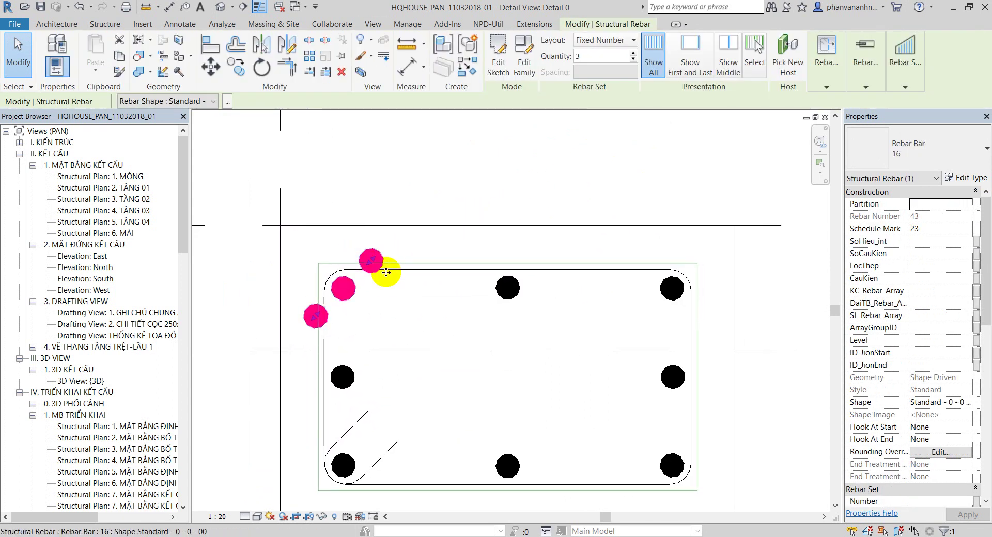
middle_click_drag(370, 302, 379, 291)
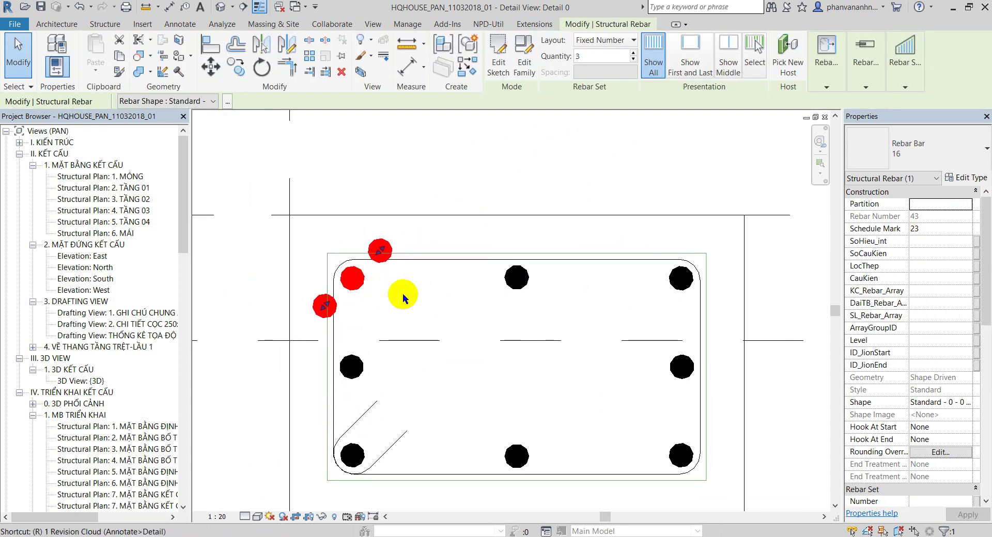
- Rotate the three-bar set 45° so it lies horizontally along the top edge
key("o")
key("Escape")
key("Escape")
left_click(354, 282)
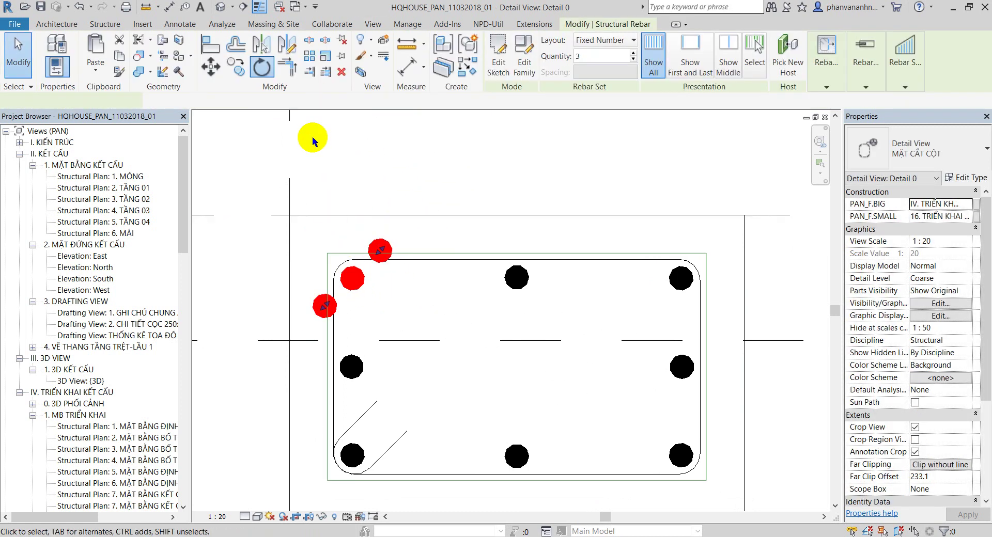
left_click(261, 67)
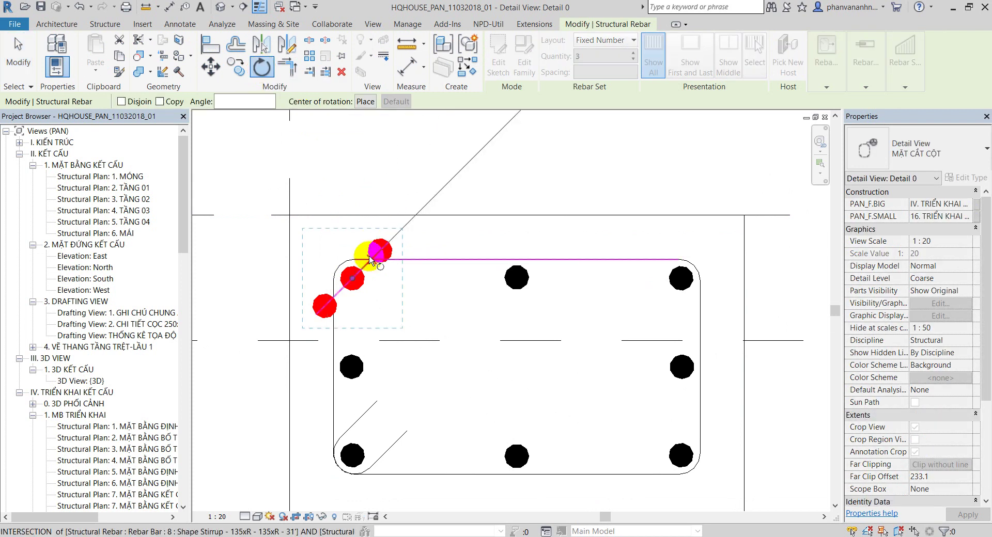
left_click(467, 172)
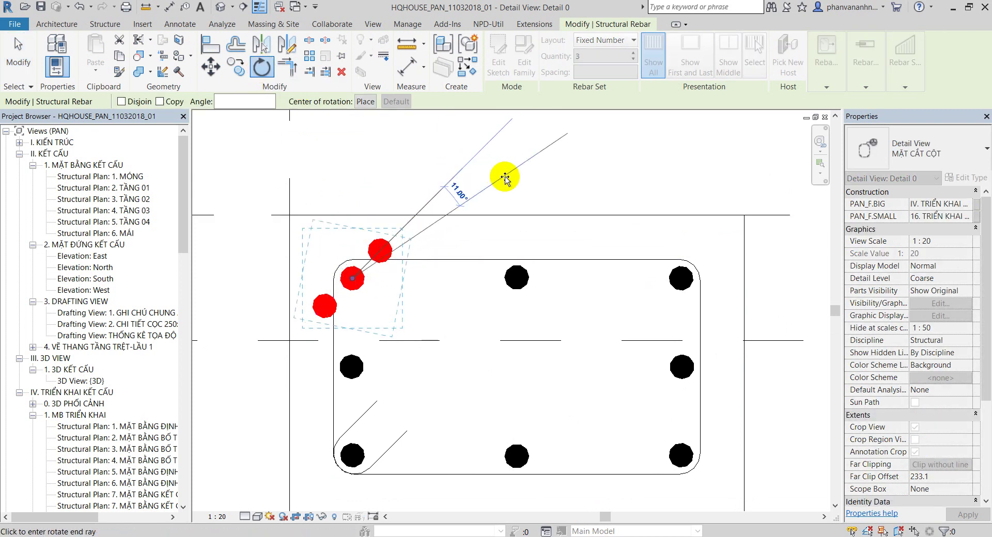
left_click(603, 283)
key("Escape")
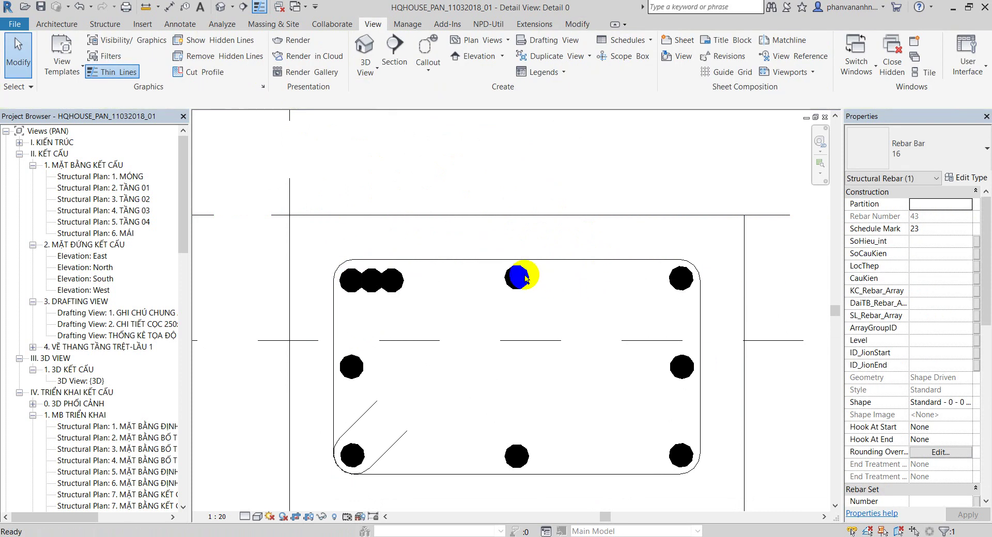
- Delete the separate top-middle and top-right bars and stretch the set across the top face
left_click(518, 288)
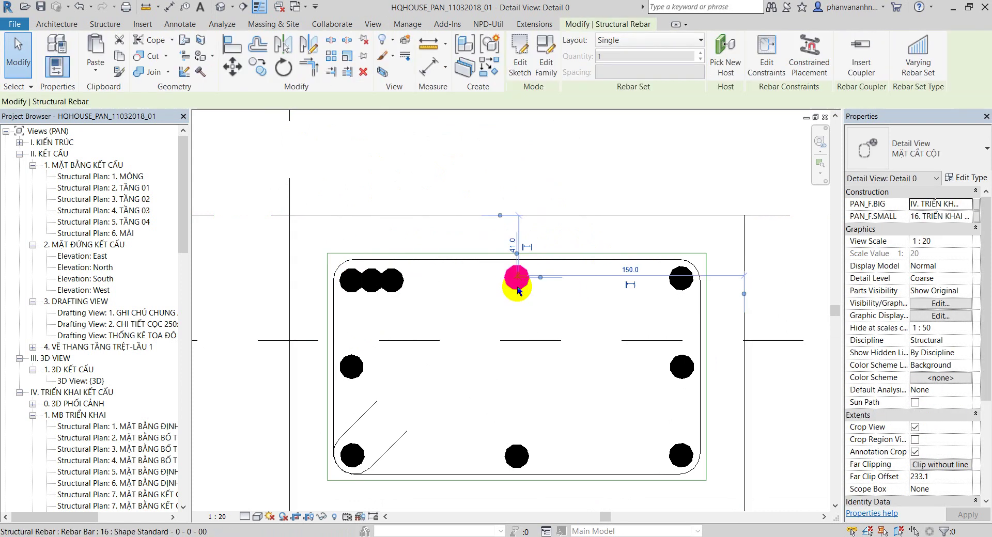
key("Delete")
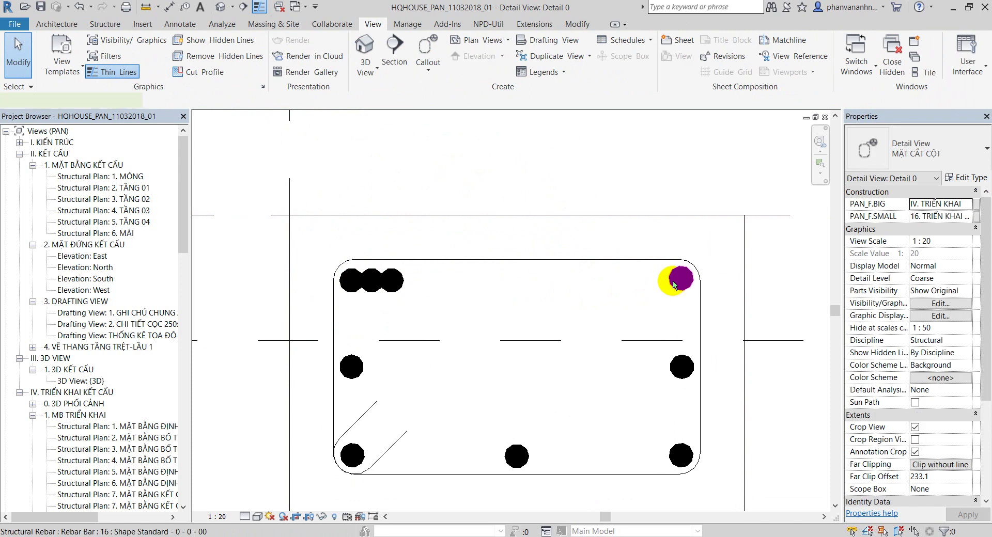
left_click(674, 284)
key("Delete")
middle_click_drag(428, 304, 371, 302)
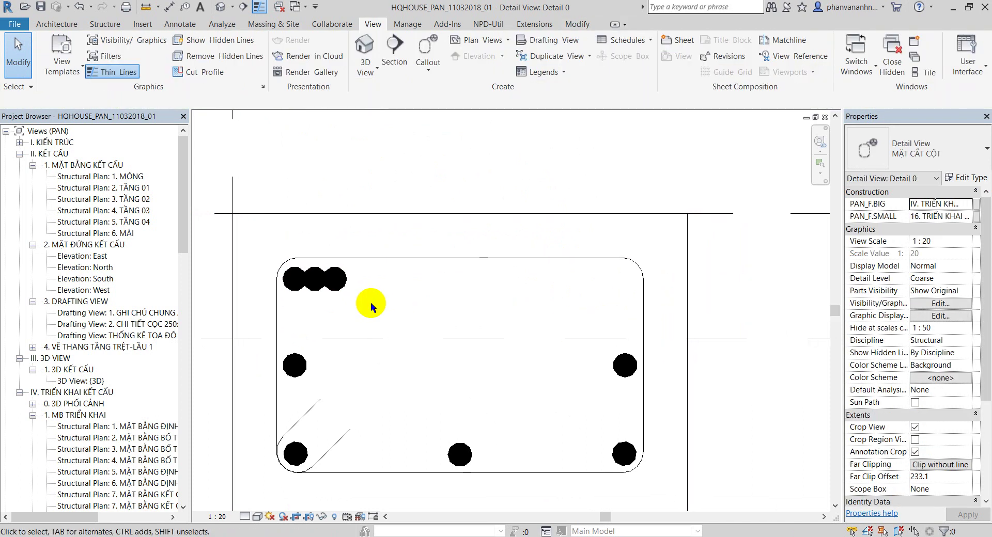
left_click(349, 288)
left_click_drag(343, 281, 623, 286)
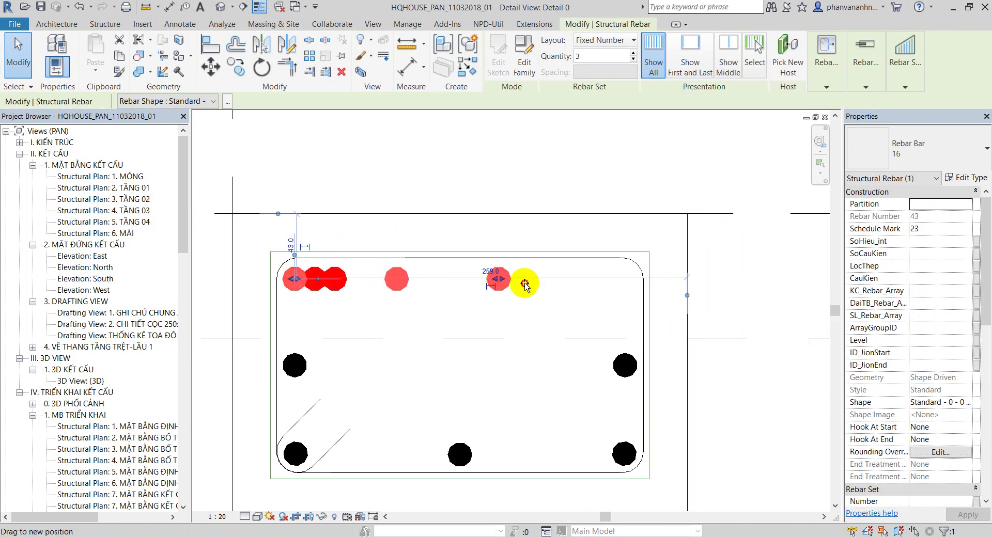
- Delete the left-middle and bottom-left bars
key("Escape")
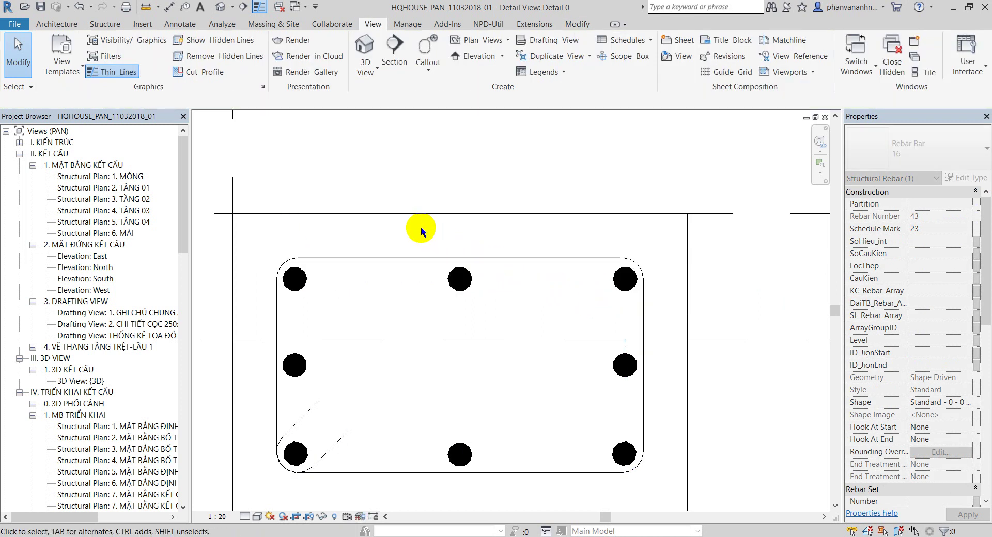
scroll(382, 321, "down", 2)
scroll(344, 310, "up", 2)
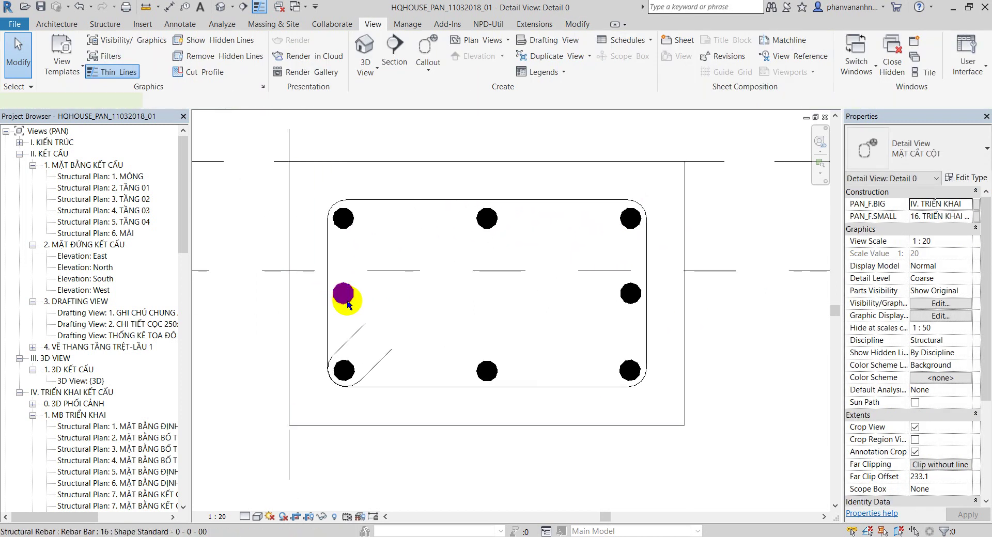
left_click(347, 302)
left_click(524, 333)
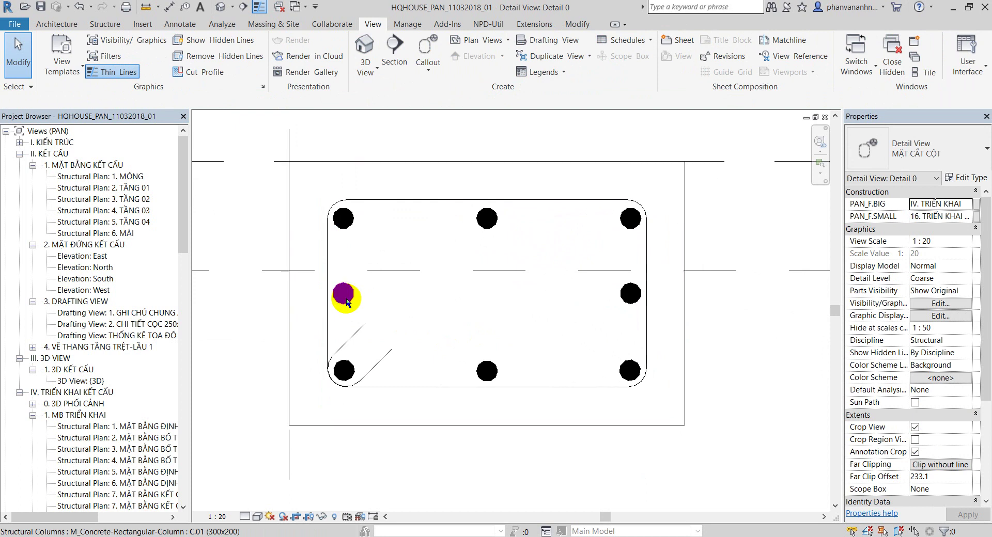
left_click(345, 300)
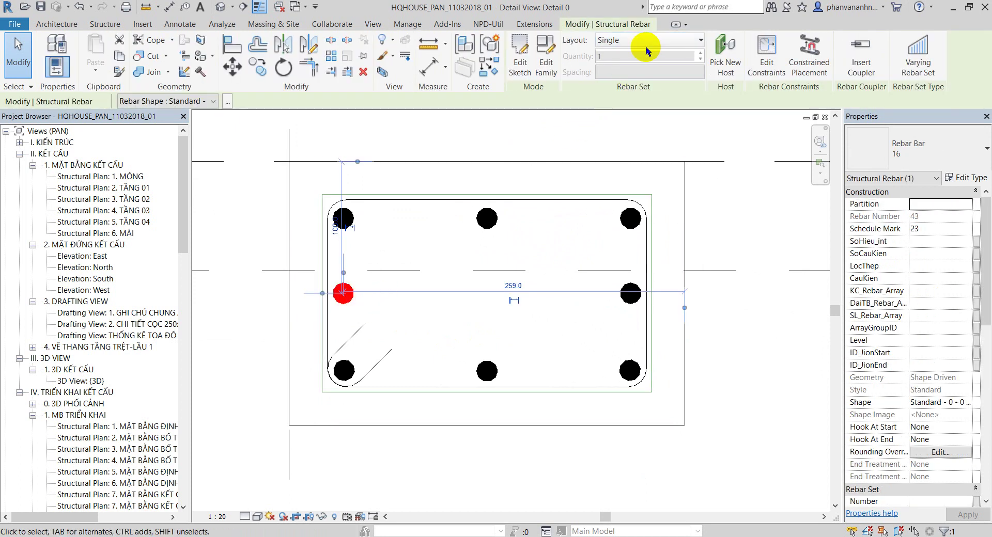
left_click(646, 275)
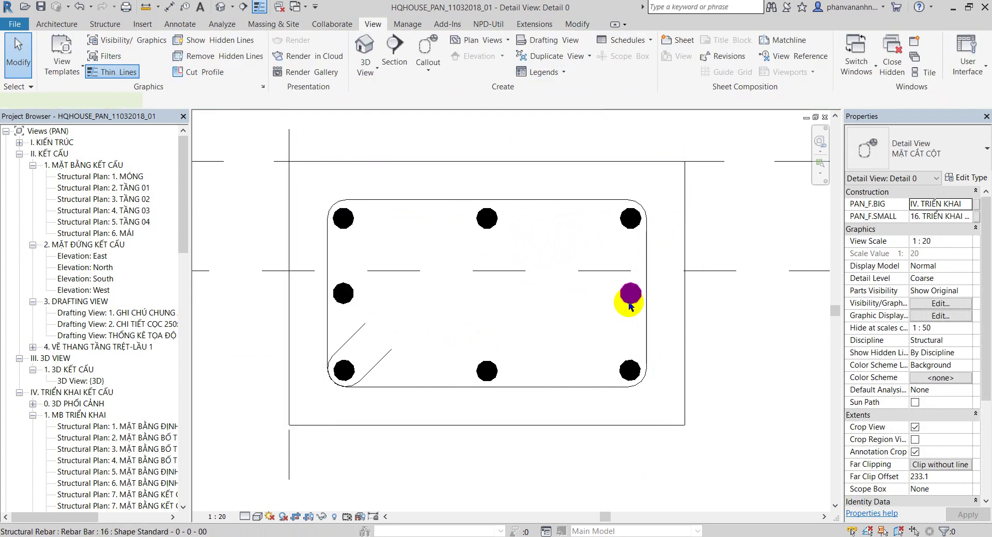
left_click(630, 306)
left_click(496, 297)
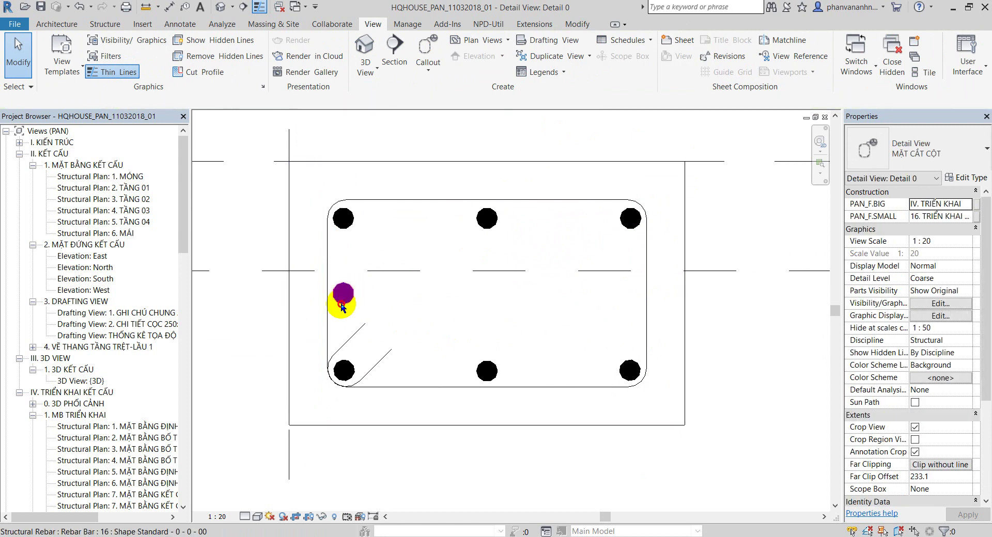
left_click_drag(341, 306, 343, 370)
key("Delete")
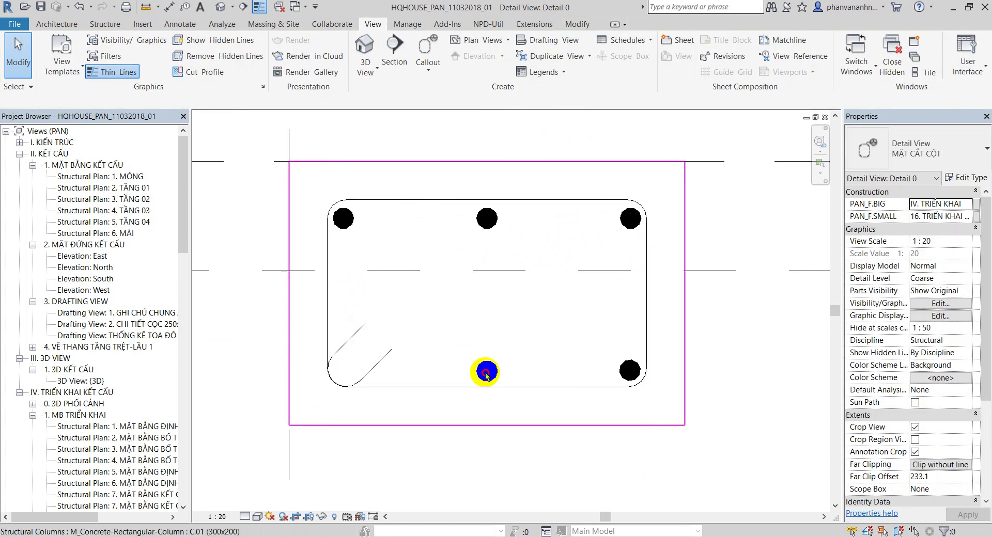
- Delete the bottom-middle bar, undoing an accidental deletion of the column
left_click(486, 373)
key("Delete")
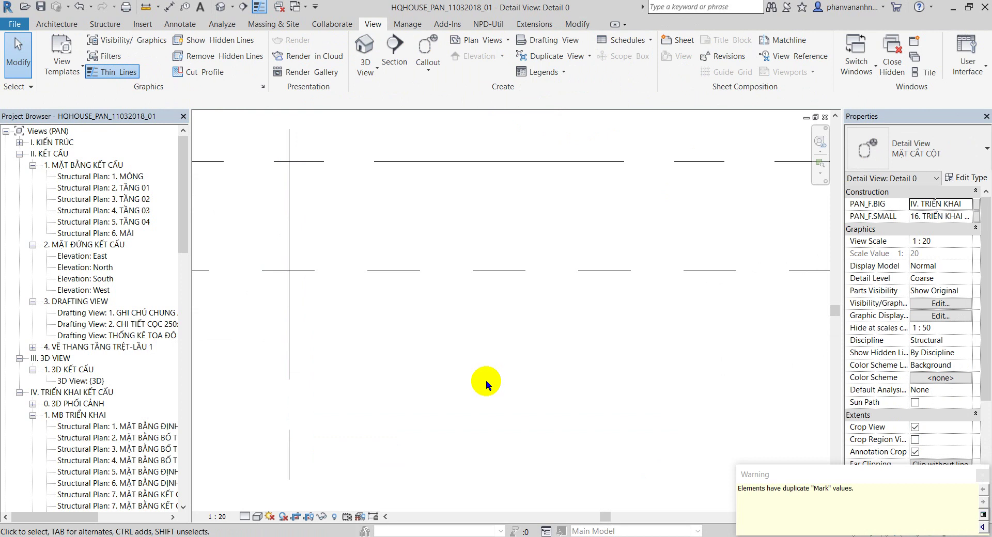
key("ctrl+z")
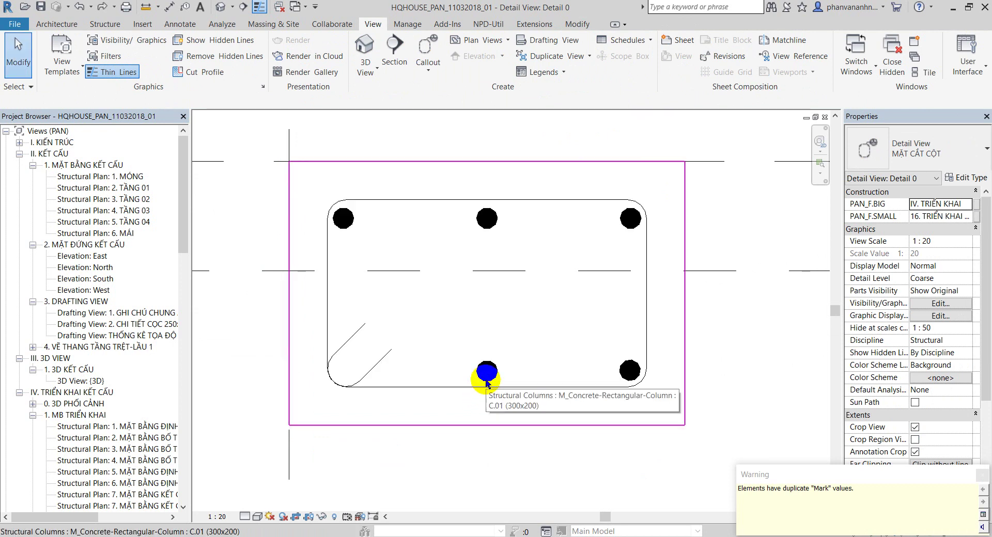
left_click(484, 371)
key("Delete")
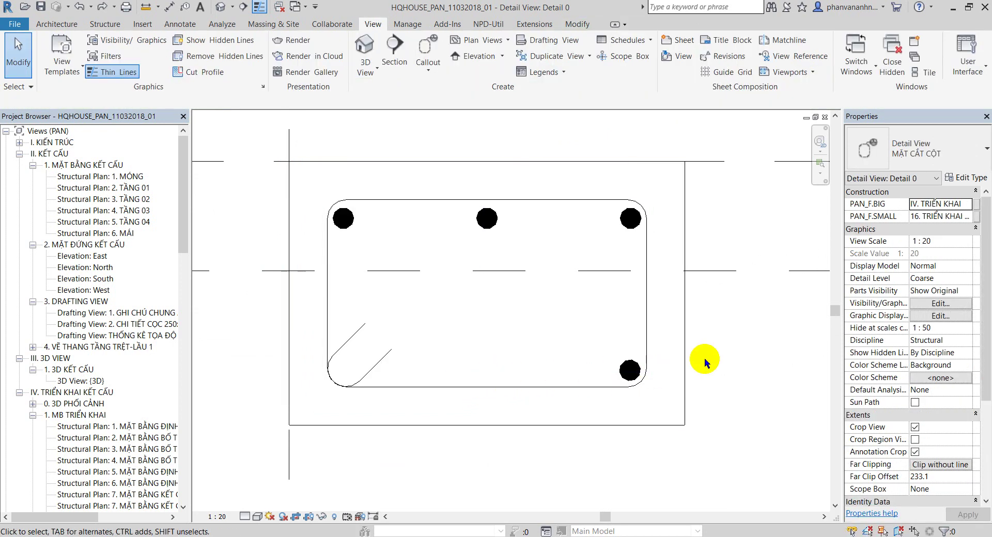
- Remove the bottom-right corner bar and select the top three-bar set
middle_click_drag(705, 358, 678, 352)
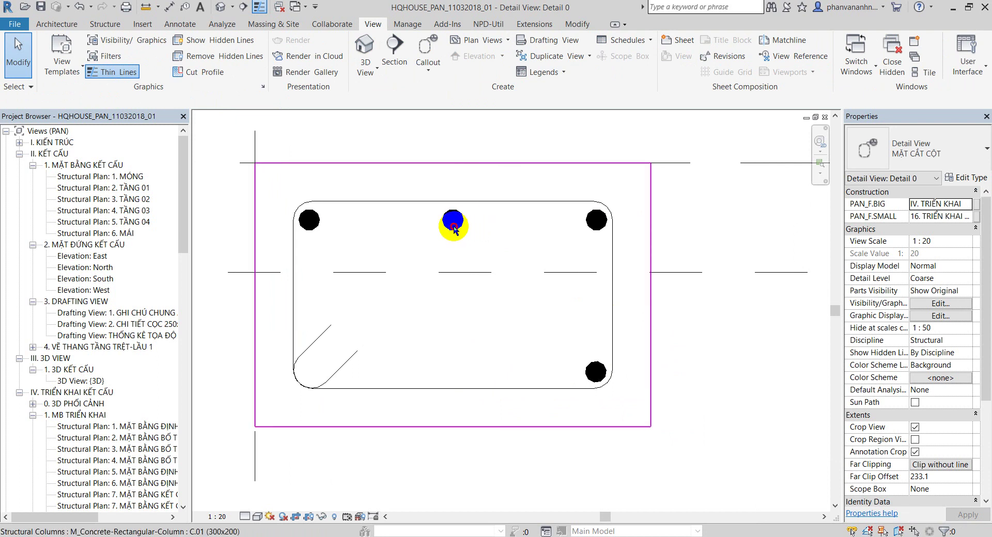
left_click(454, 229)
left_click(542, 244)
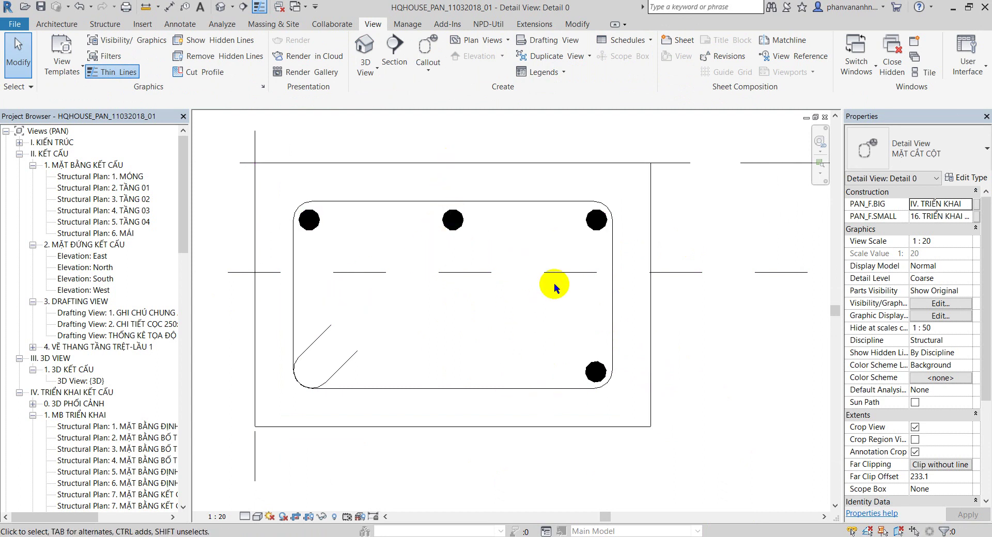
left_click(594, 381)
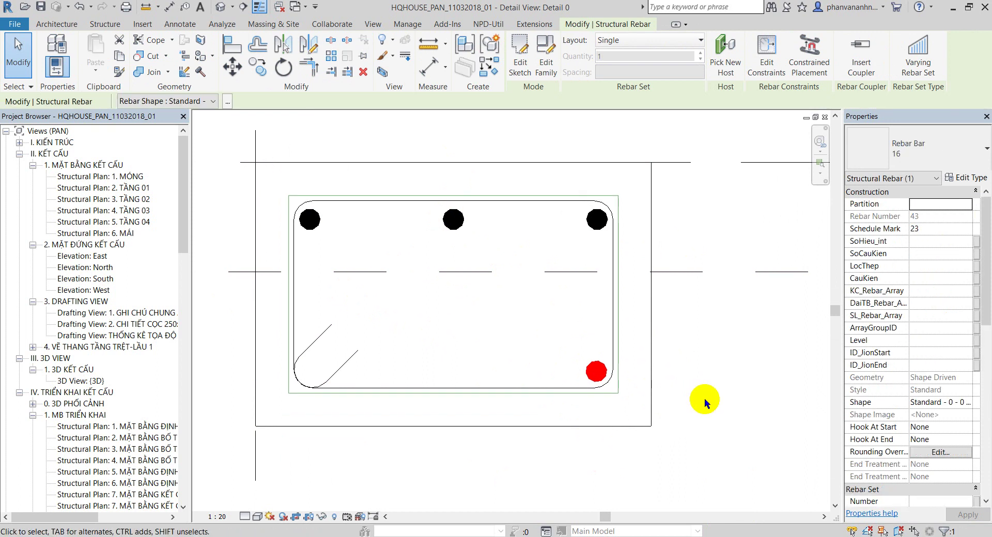
left_click(705, 398)
left_click(595, 381)
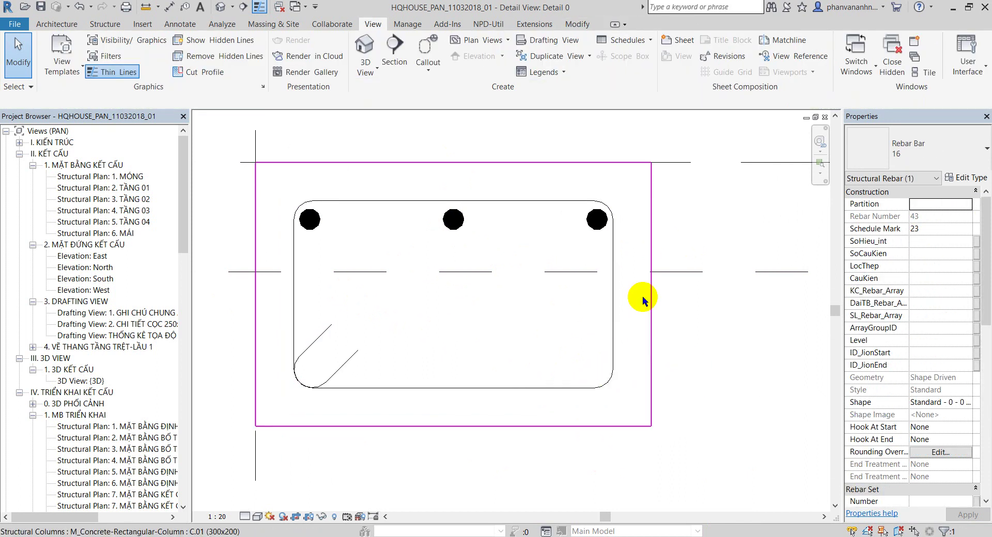
key("Escape")
left_click(599, 233)
- Copy the top three-bar set to the bottom face and to mid-height with CO
key("c")
key("o")
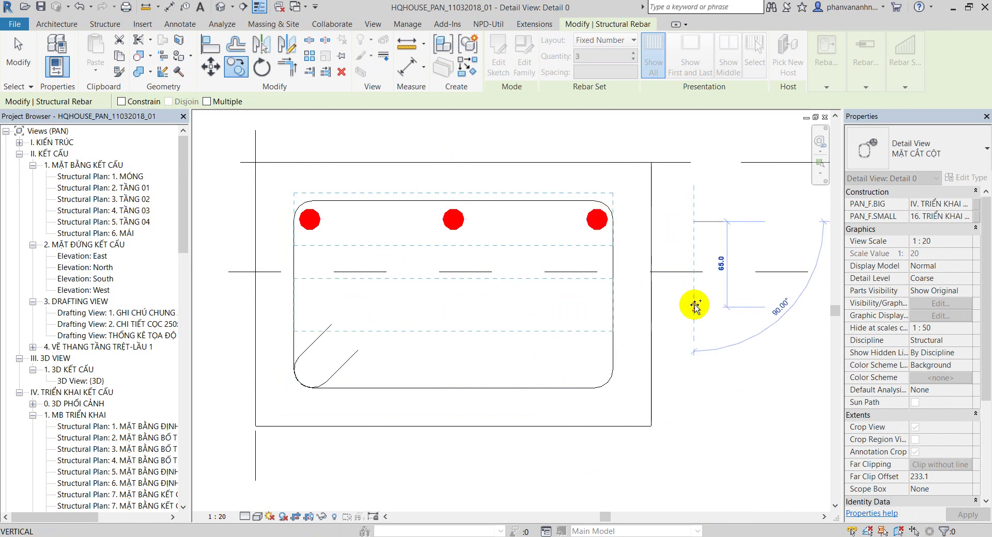
left_click(695, 363)
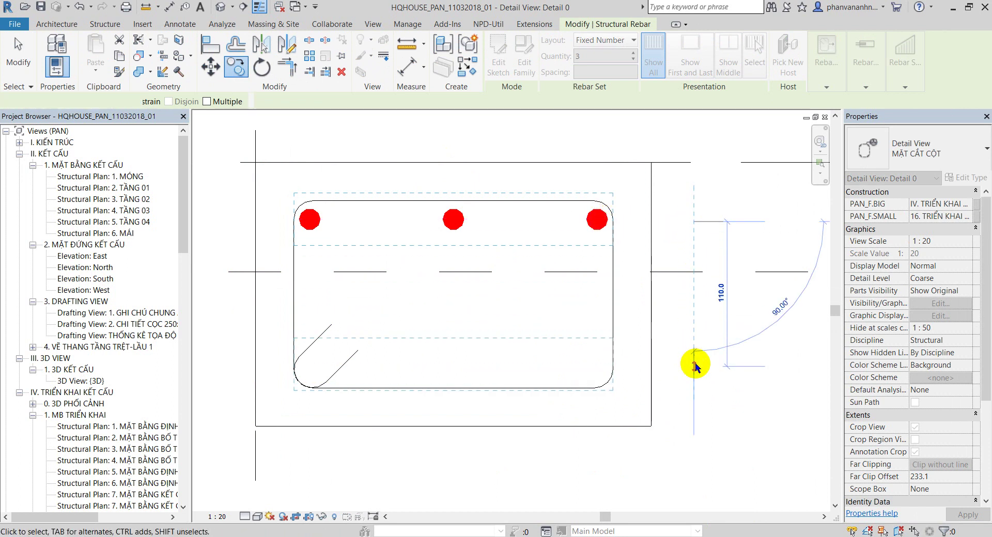
key("c")
key("o")
left_click(707, 375)
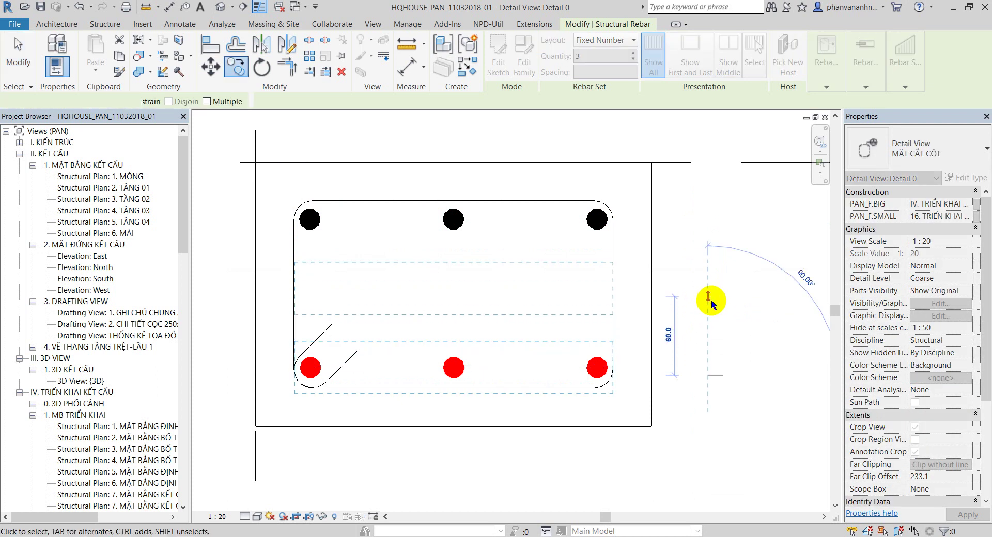
left_click(711, 299)
key("Escape")
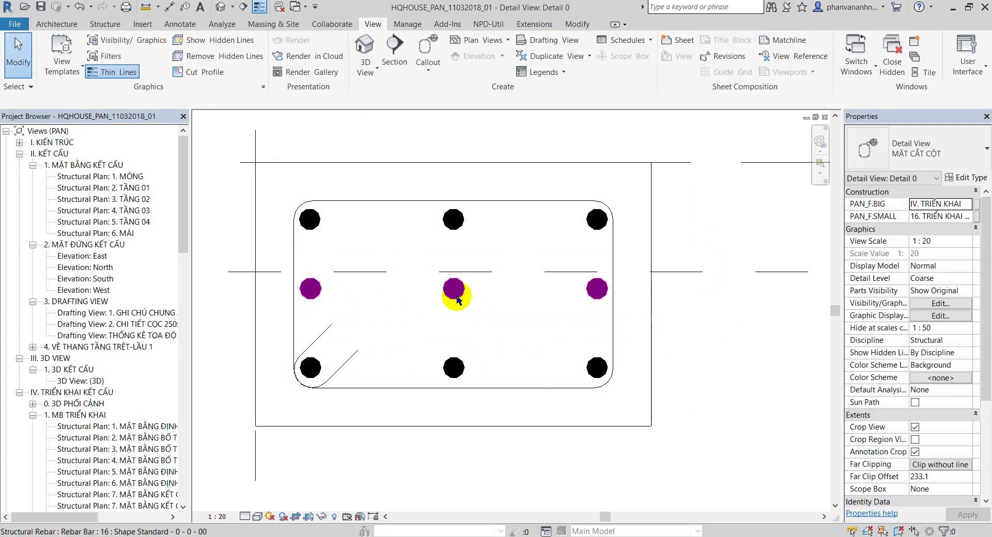
- Check the middle-row rebar set and the column in the section view
left_click(601, 209)
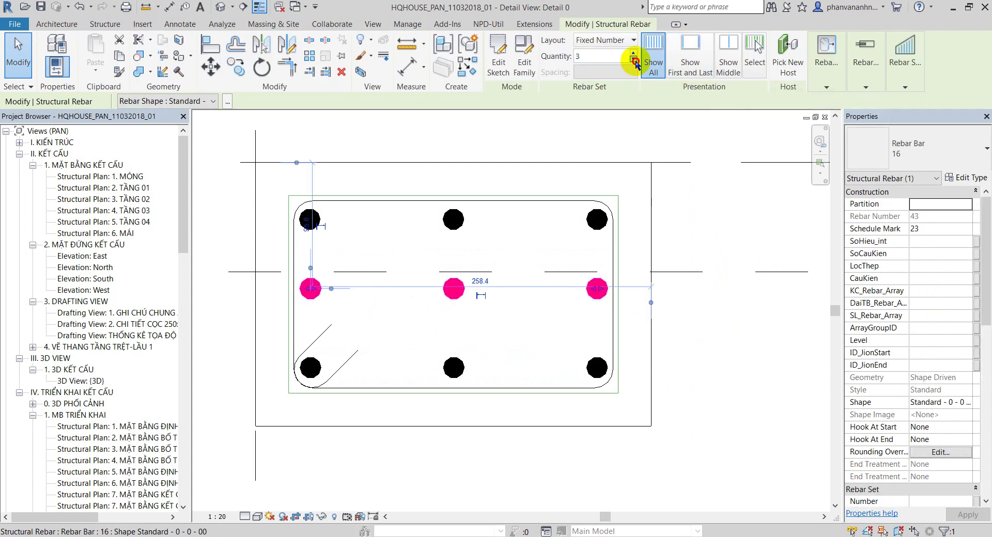
key("Escape")
left_click(596, 298)
key("Escape")
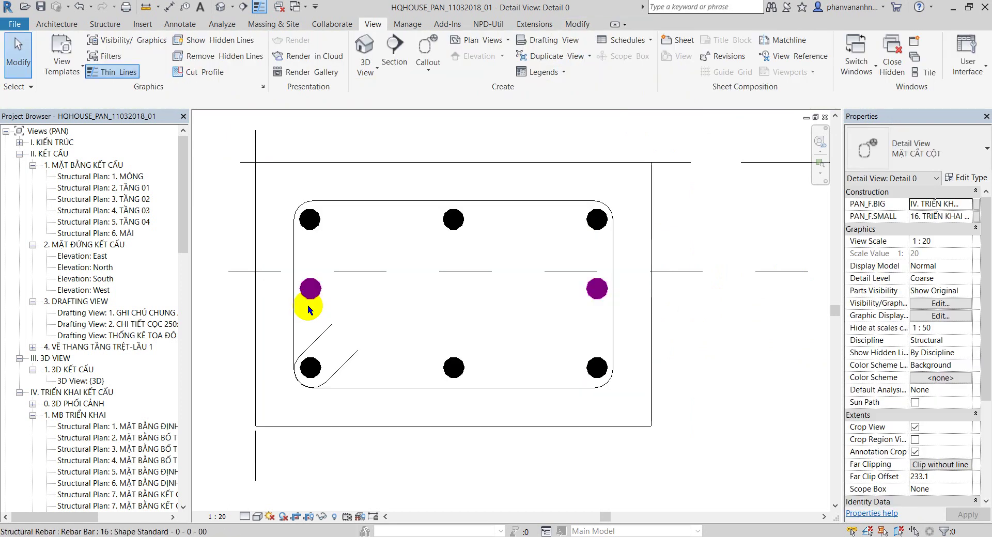
scroll(445, 218, "down", 1)
scroll(459, 300, "down", 2)
scroll(332, 382, "up", 2)
scroll(419, 364, "down", 2)
scroll(517, 316, "up", 2)
scroll(581, 405, "up", 1)
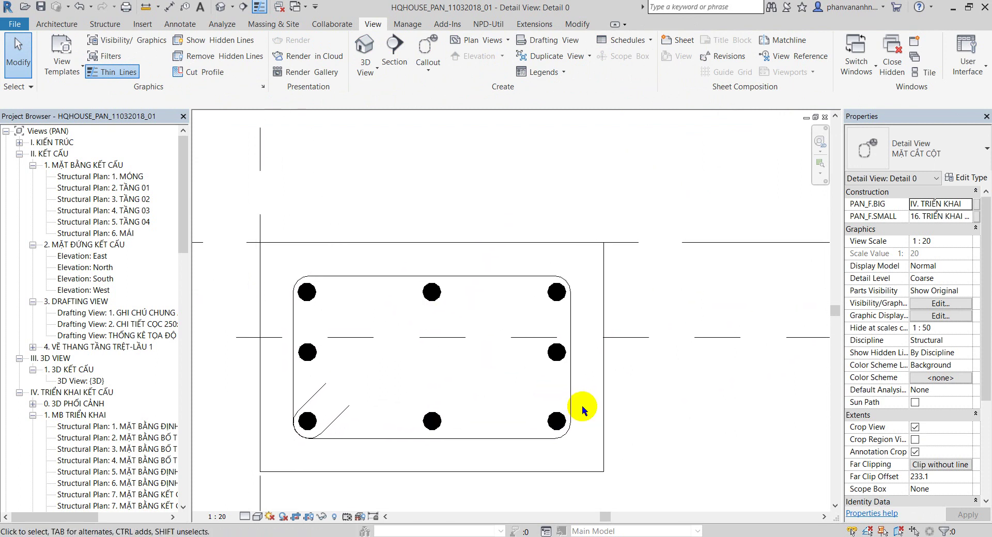
- Tag the top rebar row with a 3Ø16 multi-rebar annotation above the section
left_click(557, 365)
key("Escape")
key("r")
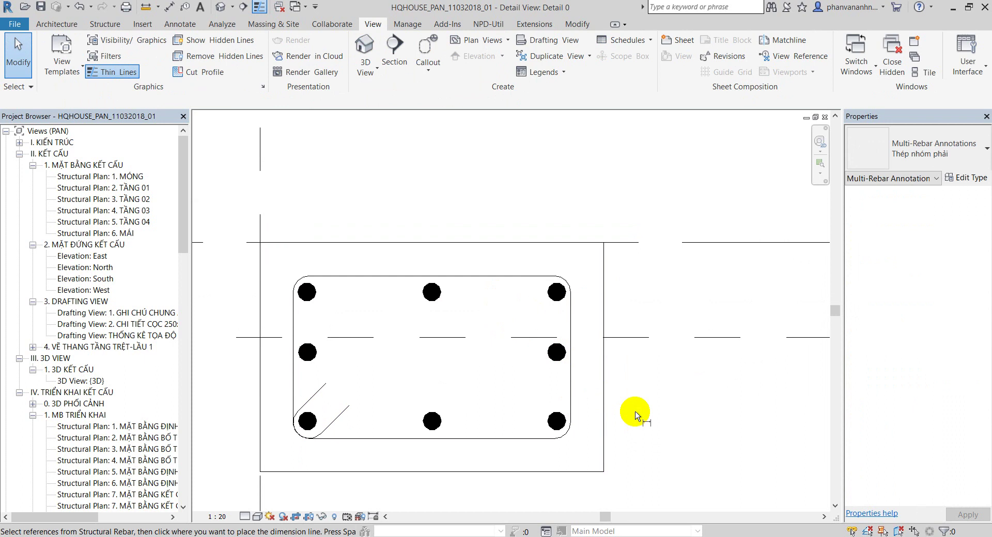
left_click(557, 292)
scroll(425, 211, "down", 2)
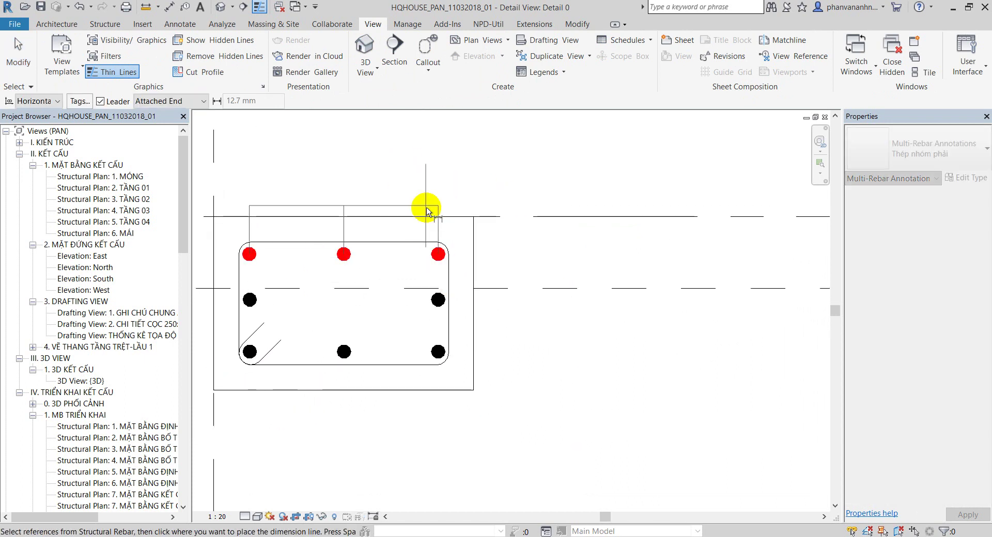
left_click(422, 203)
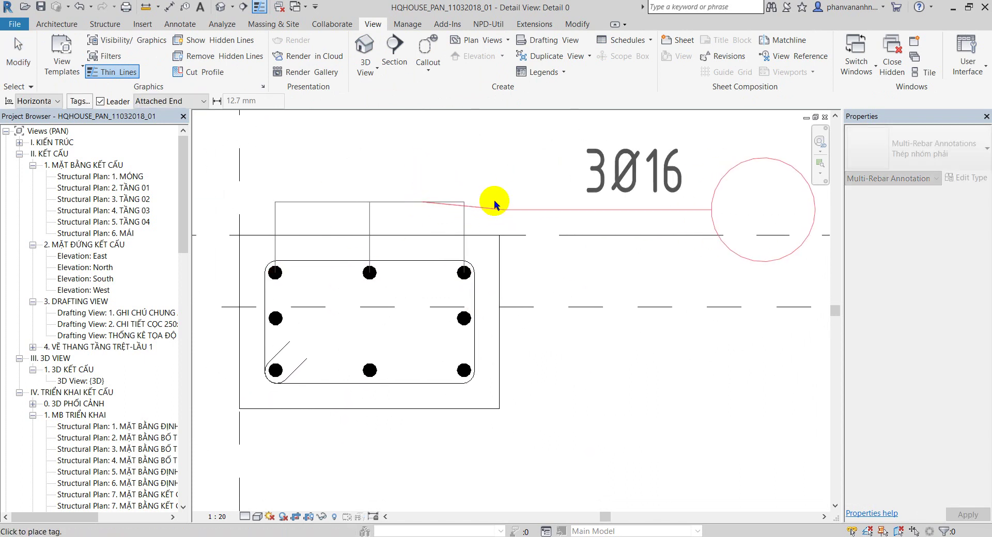
left_click(486, 202)
scroll(532, 264, "down", 1)
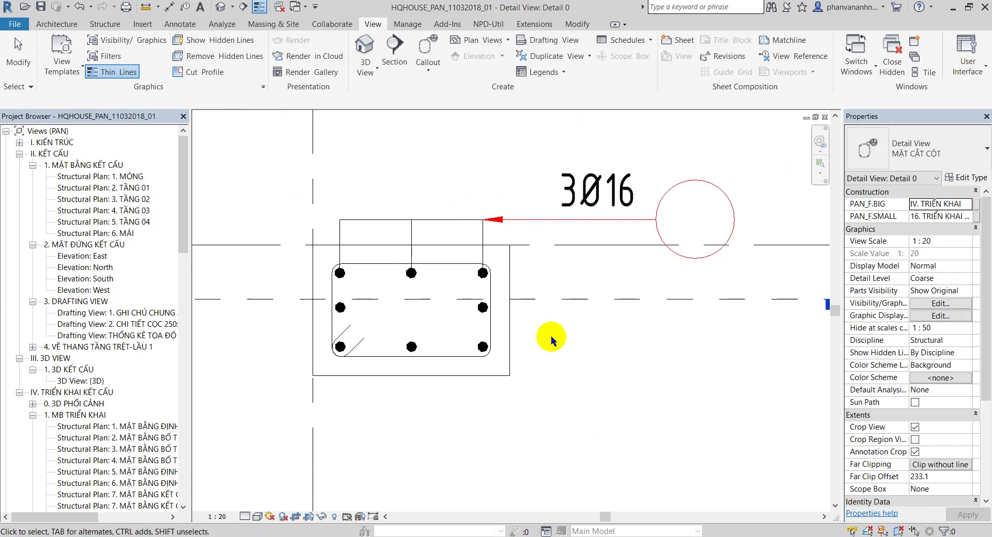
scroll(422, 285, "up", 1)
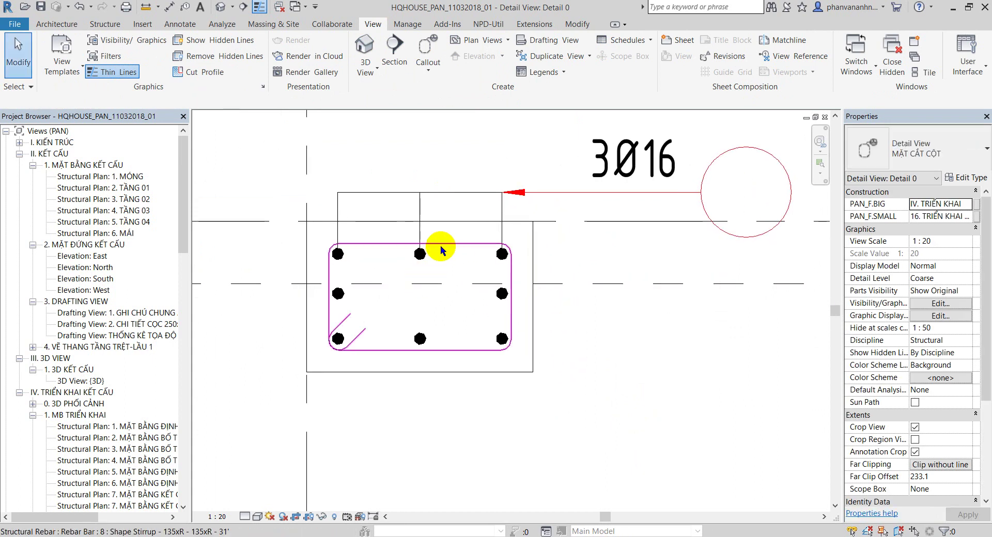
- Tag the bottom rebar row with a 3Ø16 multi-rebar annotation below the section
key("r")
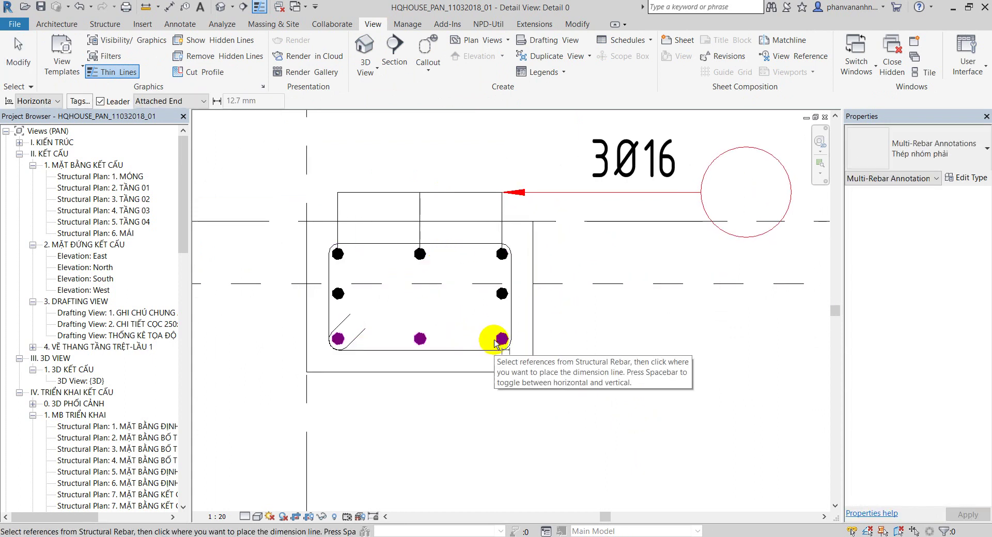
left_click(498, 338)
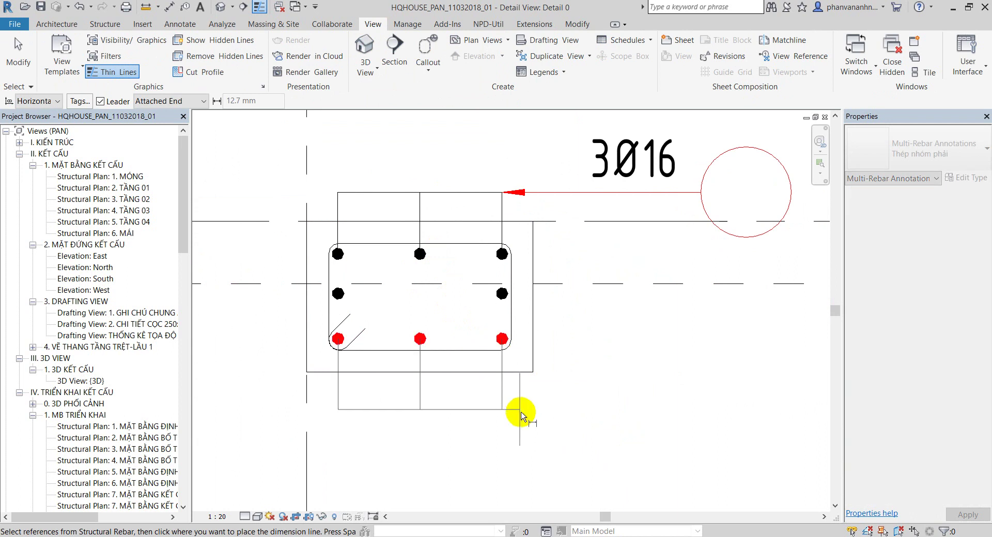
left_click(480, 411)
left_click(520, 410)
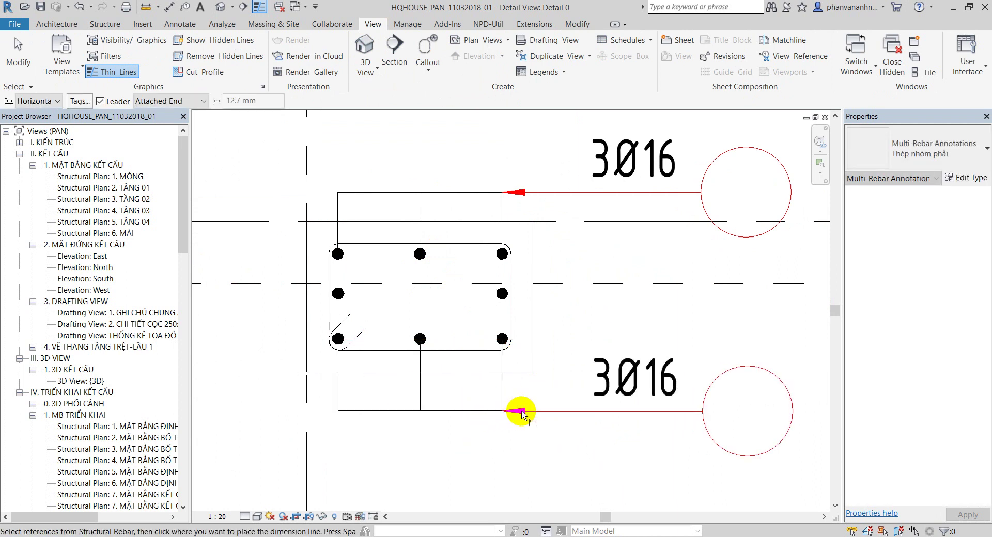
key("Escape")
scroll(573, 377, "down", 1)
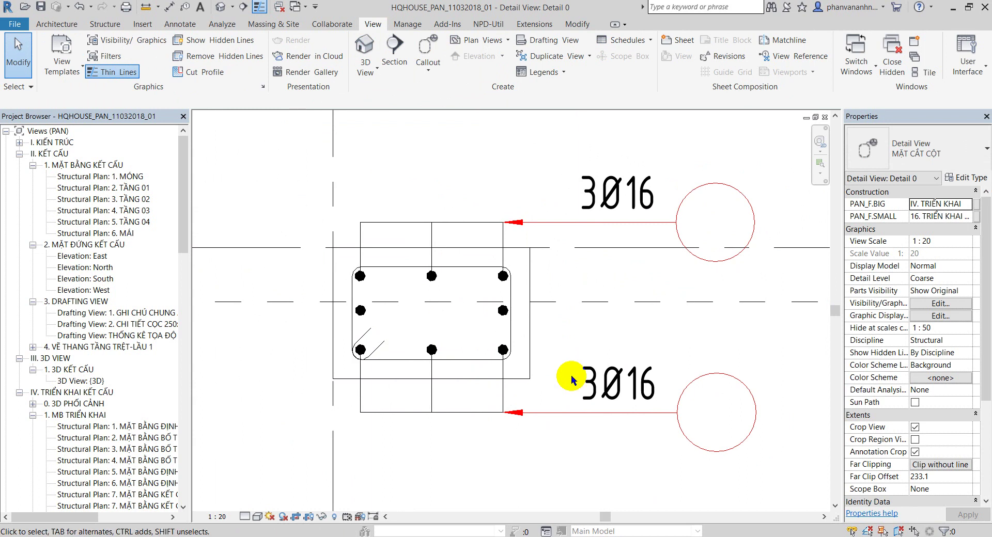
- Tag the two middle-row bars with a 2Ø16 multi-rebar annotation beside the section
left_click(509, 408)
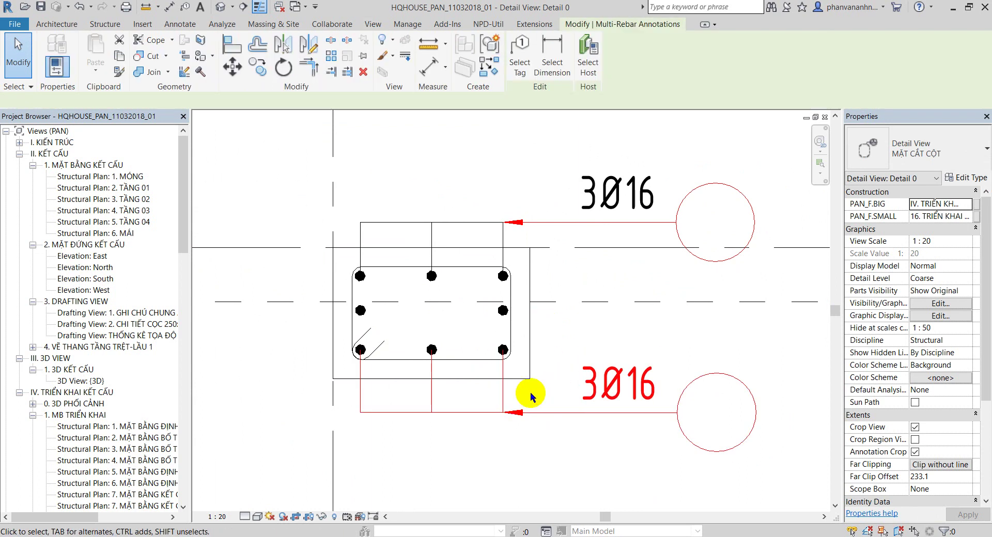
middle_click_drag(581, 367, 569, 371)
left_click(546, 337)
middle_click_drag(547, 337, 555, 347)
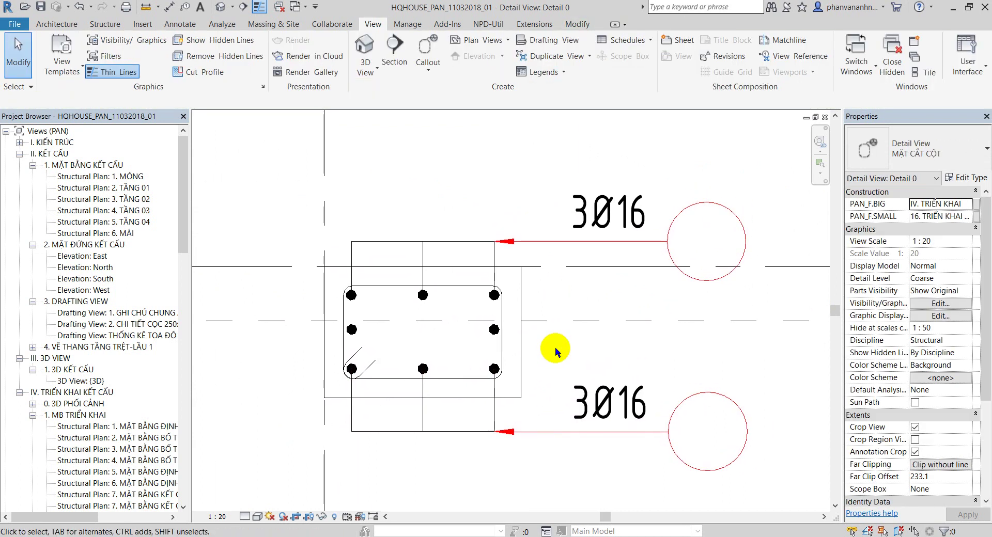
left_click(521, 338)
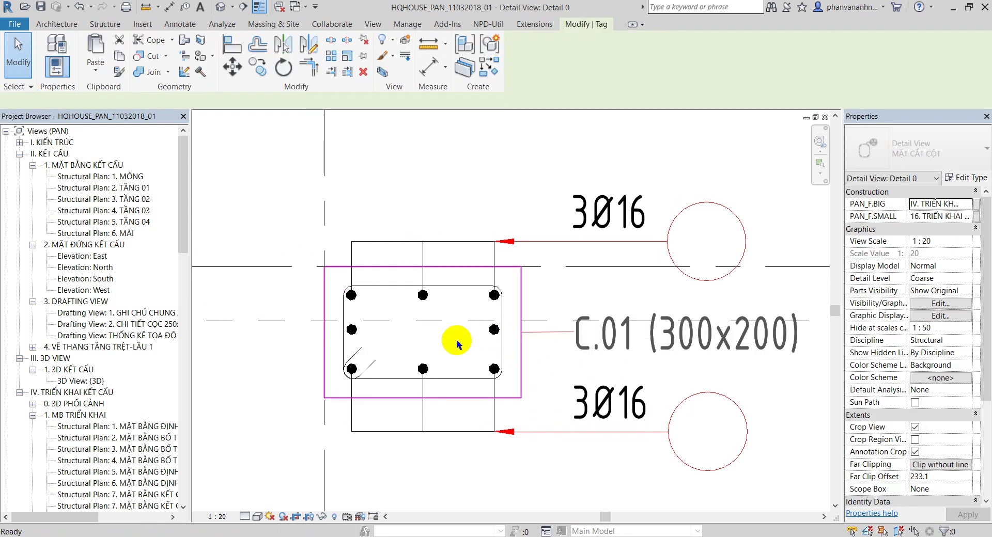
left_click(461, 352)
key("Return")
left_click(351, 330)
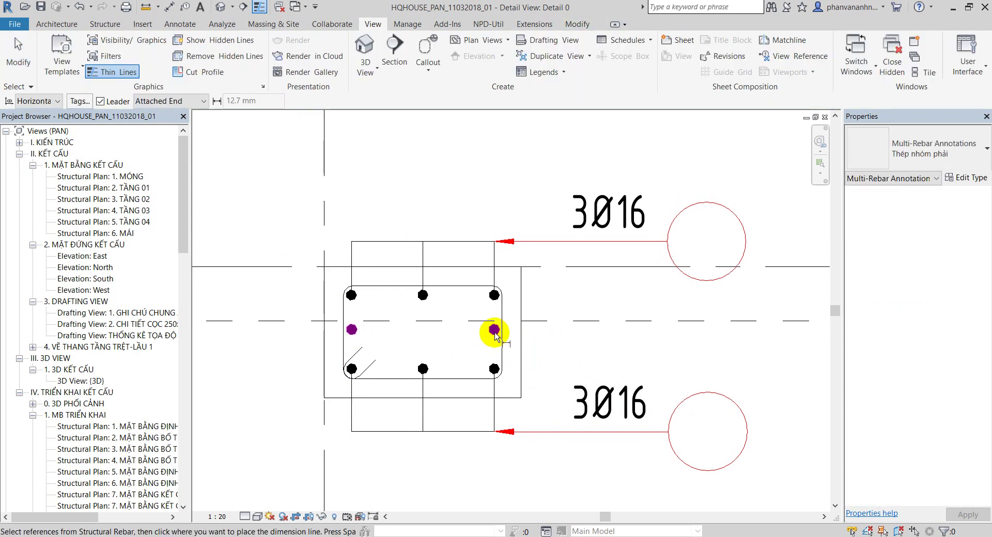
left_click(492, 330)
left_click(530, 342)
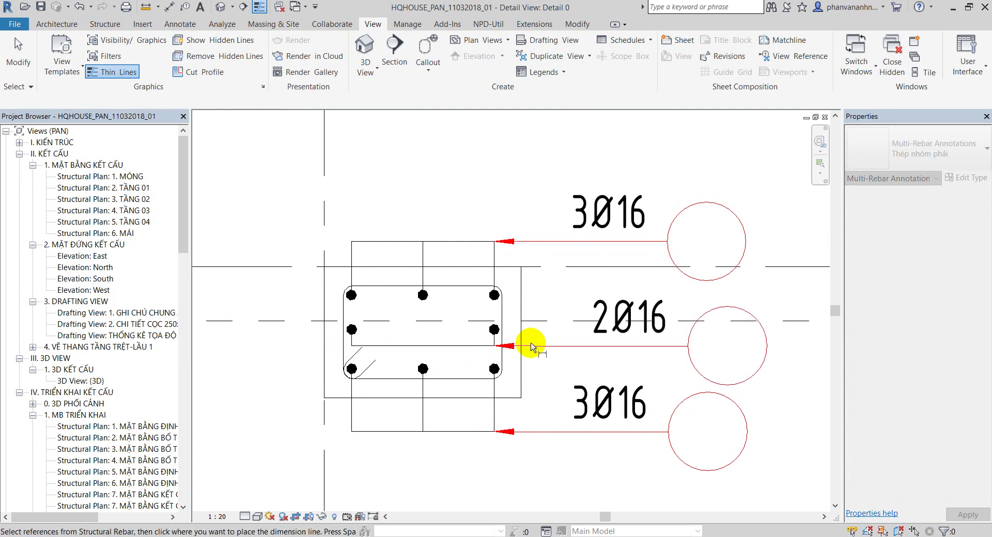
key("Escape")
- Delete the multi-rebar annotations from the column section one by one
scroll(529, 345, "down", 2)
middle_click_drag(571, 391, 545, 388)
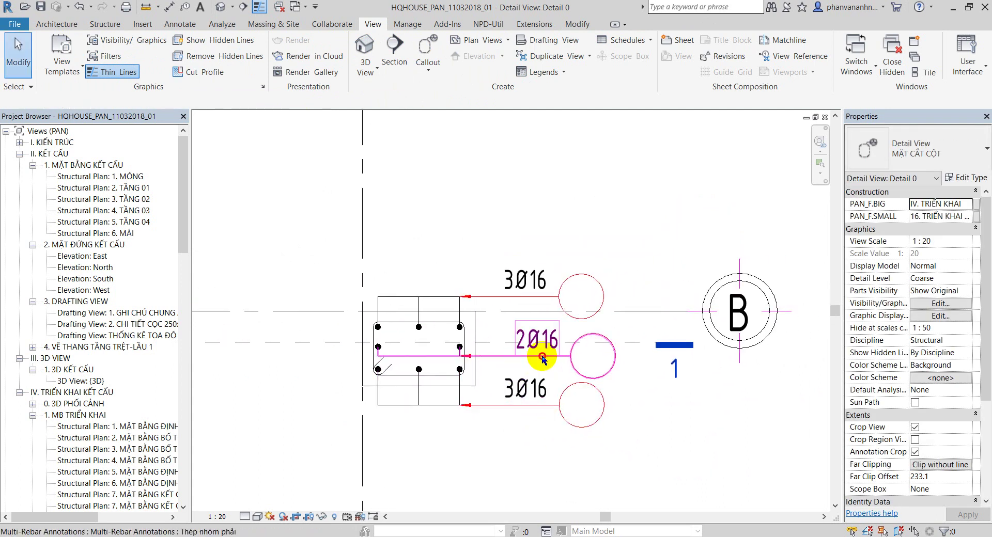
left_click(543, 360)
key("Escape")
scroll(484, 360, "up", 1)
left_click(489, 354)
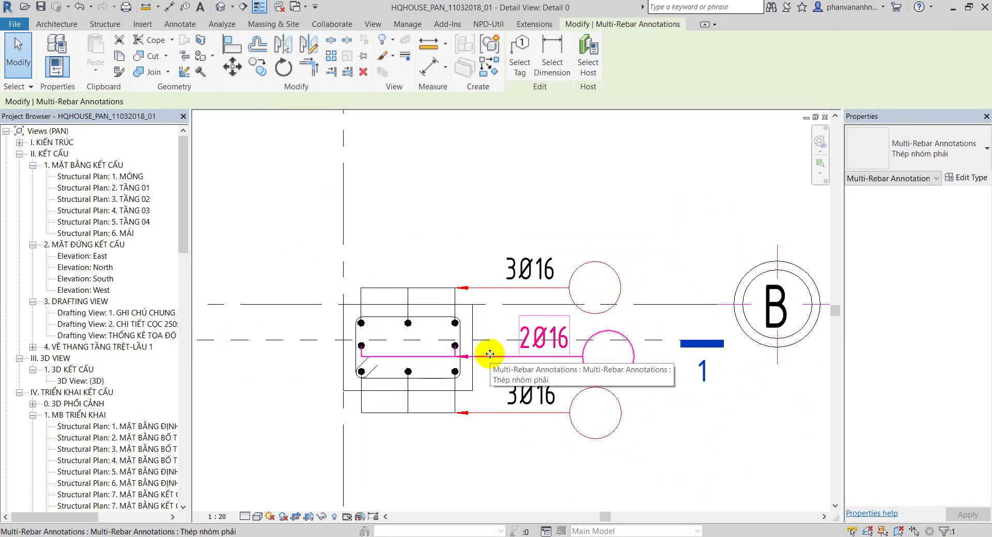
key("Delete")
left_click(580, 398)
key("Delete")
left_click(537, 270)
key("Delete")
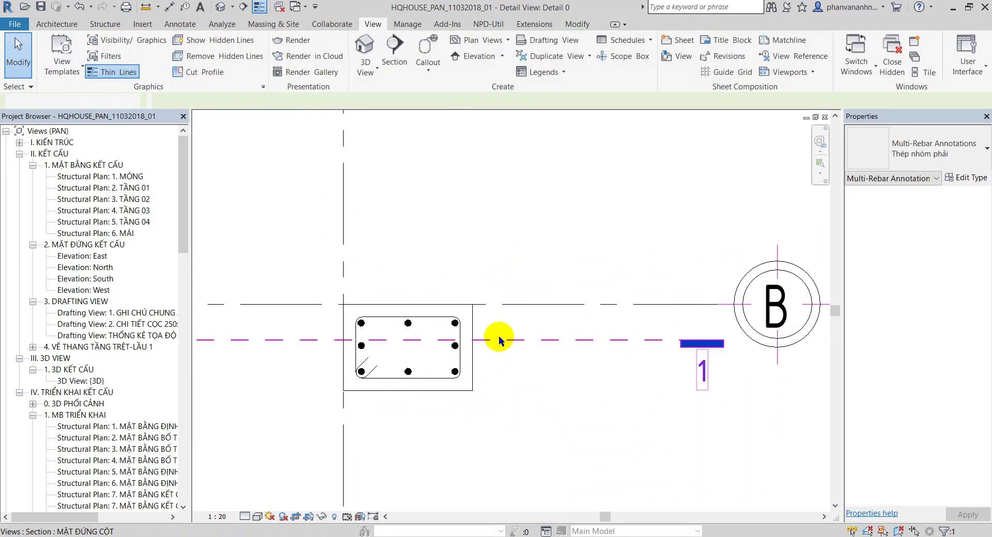
key("Escape")
scroll(540, 415, "up", 2)
scroll(427, 327, "up", 2)
middle_click_drag(427, 328, 442, 336)
scroll(429, 325, "up", 2)
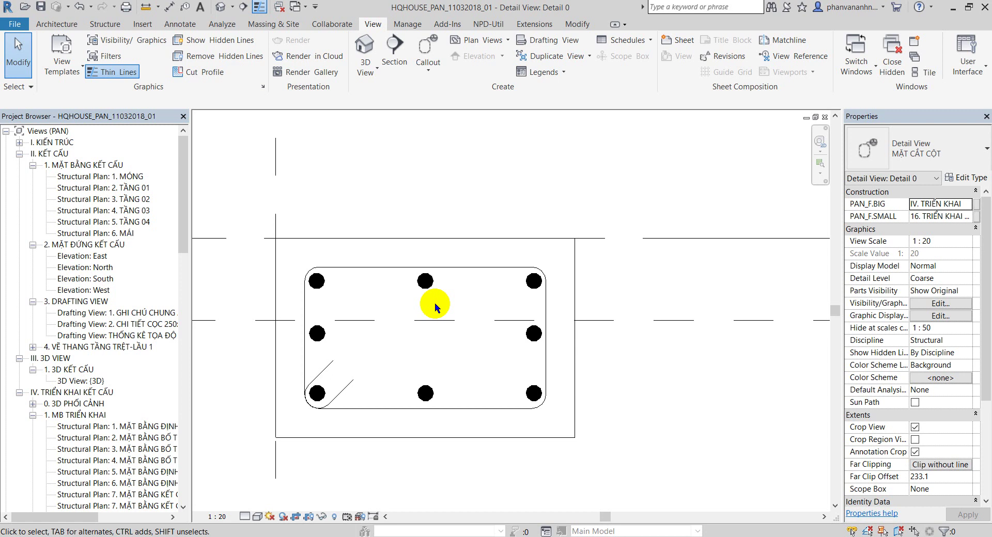
scroll(431, 281, "up", 2)
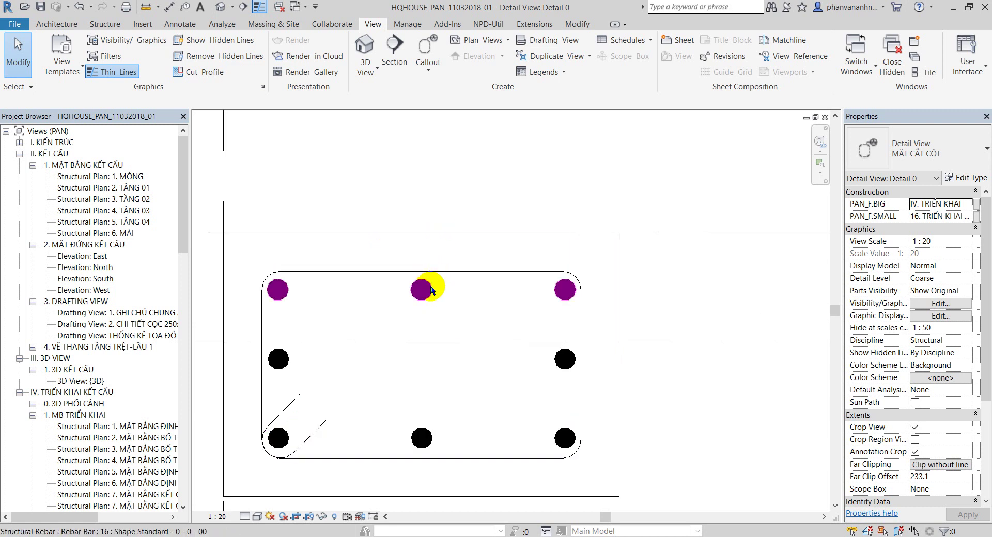
middle_click_drag(432, 281, 463, 310)
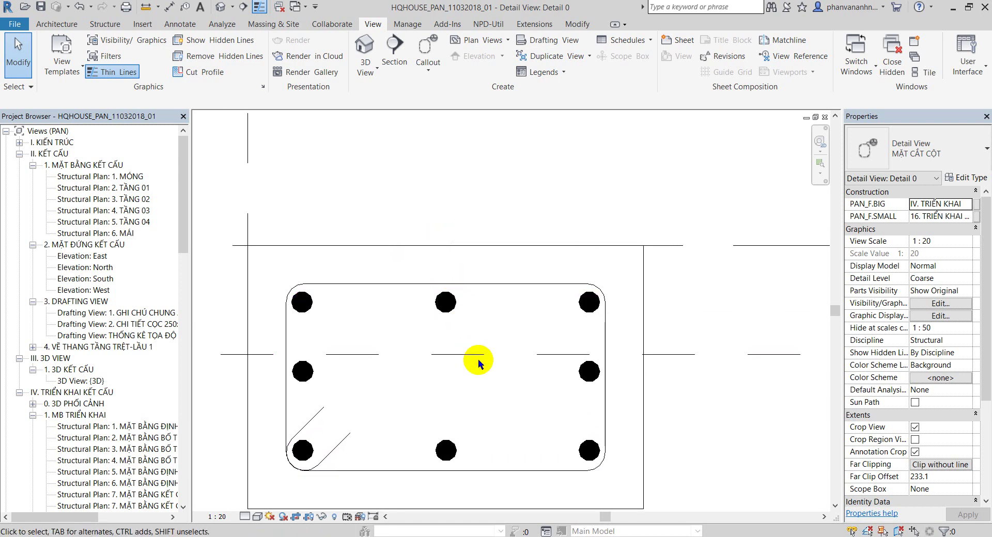
scroll(484, 318, "down", 1)
middle_click_drag(483, 317, 468, 313)
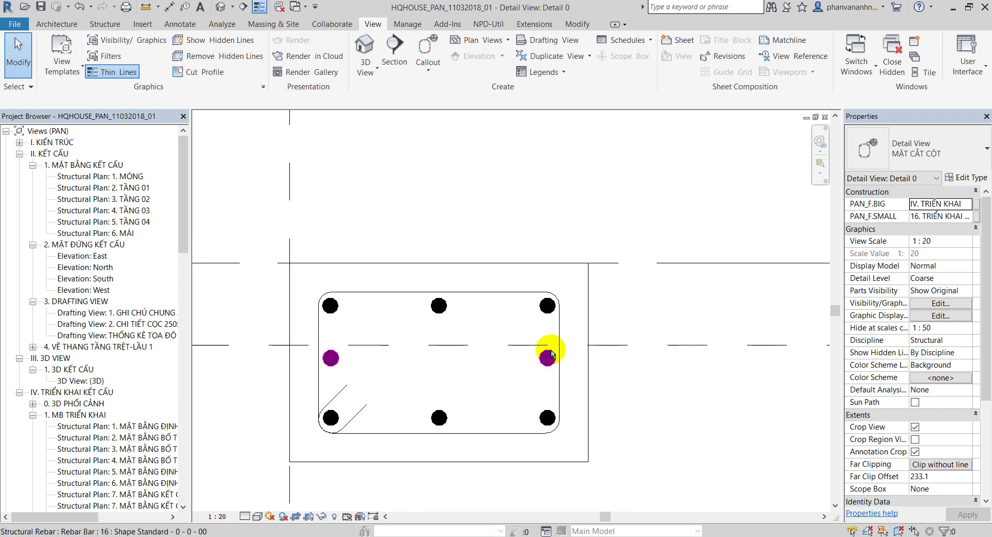
key("l")
key("i")
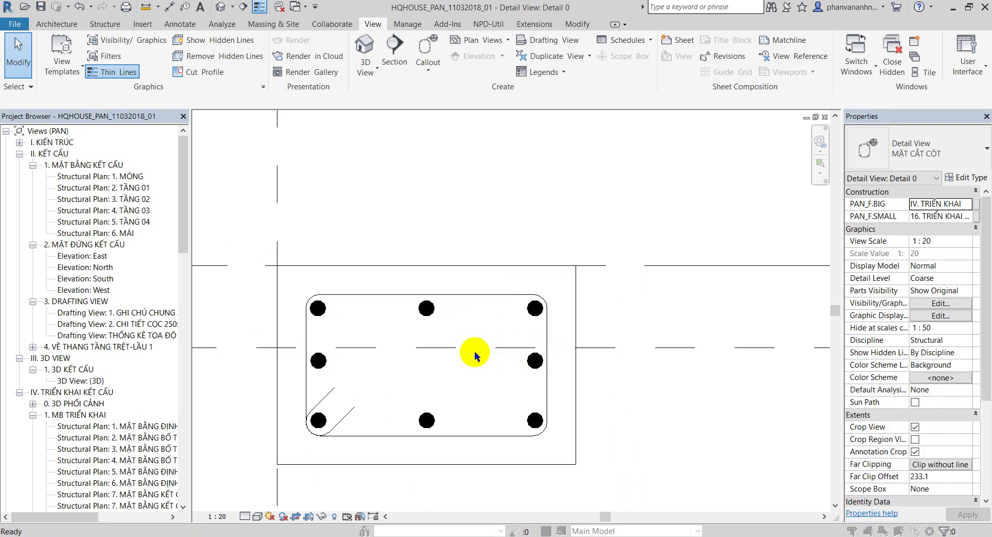
left_click(464, 341)
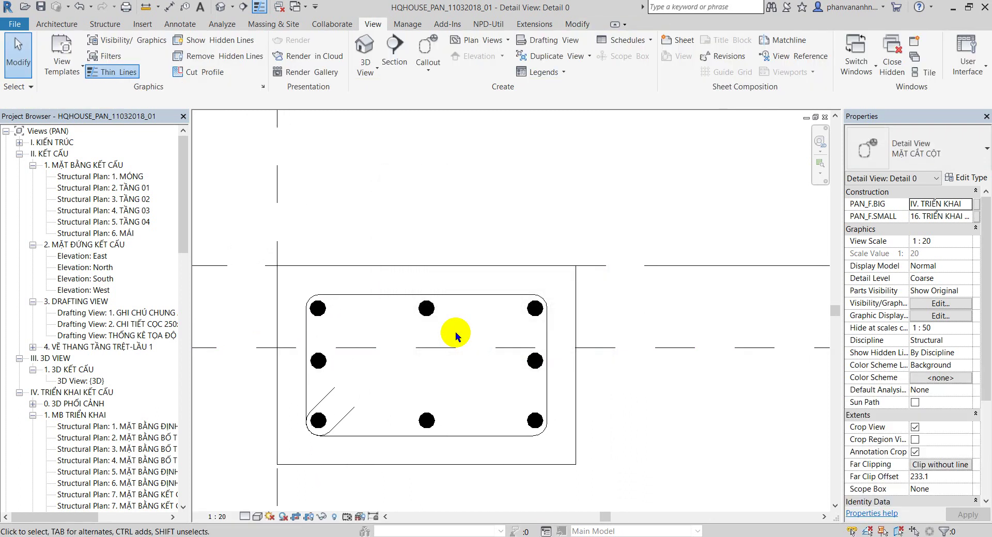
left_click(191, 26)
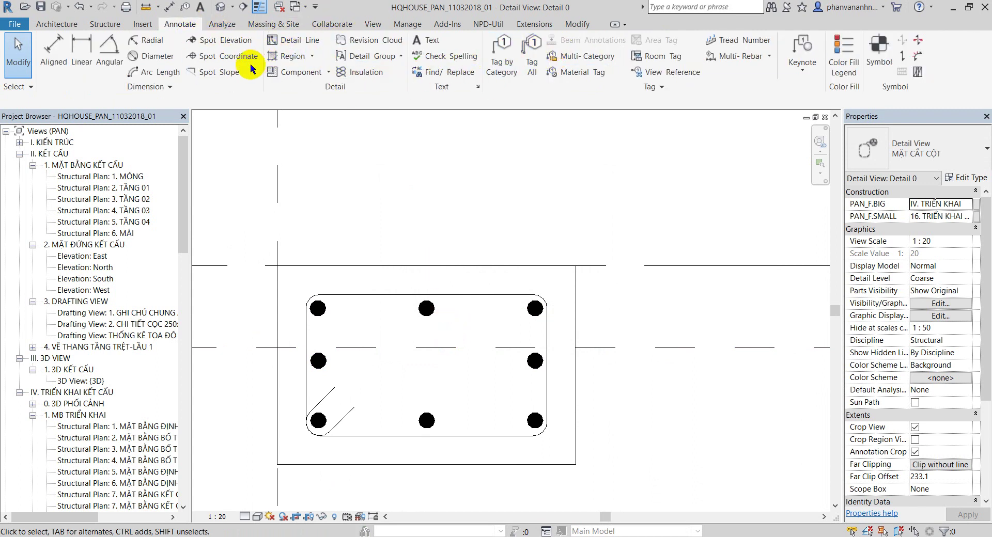
left_click(288, 40)
middle_click_drag(447, 239, 454, 207)
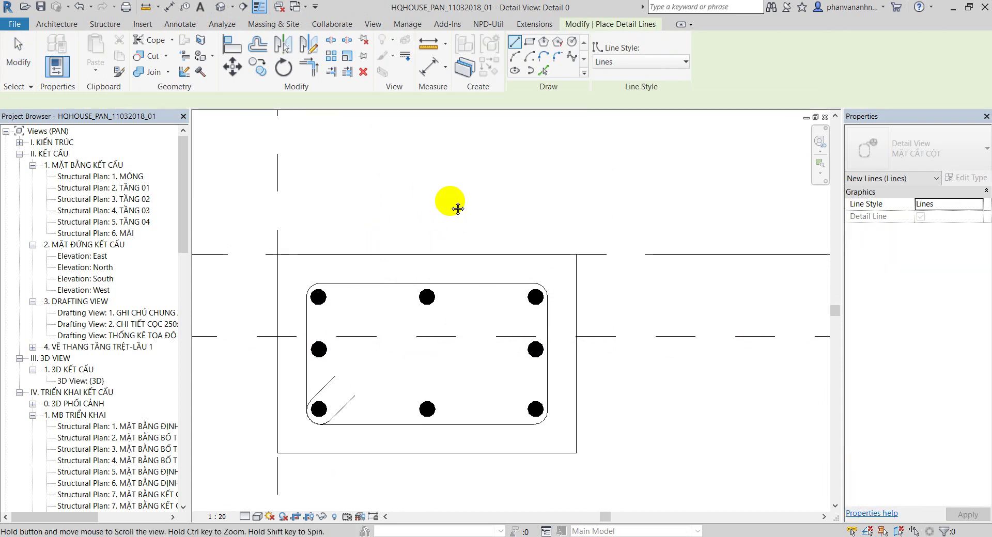
left_click(179, 26)
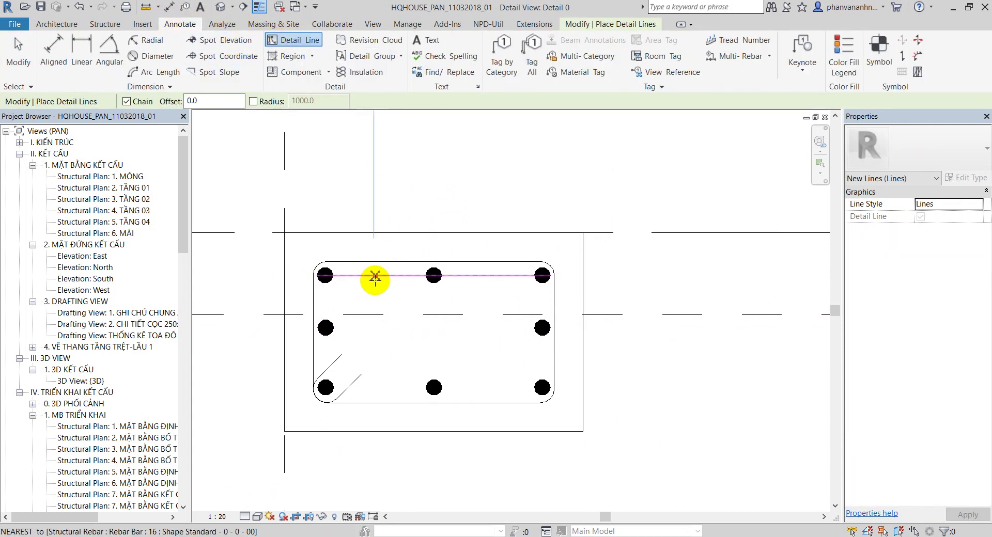
middle_click_drag(376, 277, 398, 259)
key("Escape")
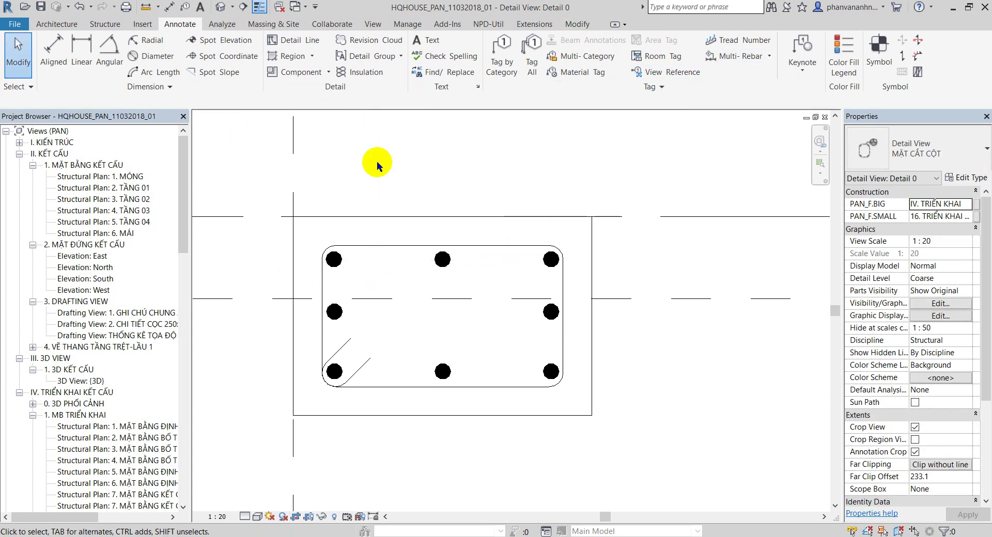
left_click(373, 184)
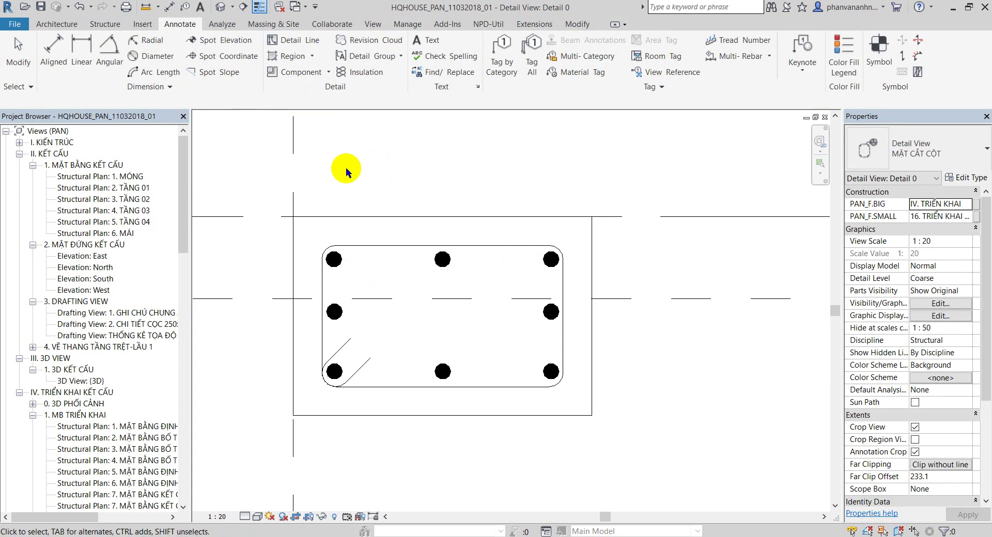
- Start detail lines with the PAN_THEP-COC line style
left_click(287, 43)
left_click(626, 62)
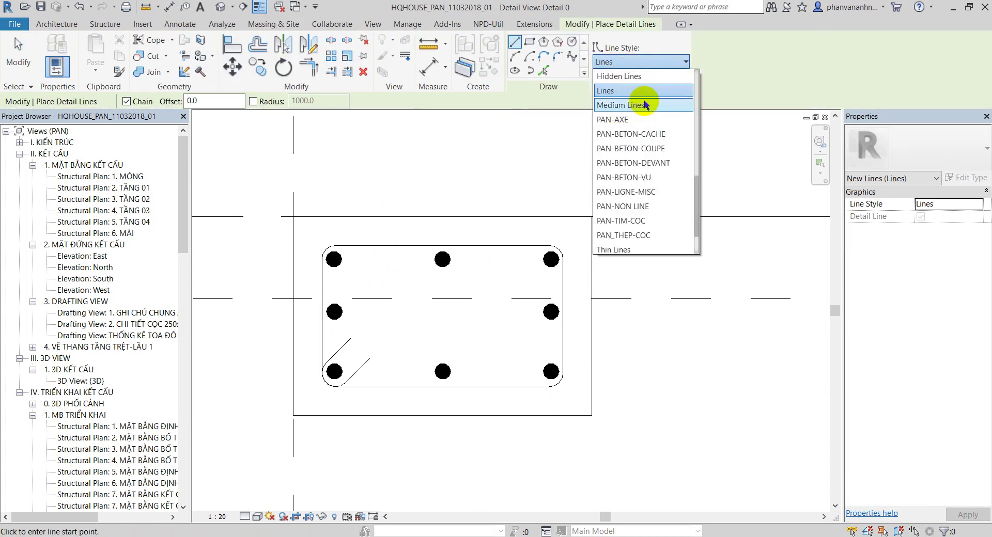
scroll(662, 130, "down", 3)
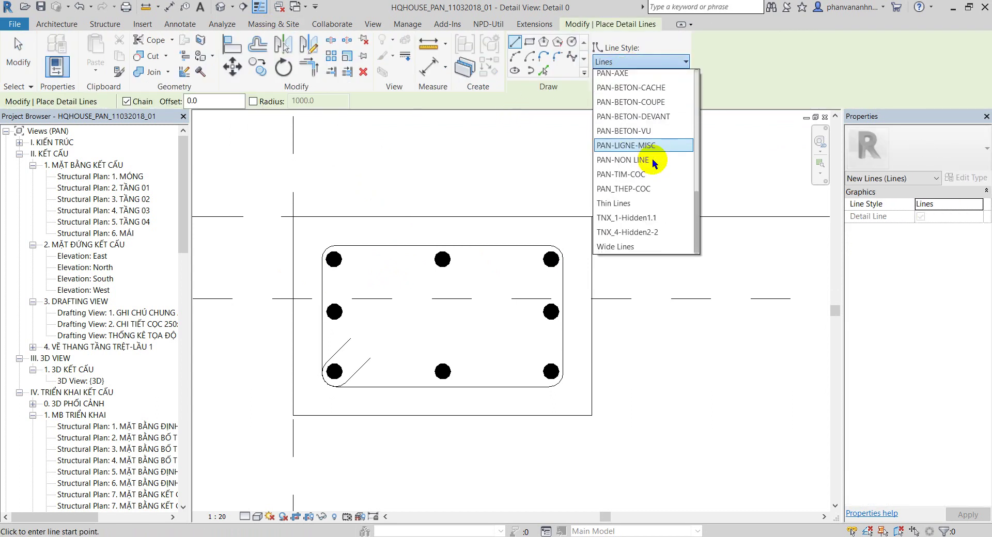
left_click(643, 189)
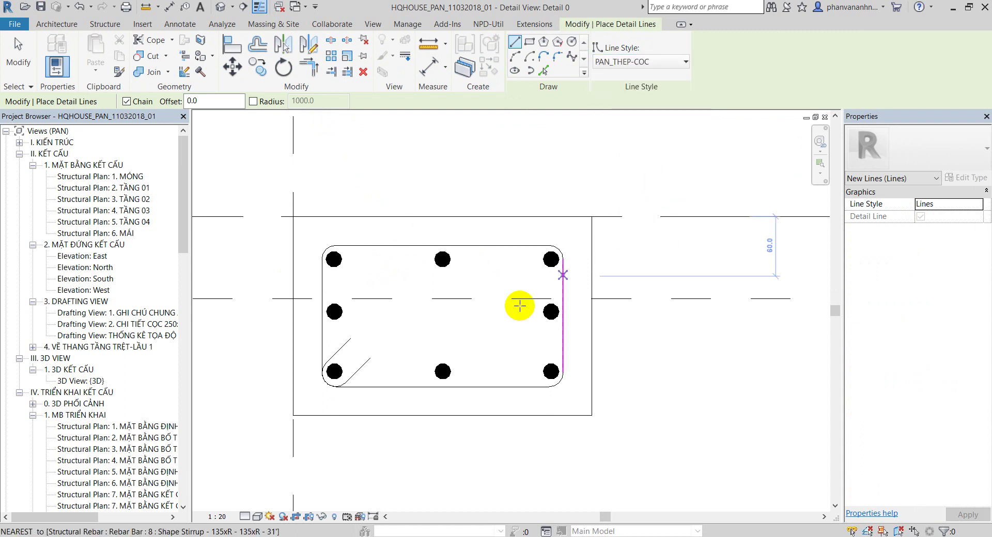
scroll(432, 315, "up", 2)
- Draw two diagonal lines linking opposite corner bars of the section
left_click(282, 233)
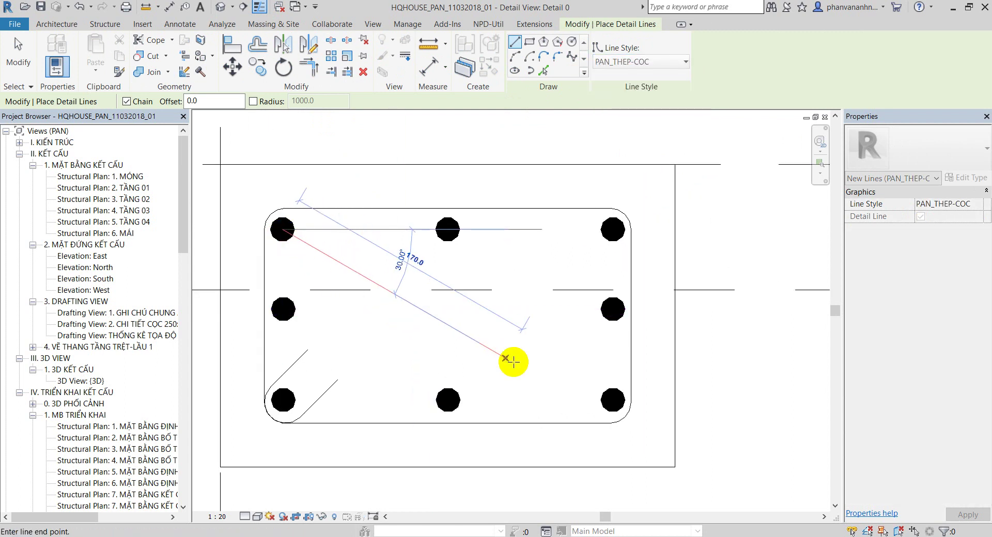
left_click(591, 397)
key("Escape")
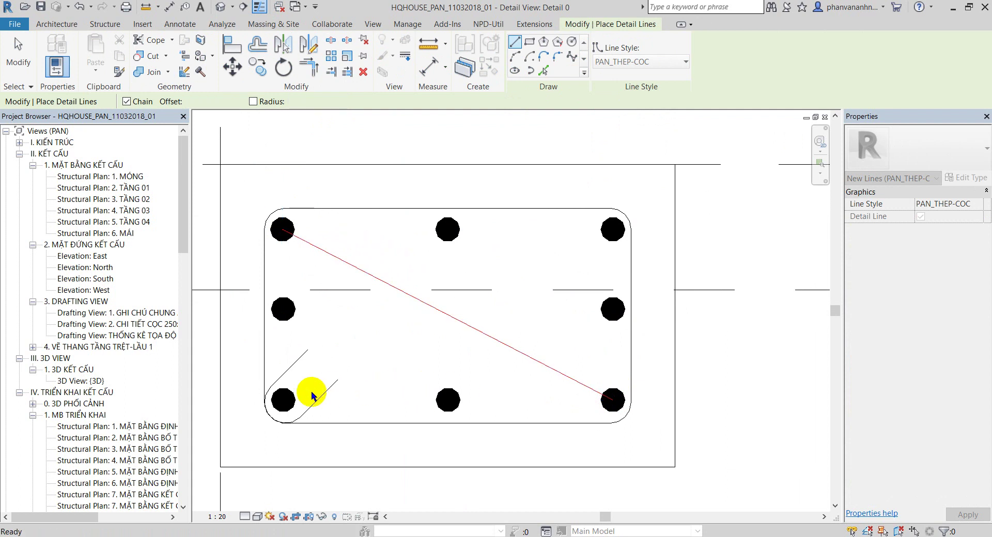
left_click(282, 399)
left_click(610, 232)
key("Escape")
- Draw a vertical and a horizontal line between the opposite middle bars, crossing at the centre
left_click(445, 227)
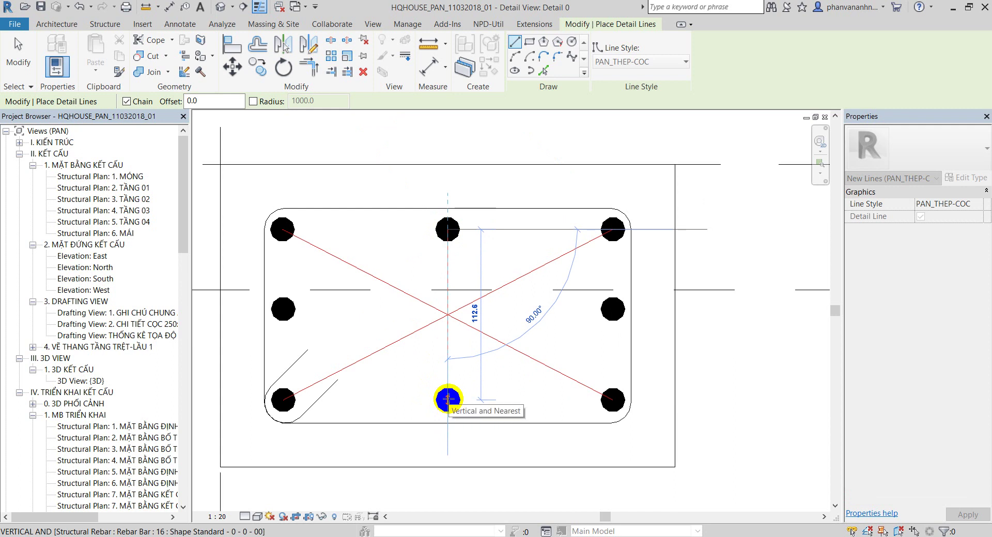
left_click(447, 400)
key("Escape")
left_click(283, 308)
left_click(610, 309)
key("Escape")
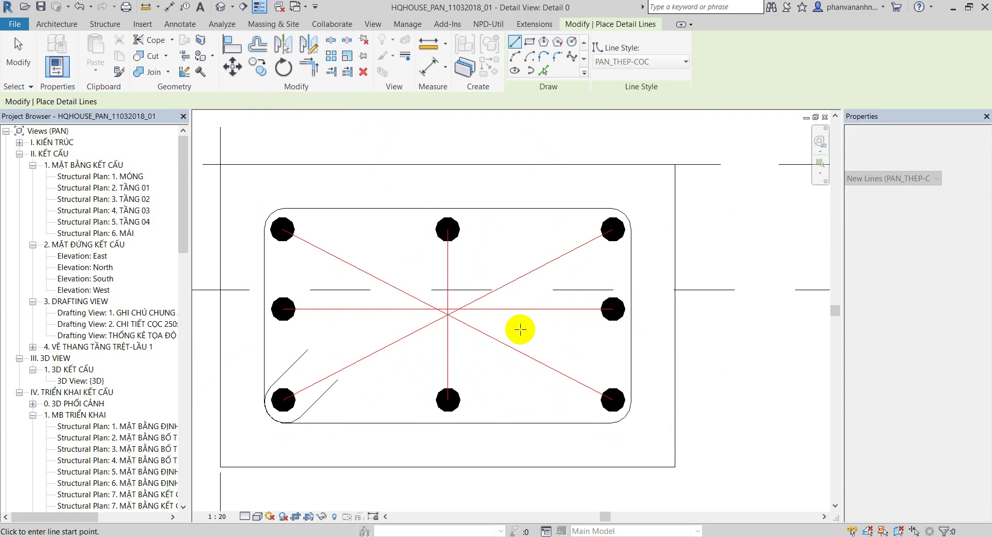
middle_click_drag(517, 331, 485, 370)
key("Escape")
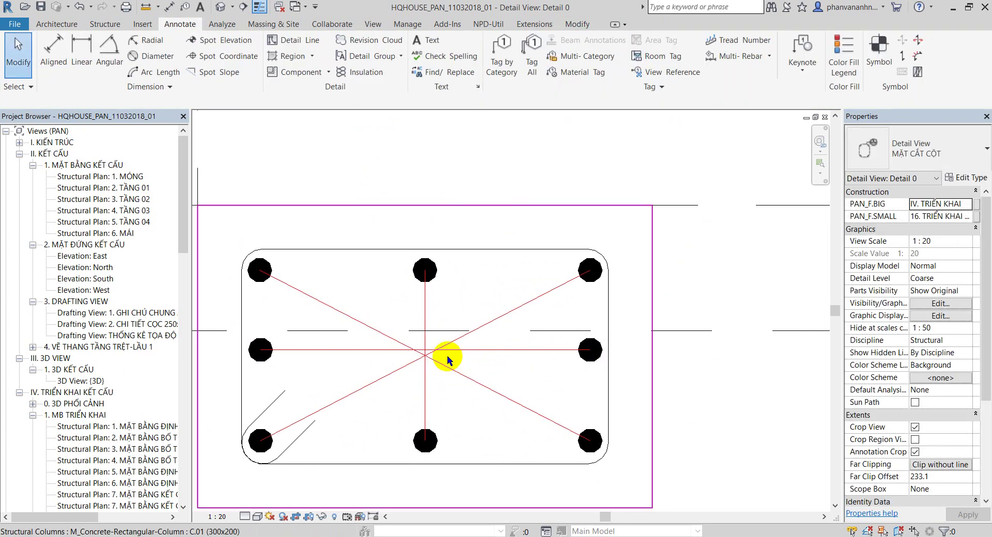
left_click(450, 350)
left_click(485, 398)
scroll(470, 381, "down", 2)
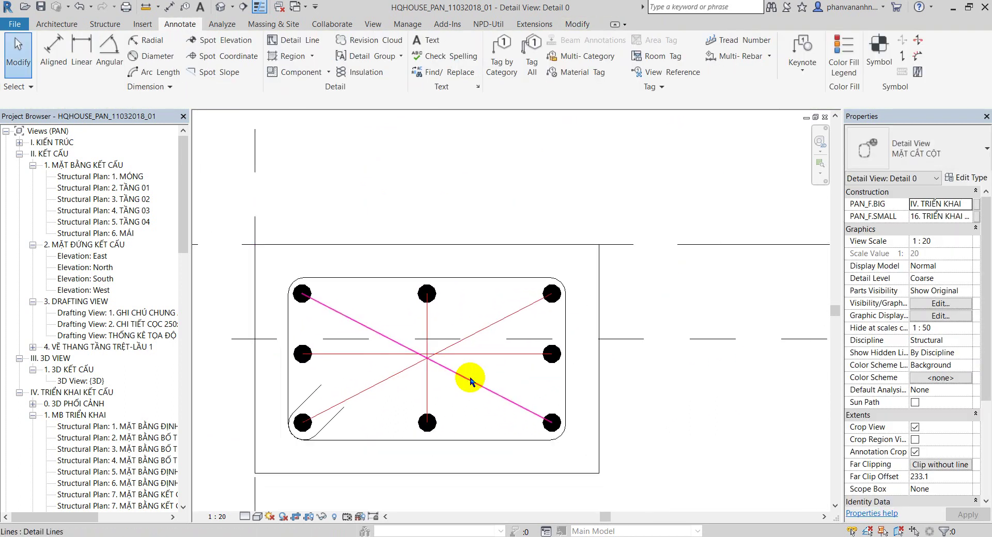
- Abandon a started detail line and the annotation symbol type list
left_click(291, 42)
left_click(409, 387)
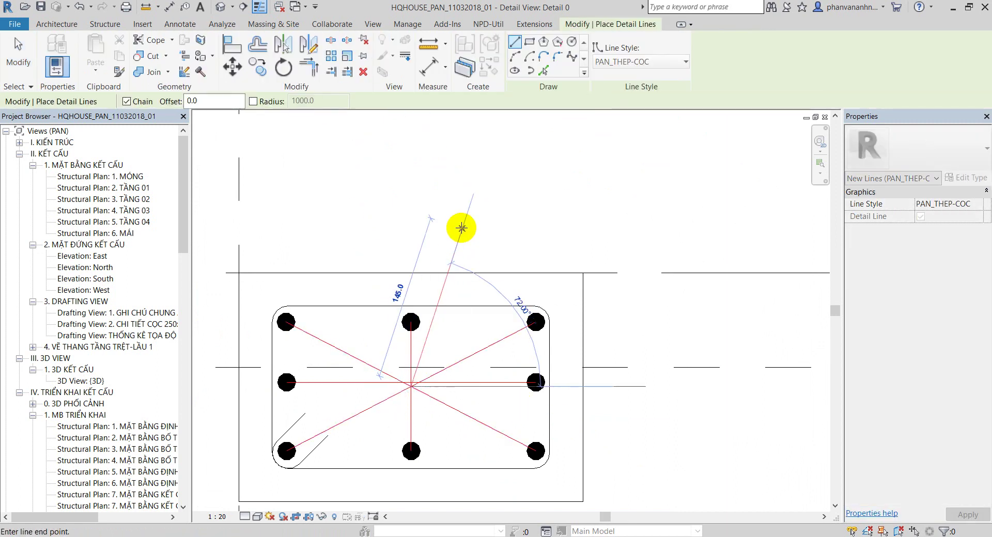
key("Escape")
key("Escape")
scroll(466, 231, "down", 1)
scroll(462, 247, "up", 1)
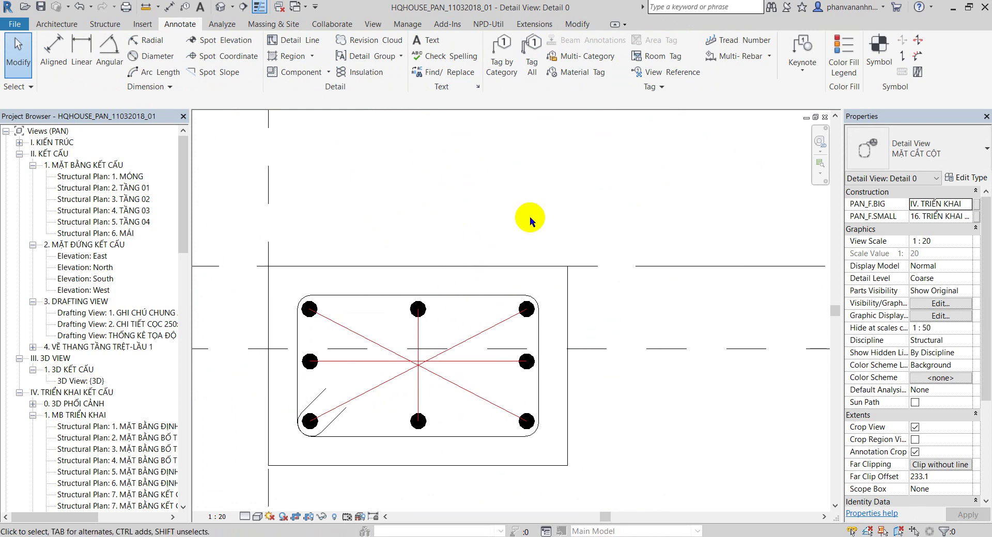
left_click(885, 61)
left_click(925, 153)
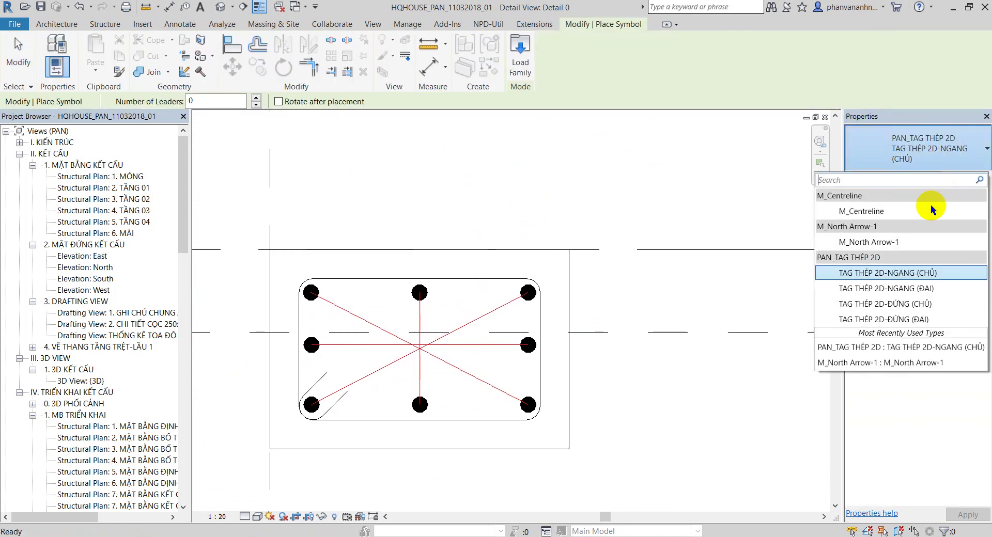
key("Escape")
key("Escape")
- Place a PAN_ĐƯỜNG DẪN TAG THÉP 2D component from the section centre to above the column
key("d")
key("c")
left_click(919, 150)
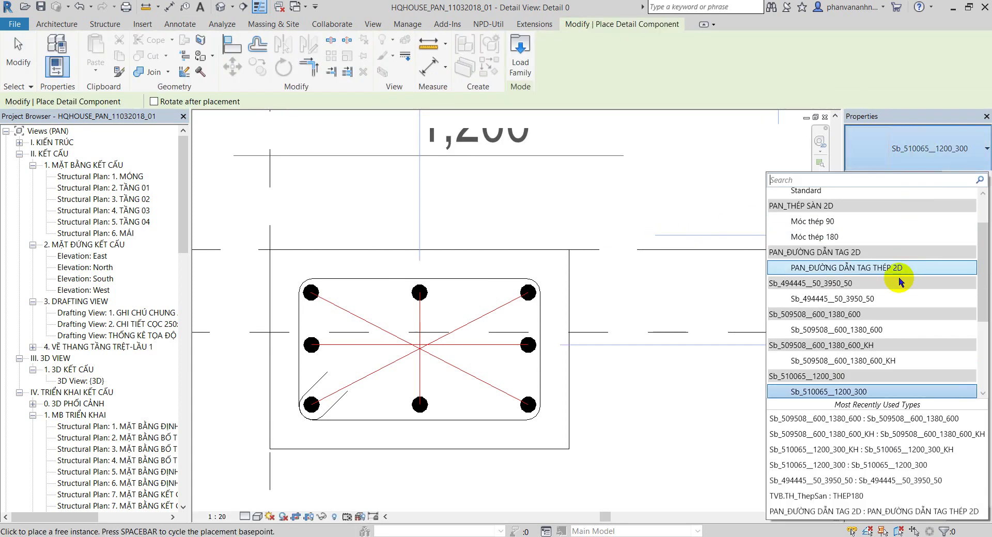
left_click(829, 271)
left_click(415, 348)
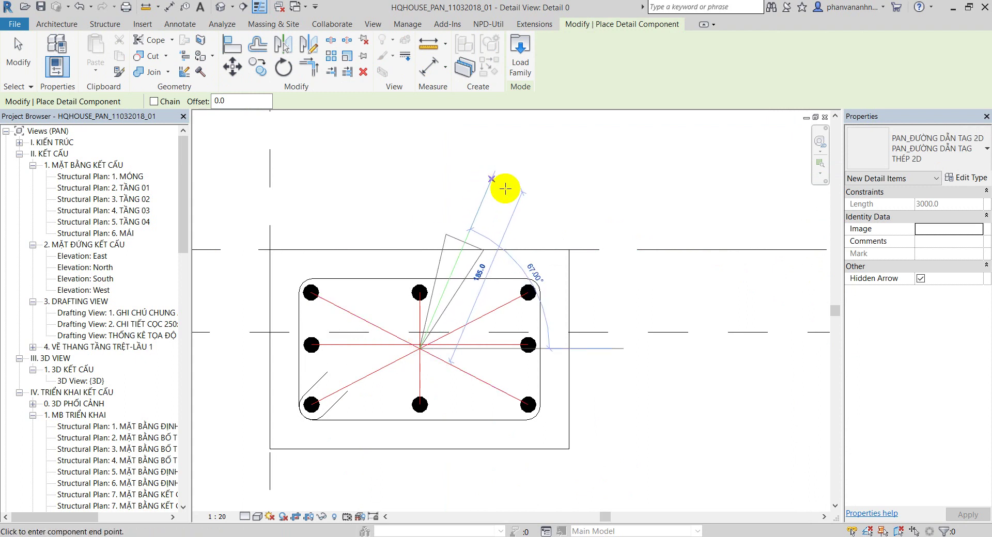
scroll(509, 181, "down", 1)
middle_click_drag(509, 181, 493, 231)
left_click(499, 189)
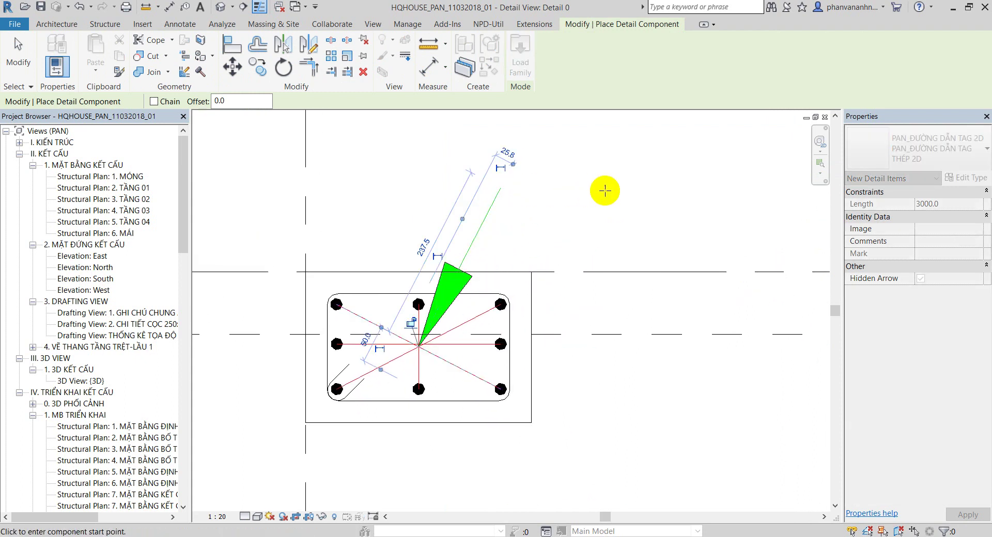
key("Escape")
key("Escape")
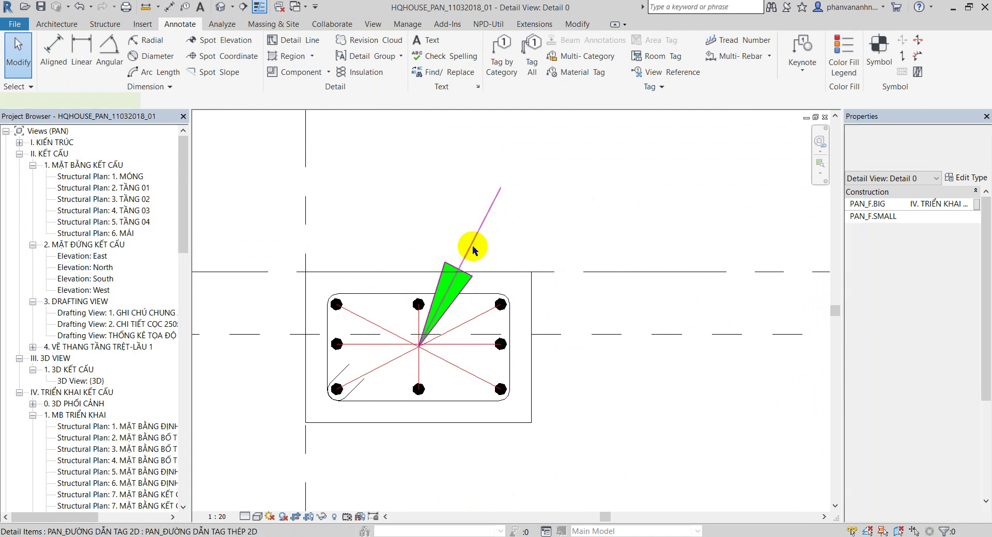
left_click(472, 246)
left_click(962, 177)
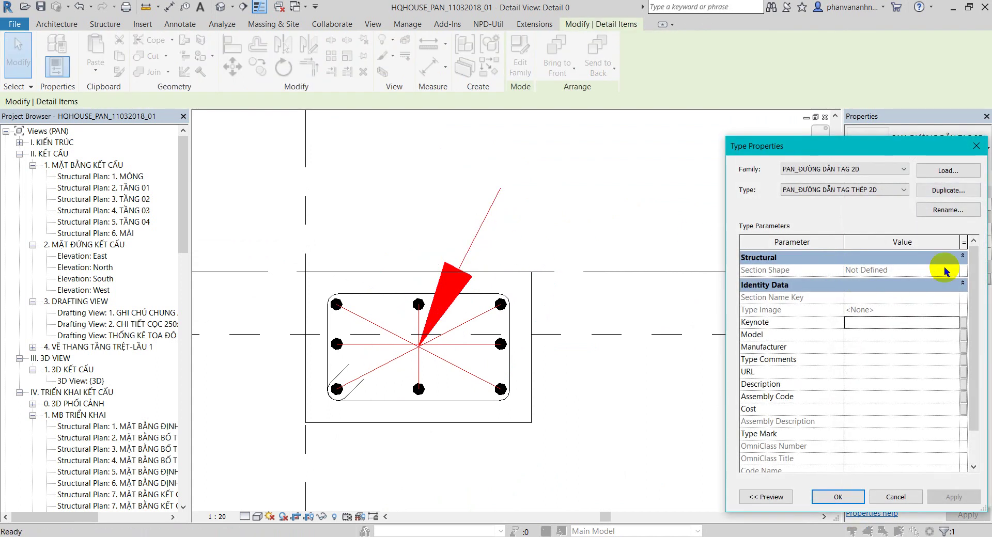
- Duplicate the leader's type as PAN_ĐƯỜNG DẪN TAG THÉP 2D CỘT
left_click(950, 188)
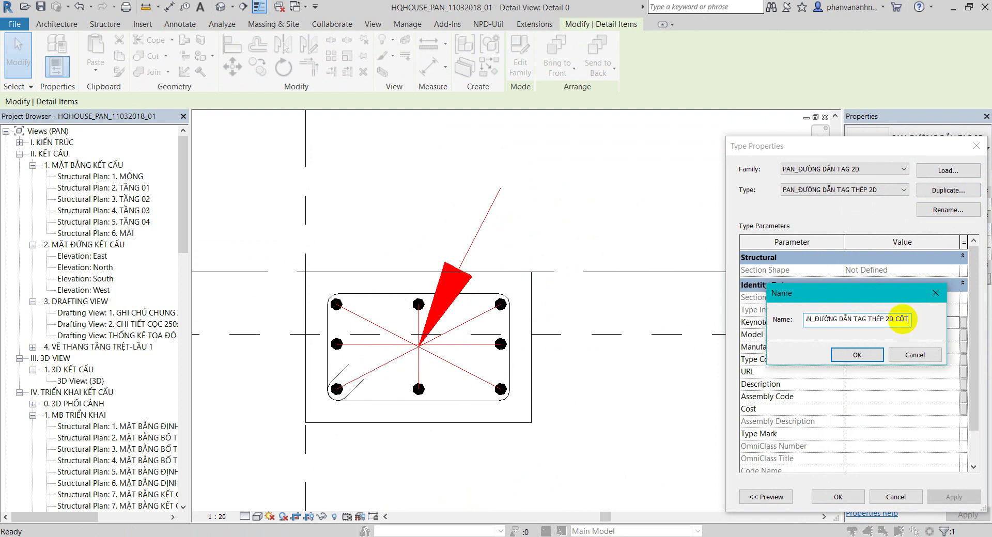
left_click(857, 355)
mouse_move(975, 362)
left_mouse_down()
mouse_move(975, 390)
mouse_move(960, 294)
left_mouse_up()
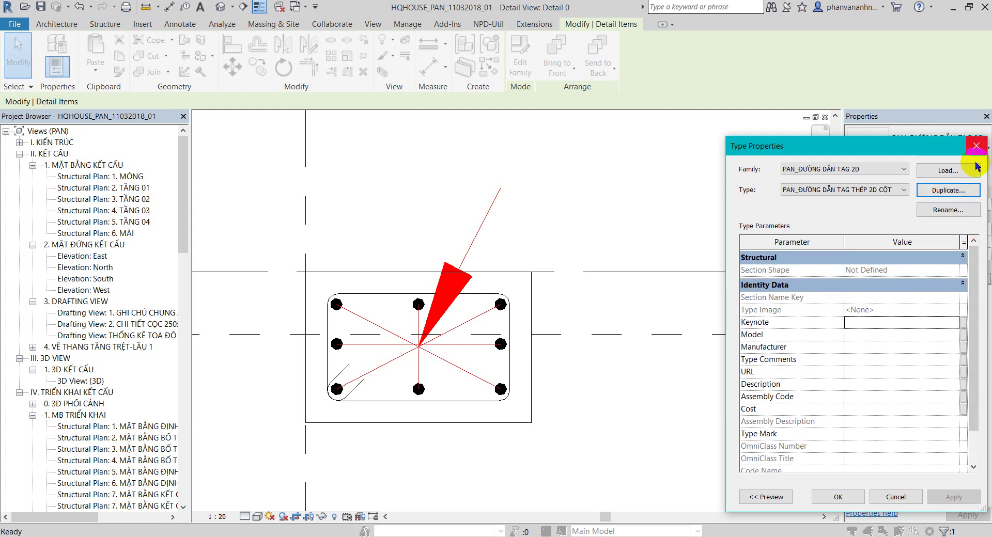
left_click(841, 498)
- Hide the leader's wedge arrowhead so it becomes a plain line
left_click(692, 360)
left_click(472, 241)
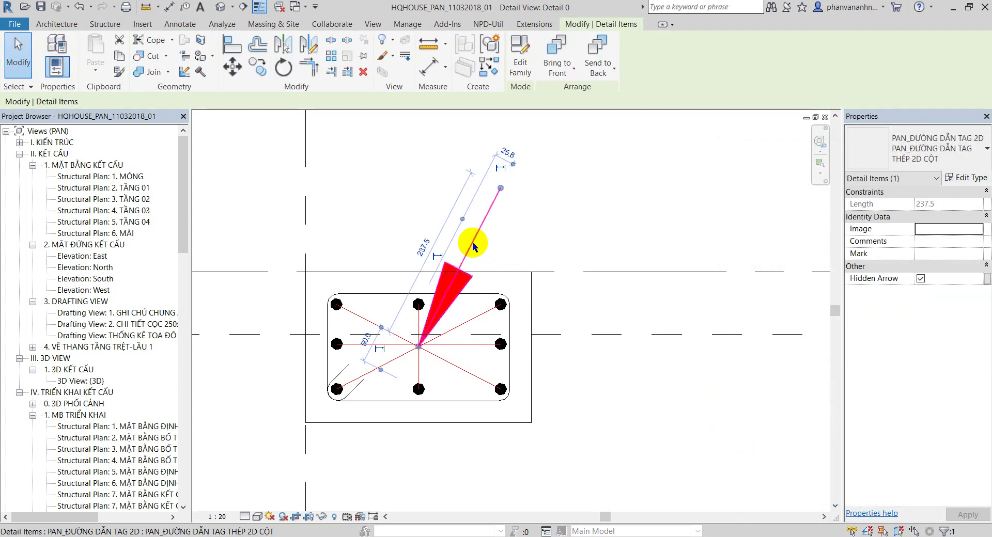
left_click(919, 279)
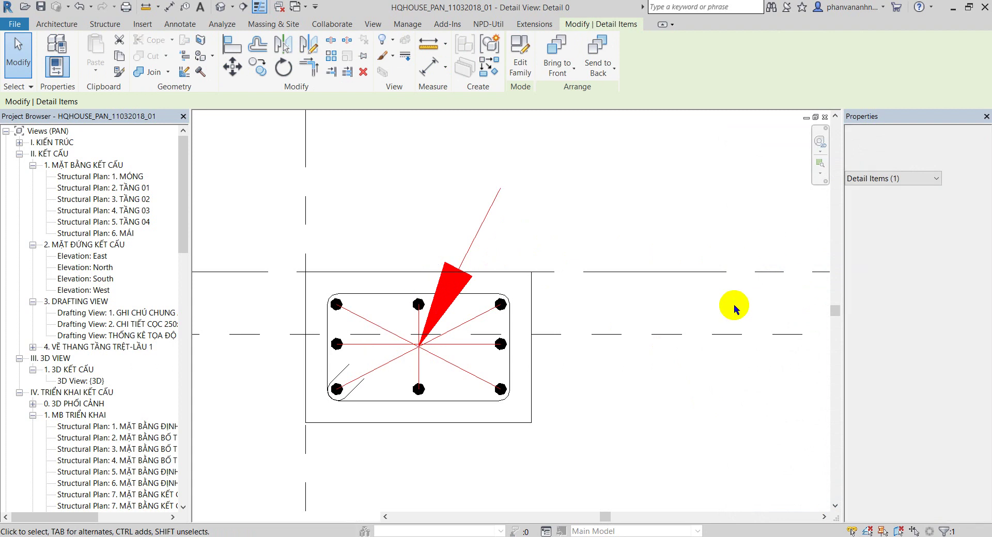
scroll(454, 306, "up", 2)
left_click(557, 209)
- Add an arrowless horizontal leader segment running right from the leader's end
left_click(482, 223)
scroll(547, 223, "down", 1)
left_click(540, 225)
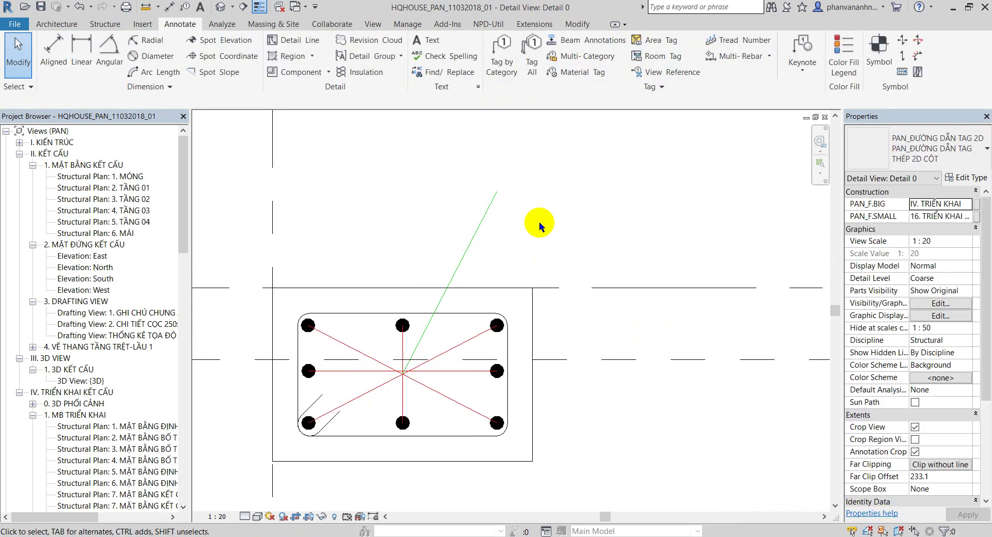
key("d")
key("c")
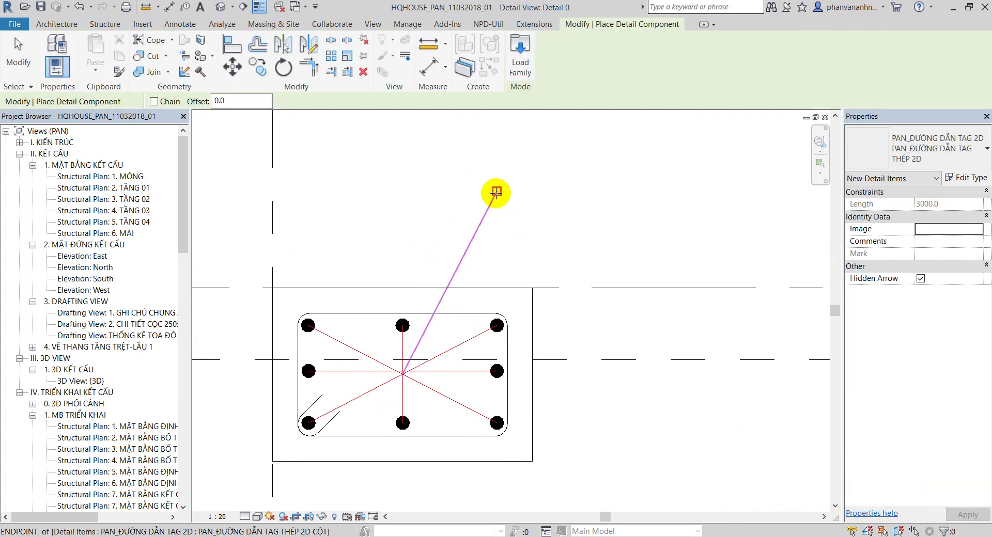
left_click(497, 191)
left_click(571, 194)
key("Escape")
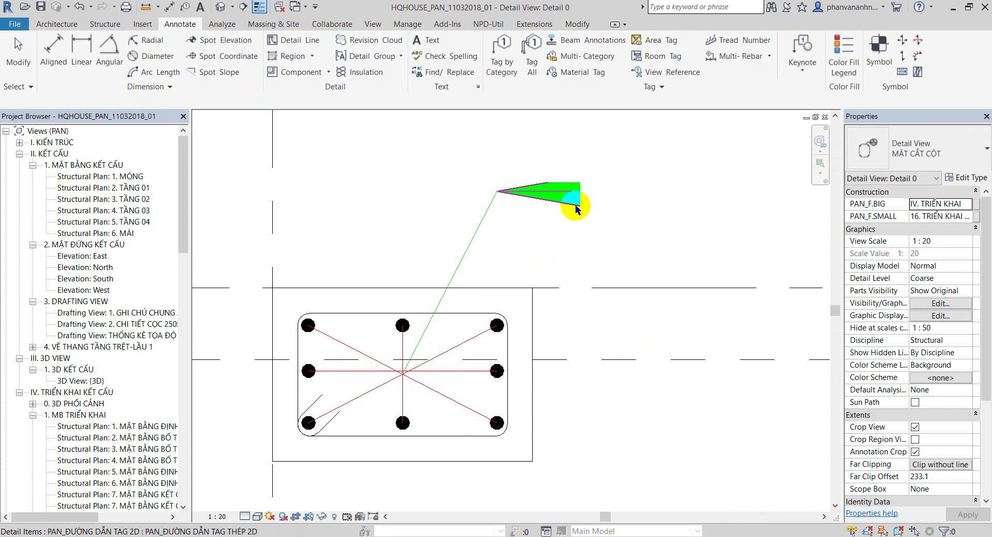
left_click(575, 204)
left_click(921, 279)
left_click(549, 271)
- Recentre the drawing and start placing the PAN_TAG THÉP 2D (ngang) tag symbol
scroll(630, 262, "down", 1)
scroll(630, 261, "down", 1)
middle_click_drag(631, 261, 535, 277)
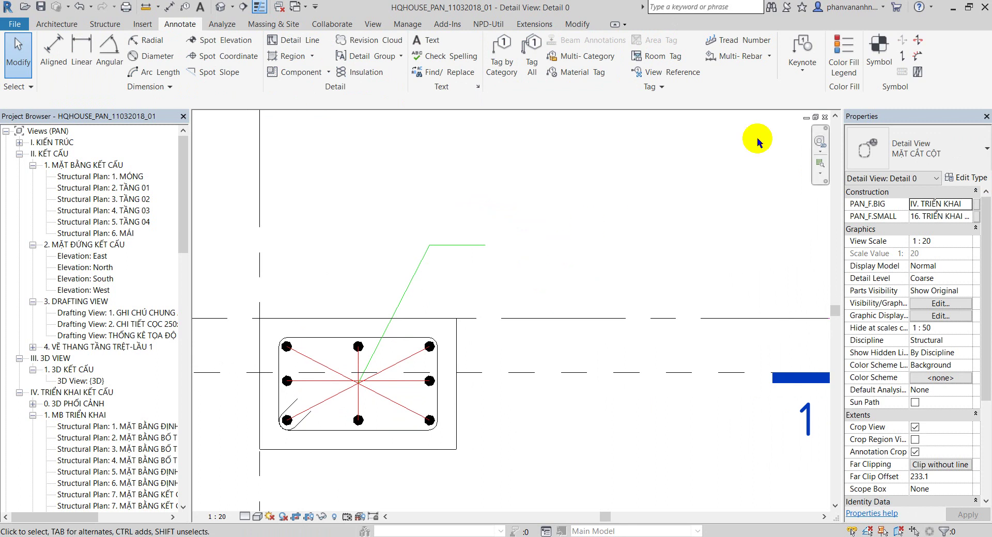
left_click(878, 47)
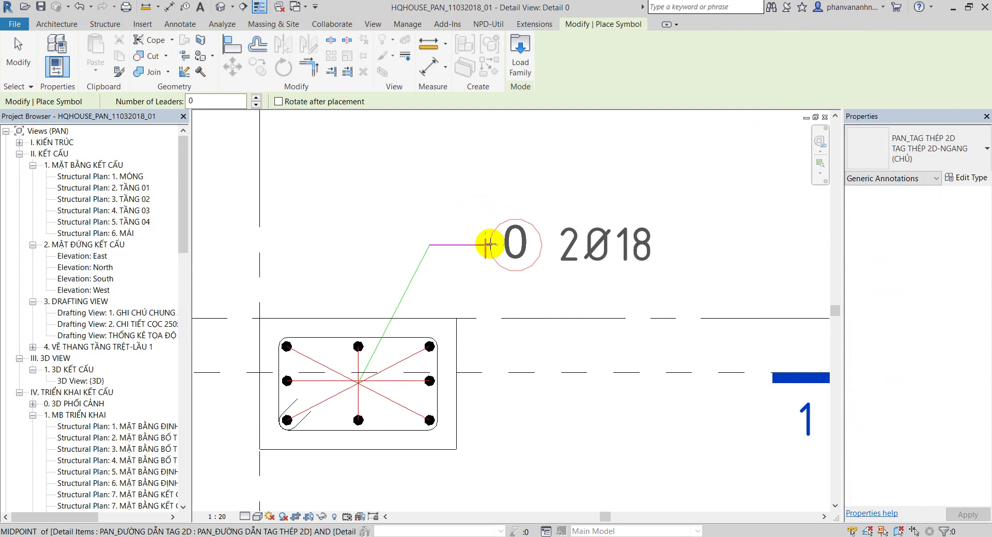
- Place the 0 2Ø18 rebar tag at the leader's end and check its values
left_click(487, 245)
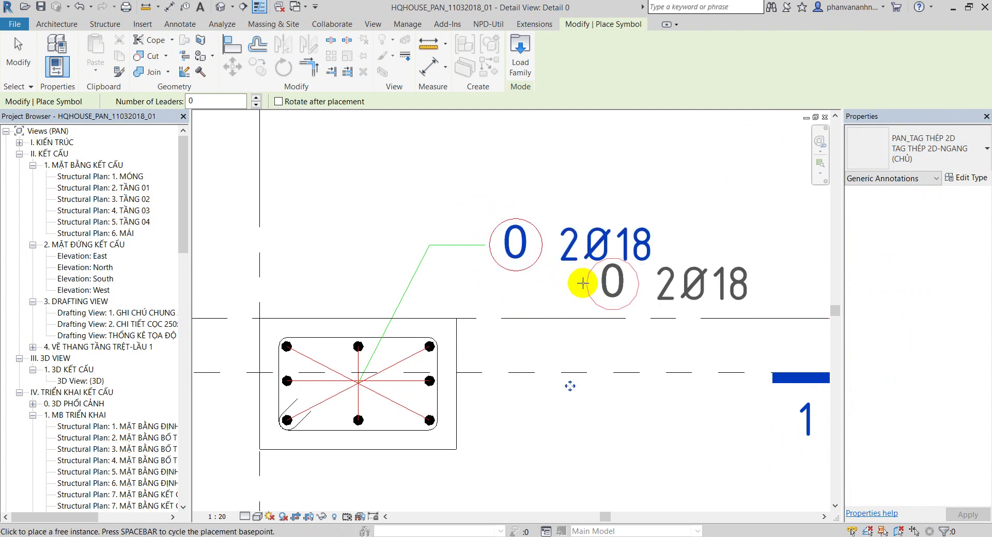
key("Escape")
scroll(522, 258, "down", 2)
left_click(493, 261)
left_click(528, 457)
scroll(465, 299, "up", 1)
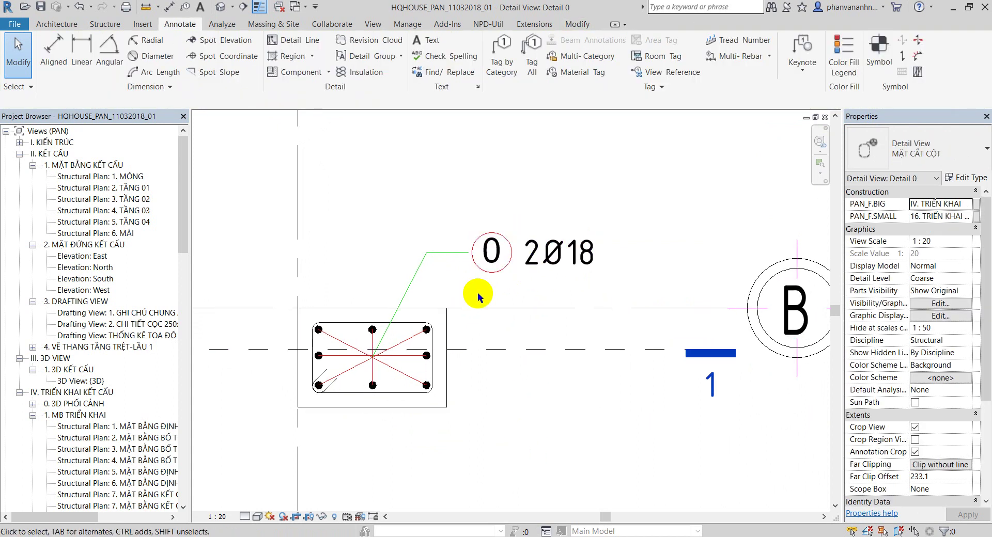
middle_click_drag(478, 290, 508, 297)
left_click(566, 265)
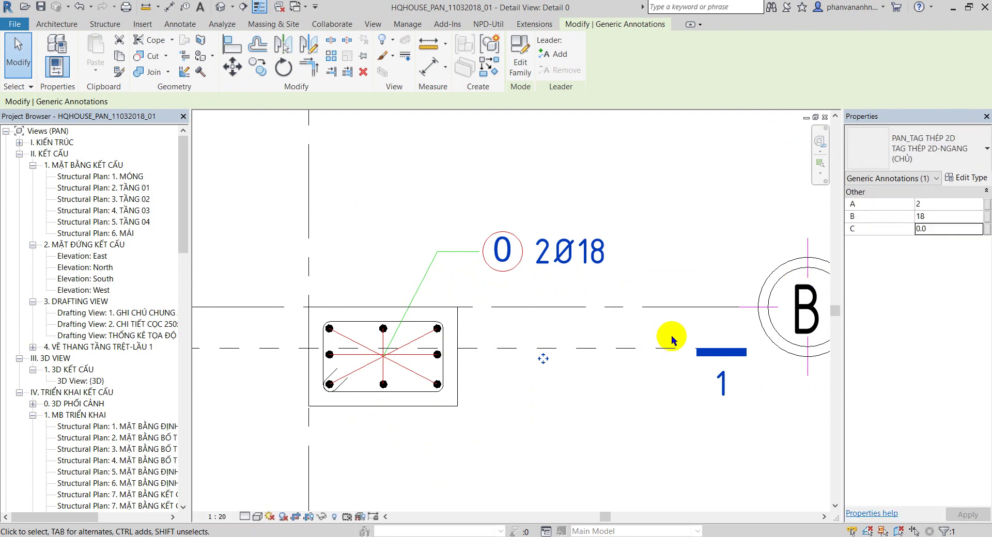
left_click(568, 339)
- Inspect a middle-row rebar, then switch to the default 3D view
scroll(382, 340, "up", 1)
scroll(380, 327, "up", 1)
scroll(330, 346, "up", 1)
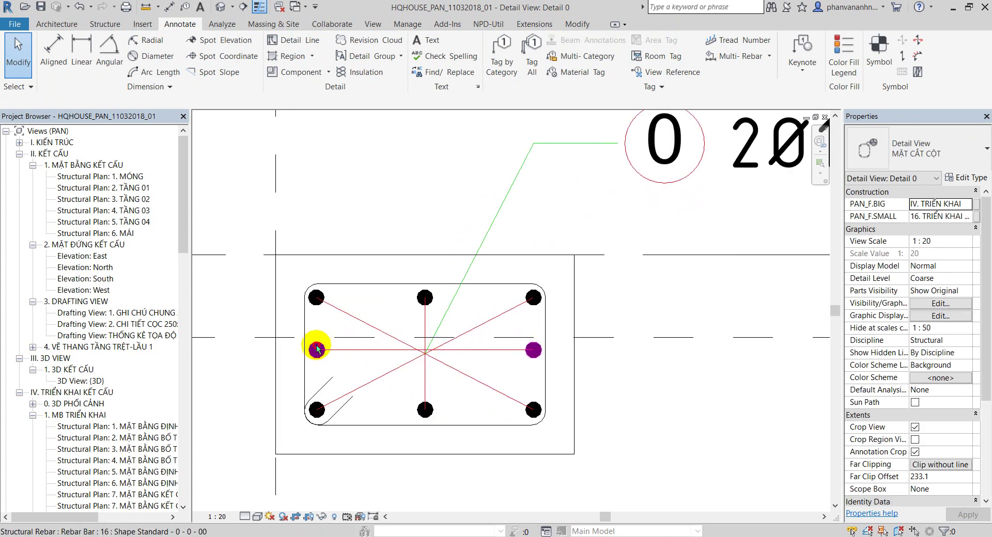
left_click(316, 349)
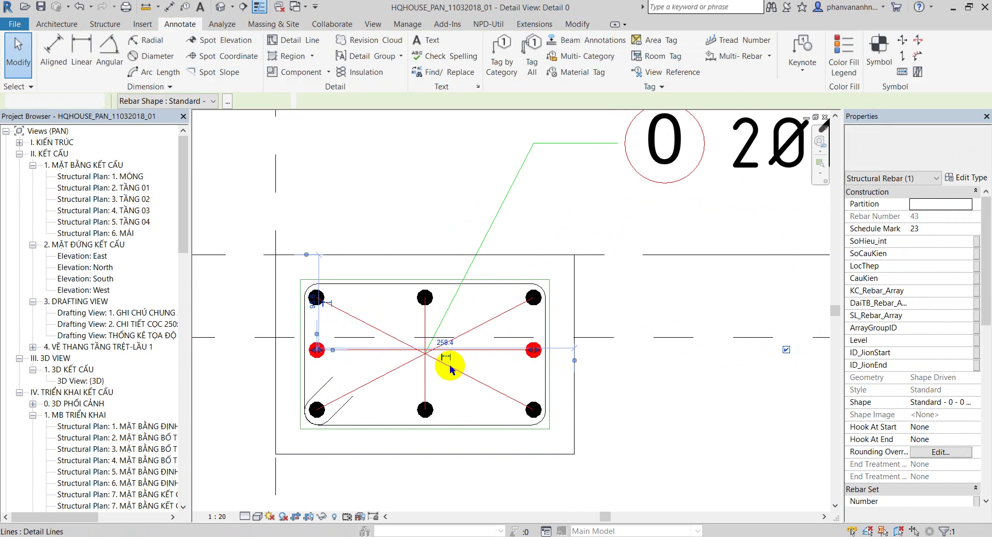
key("Escape")
scroll(444, 336, "down", 1)
scroll(387, 237, "down", 1)
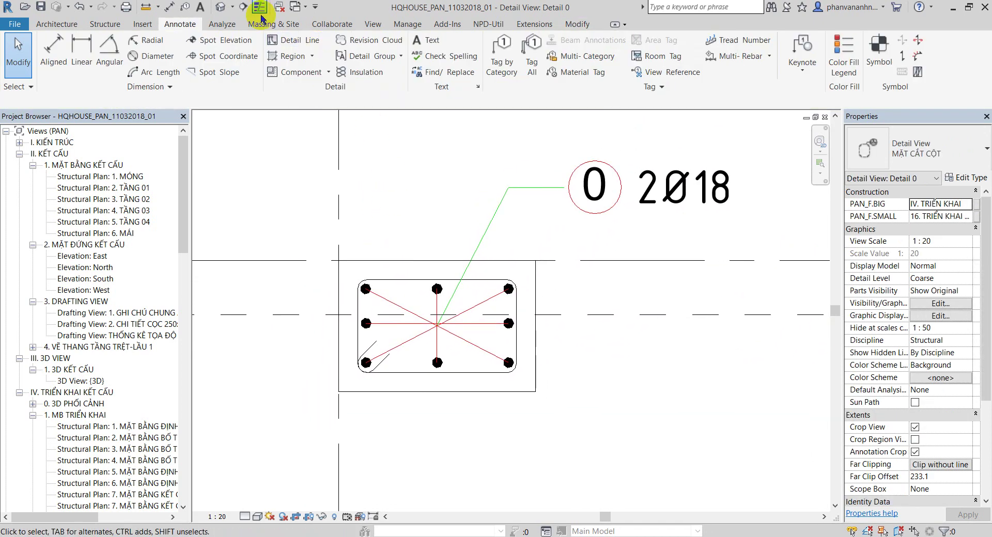
left_click(221, 6)
- Pick one column and use SA to select all 30 columns, orbiting to check them
mouse_move(491, 287)
middle_mouse_down("shift")
mouse_move(575, 315)
mouse_move(527, 328)
middle_mouse_up("shift")
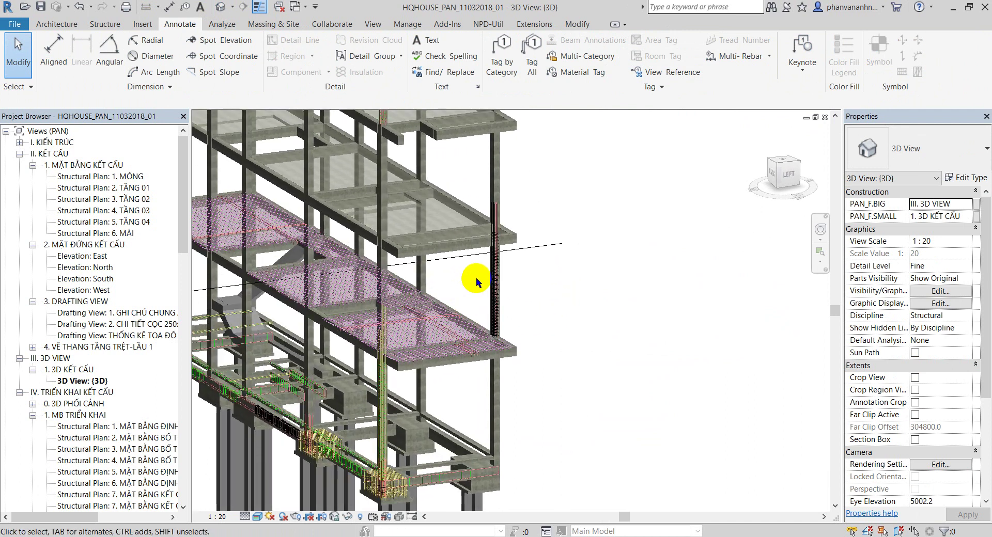
left_click(500, 189)
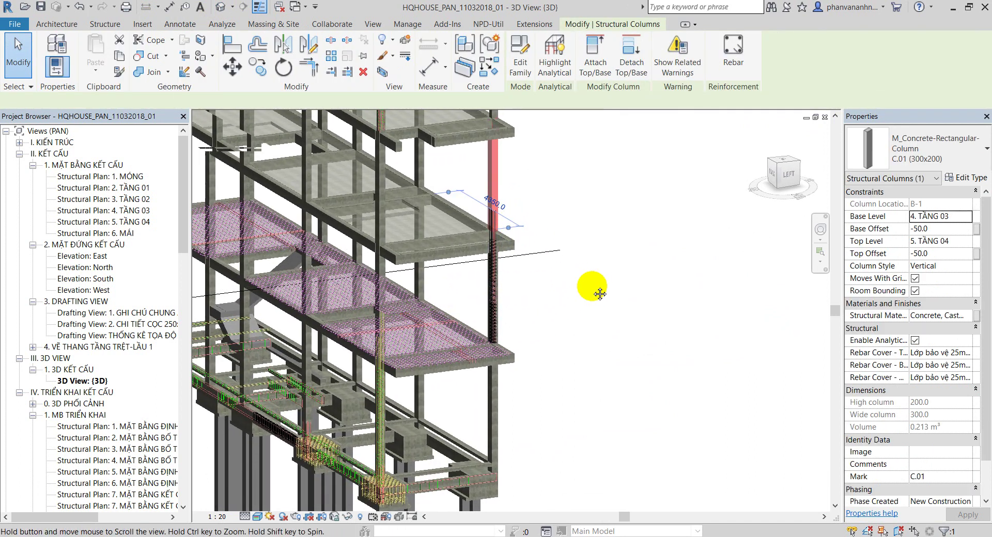
middle_click_drag(589, 284, 618, 265)
key("s")
key("a")
scroll(619, 265, "down", 3)
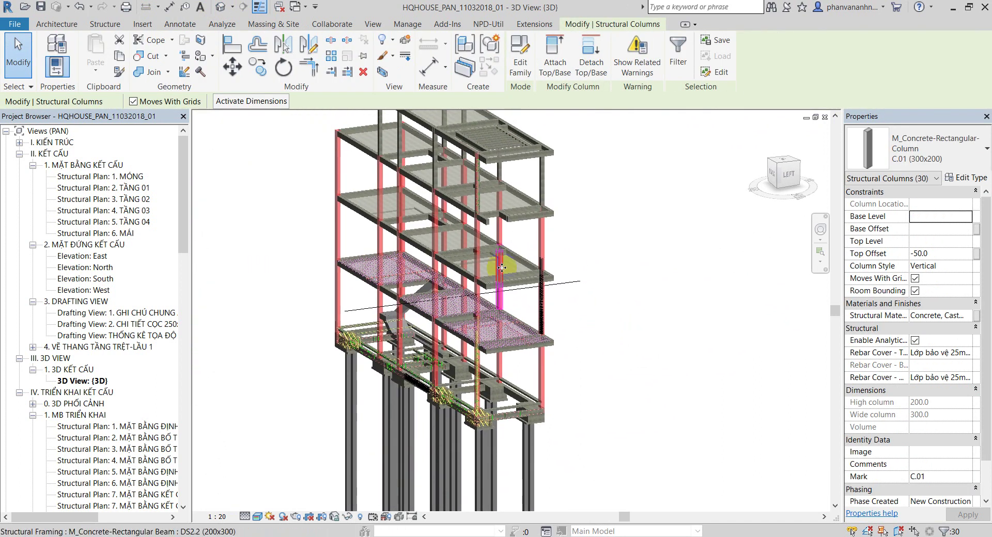
mouse_move(675, 362)
middle_mouse_down("shift")
mouse_move(649, 313)
mouse_move(654, 347)
middle_mouse_up("shift")
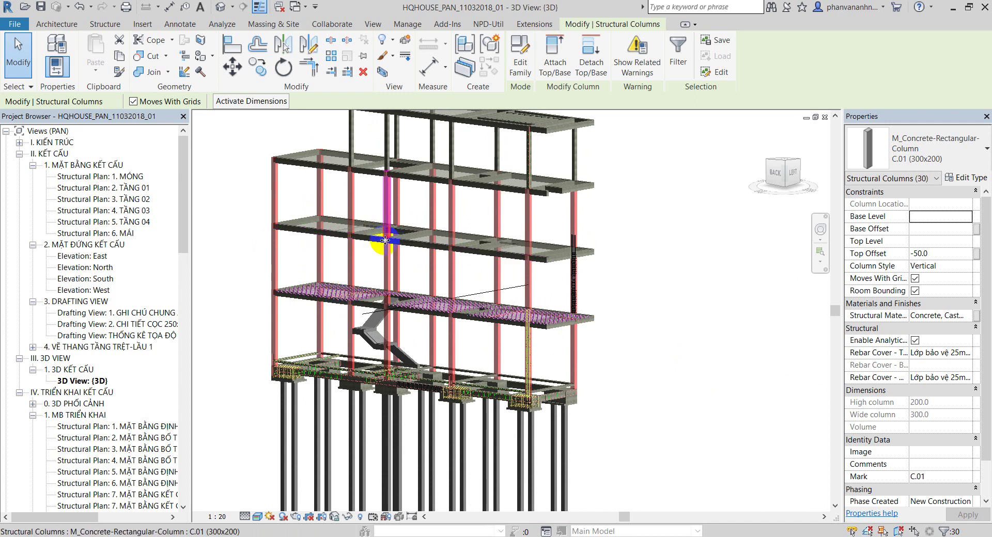
middle_click_drag(381, 248, 409, 252, "shift")
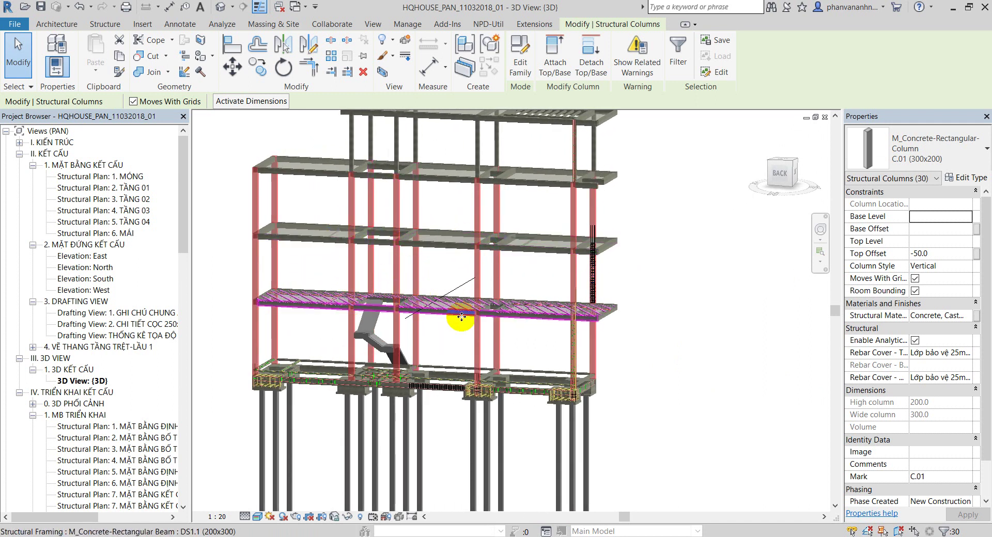
middle_click_drag(691, 325, 376, 323, "shift")
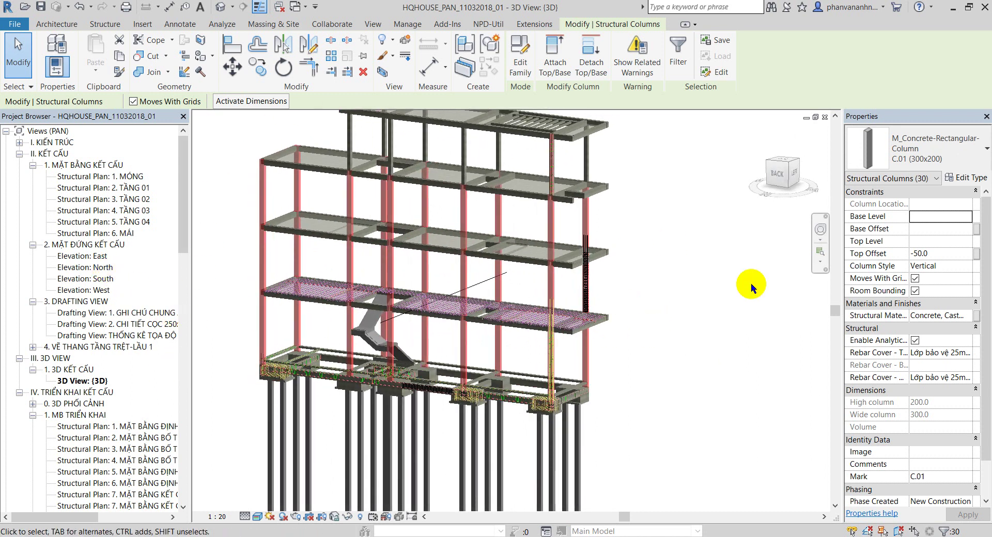
scroll(941, 411, "down", 1)
- Enter CỘT 200x300 as the Mark of all 30 selected columns and apply it
left_click(936, 440)
type("ỘT 200x300")
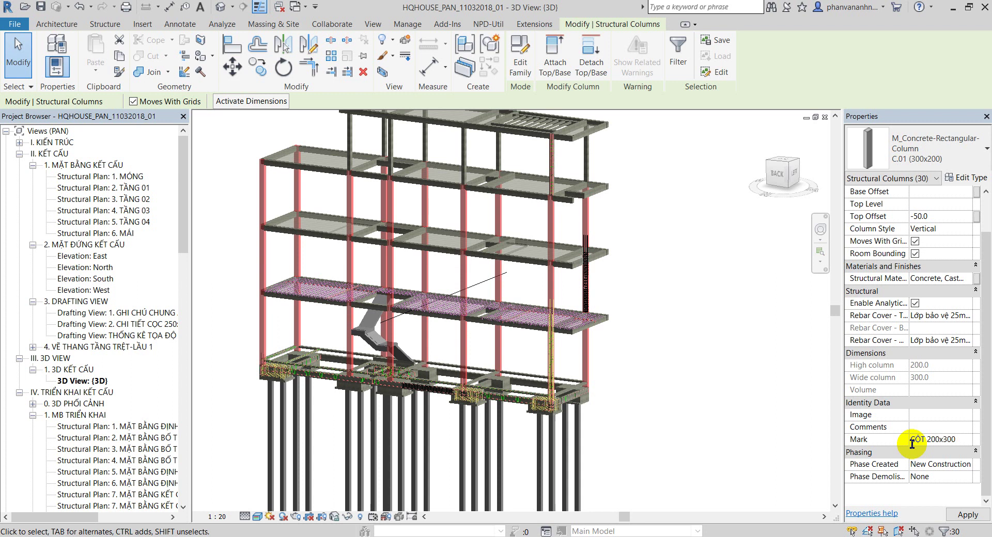
left_click(966, 515)
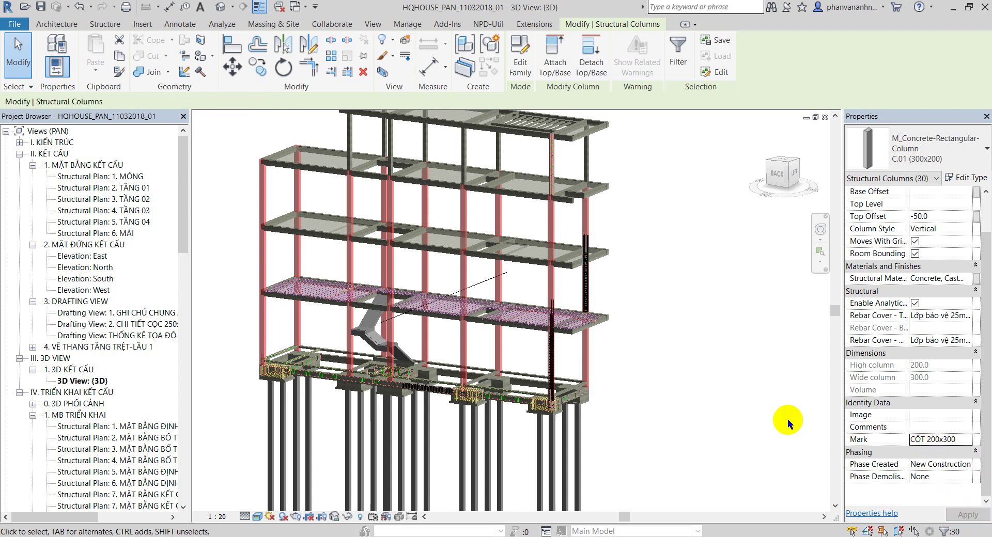
left_click(726, 371)
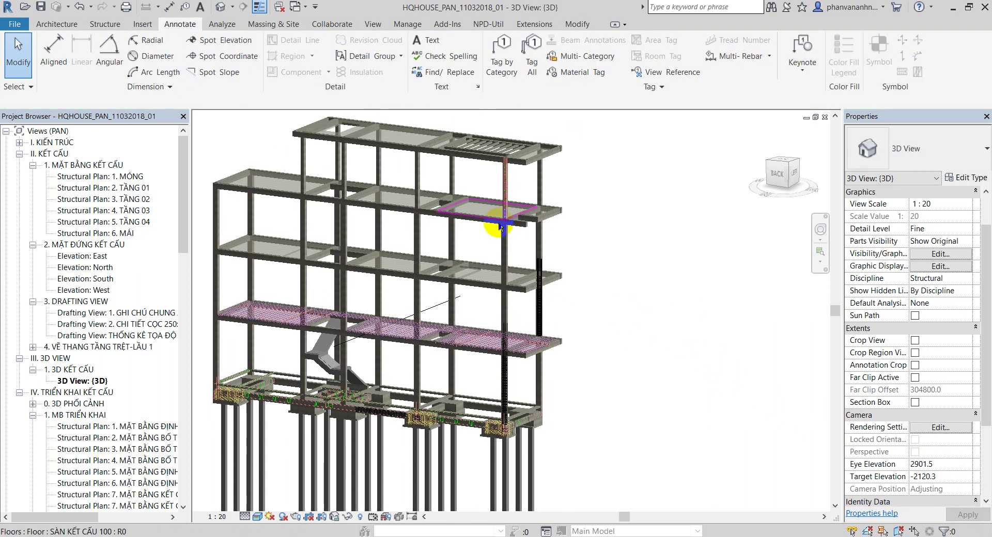
left_click(533, 26)
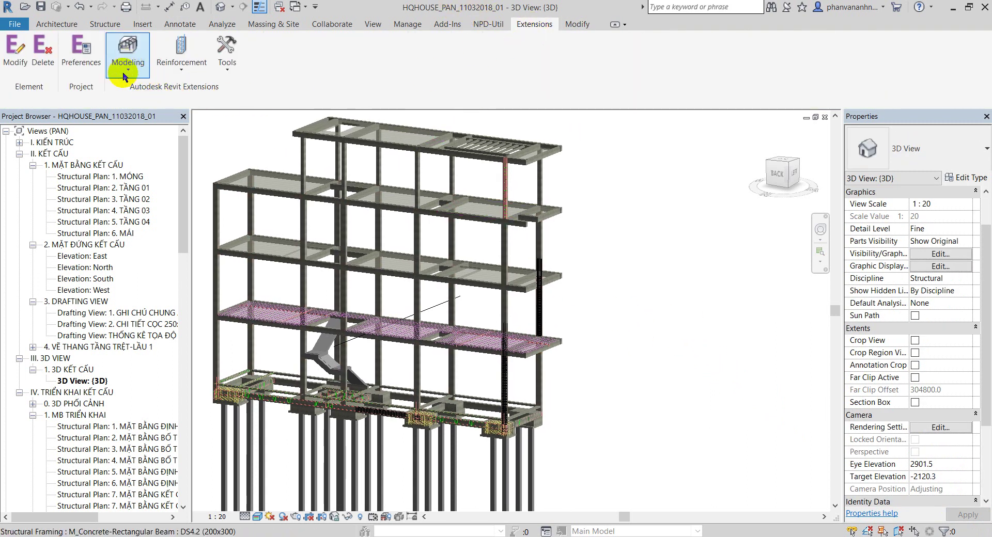
- Try the NPD rebar numbering, dismiss its error, and open the ScheduleRebar dialog
left_click(488, 25)
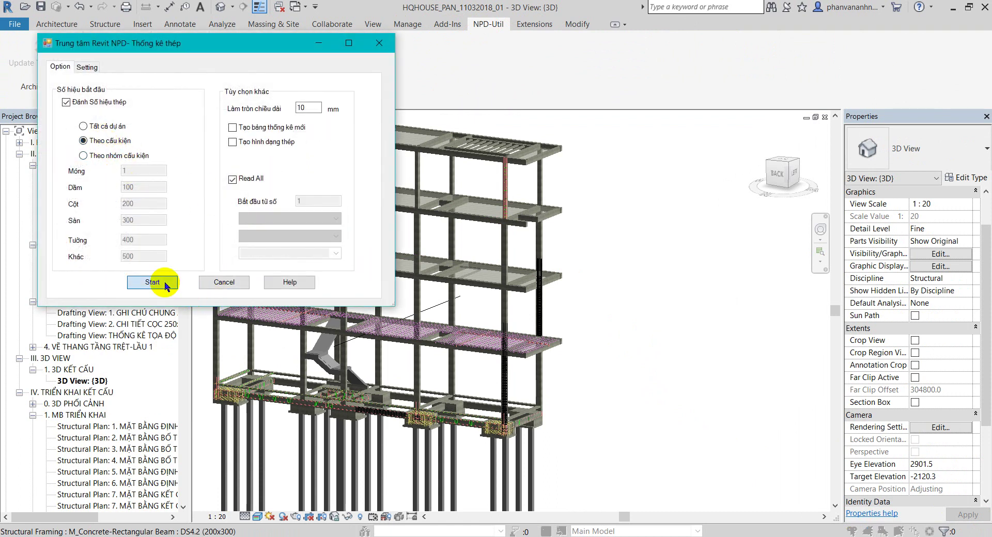
left_click(165, 283)
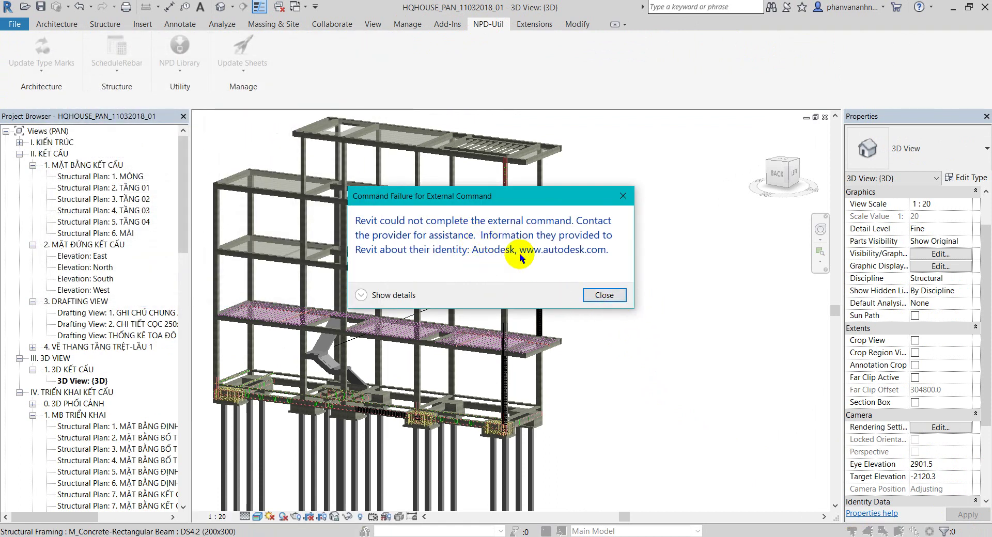
left_click(606, 297)
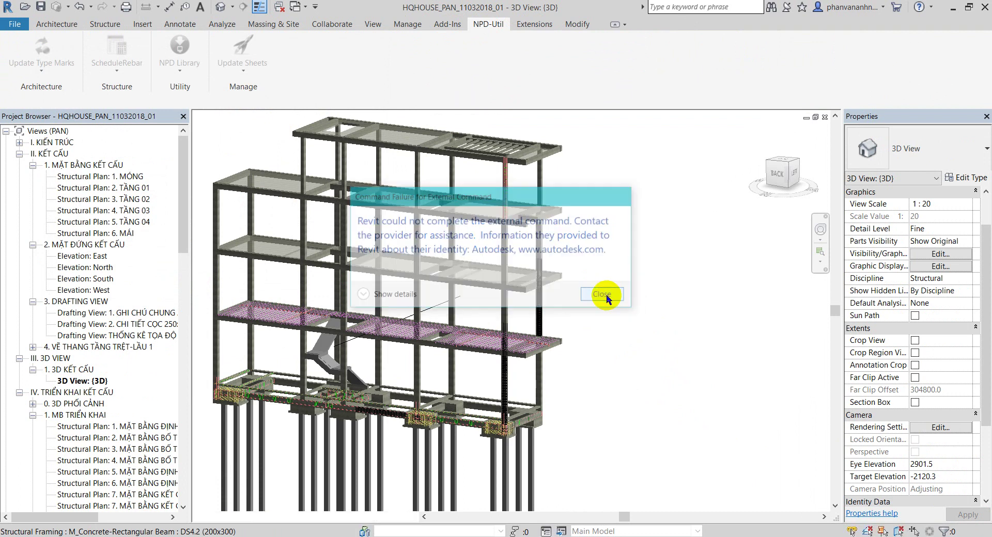
left_click(116, 71)
left_click(116, 89)
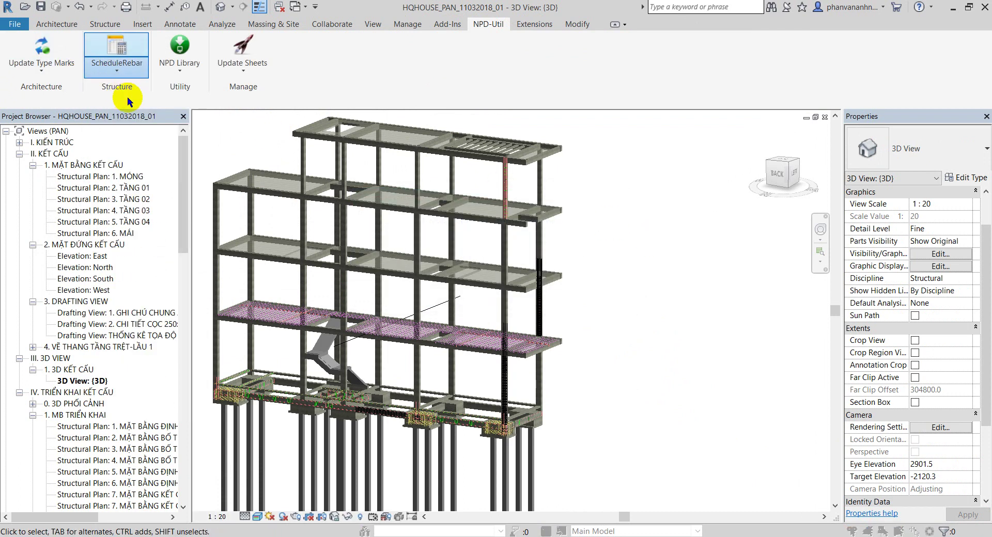
- Set the shared parameter file to D:\DutoanOnline\Data\NPD_Parameter.txt and start the rebar numbering
left_click(103, 84)
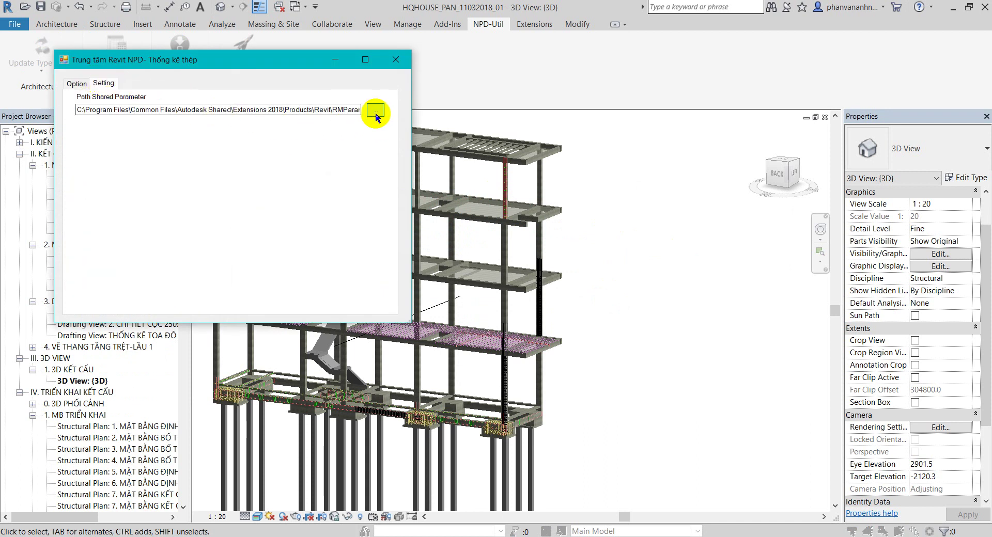
left_click(375, 112)
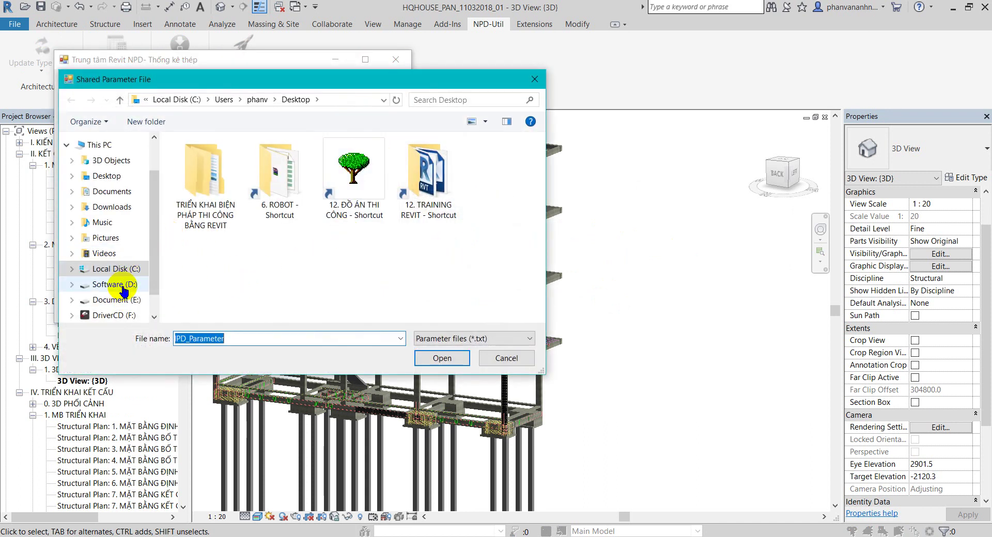
left_click(122, 289)
double_click(207, 188)
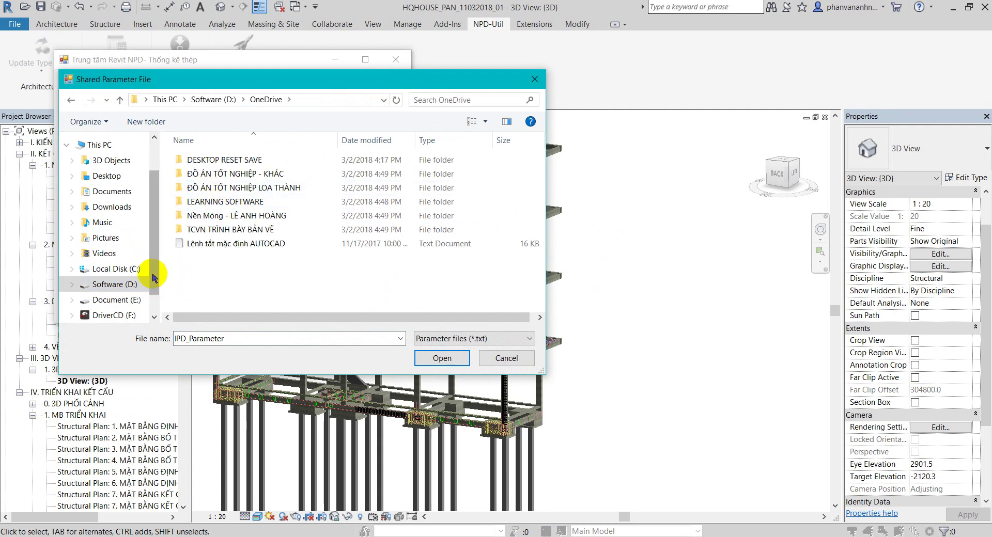
left_click(129, 283)
double_click(266, 170)
left_click(209, 161)
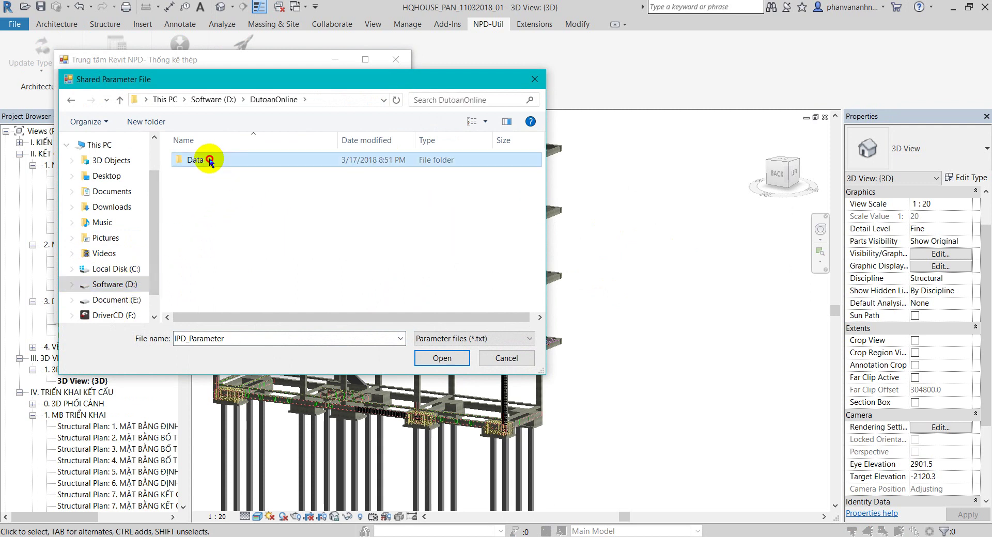
double_click(209, 161)
left_click(239, 173)
left_click(442, 358)
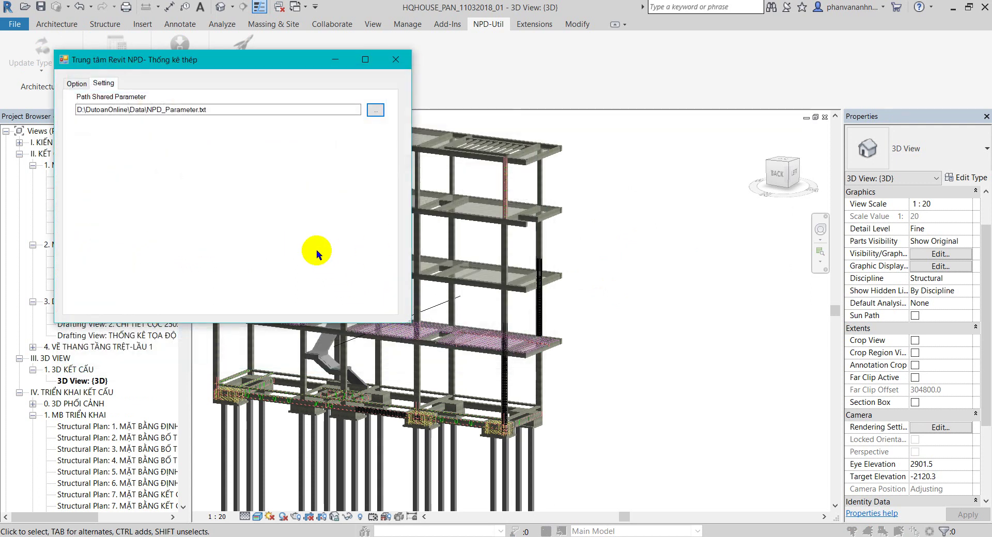
left_click(76, 83)
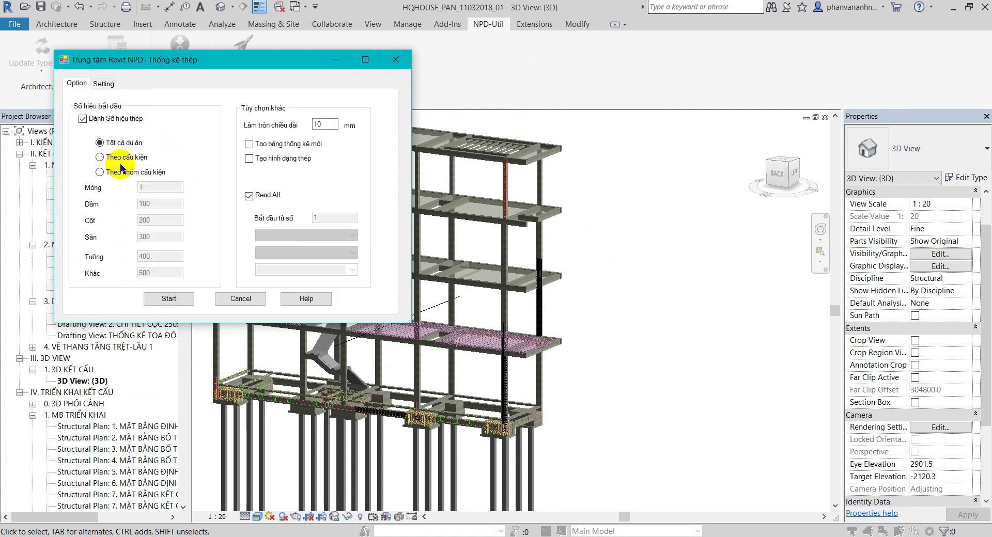
left_click(170, 302)
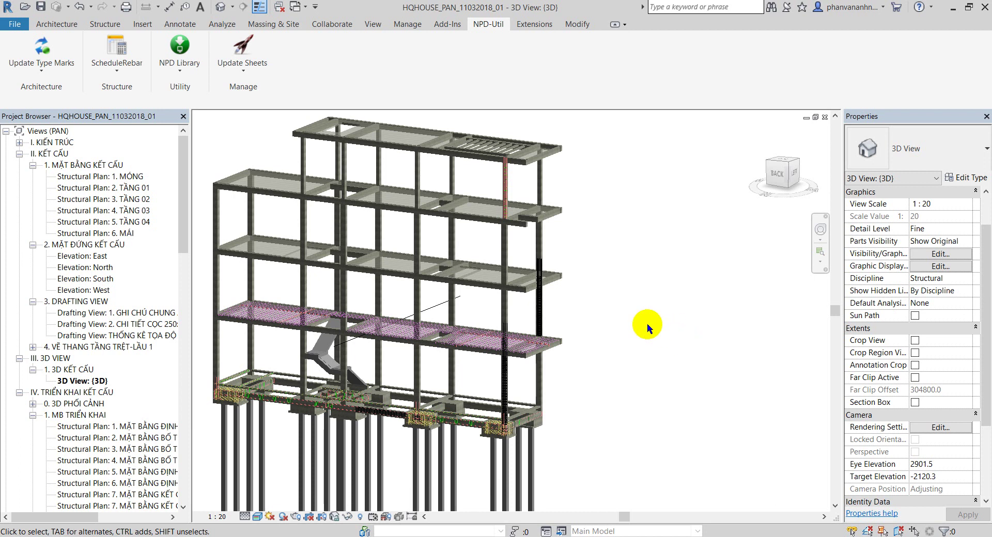
- Open the THỐNG KÊ THÉP TOÀN BỘ schedule from the Project Browser
scroll(616, 377, "up", 1)
scroll(583, 343, "up", 1)
scroll(594, 325, "up", 1)
scroll(507, 283, "up", 1)
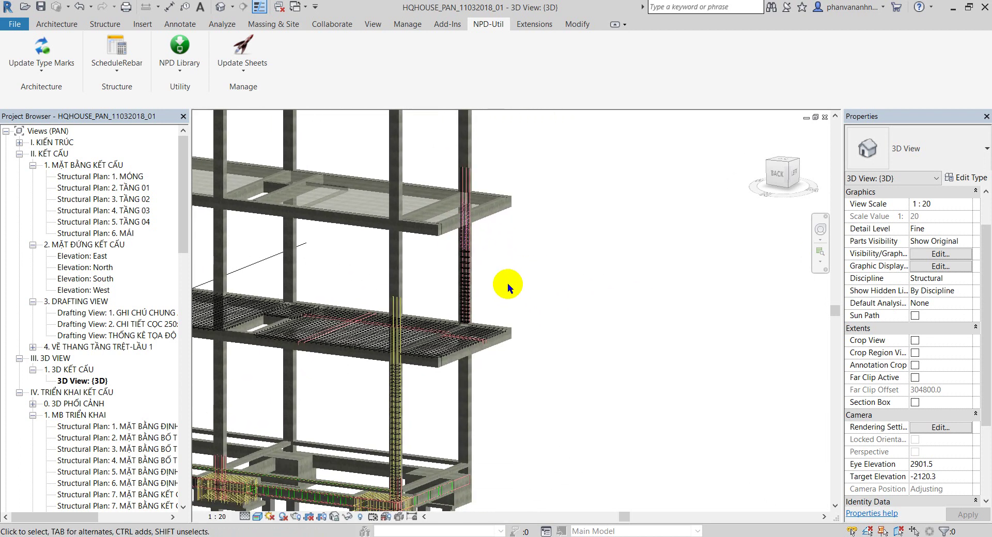
scroll(508, 283, "up", 1)
mouse_move(184, 234)
left_mouse_down()
mouse_move(186, 453)
mouse_move(179, 371)
left_mouse_up()
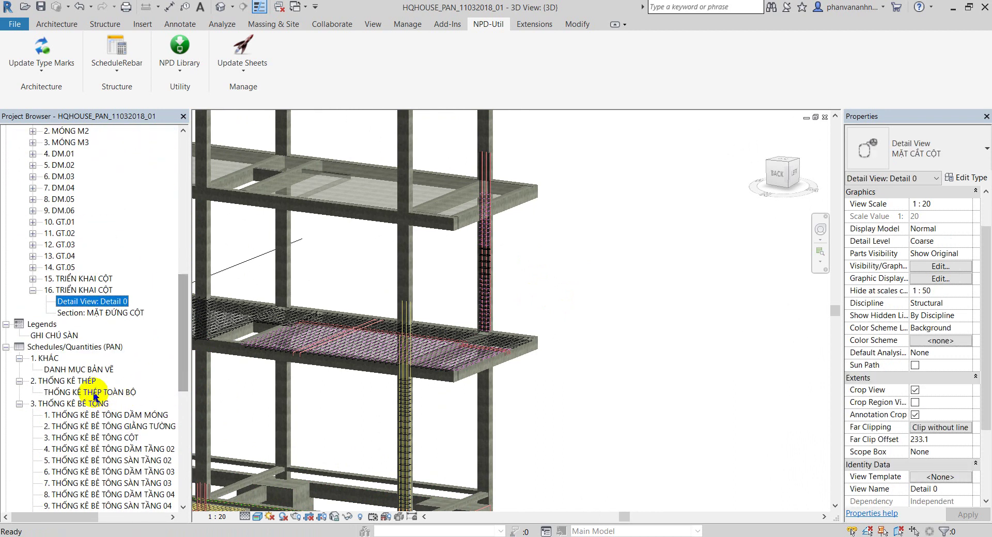
double_click(88, 392)
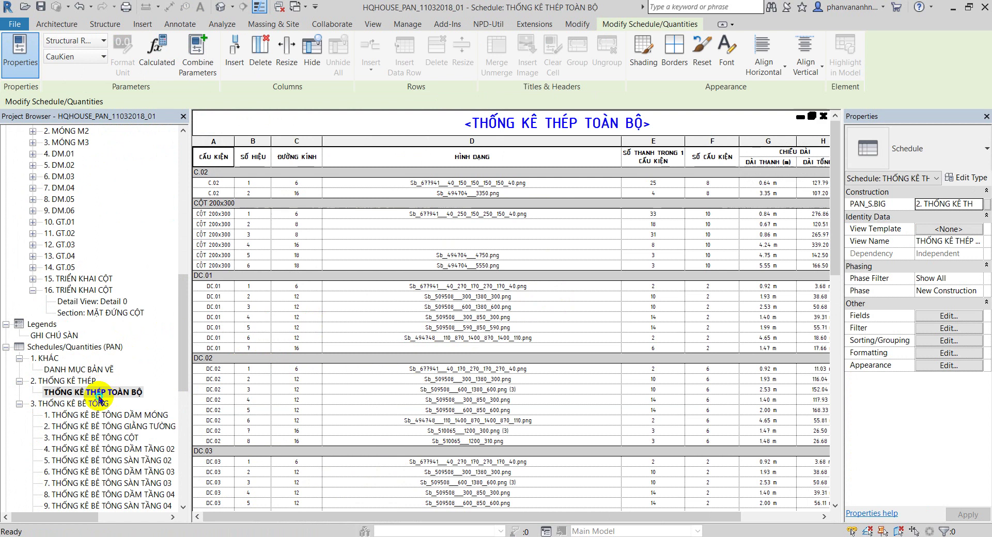
- Duplicate the schedule and rename the copy THỐNG KÊ THÉP CỘT
right_click(99, 399)
left_click(295, 229)
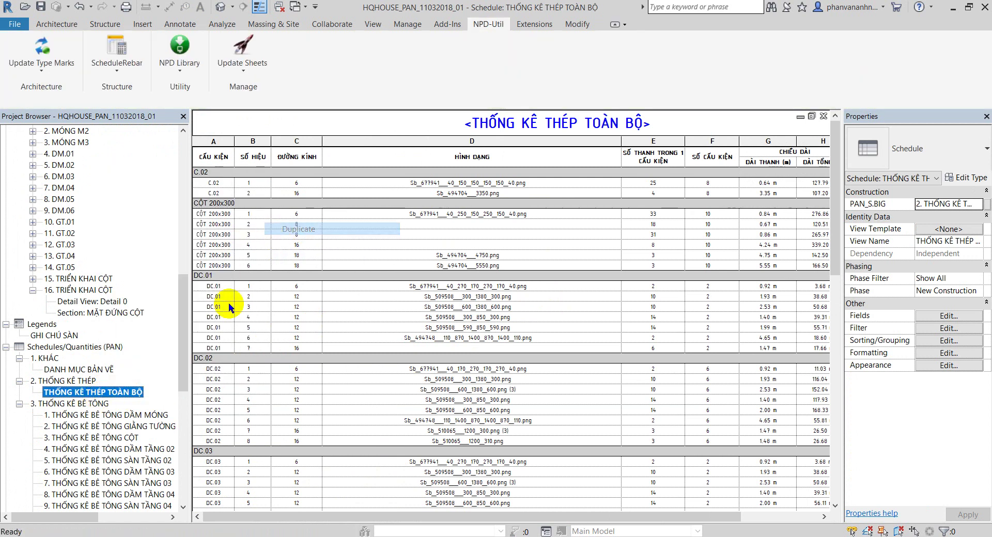
left_click(114, 403)
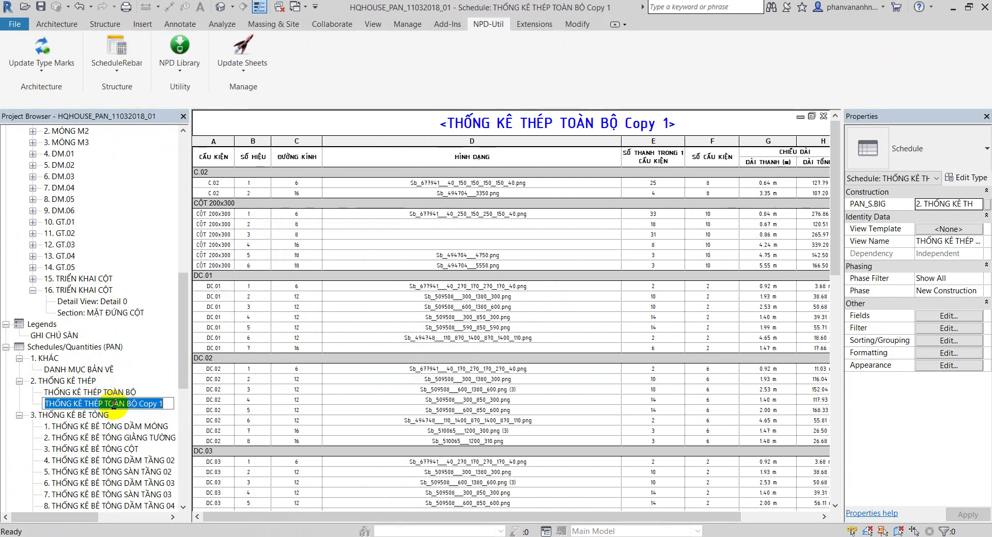
left_click_drag(106, 405, 187, 399)
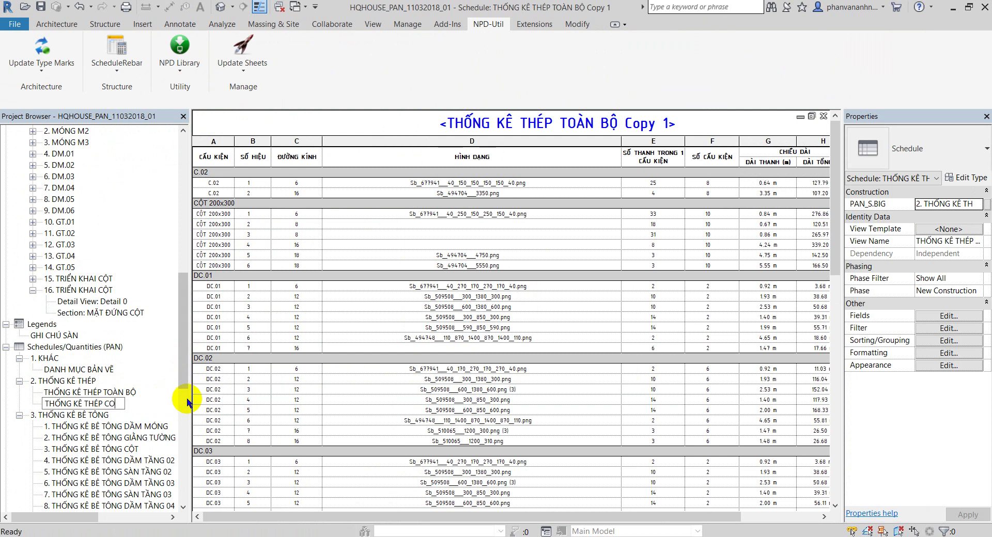
type("ỘT")
key("Return")
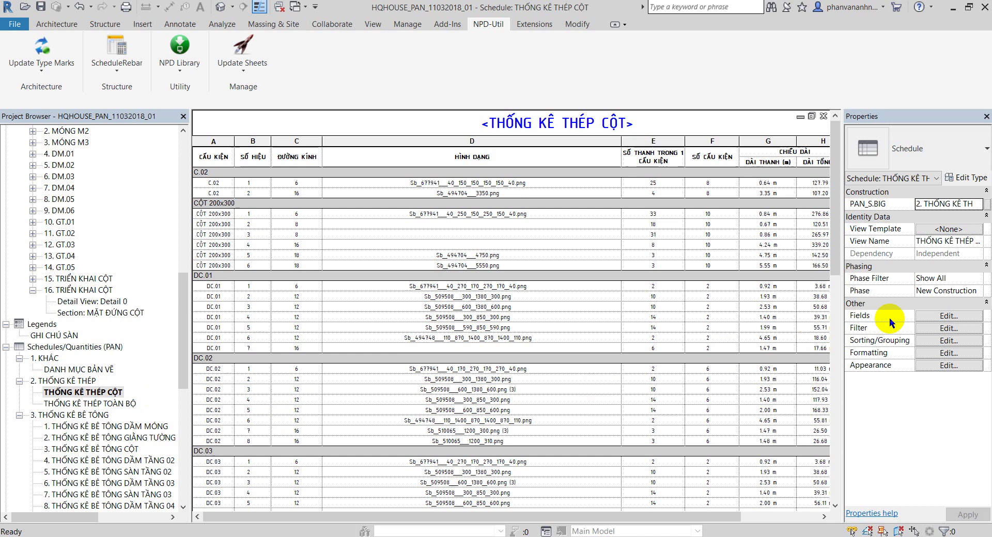
- Filter the schedule by CauKien equals CỘT 200x300, review the Fields, Sorting and Formatting tabs, and apply
left_click(948, 315)
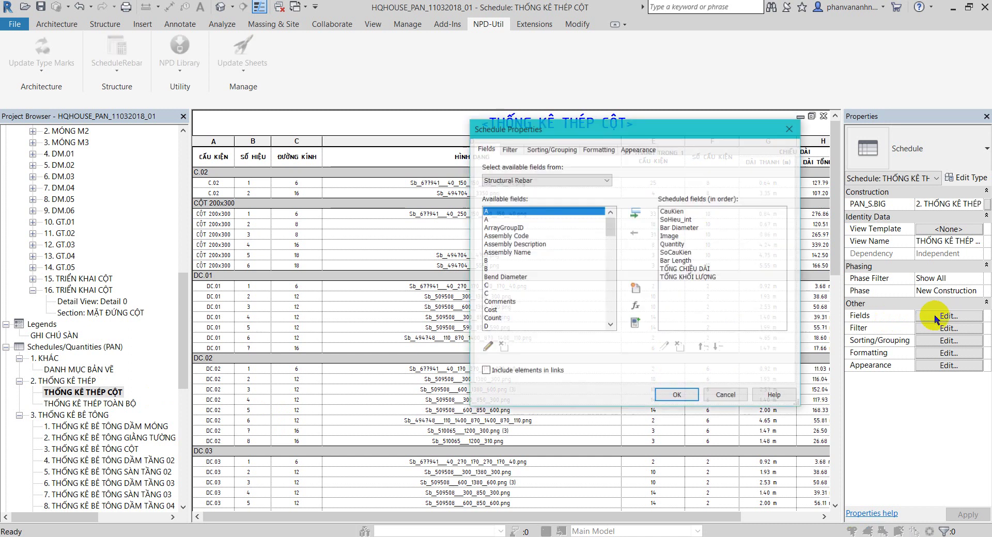
left_click(508, 150)
left_click(569, 168)
left_click(565, 181)
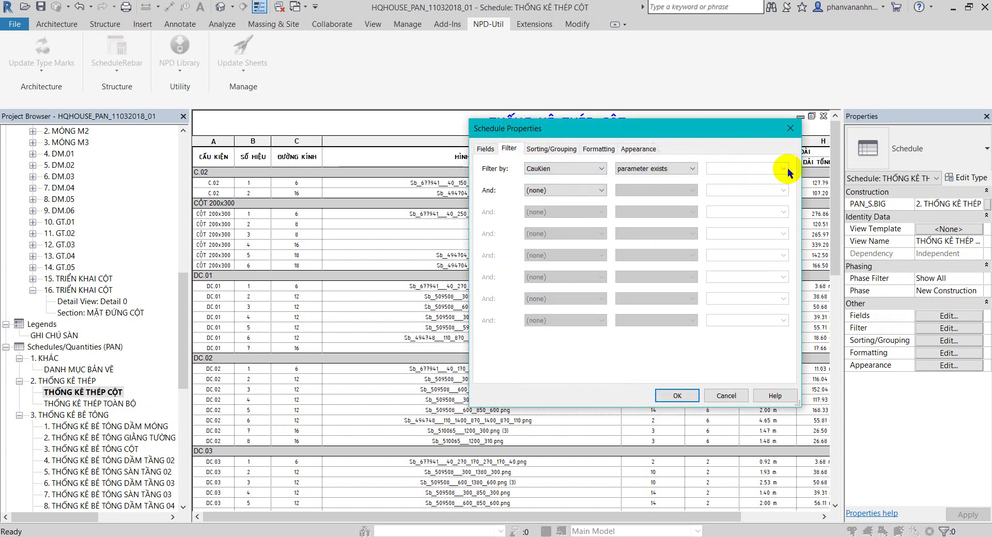
left_click(676, 173)
left_click(678, 181)
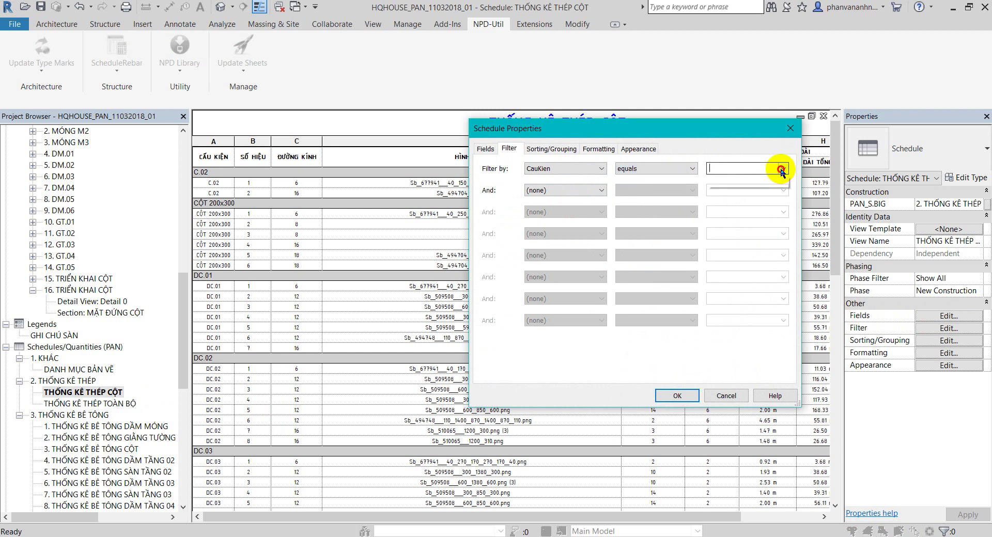
left_click(782, 169)
left_click(756, 189)
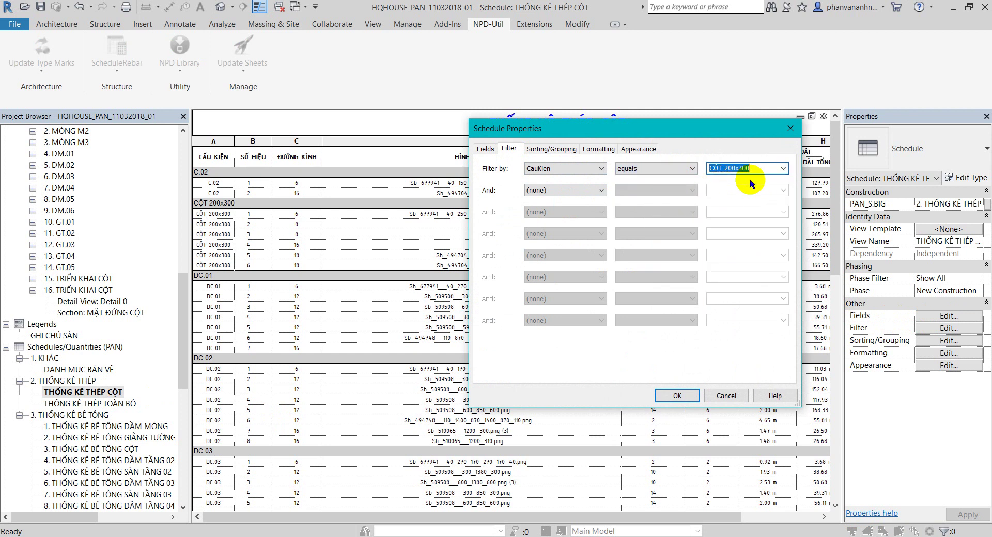
left_click(486, 149)
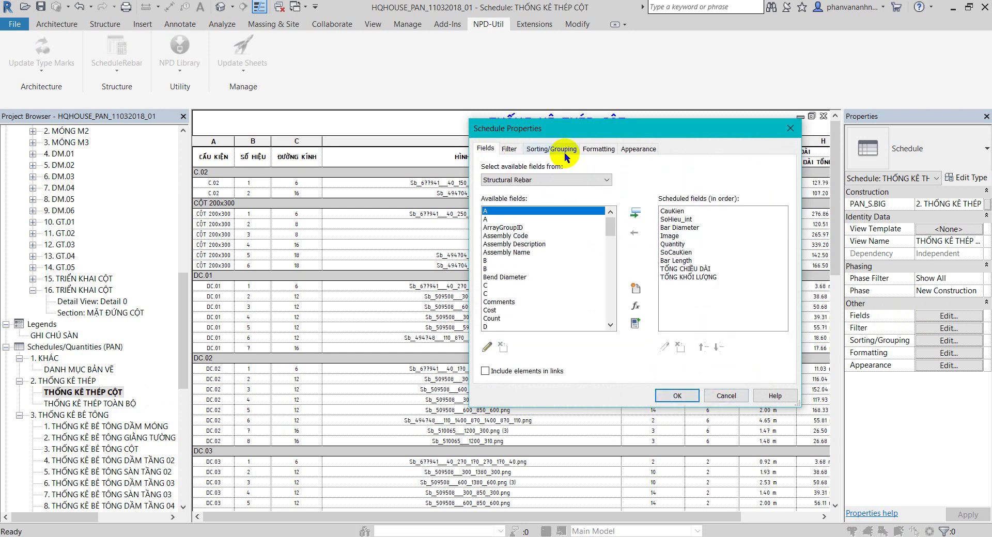
left_click(559, 151)
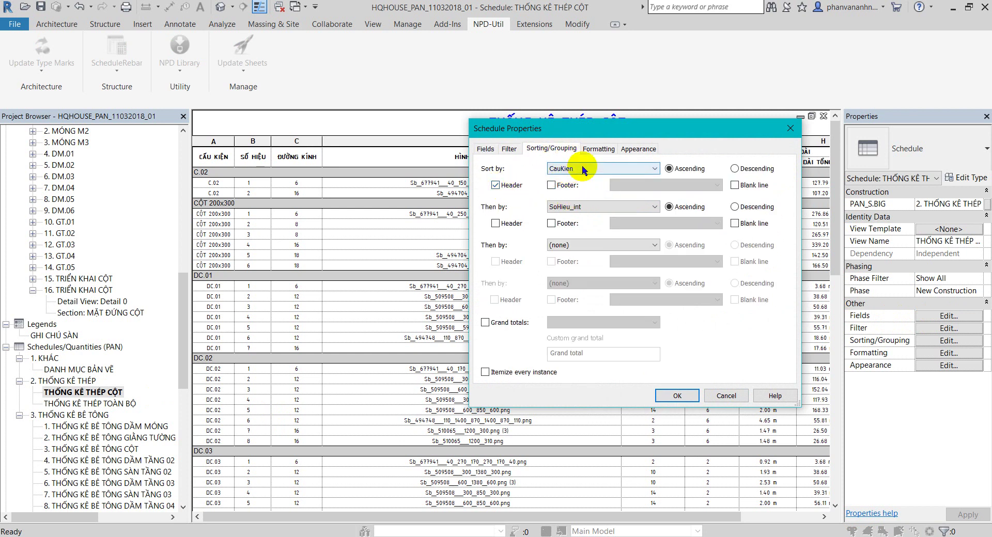
left_click(608, 152)
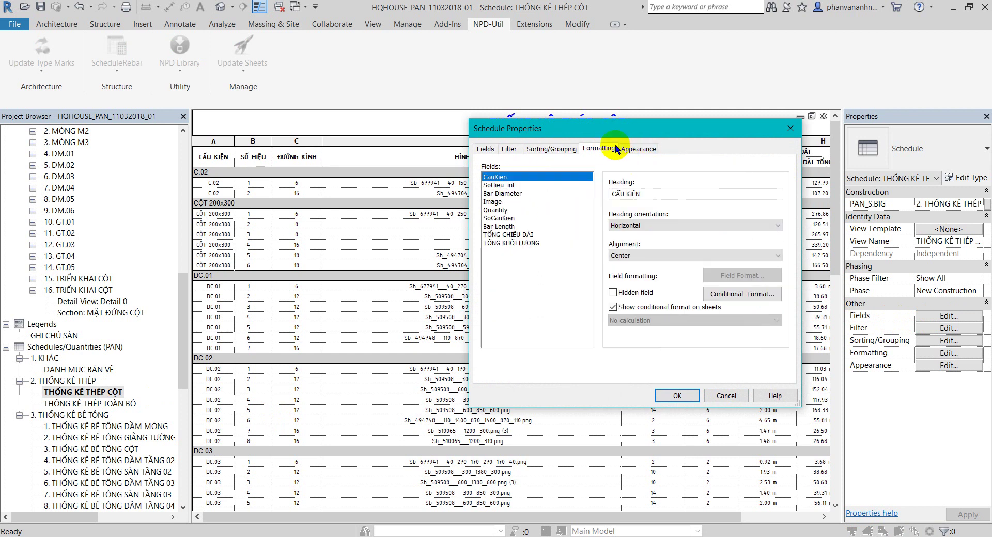
left_click(677, 396)
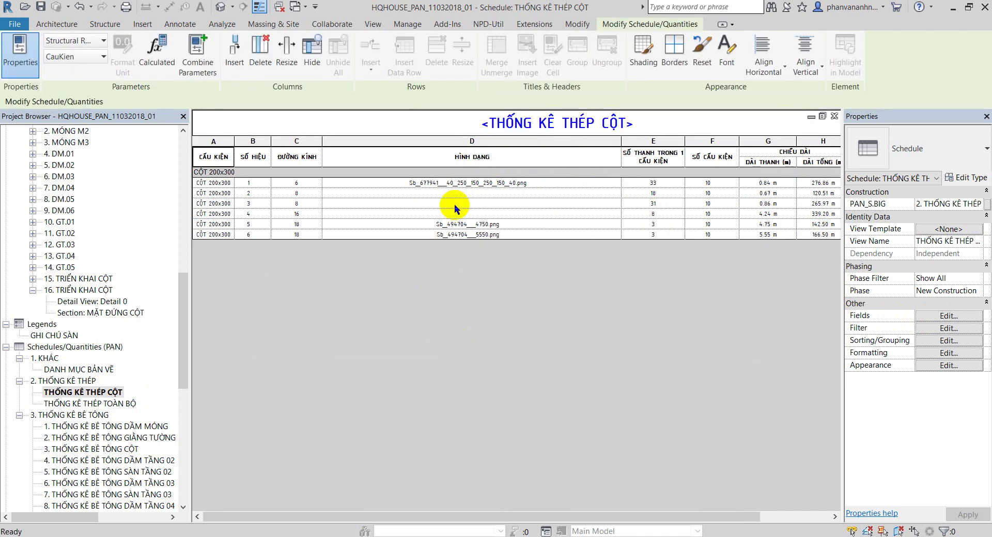
- Switch to the default 3D view and save the project when prompted
left_click_drag(647, 517, 718, 521)
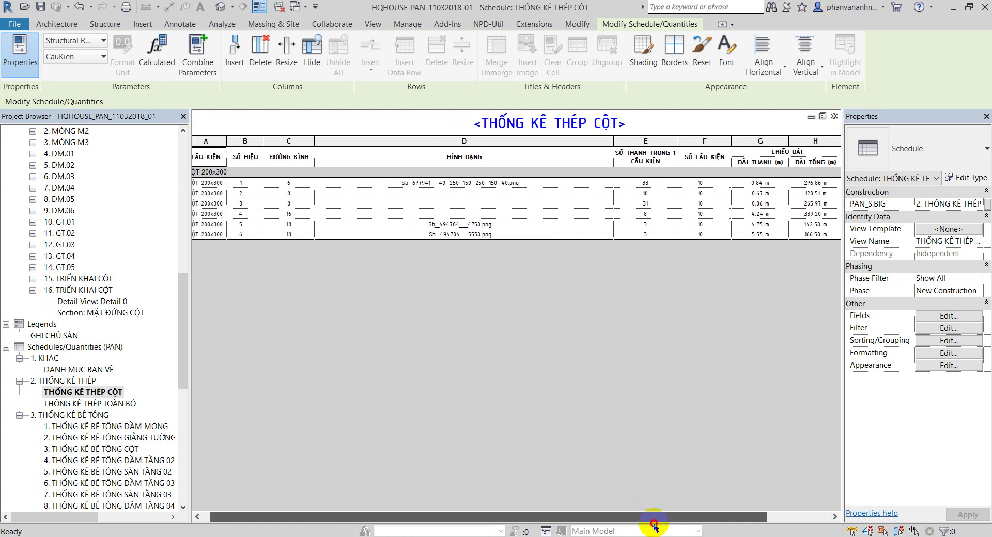
left_click_drag(723, 522, 598, 521)
left_click(221, 7)
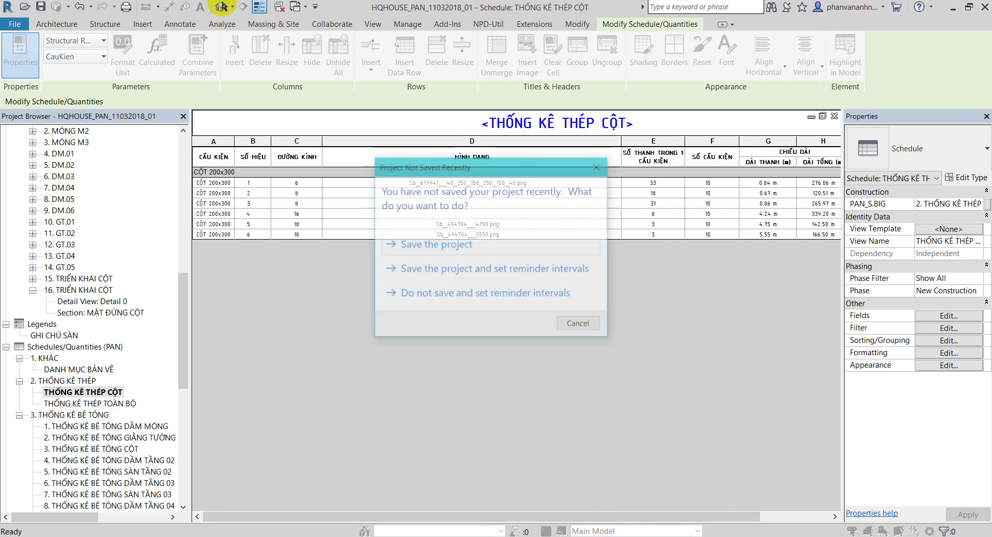
left_click(603, 171)
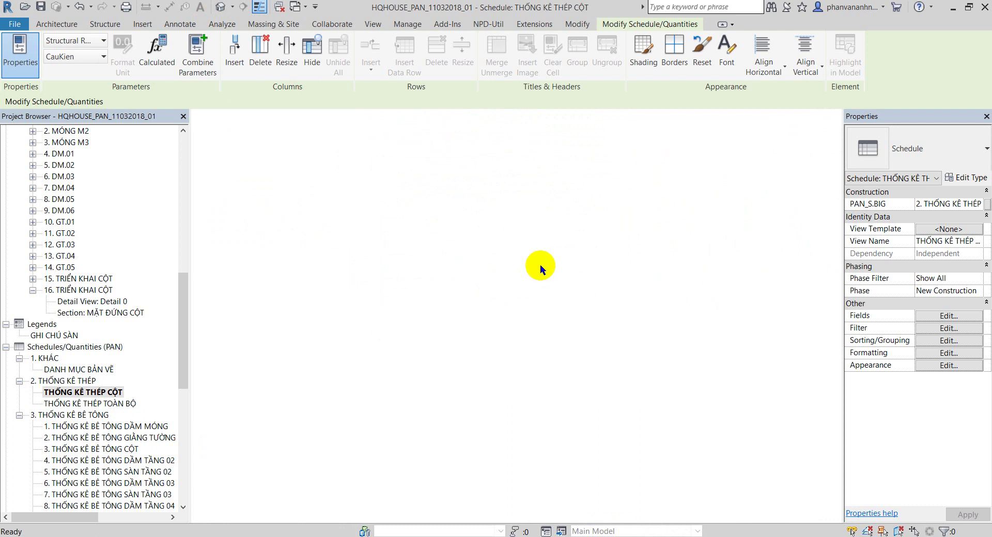
- Zoom in on the rebarred column in the 3D view
middle_click_drag(500, 255, 569, 288, "shift")
scroll(568, 295, "up", 3)
scroll(591, 316, "up", 2)
scroll(509, 294, "up", 2)
scroll(544, 313, "up", 2)
scroll(469, 296, "up", 1)
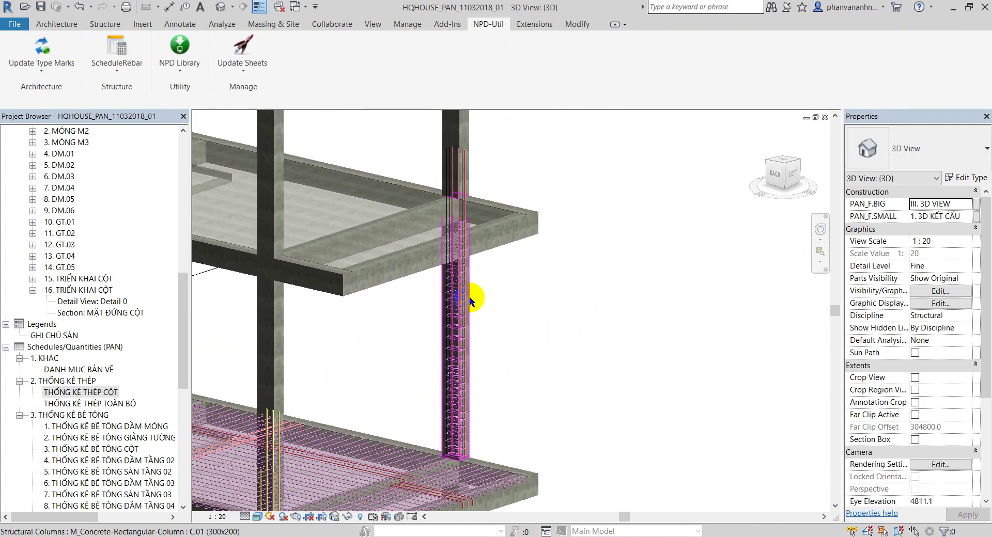
scroll(469, 281, "down", 2)
scroll(559, 347, "up", 3)
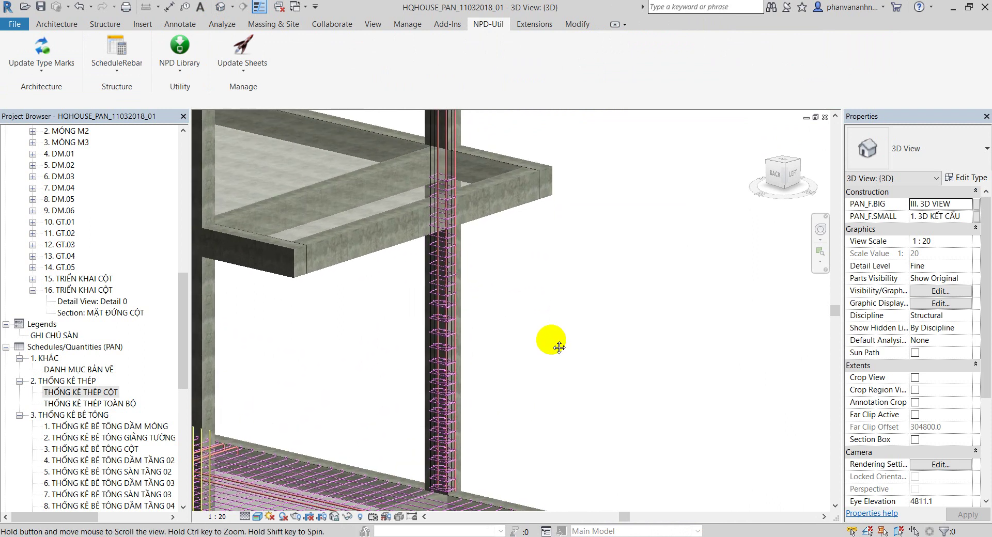
scroll(559, 347, "down", 3)
scroll(547, 299, "down", 1)
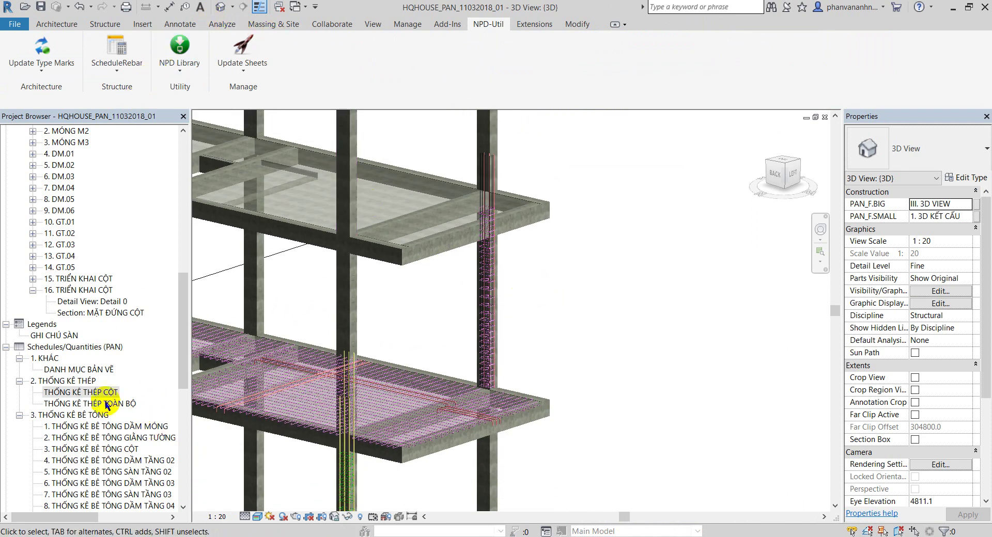
- Check the THỐNG KÊ THÉP CỘT schedule, then return to the column in the 3D view
double_click(92, 393)
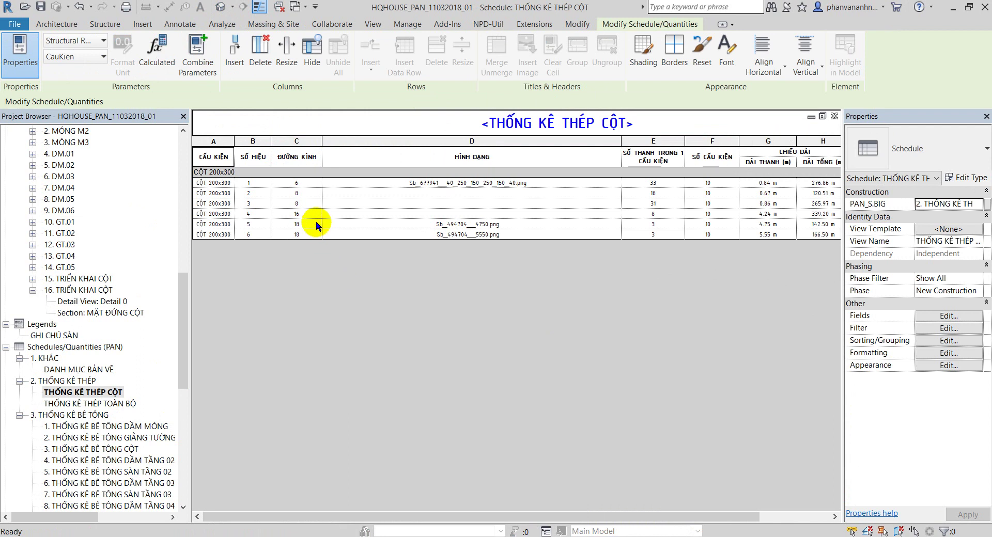
left_click(221, 6)
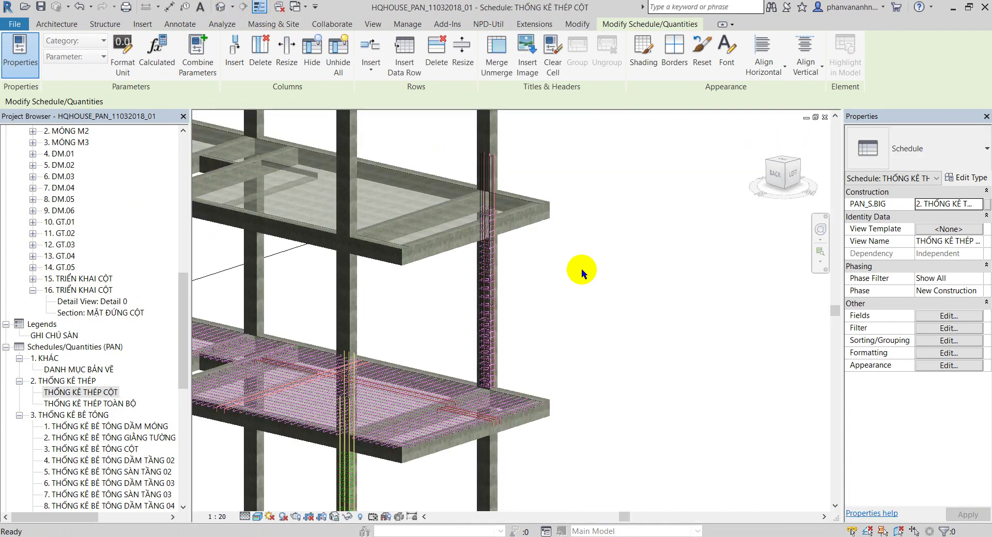
scroll(593, 327, "up", 2)
scroll(579, 367, "up", 2)
scroll(441, 231, "up", 2)
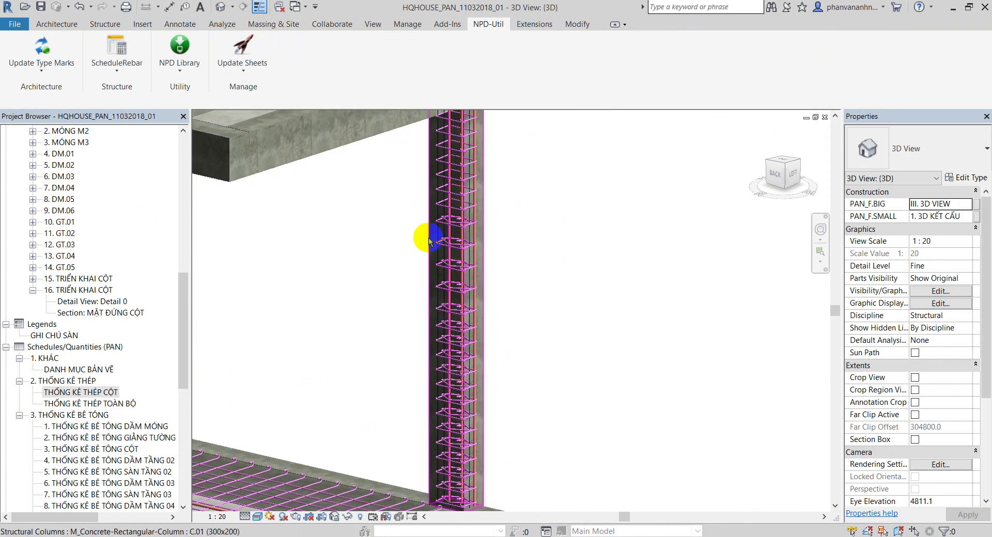
scroll(442, 232, "up", 1)
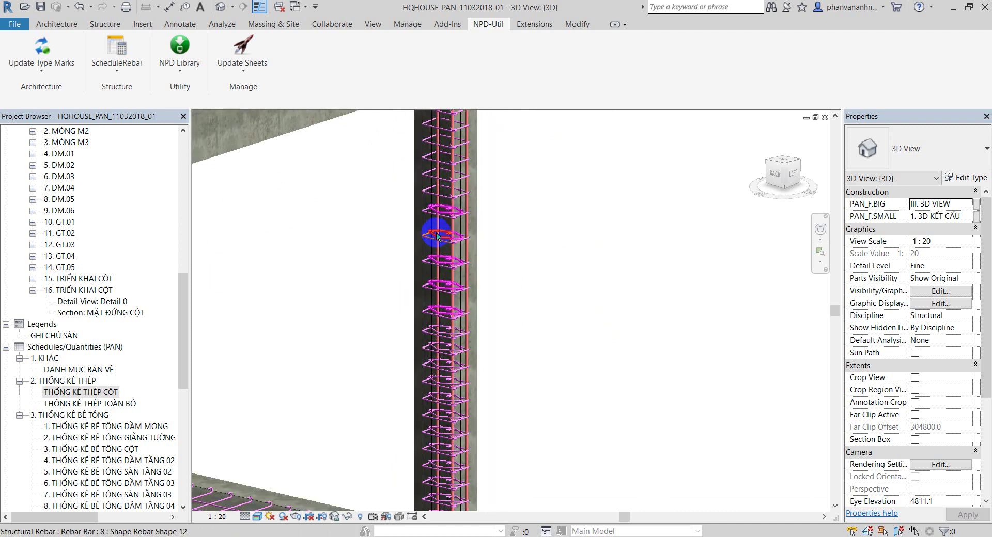
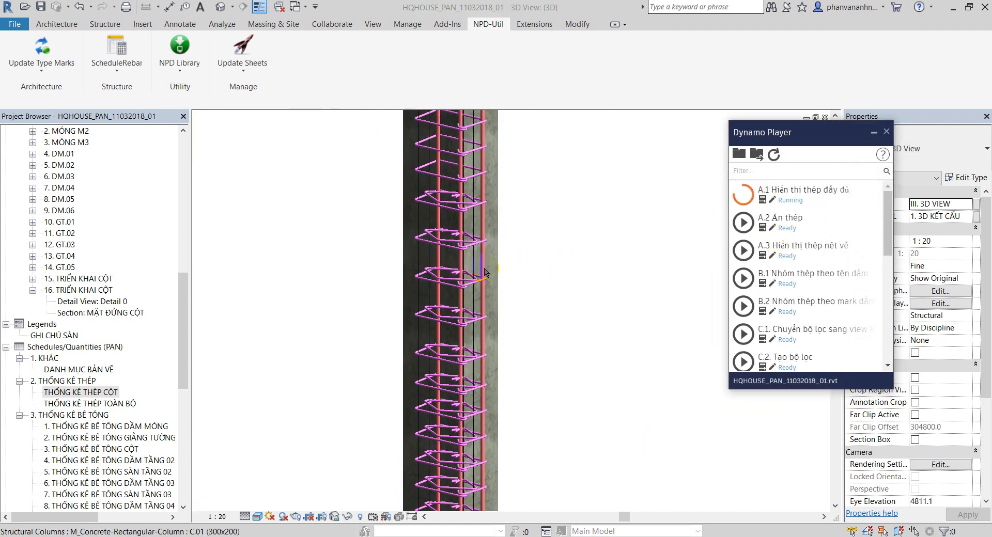
- Close Dynamo Player and open the THỐNG KÊ THÉP CỘT rebar schedule
scroll(487, 255, "up", 1)
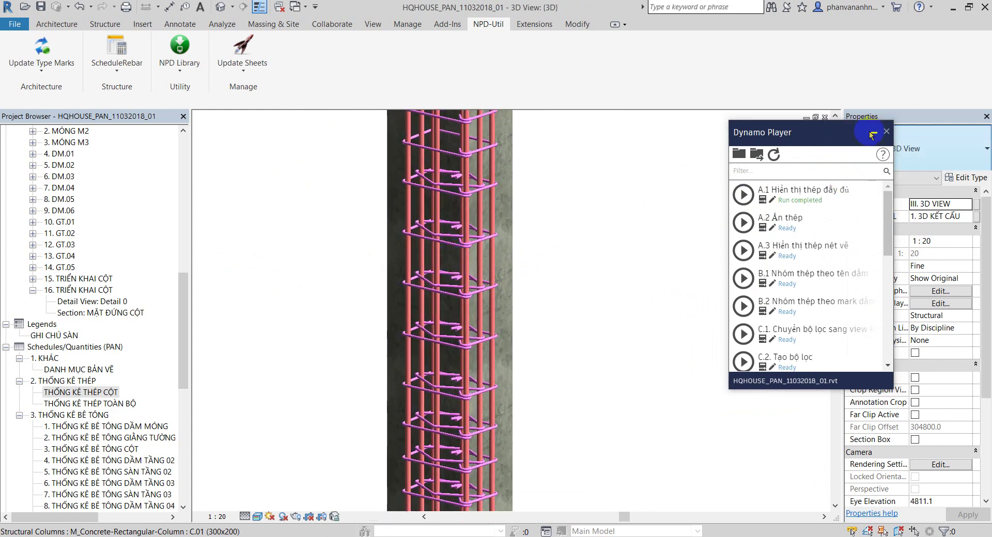
left_click(886, 132)
double_click(98, 392)
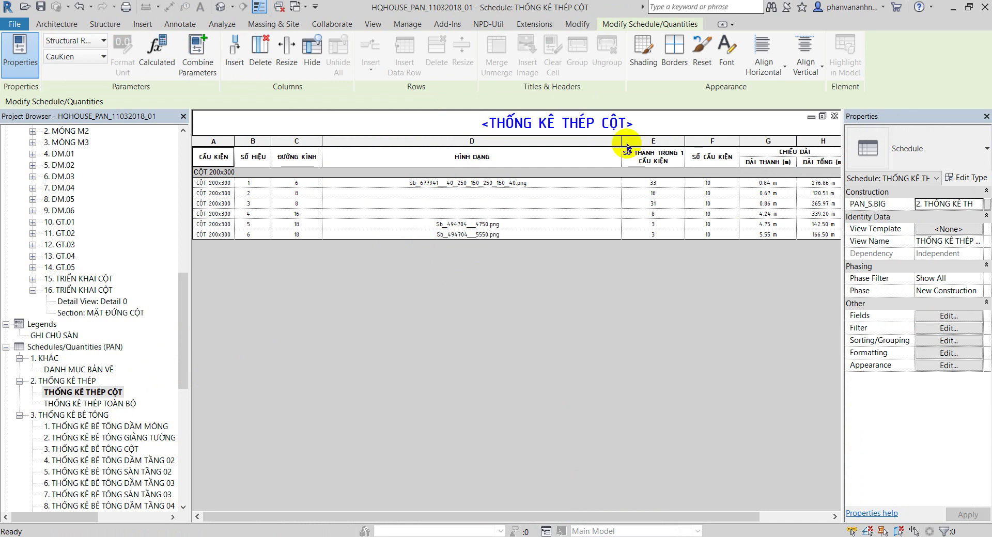
- Review the schedule's six bars and their shape images, then return to the {3D} view
left_click_drag(530, 516, 615, 516)
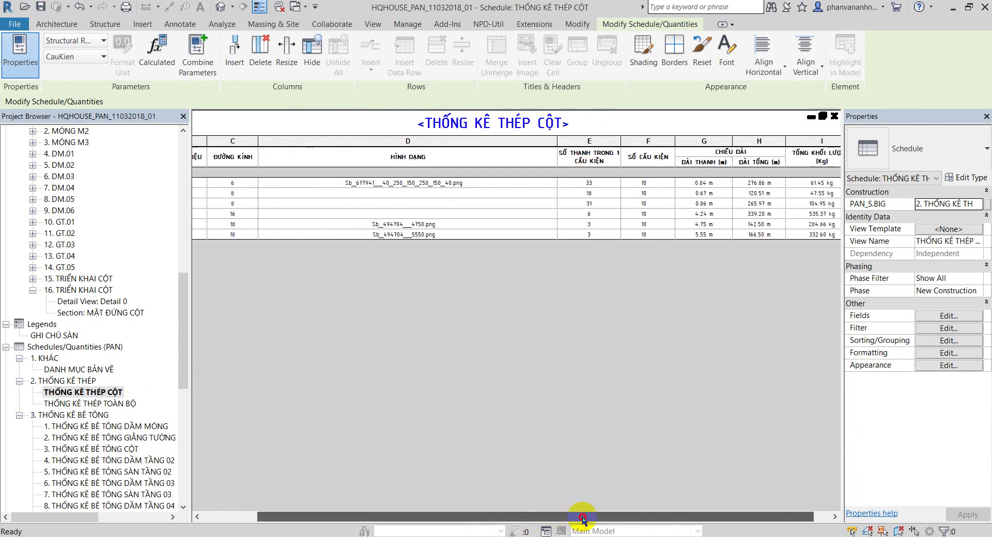
left_click(645, 515)
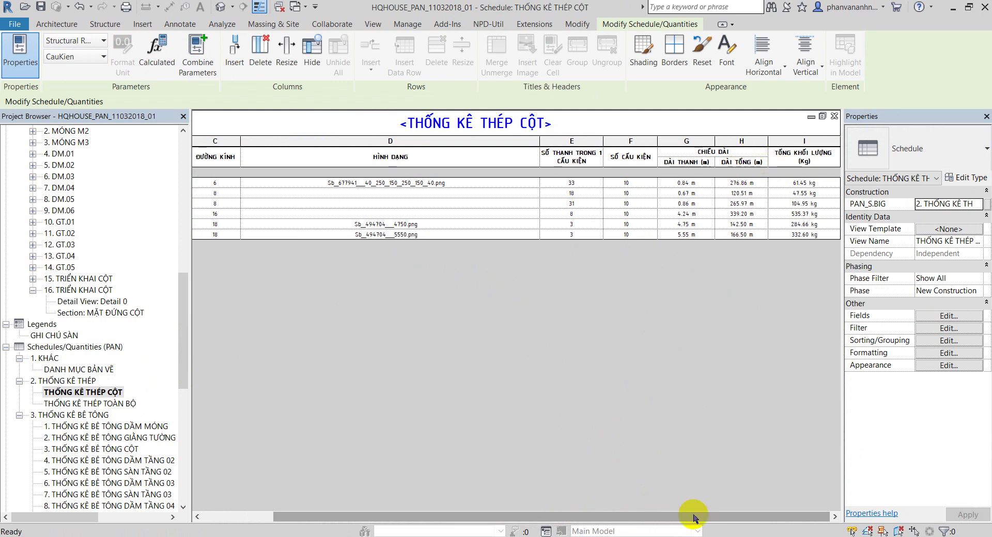
left_click_drag(694, 516, 624, 517)
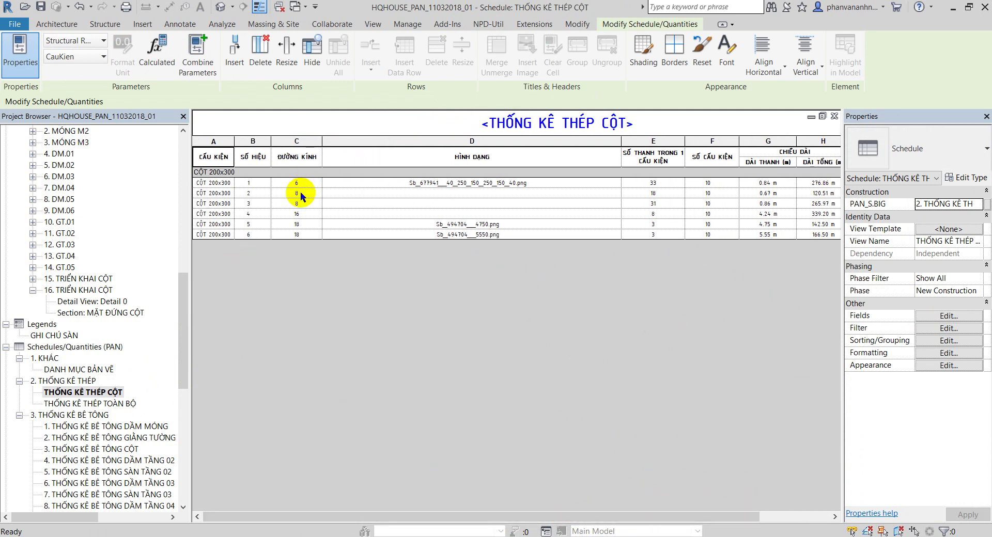
left_click_drag(598, 516, 594, 519)
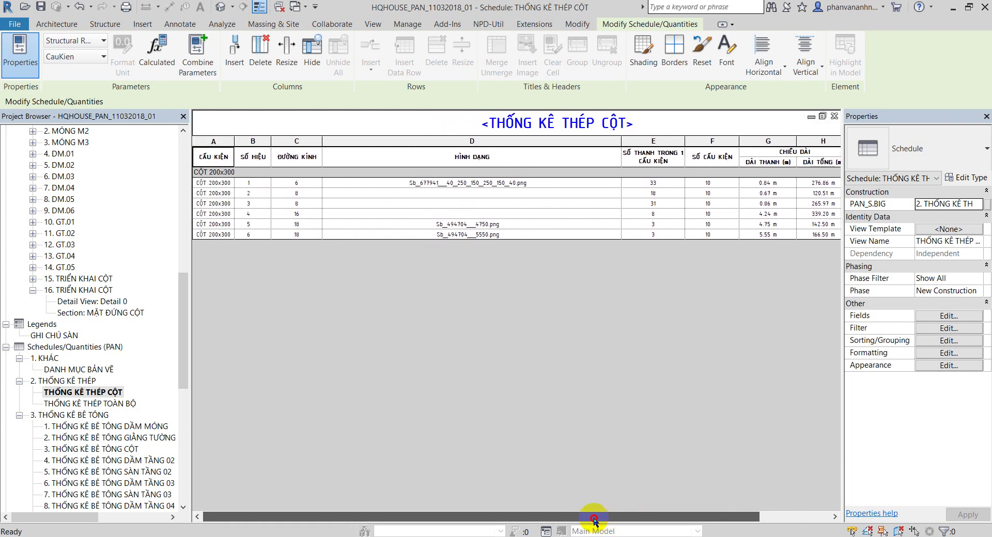
left_click(248, 225)
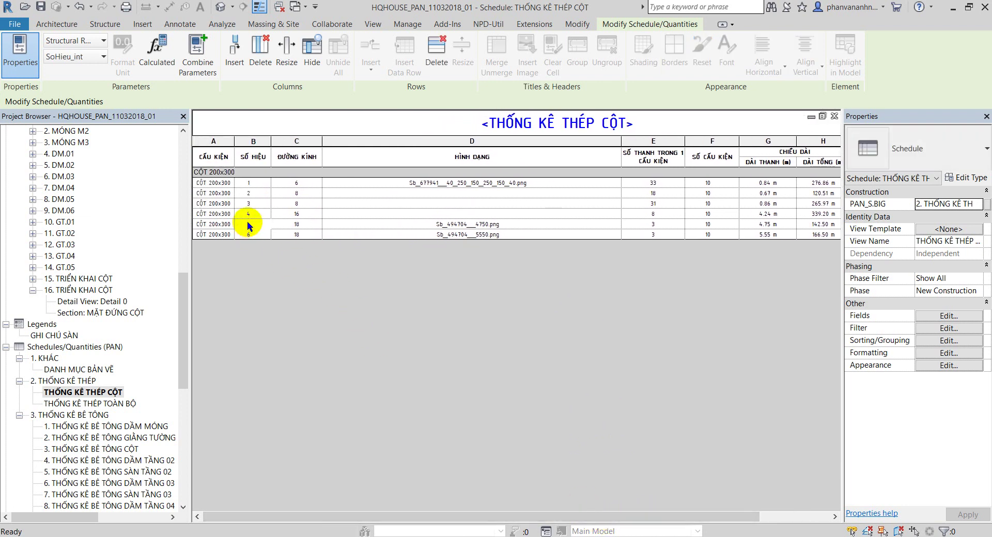
left_click(255, 235)
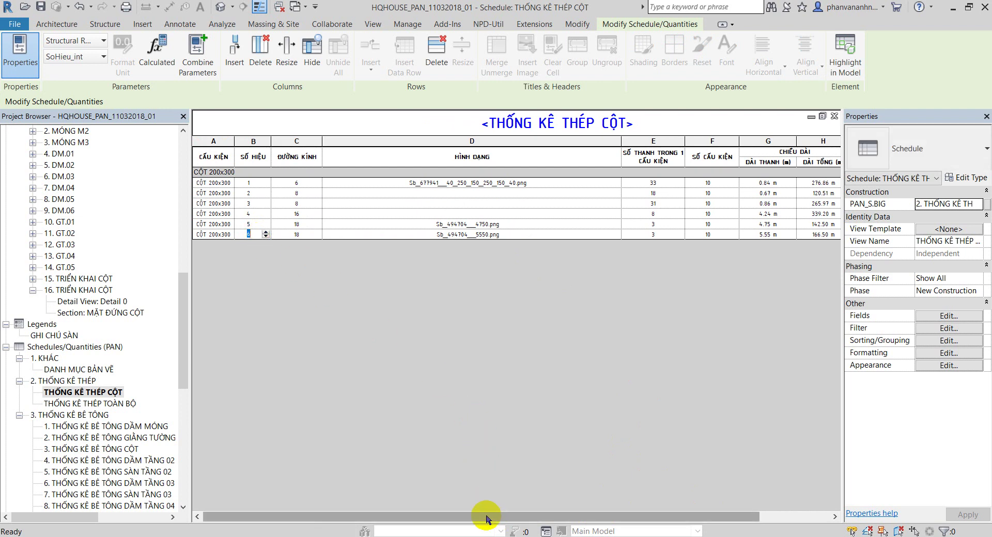
left_click_drag(482, 517, 419, 506)
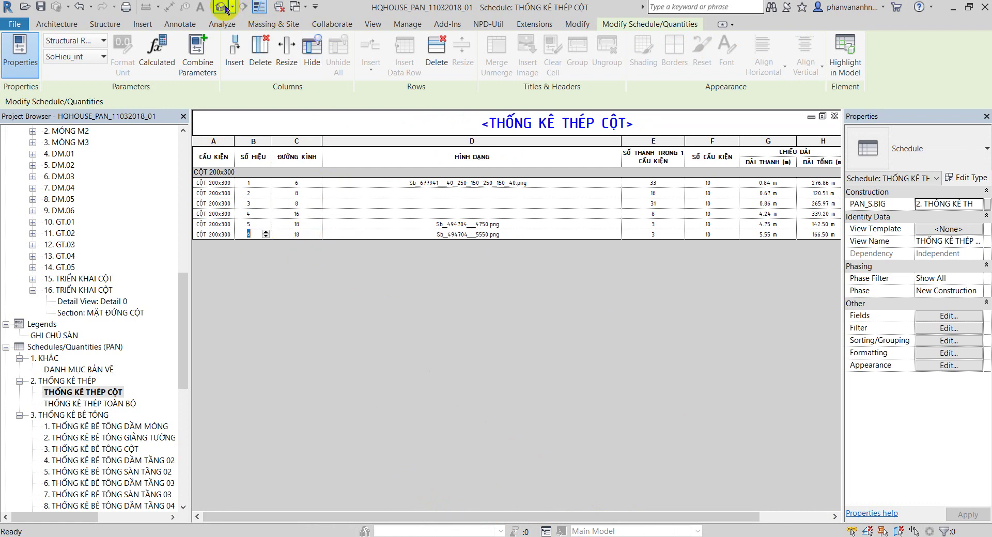
left_click(224, 7)
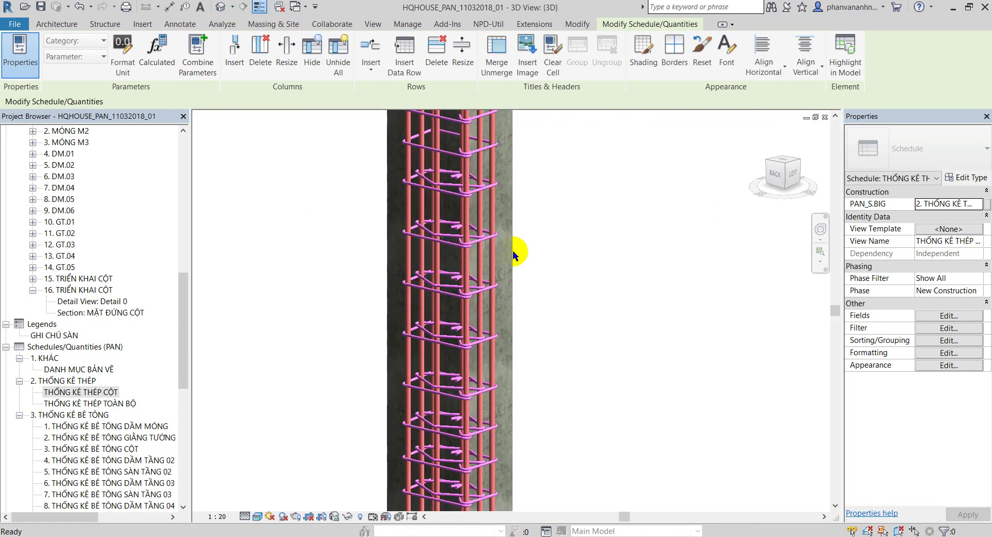
scroll(620, 299, "down", 2)
scroll(630, 300, "down", 3)
mouse_move(631, 293)
middle_mouse_down()
mouse_move(637, 305)
mouse_move(409, 283)
middle_mouse_up()
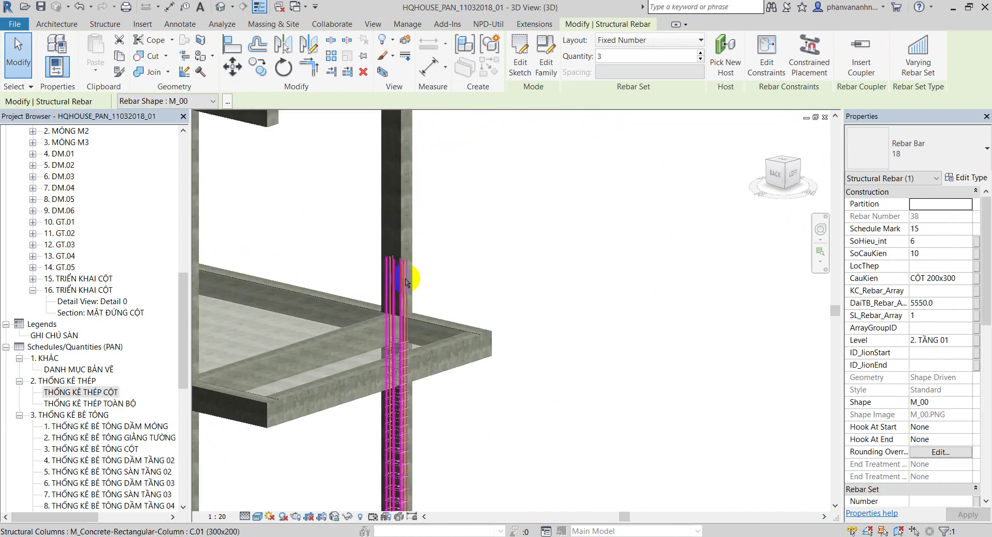
scroll(451, 273, "up", 3)
left_click(411, 199)
scroll(400, 206, "up", 1)
scroll(326, 221, "up", 2)
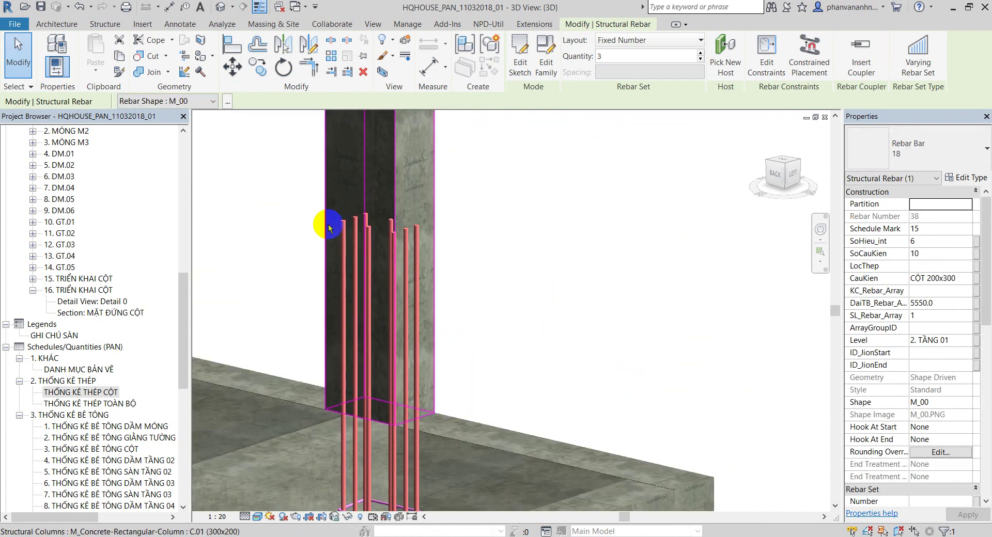
scroll(334, 228, "up", 1)
scroll(363, 230, "up", 1)
scroll(392, 234, "down", 1)
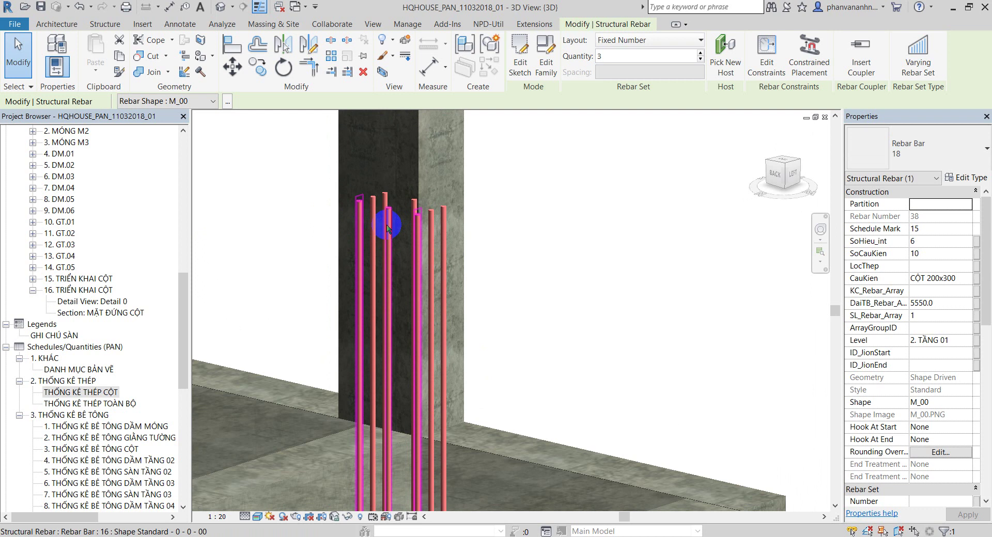
scroll(414, 259, "down", 3)
scroll(593, 236, "up", 1)
scroll(492, 238, "up", 2)
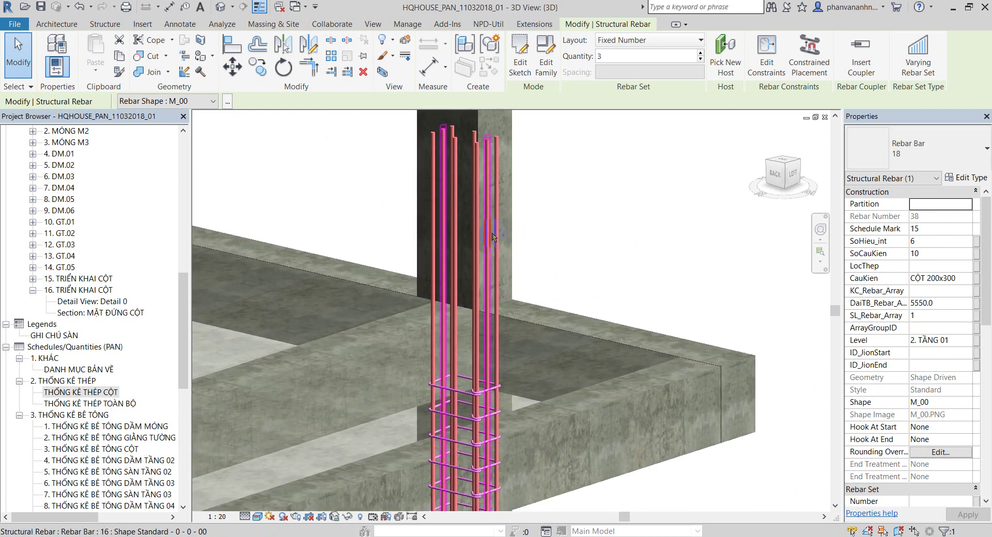
left_click(486, 237)
scroll(485, 237, "down", 2)
mouse_move(576, 221)
middle_mouse_down()
mouse_move(542, 155)
mouse_move(609, 317)
mouse_move(580, 331)
middle_mouse_up()
scroll(579, 331, "up", 3)
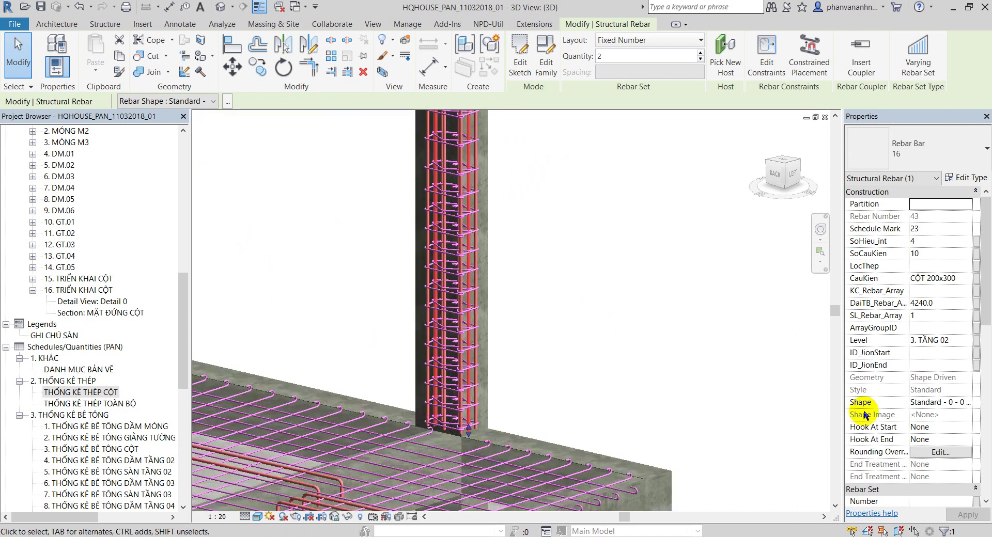
scroll(878, 403, "down", 5)
scroll(879, 403, "down", 4)
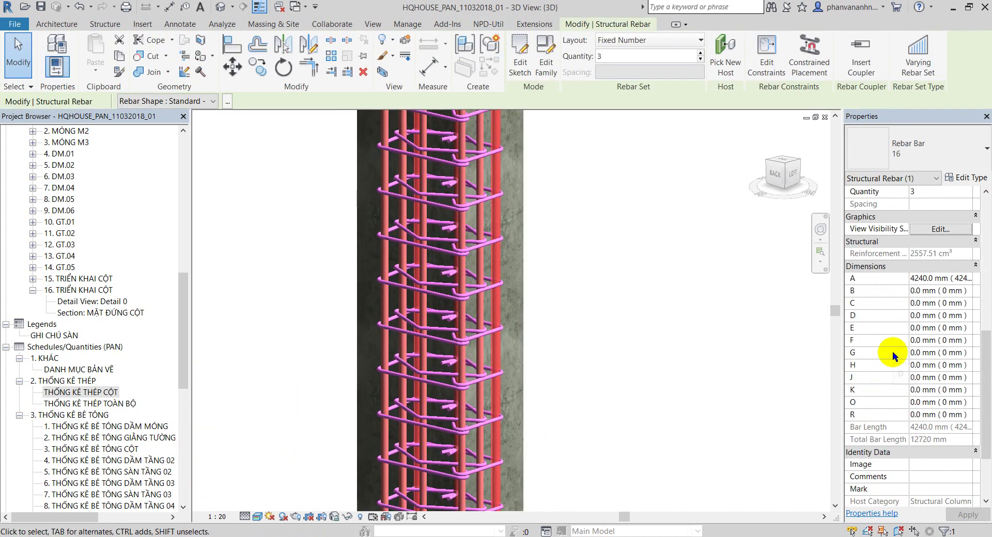
left_click(479, 307)
scroll(940, 401, "down", 3)
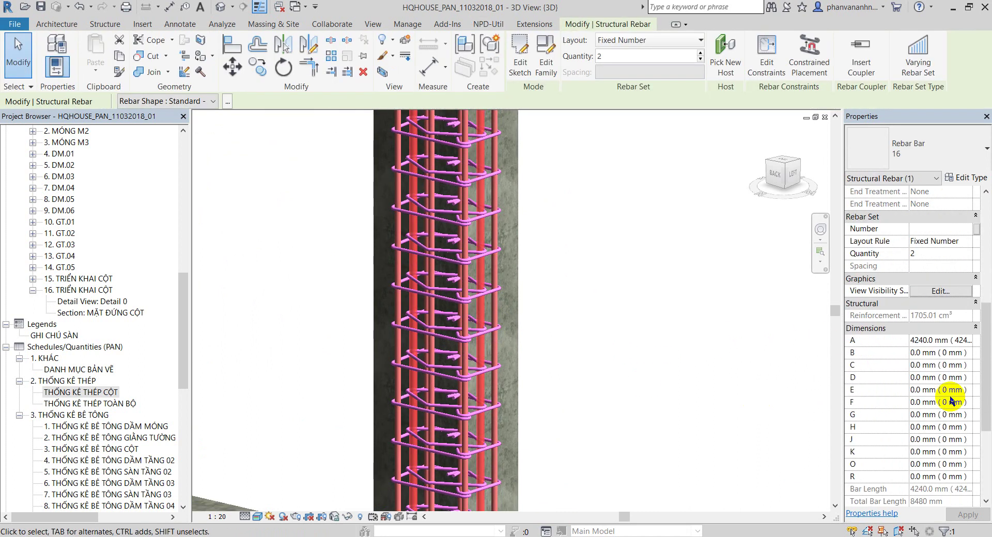
left_click(230, 352)
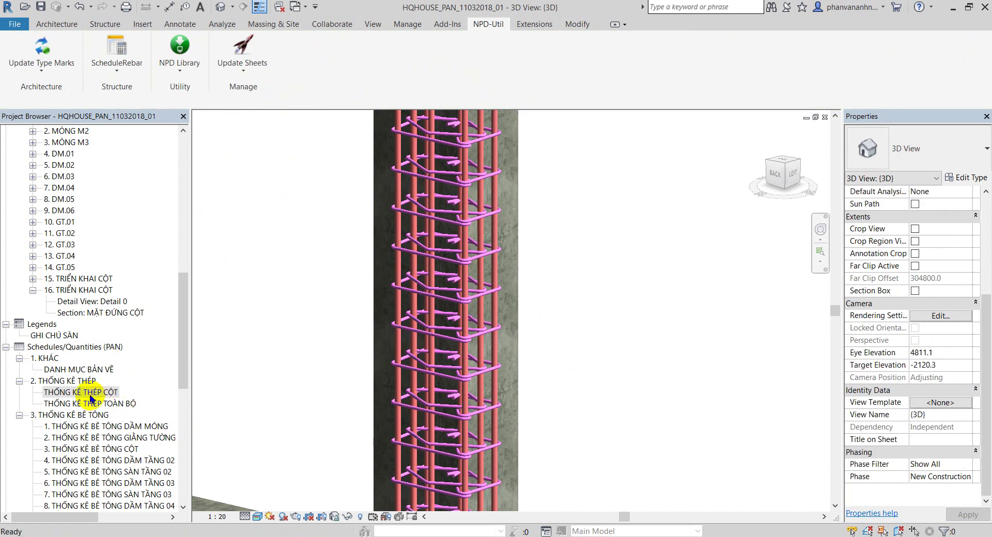
double_click(90, 395)
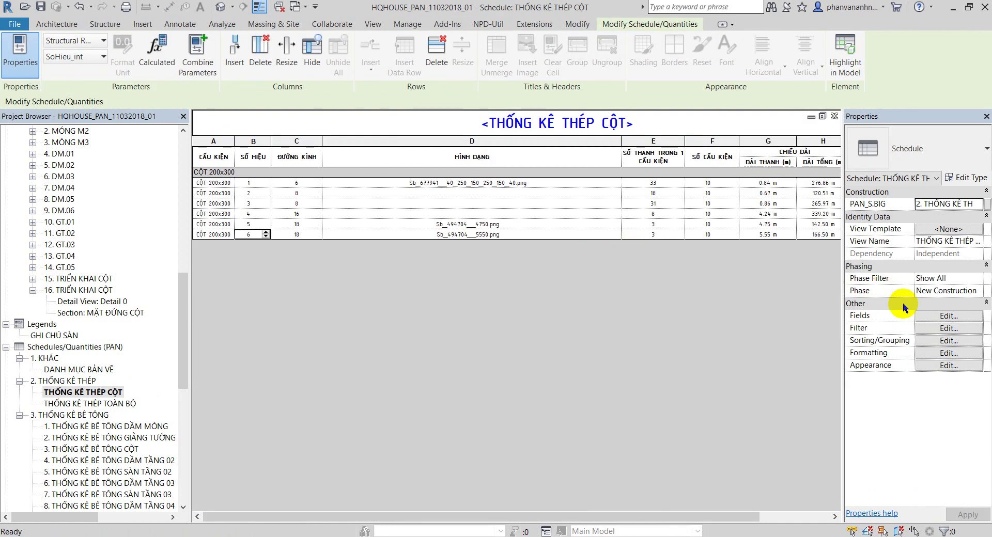
left_click(940, 317)
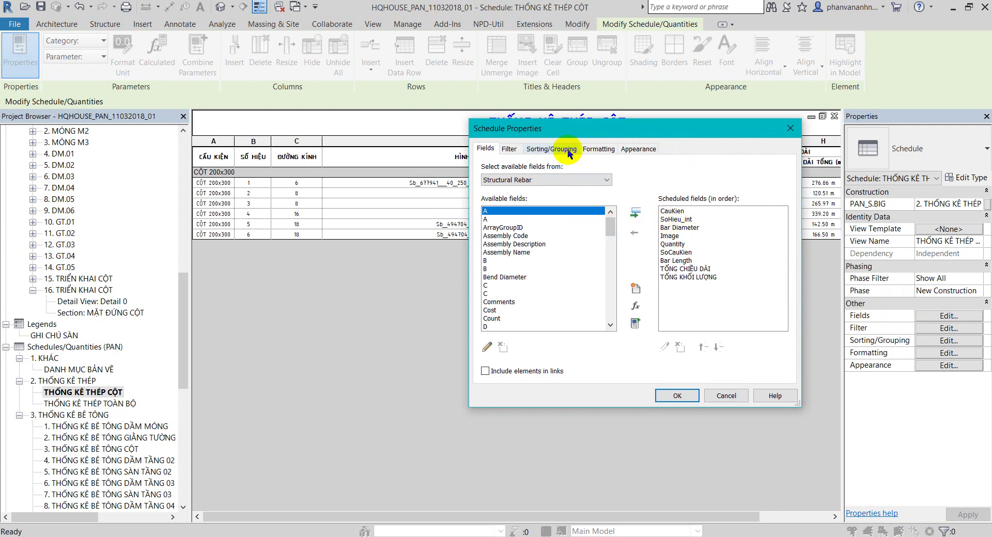
left_click(596, 149)
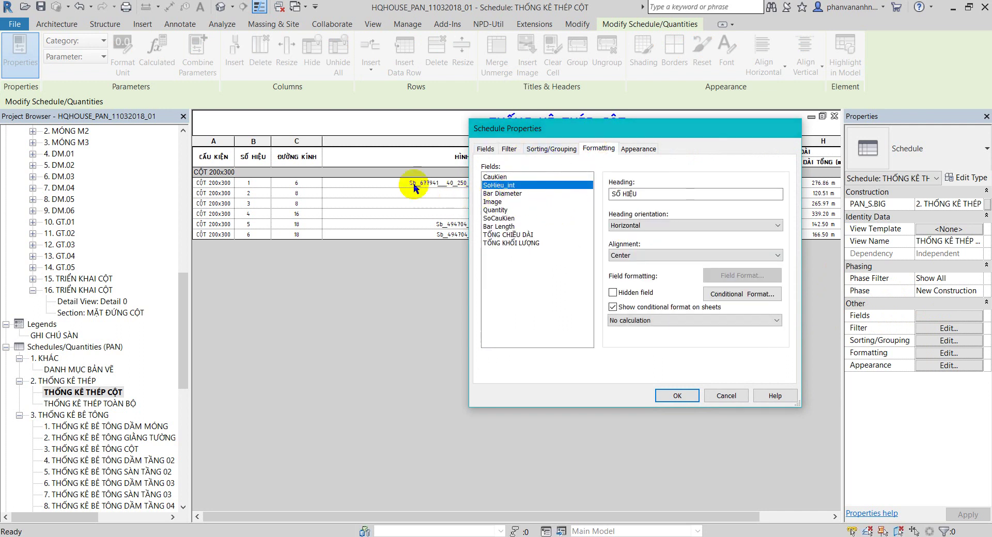
key("Return")
left_click(221, 7)
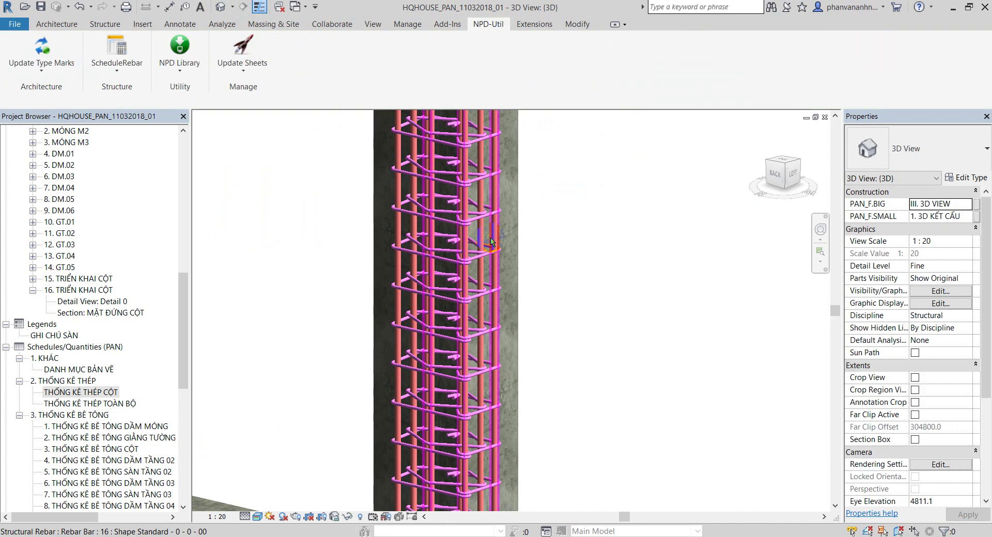
left_click(494, 239)
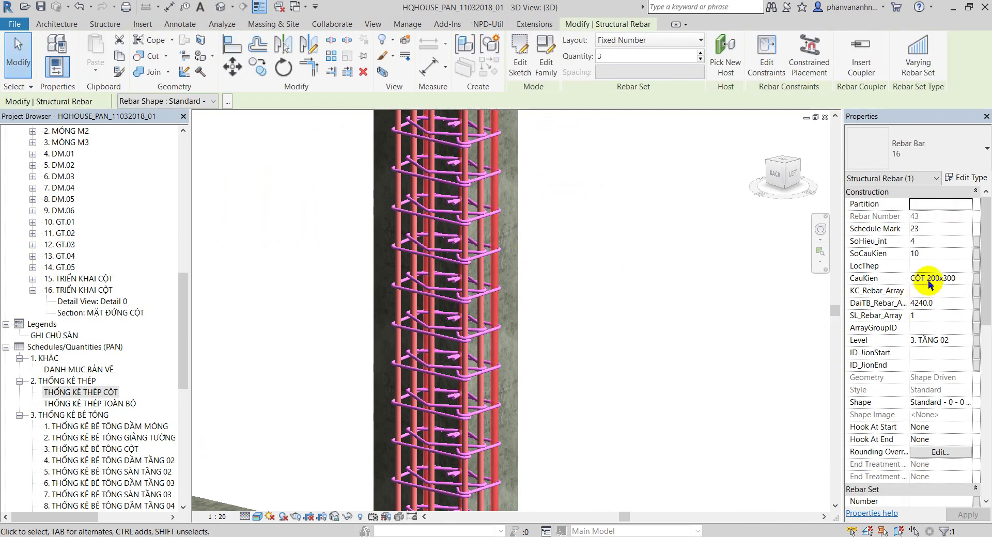
left_click(710, 292)
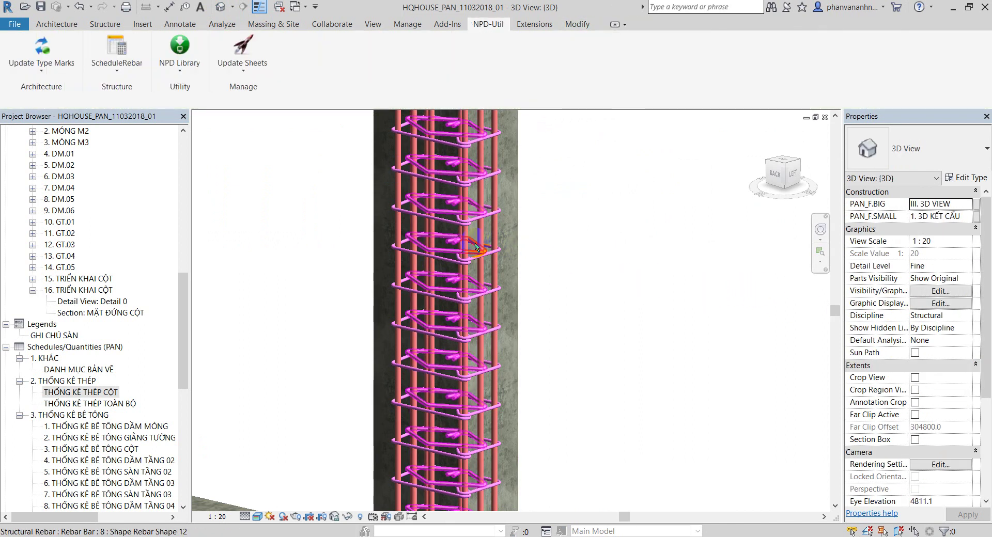
left_click(478, 245)
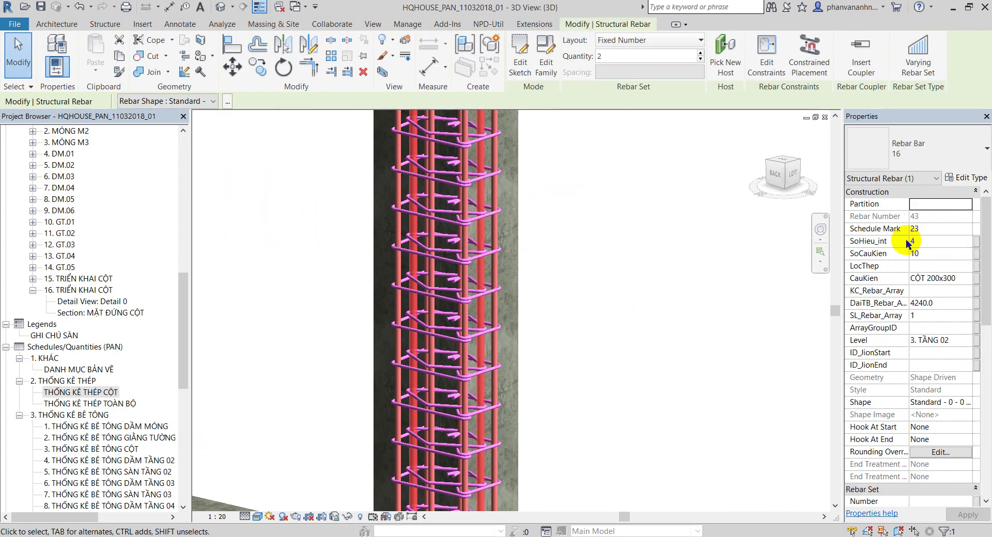
key("Escape")
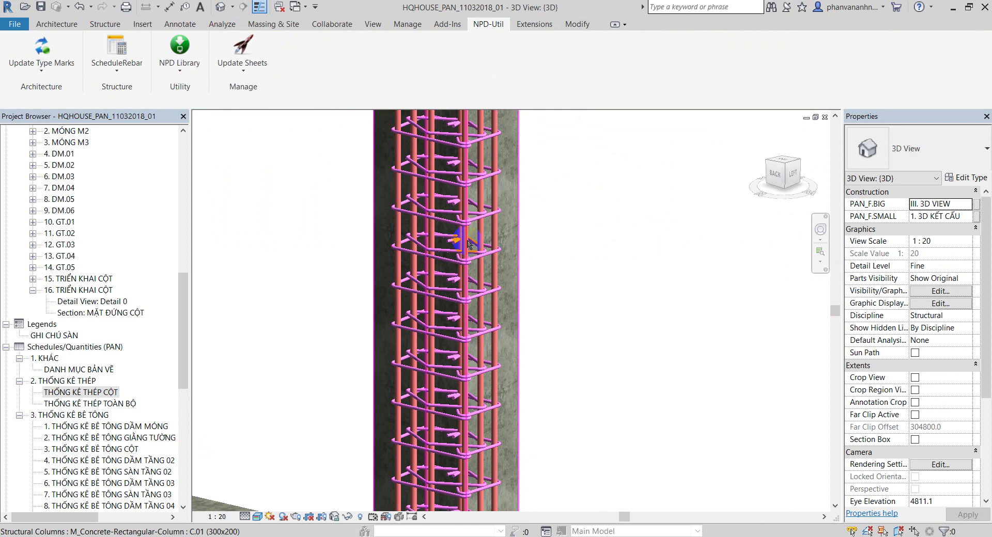
left_click(467, 244)
left_click(734, 253)
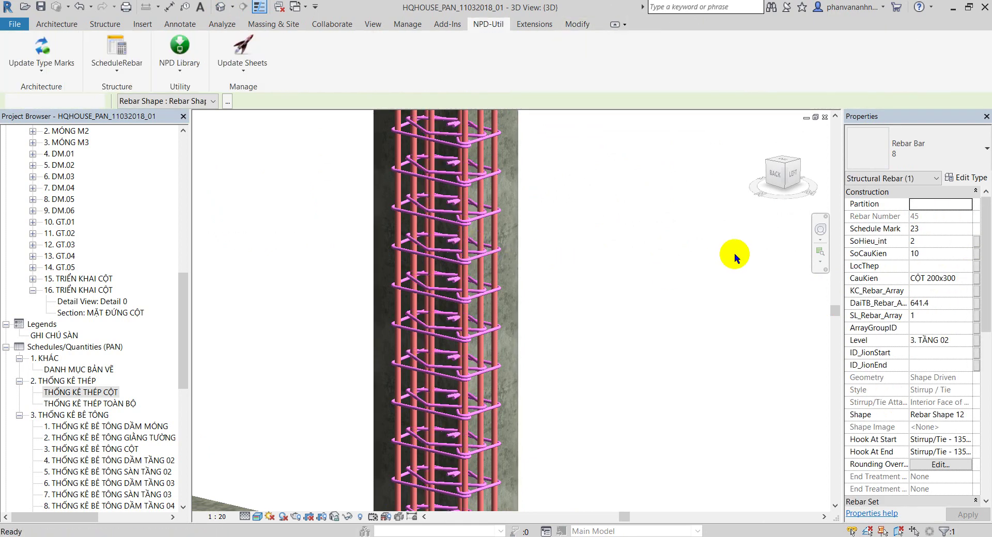
scroll(657, 234, "down", 5)
scroll(588, 312, "down", 3)
middle_click_drag(509, 349, 410, 420)
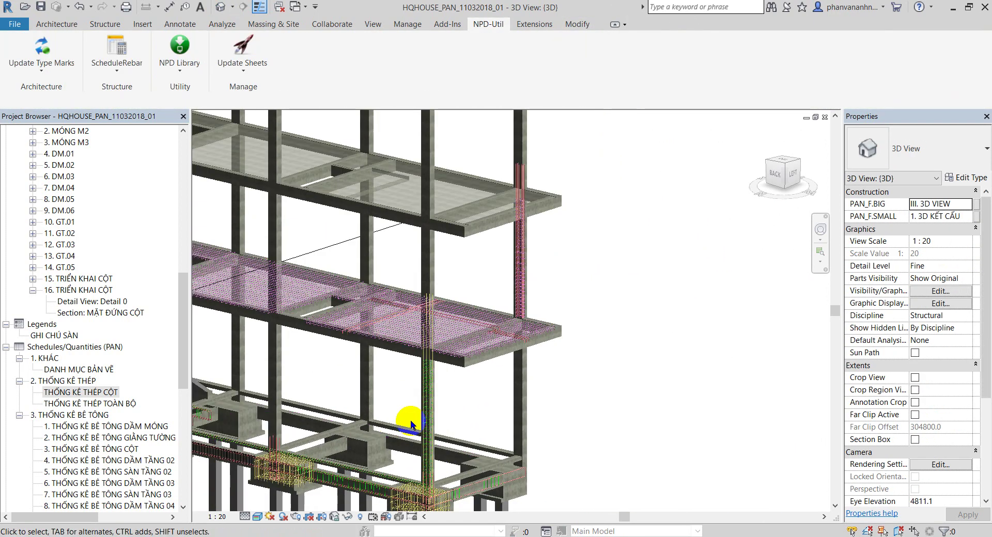
scroll(438, 386, "down", 2)
scroll(414, 413, "up", 3)
scroll(398, 405, "up", 3)
middle_click_drag(401, 406, 443, 329)
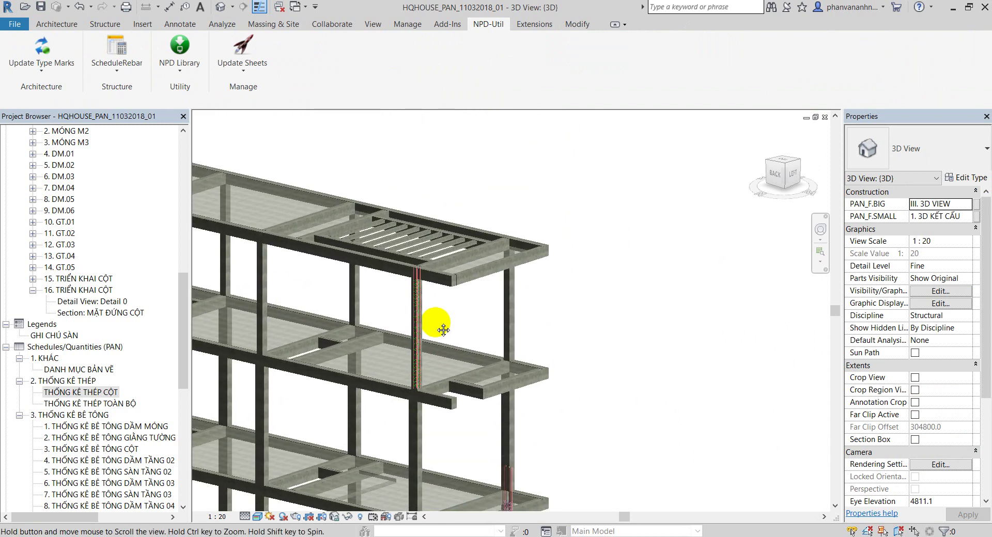
scroll(413, 354, "down", 3)
scroll(448, 216, "up", 2)
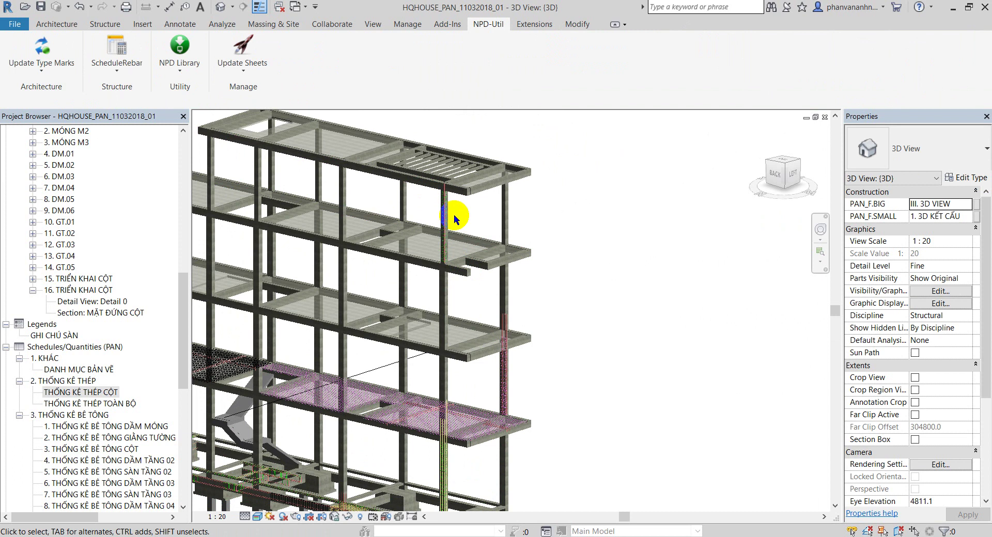
scroll(453, 215, "down", 3)
scroll(454, 299, "up", 2)
scroll(439, 290, "up", 1)
scroll(466, 354, "up", 1)
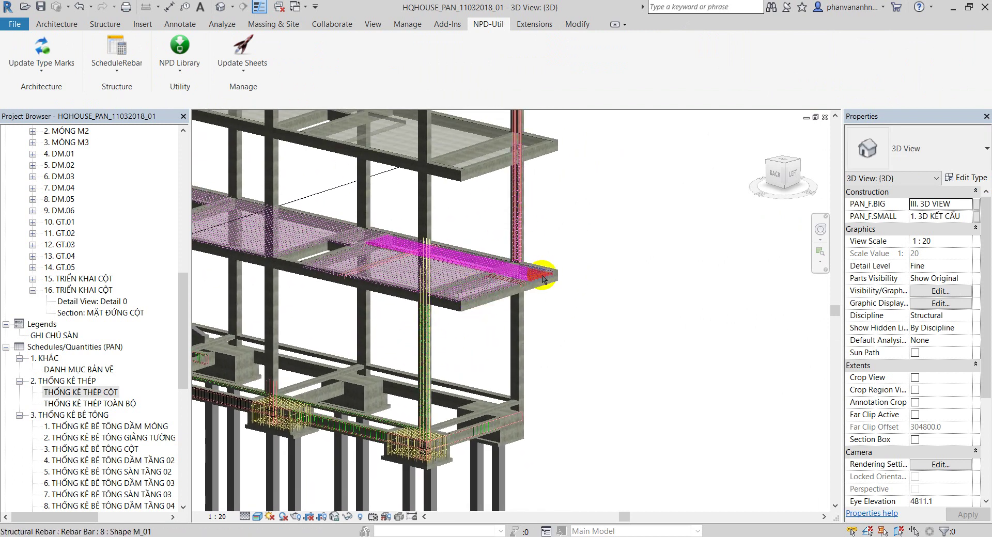
scroll(432, 365, "down", 2)
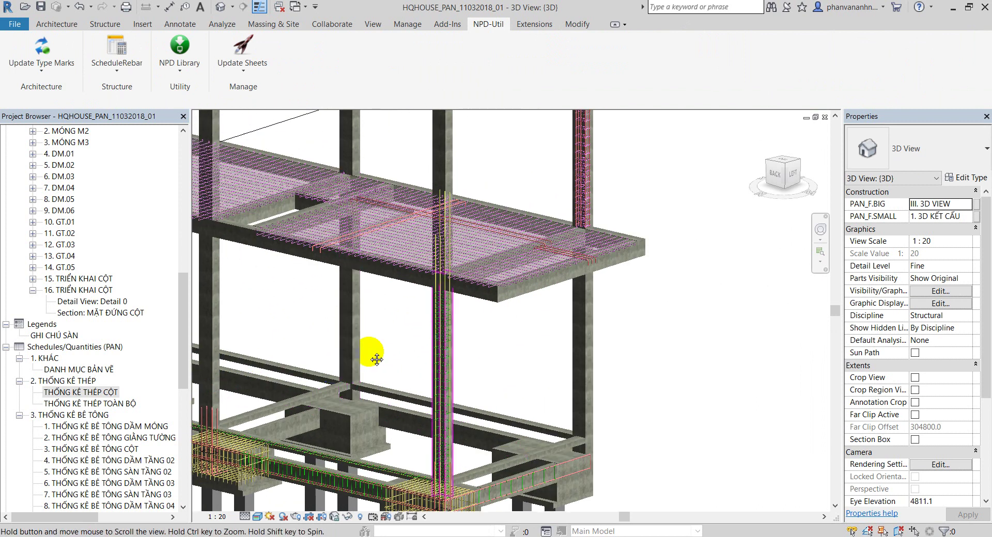
scroll(406, 344, "up", 2)
scroll(356, 269, "up", 2)
scroll(326, 244, "up", 3)
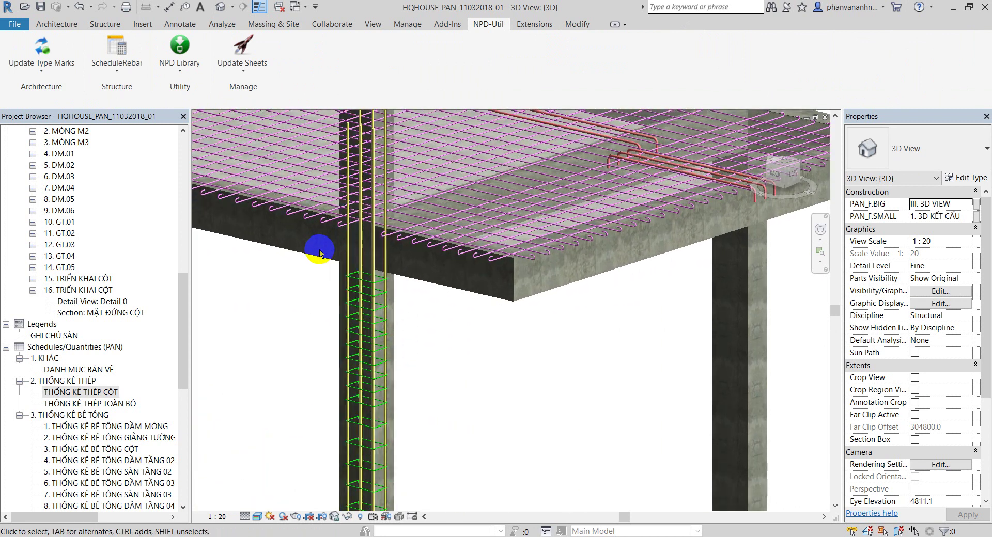
left_click(348, 249)
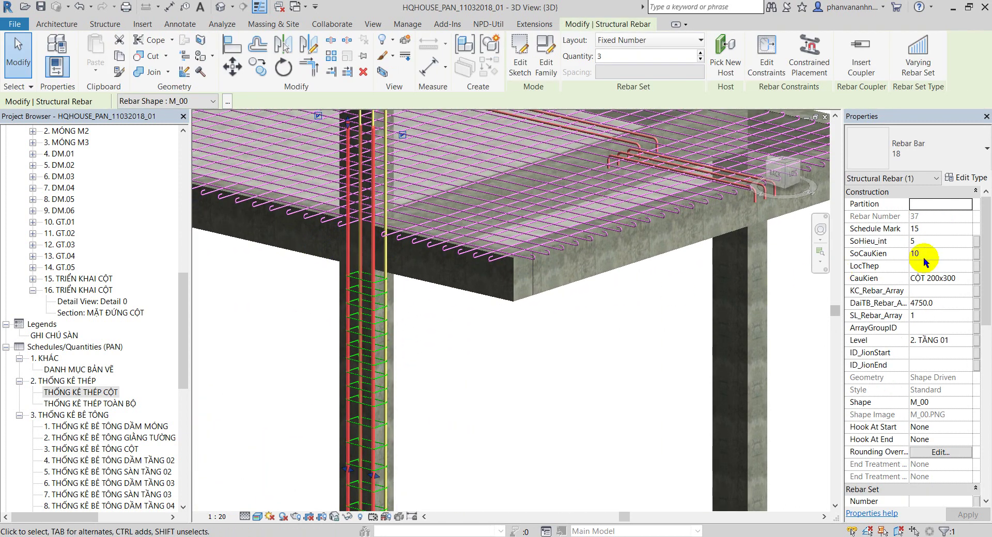
key("Escape")
scroll(461, 266, "down", 4)
scroll(439, 348, "down", 2)
left_click_drag(478, 327, 361, 243)
key("Escape")
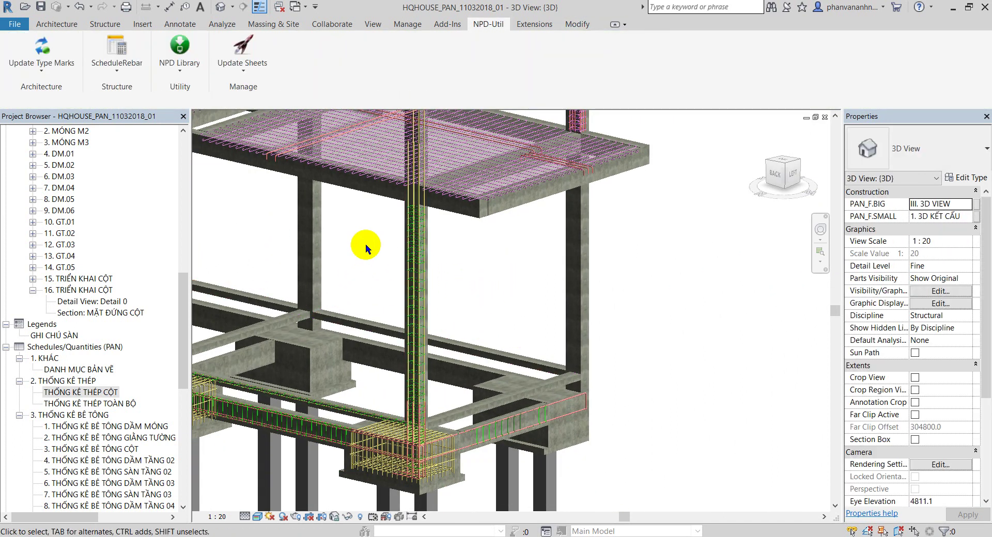
scroll(392, 263, "down", 2)
left_click_drag(453, 287, 398, 263)
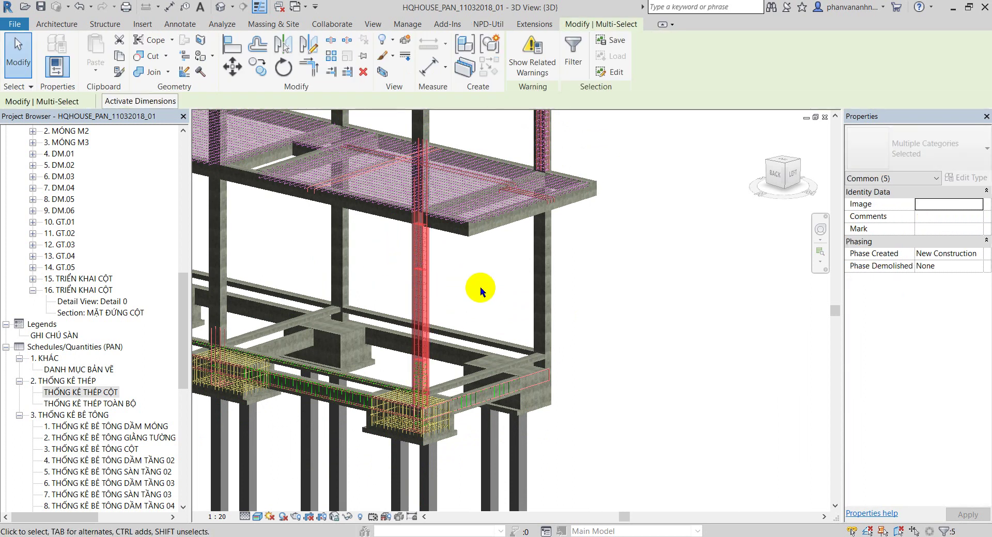
left_click(573, 213)
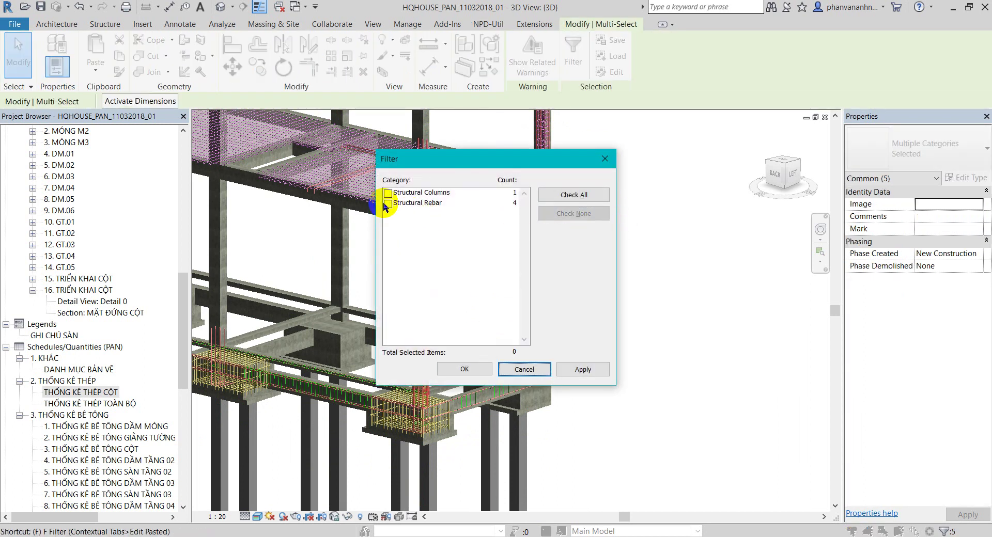
left_click(457, 373)
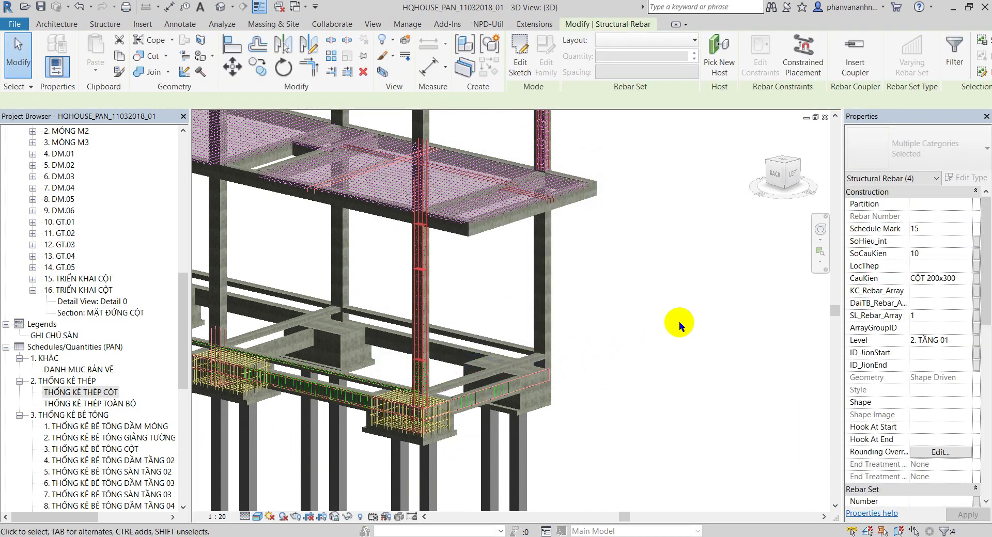
key("Escape")
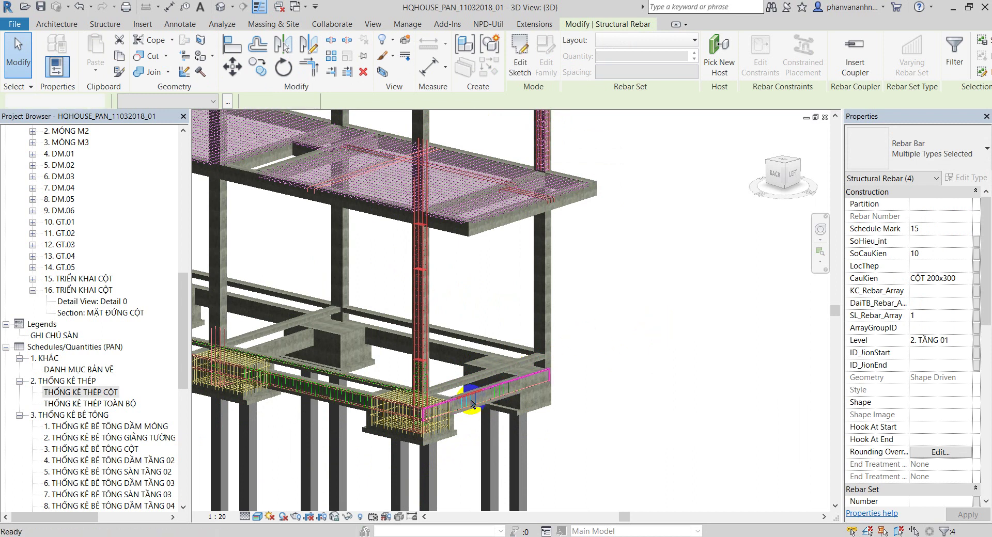
scroll(430, 345, "up", 3)
scroll(413, 346, "up", 3)
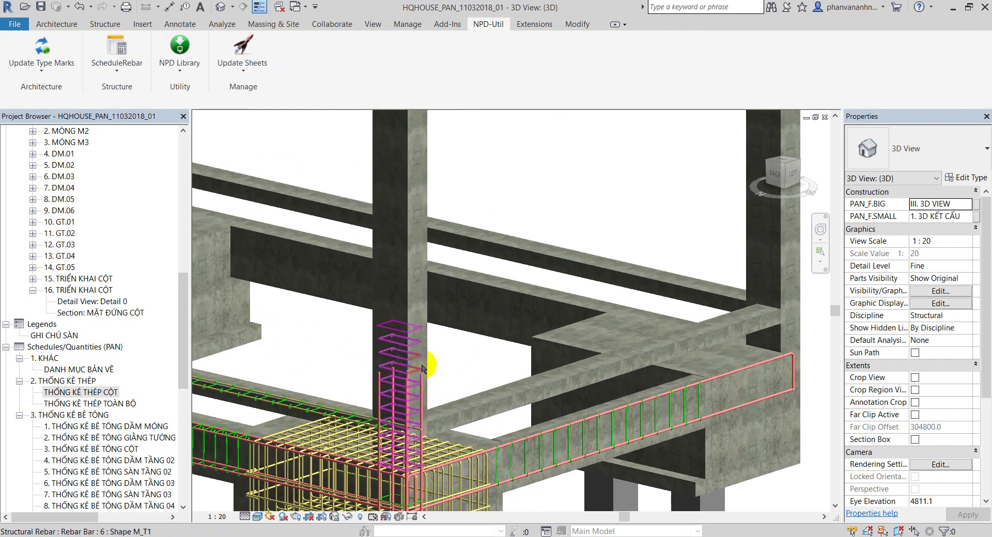
left_click(402, 348)
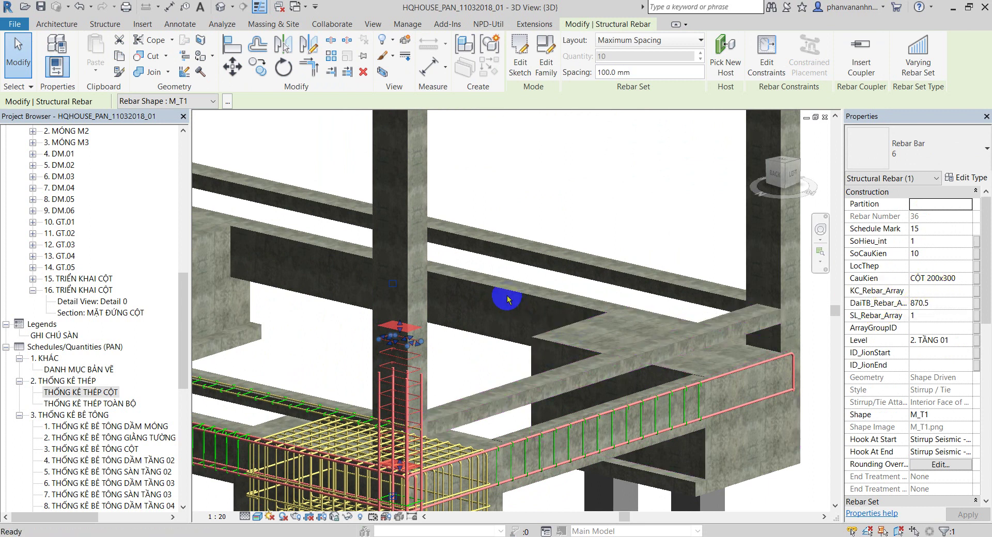
key("Escape")
scroll(438, 305, "down", 2)
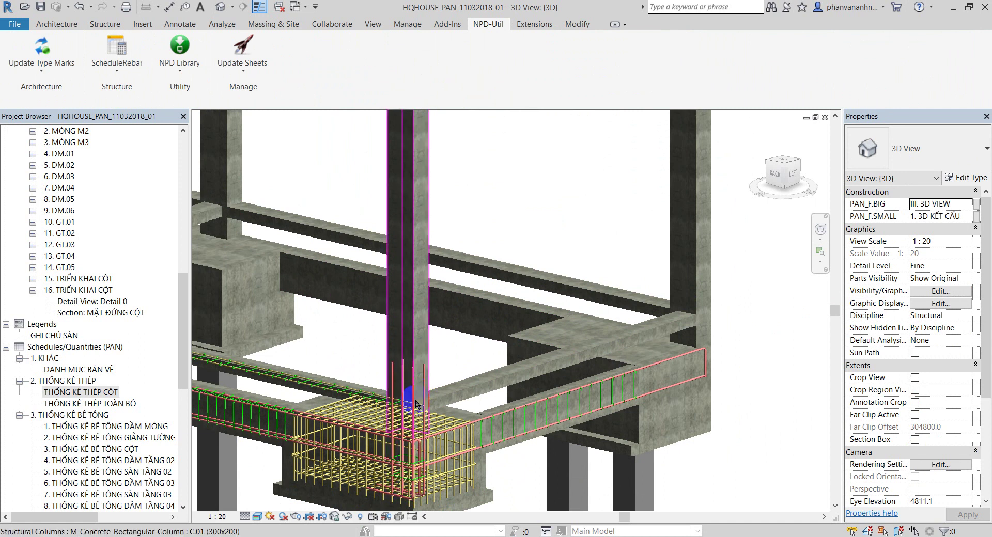
scroll(390, 437, "down", 5)
scroll(465, 420, "up", 2)
scroll(343, 398, "up", 4)
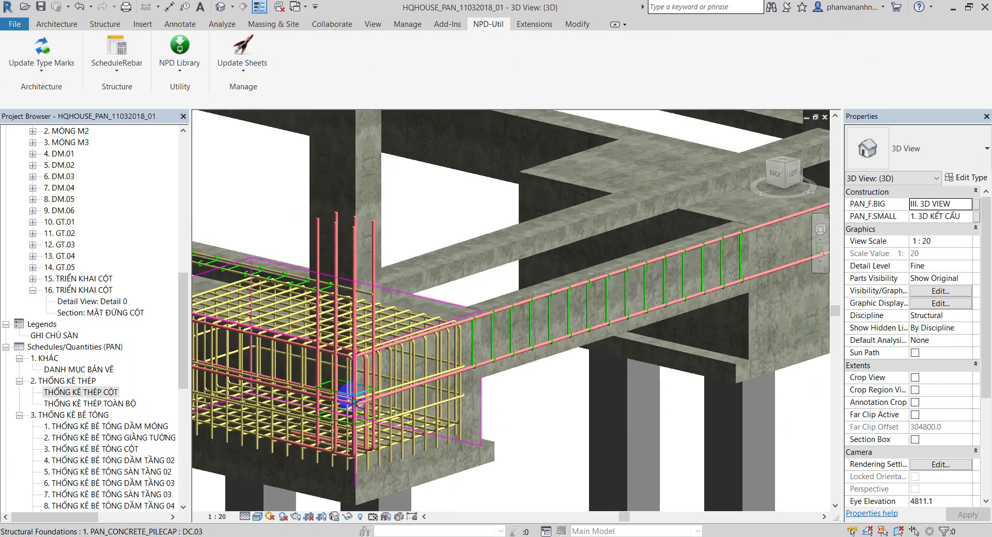
scroll(350, 395, "up", 3)
left_click(350, 396)
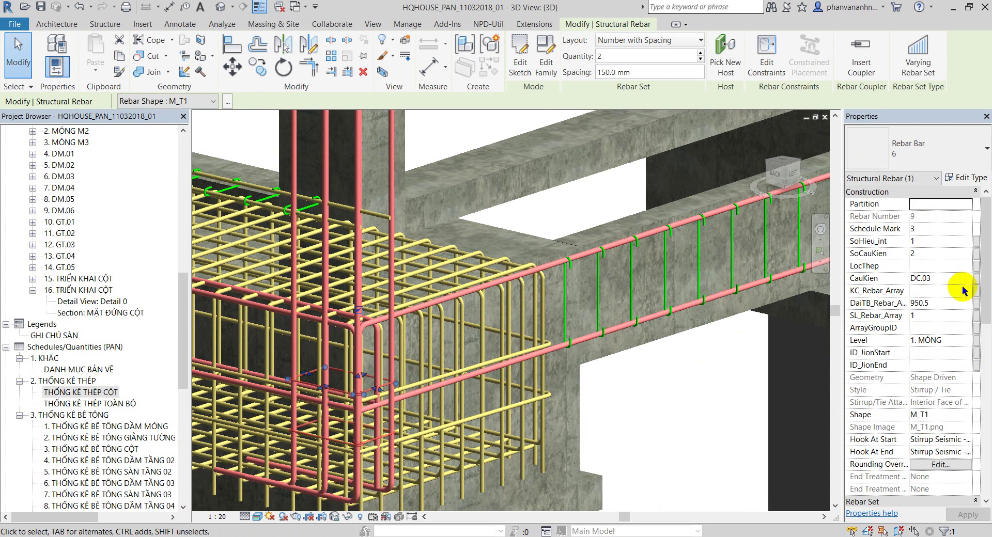
- Run the NPD-Util ScheduleRebar steel-schedule command over the model's rebar
key("Escape")
scroll(465, 376, "down", 4)
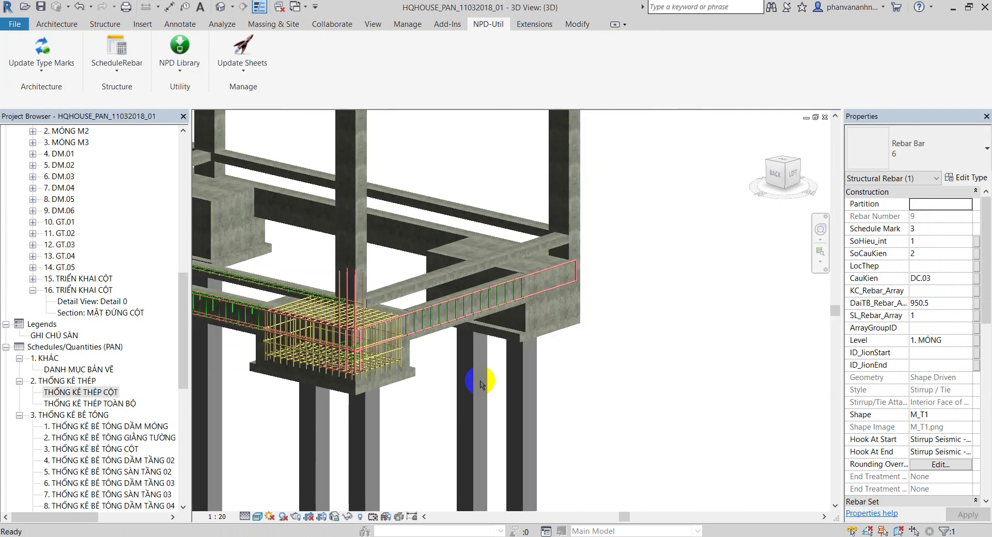
scroll(454, 303, "down", 2)
left_click(136, 56)
left_click(137, 143)
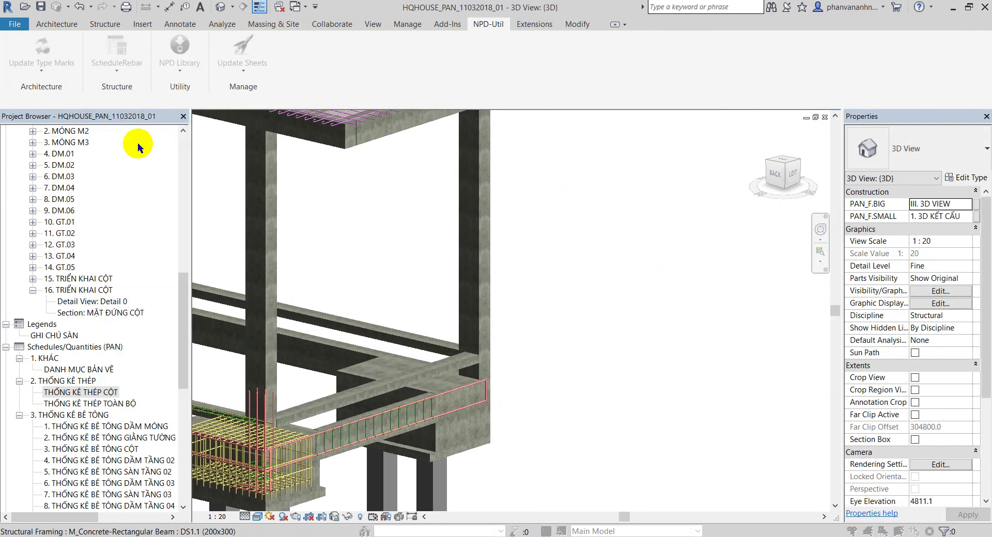
left_click(191, 316)
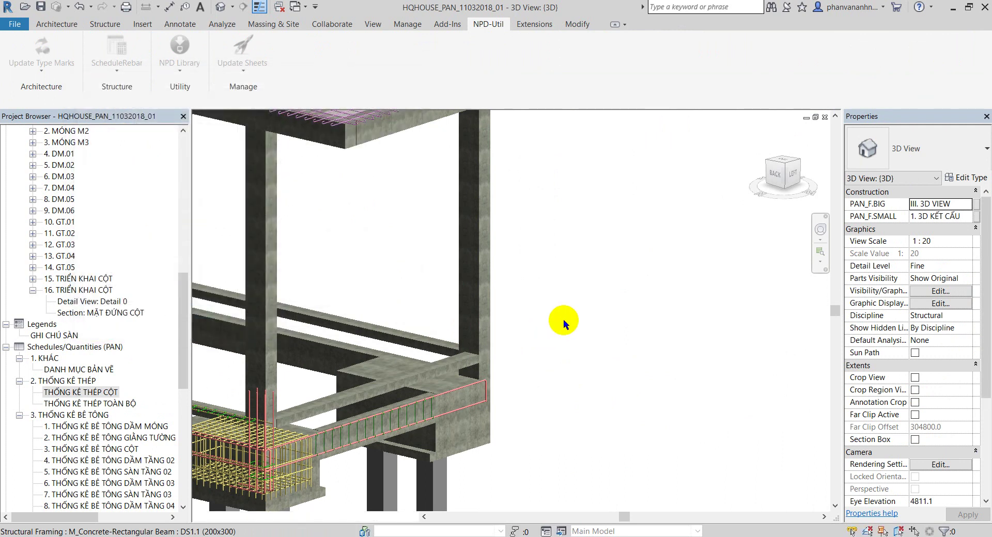
scroll(563, 318, "down", 2)
scroll(568, 315, "down", 2)
scroll(524, 276, "up", 2)
scroll(460, 205, "up", 3)
scroll(459, 202, "up", 2)
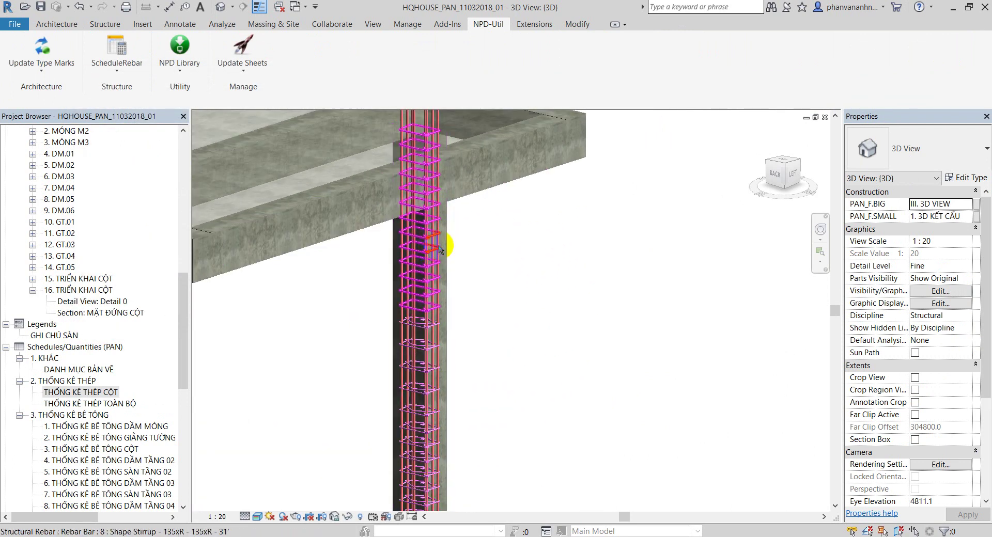
- Tile the open windows with WT and maximize the column's 3D view
key("w")
key("t")
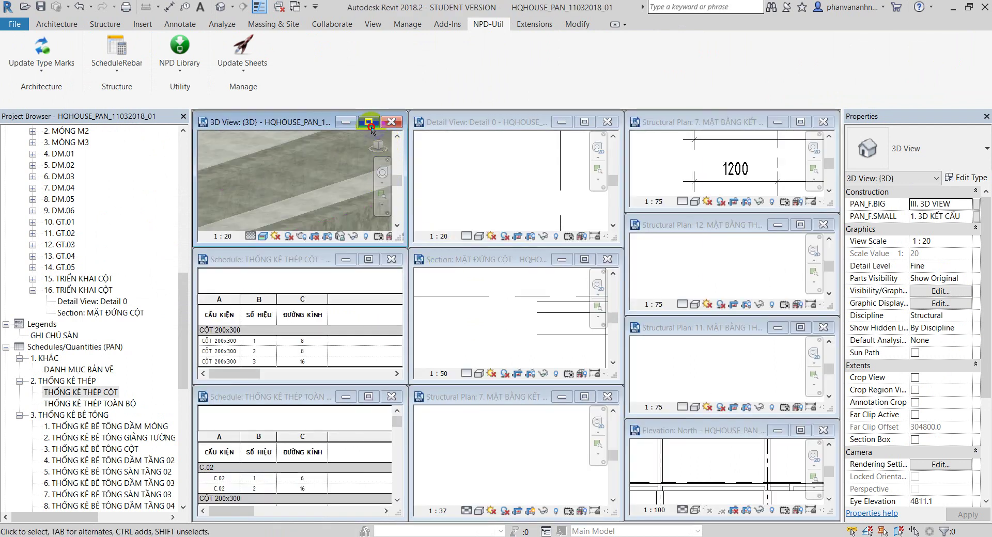
left_click(368, 123)
scroll(511, 288, "up", 2)
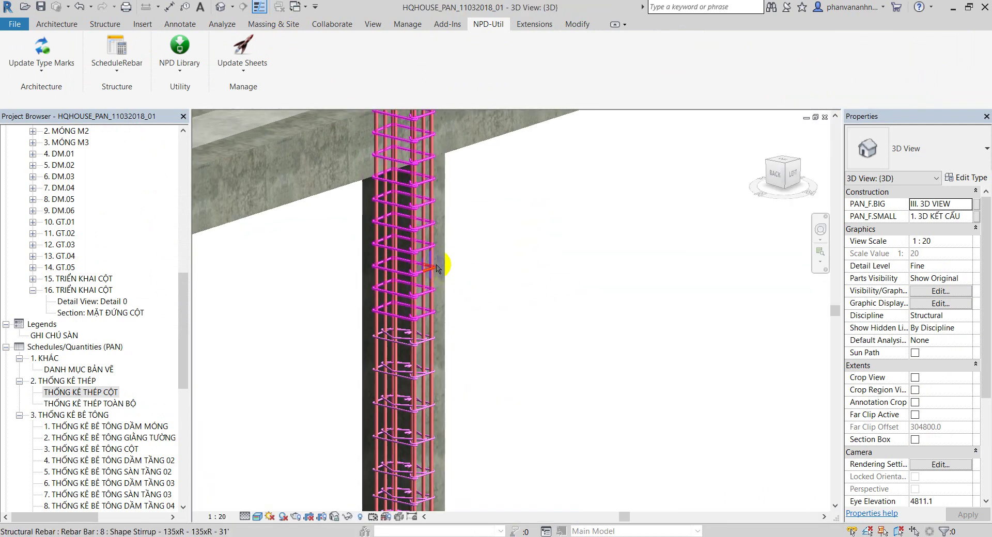
- Inspect the column's vertical 16 bars, tagged CỘT 200x300 with bar number 3
left_click(437, 263)
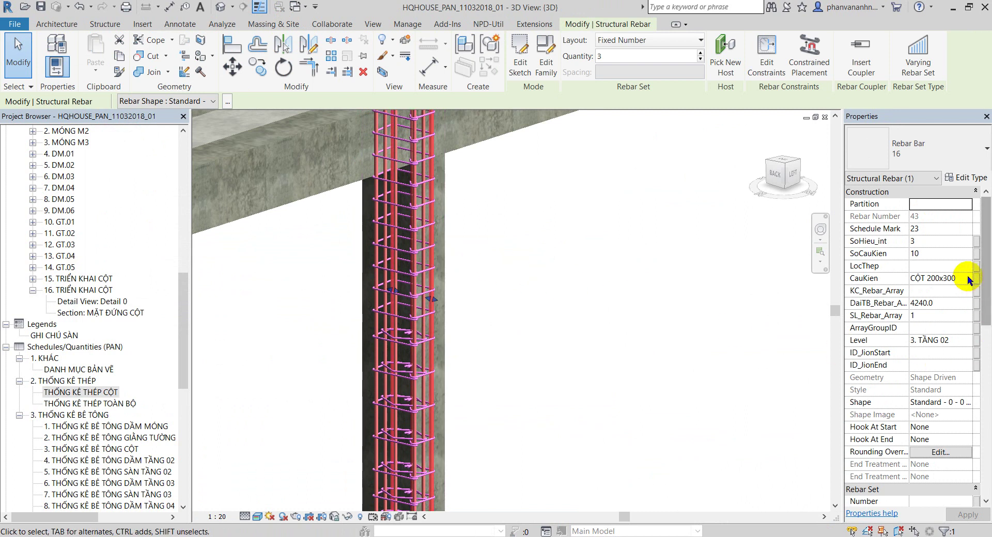
left_click(533, 245)
scroll(417, 198, "up", 2)
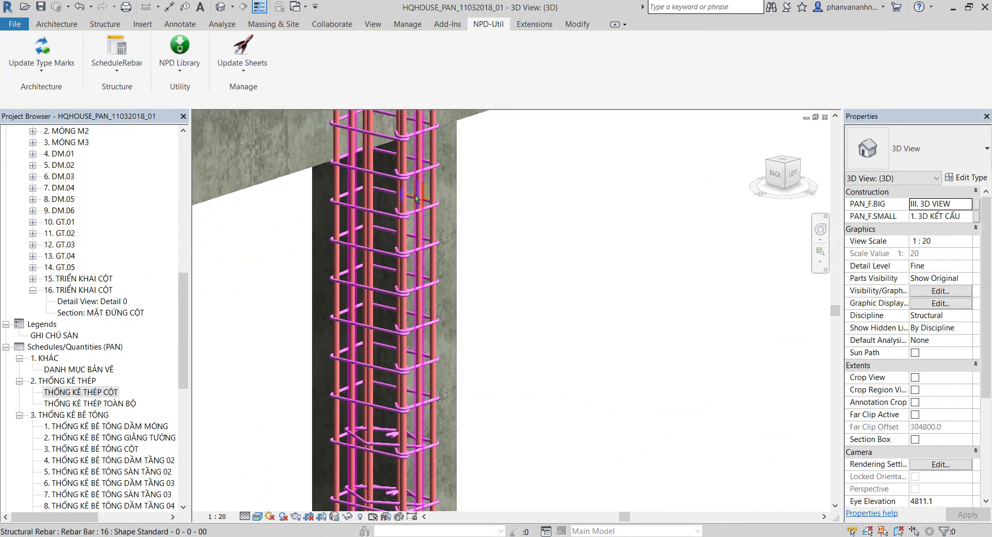
left_click(416, 198)
left_click(750, 270)
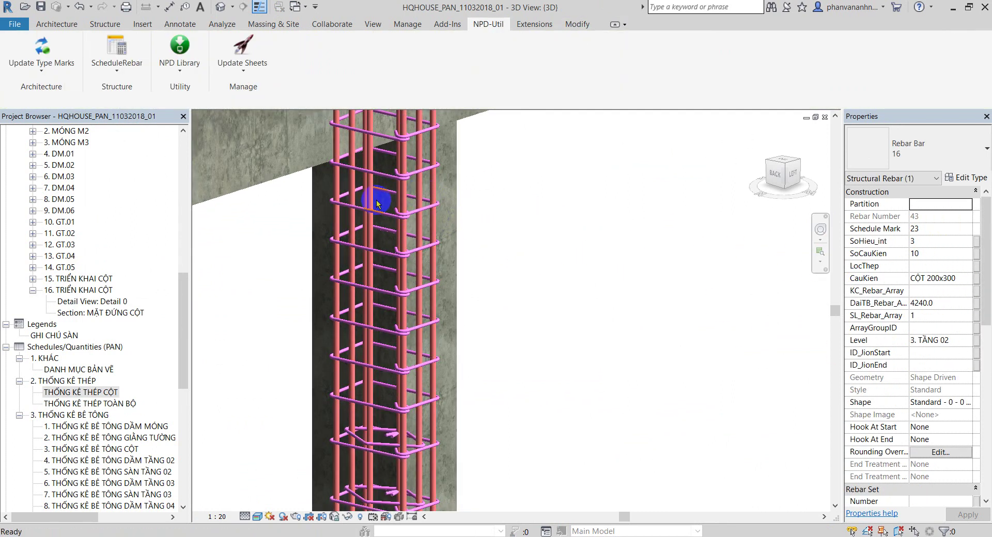
scroll(419, 204, "up", 2)
left_click(418, 205)
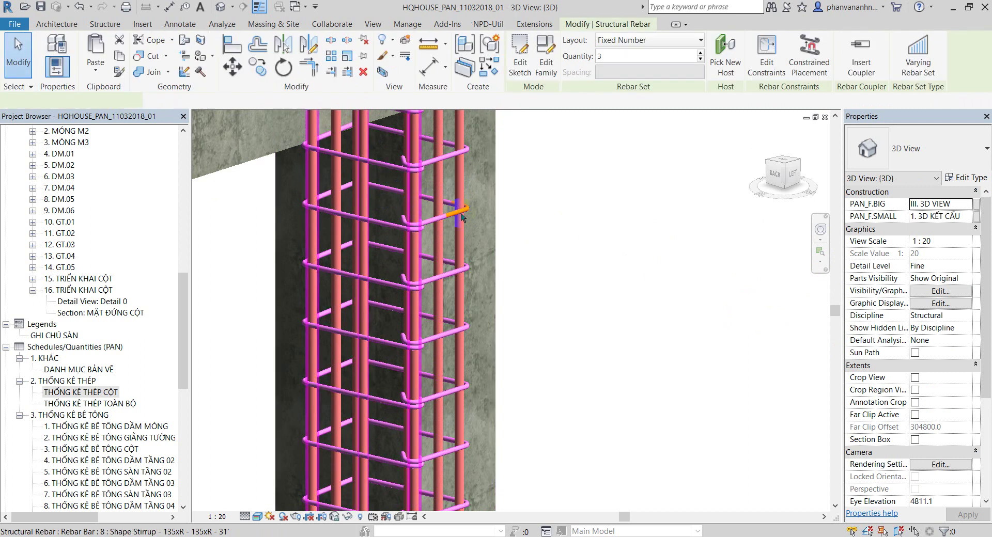
left_click(250, 286)
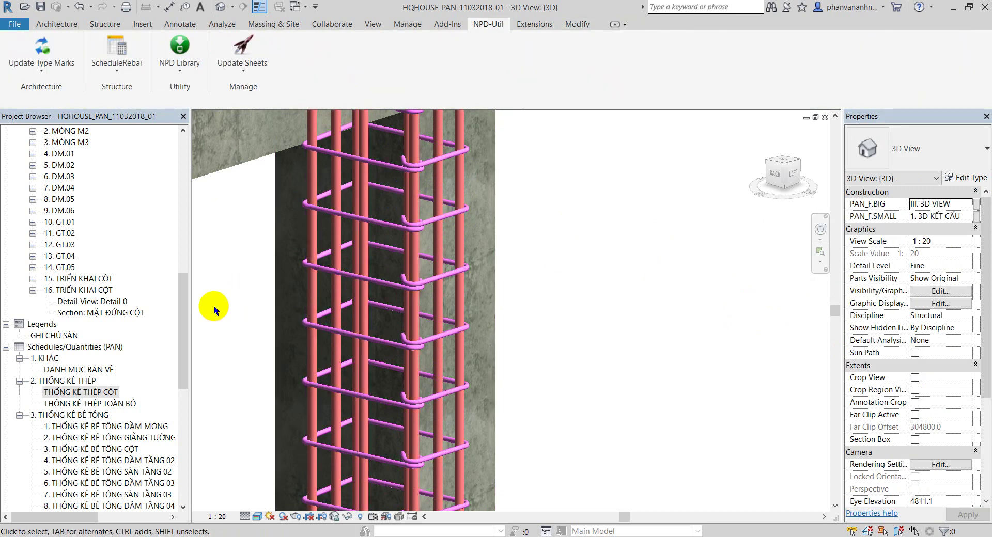
- In the Detail 0 section, set the 2Ø18 bar tag's C parameter to 3.0
double_click(111, 302)
scroll(469, 328, "up", 3)
scroll(514, 375, "up", 3)
middle_click_drag(514, 375, 485, 394)
left_click(517, 271)
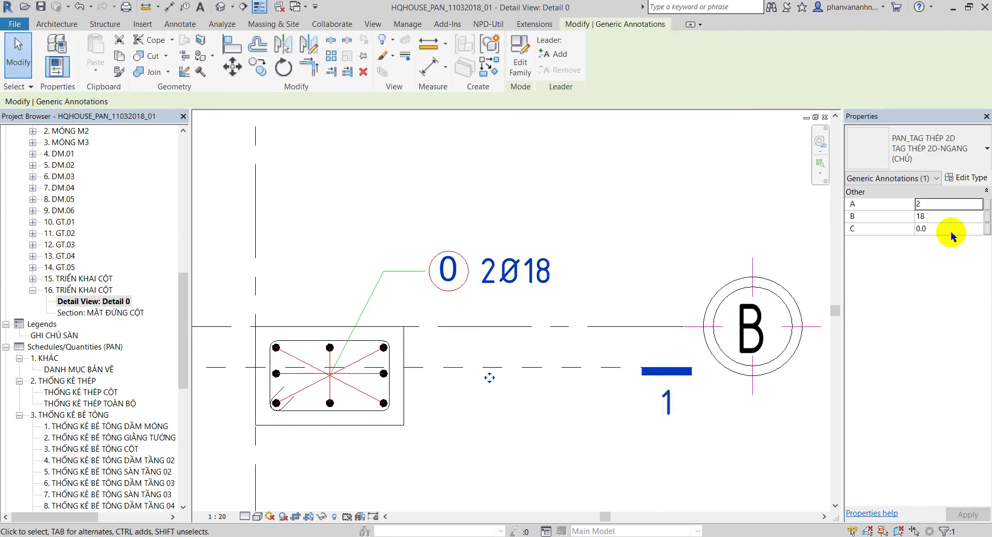
left_click(986, 521)
left_click(939, 203)
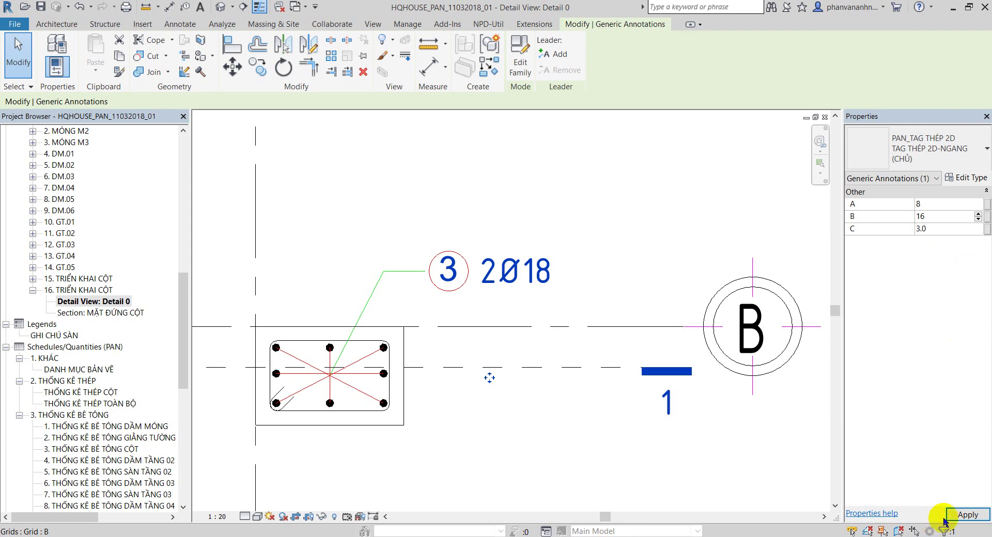
key("Escape")
- Check the THỐNG KÊ THÉP CỘT rebar schedule
scroll(494, 311, "down", 2)
scroll(438, 408, "down", 2)
middle_click_drag(438, 408, 452, 391)
left_click_drag(187, 354, 188, 372)
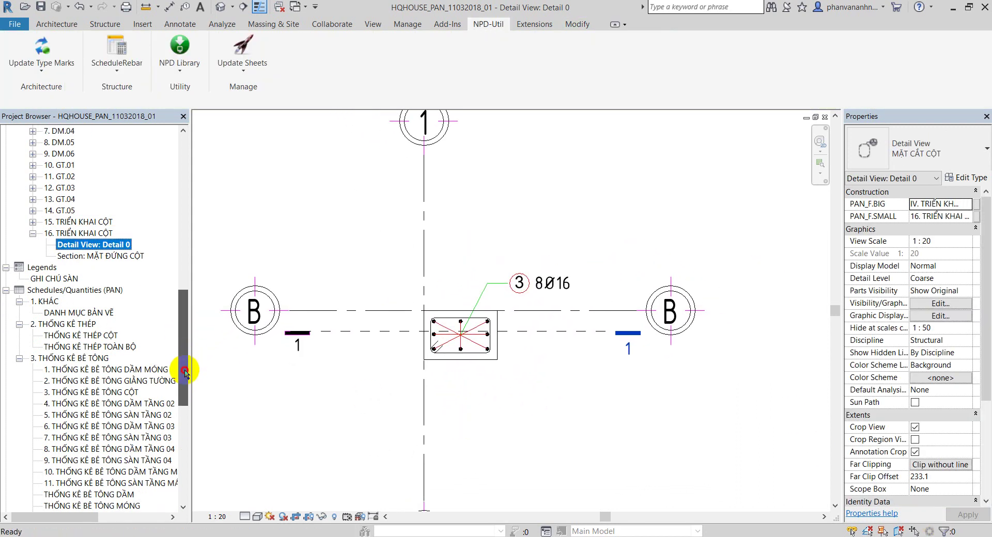
double_click(98, 335)
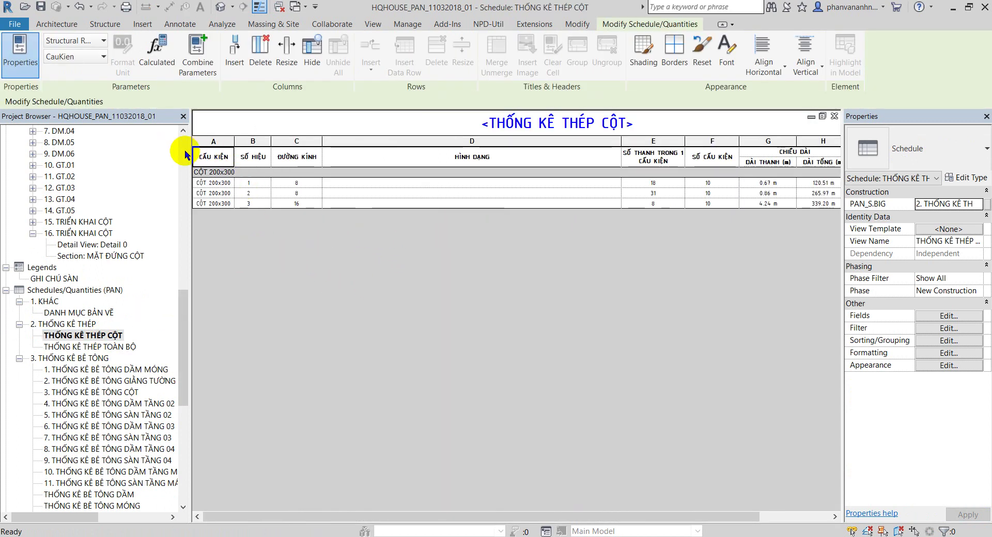
- Reopen Detail 0 and select the section line through the column
double_click(96, 245)
scroll(454, 336, "up", 2)
scroll(447, 357, "up", 2)
scroll(438, 330, "down", 2)
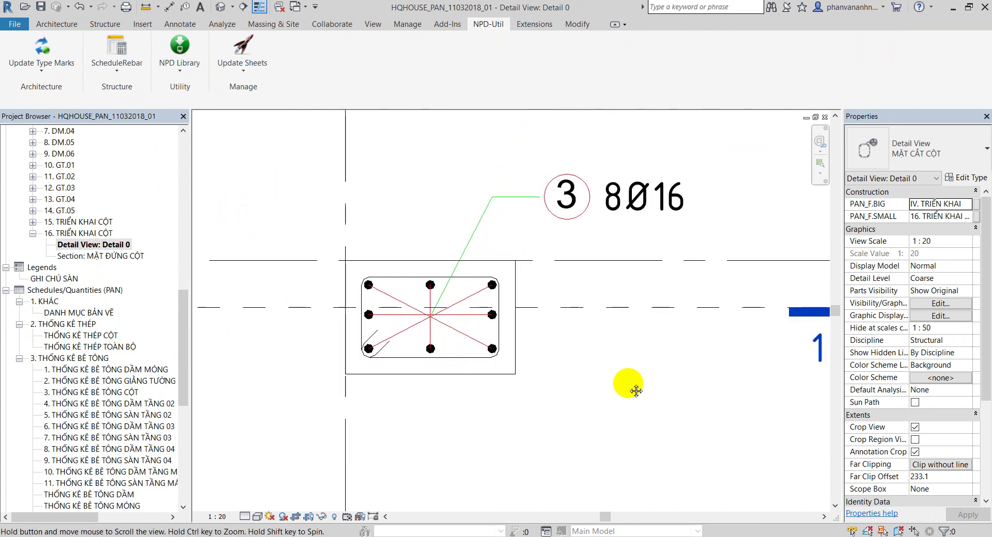
scroll(444, 382, "down", 2)
scroll(496, 379, "down", 1)
left_click(539, 321)
left_click(538, 365)
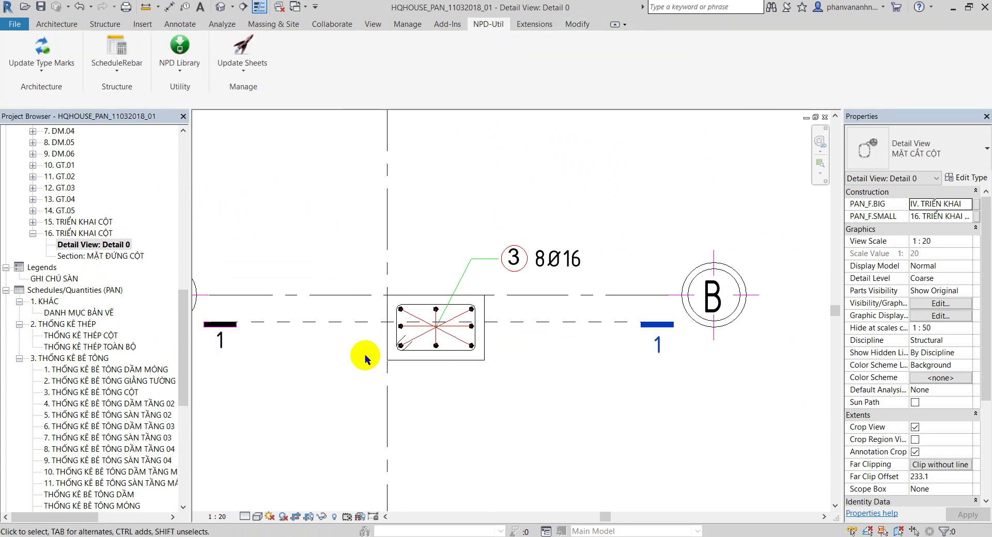
left_click(289, 322)
- Look over the MẶT ĐỨNG CỘT elevation, then reopen the column cross-section detail view
double_click(104, 256)
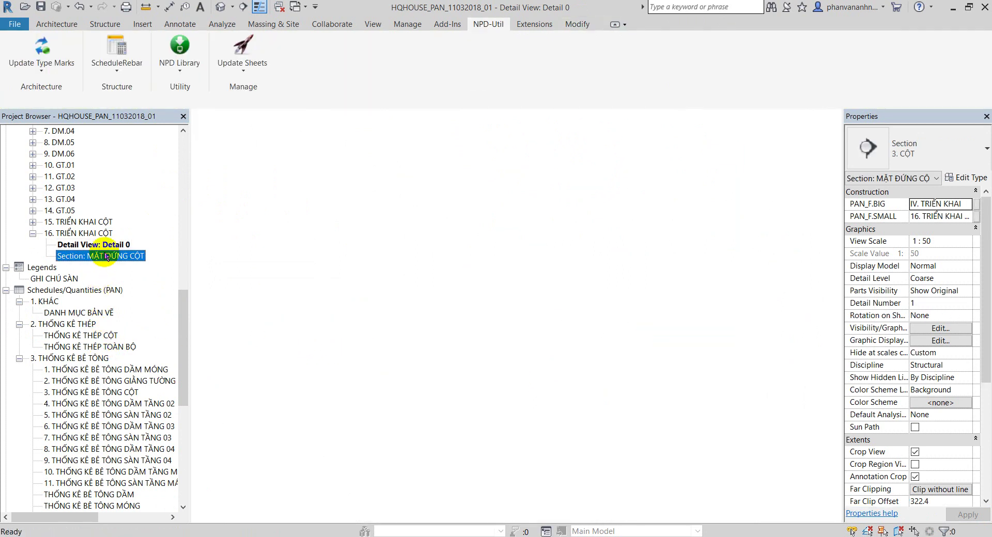
scroll(530, 284, "up", 2)
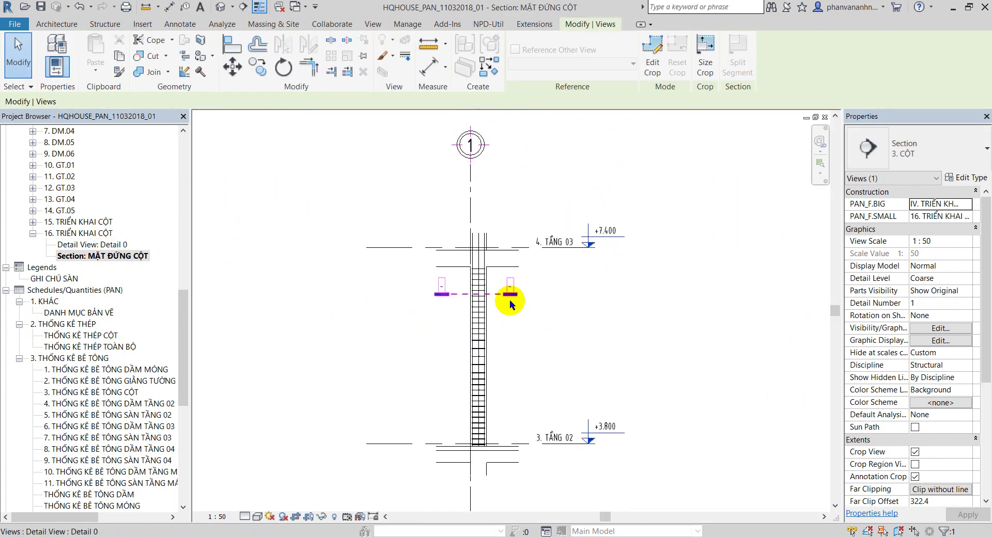
scroll(509, 300, "up", 1)
key("Escape")
scroll(460, 231, "up", 1)
scroll(460, 231, "down", 2)
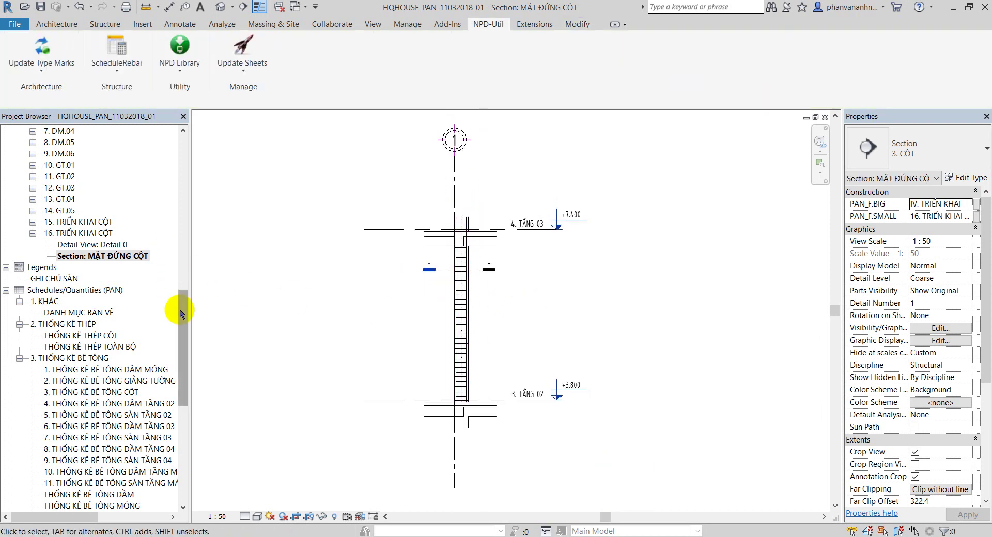
left_click_drag(180, 314, 182, 313)
double_click(124, 269)
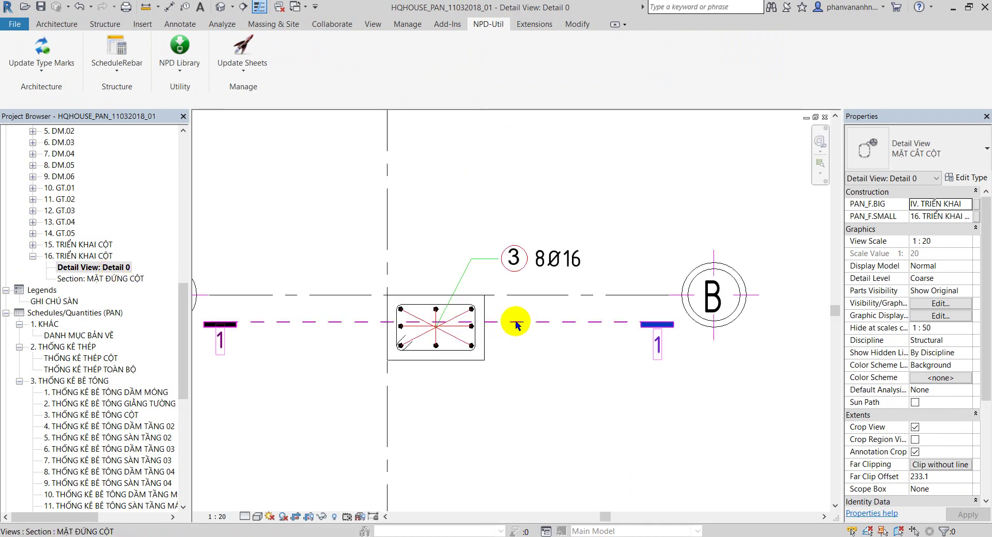
left_click(506, 326)
left_click(507, 380)
scroll(416, 317, "up", 3)
scroll(598, 372, "down", 1)
scroll(436, 337, "down", 2)
scroll(504, 350, "up", 2)
scroll(436, 345, "up", 2)
scroll(366, 349, "down", 2)
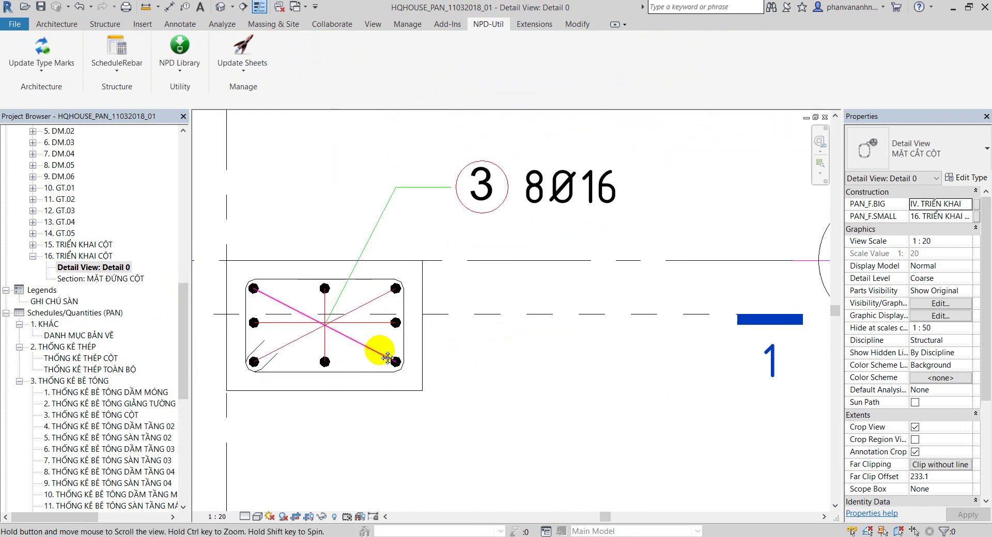
scroll(388, 344, "up", 2)
left_click(388, 345)
key("Delete")
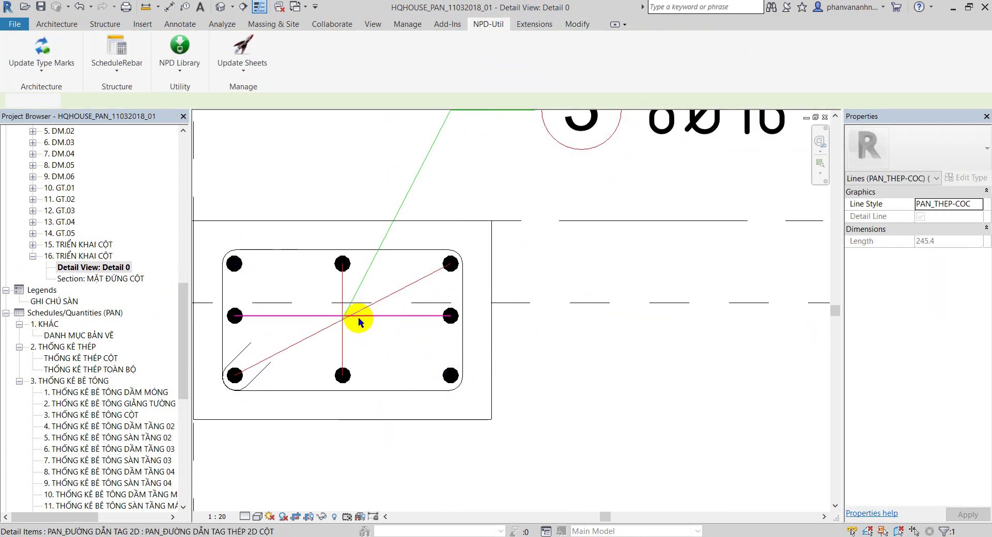
left_click(355, 316)
key("Delete")
left_click(354, 315)
key("Delete")
left_click(344, 307)
key("Delete")
left_click(343, 307)
scroll(439, 420, "down", 2)
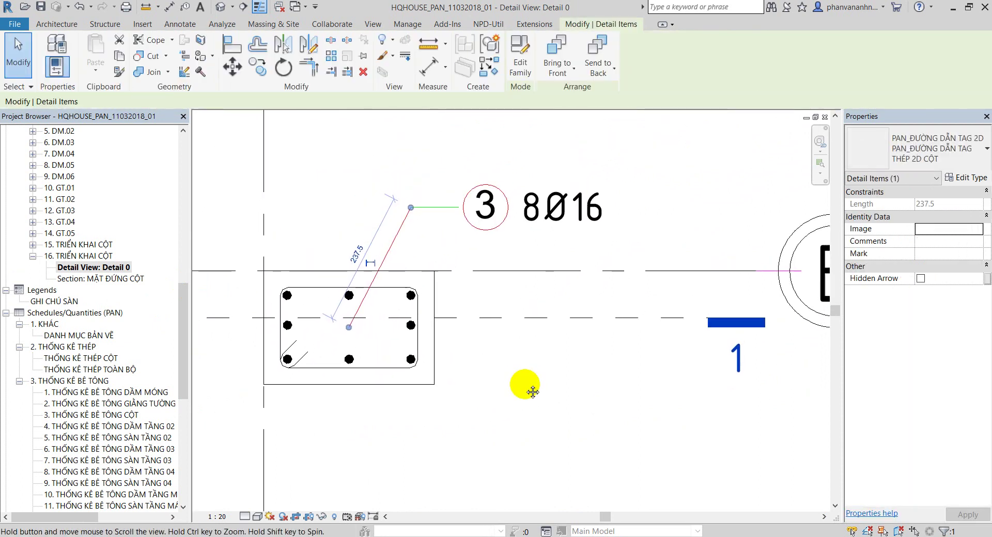
key("Delete")
left_click(515, 245)
key("Delete")
left_click(429, 223)
key("Delete")
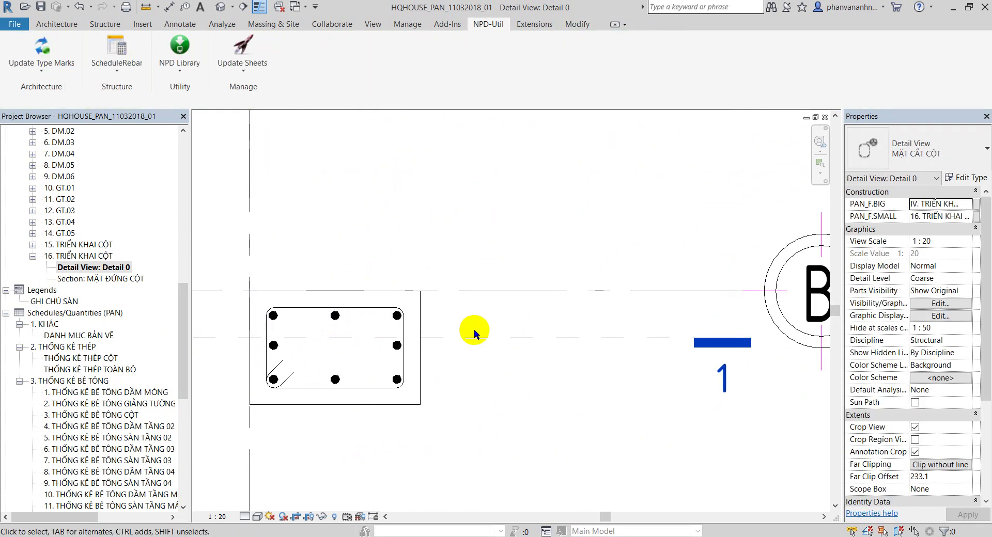
middle_click_drag(475, 408, 501, 418)
key("r")
left_click(407, 321)
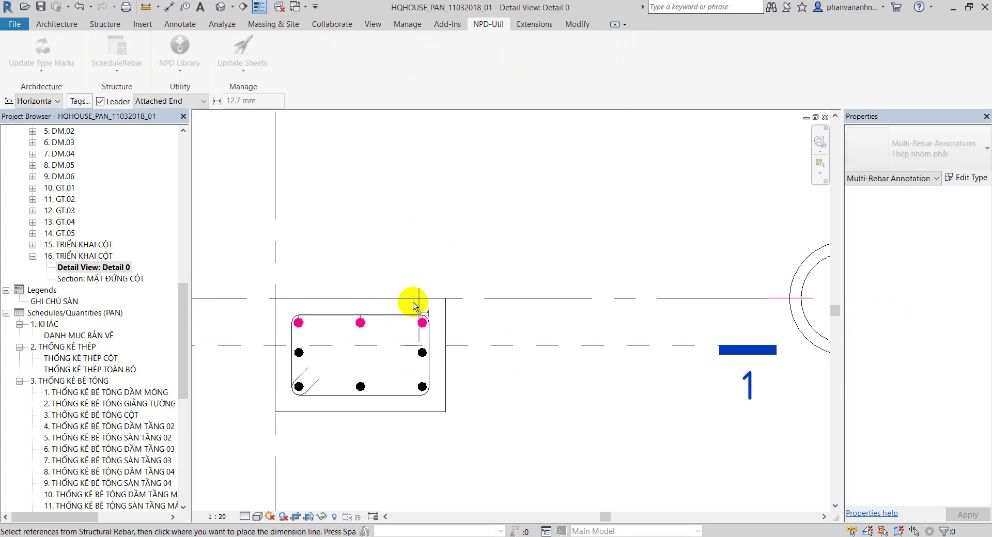
left_click(392, 267)
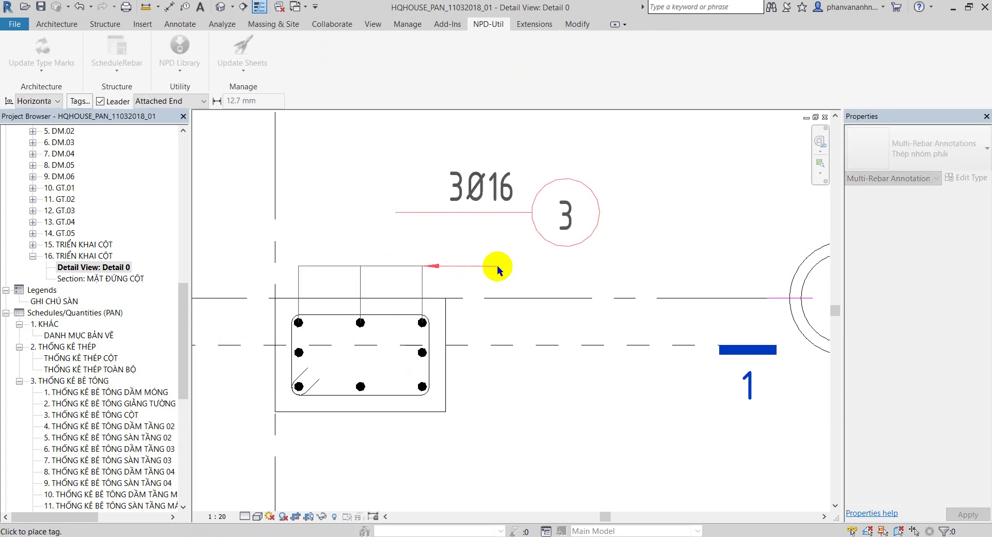
key("Escape")
scroll(390, 327, "down", 1)
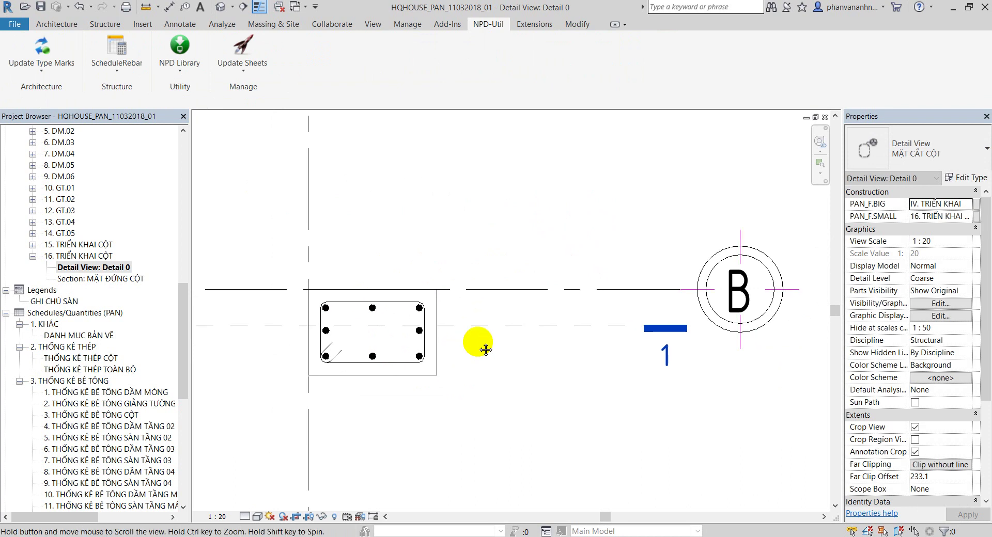
scroll(476, 336, "down", 1)
scroll(438, 362, "up", 1)
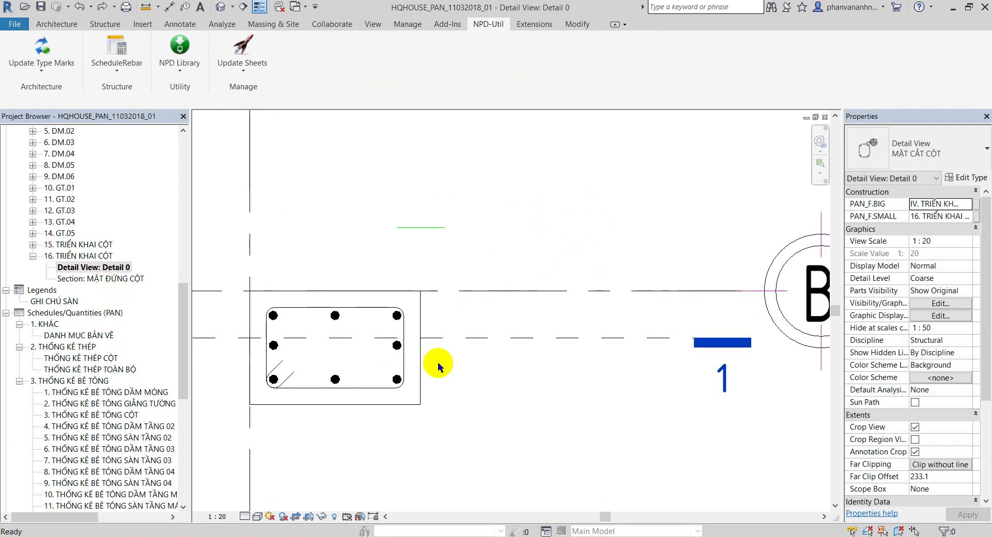
scroll(438, 366, "up", 1)
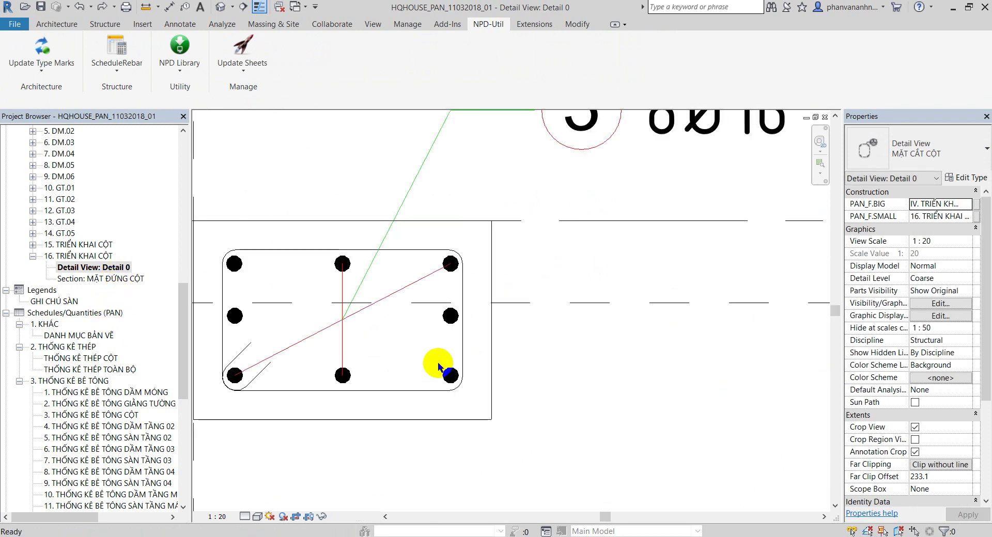
scroll(439, 366, "down", 1)
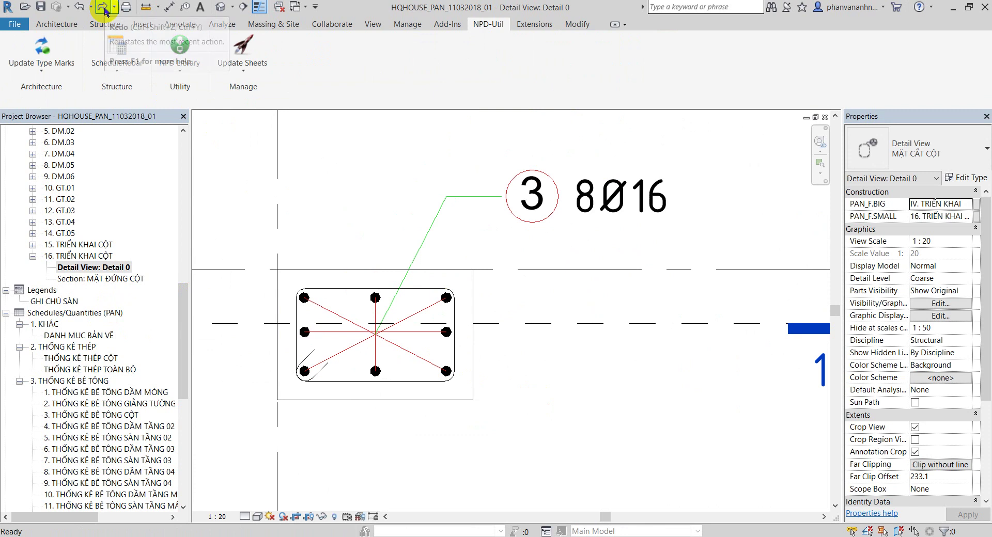
left_click(628, 200)
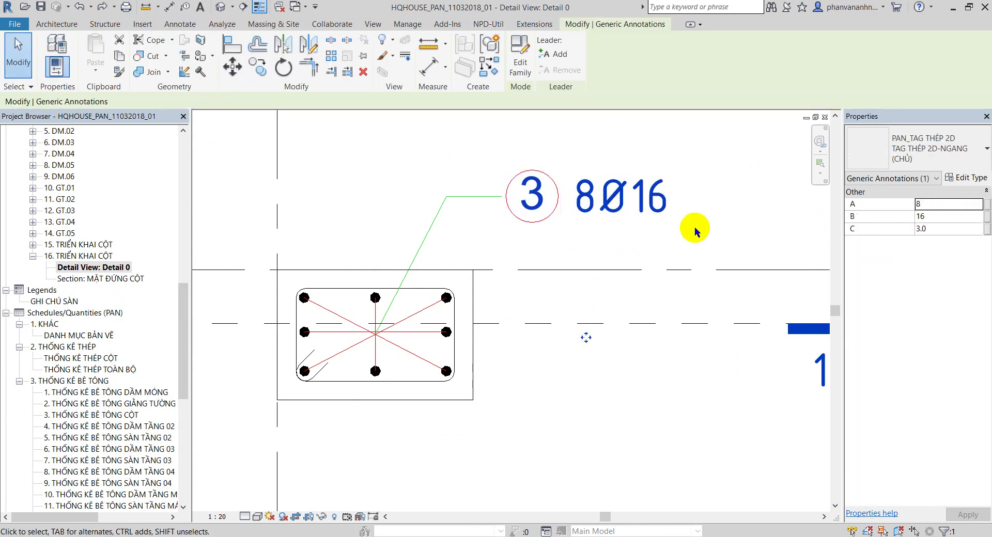
left_click(698, 261)
scroll(508, 313, "down", 2)
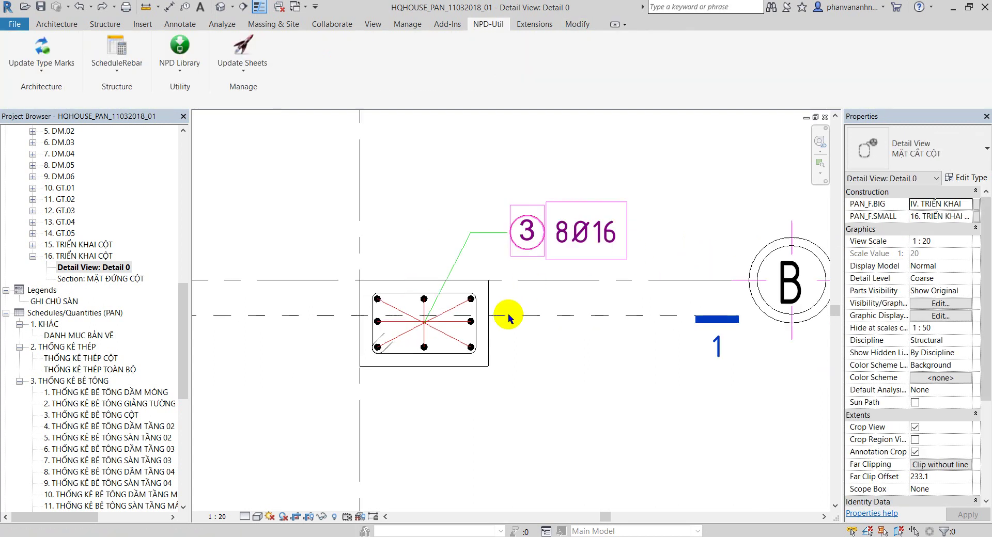
- Open the MẶT ĐỨNG CỘT column elevation section
left_click(121, 281)
double_click(122, 282)
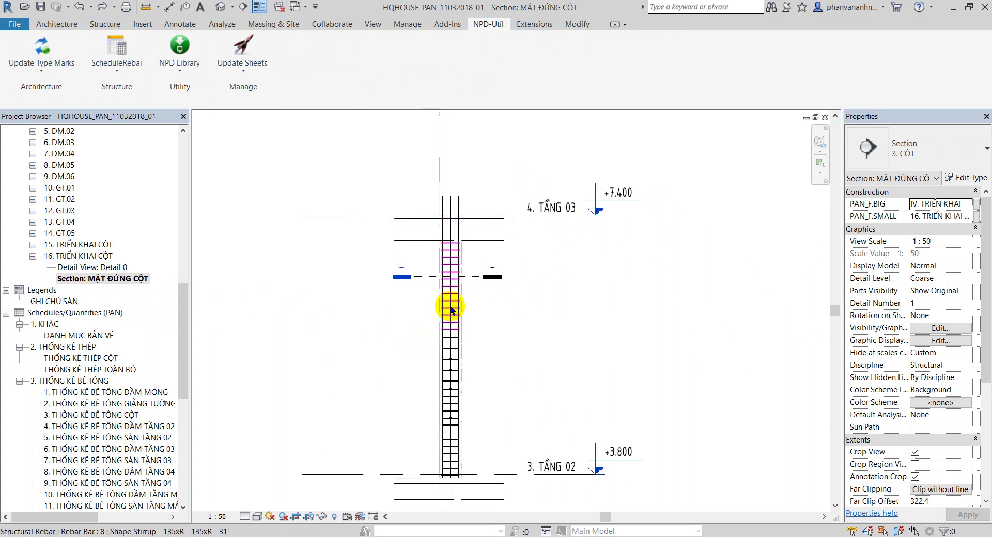
left_click(492, 275)
left_click(532, 321)
- Rename Detail View Detail 0 to MC 1-1 C200x300 in the Project Browser
left_click(103, 267)
type("MC 1-1 C200x300")
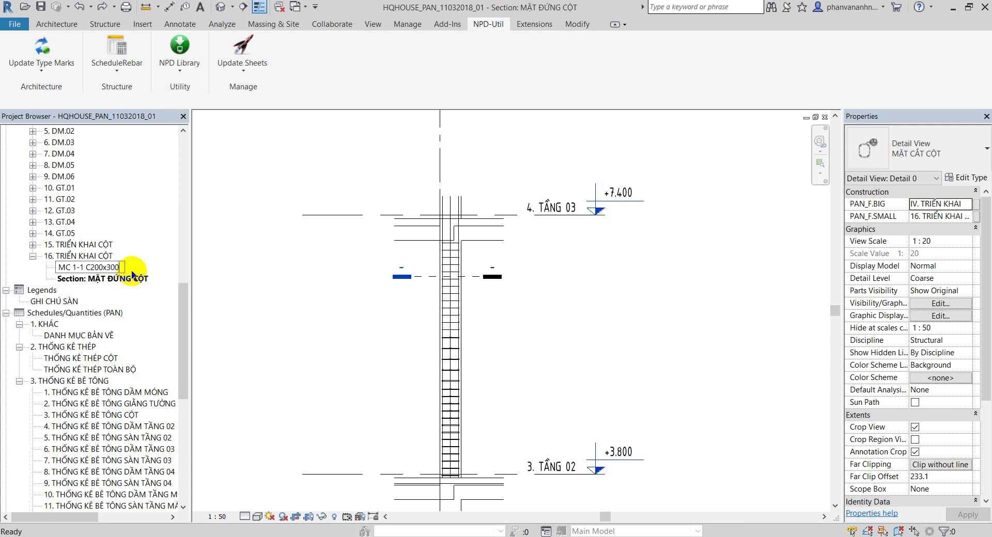
left_click(137, 267)
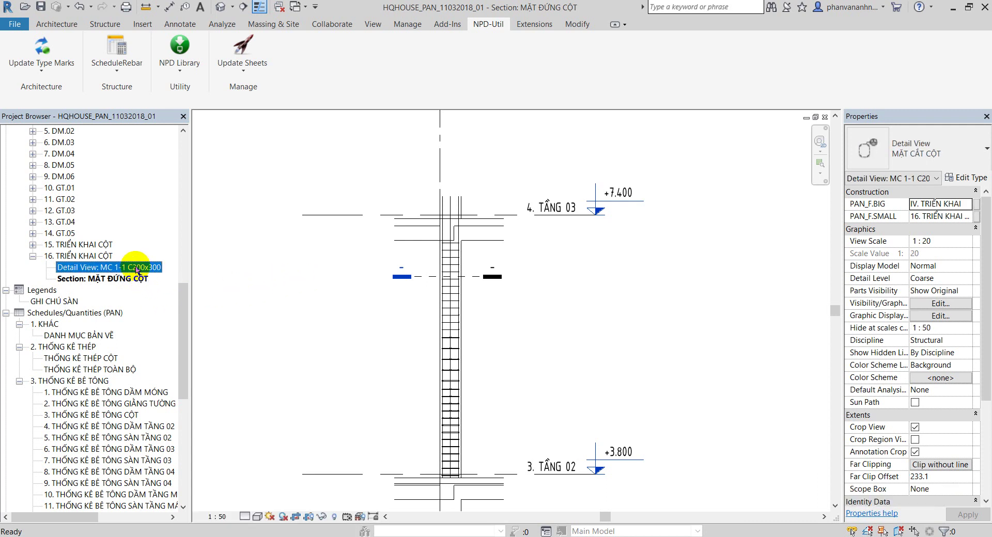
left_click(288, 205)
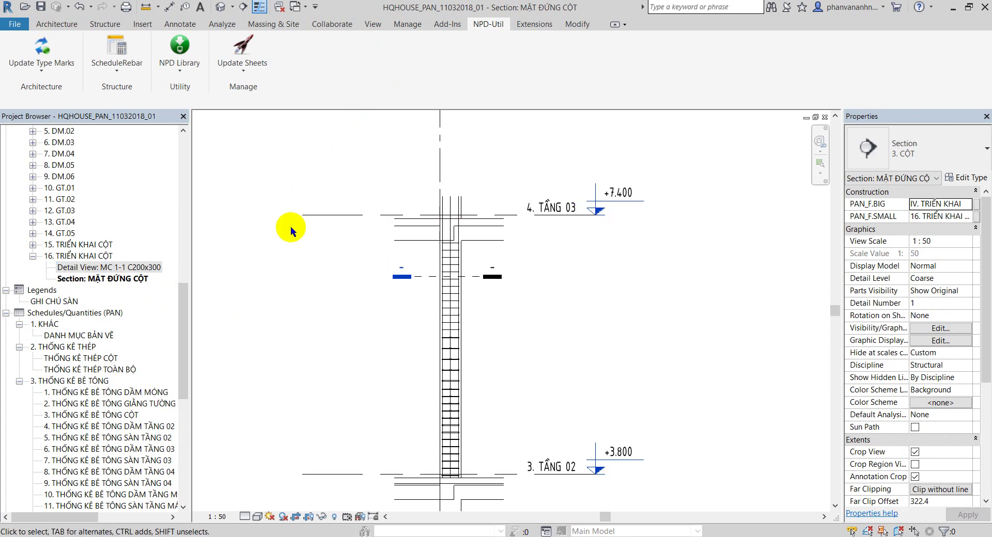
- Start a section with Reference Other View set to Detail View: MC 1-1 C200x300
left_click(245, 12)
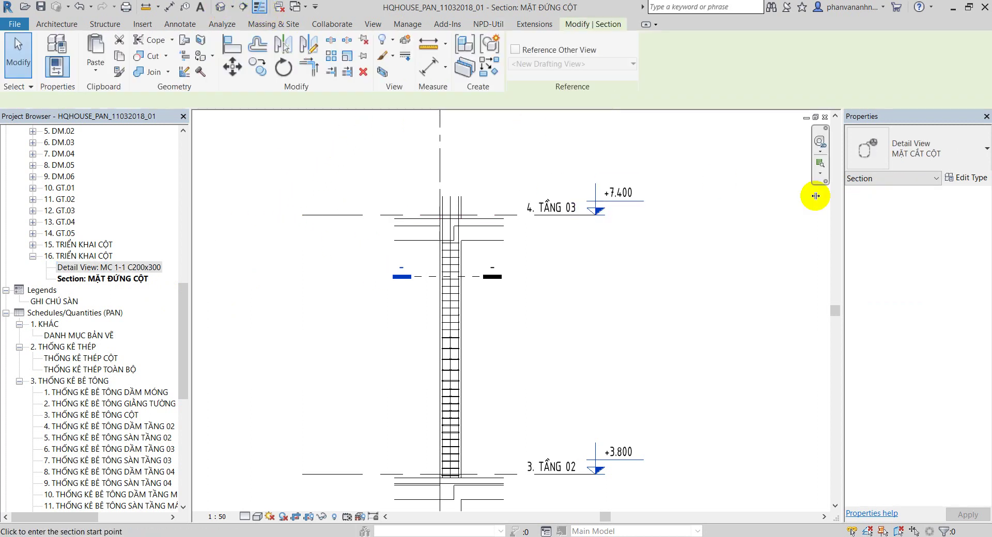
left_click(540, 51)
left_click(550, 64)
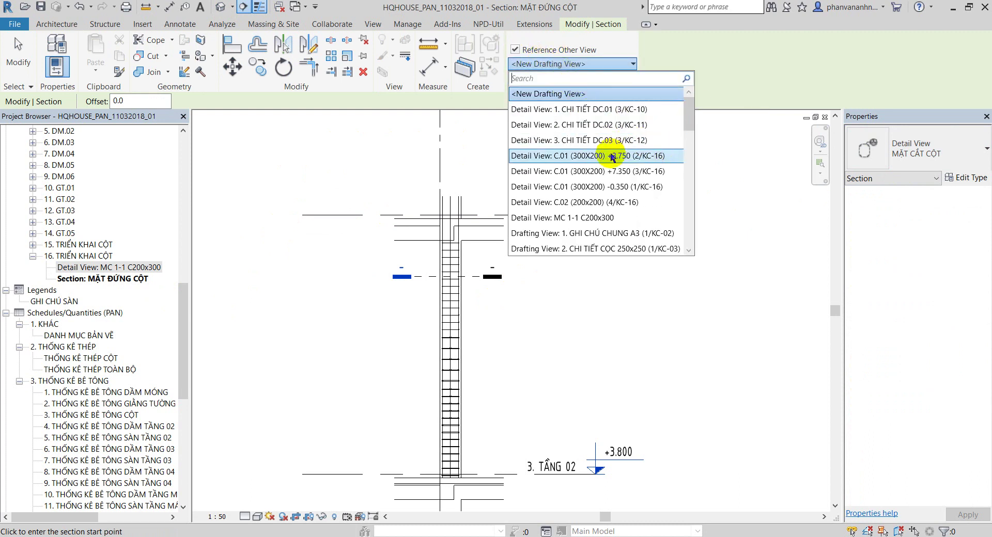
scroll(690, 129, "down", 1)
scroll(689, 132, "up", 1)
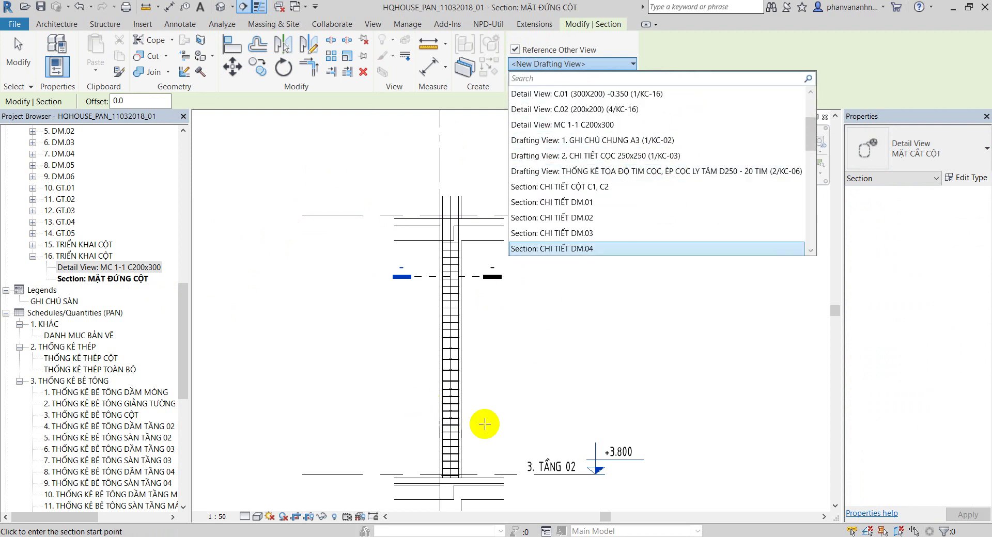
scroll(600, 189, "down", 5)
scroll(601, 189, "down", 5)
scroll(602, 190, "down", 2)
scroll(602, 194, "up", 5)
scroll(601, 196, "up", 5)
scroll(598, 204, "up", 2)
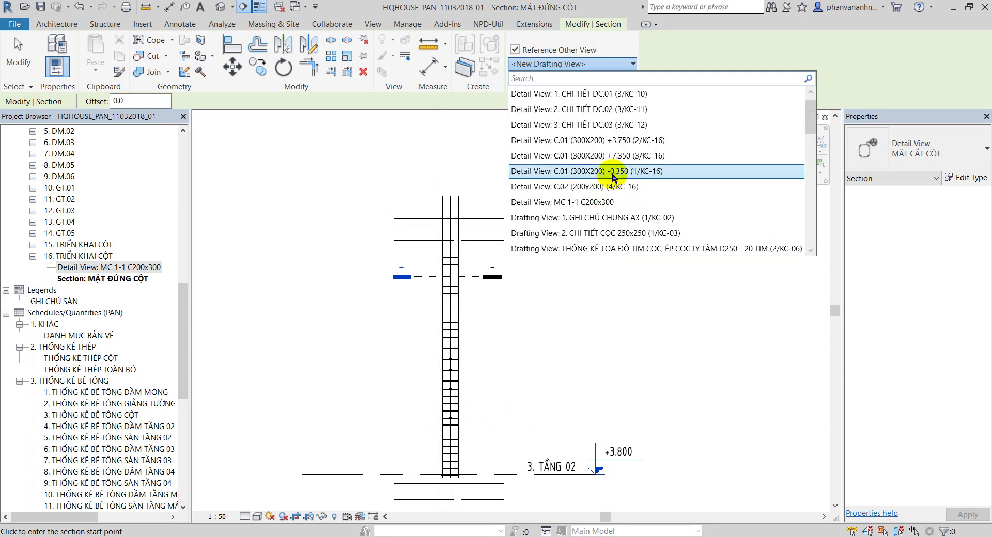
scroll(643, 177, "up", 1)
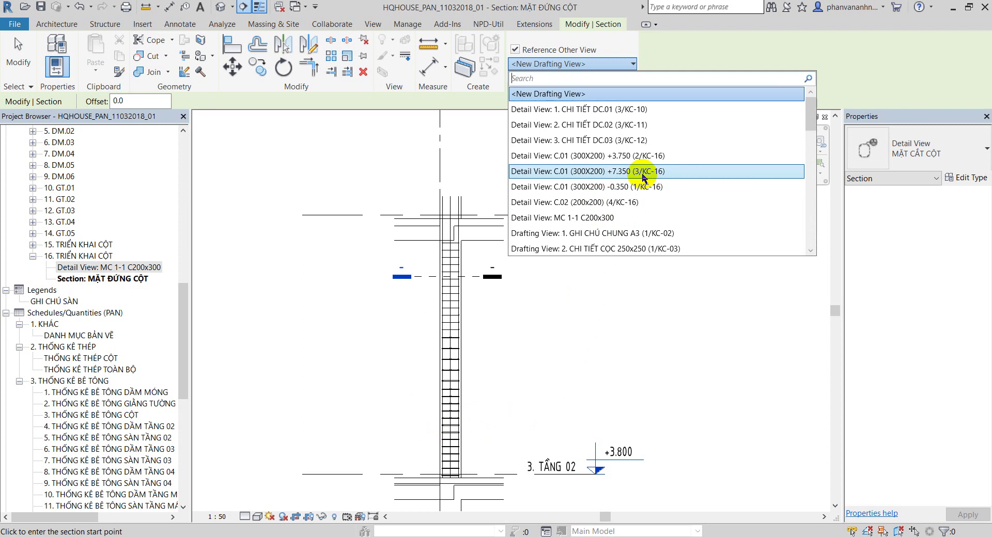
scroll(643, 176, "down", 1)
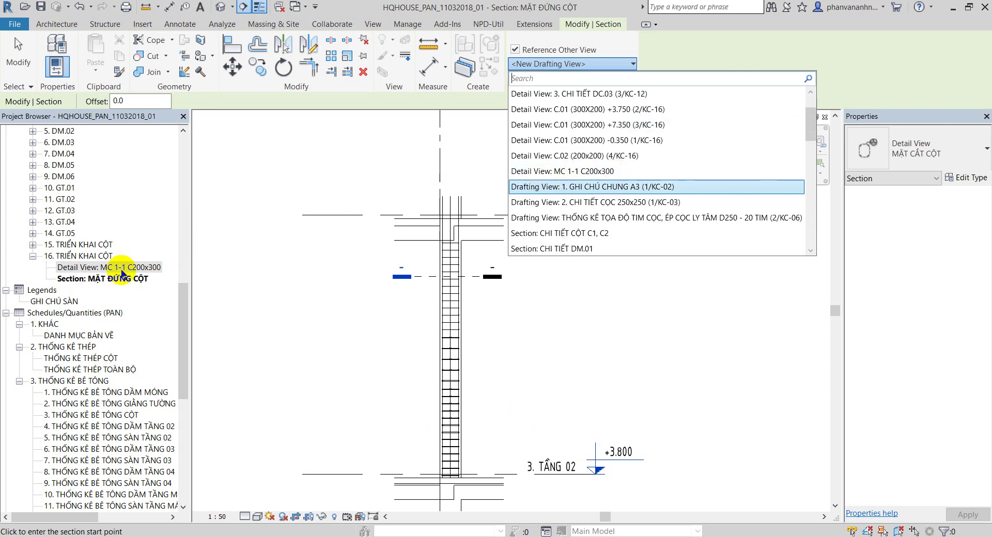
left_click(535, 171)
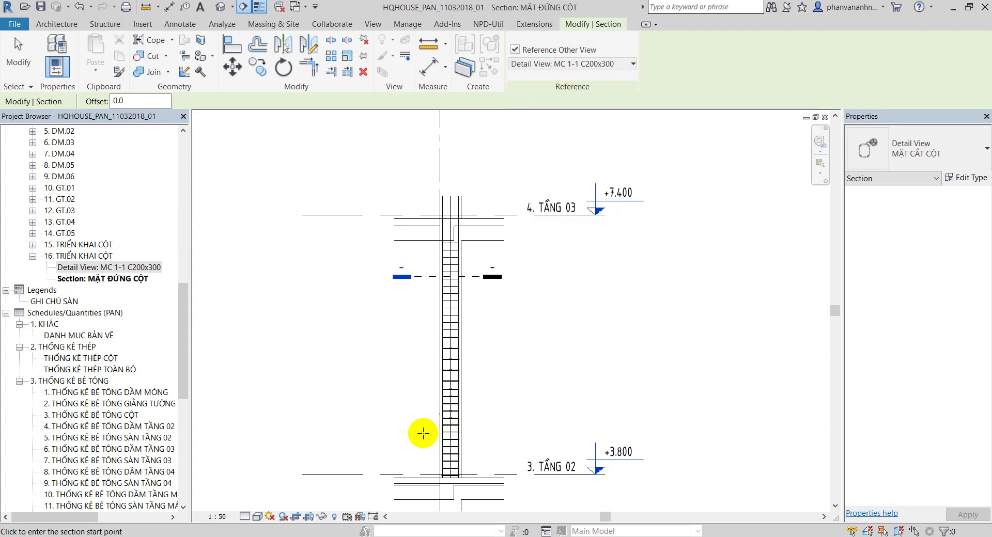
- Place the reference section across the column and dismiss the not-visible warning
left_click(505, 435)
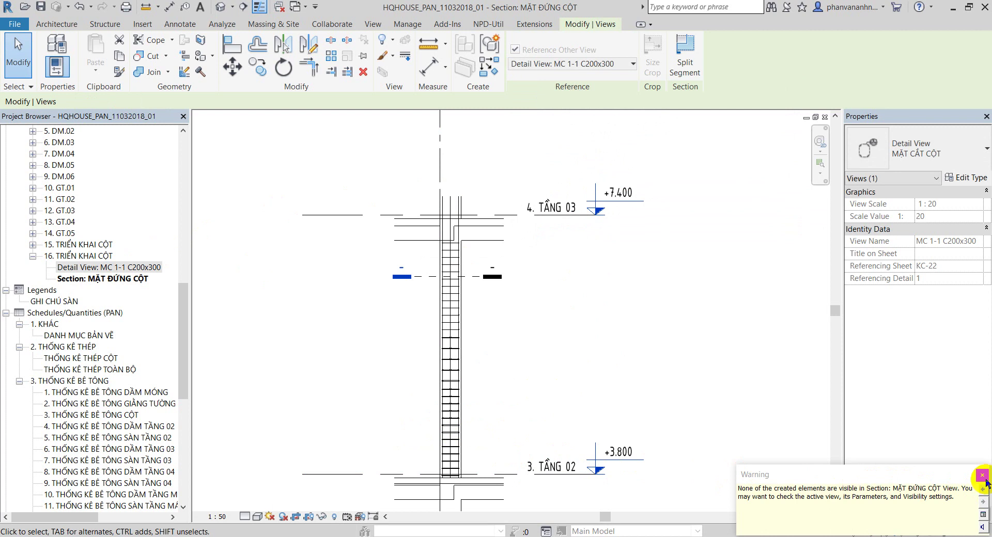
left_click(982, 475)
left_click(491, 420)
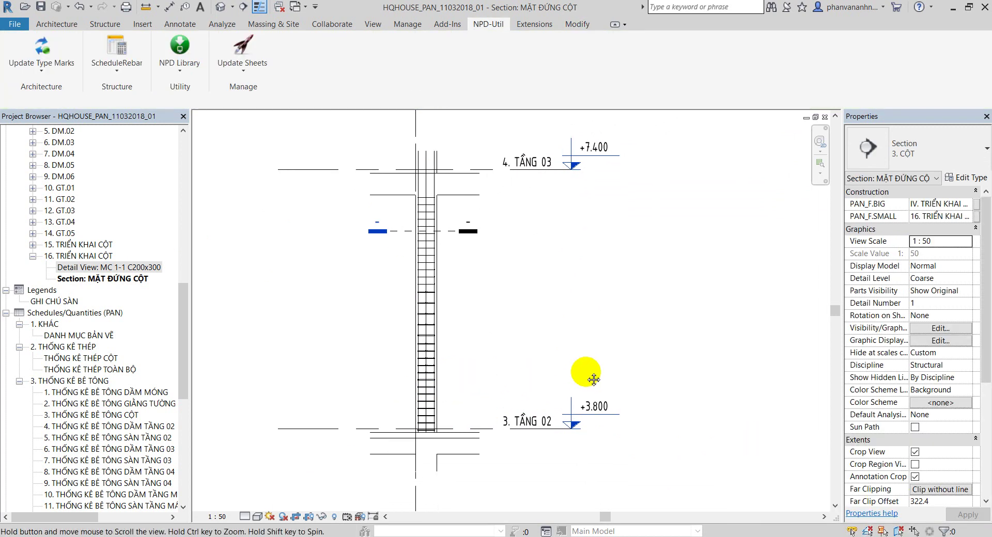
- Show the elevation's crop region and extend it down to the column base
left_click(308, 516)
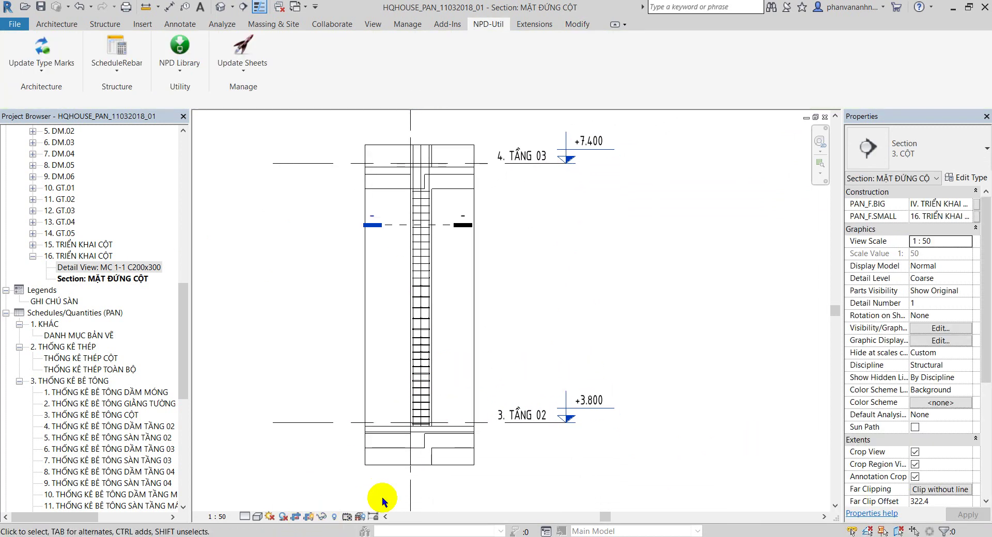
left_click(472, 382)
scroll(472, 382, "down", 2)
left_click_drag(448, 455, 436, 453)
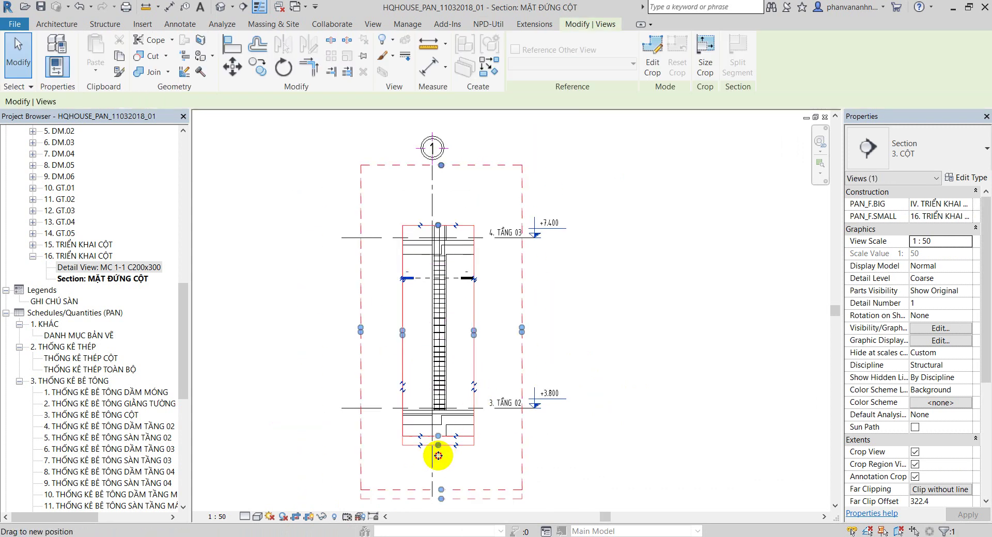
left_click(481, 296)
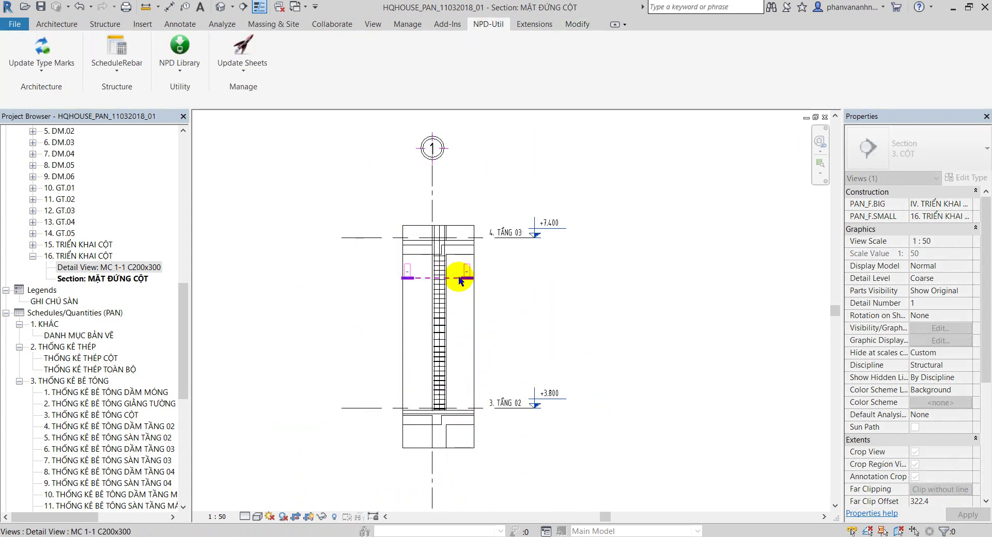
left_click(458, 278)
left_click(549, 295)
scroll(465, 287, "up", 1)
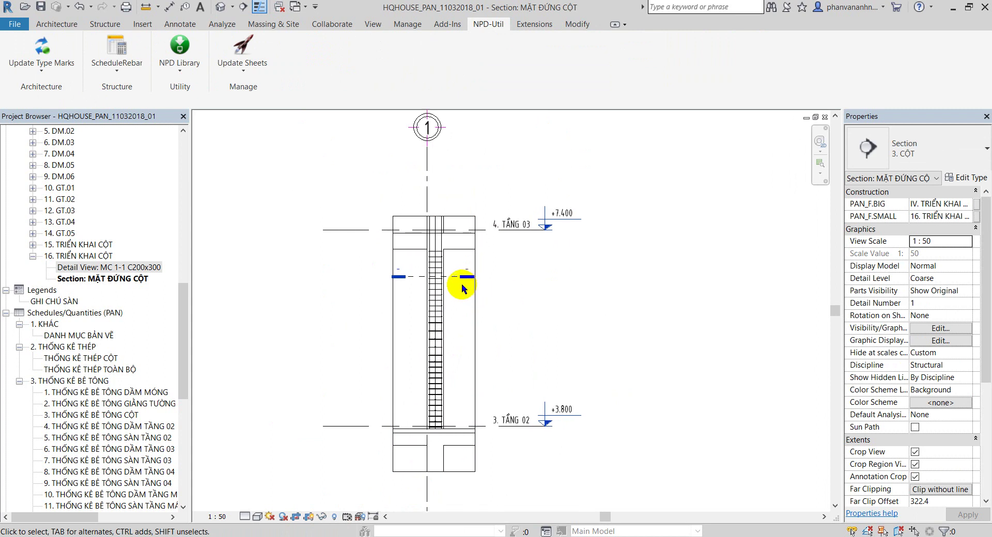
- Widen the crop to the left and right, then hide the crop region
left_click(460, 279)
left_click(476, 341)
left_click_drag(475, 344, 517, 344)
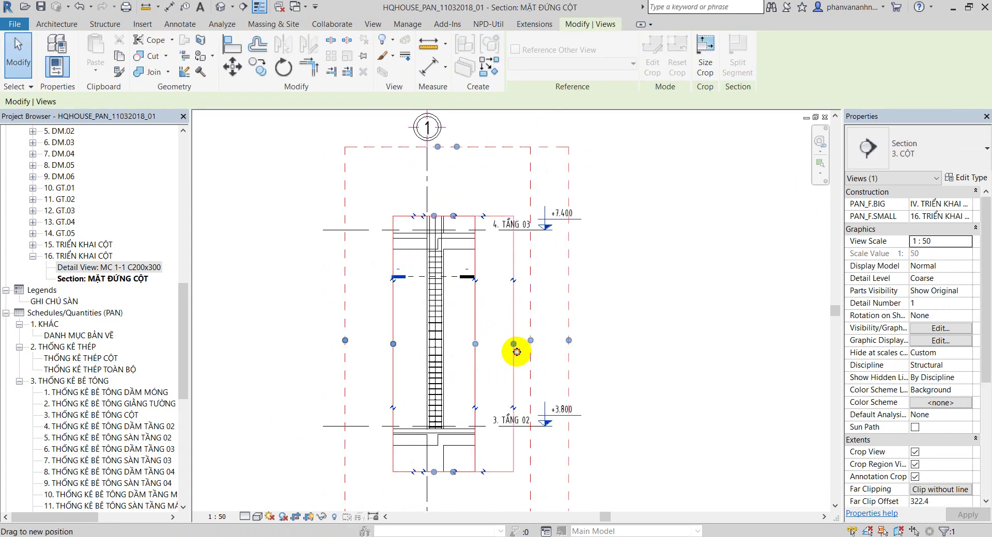
left_click_drag(393, 344, 347, 341)
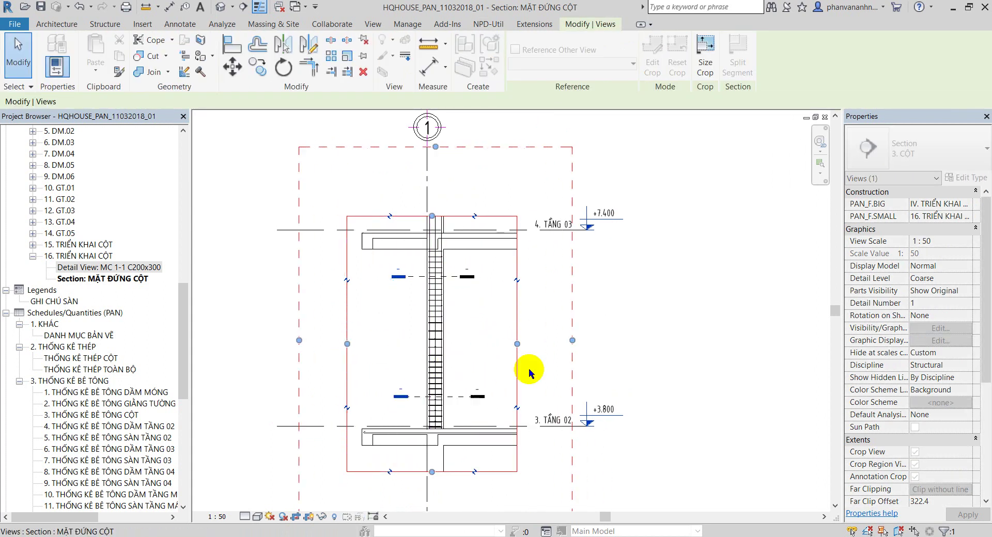
left_click(631, 384)
left_click(304, 520)
- Shorten the right end of the MC 1-1 C200x300 section line
scroll(563, 382, "up", 2)
left_click(405, 411)
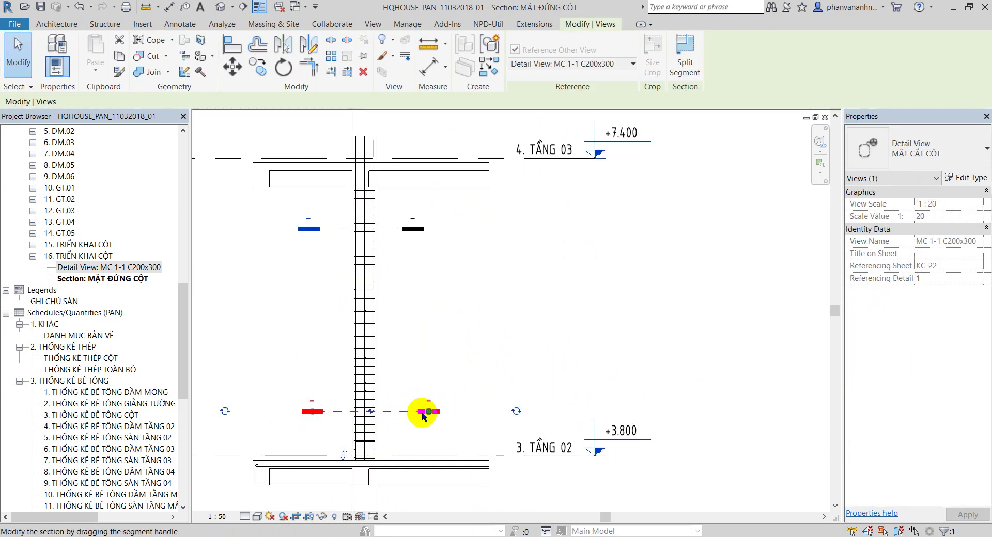
left_click(424, 411)
left_click(523, 391)
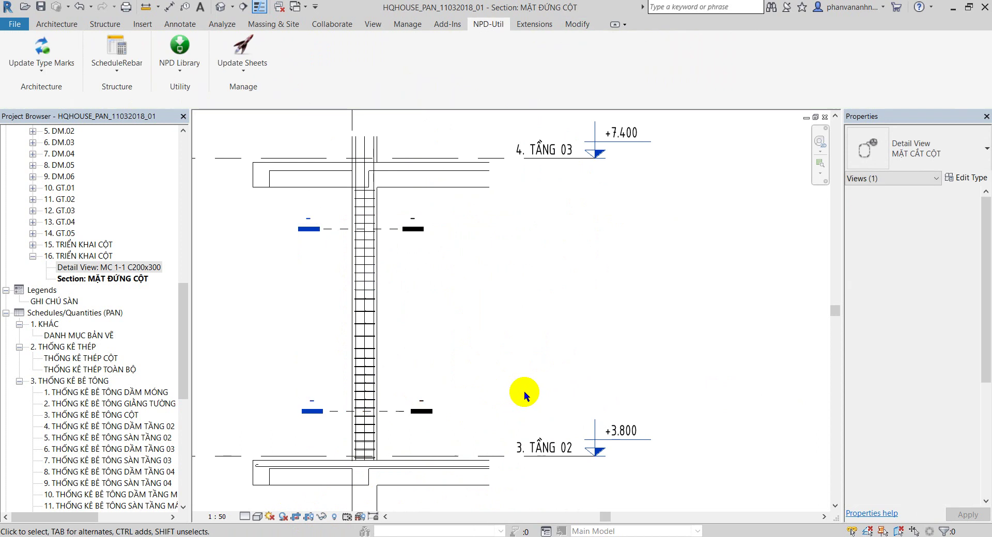
left_click(396, 410)
scroll(486, 395, "down", 2)
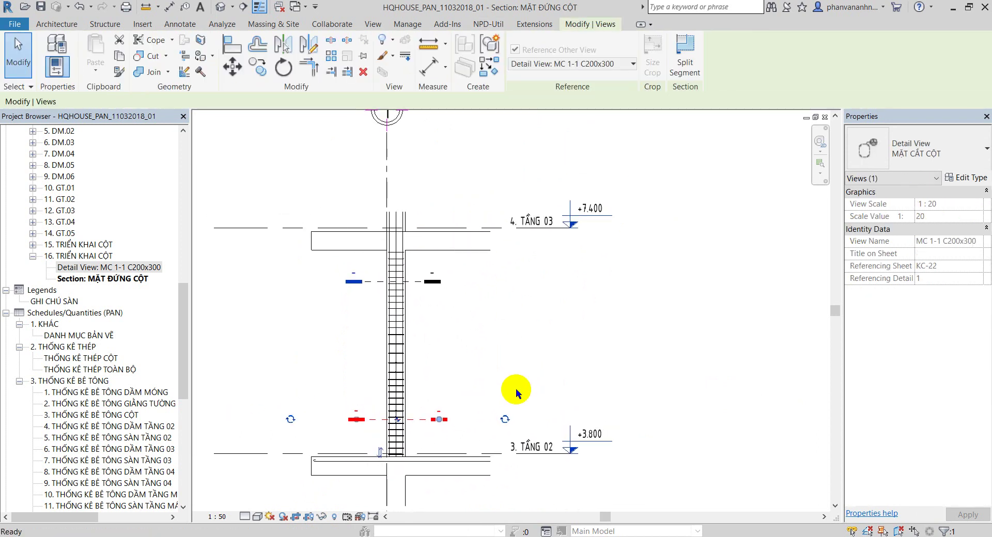
- Check the MC 1-1 C200x300 view via Go to View, then reopen MẶT ĐỨNG CỘT
right_click(424, 420)
left_click(496, 194)
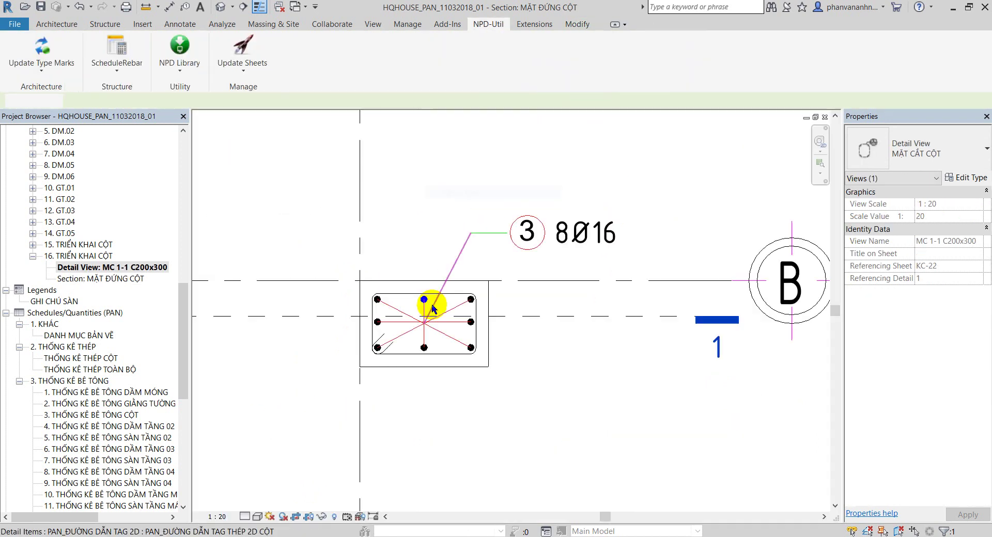
left_click(264, 334)
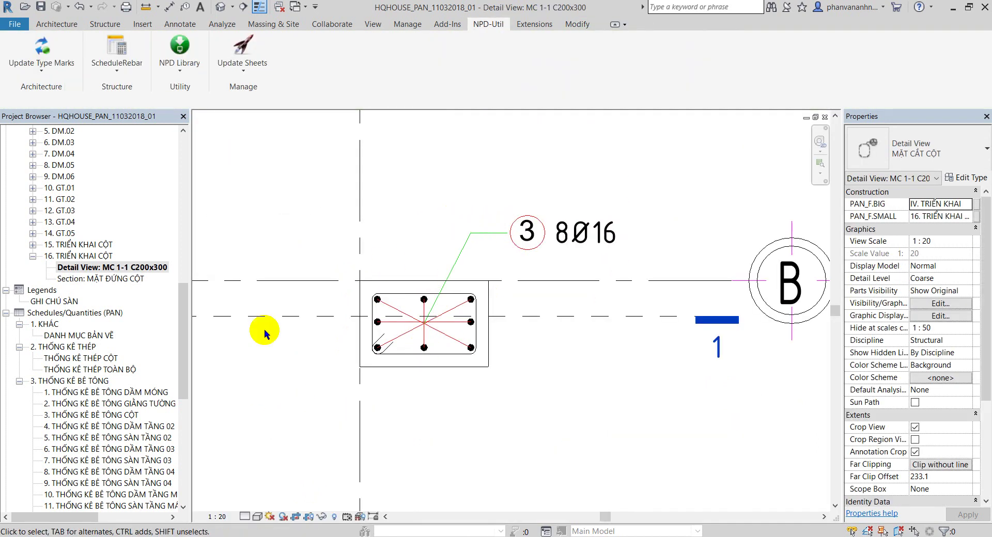
double_click(116, 279)
scroll(436, 354, "up", 1)
scroll(457, 385, "up", 2)
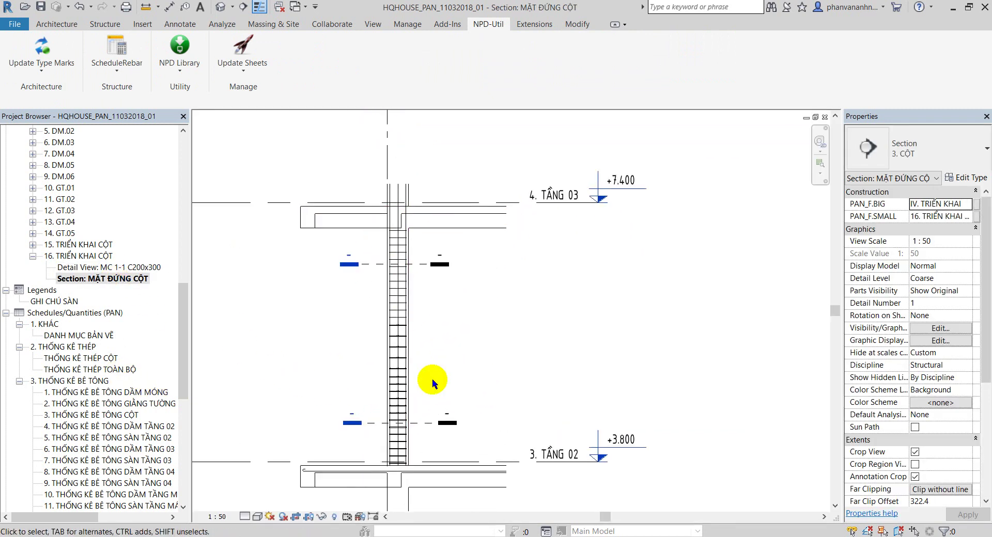
middle_click_drag(470, 385, 495, 383)
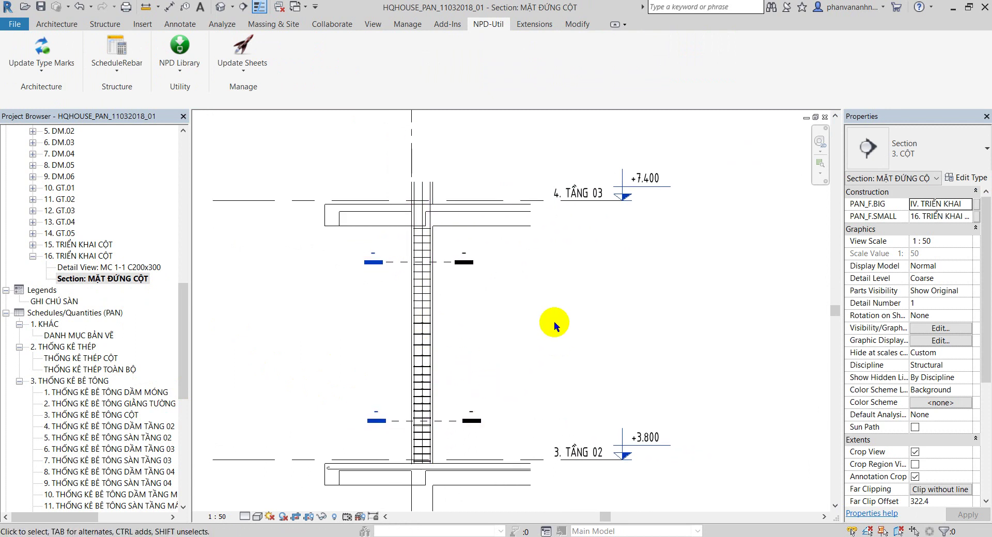
- Draw a new section across the column's mid-height and go to its Detail 0 view
left_click(244, 8)
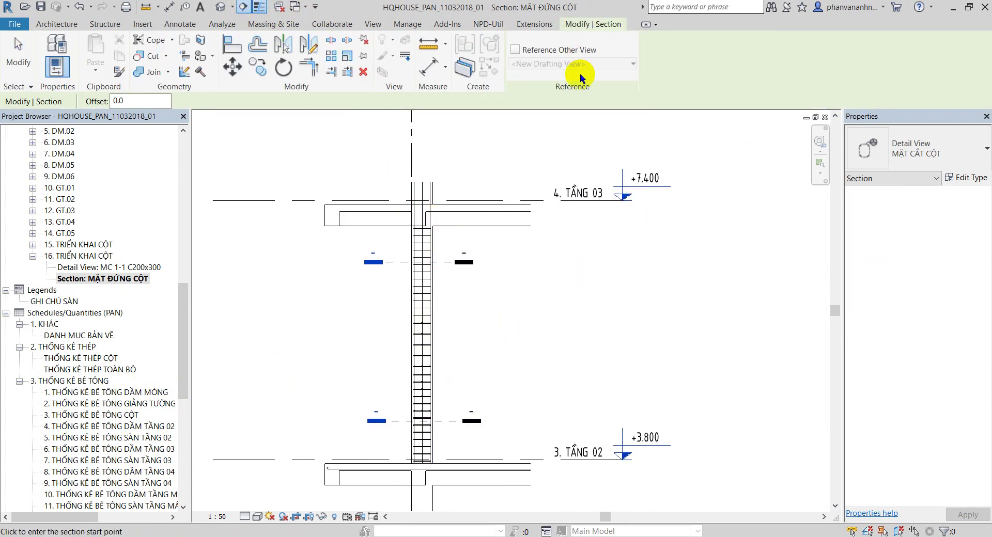
left_click(377, 339)
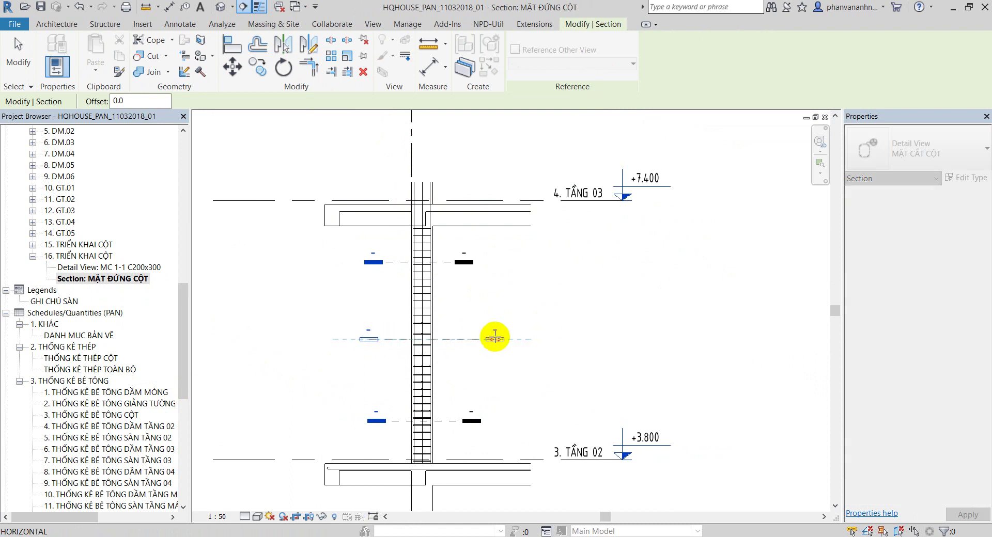
left_click(467, 339)
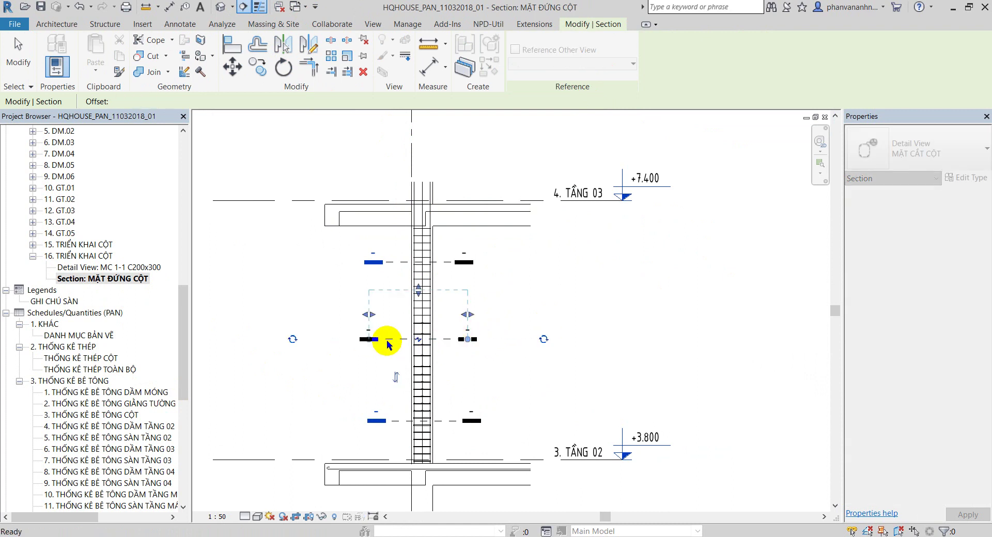
scroll(382, 340, "up", 1)
right_click(387, 337)
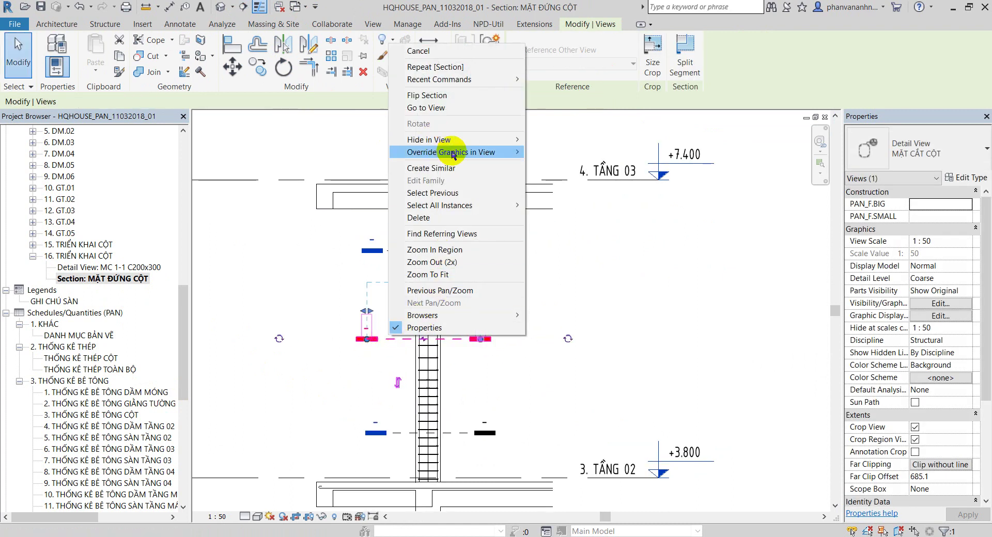
left_click(440, 107)
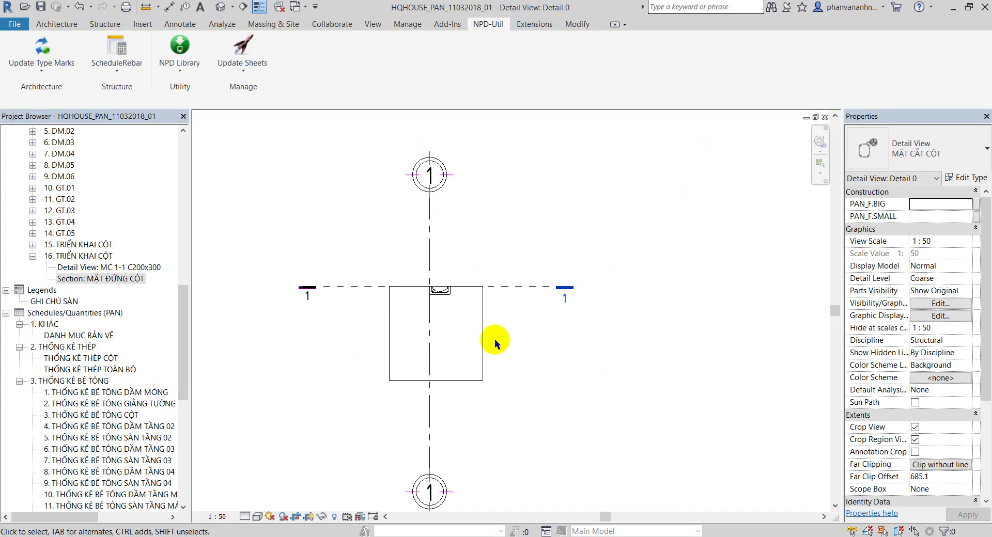
- Resize the crop around the column cross-section and set the view scale to 1:20
left_click(467, 286)
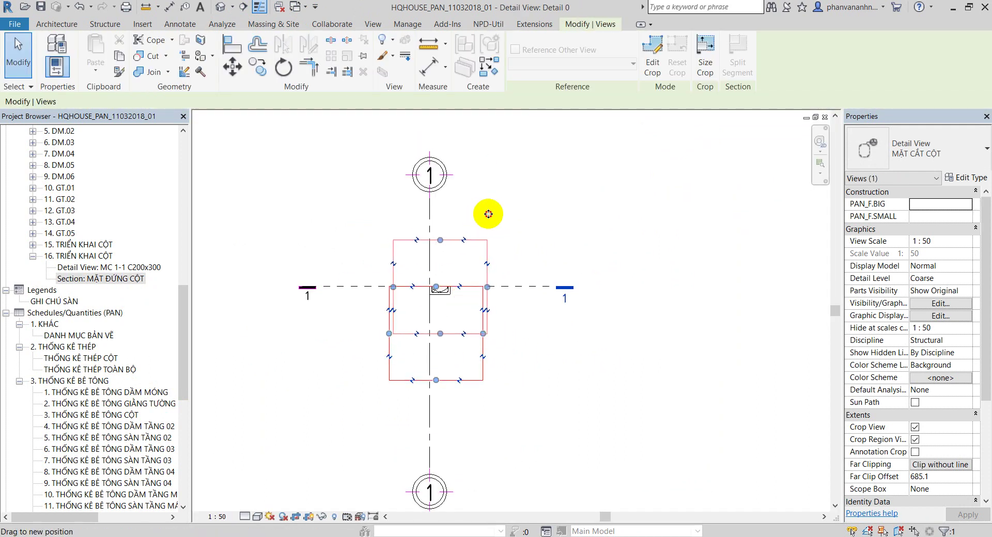
left_click_drag(476, 281, 486, 214)
left_click(216, 516)
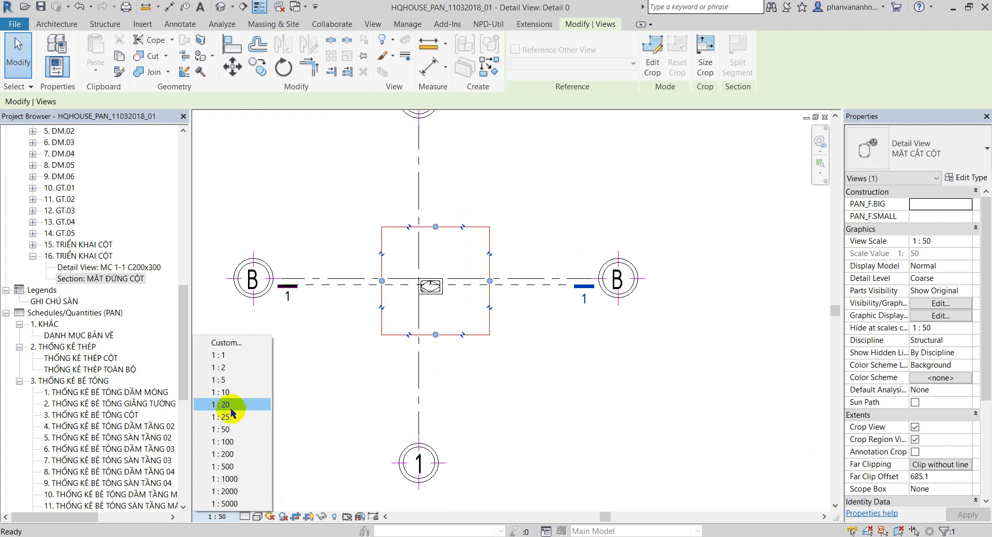
left_click(220, 404)
left_click(479, 413)
scroll(450, 362, "up", 2)
scroll(465, 382, "up", 2)
scroll(460, 372, "up", 2)
left_click(472, 338)
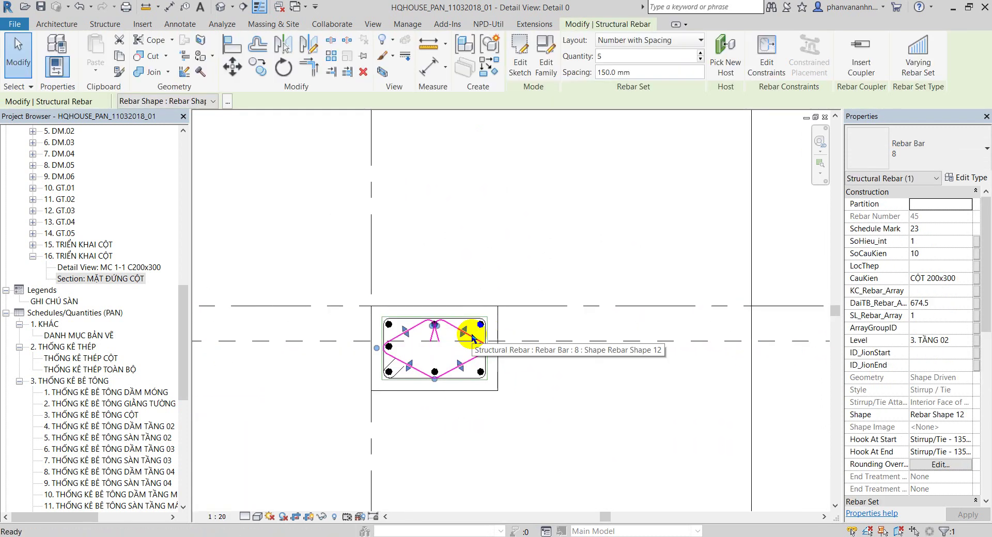
key("Escape")
- Draw a new horizontal section across the column elevation MẶT ĐỨNG CỘT
double_click(102, 279)
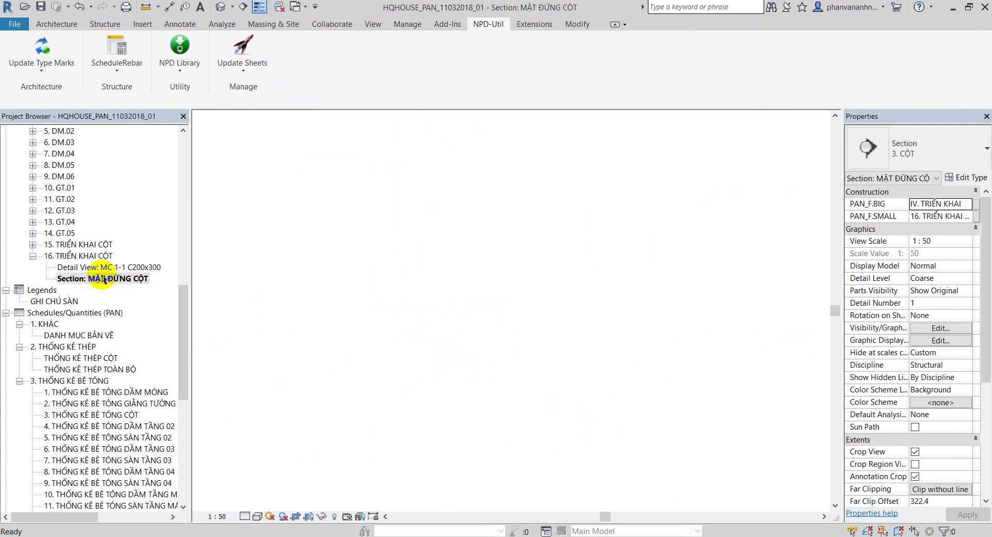
scroll(441, 407, "up", 2)
scroll(441, 410, "down", 2)
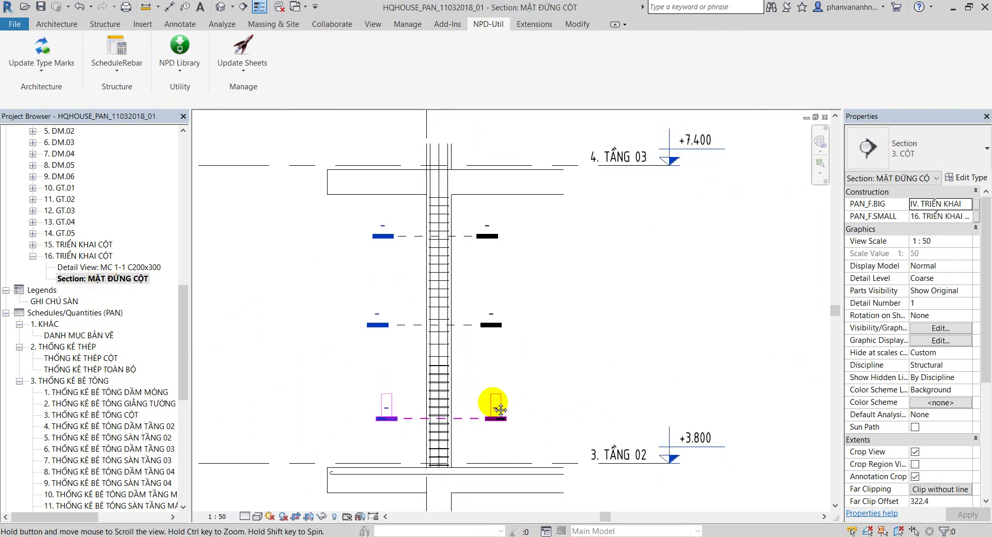
left_click(244, 7)
left_click(385, 376)
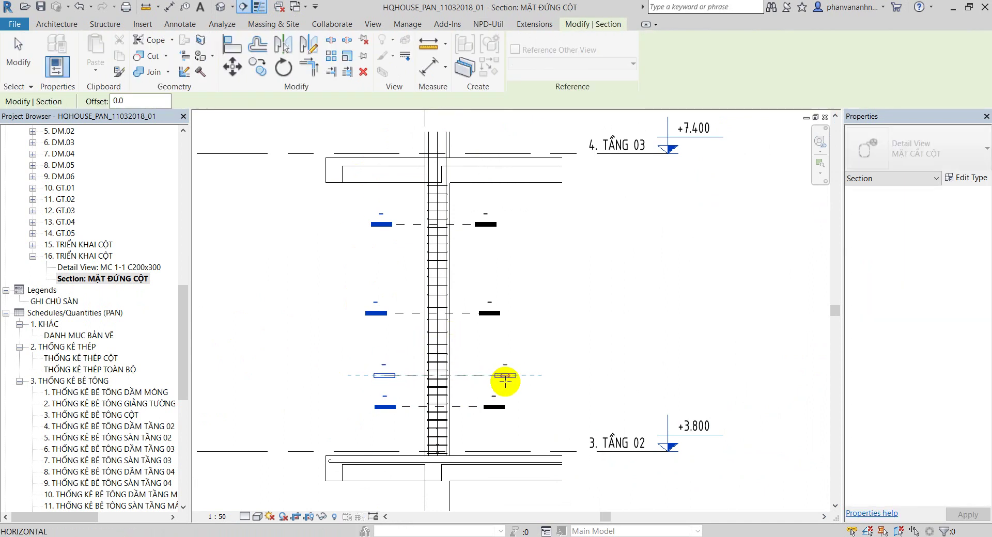
left_click(507, 376)
key("Escape")
- Open the new Detail 1 section view and inspect its crop and a column bar
right_click(471, 377)
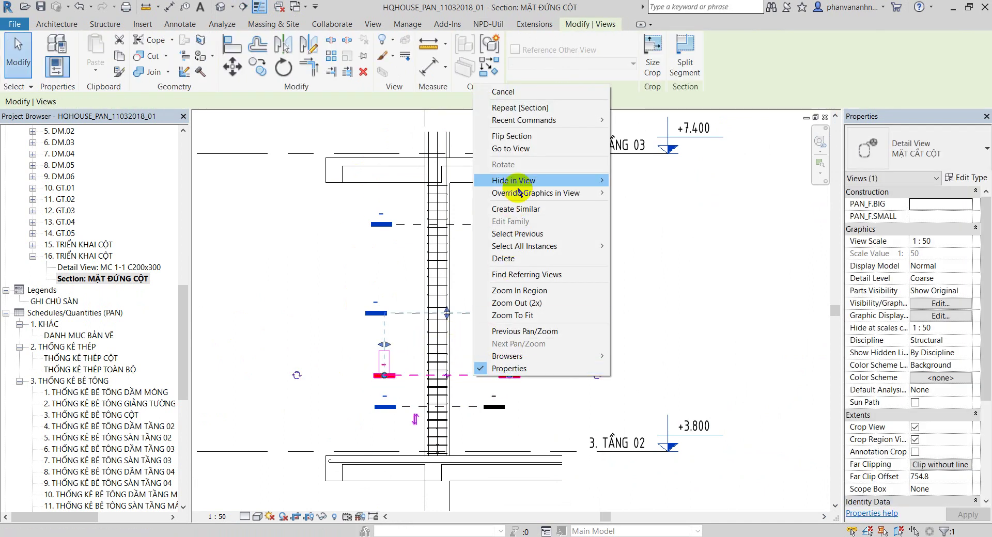
left_click(524, 149)
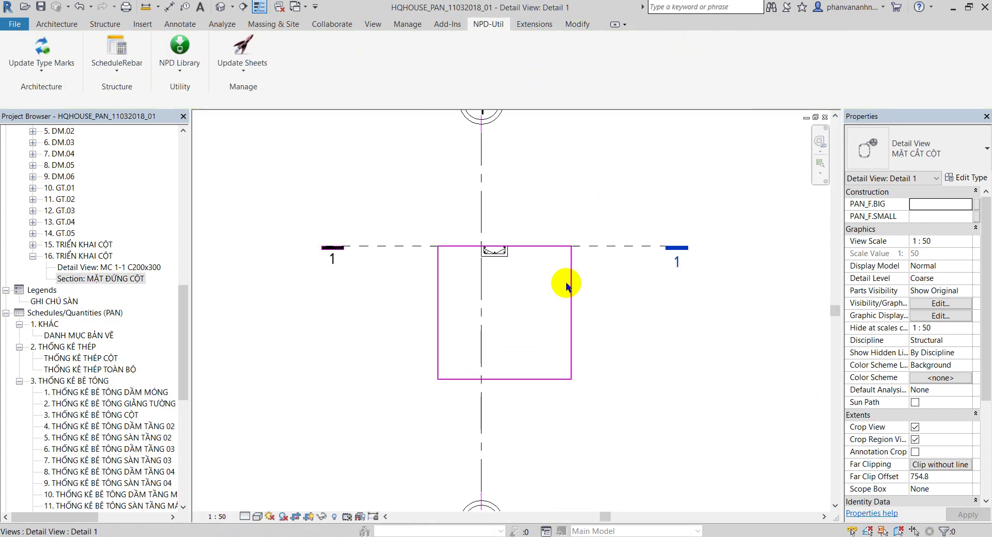
left_click(565, 282)
scroll(522, 212, "up", 2)
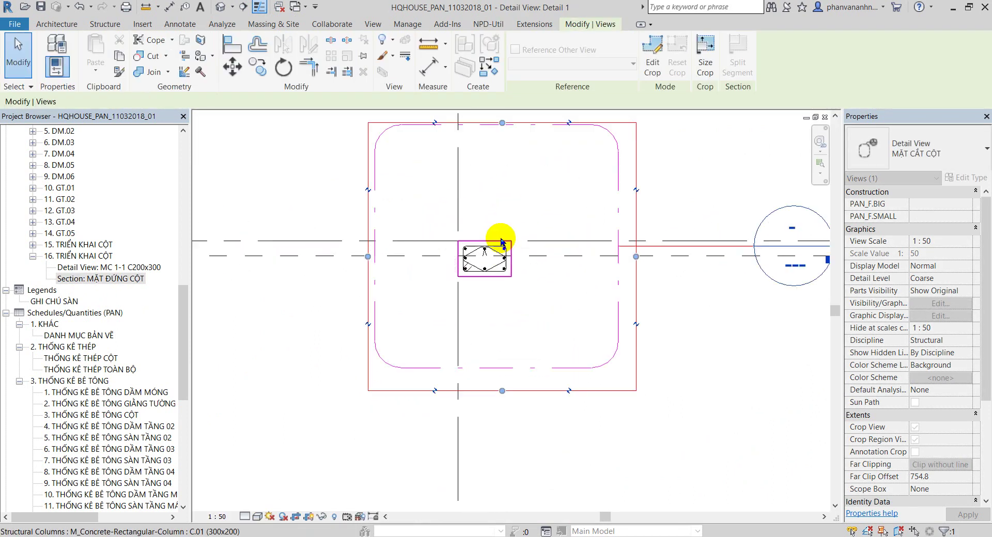
left_click(502, 243)
key("Escape")
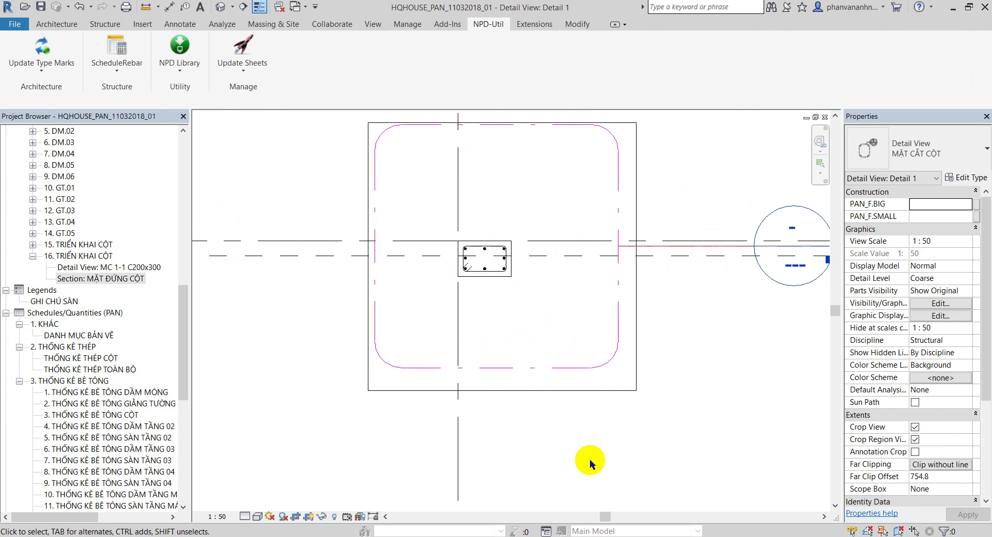
- Back in MẶT ĐỨNG CỘT, delete the Detail 1 marker and confirm the warning
double_click(113, 277)
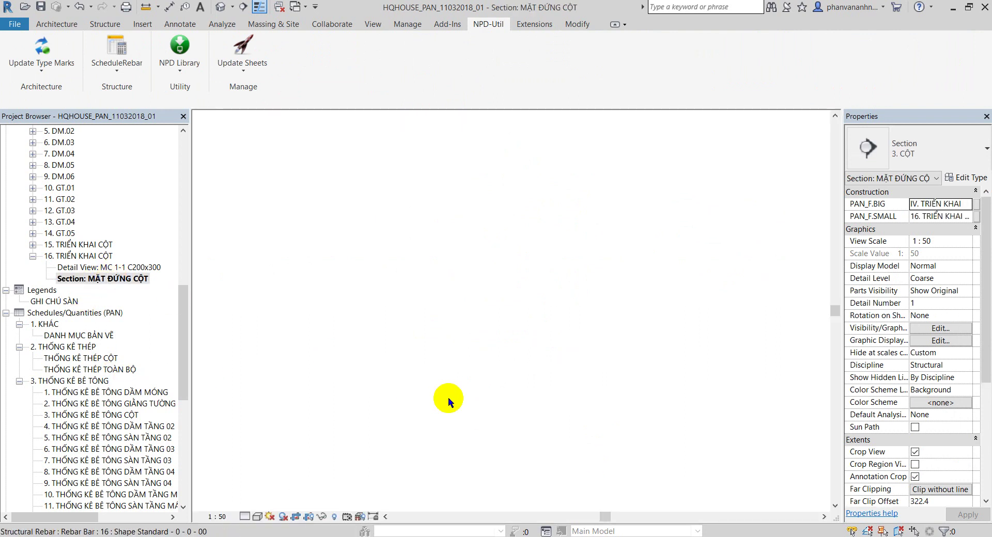
left_click(498, 354)
key("Delete")
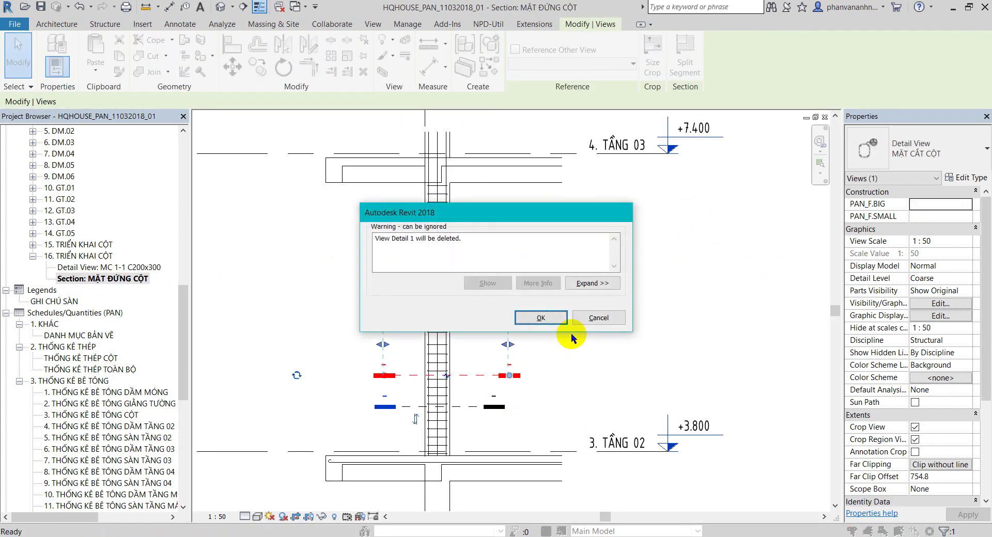
left_click(539, 316)
scroll(473, 335, "up", 2)
scroll(470, 333, "up", 1)
left_click(465, 329)
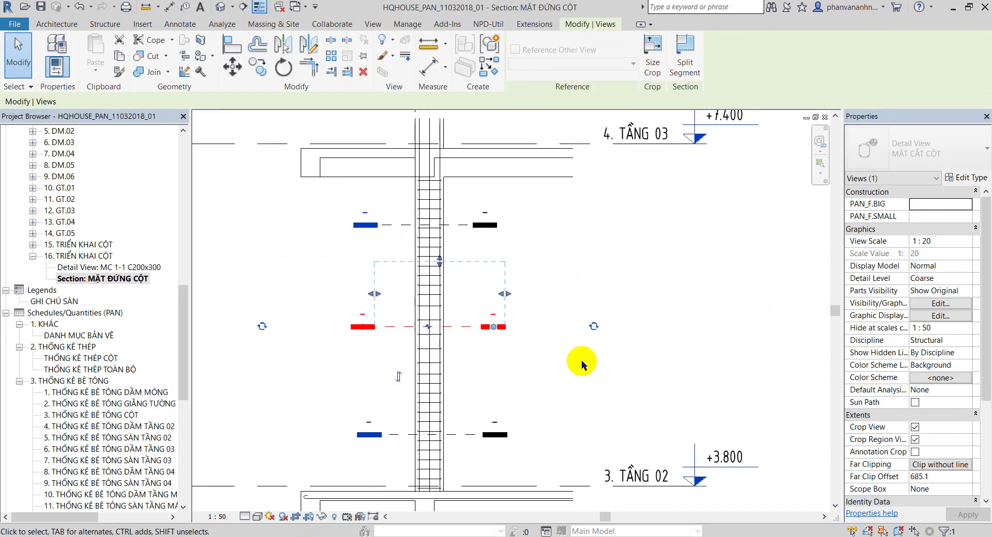
- Pull the remaining detail crop's top edge down and go to its view
left_click(589, 373)
left_click(465, 327)
right_click(462, 327)
key("Escape")
left_click_drag(440, 261, 503, 367)
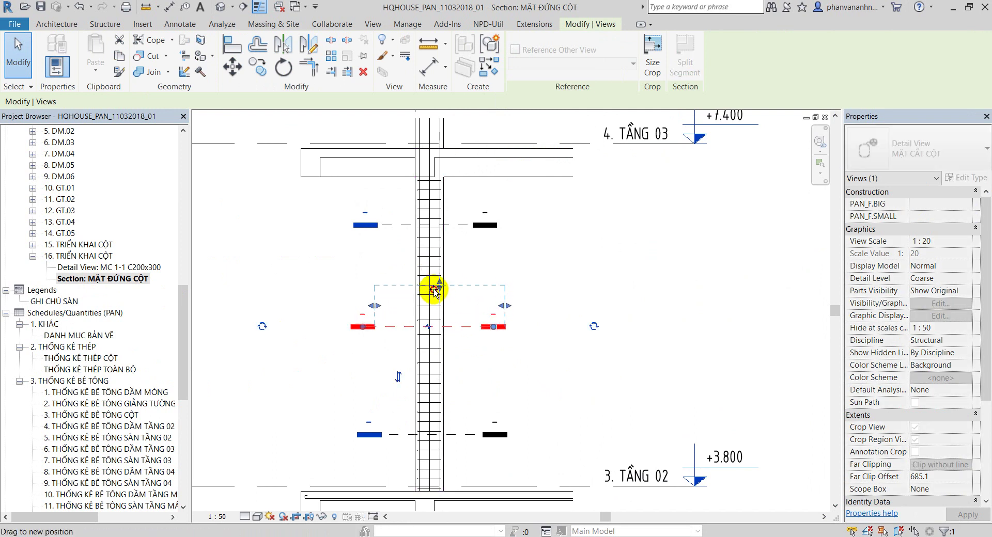
left_click(459, 330)
right_click(459, 330)
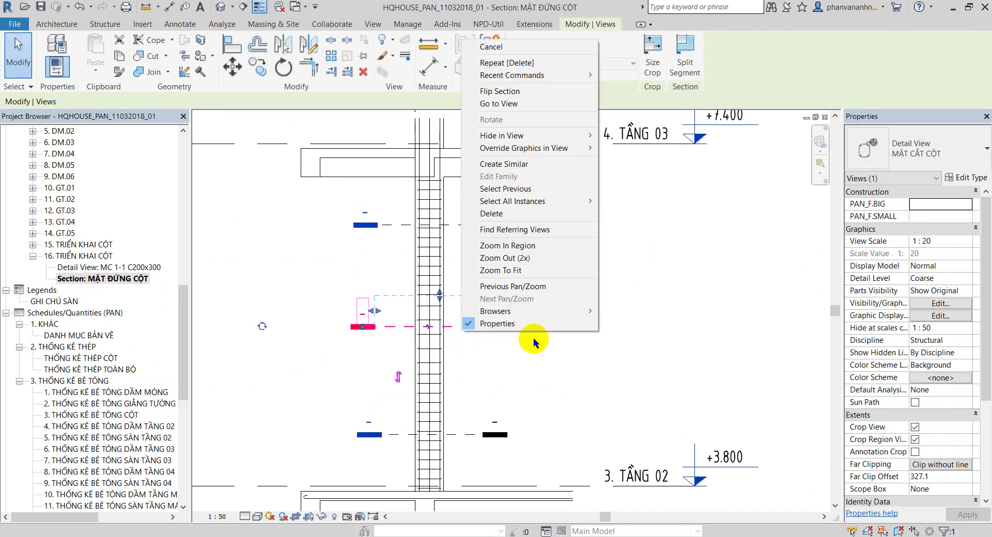
left_click(543, 103)
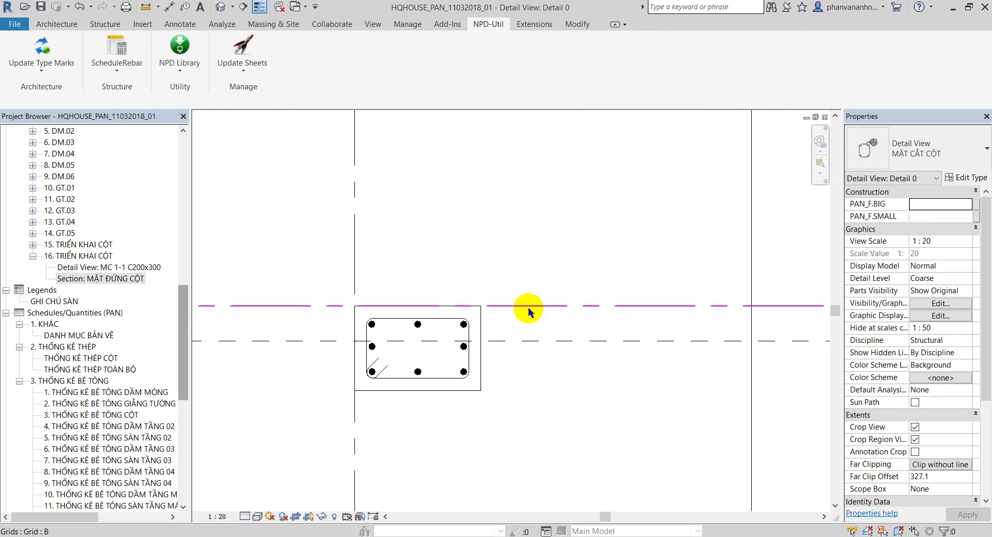
- Set PAN_F.BIG to IV and PAN_F.SMALL to 16. TRIỂN KHAI CỘT, then apply
left_click(973, 206)
left_click(947, 240)
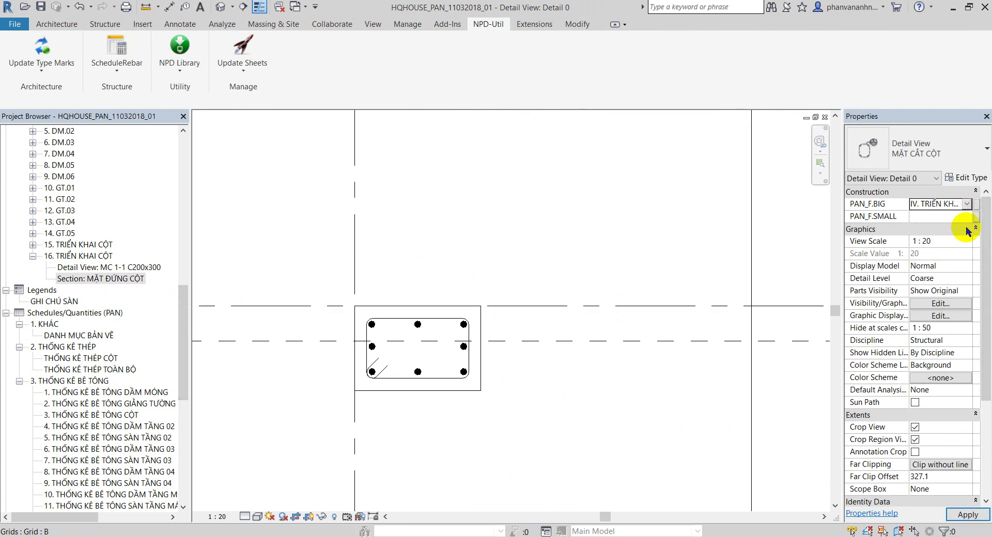
left_click(967, 217)
left_click_drag(969, 246, 966, 279)
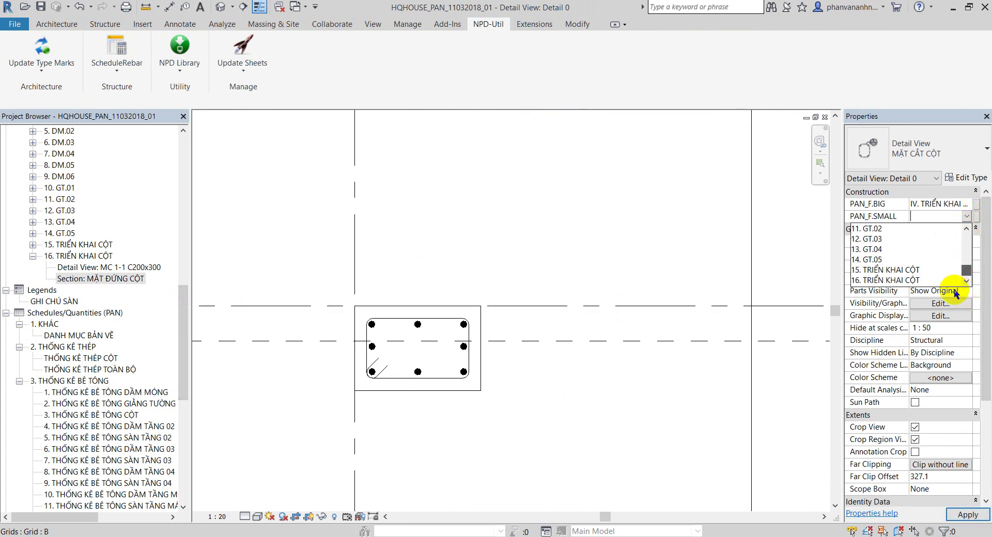
left_click(925, 280)
left_click(965, 522)
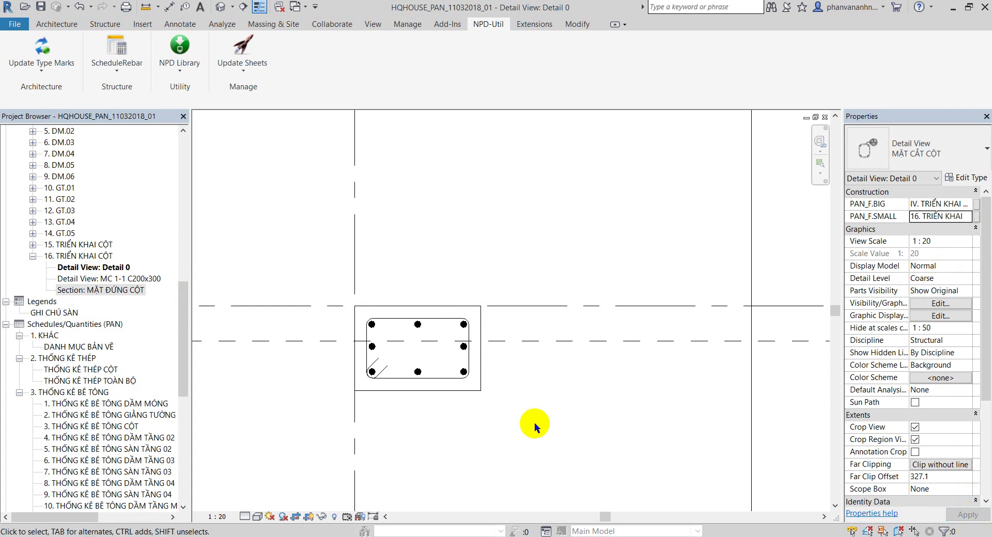
- Rename view Detail 0 to MC 2-2 C200x300 in the Project Browser
left_click(105, 268)
type("MC 2-2 C200x300")
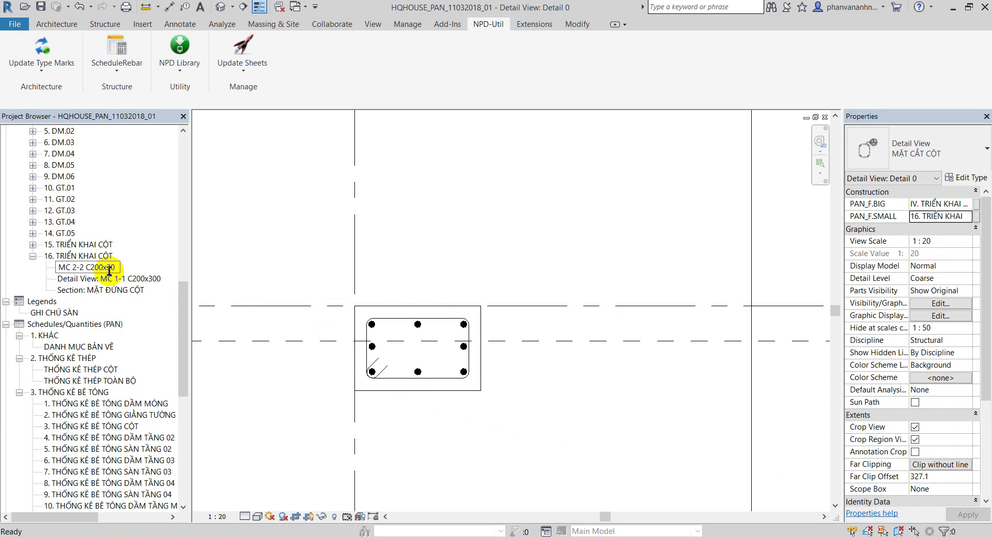
left_click(500, 221)
middle_click_drag(434, 298, 531, 420)
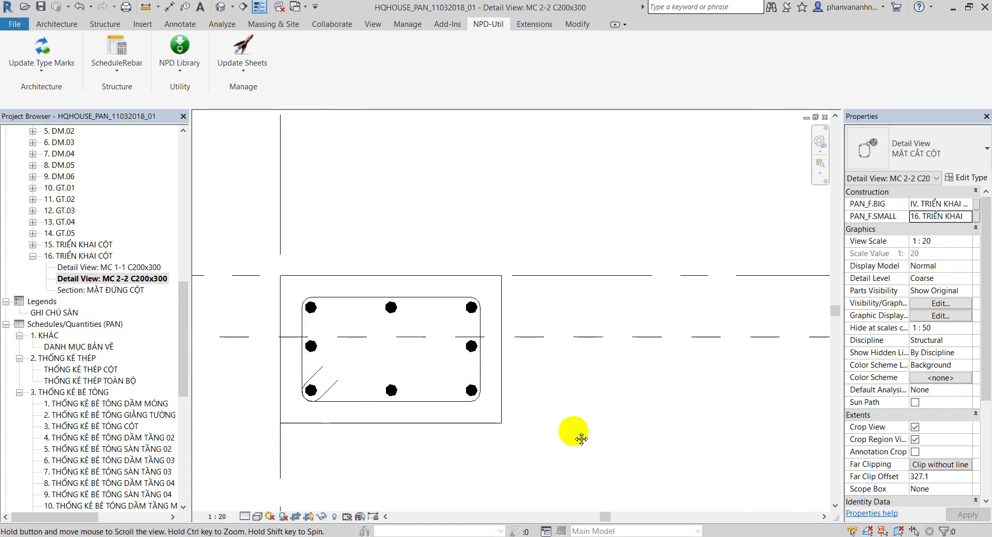
scroll(576, 437, "up", 2)
- Open section MC 1-1 and box-select the column with its tag and lines
left_click(141, 269)
double_click(141, 269)
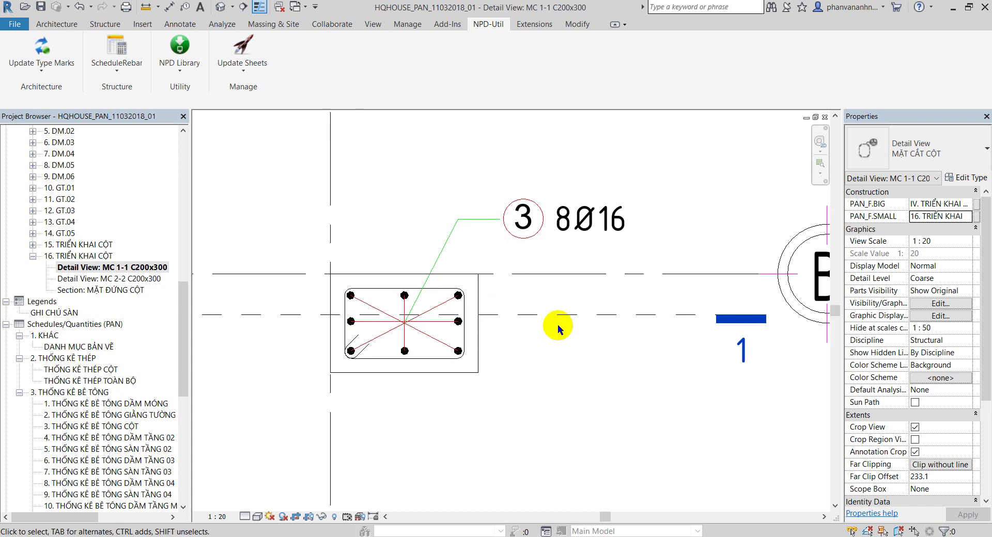
scroll(380, 331, "down", 1)
scroll(335, 297, "down", 1)
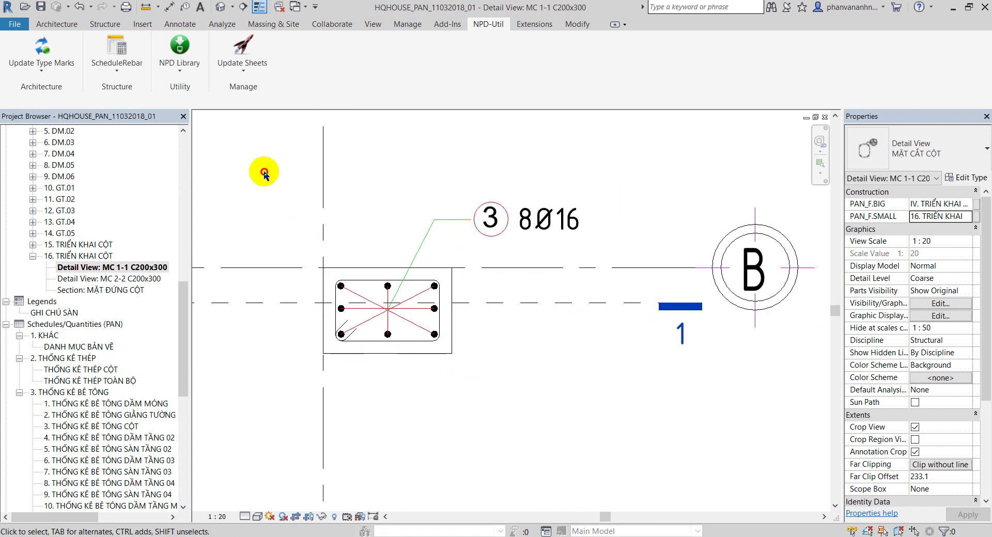
left_click_drag(258, 171, 610, 391)
- Filter out Structural Columns and Structural Rebar, keeping only the 7 tag and line items
key("f")
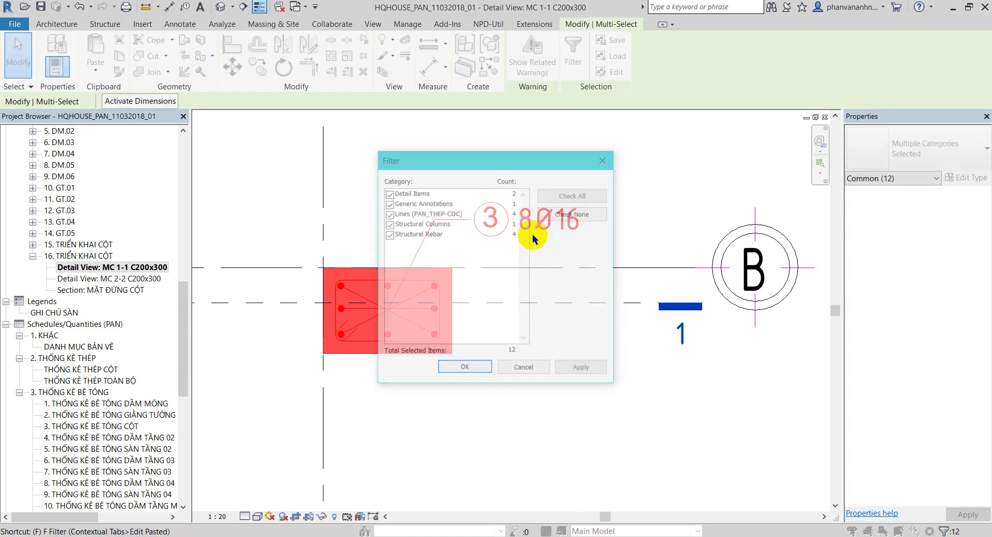
left_click(388, 224)
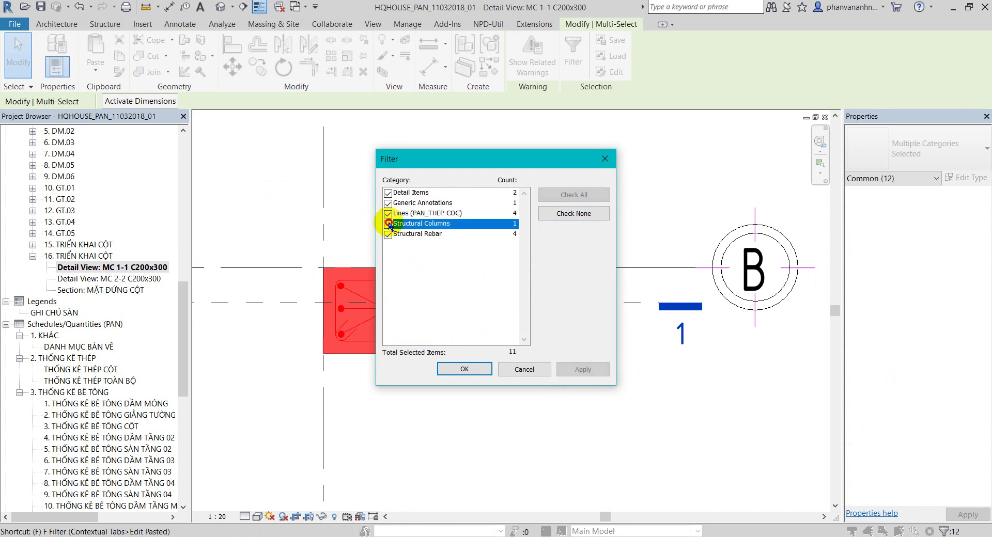
left_click(388, 235)
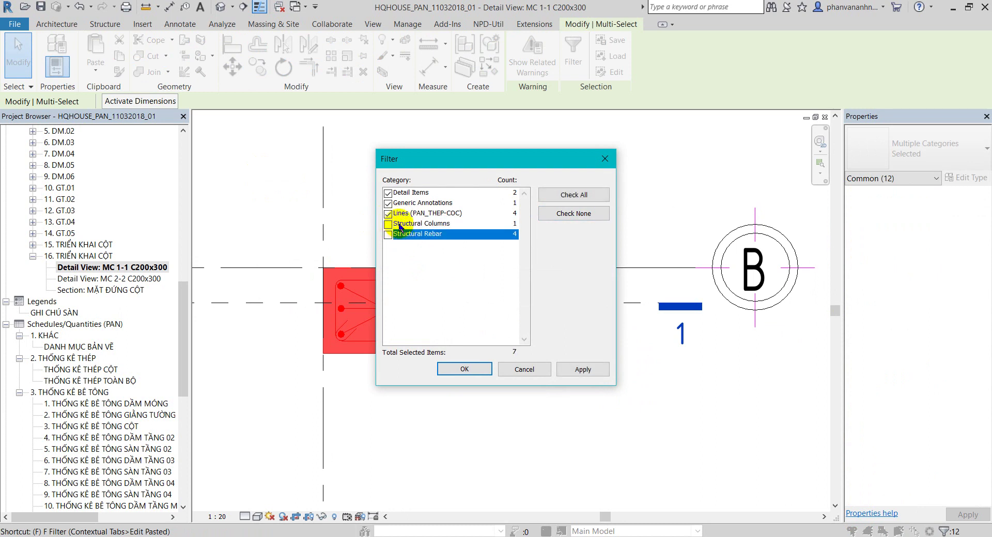
left_click(465, 368)
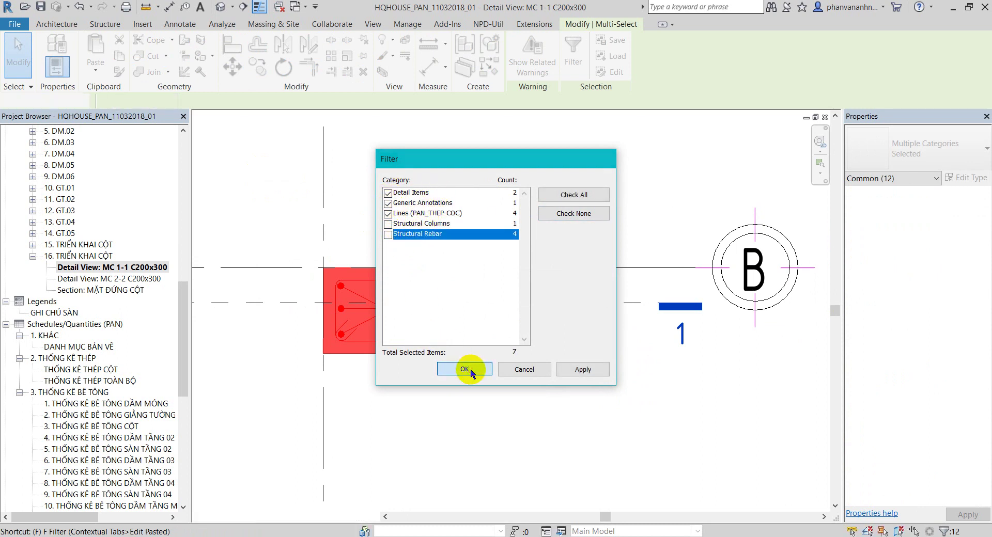
- Copy the tag and lines from MC 1-1 and paste them aligned to same place in MC 2-2
double_click(144, 280)
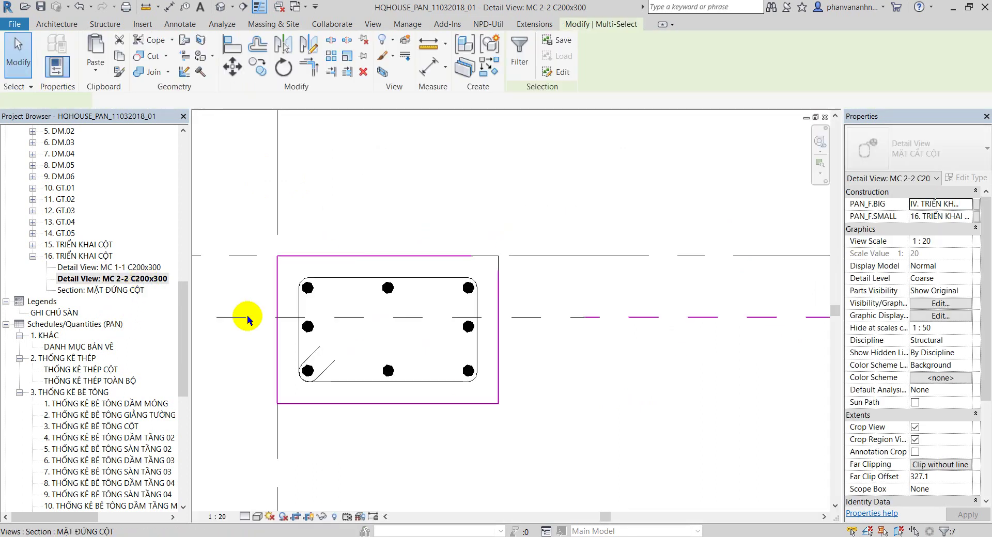
double_click(110, 267)
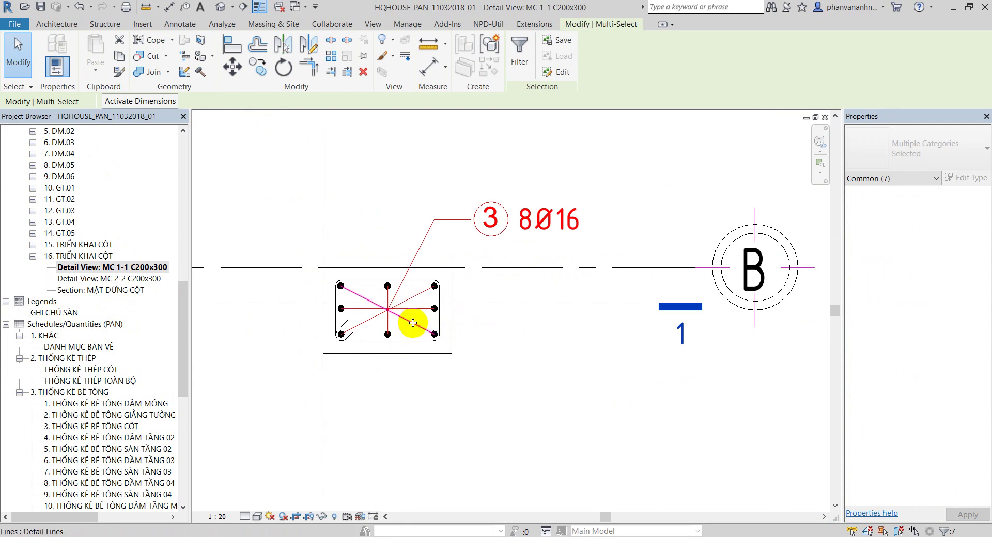
left_click(118, 56)
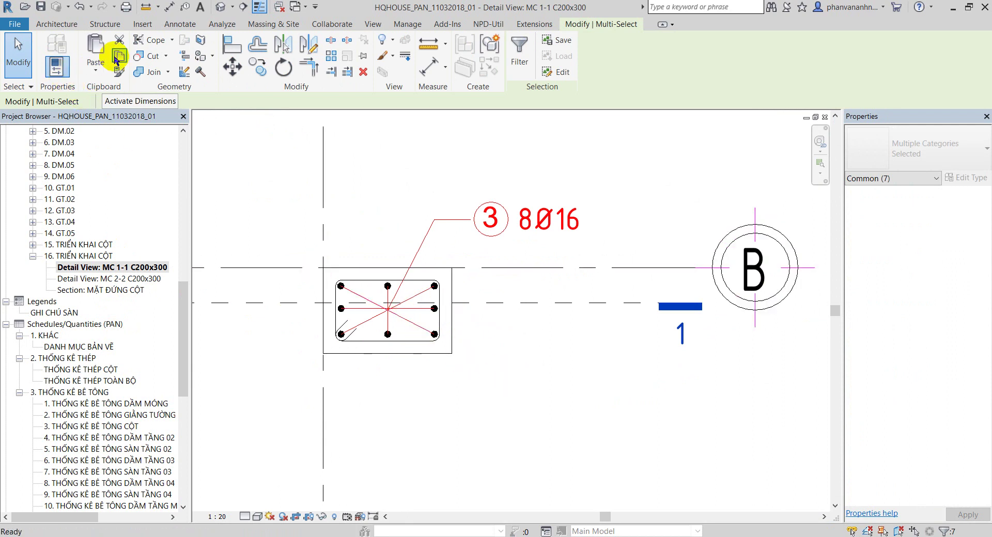
double_click(124, 282)
left_click(96, 66)
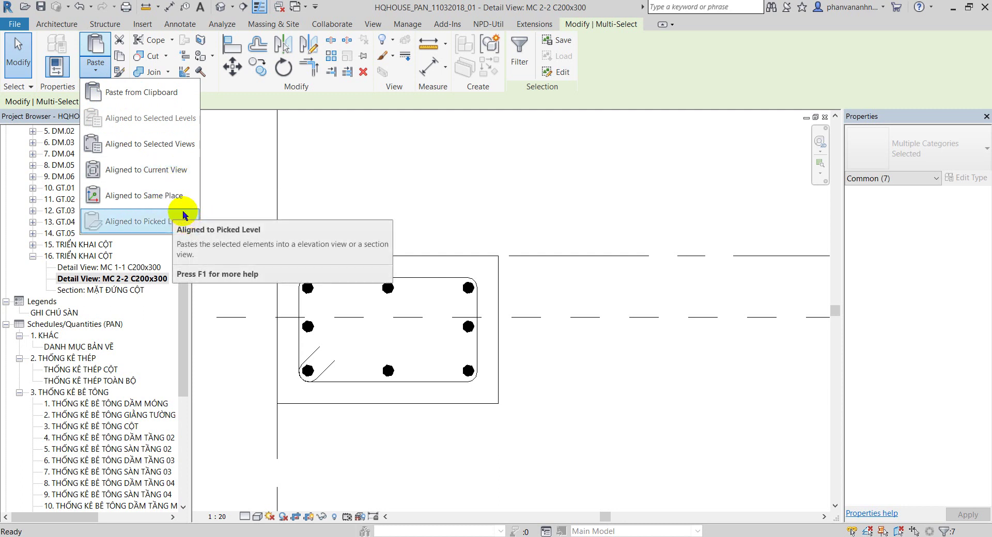
left_click(134, 196)
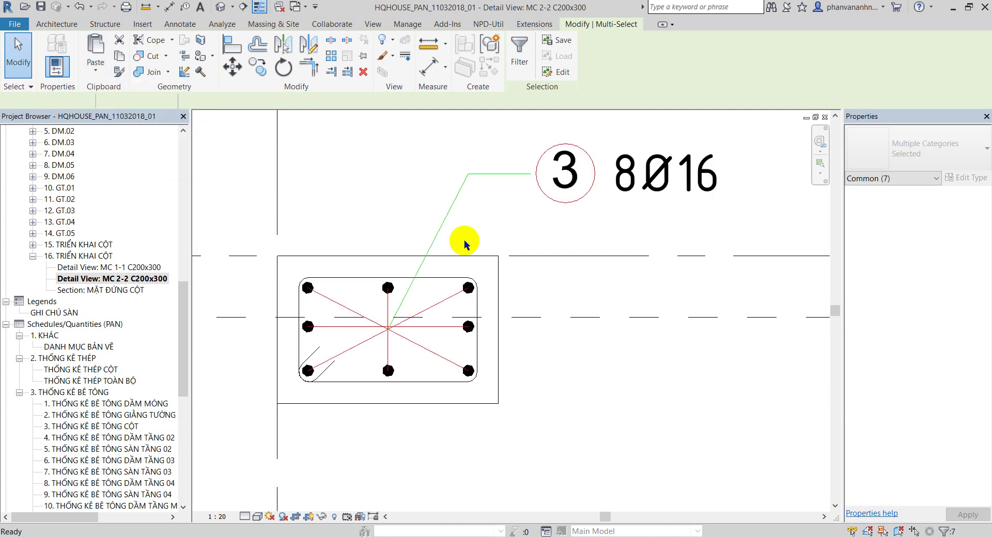
left_click(579, 409)
- Compare MC 2-2 with MC 1-1 and check the pasted 3 8Ø16 tag
scroll(445, 408, "down", 2)
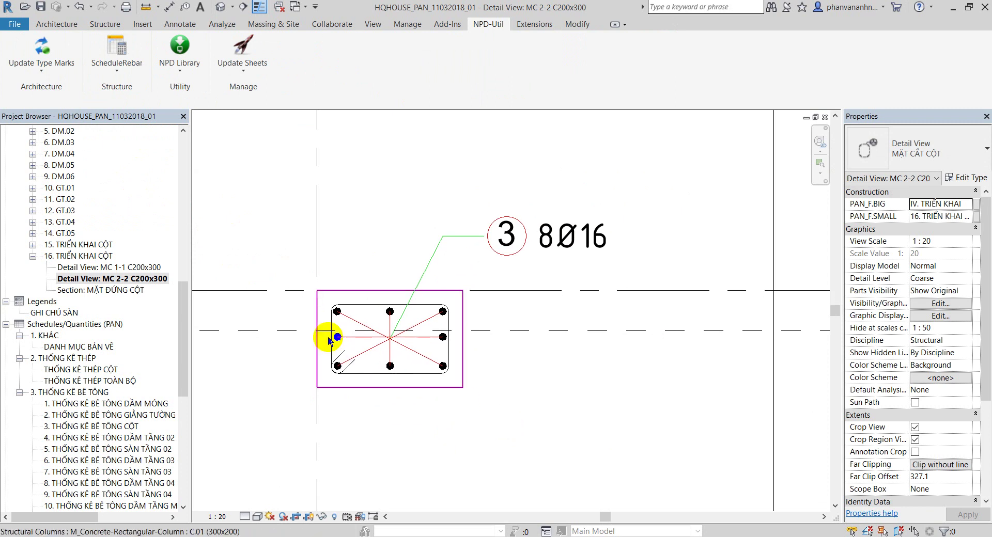
scroll(382, 333, "up", 1)
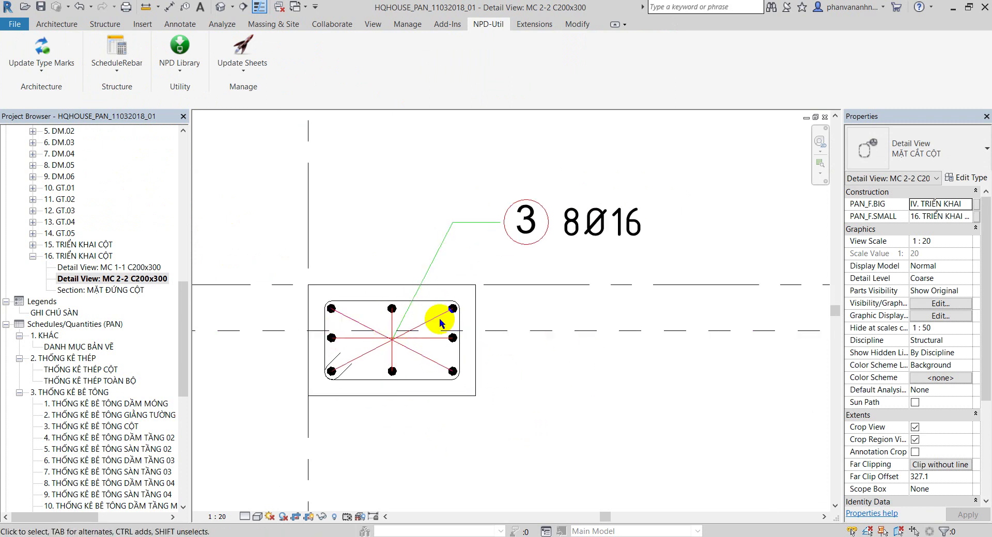
double_click(129, 266)
double_click(123, 280)
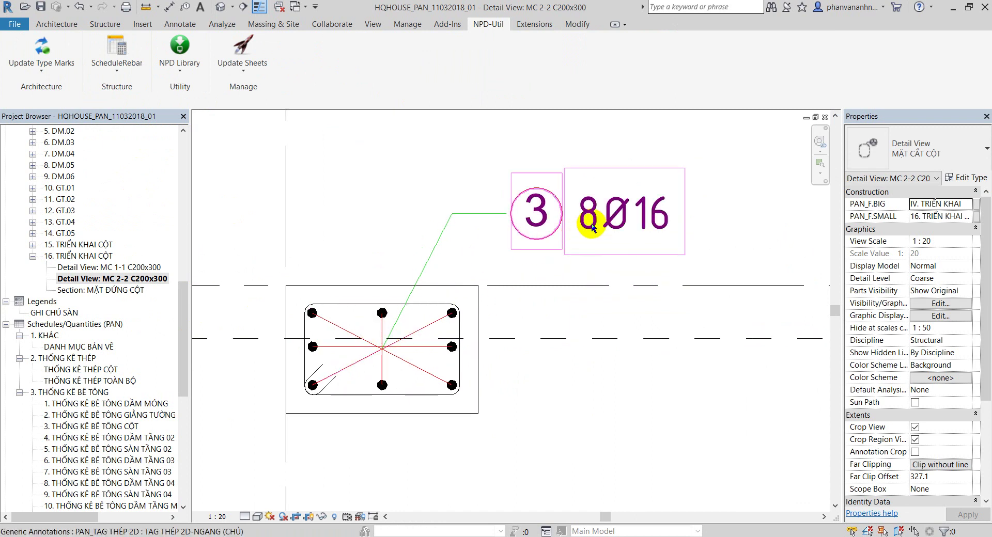
left_click(550, 220)
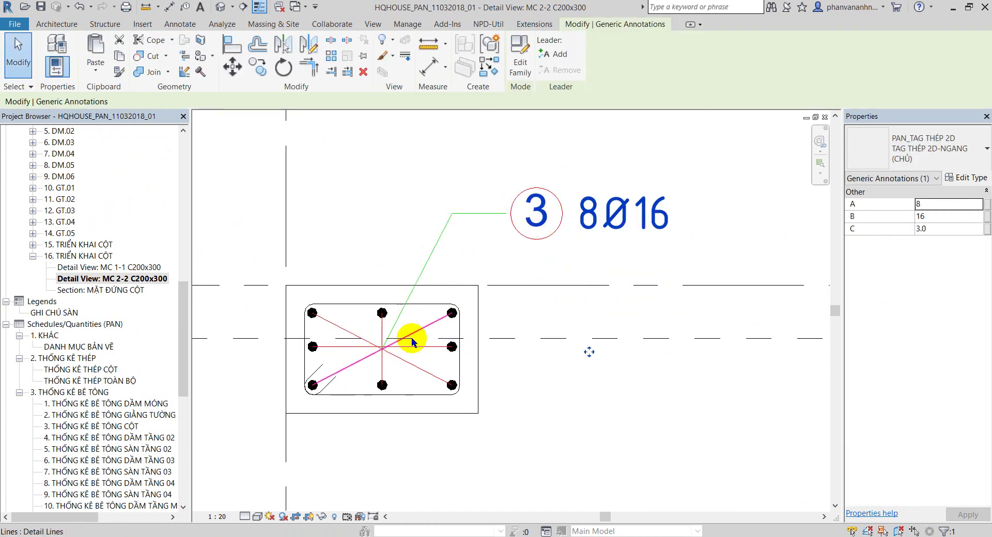
left_click(501, 394)
left_click(536, 213)
left_click(562, 466)
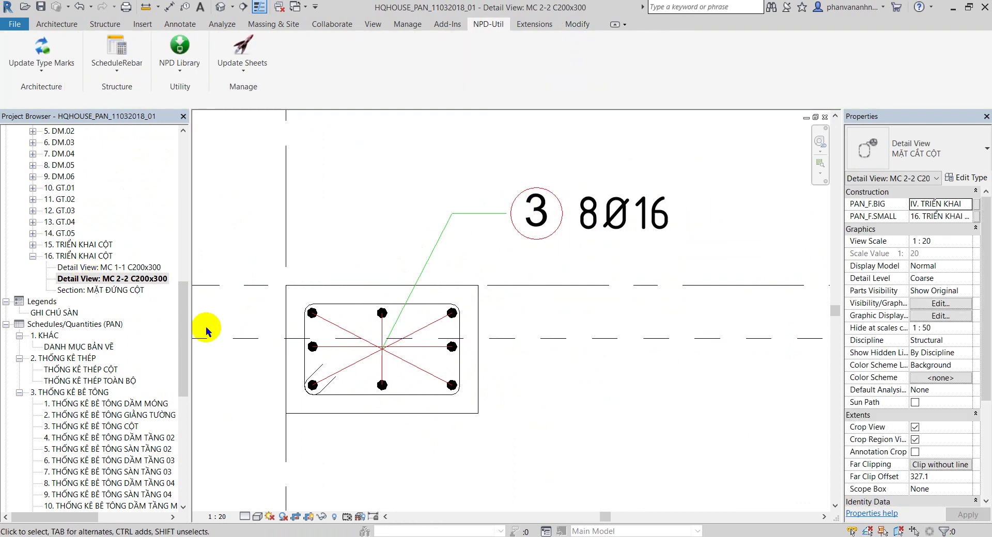
- Open sheet KC-22 and shift the column elevation viewport up and right
left_click_drag(184, 310, 171, 426)
double_click(89, 472)
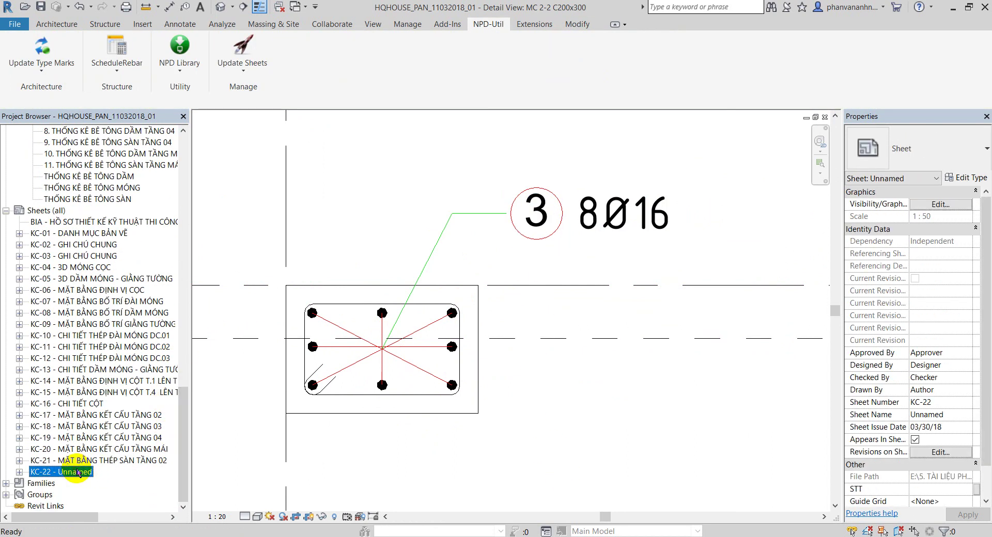
scroll(184, 405, "up", 4)
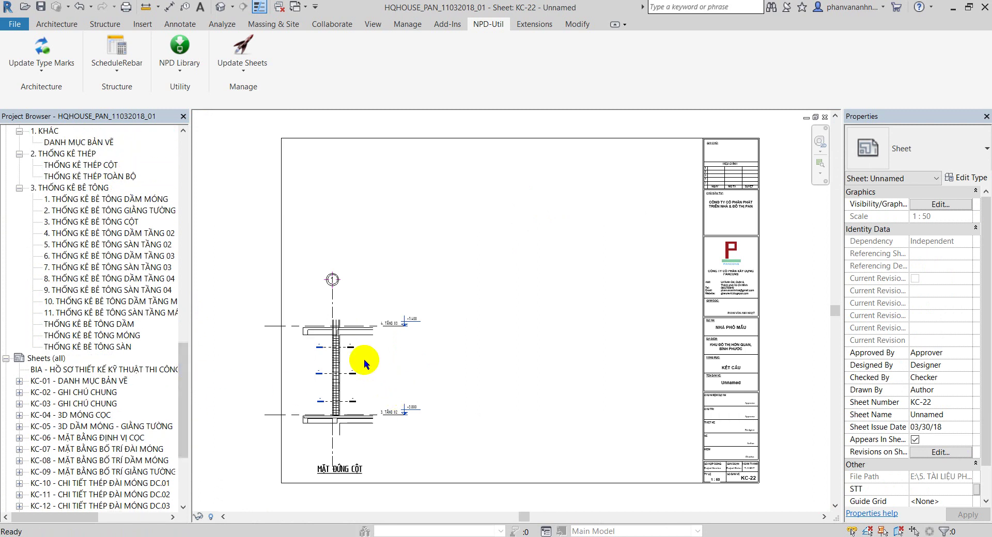
mouse_move(343, 364)
left_mouse_down()
mouse_move(386, 273)
mouse_move(366, 261)
left_mouse_up()
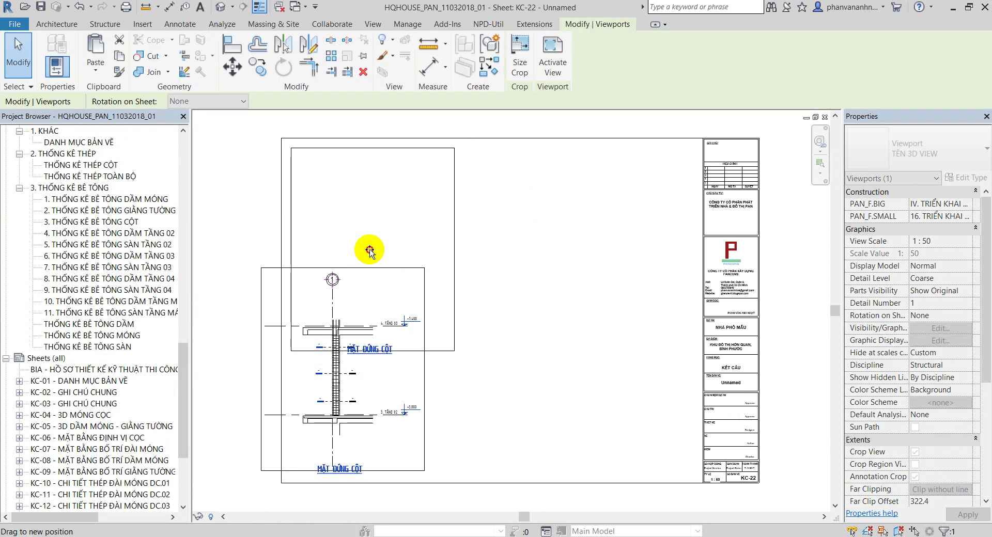
left_click(516, 314)
- Remove the old column elevation viewport from sheet KC-22
scroll(479, 354, "down", 1)
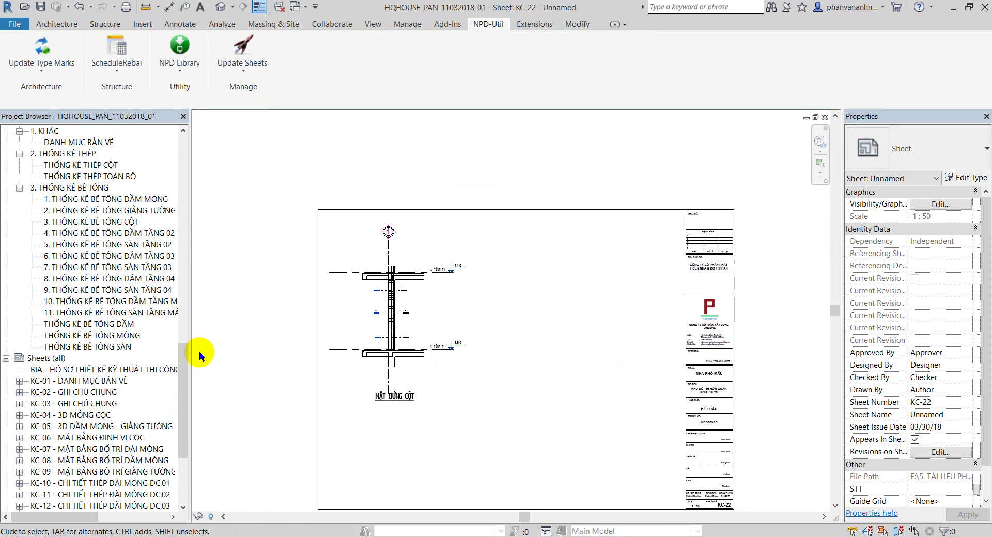
left_click_drag(182, 387, 197, 294)
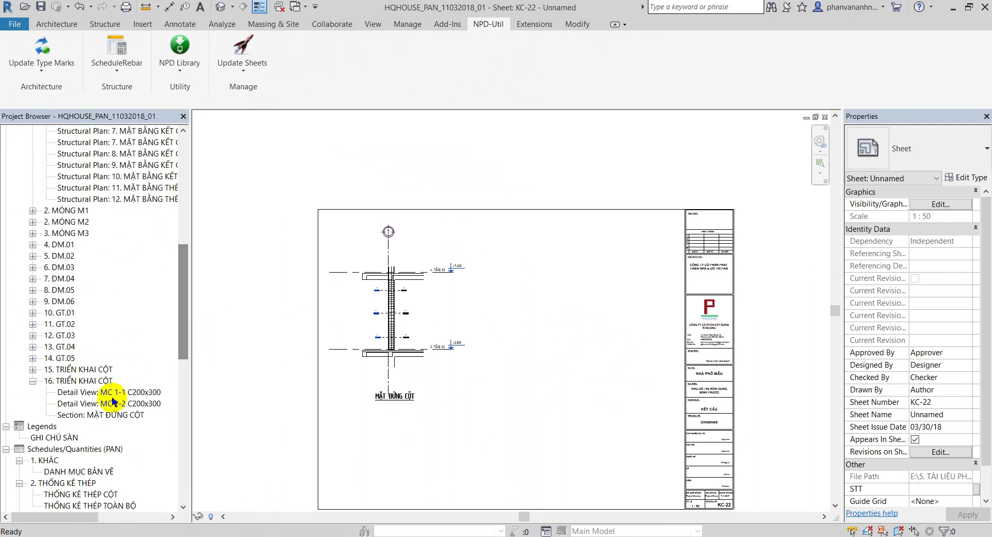
left_click(117, 393)
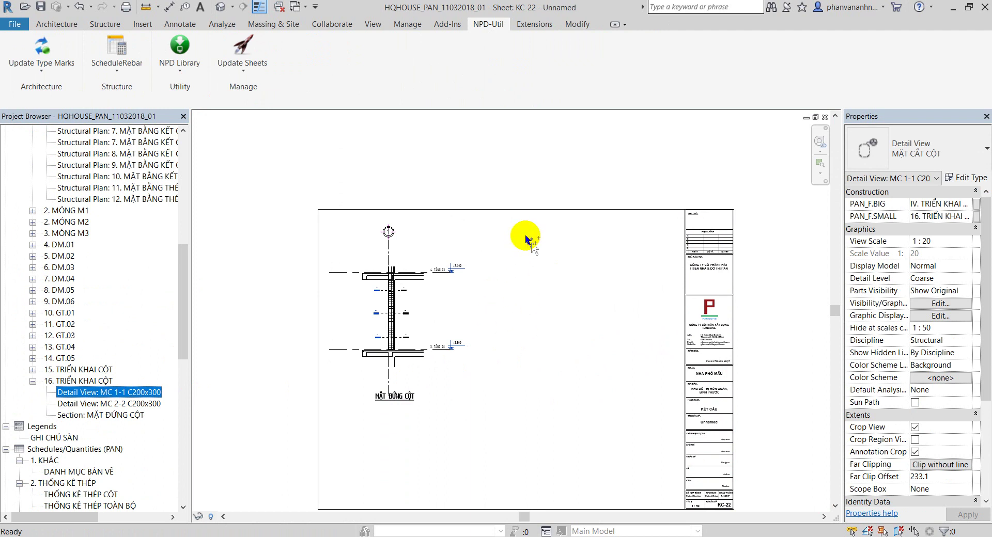
left_click_drag(525, 234, 534, 272)
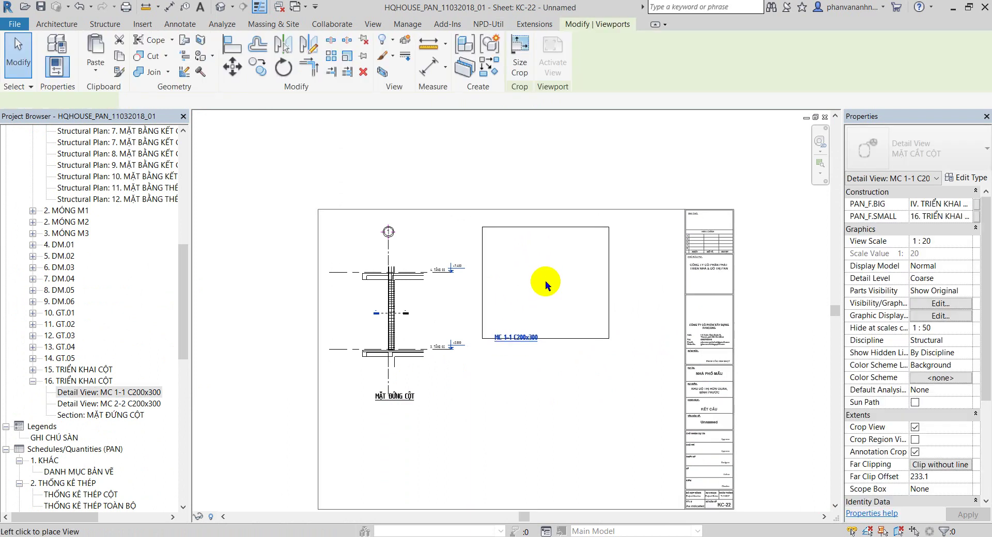
key("Escape")
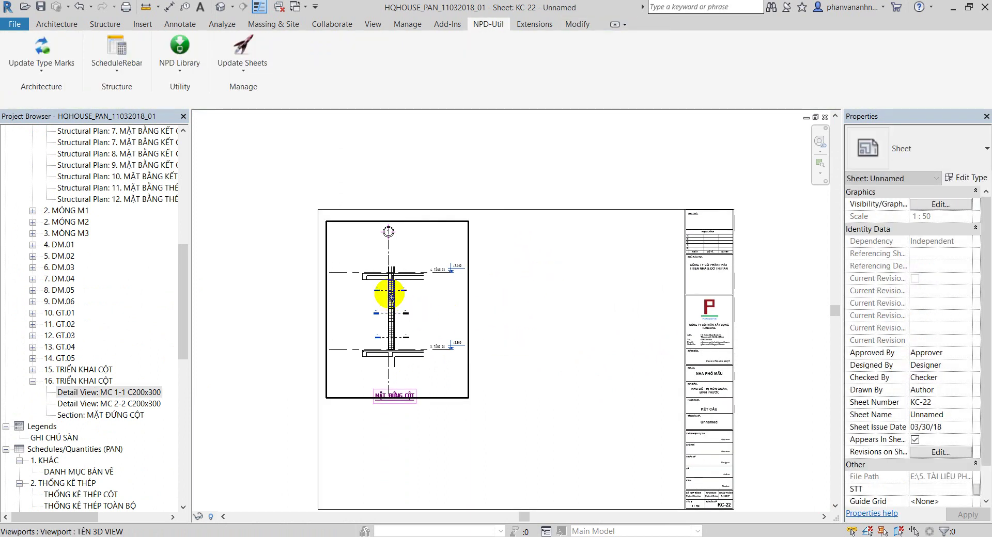
left_click(391, 296)
key("Delete")
- Place MC 1-1 at the sheet's upper left and MC 2-2 to its right
left_click(111, 392)
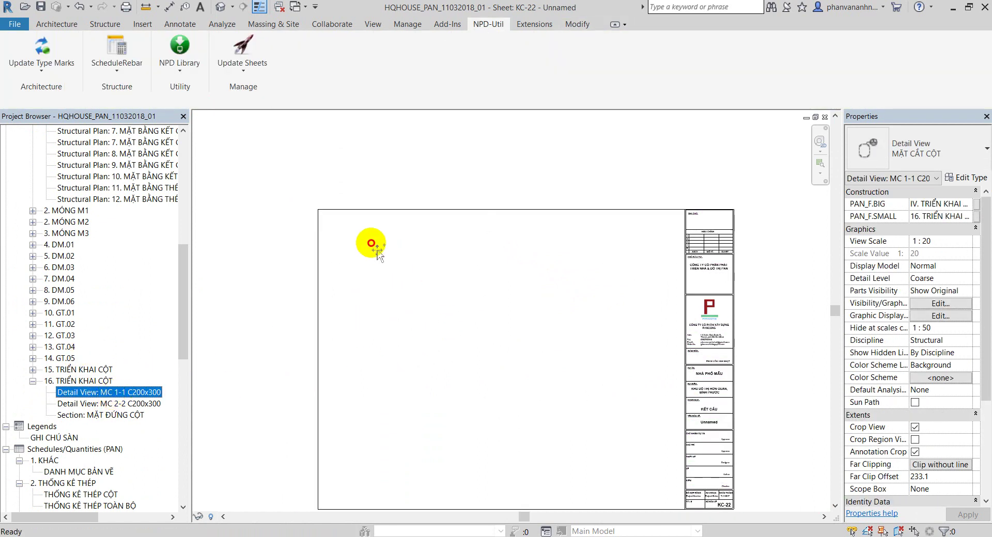
left_click_drag(111, 397, 381, 267)
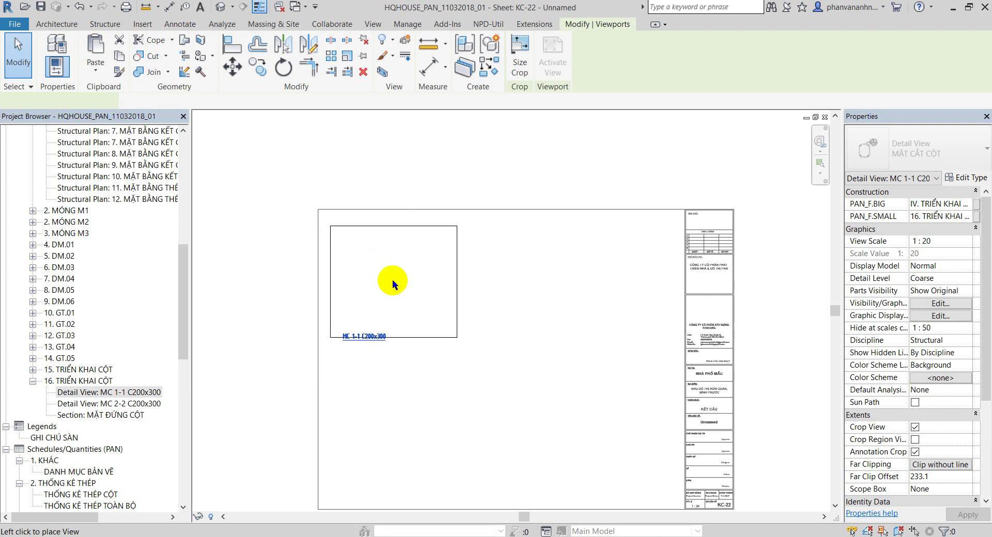
left_click(394, 287)
mouse_move(111, 404)
left_mouse_down()
mouse_move(488, 335)
mouse_move(543, 276)
left_mouse_up()
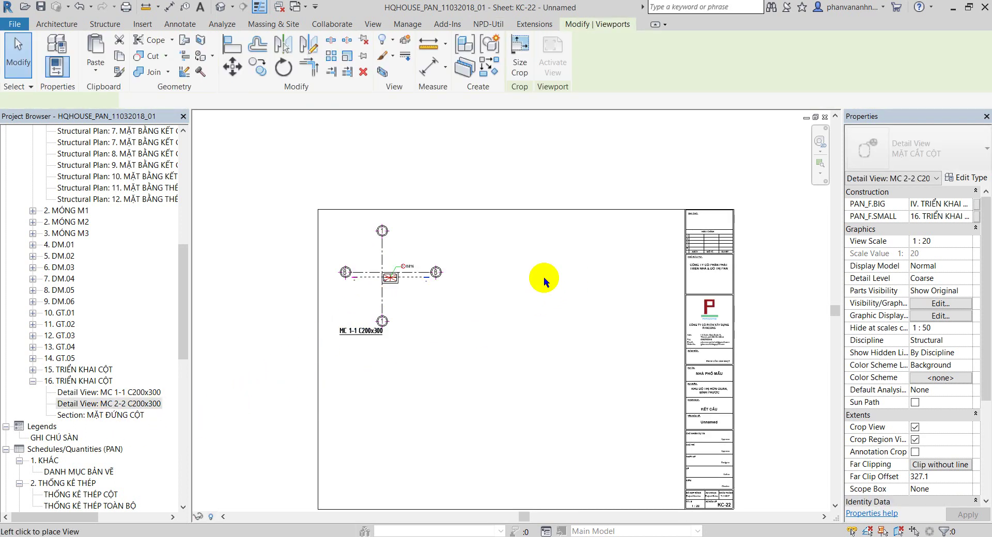
left_click(573, 281)
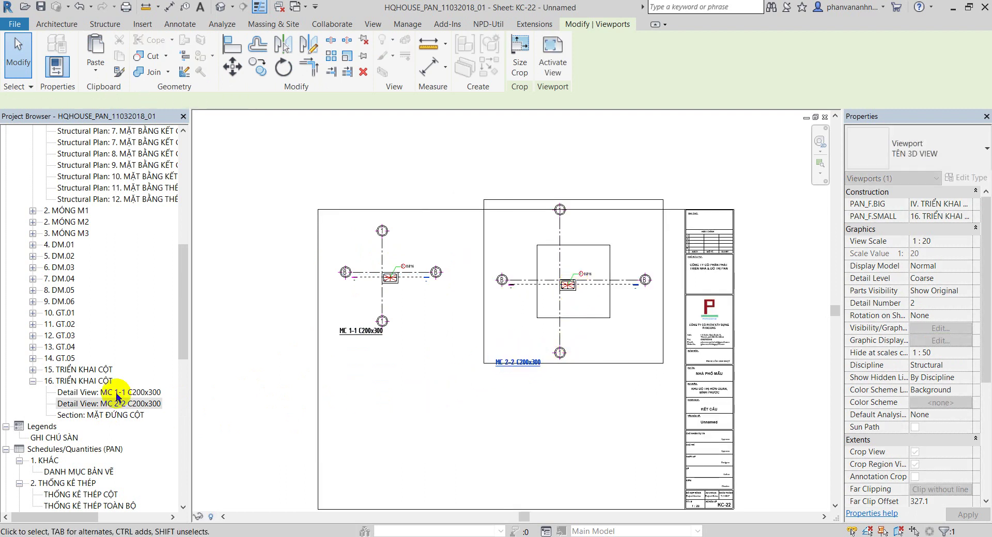
- Place the MẶT ĐỨNG CỘT elevation below MC 1-1, then open the MC 2-2 view
left_click(97, 416)
left_click_drag(96, 421, 405, 452)
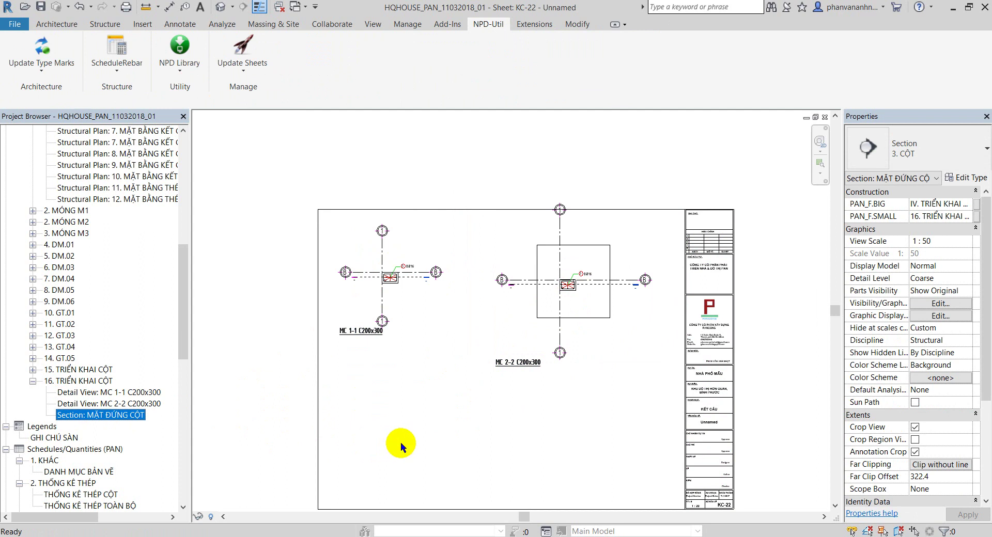
left_click(399, 444)
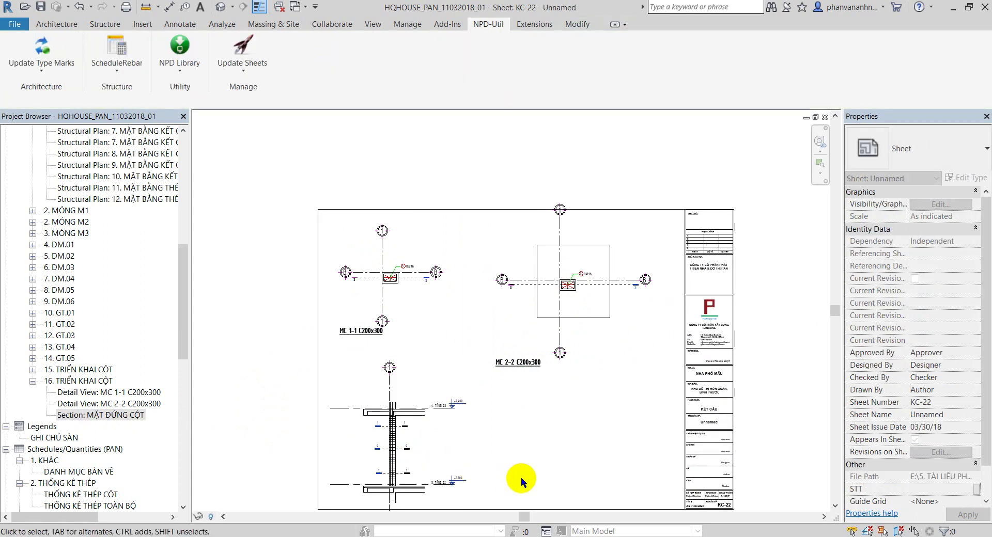
scroll(507, 386, "up", 2)
scroll(498, 340, "down", 3)
scroll(495, 421, "down", 1)
scroll(531, 333, "up", 1)
scroll(410, 459, "up", 1)
scroll(421, 387, "up", 1)
scroll(369, 383, "up", 2)
scroll(369, 383, "up", 1)
scroll(376, 389, "down", 1)
scroll(392, 353, "down", 1)
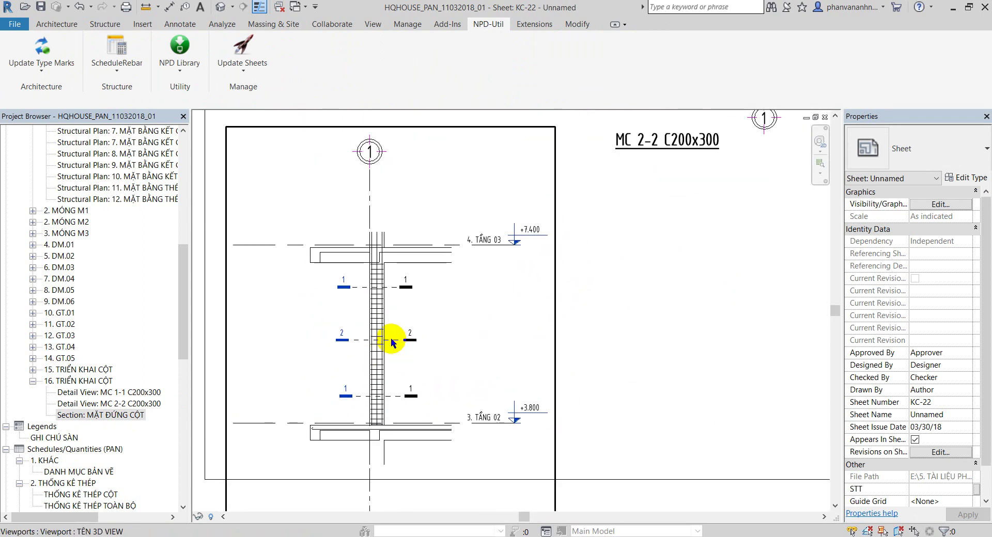
scroll(390, 338, "down", 2)
scroll(365, 402, "down", 1)
scroll(350, 376, "up", 2)
scroll(355, 385, "up", 1)
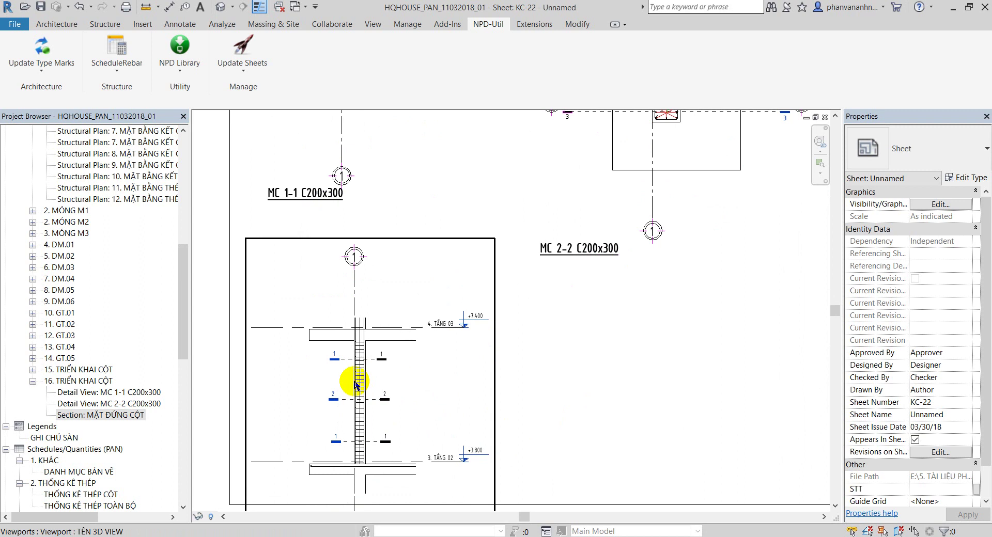
double_click(139, 404)
- Review MC 2-2's Visibility/Graphics settings via VG and close without changes
scroll(378, 281, "up", 1)
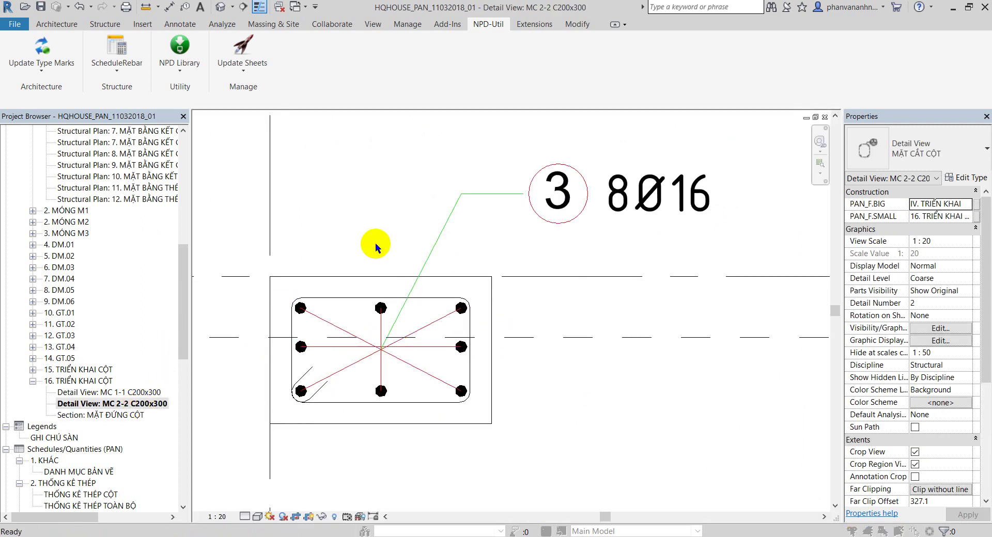
key("v")
key("g")
scroll(578, 233, "down", 1)
scroll(570, 267, "down", 2)
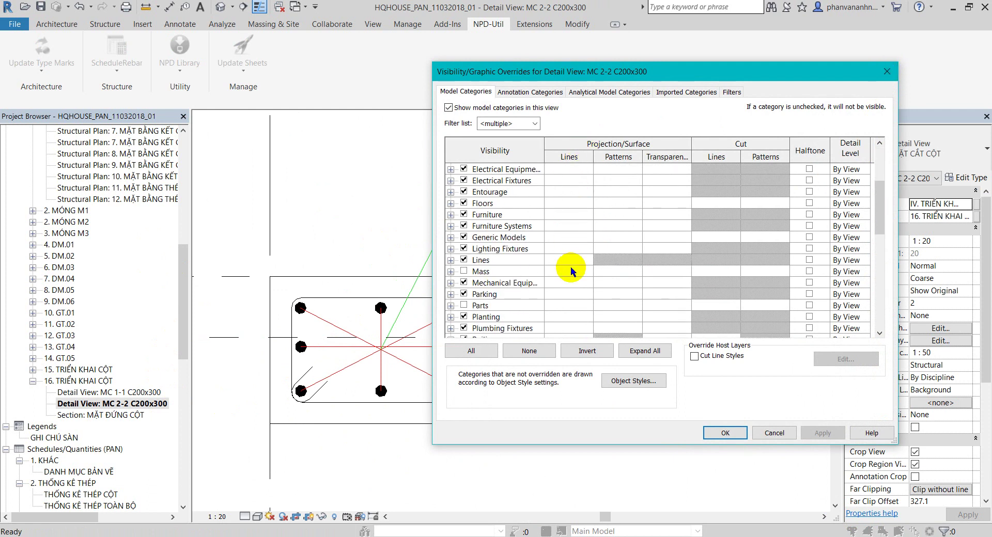
scroll(571, 279, "down", 5)
left_click(572, 305)
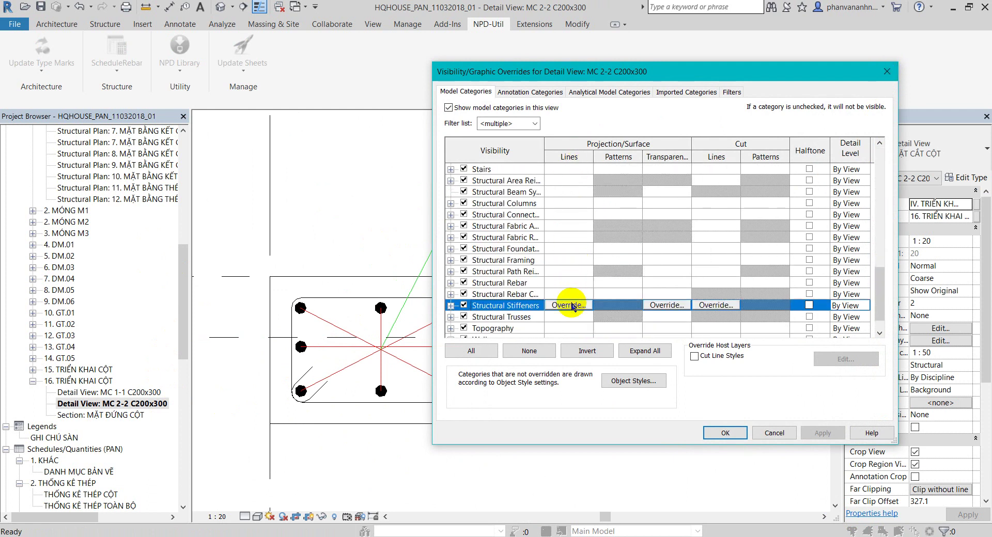
left_click(887, 71)
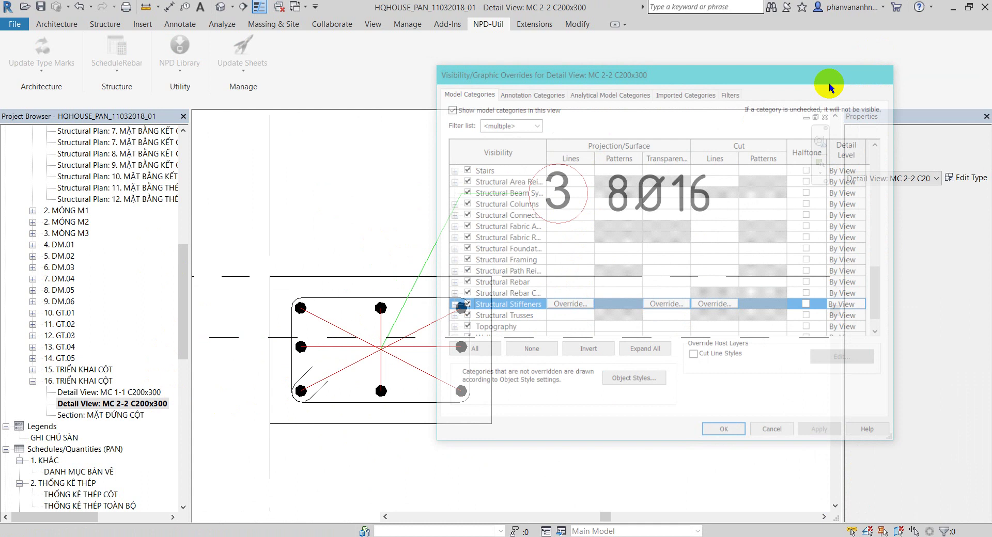
- Try the View Templates menu, cancelling template creation and dismissing the options
left_click(375, 24)
left_click(52, 86)
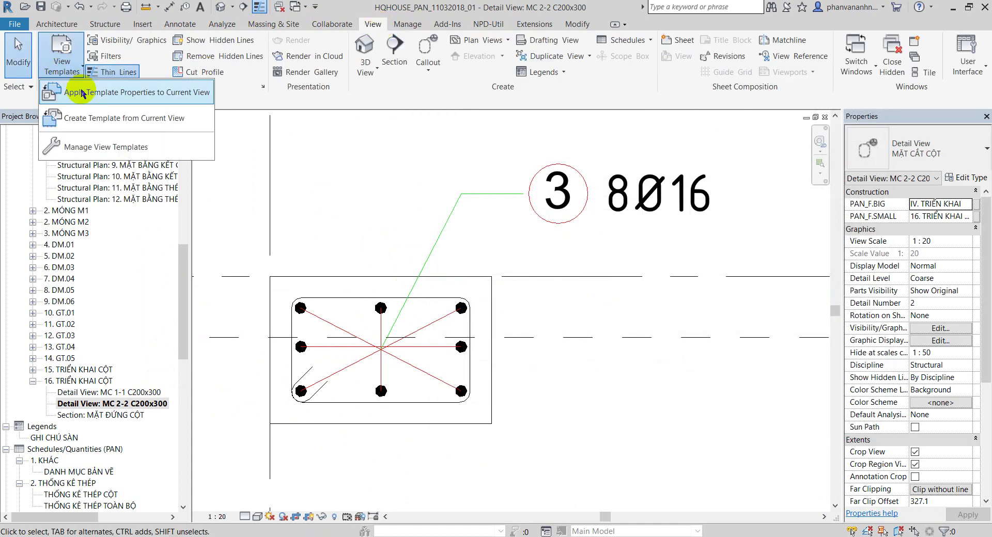
left_click(93, 124)
left_click(551, 292)
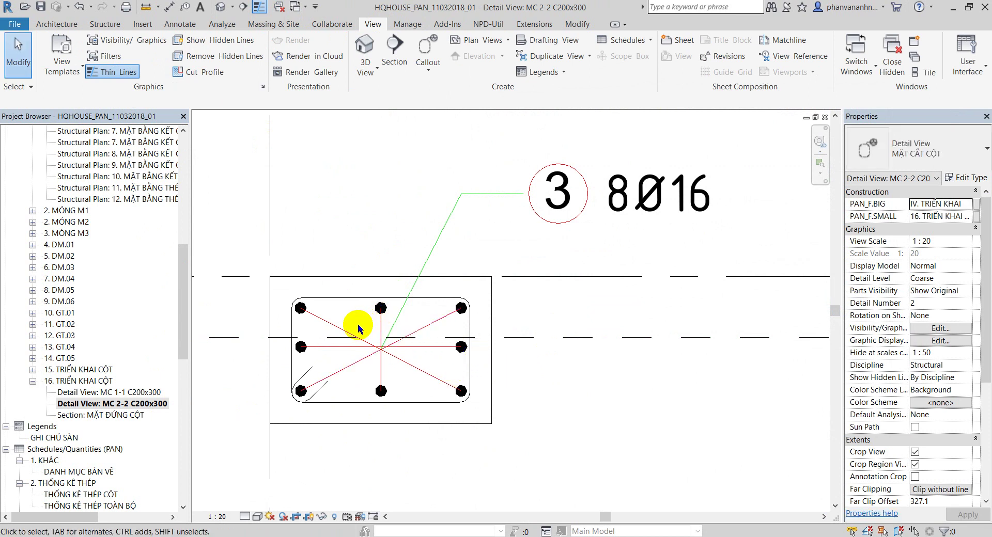
left_click(62, 67)
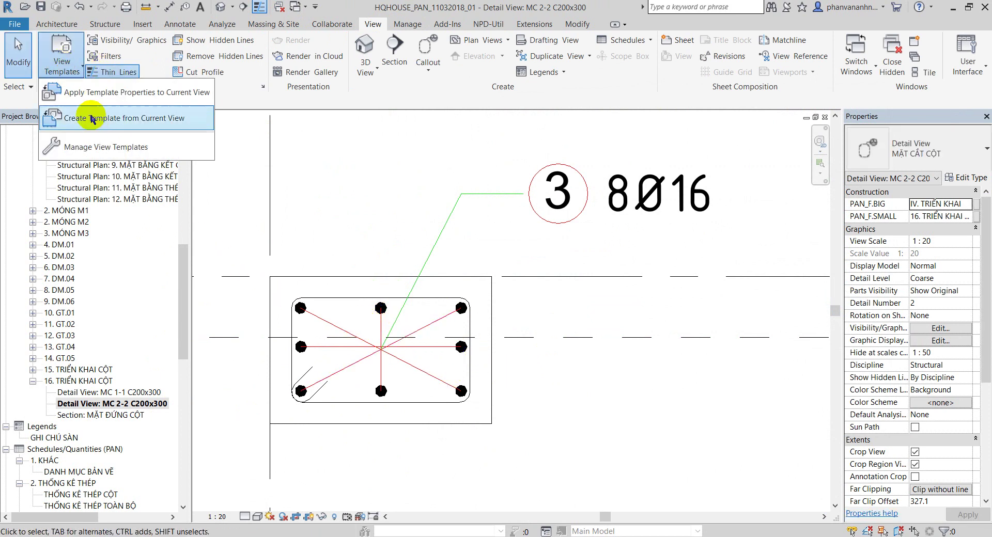
left_click(62, 72)
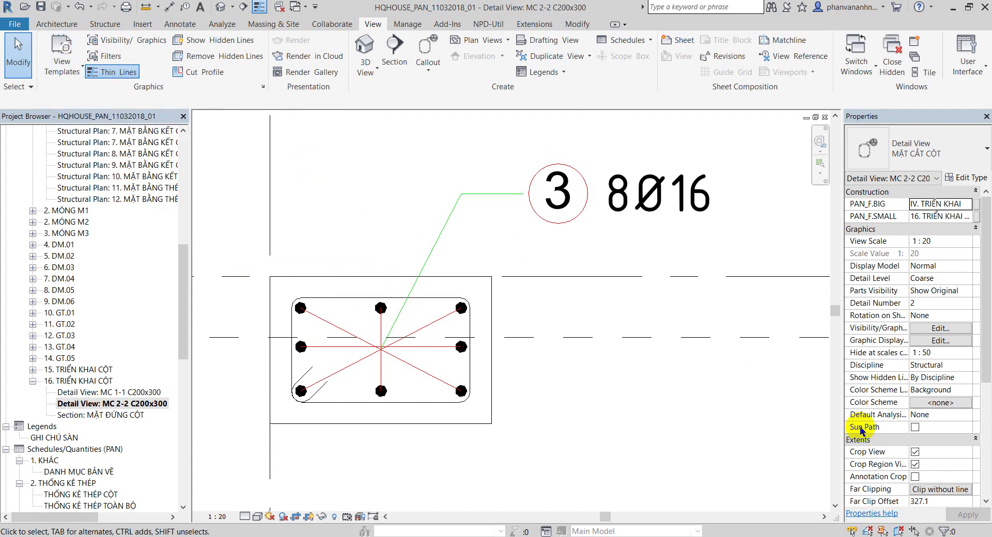
scroll(967, 468, "down", 3)
- Preview templates, apply TL1-20 to MC 2-2, then set the view template back to <None>
left_click(954, 453)
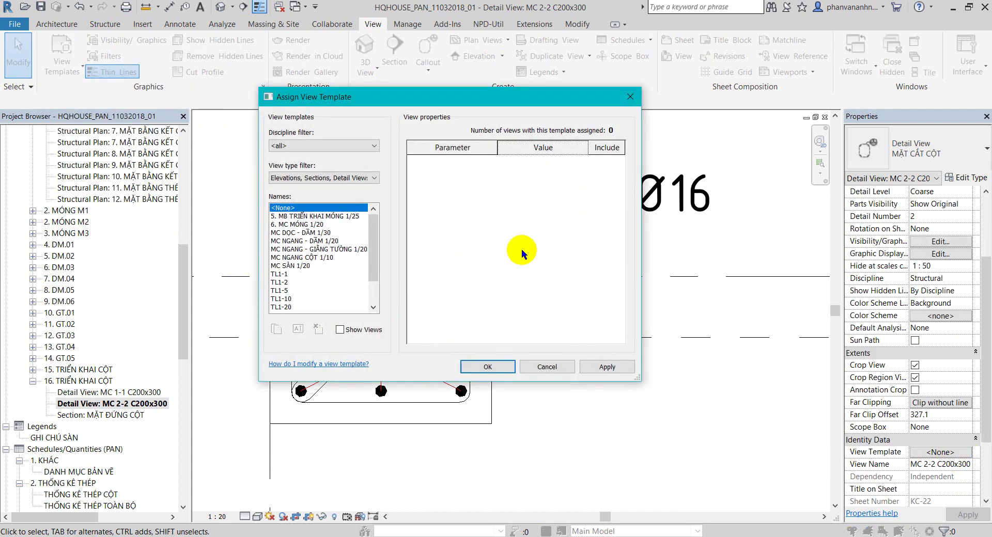
left_click(313, 226)
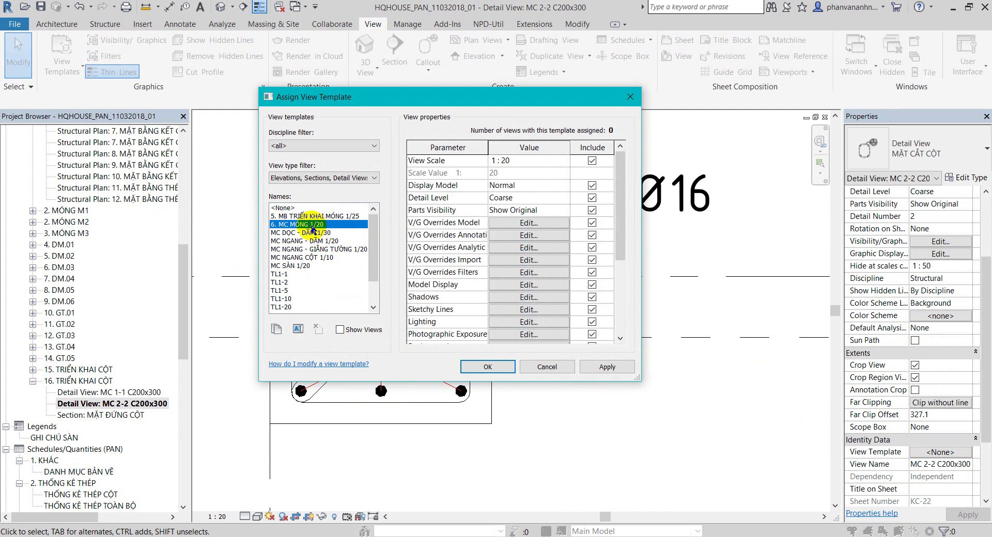
mouse_move(373, 239)
left_mouse_down()
mouse_move(371, 261)
mouse_move(383, 223)
left_mouse_up()
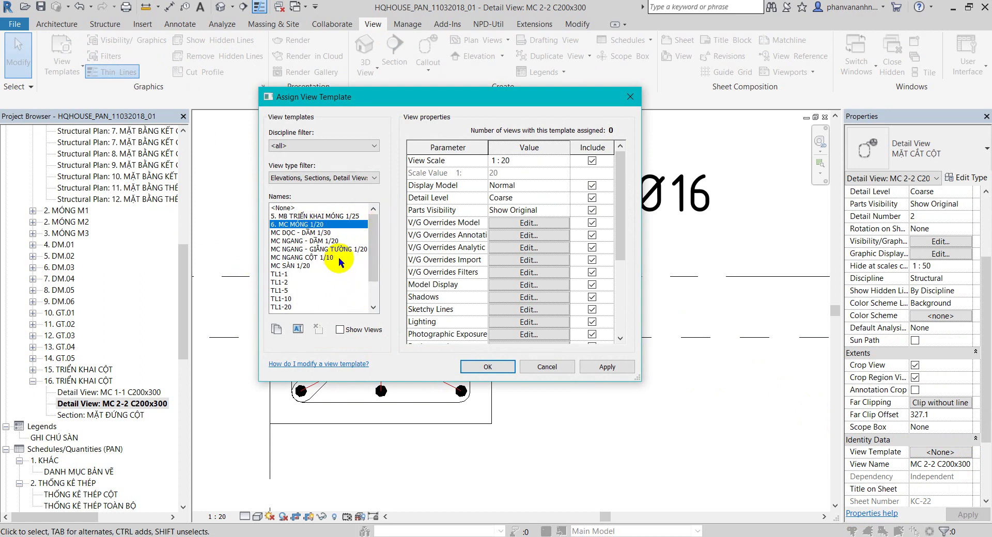
scroll(365, 254, "down", 2)
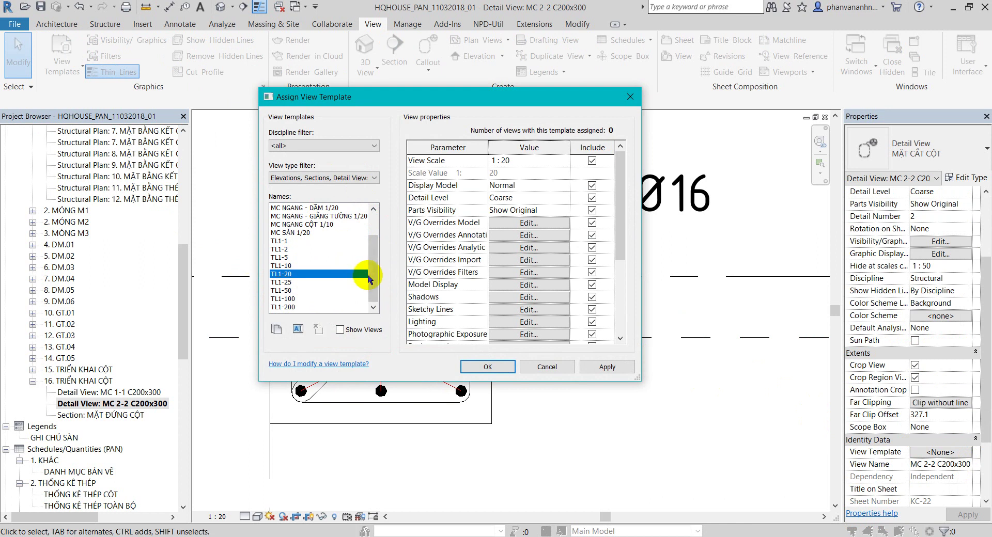
scroll(368, 277, "up", 2)
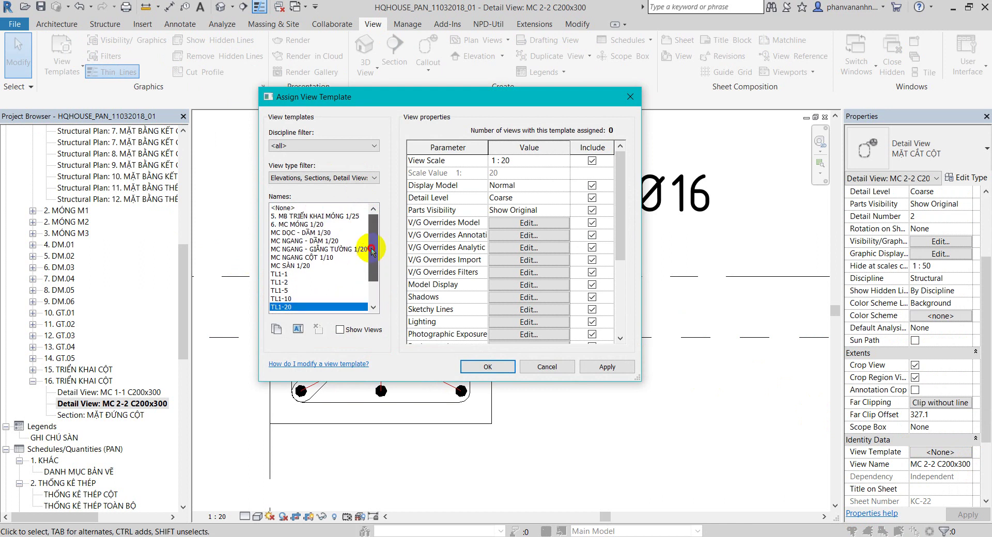
left_click(607, 368)
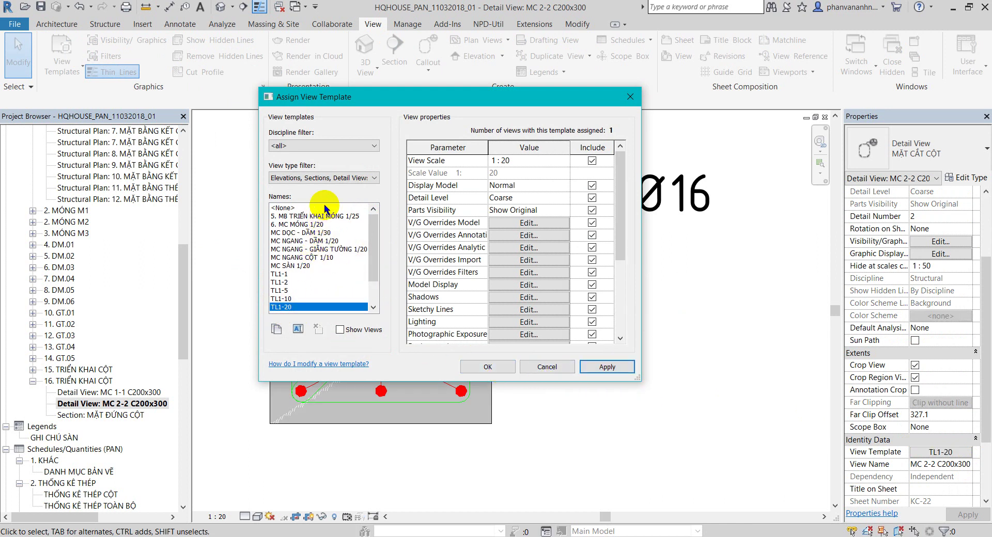
left_click(325, 207)
- Create a new view template named MC CỘT TL 1/20 from the MC 2-2 view
left_click(488, 367)
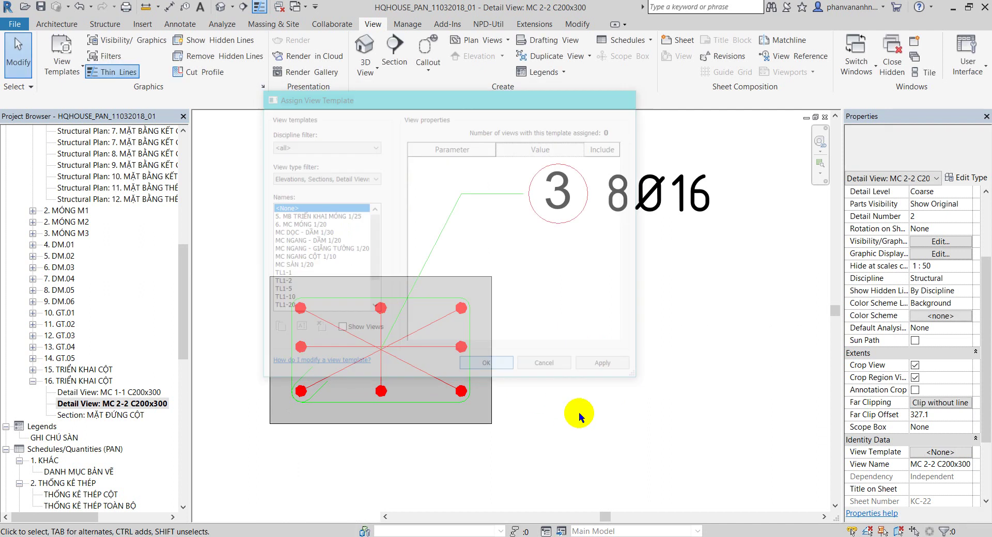
scroll(517, 357, "up", 2)
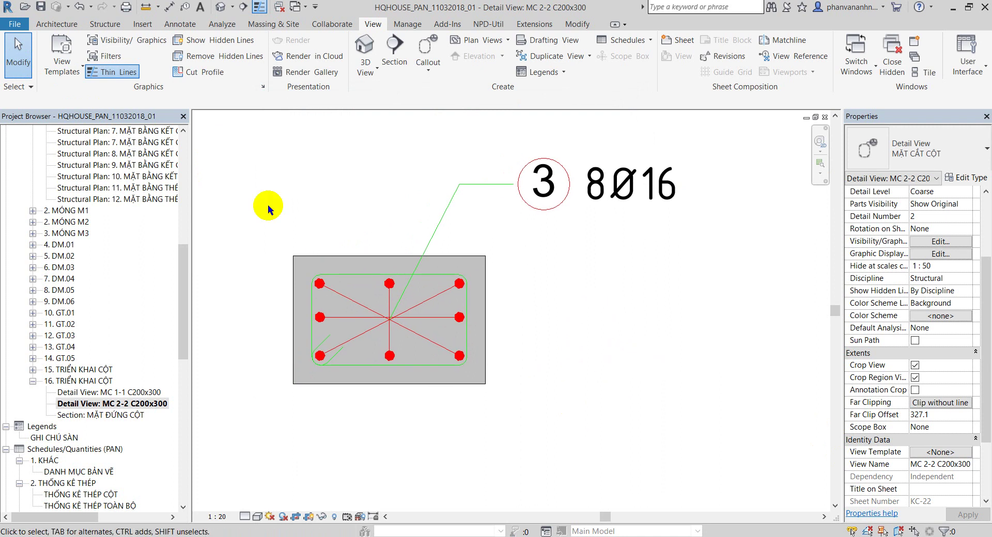
left_click(62, 64)
left_click(112, 118)
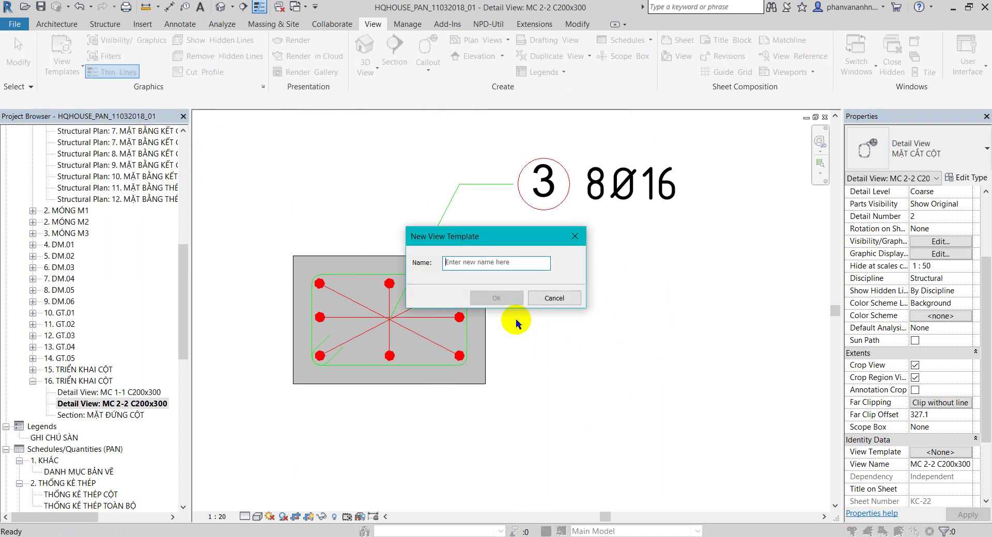
type("MC CỘT TL")
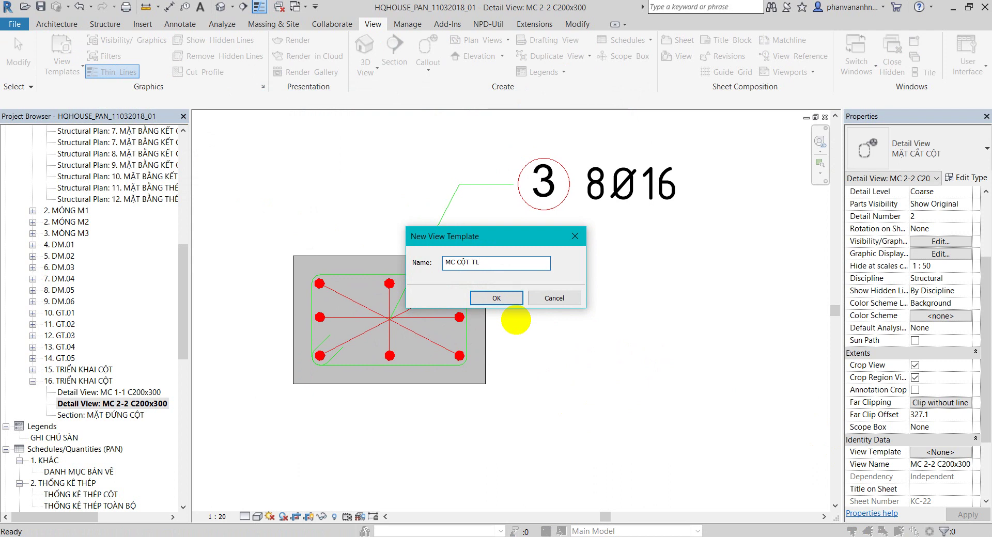
type(" 1/20")
left_click(501, 295)
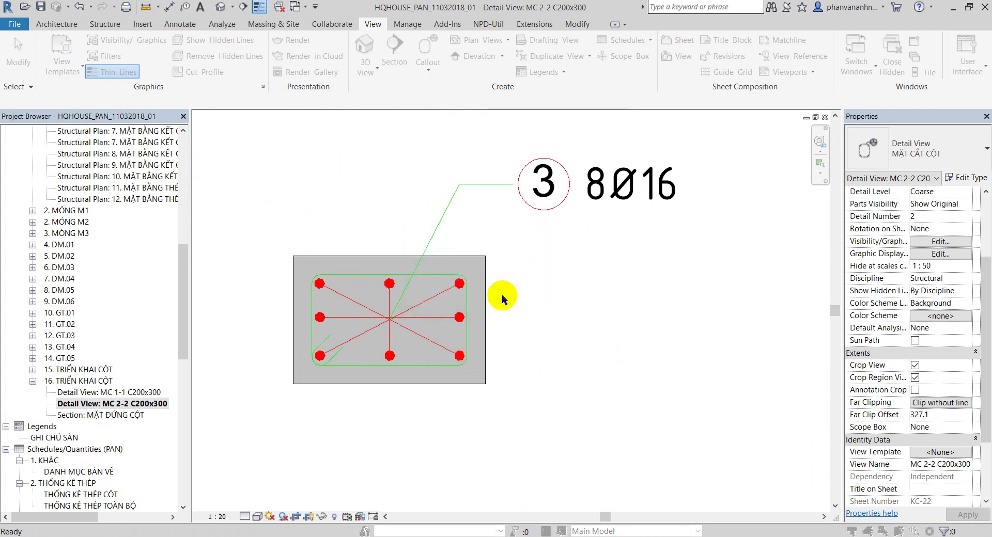
left_click(493, 369)
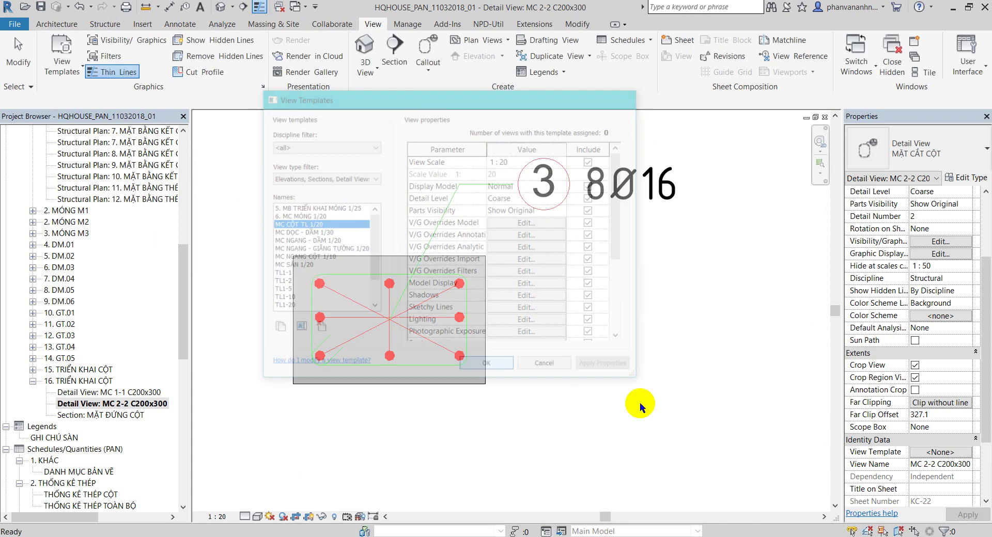
- Open MC 1-1, apply the MC CỘT TL 1/20 view template, then set it back to none
double_click(155, 393)
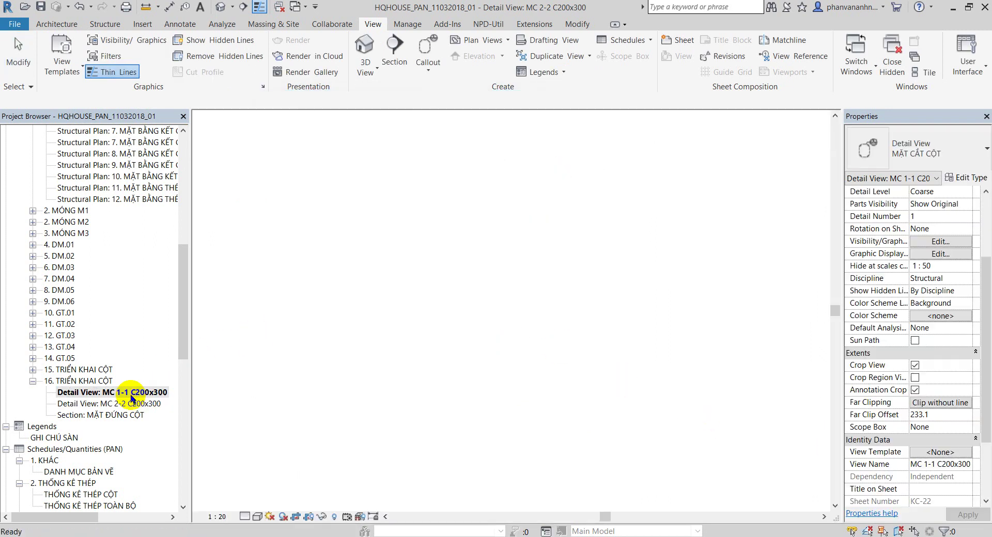
left_click(936, 453)
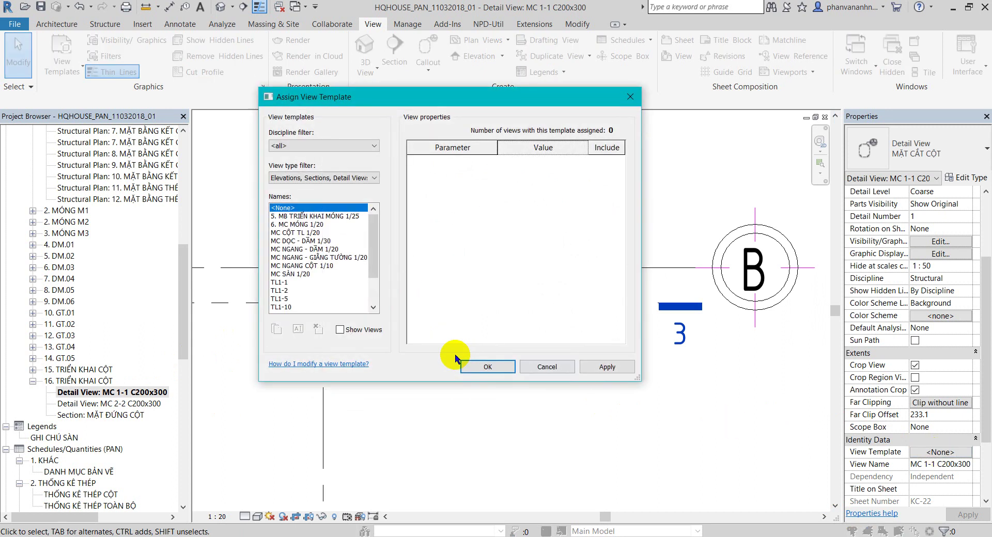
left_click(305, 232)
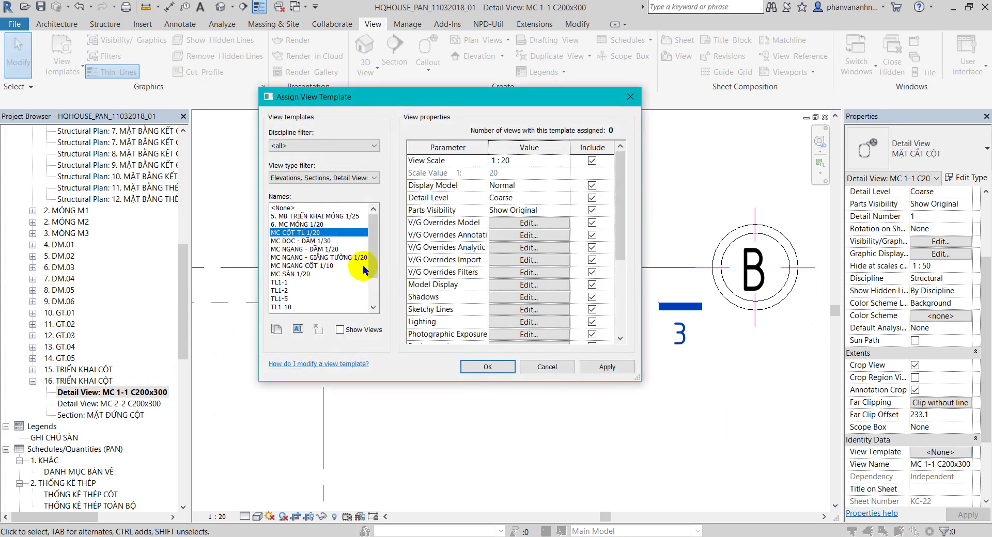
left_click(615, 374)
left_click(289, 207)
left_click(612, 374)
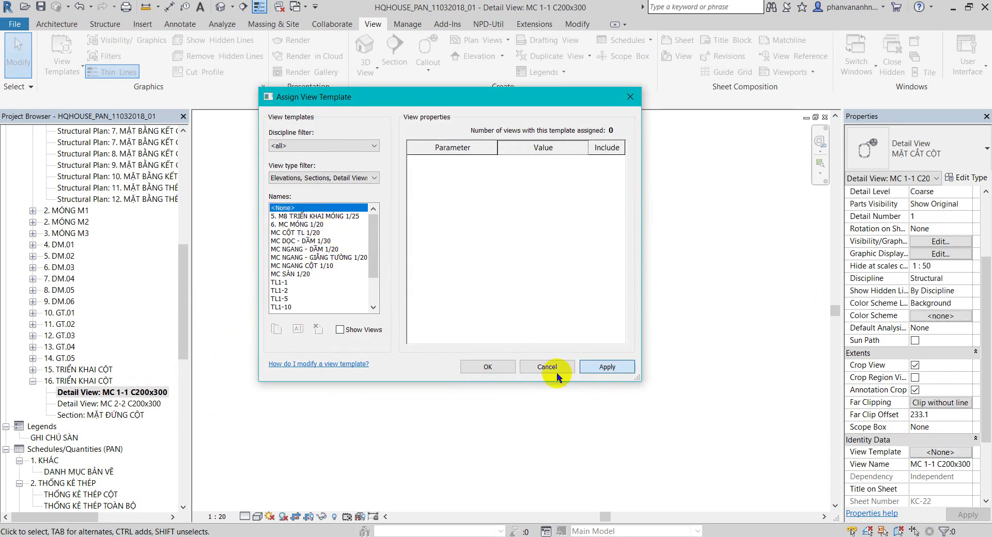
left_click(496, 368)
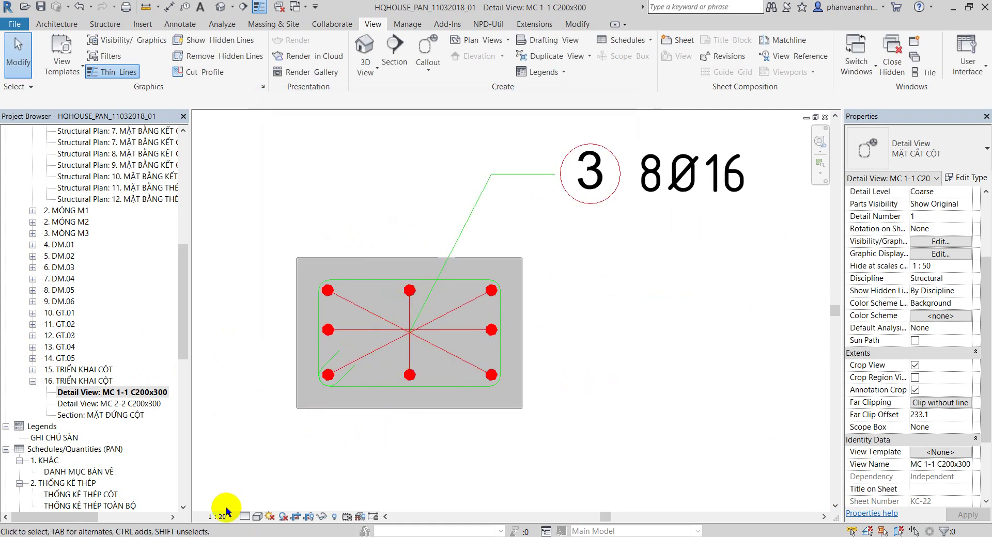
- Preview MC 1-1 at Fine detail, revert it to Coarse, then open MẶT ĐỨNG CỘT
left_click(246, 517)
left_click(259, 508)
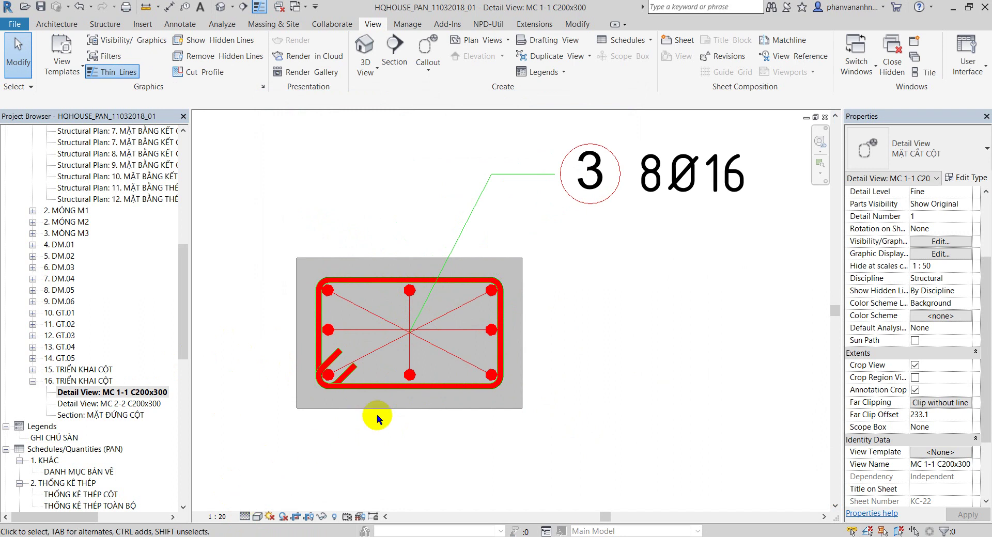
left_click(247, 516)
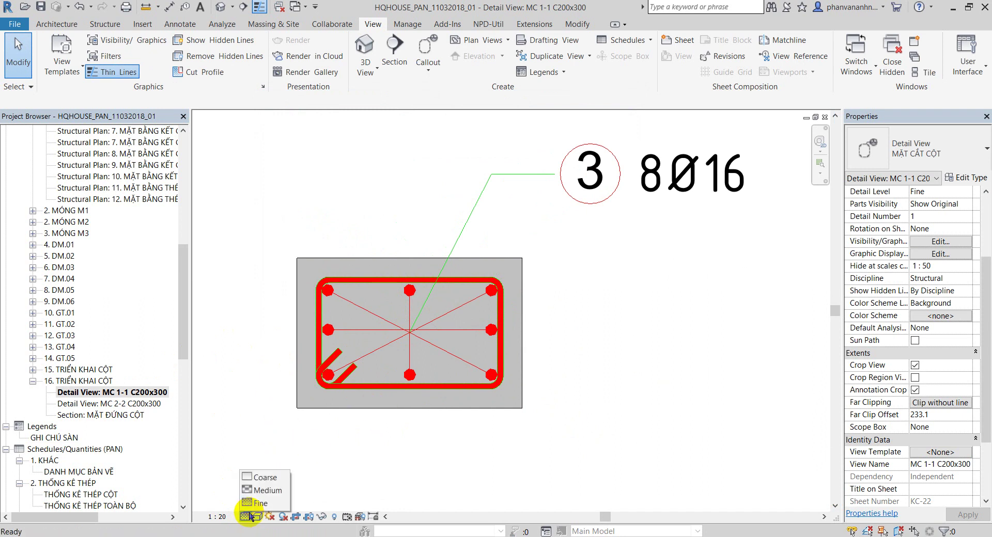
left_click(264, 477)
scroll(218, 323, "down", 1)
scroll(119, 402, "up", 1)
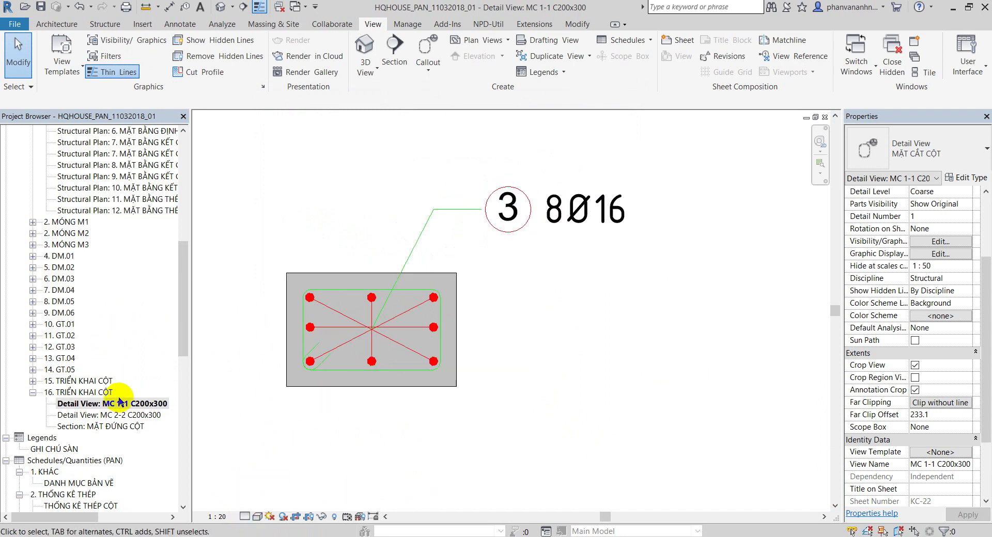
double_click(118, 416)
double_click(103, 426)
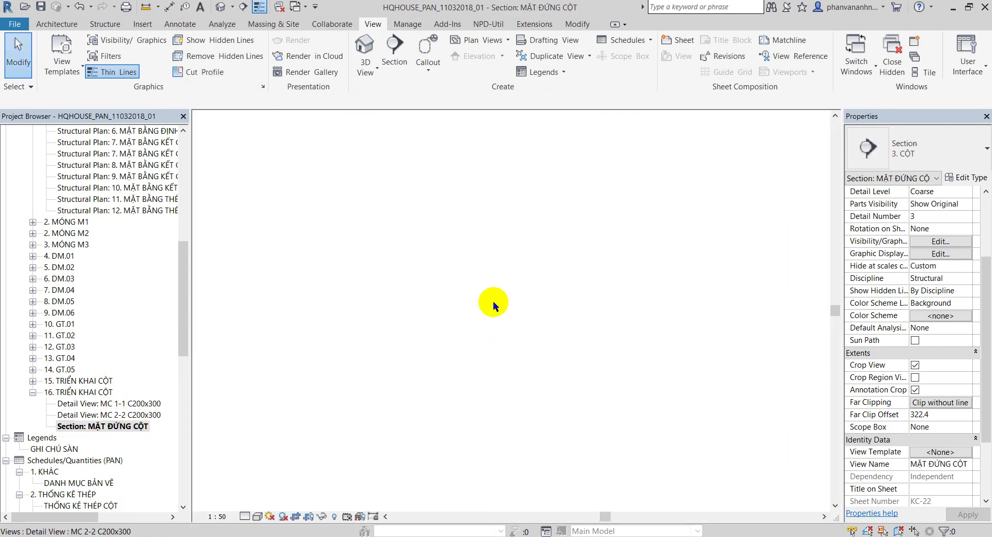
- Browse the view template options for the elevation section without applying any template
scroll(465, 277, "down", 3)
scroll(431, 267, "up", 1)
scroll(430, 268, "down", 1)
scroll(496, 263, "down", 1)
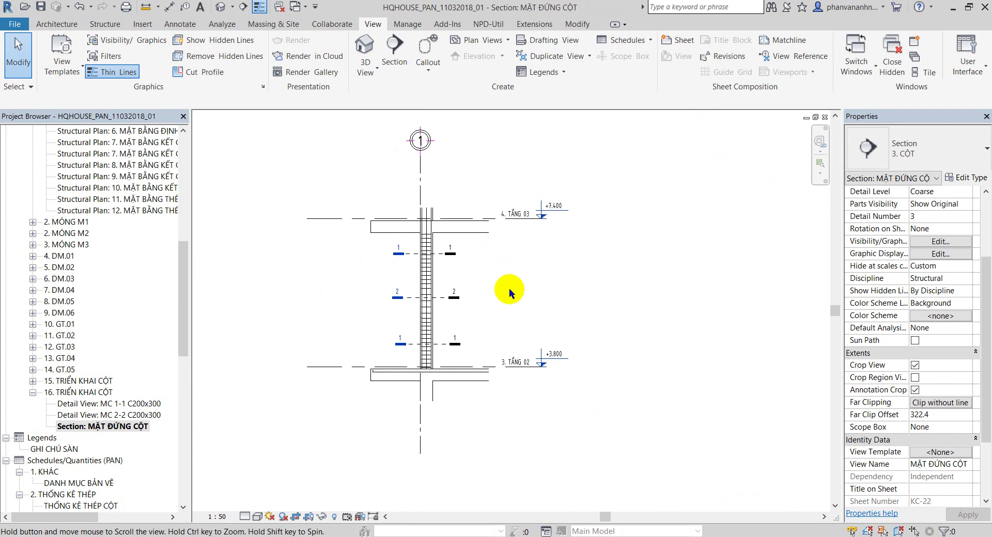
scroll(480, 298, "up", 1)
left_click(63, 68)
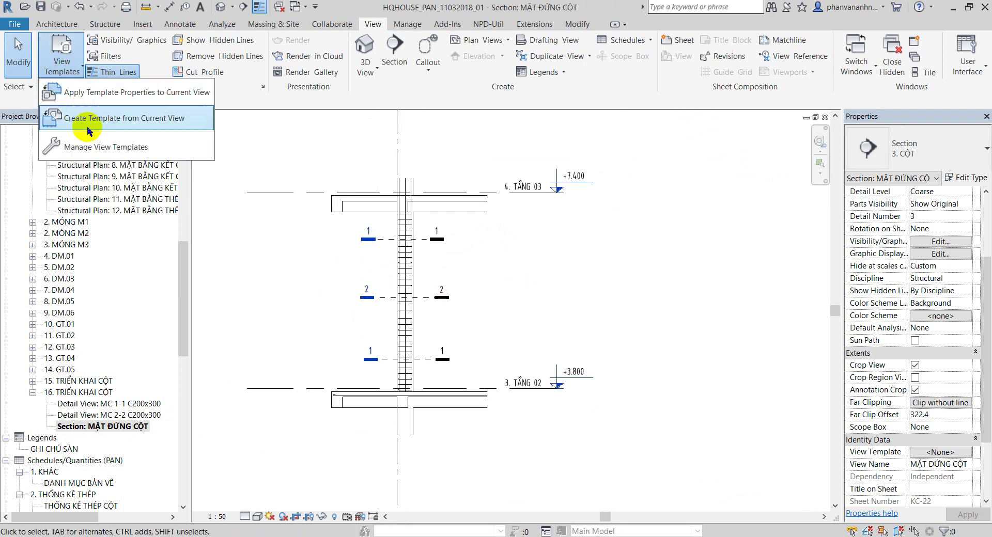
left_click(82, 95)
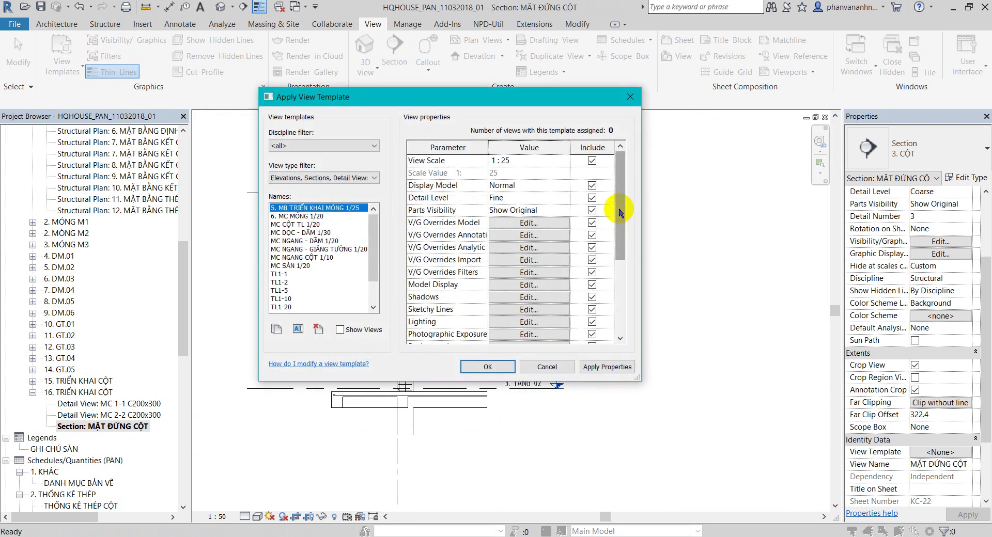
left_click(630, 97)
- Apply the TL1-50 template to MẶT ĐỨNG CỘT, then reset its View Template to <None>
left_click(928, 453)
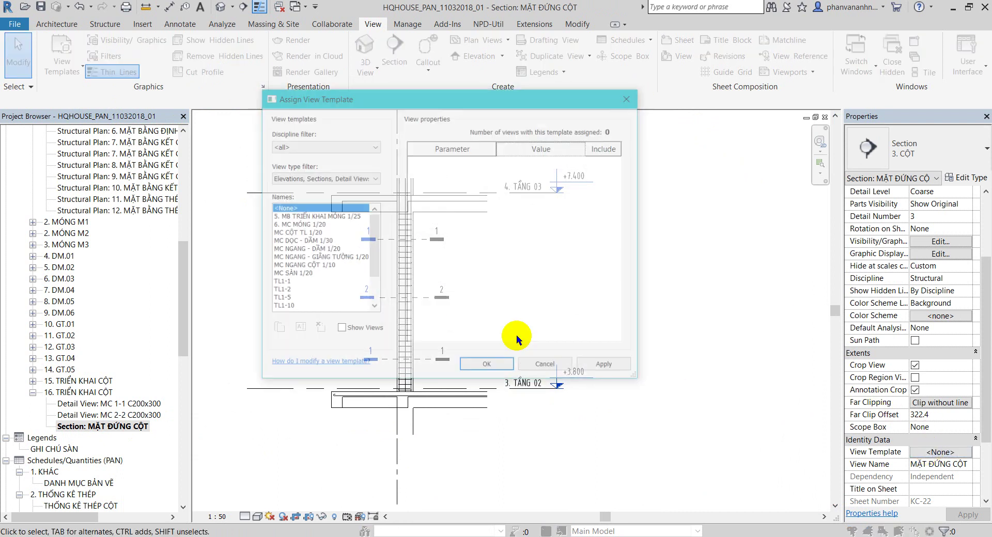
left_click_drag(374, 243, 374, 271)
left_click(283, 290)
left_click(607, 367)
left_click_drag(374, 271, 374, 238)
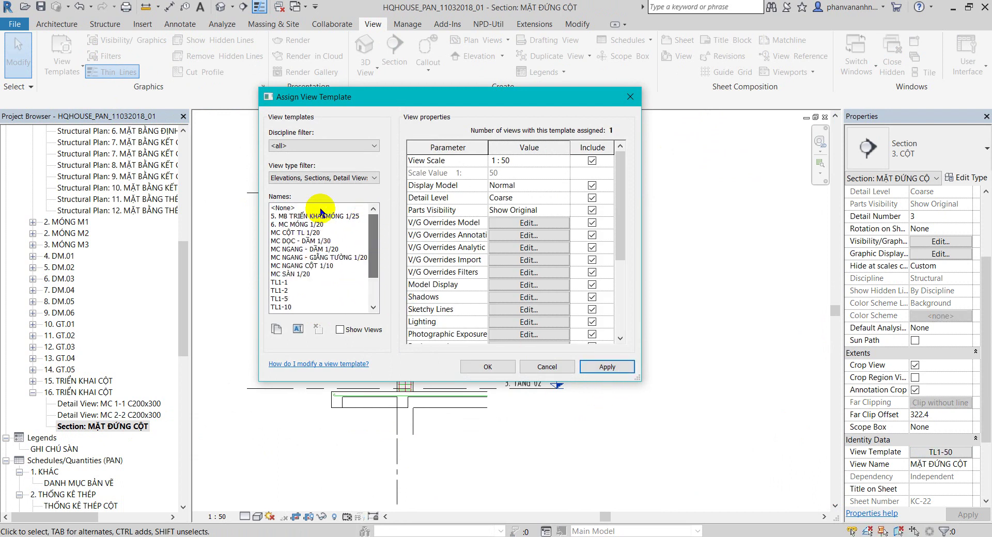
left_click(310, 208)
left_click(607, 366)
left_click(486, 368)
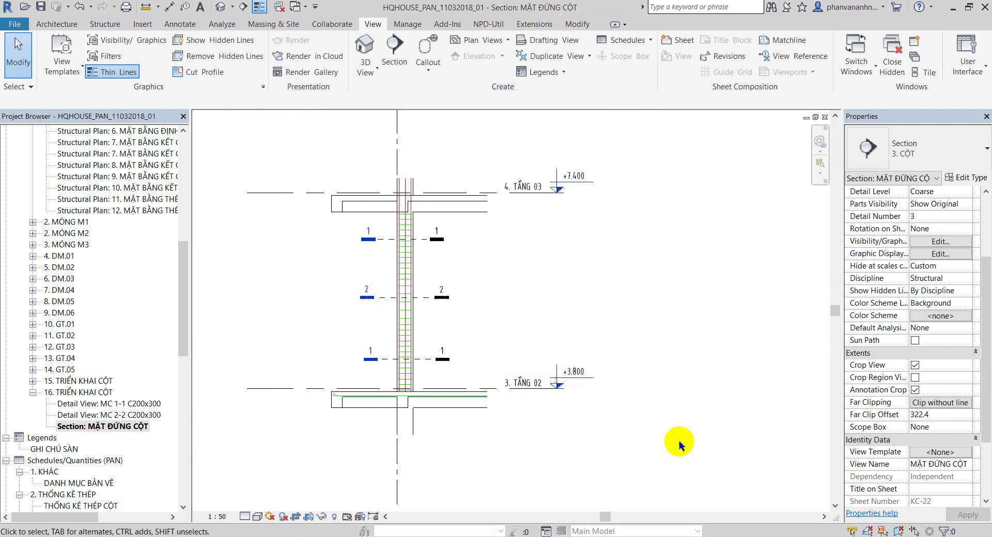
scroll(409, 265, "up", 2)
scroll(420, 237, "down", 1)
- Create a view template named MĐ CỘT TL 1/50 from the column elevation section
middle_click_drag(550, 464, 542, 443)
left_click(62, 72)
left_click(77, 107)
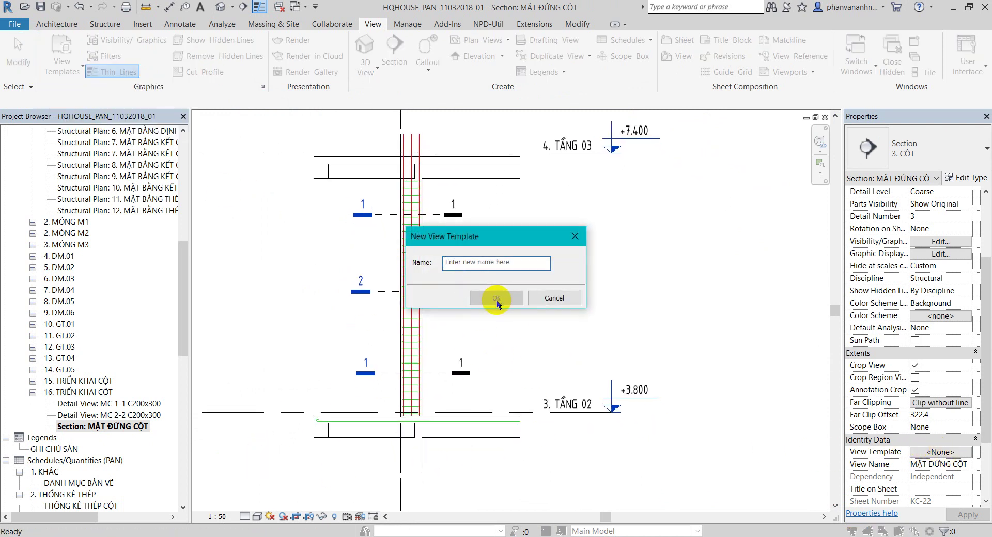
type("MĐ CỘT TL 1/50")
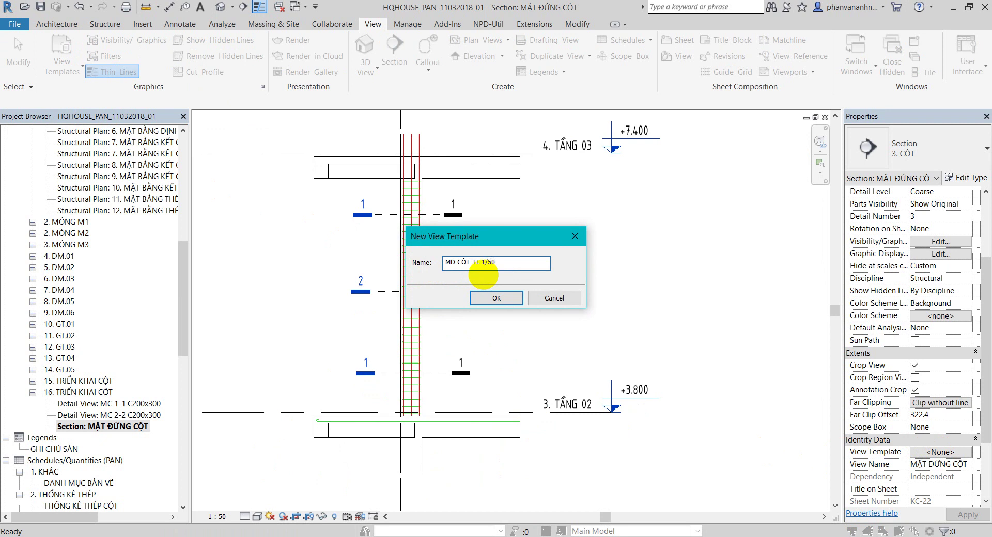
left_click(486, 294)
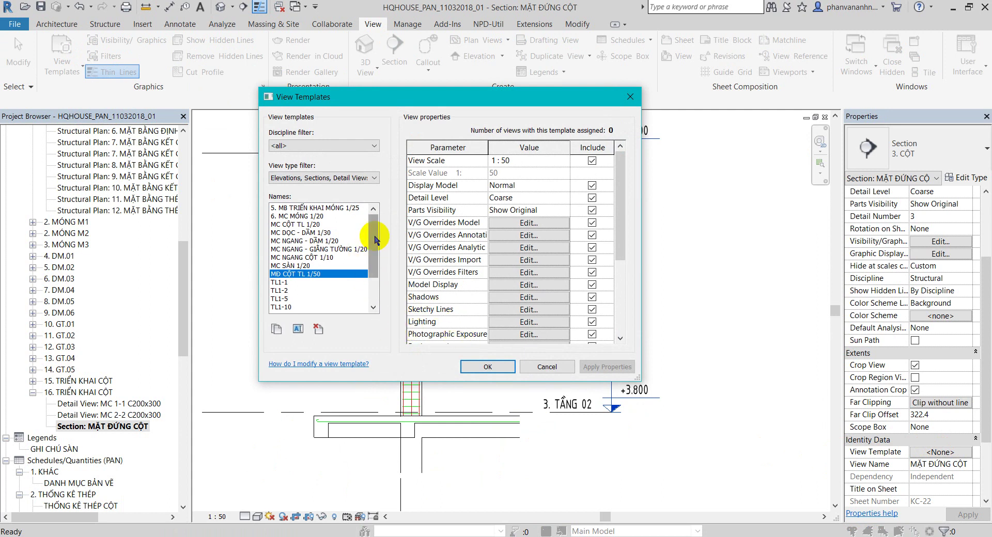
left_click(494, 366)
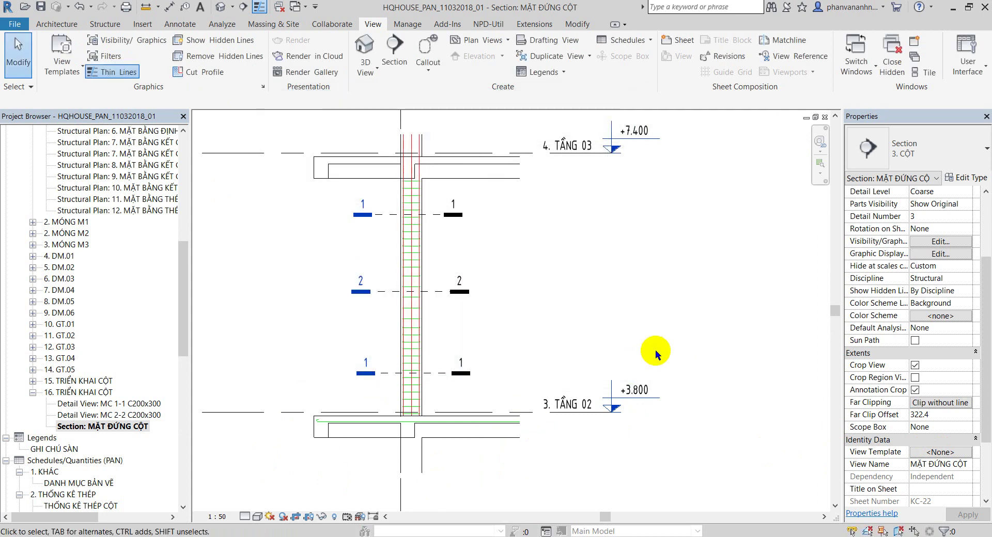
- Pan and zoom around the column elevation, then switch to the default 3D view
scroll(401, 299, "up", 2)
scroll(426, 440, "down", 1)
scroll(488, 481, "down", 2)
middle_click_drag(488, 482, 434, 380)
scroll(439, 385, "down", 1)
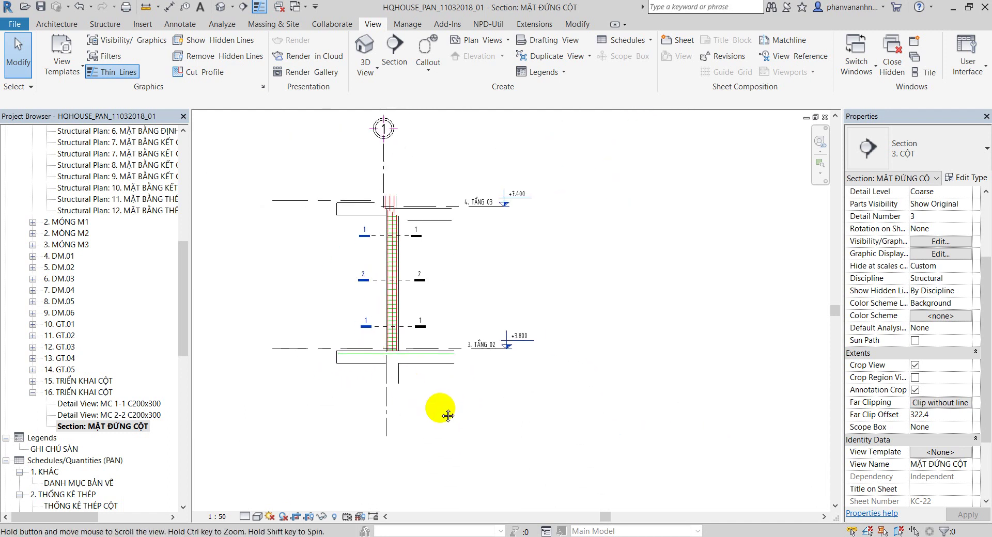
scroll(445, 390, "down", 1)
scroll(398, 299, "up", 3)
middle_click_drag(399, 299, 450, 305)
scroll(347, 255, "up", 2)
scroll(431, 277, "down", 2)
scroll(487, 343, "down", 2)
scroll(485, 293, "up", 1)
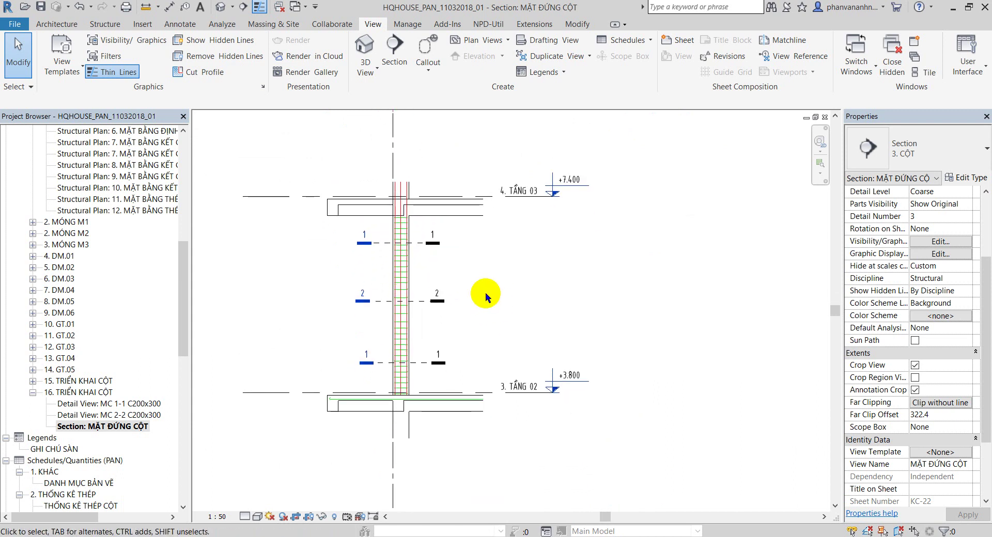
scroll(317, 203, "up", 2)
scroll(336, 209, "up", 1)
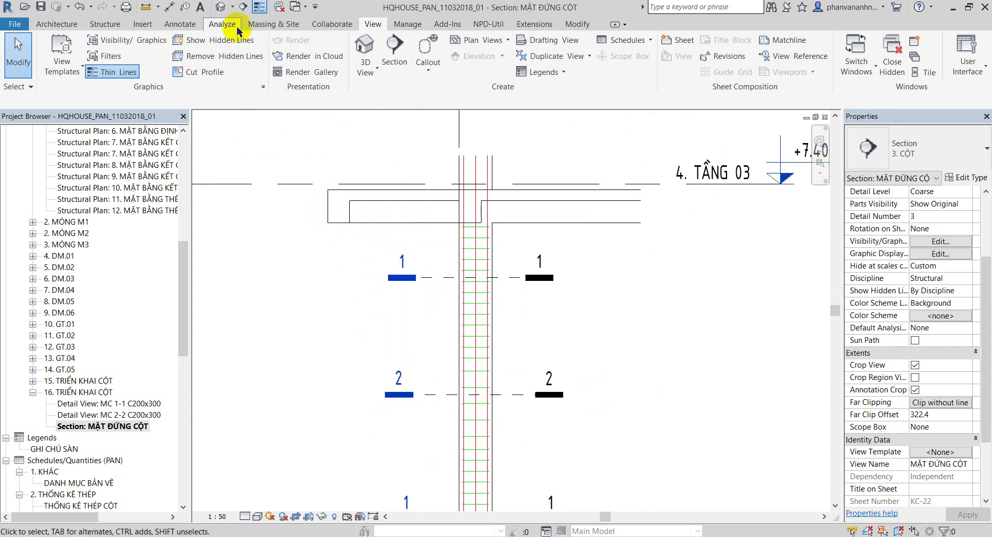
left_click(221, 7)
- Zoom the 3D frame model in toward the reinforced column
scroll(411, 242, "down", 3)
scroll(461, 166, "up", 2)
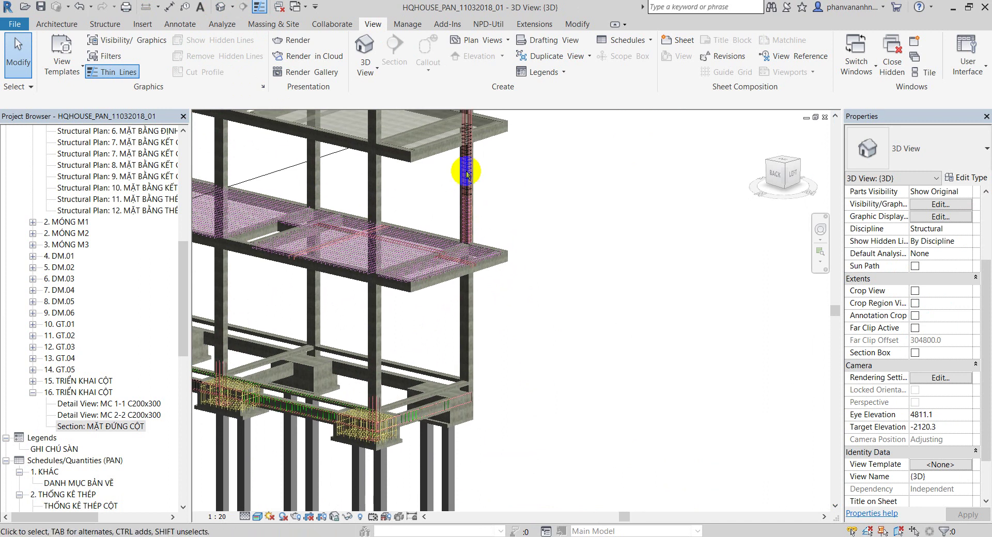
scroll(478, 270, "up", 2)
scroll(471, 276, "up", 1)
scroll(481, 277, "down", 1)
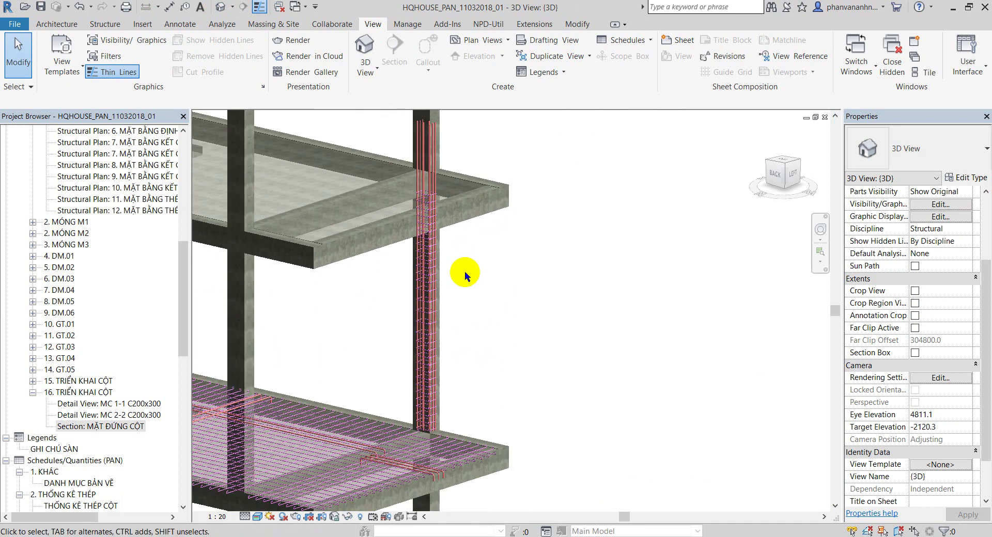
scroll(464, 271, "up", 1)
scroll(467, 342, "down", 1)
scroll(578, 285, "down", 1)
scroll(517, 321, "down", 1)
scroll(492, 339, "up", 1)
scroll(492, 339, "down", 2)
scroll(480, 320, "down", 1)
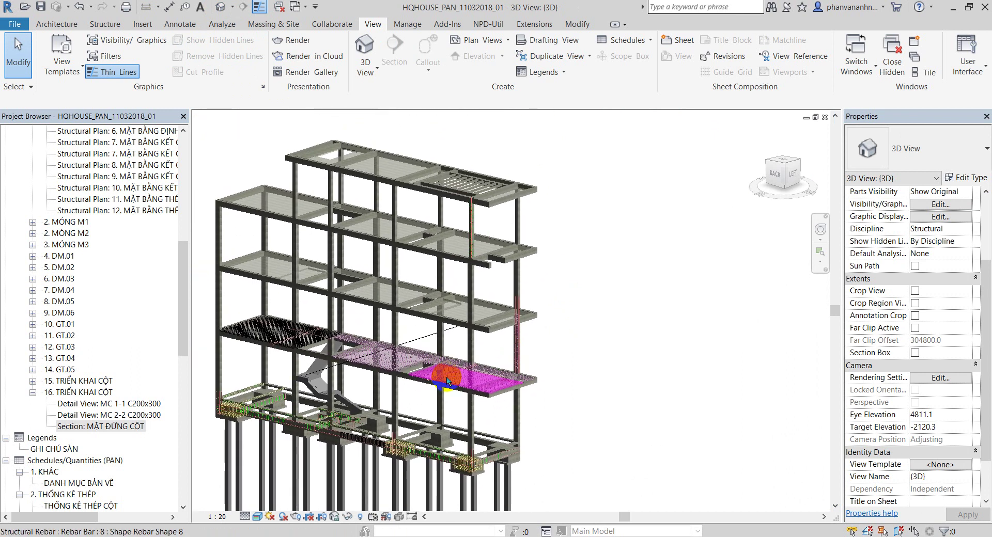
scroll(452, 279, "down", 1)
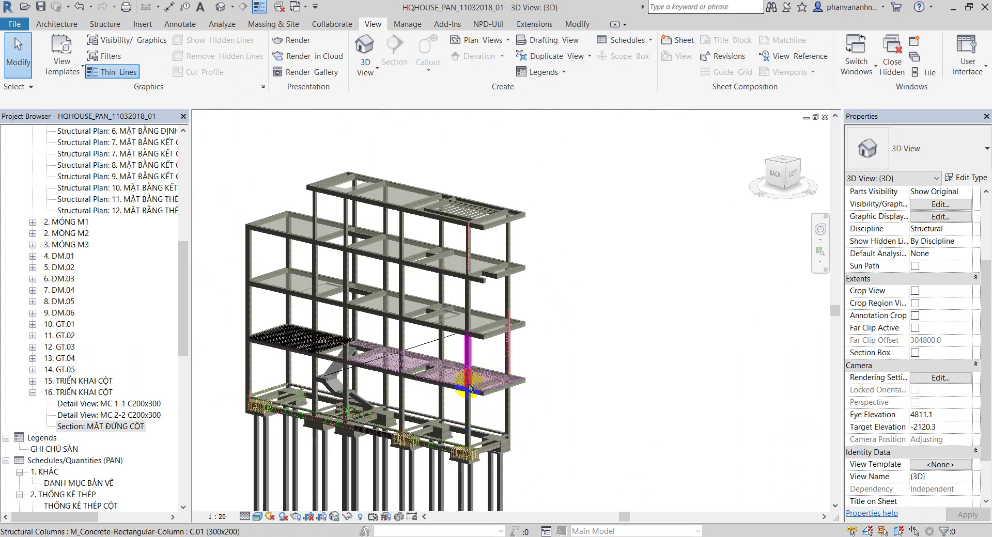
scroll(502, 335, "up", 1)
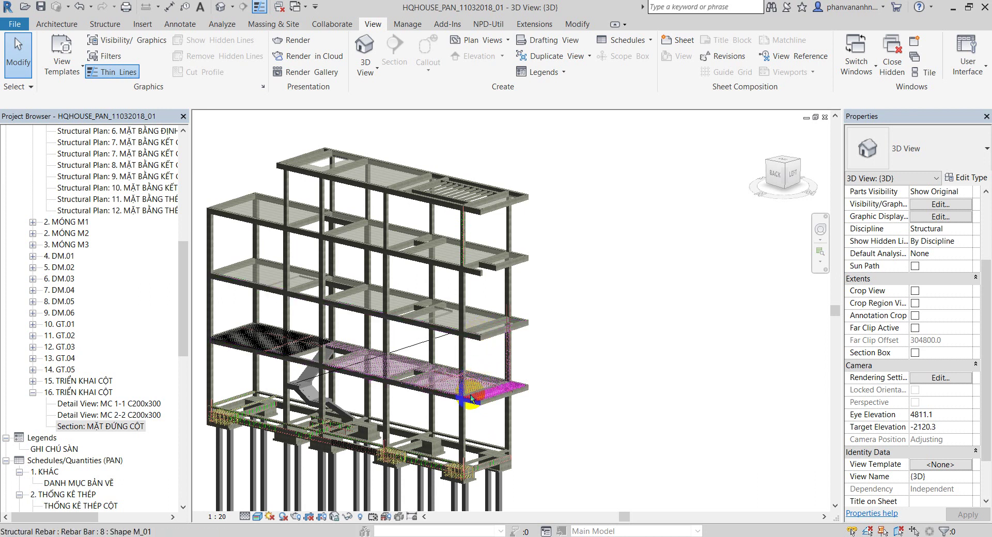
scroll(455, 330, "up", 1)
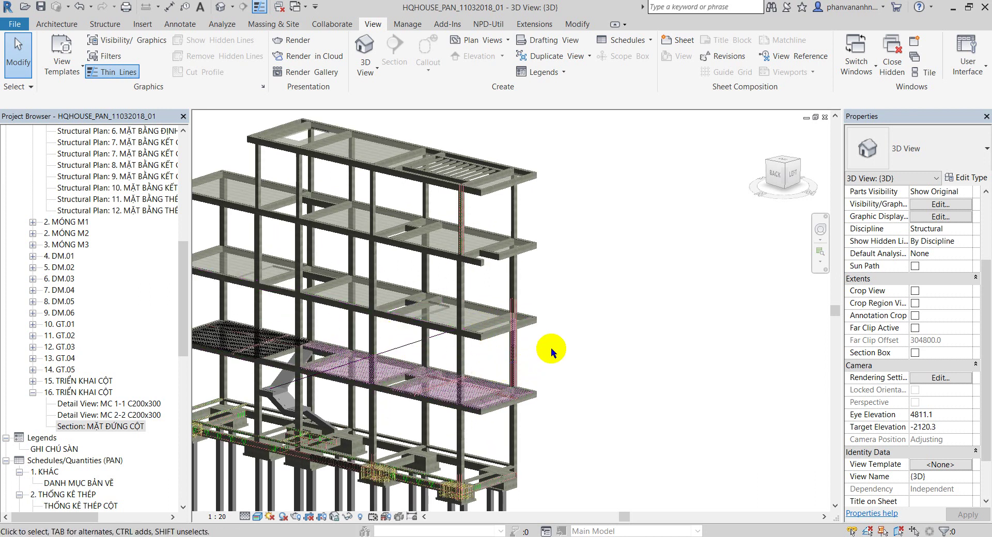
scroll(549, 351, "up", 1)
- Reframe the view and window-select the upper-floor column together with its rebar cage
mouse_move(549, 352)
middle_mouse_down()
mouse_move(549, 335)
mouse_move(565, 330)
middle_mouse_up()
scroll(556, 345, "up", 1)
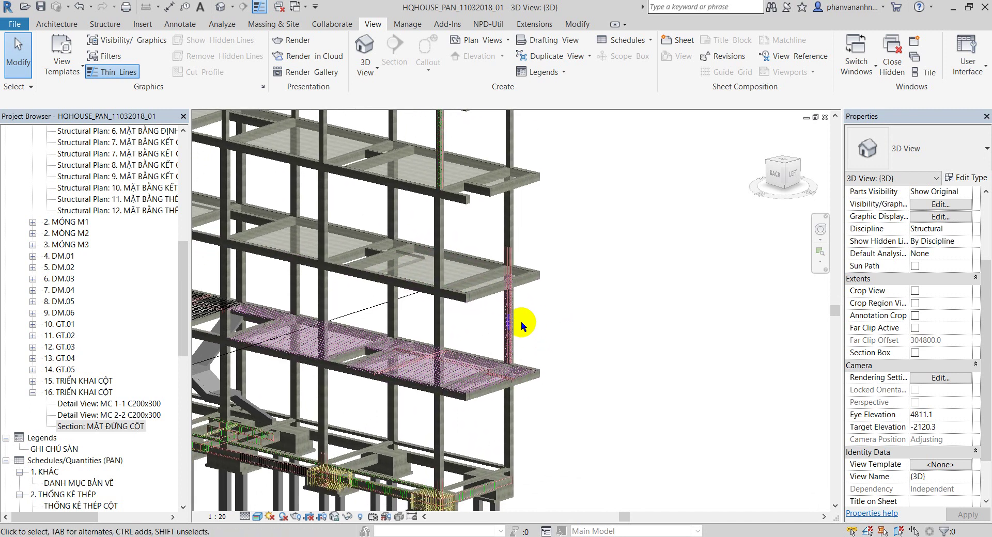
scroll(521, 321, "up", 2)
scroll(516, 300, "down", 3)
scroll(547, 328, "up", 2)
scroll(482, 311, "up", 3)
scroll(482, 311, "down", 3)
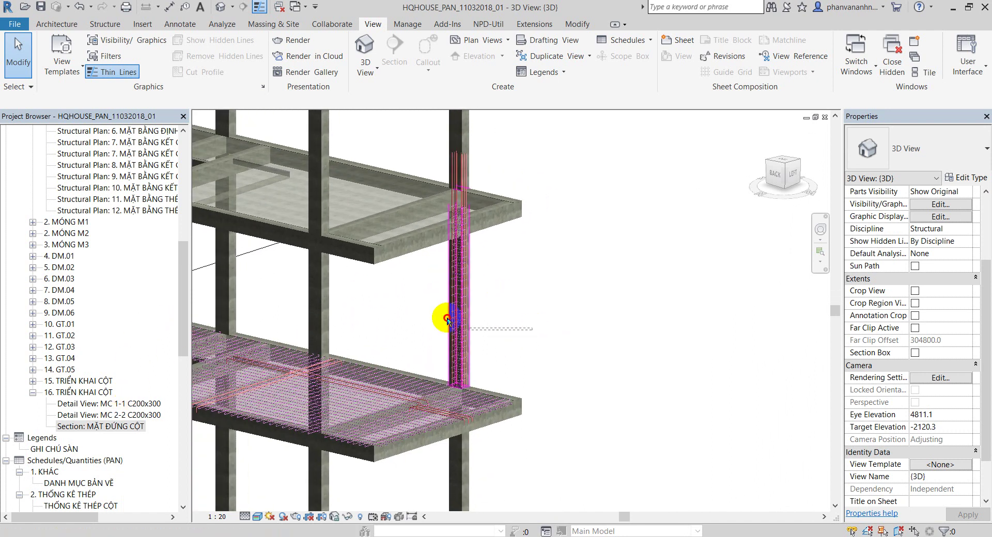
left_click_drag(514, 330, 416, 217)
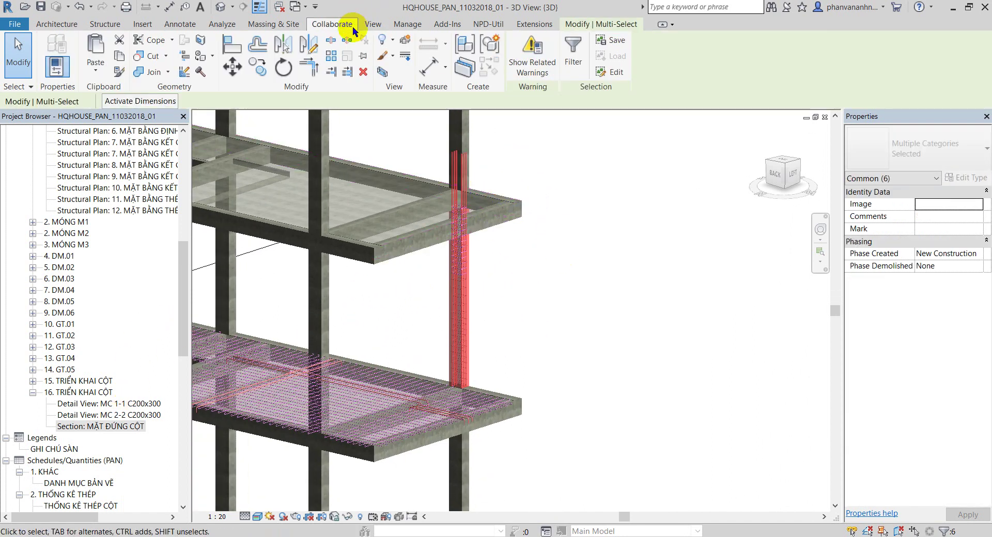
- Put the selected column in a section box and adjust the box's side grips
left_click(381, 71)
left_click(578, 244)
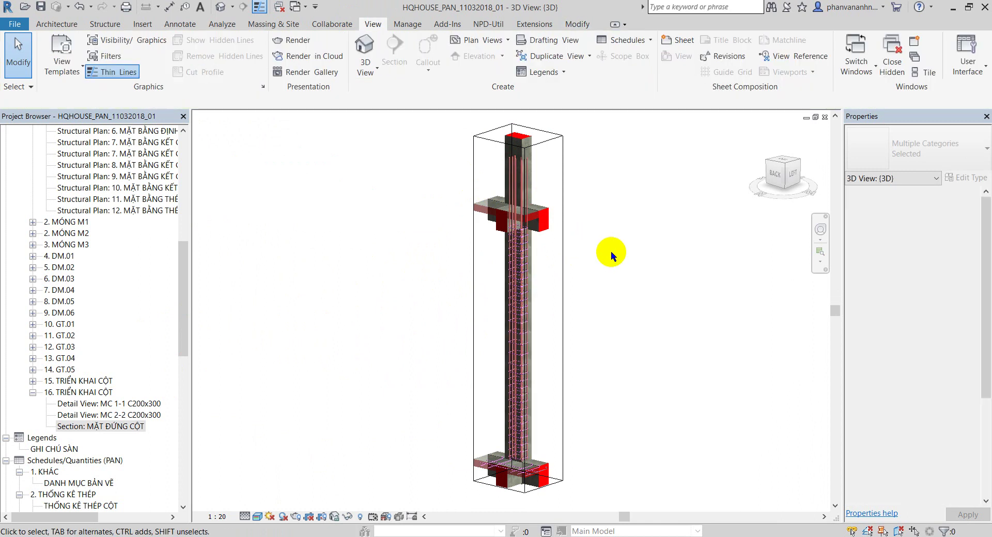
middle_click_drag(647, 373, 619, 352)
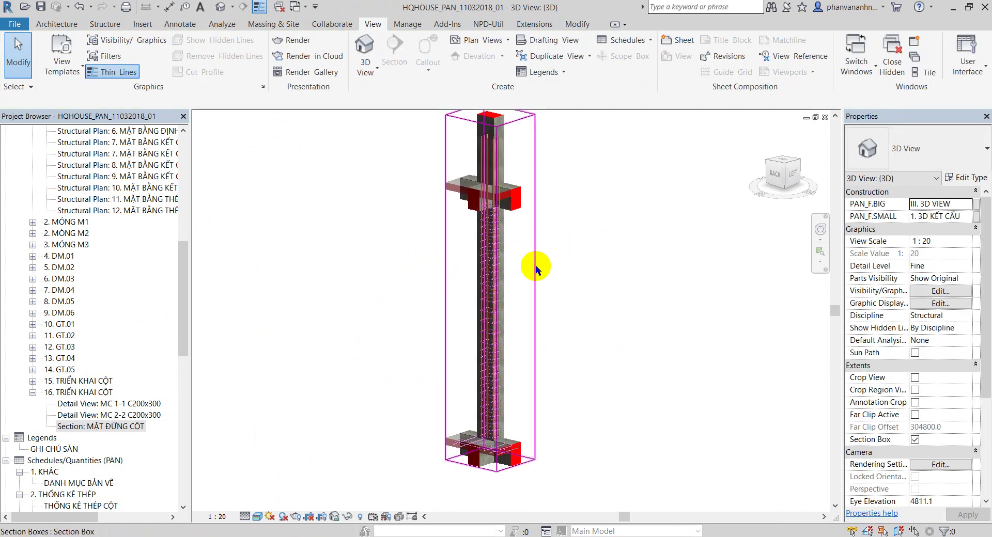
left_click(535, 268)
left_click_drag(513, 285, 563, 281)
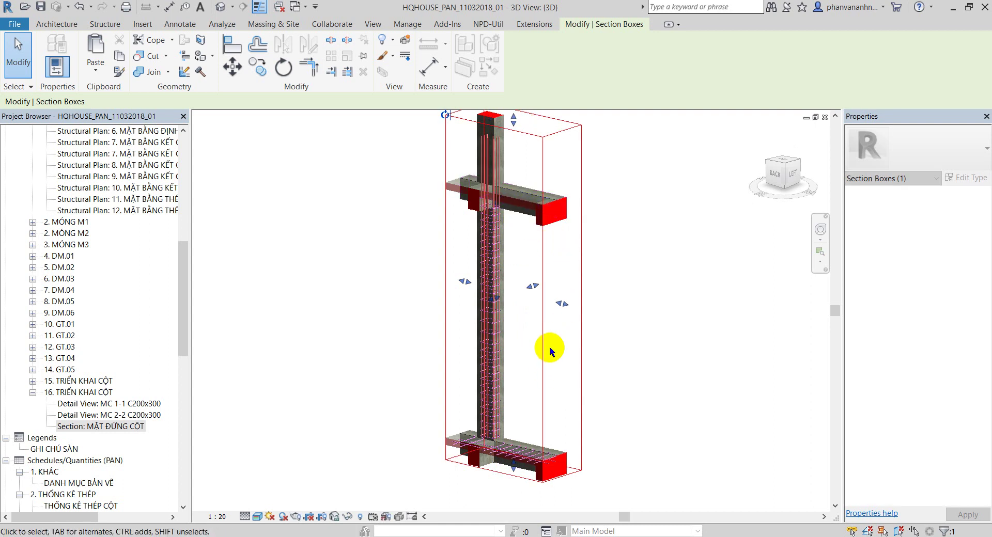
left_click_drag(560, 304, 515, 283)
left_click(569, 460)
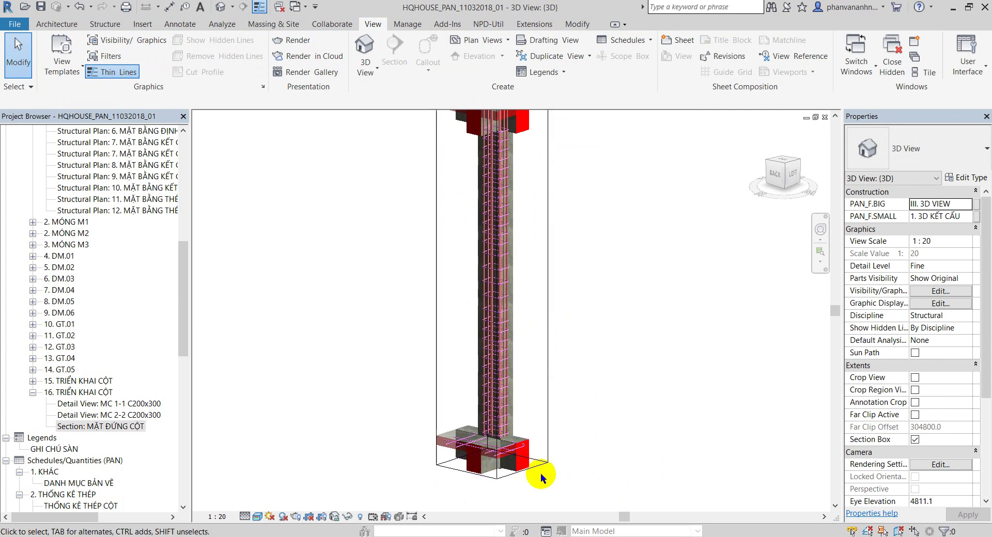
- Refit the section box (BX) to the window-selected column and beam stubs, then check its extent
middle_click_drag(541, 473, 494, 433)
left_click_drag(388, 359, 577, 448)
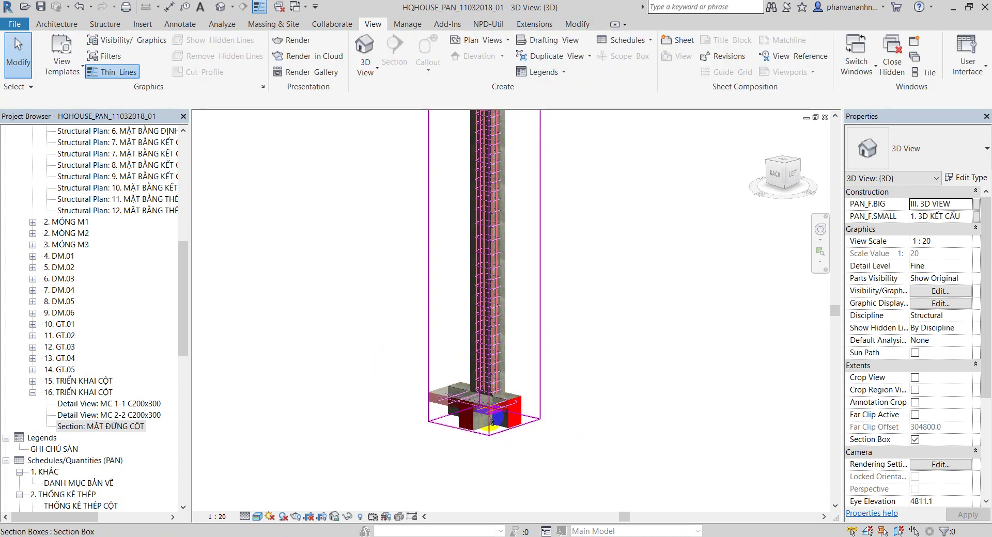
key("b")
key("x")
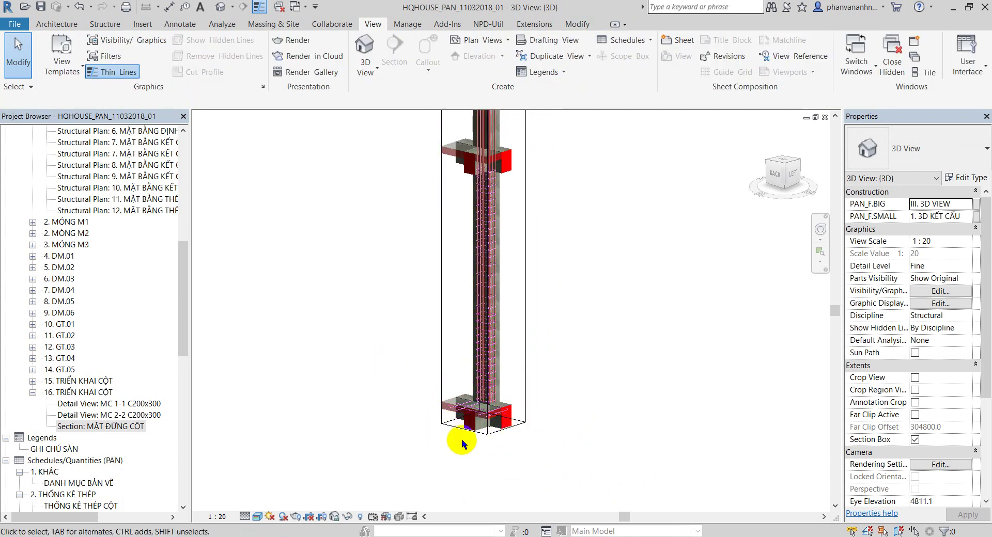
scroll(500, 246, "down", 2)
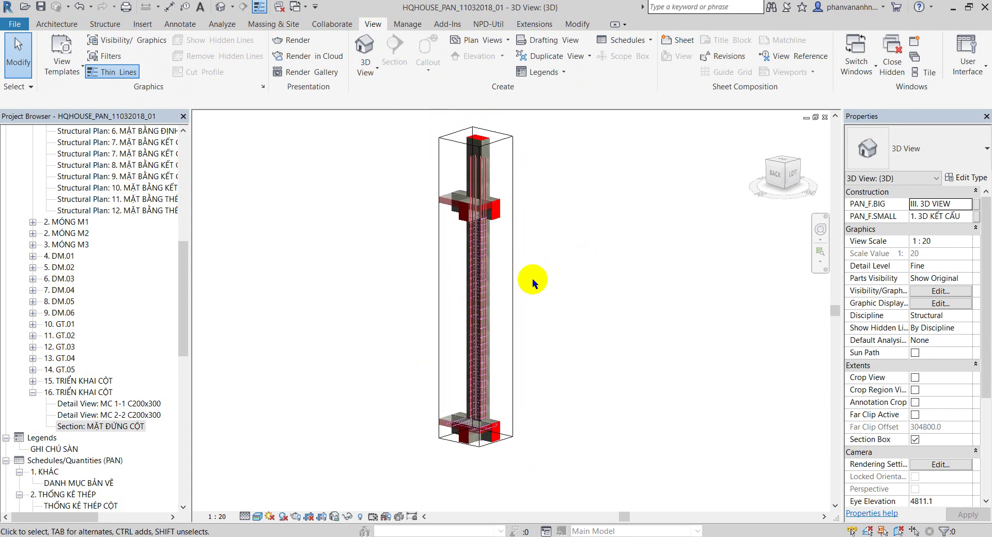
left_click(499, 155)
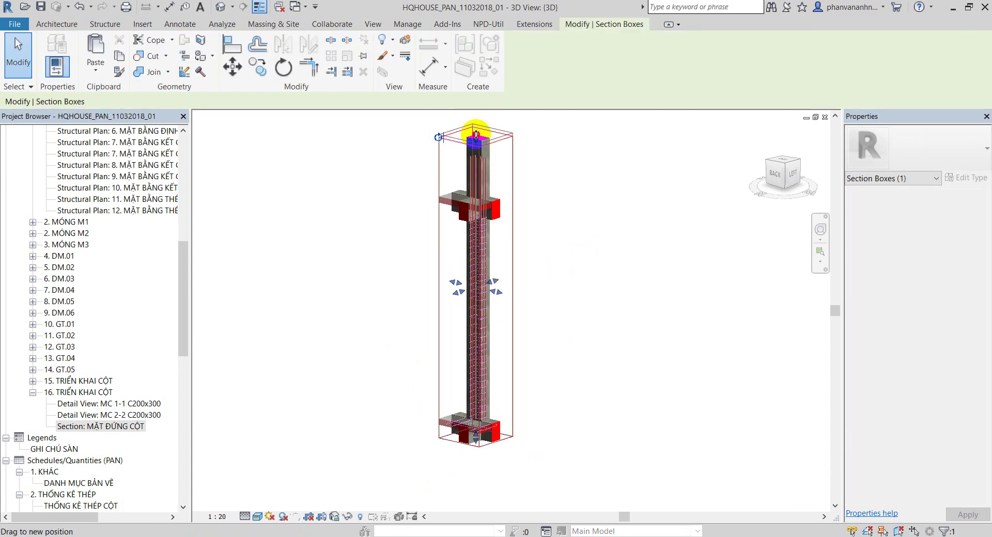
left_click(602, 207)
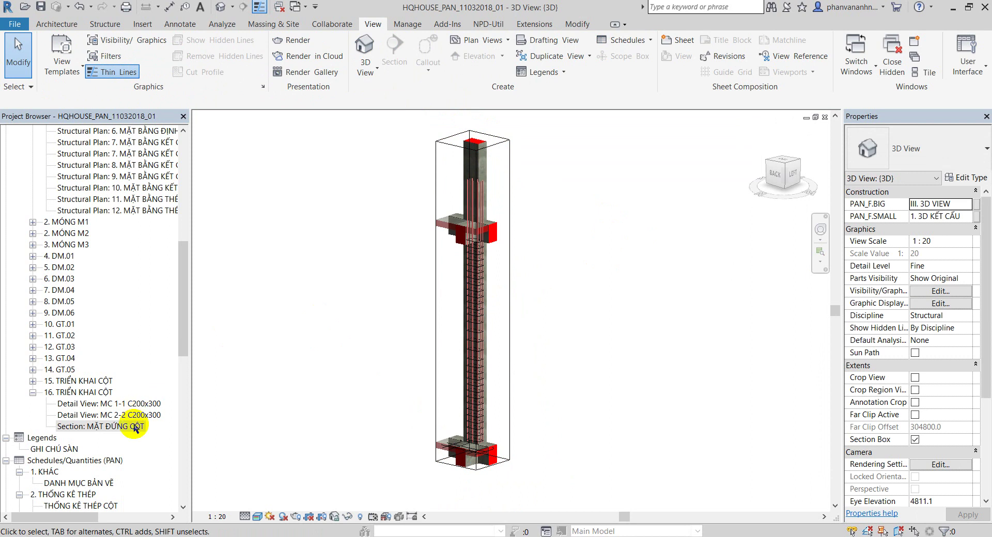
left_click_drag(186, 336, 181, 483)
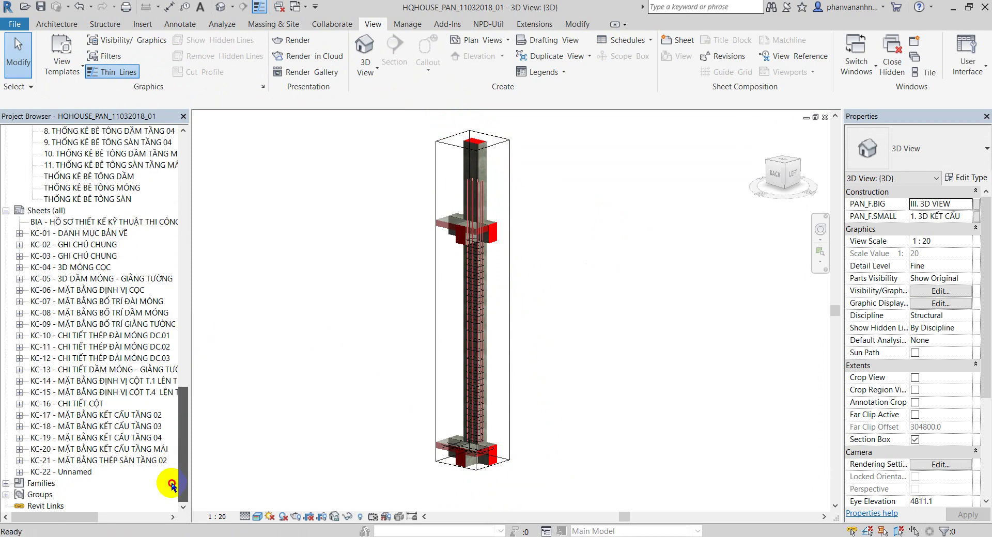
- Open sheet KC-22 and inspect the column elevation and section viewports
double_click(77, 471)
scroll(388, 402, "down", 2)
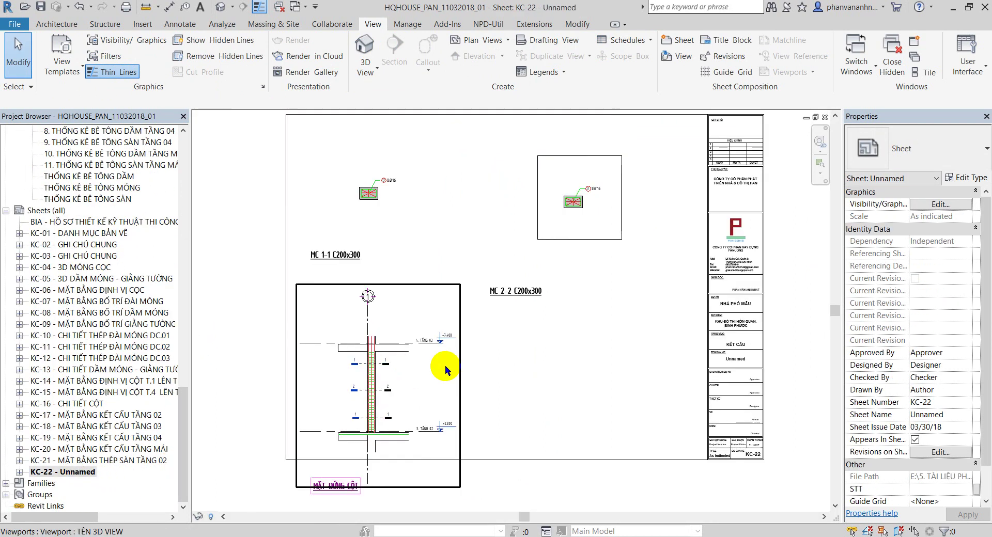
left_click(447, 337)
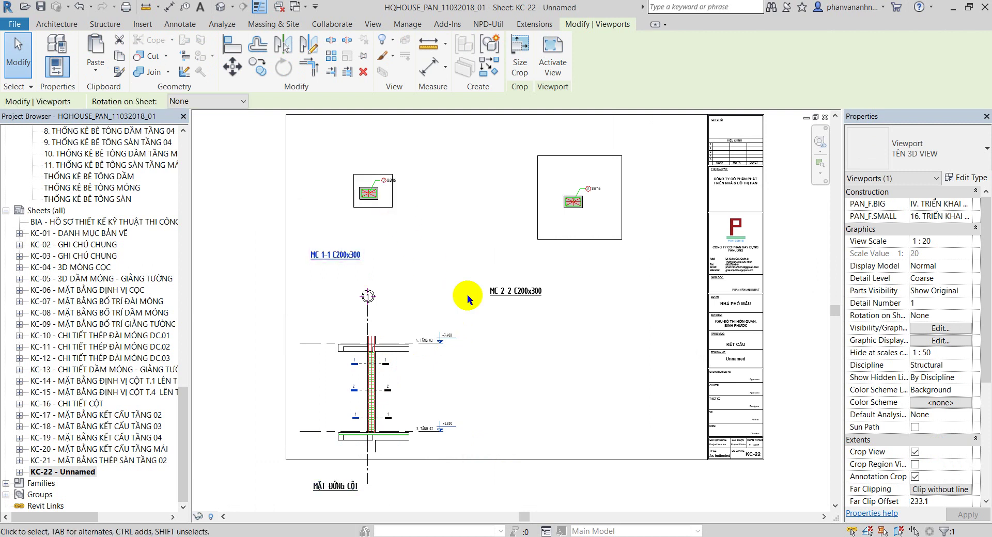
left_click(513, 353)
left_click(364, 196)
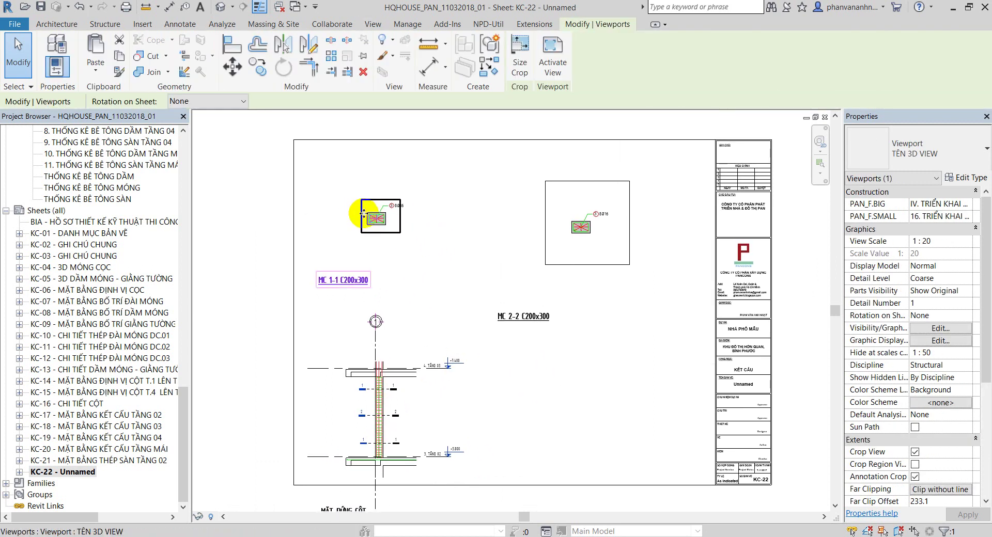
left_click(418, 247)
scroll(408, 240, "up", 2)
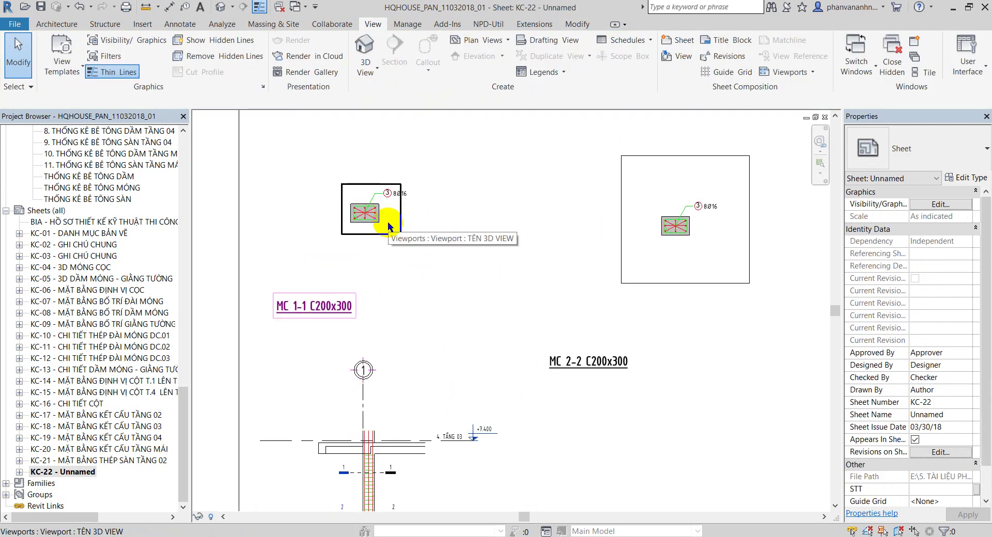
scroll(390, 232, "down", 1)
- Place the elevation viewport on the left and stack MC 1-1 and MC 2-2 on the right
left_click_drag(393, 246, 610, 163)
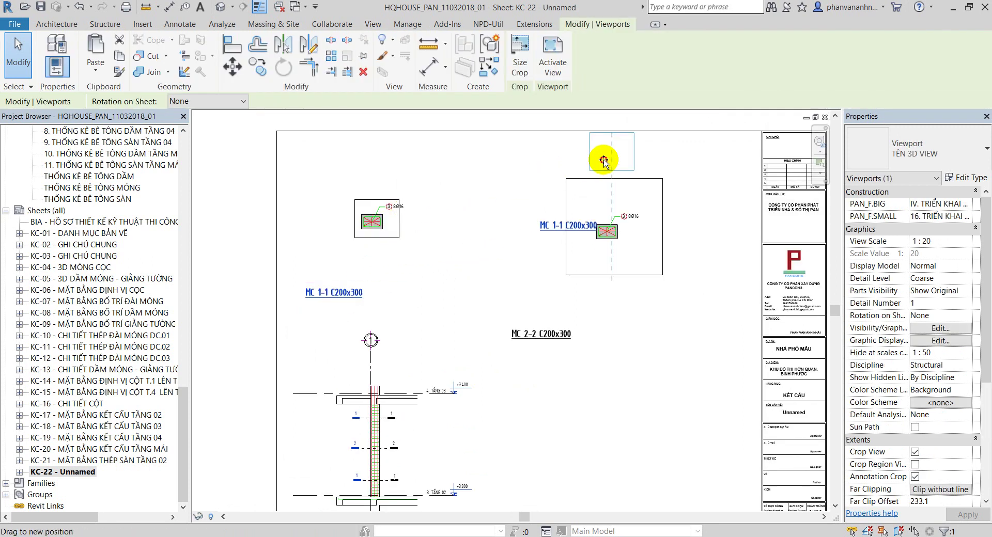
left_click(648, 414)
mouse_move(394, 443)
left_mouse_down()
mouse_move(396, 227)
mouse_move(382, 238)
left_mouse_up()
scroll(439, 282, "down", 2)
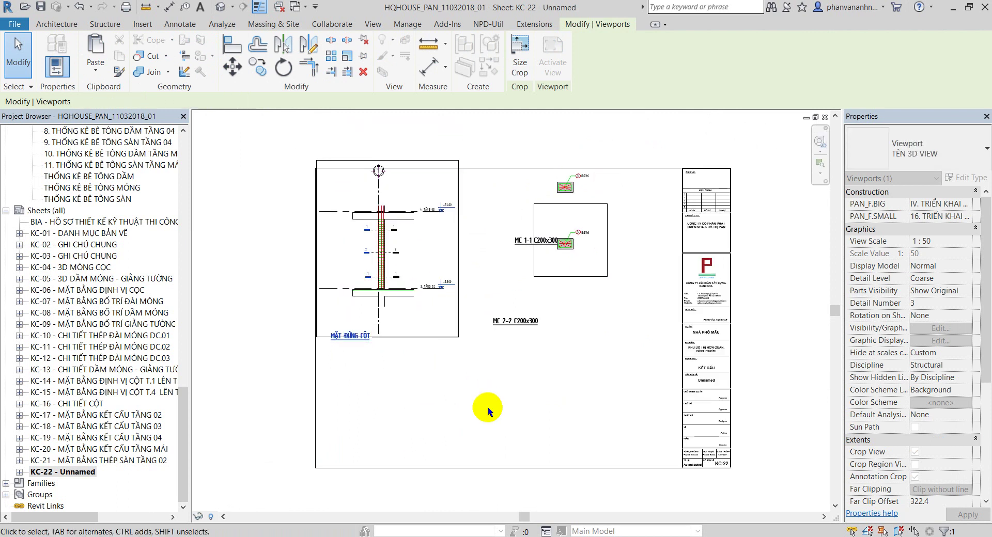
left_click(485, 407)
scroll(465, 372, "up", 1)
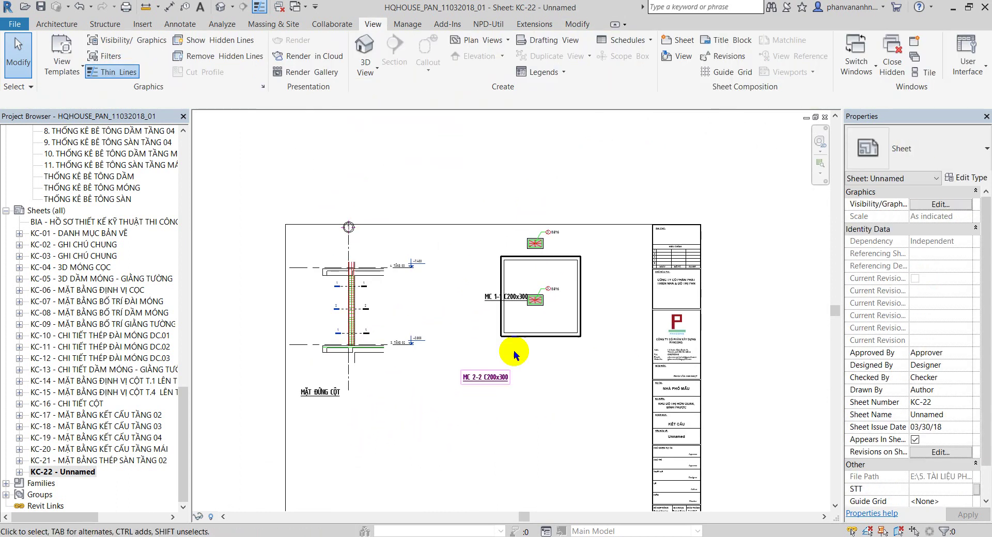
scroll(513, 350, "up", 1)
left_click(534, 313)
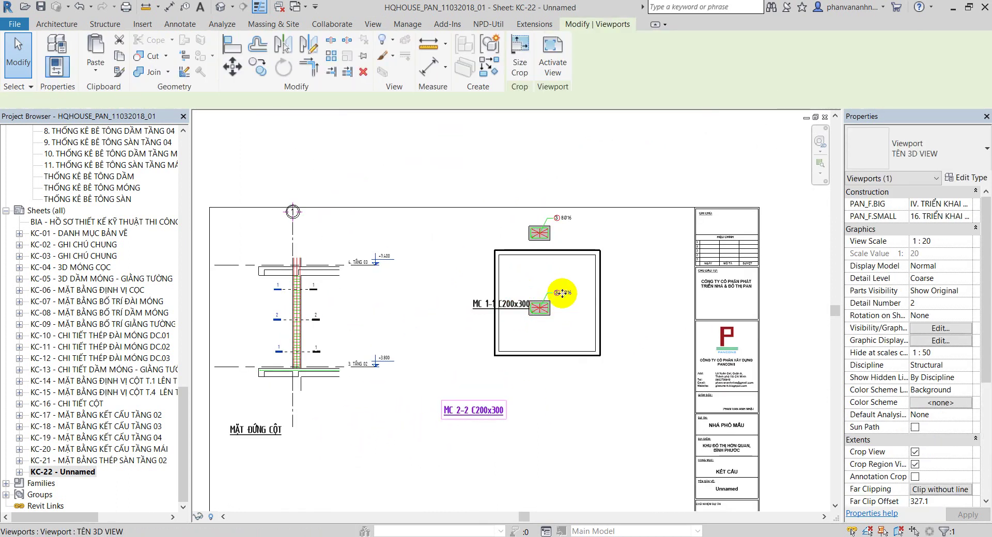
left_click_drag(535, 279, 604, 315)
left_click(542, 237)
left_click_drag(542, 238, 614, 232)
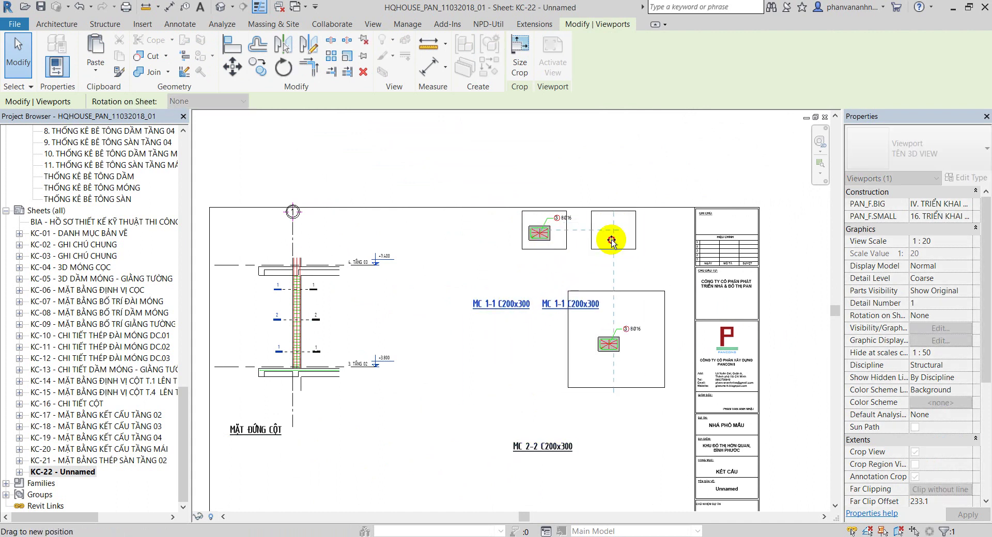
- Move the MC 1-1, MC 2-2 and MẶT ĐỨNG CỘT titles under their views, then return to 3D
left_click(544, 274)
left_click_drag(562, 304, 609, 269)
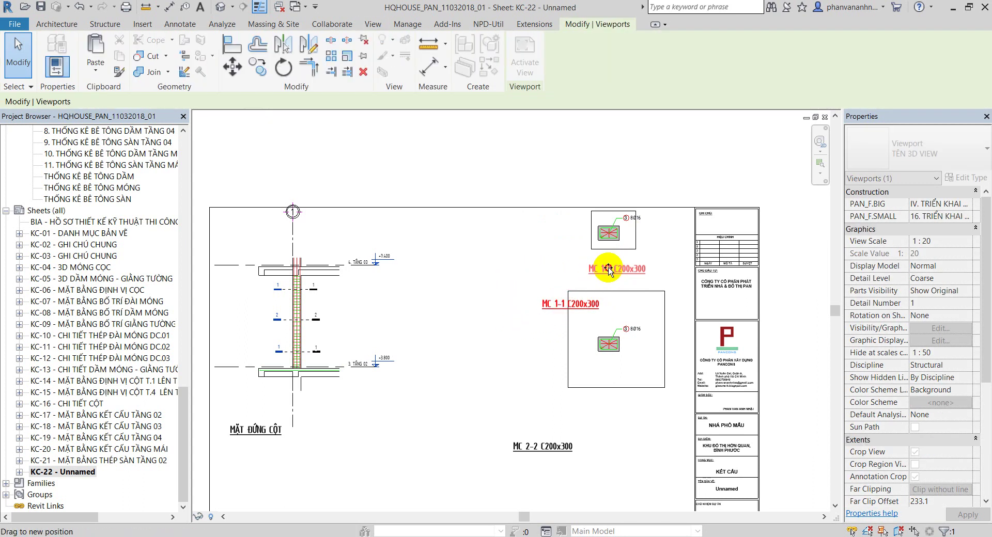
left_click(597, 460)
left_click_drag(549, 447, 623, 412)
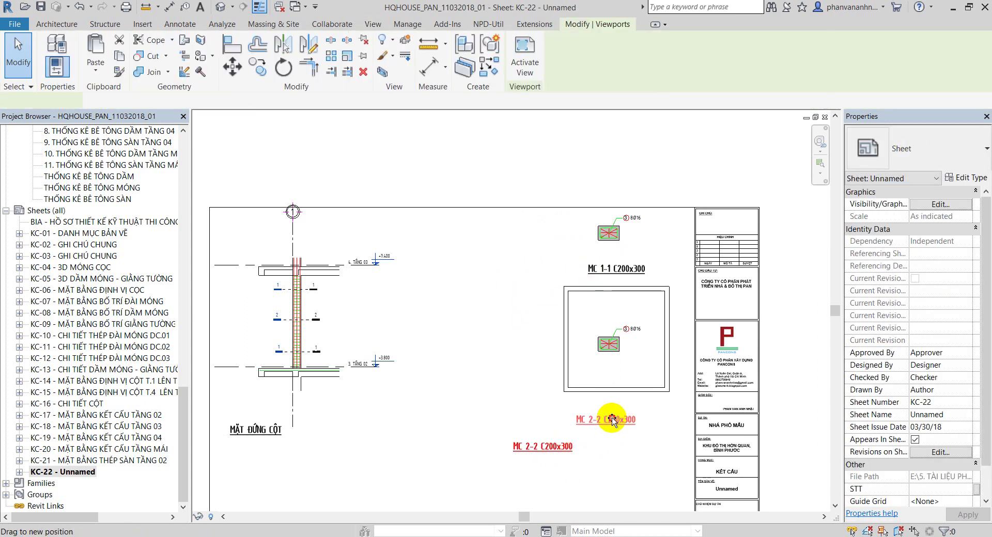
left_click(424, 421)
left_click(239, 428)
mouse_move(239, 428)
left_mouse_down()
mouse_move(302, 439)
mouse_move(298, 428)
left_mouse_up()
key("Escape")
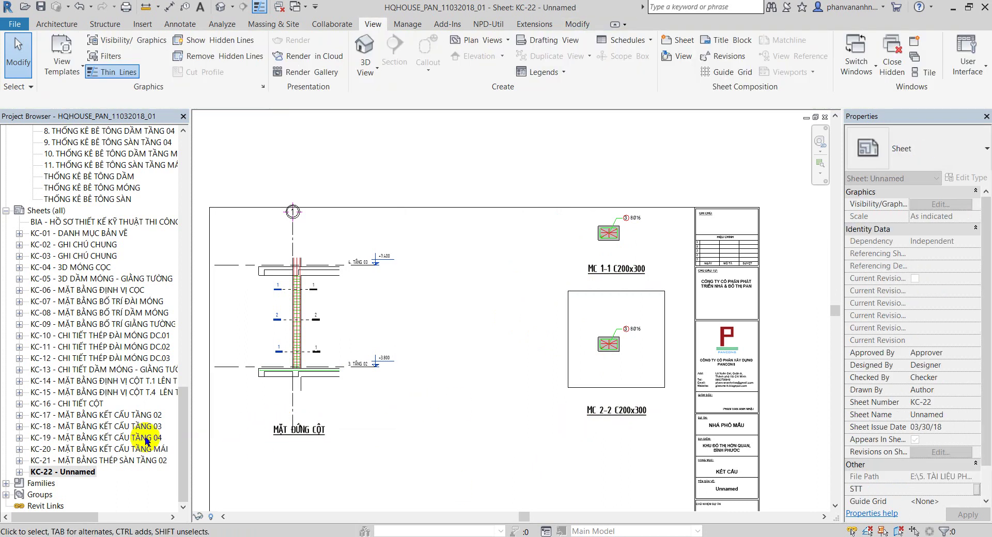
left_click_drag(182, 406, 194, 366)
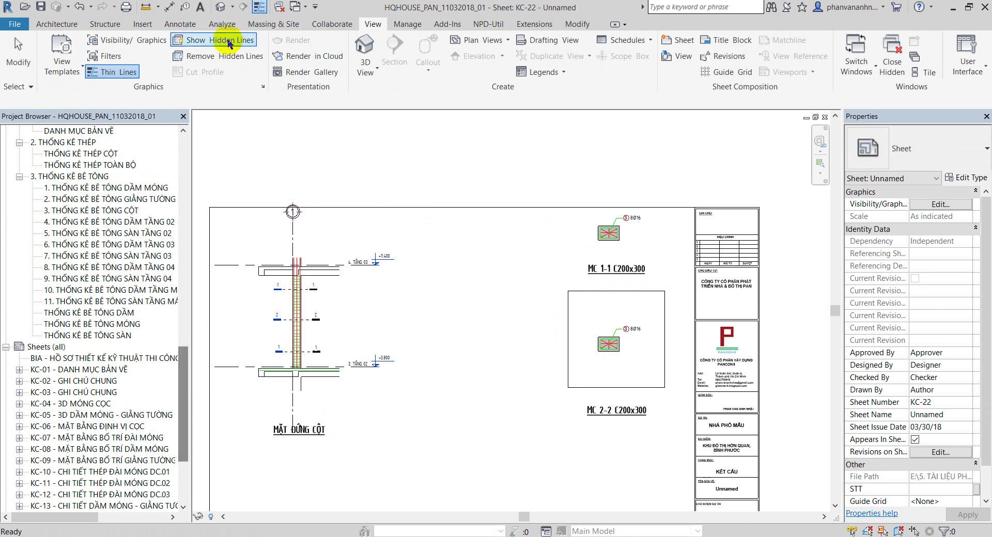
left_click(223, 7)
mouse_move(181, 382)
left_mouse_down()
mouse_move(187, 442)
mouse_move(197, 233)
left_mouse_up()
- Duplicate the default 3D view as 3D CỘT 200x300
left_click(125, 470)
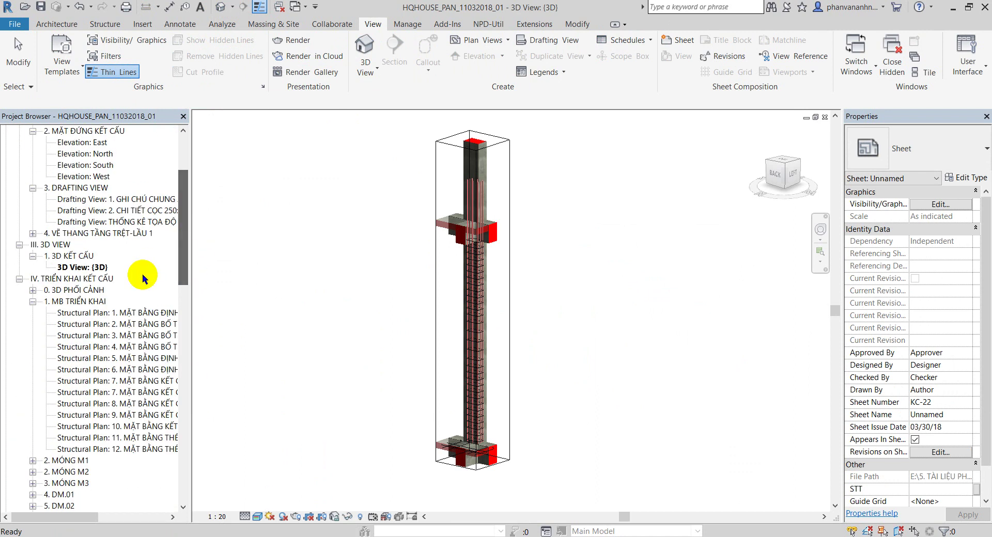
right_click(93, 267)
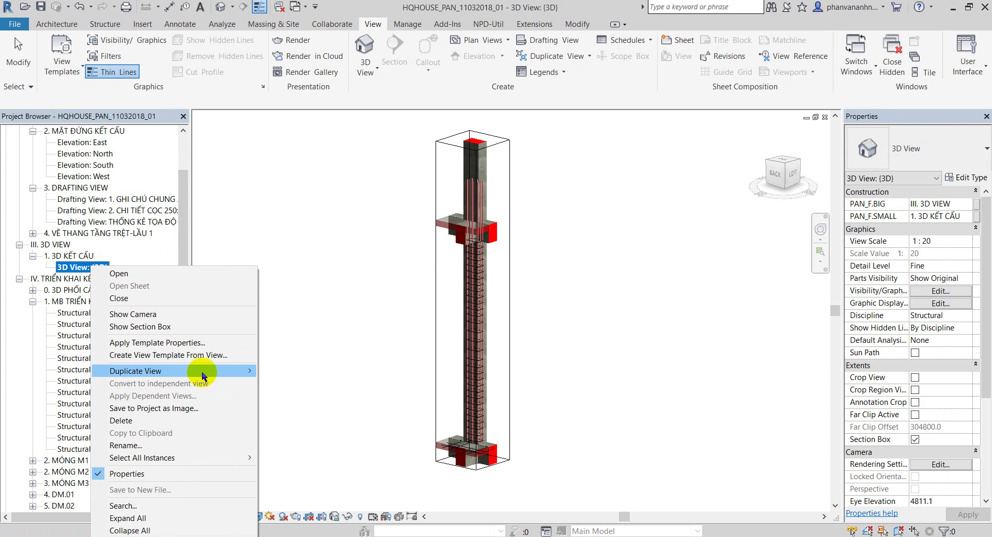
mouse_move(135, 371)
left_click(269, 371)
type("3D CỘT 200x300")
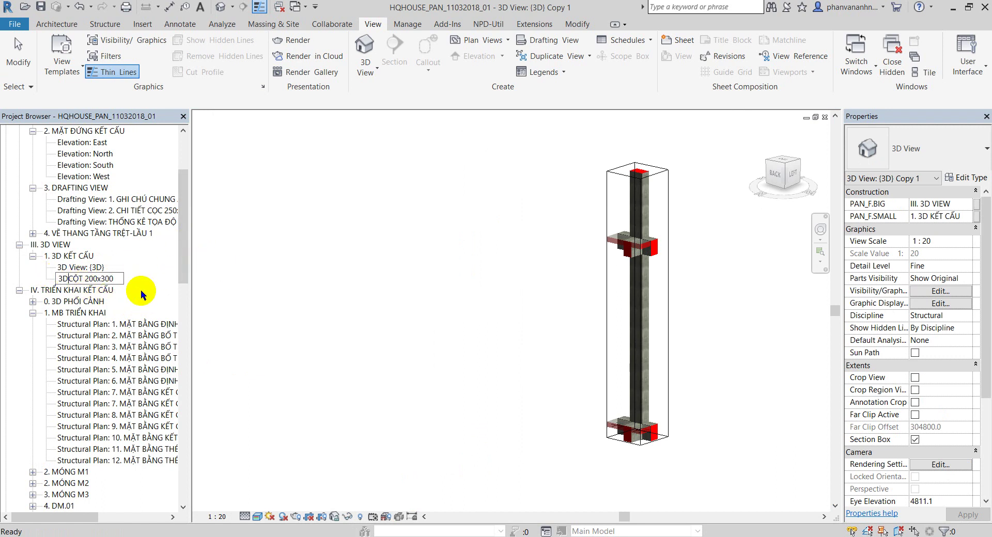
left_click(118, 265)
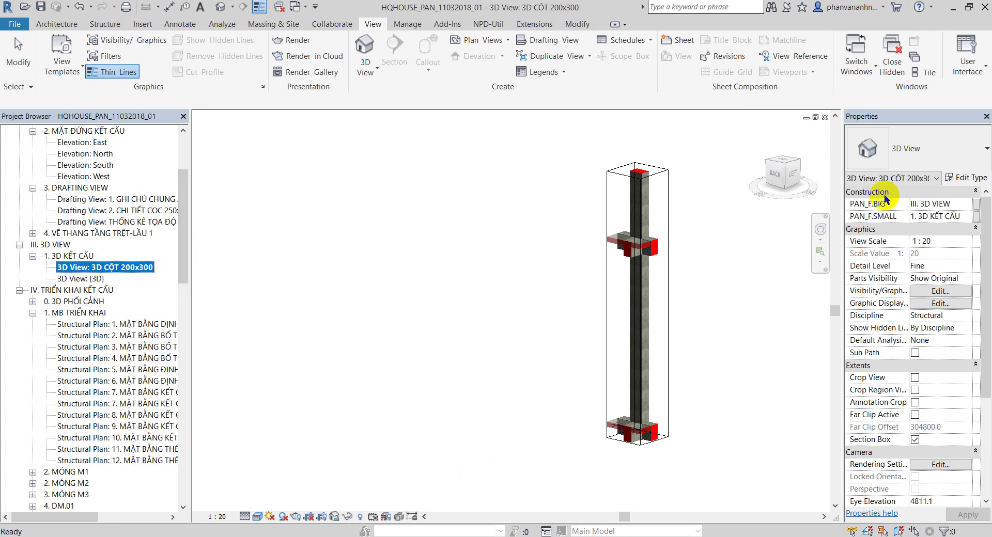
- Set PAN_F.BIG to IV. TRIỂN KHAI KẾT CẤU and PAN_F.SMALL to 16. TRIỂN KHAI CỘT
left_click(967, 205)
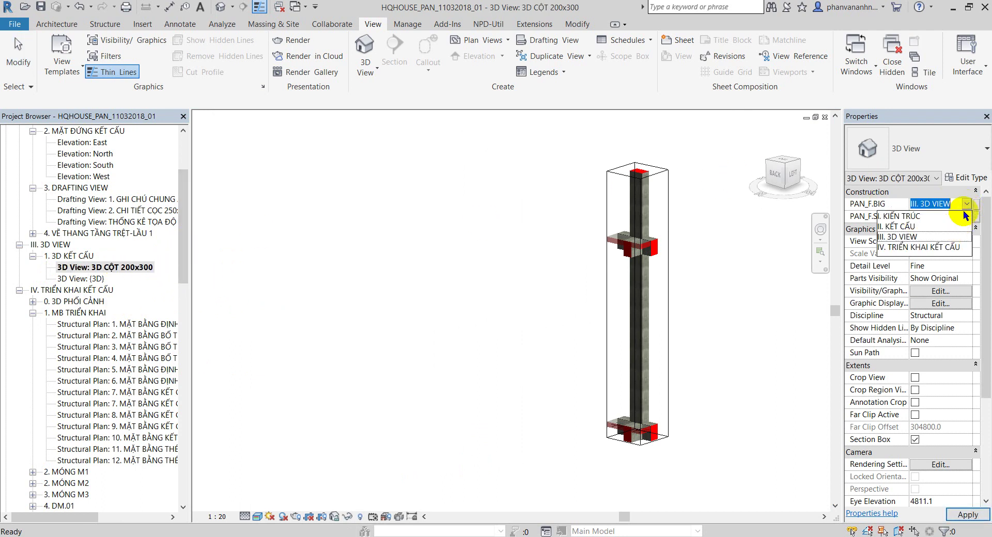
left_click(956, 248)
left_click(966, 216)
left_click_drag(967, 238, 967, 272)
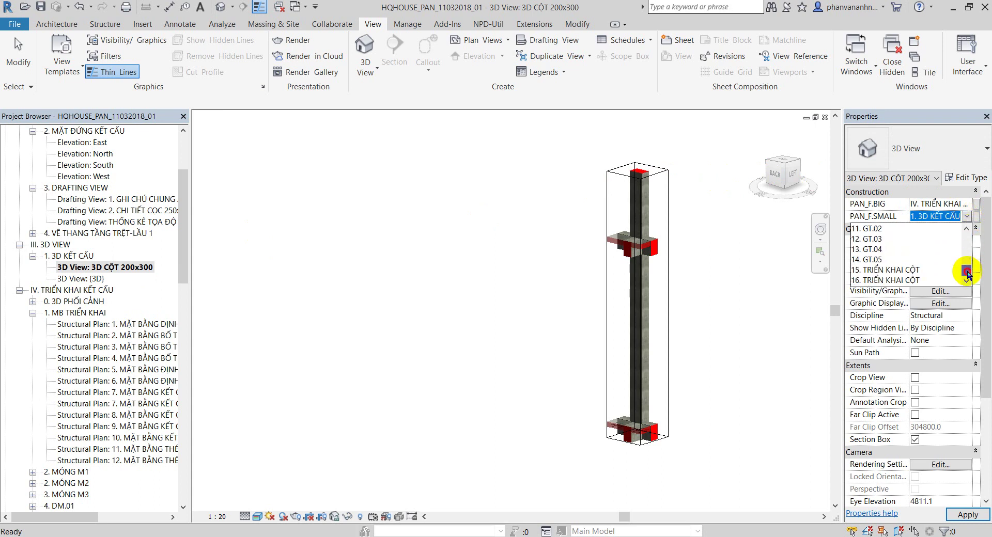
left_click(925, 282)
left_click(970, 515)
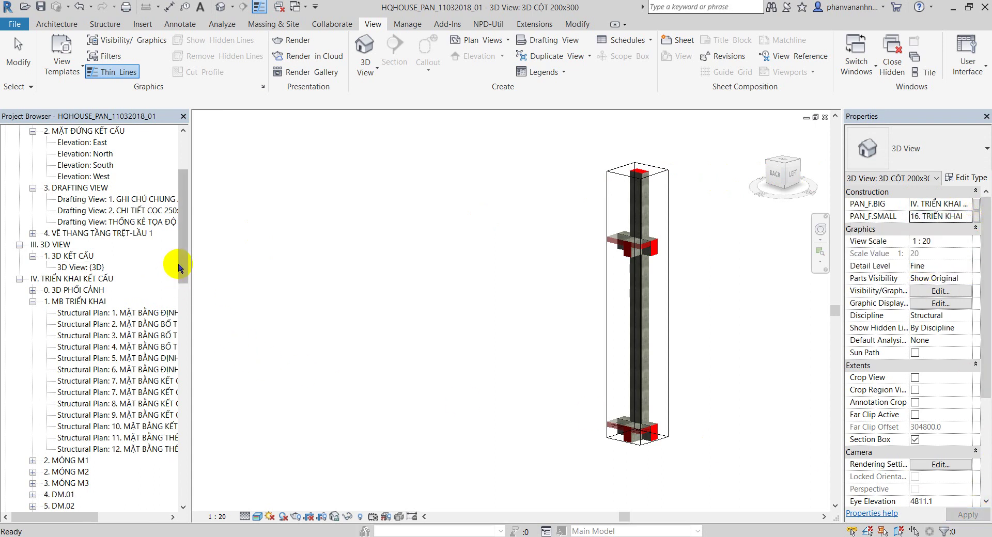
- Open sheet KC-22 from the Project Browser
left_click_drag(193, 258, 192, 423)
scroll(126, 287, "up", 3)
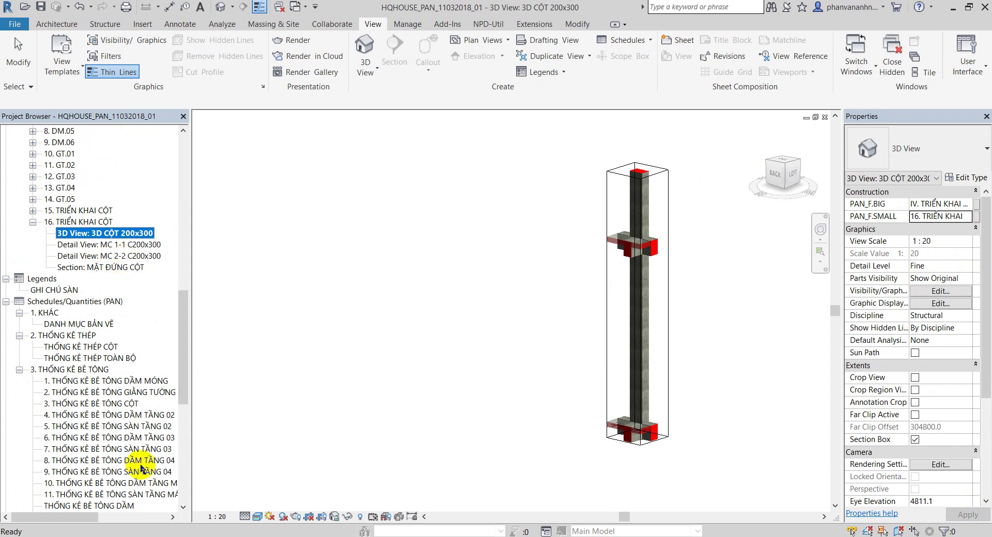
scroll(177, 376, "down", 10)
double_click(63, 471)
mouse_move(186, 436)
left_mouse_down()
mouse_move(192, 361)
mouse_move(175, 332)
left_mouse_up()
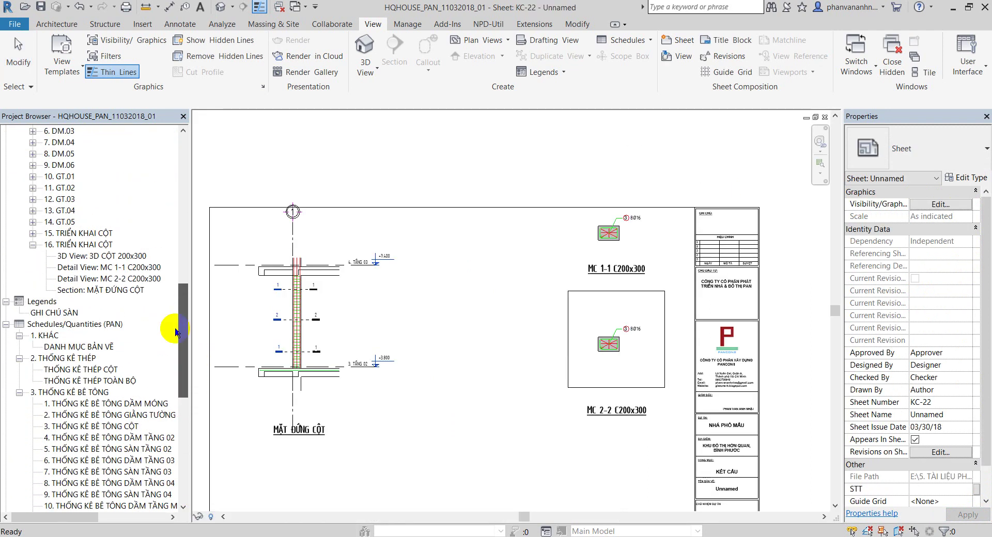
- Place the 3D CỘT 200x300 view on sheet KC-22 and set its scale to 1:50
left_click(122, 257)
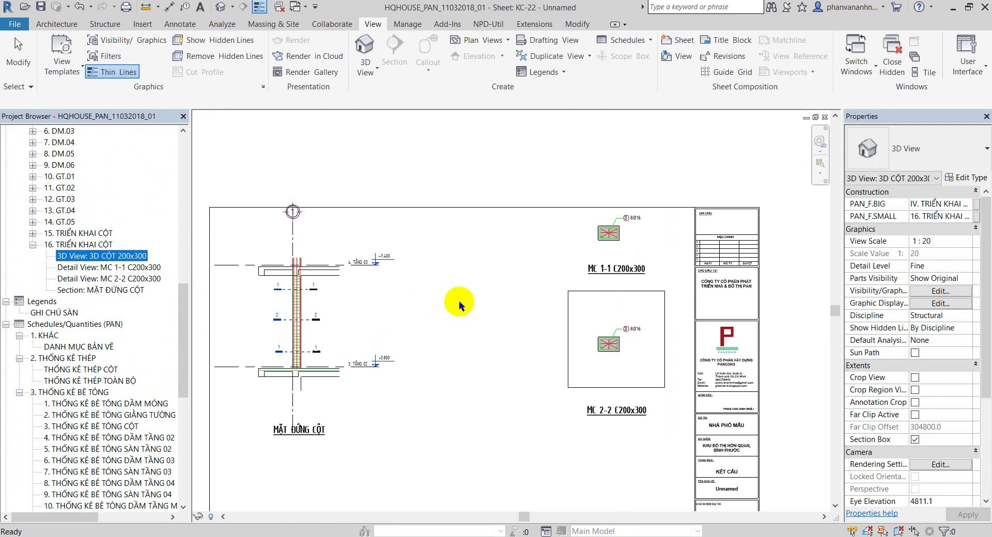
left_click(472, 309)
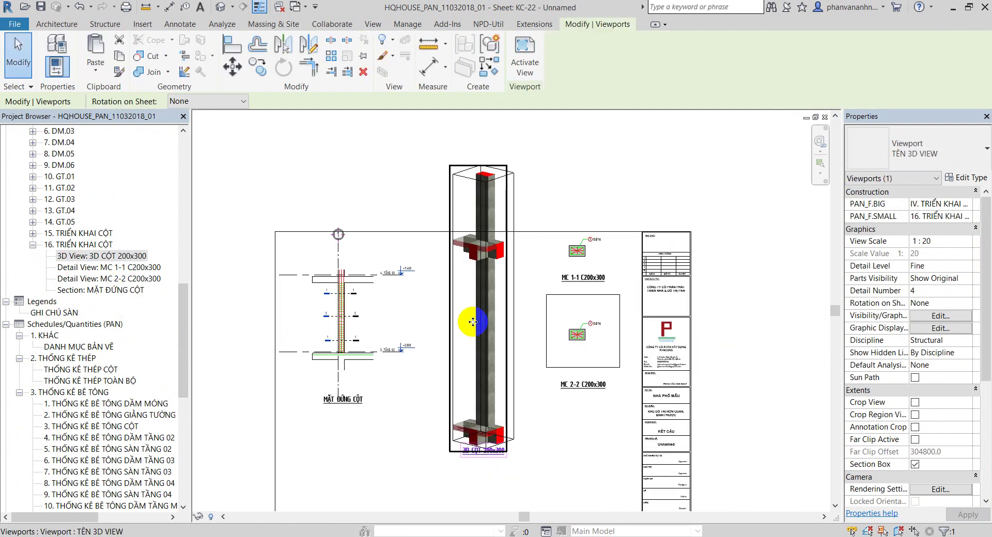
double_click(465, 322)
left_click(217, 517)
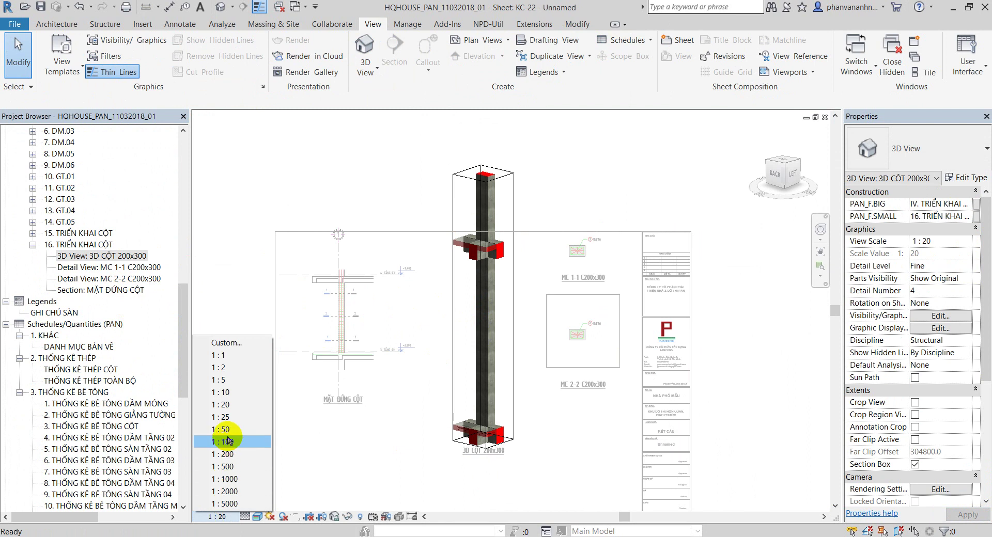
left_click(227, 429)
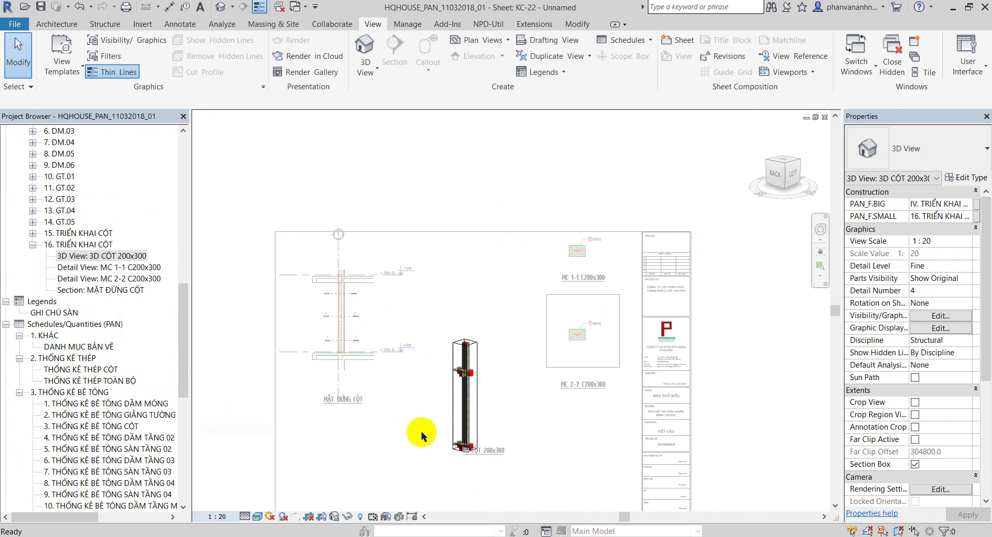
double_click(554, 461)
- Move the 3D viewport up beside the elevation and put its title beneath the column
left_click(472, 410)
left_click_drag(471, 418, 468, 310)
left_click(524, 430)
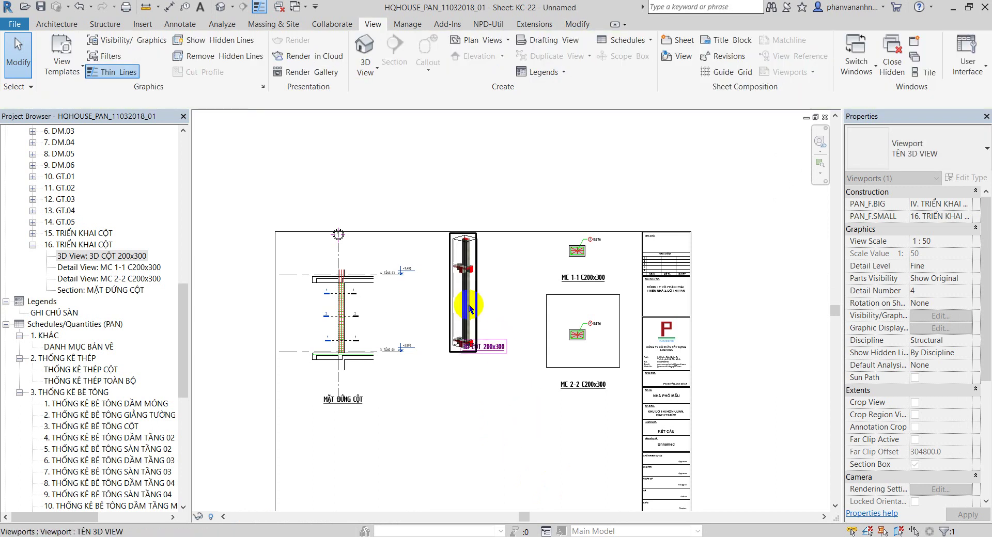
left_click(476, 323)
left_click(486, 413)
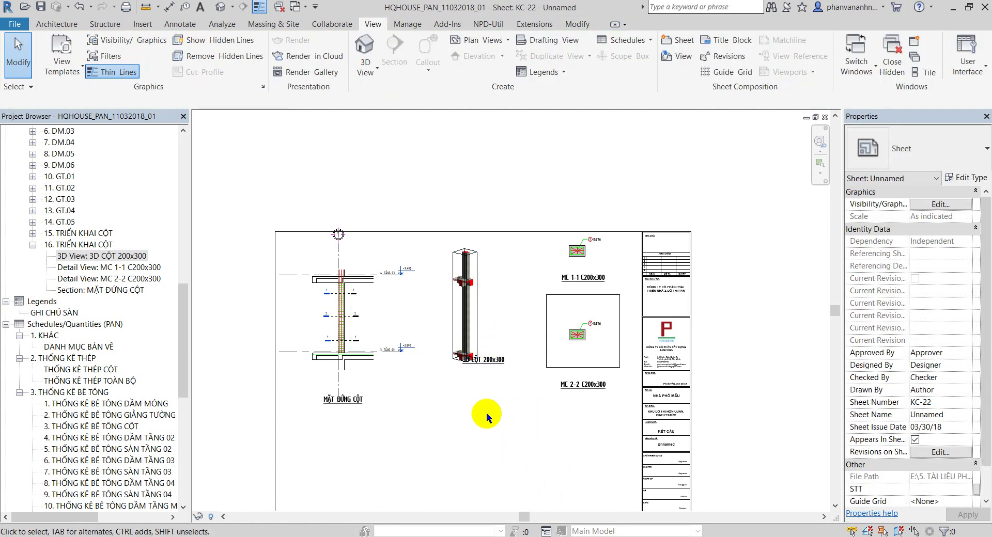
scroll(481, 372, "up", 2)
left_click(498, 372)
left_click(493, 356)
mouse_move(494, 356)
left_mouse_down()
mouse_move(467, 389)
mouse_move(482, 430)
left_mouse_up()
key("Escape")
- Inspect the rebar inside the 3D viewport, close Dynamo Player, and review the whole sheet layout
scroll(449, 283, "up", 2)
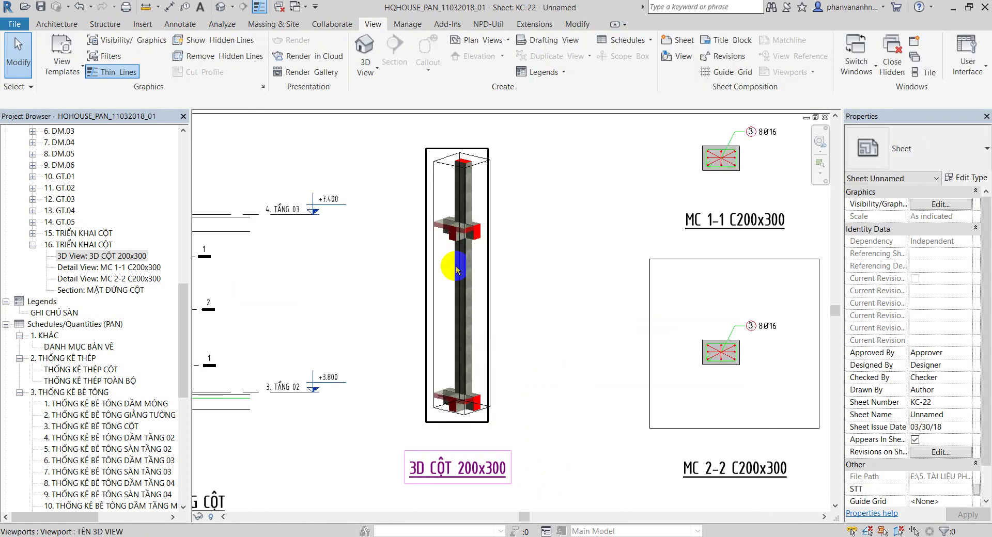
double_click(469, 283)
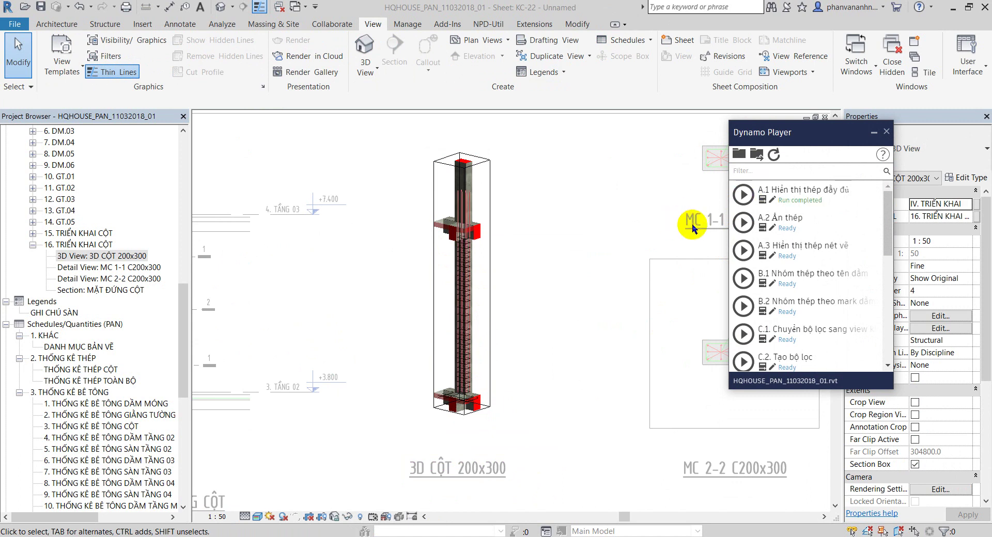
left_click(873, 133)
double_click(604, 293)
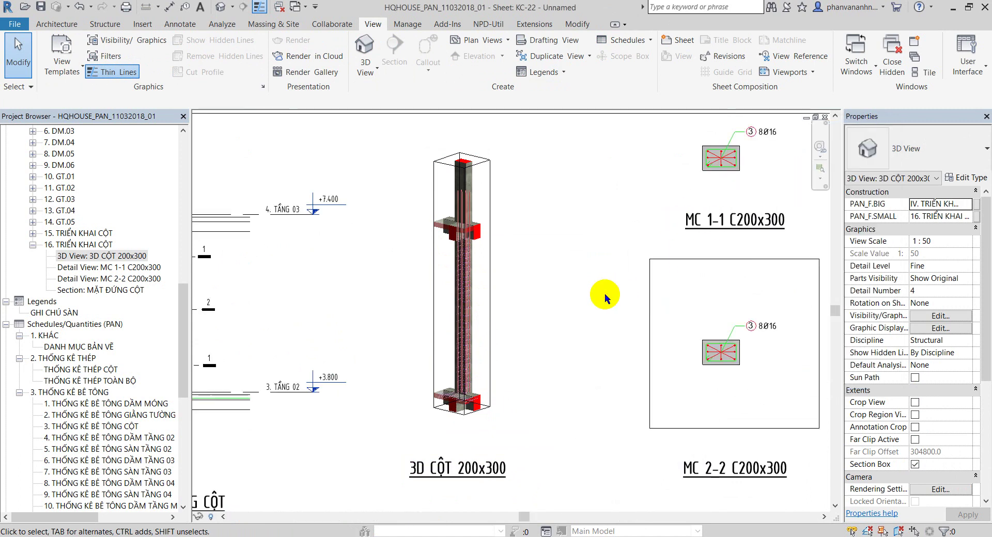
scroll(563, 271, "down", 3)
scroll(598, 391, "down", 2)
middle_click_drag(597, 391, 563, 344)
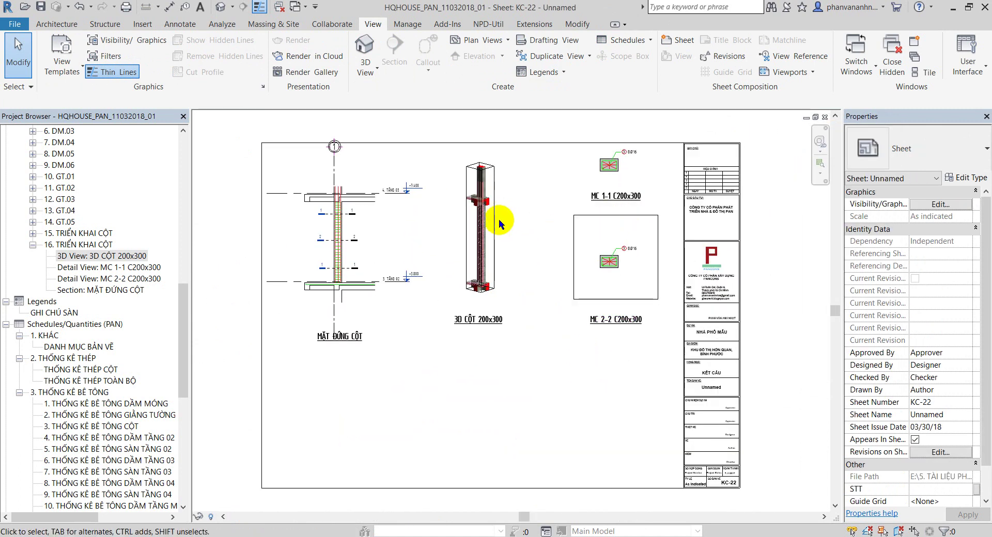
left_click(368, 249)
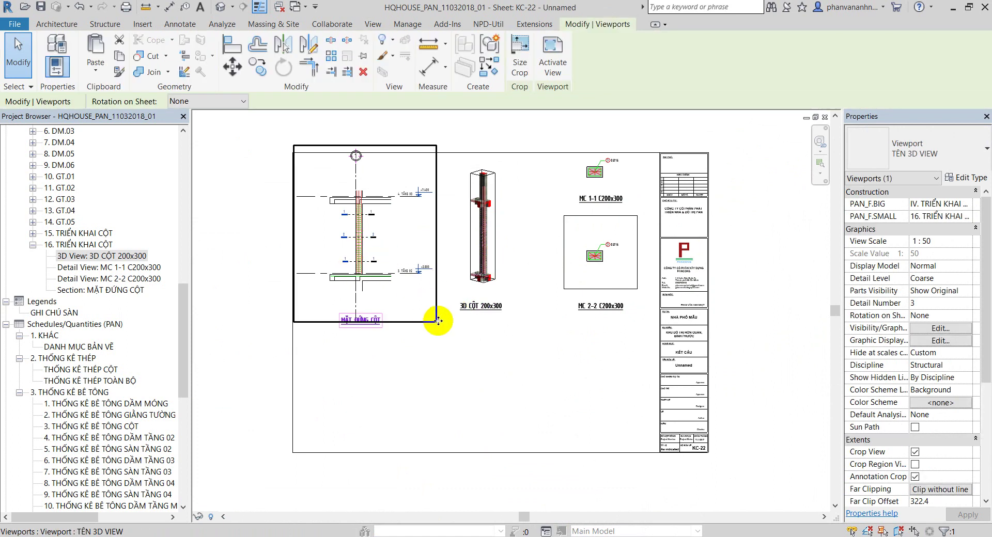
left_click(445, 413)
left_click(499, 237)
left_click(504, 377)
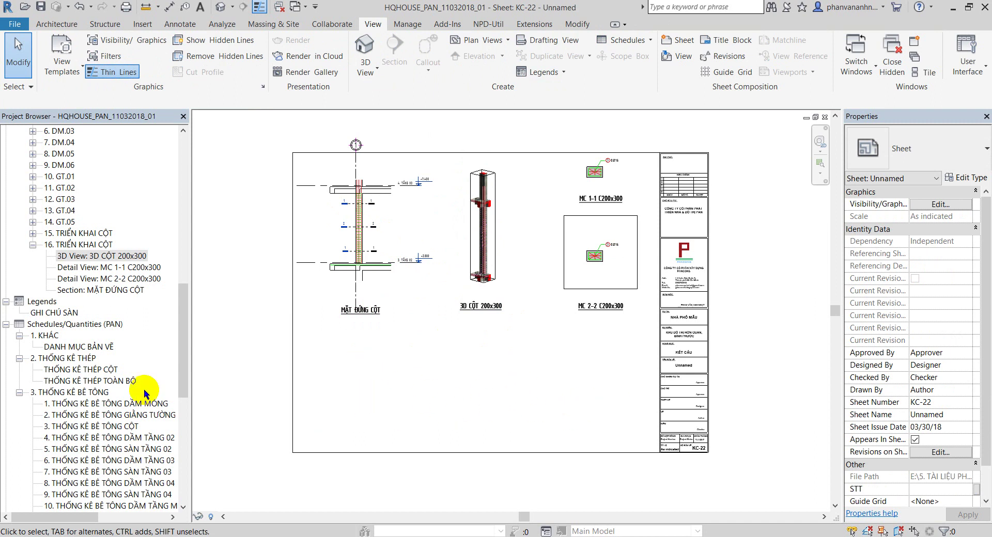
left_click_drag(188, 339, 167, 449)
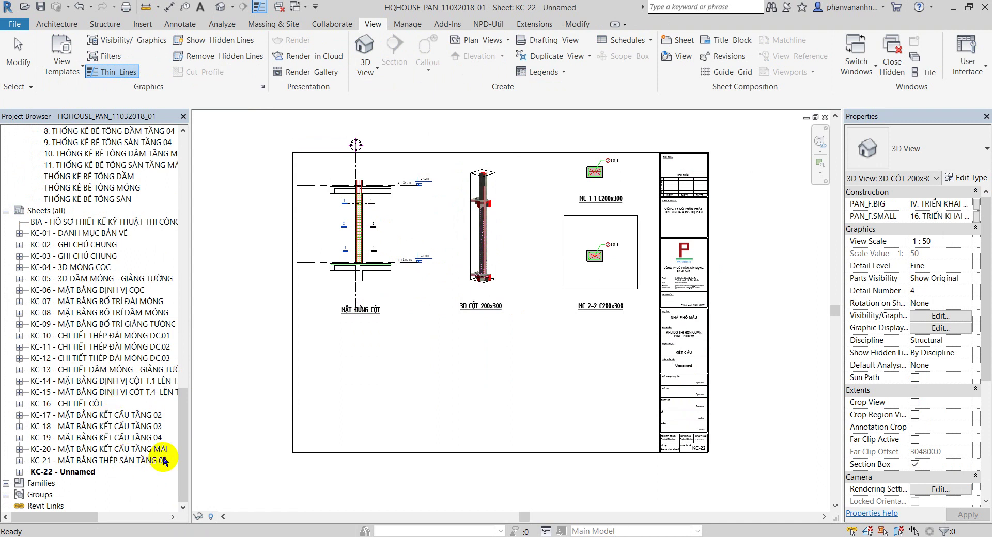
- Compare with sheet KC-16 CHI TIẾT CỘT, then open the default {3D} view and untick Section Box
double_click(94, 404)
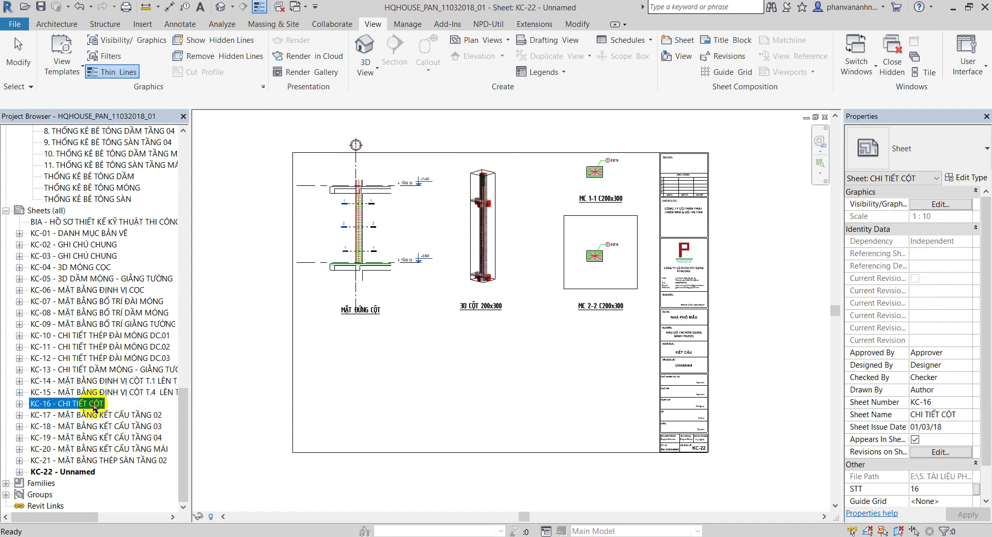
scroll(472, 296, "up", 3)
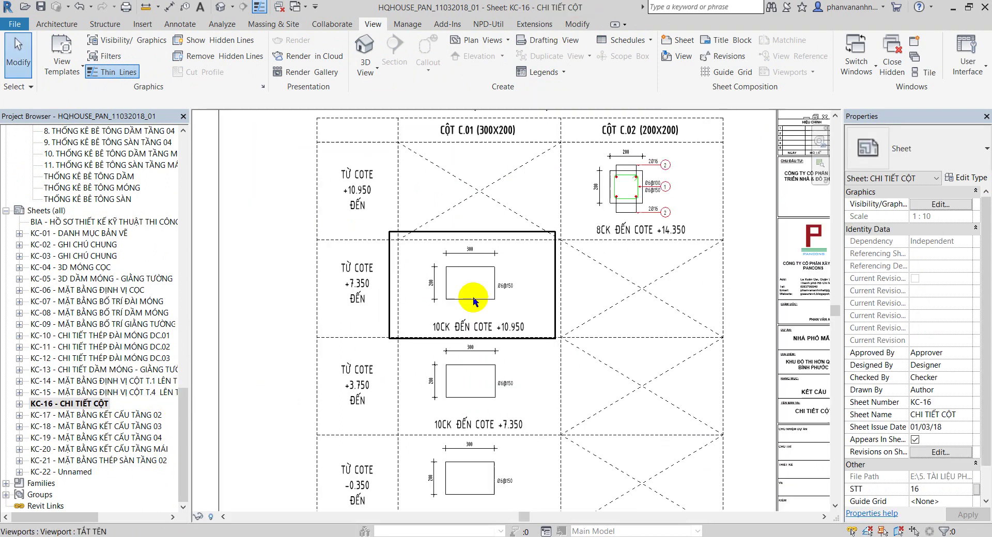
scroll(485, 293, "up", 2)
scroll(451, 257, "down", 2)
scroll(451, 257, "down", 1)
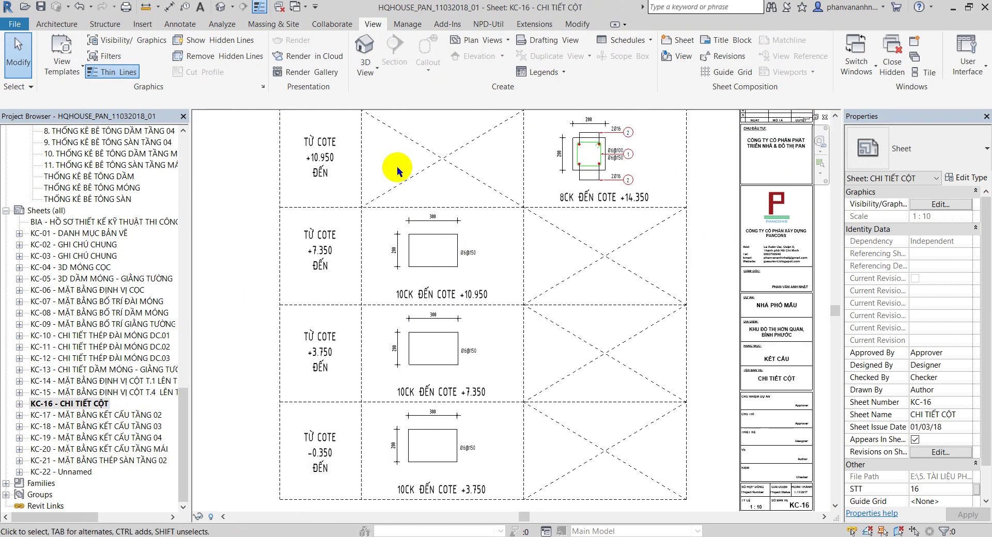
left_click(228, 4)
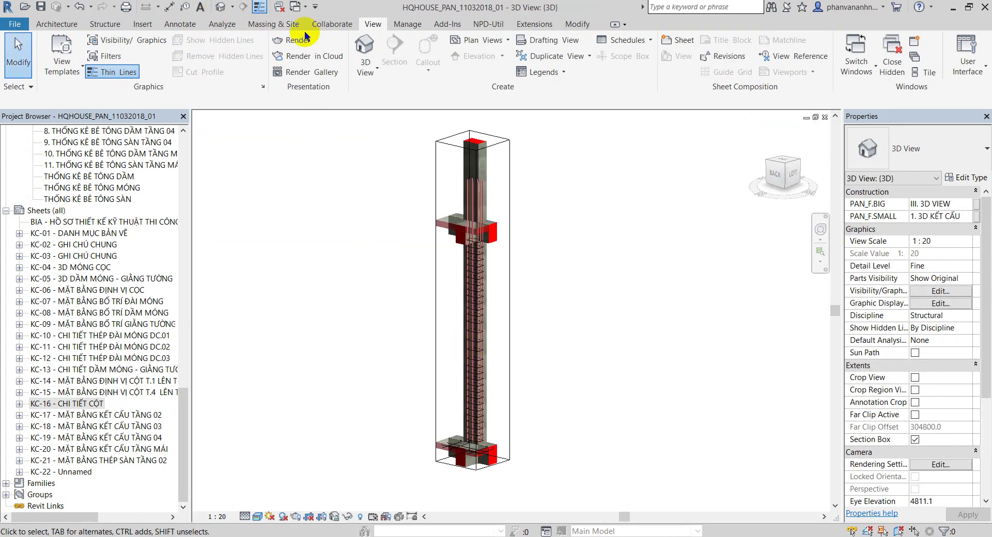
left_click(915, 439)
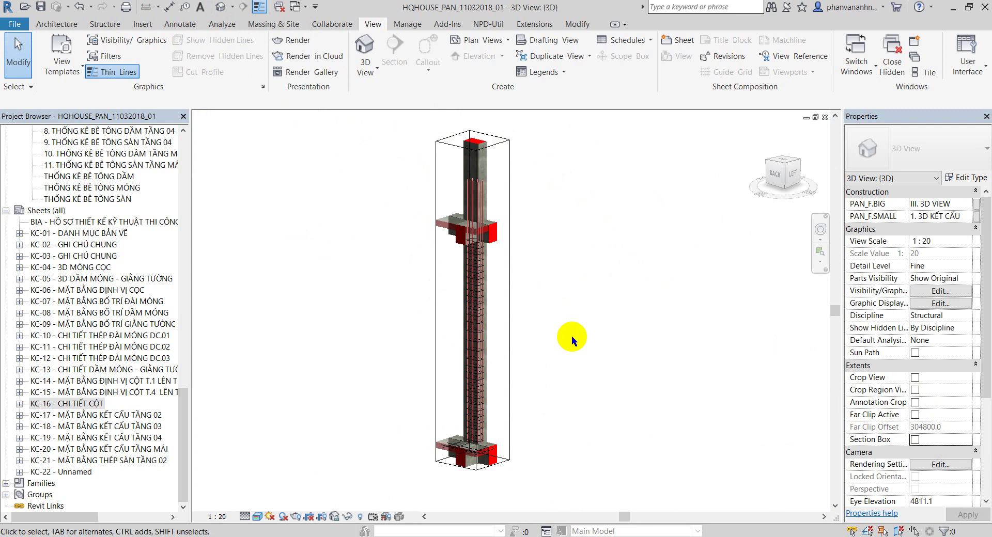
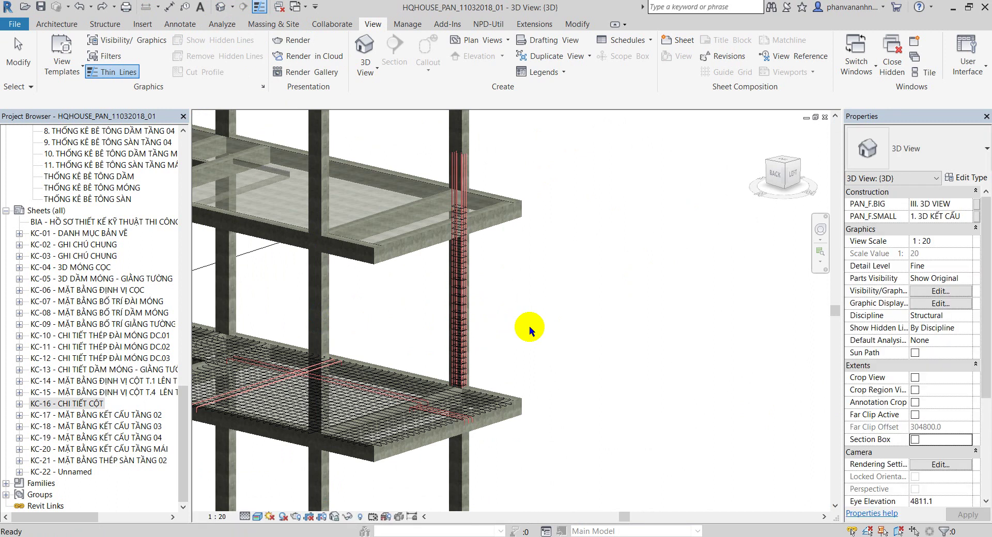
- Crossing-select the upper column and its rebar and try the Filter, ending with nothing selected
scroll(529, 326, "down", 5)
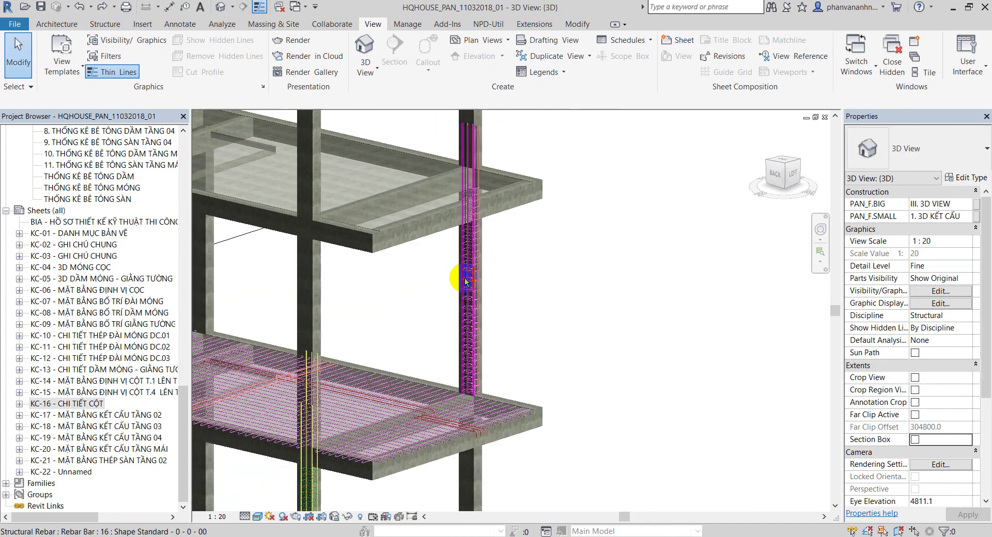
scroll(618, 291, "up", 3)
scroll(518, 265, "up", 3)
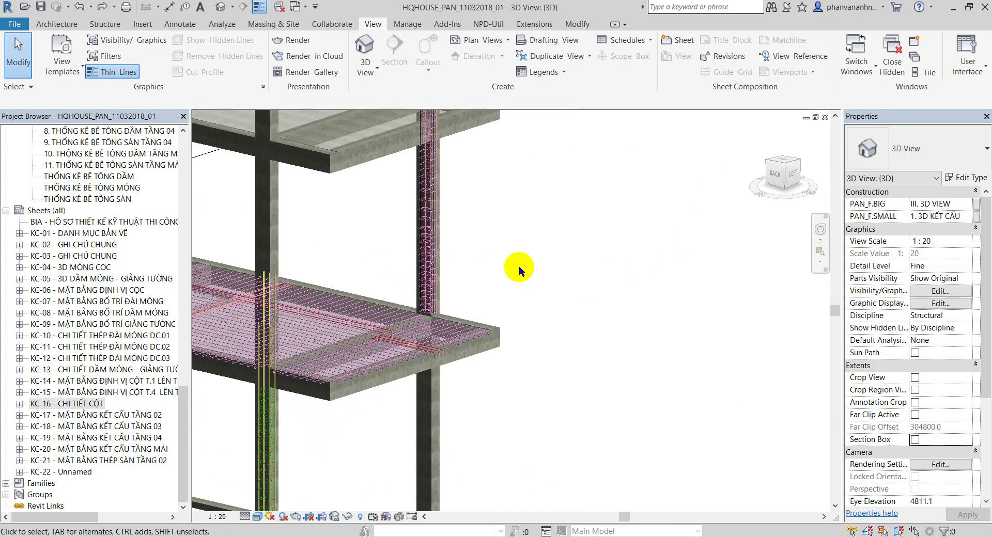
scroll(494, 326, "up", 3)
left_click_drag(498, 332, 401, 251)
key("f")
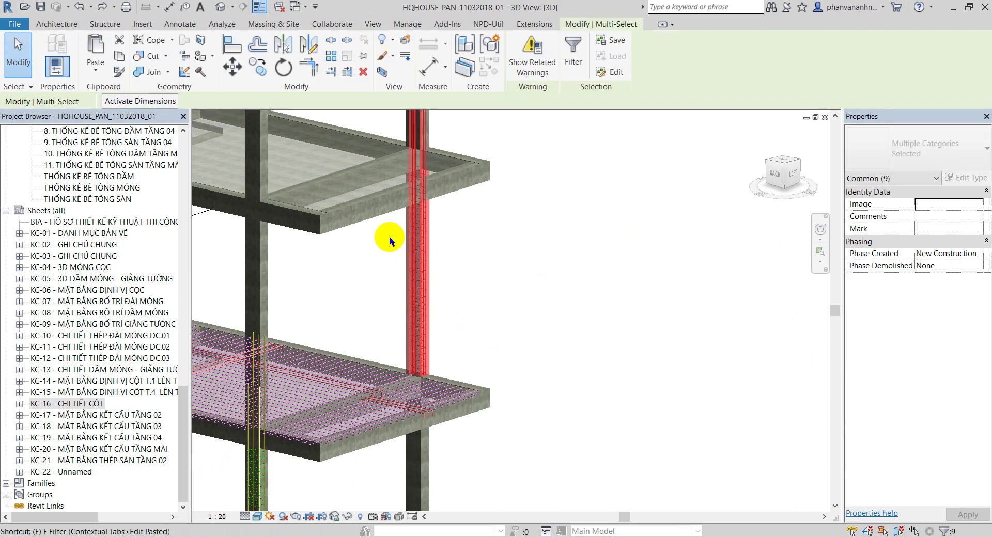
left_click(591, 212)
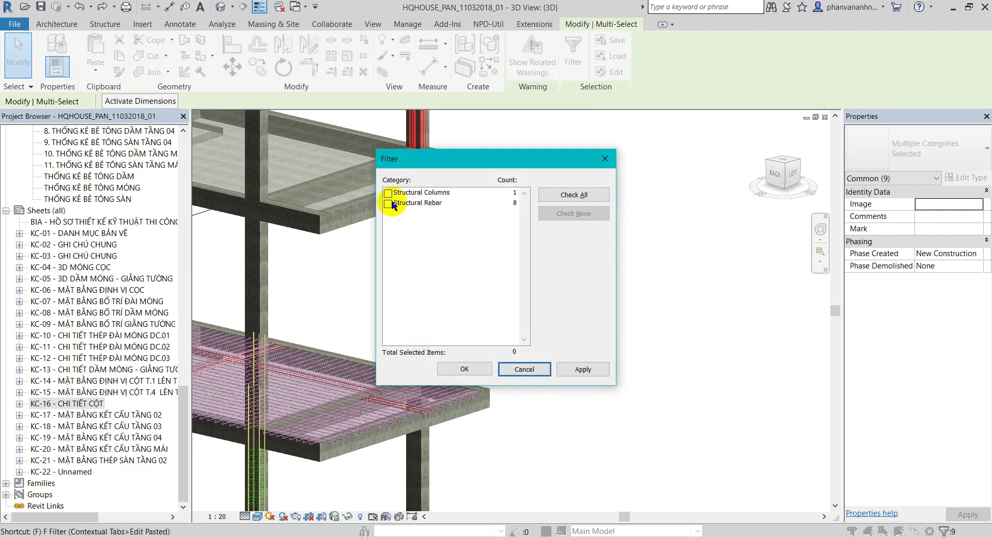
left_click(471, 368)
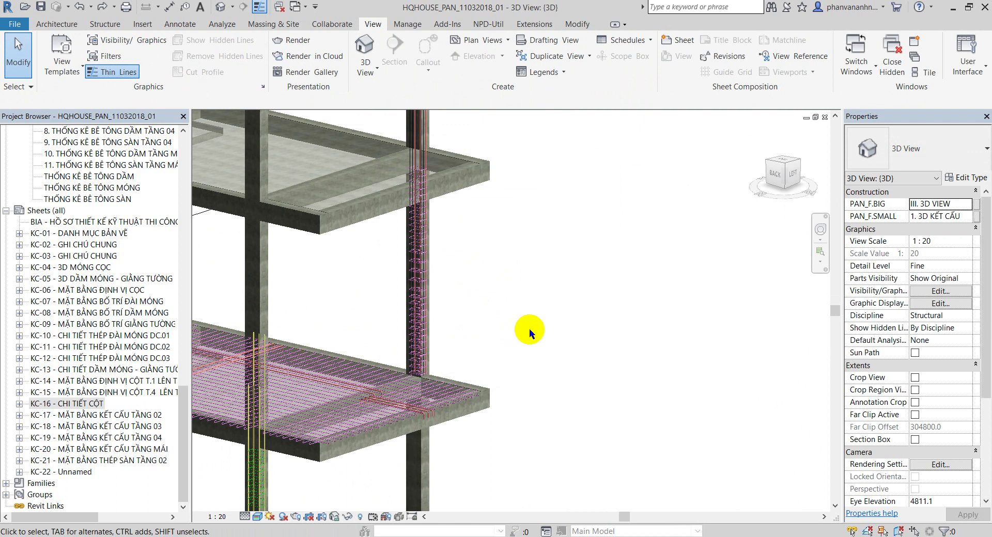
left_click(433, 308)
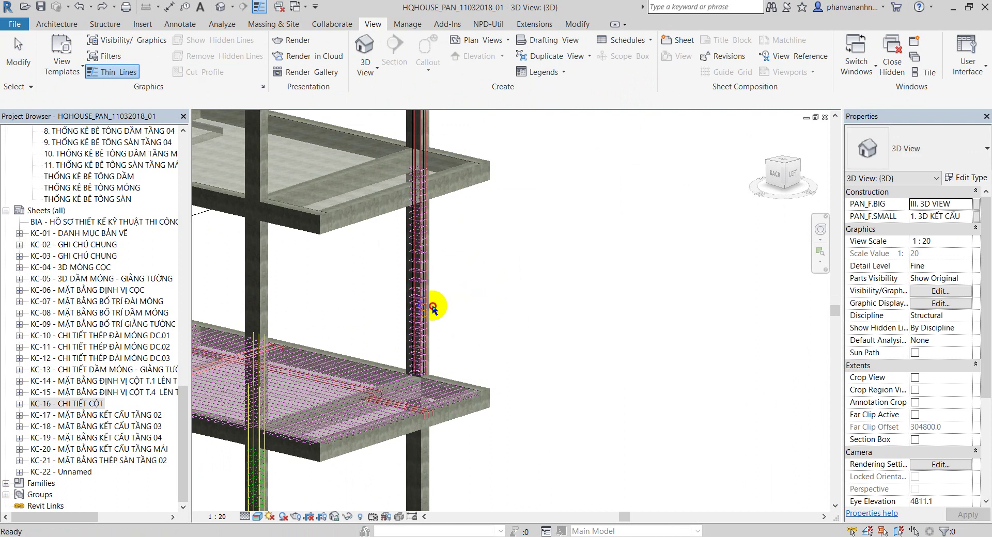
- Filter the column selection down to Structural Rebar and delete it, including the remaining stirrups
left_click_drag(467, 312, 380, 255)
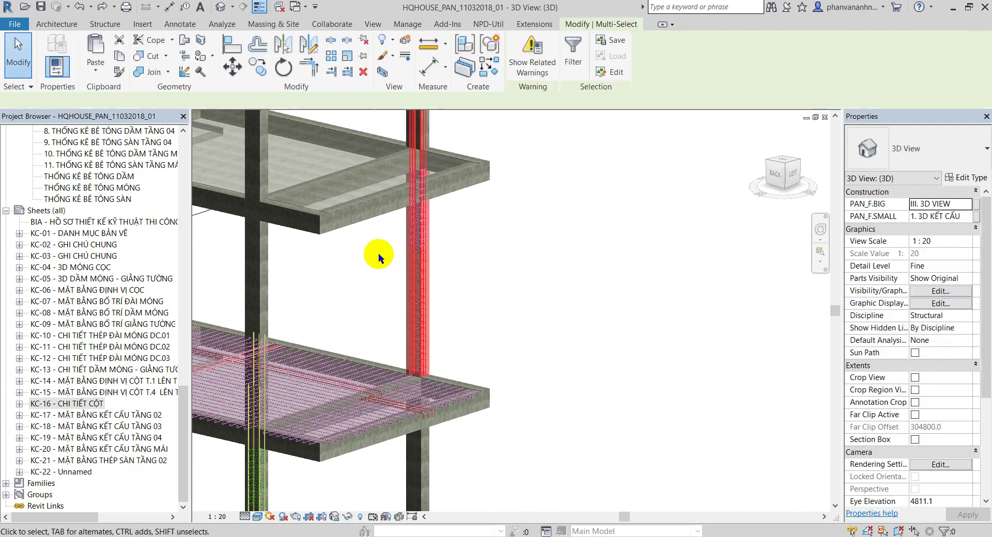
key("f")
left_click(388, 193)
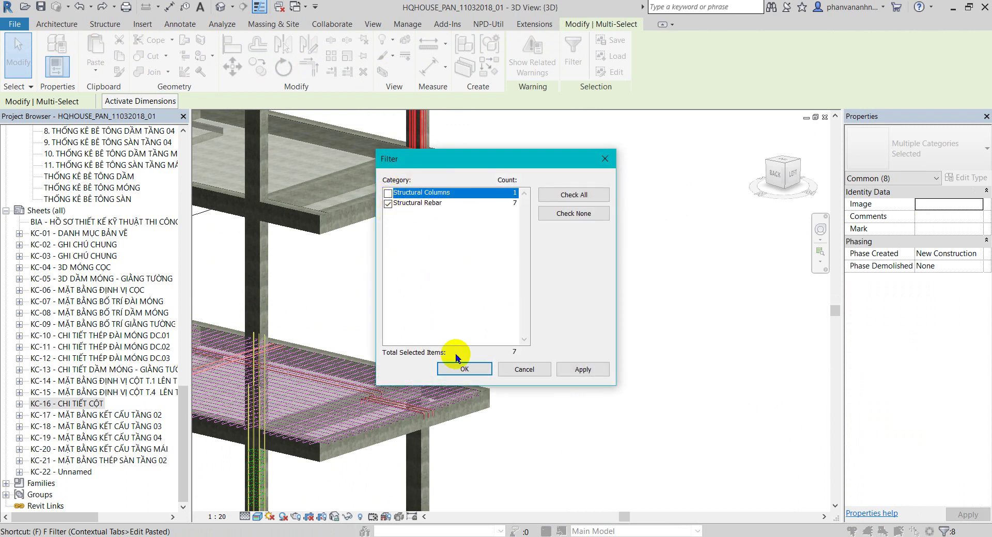
key("Return")
left_click(520, 296)
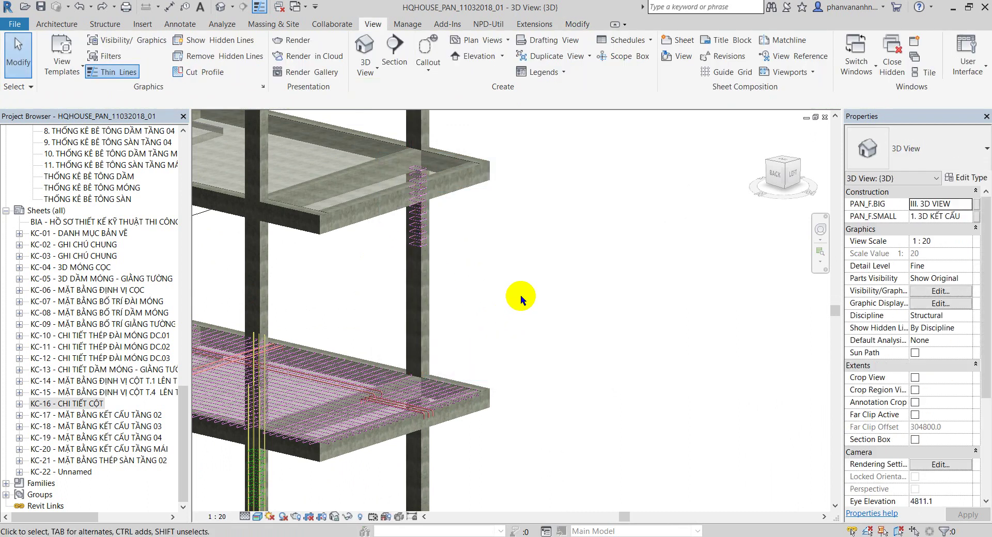
left_click(418, 248)
key("Delete")
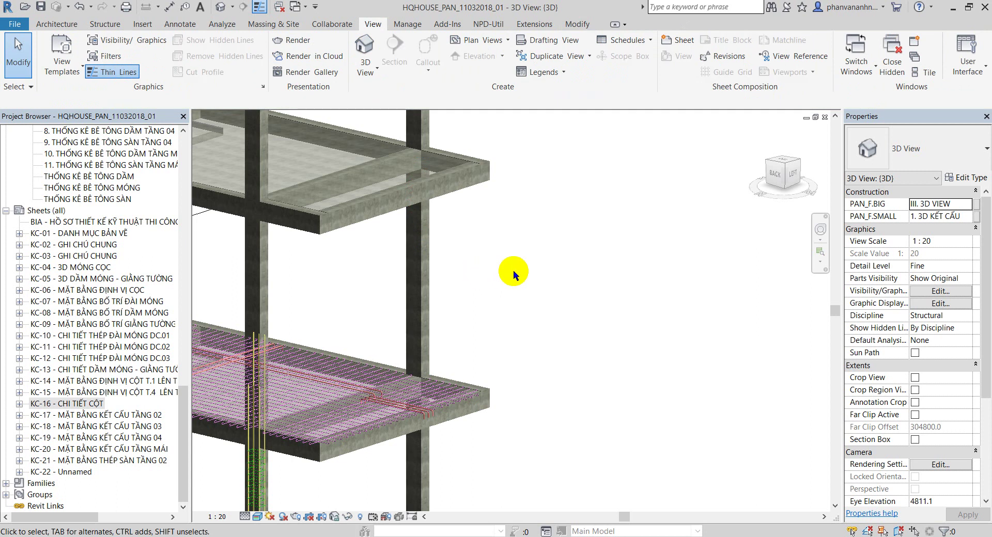
scroll(537, 279, "down", 2)
scroll(540, 280, "down", 2)
middle_click_drag(605, 277, 465, 331)
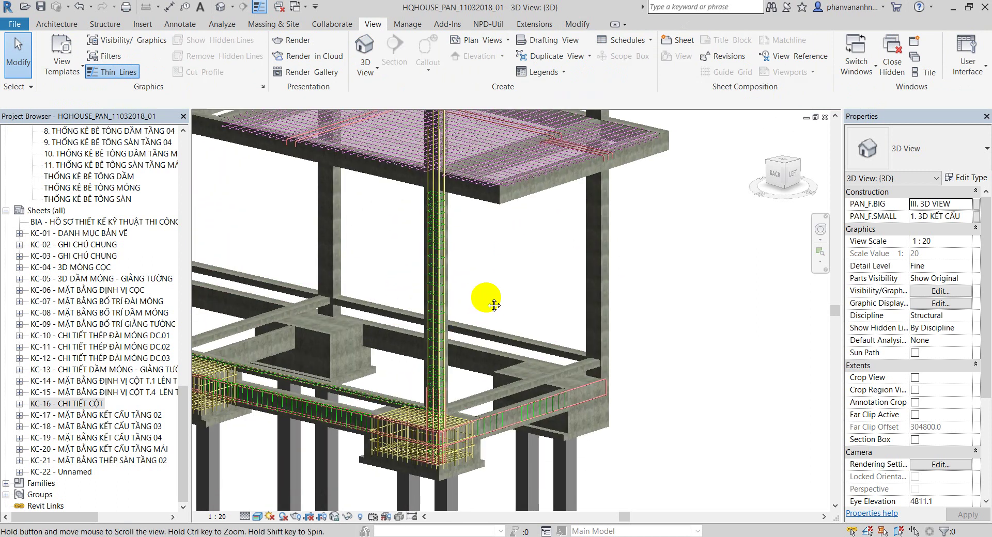
scroll(482, 298, "up", 3)
double_click(92, 408)
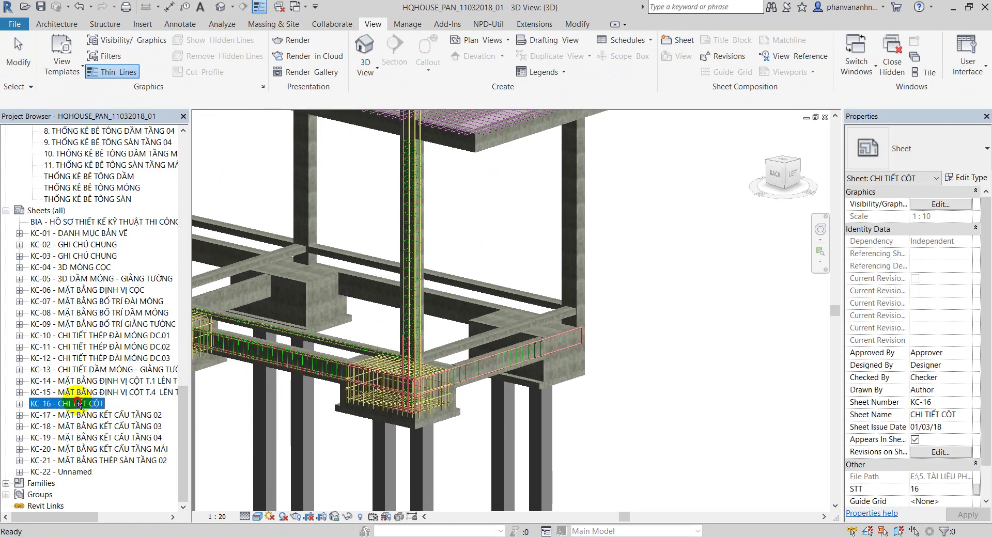
scroll(389, 249, "down", 2)
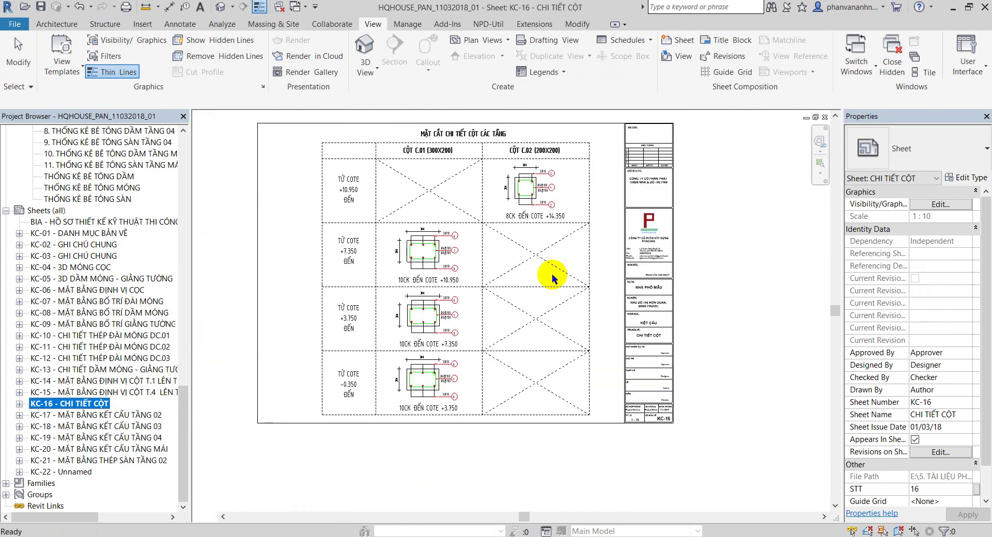
scroll(404, 194, "up", 1)
scroll(351, 207, "up", 1)
left_click(328, 223)
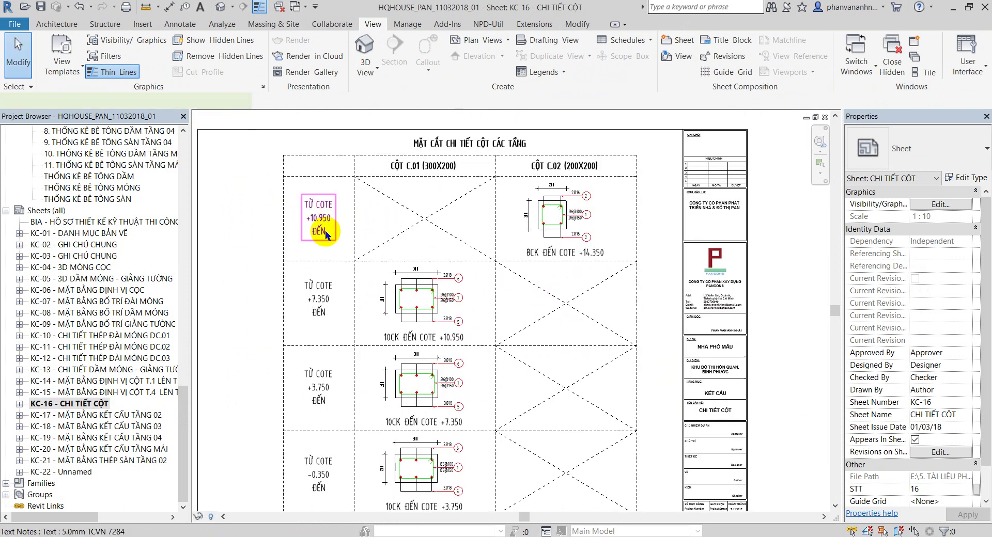
left_click(265, 206)
scroll(273, 205, "down", 2)
left_click(83, 405)
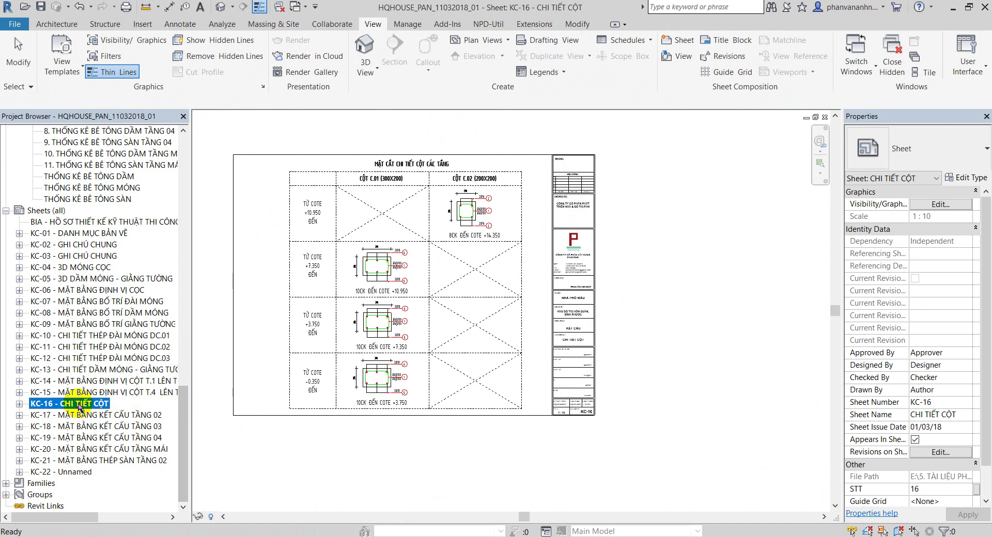
scroll(273, 234, "up", 1)
scroll(332, 248, "up", 2)
scroll(334, 207, "up", 1)
left_click(335, 204)
scroll(331, 227, "down", 2)
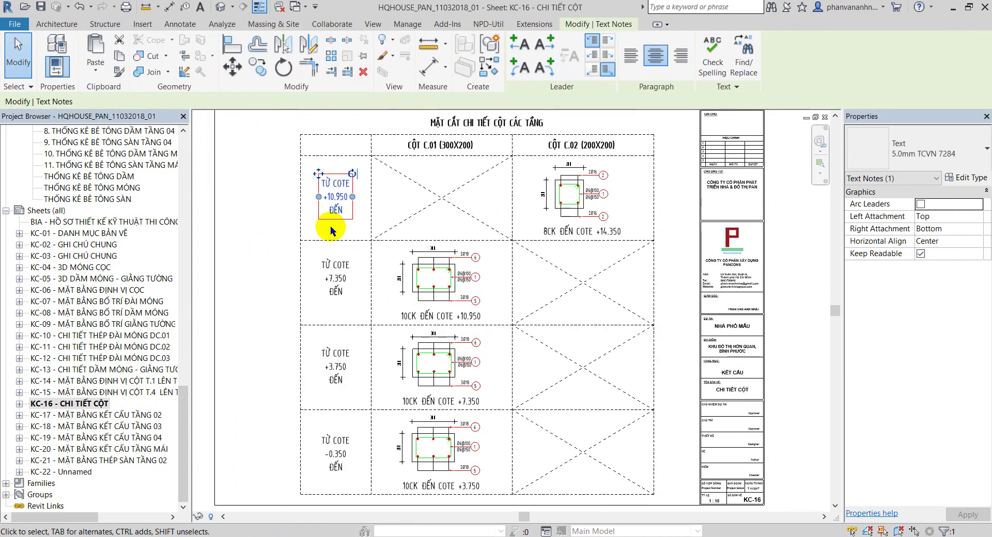
left_click(335, 453)
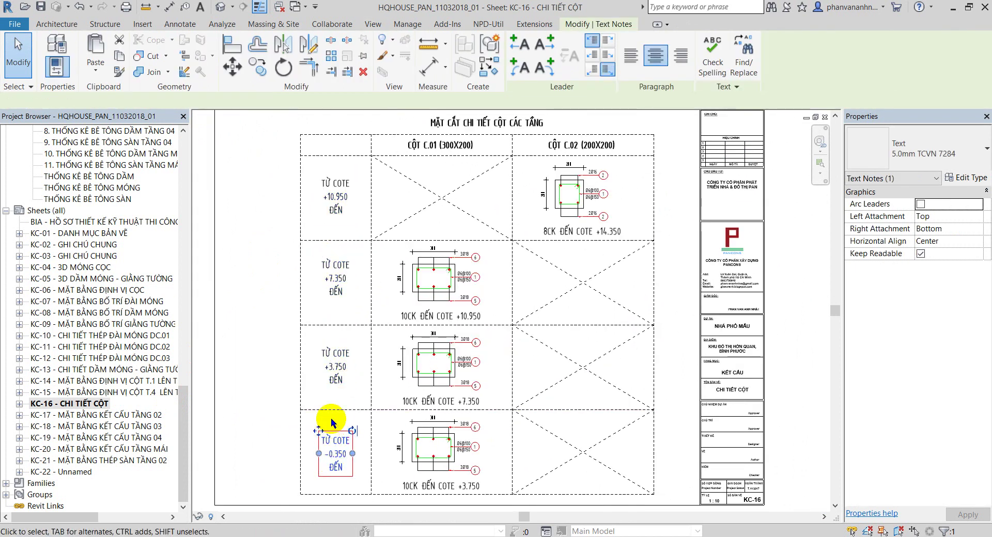
left_click(327, 410)
left_click(268, 367)
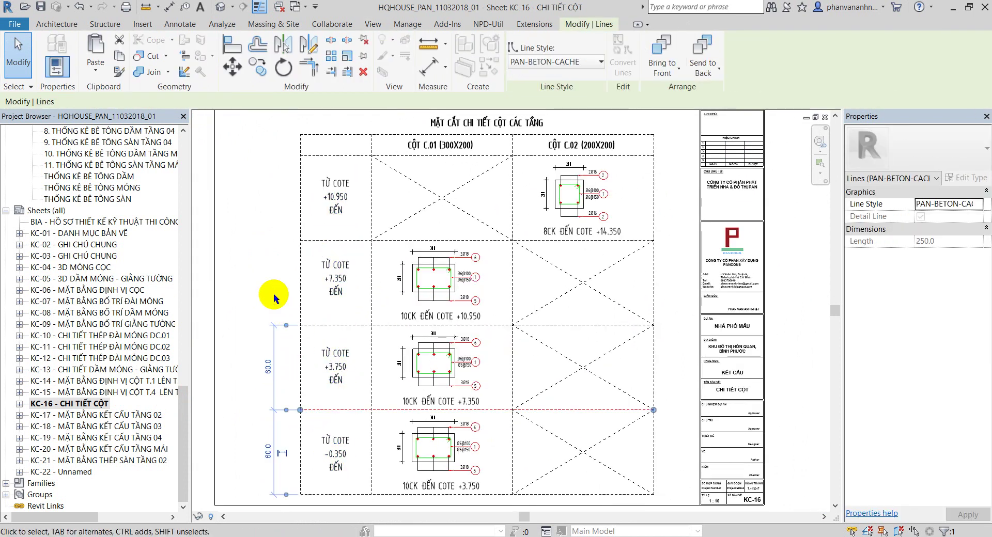
left_click(257, 279)
left_click(299, 289)
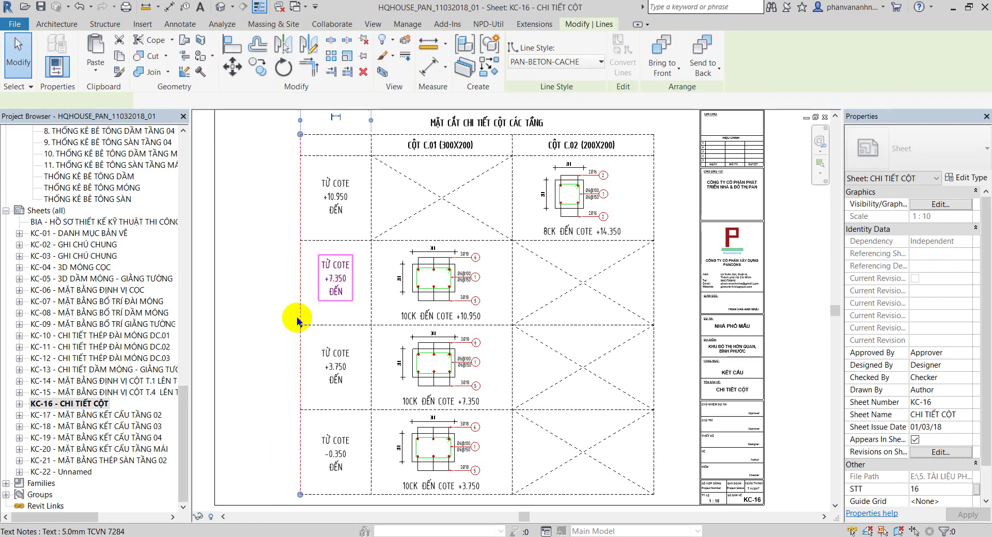
scroll(295, 313, "down", 3)
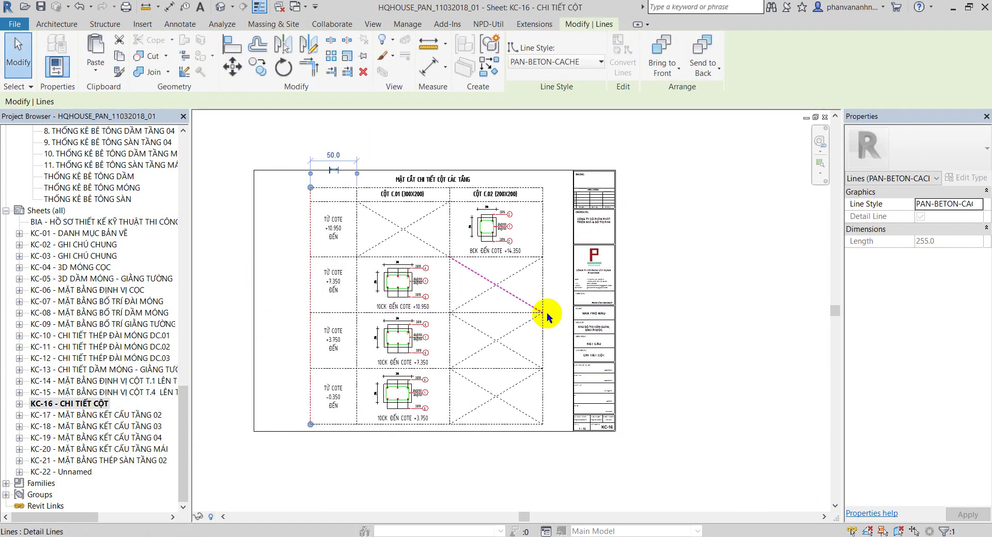
key("Escape")
middle_click_drag(740, 349, 760, 350)
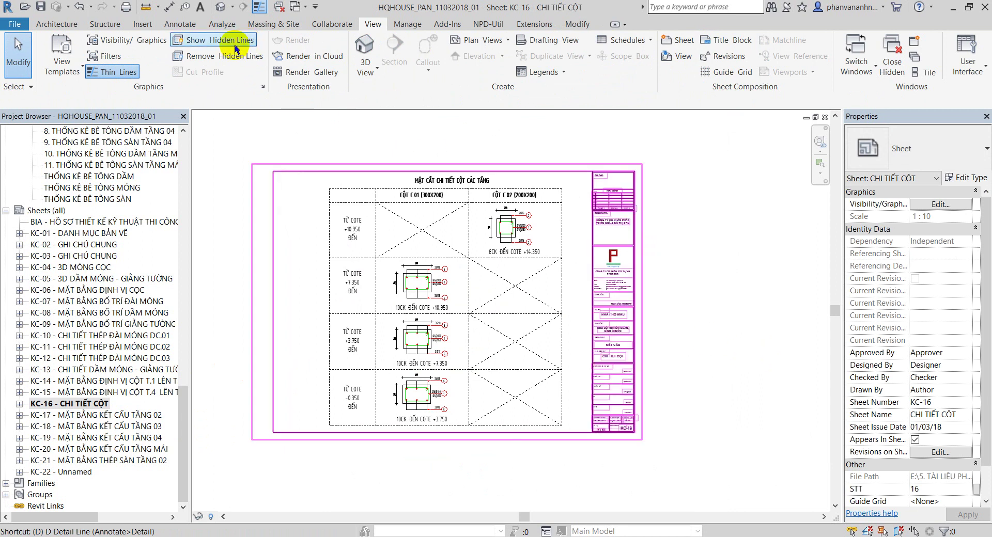
left_click(180, 24)
left_click(287, 42)
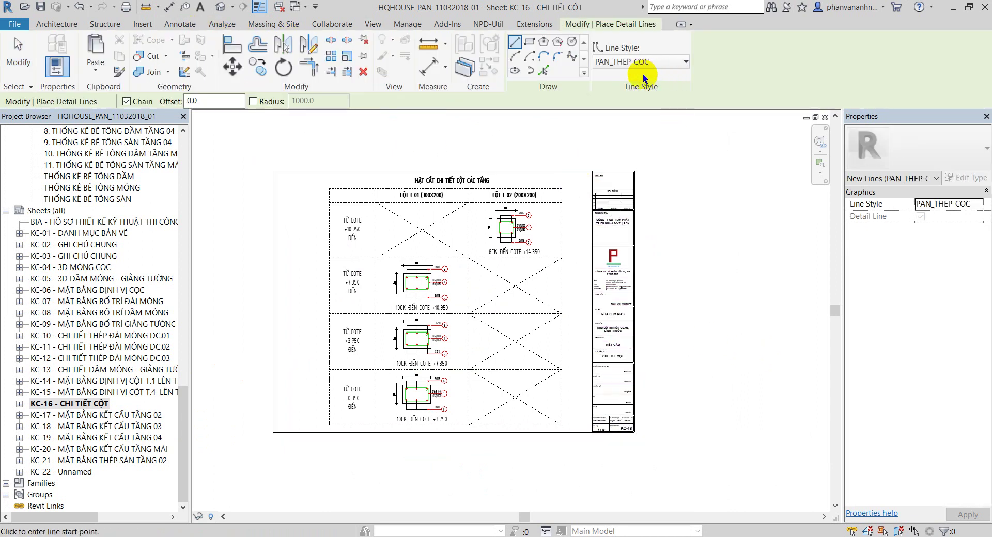
left_click(301, 203)
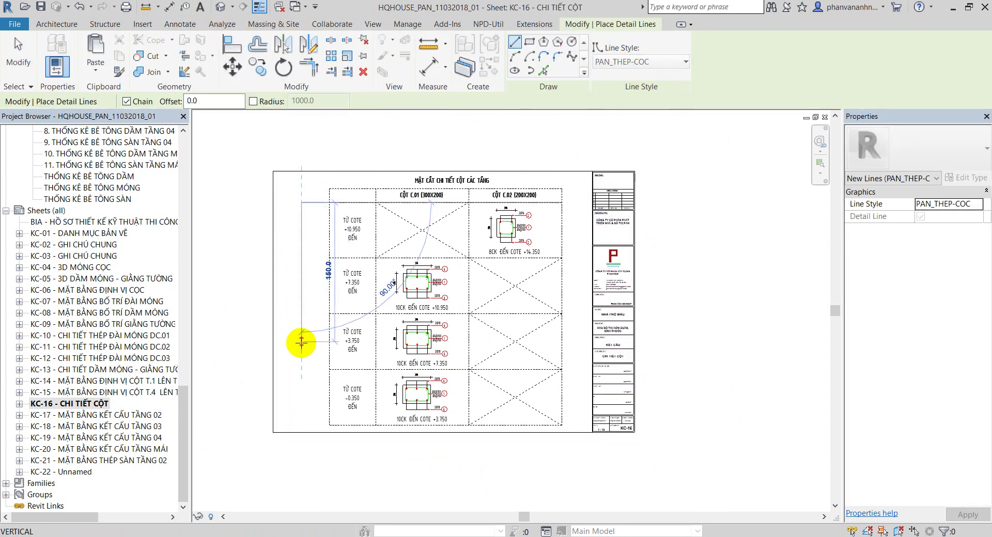
left_click(301, 342)
key("Escape")
key("Escape")
left_click(301, 292)
key("Delete")
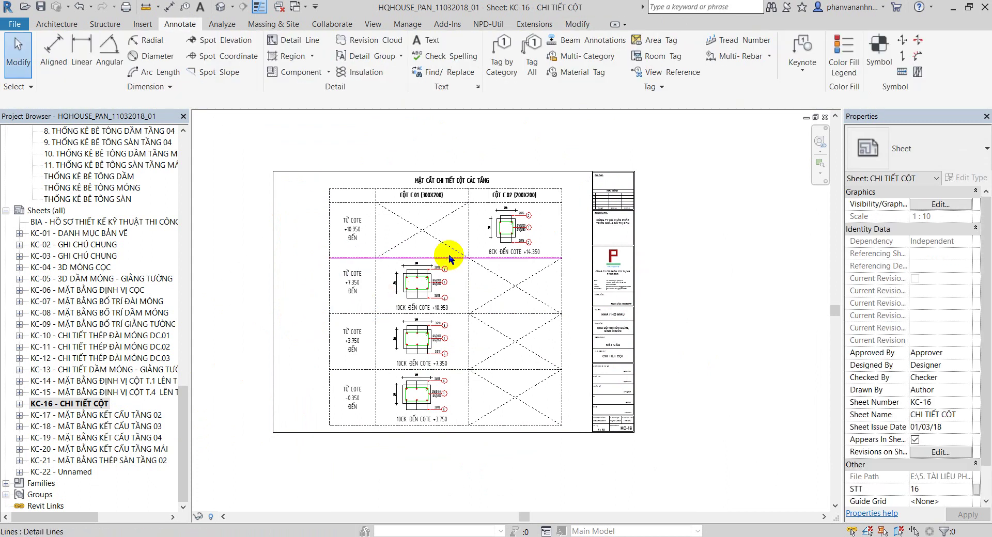
scroll(448, 254, "up", 2)
scroll(426, 254, "down", 2)
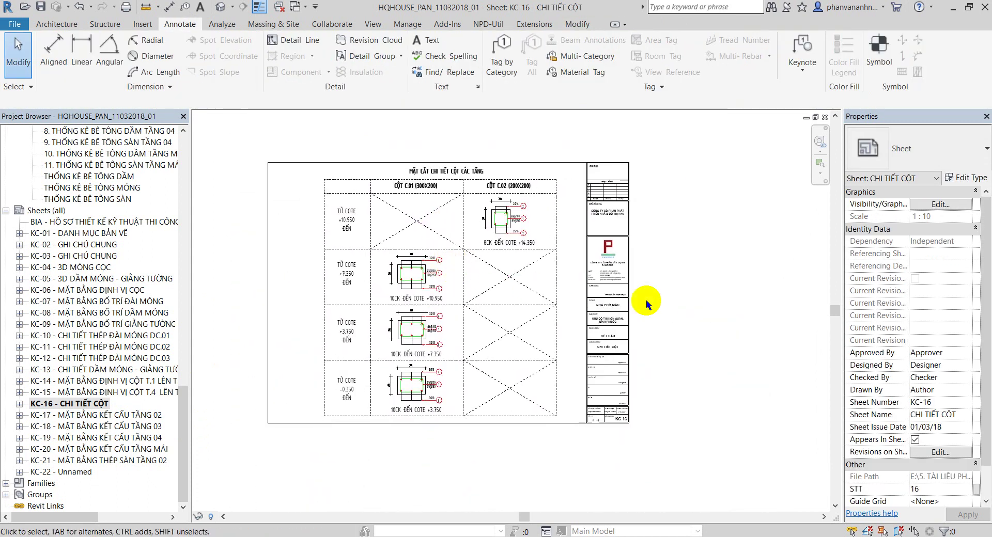
scroll(449, 236, "up", 2)
scroll(433, 234, "up", 1)
middle_click_drag(435, 226, 440, 255)
scroll(447, 176, "up", 2)
left_click(450, 222)
left_click(551, 228)
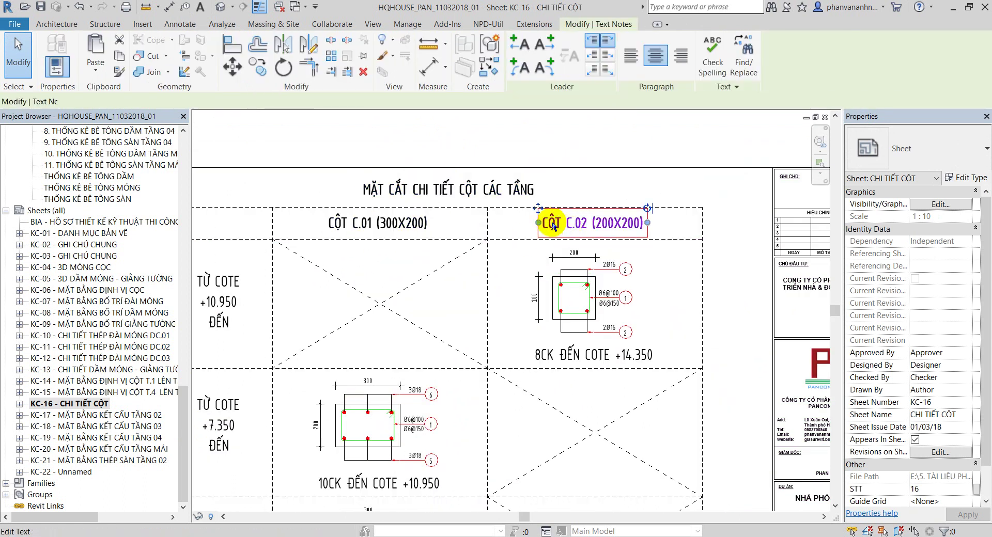
scroll(552, 227, "down", 3)
key("Escape")
middle_click_drag(483, 283, 405, 243)
left_click(371, 272)
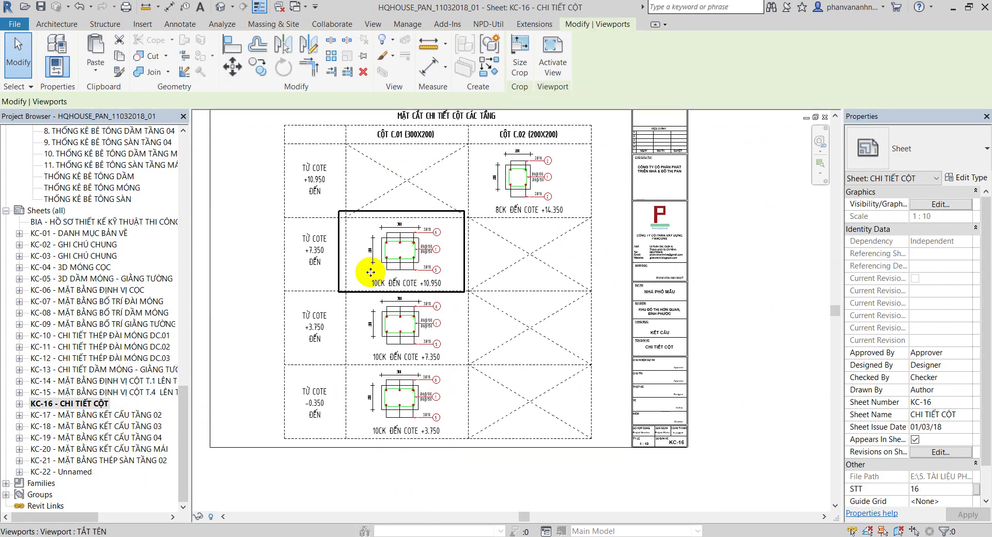
key("Escape")
left_click_drag(188, 425, 187, 299)
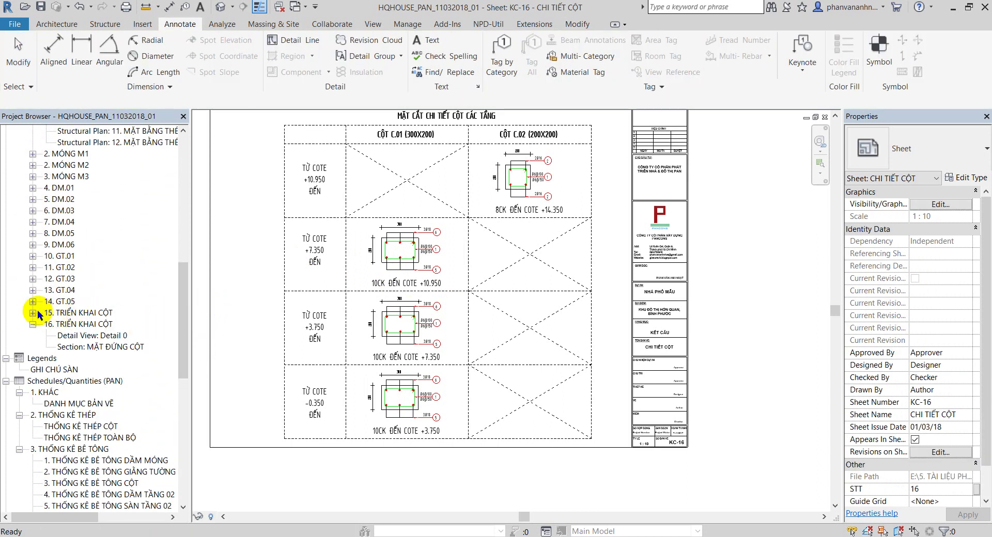
- Expand the 15. TRIỂN KHAI CỘT views and open the C.01 (300X200) +7.350 detail view
left_click(32, 313)
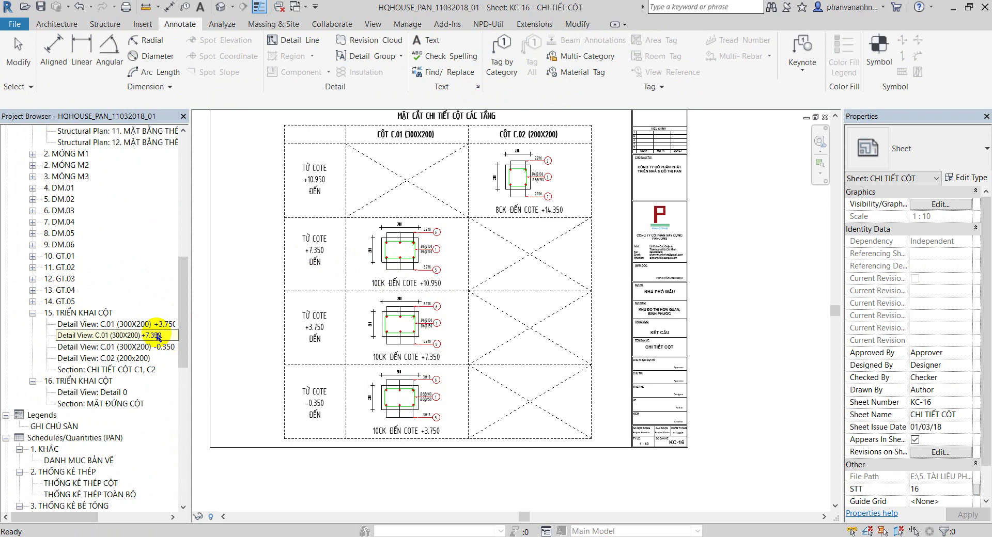
left_click(155, 335)
left_click(147, 347)
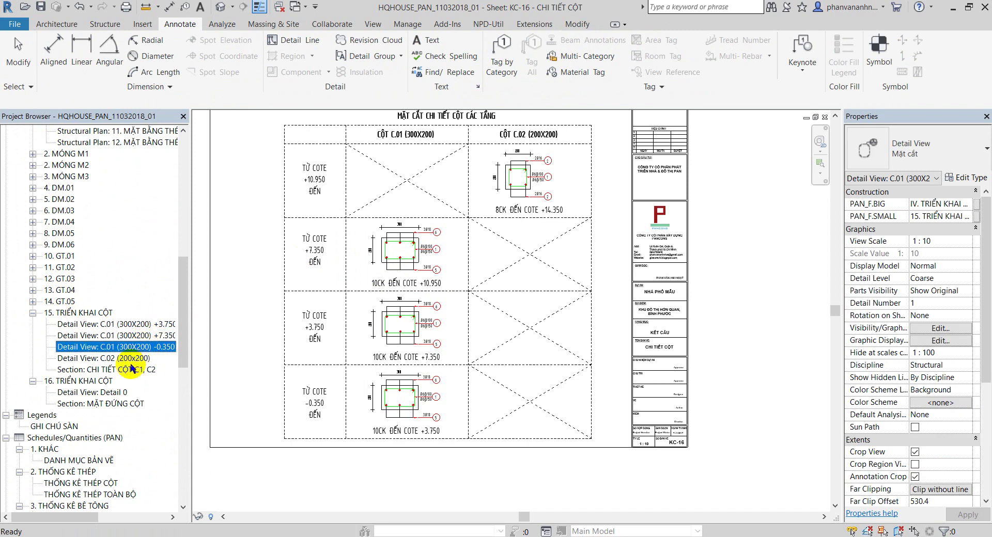
double_click(153, 335)
left_click(157, 325)
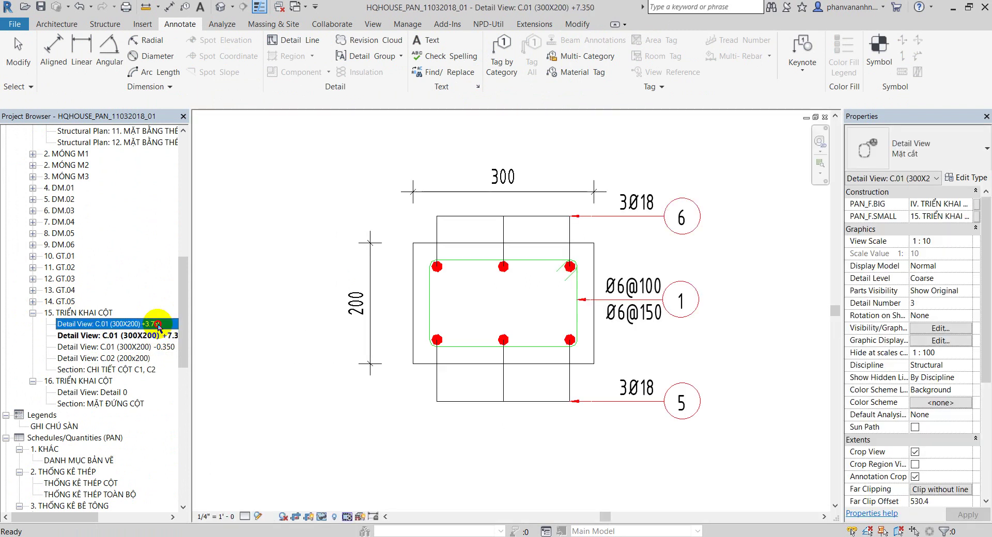
- Open the CHI TIẾT CỘT C1, C2 section and frame the whole column
double_click(119, 369)
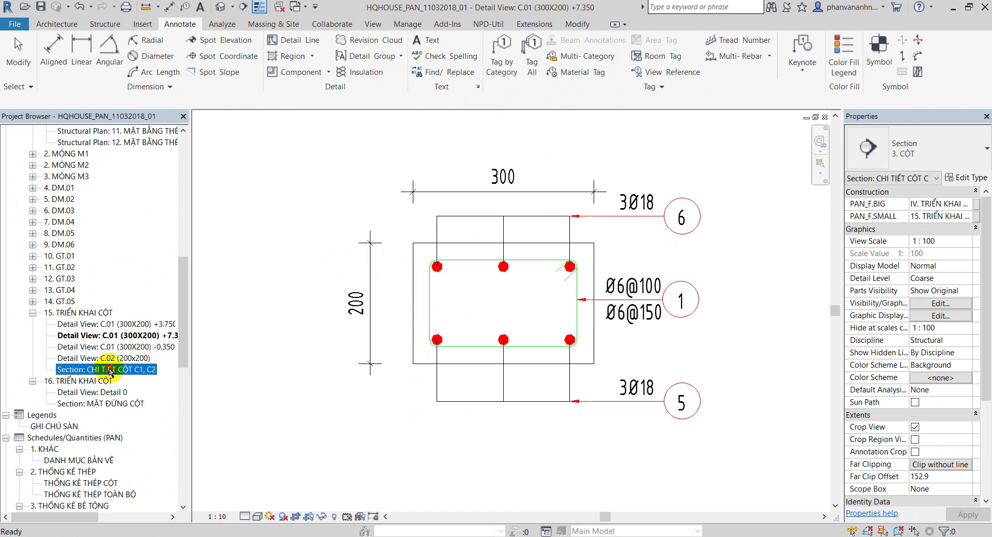
scroll(443, 339, "up", 2)
scroll(482, 371, "up", 2)
scroll(418, 321, "up", 2)
scroll(402, 312, "down", 3)
scroll(498, 342, "down", 3)
scroll(438, 313, "up", 3)
scroll(367, 247, "up", 2)
middle_click_drag(368, 247, 410, 203)
- Inspect the section from the foundation up to the 6. MÁI roof level
scroll(454, 350, "down", 3)
middle_click_drag(454, 350, 369, 246)
scroll(369, 246, "up", 3)
scroll(455, 372, "up", 1)
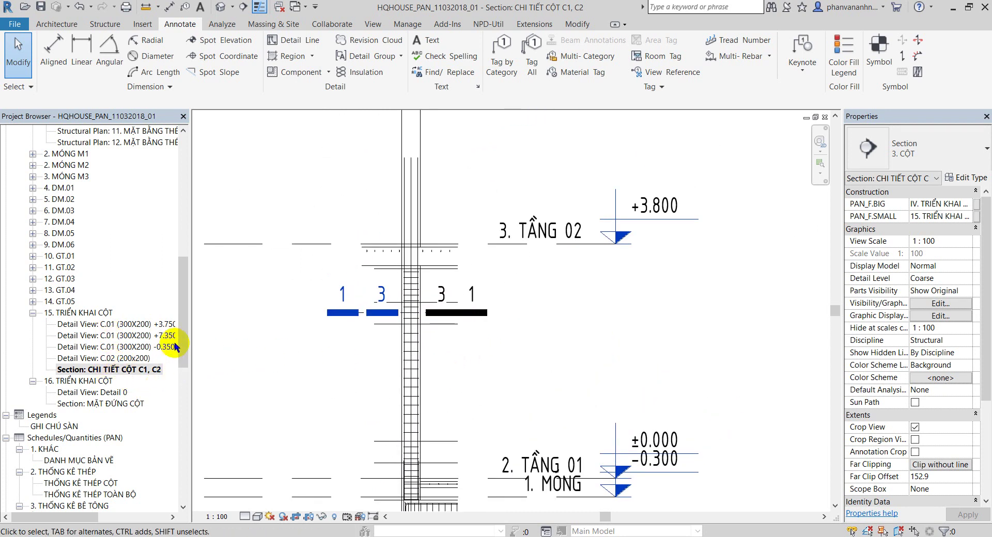
scroll(186, 329, "down", 2)
scroll(538, 436, "down", 1)
scroll(539, 436, "down", 1)
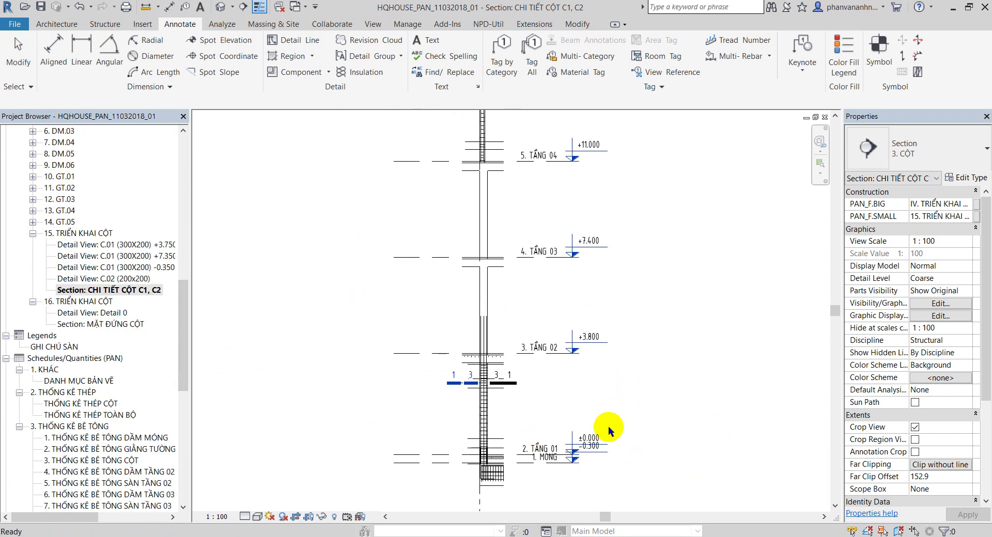
scroll(488, 384, "down", 1)
mouse_move(622, 305)
middle_mouse_down()
mouse_move(545, 342)
mouse_move(492, 312)
middle_mouse_up()
mouse_move(184, 341)
left_mouse_down()
mouse_move(177, 450)
mouse_move(258, 349)
left_mouse_up()
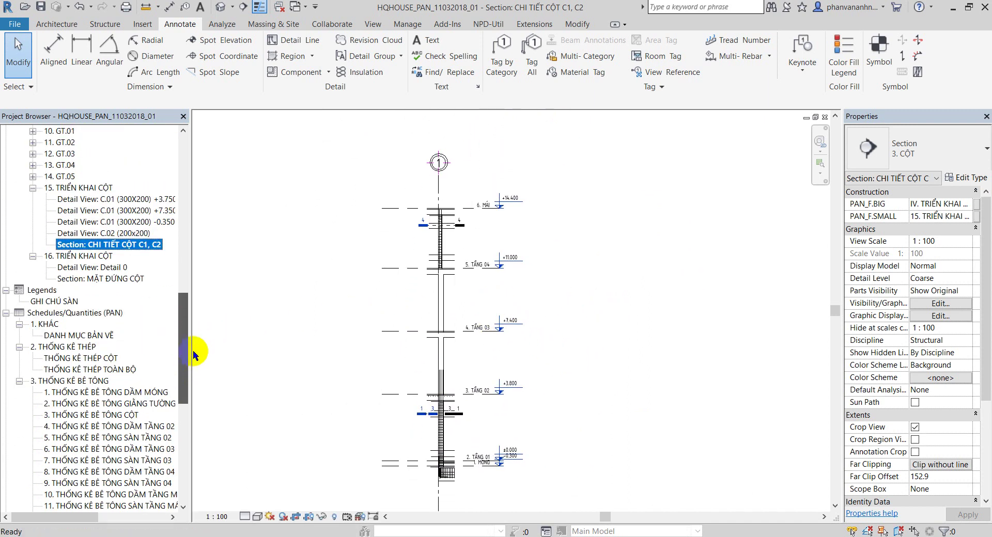
scroll(454, 413, "up", 1)
scroll(454, 414, "up", 1)
mouse_move(179, 316)
left_mouse_down()
mouse_move(186, 332)
mouse_move(176, 383)
left_mouse_up()
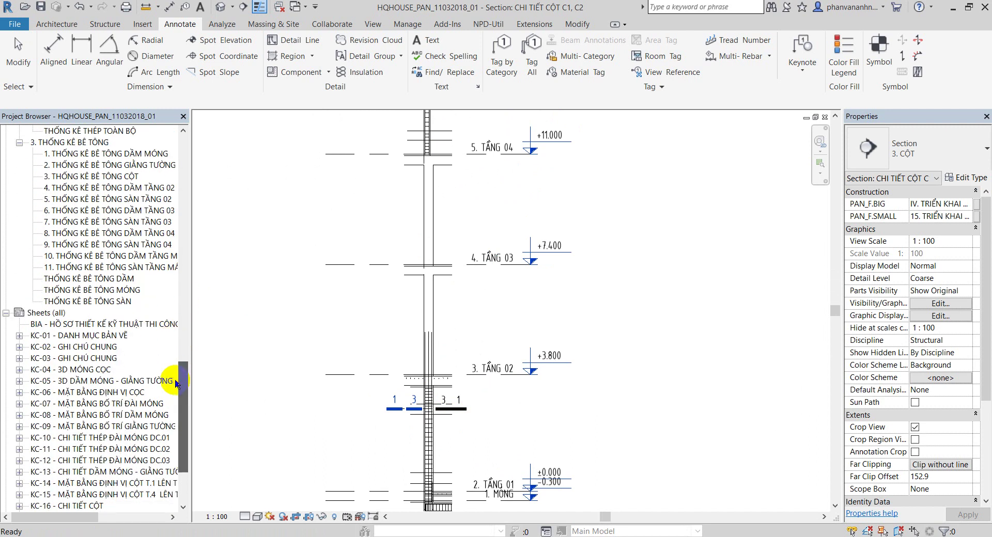
- Open sheet KC-16 - CHI TIẾT CỘT and check its column detail table
double_click(84, 506)
middle_click_drag(494, 292, 496, 315)
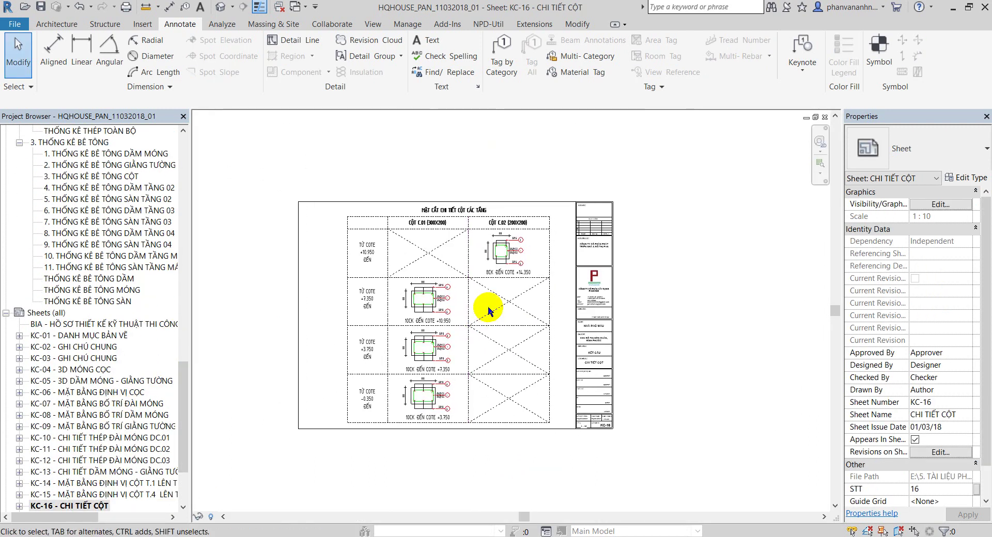
scroll(441, 269, "up", 3)
scroll(454, 348, "up", 2)
middle_click_drag(458, 299, 482, 286)
scroll(482, 285, "up", 1)
scroll(443, 276, "up", 1)
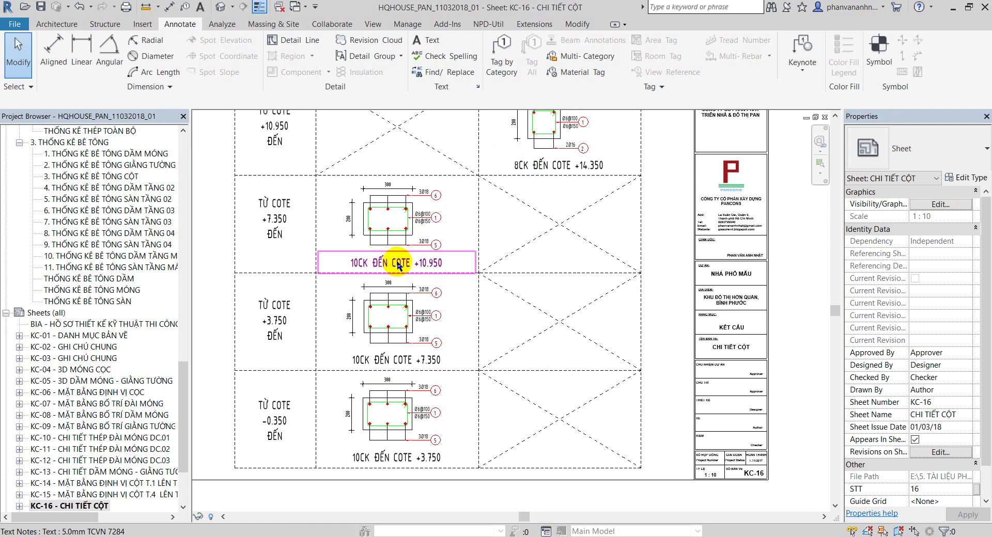
middle_click_drag(443, 283, 450, 305)
scroll(449, 305, "down", 1)
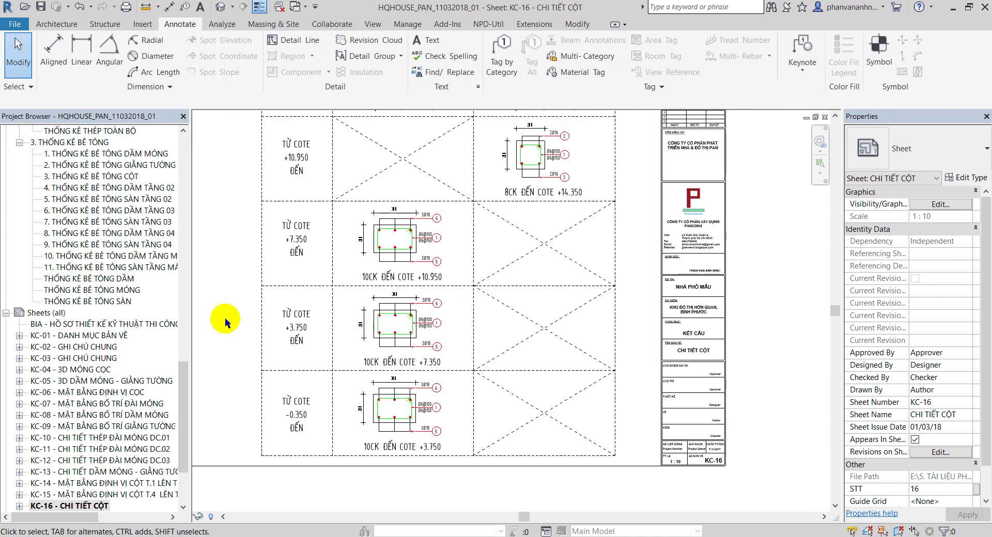
left_click_drag(184, 404, 203, 334)
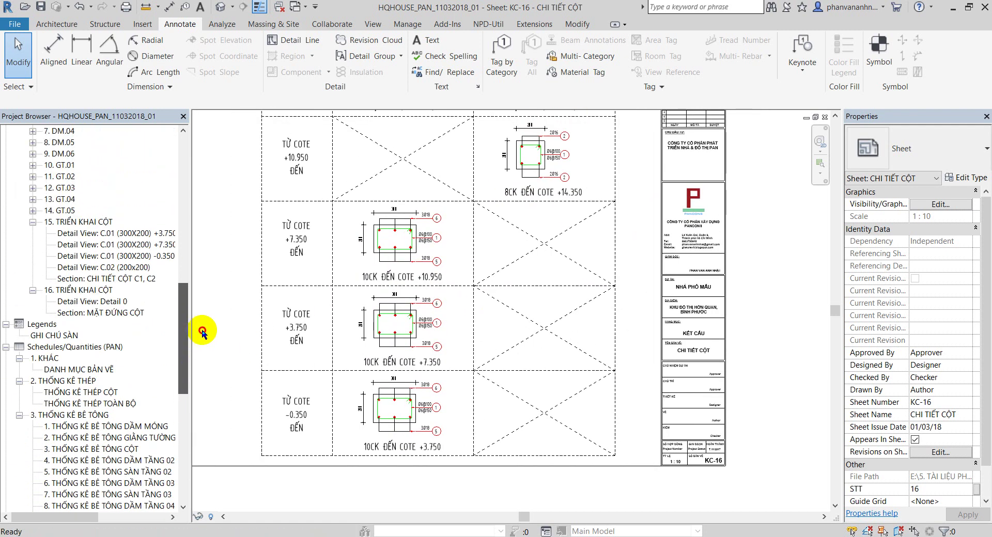
- Return to the CHI TIẾT CỘT C1, C2 section and zoom to the overlapping section marks
double_click(135, 278)
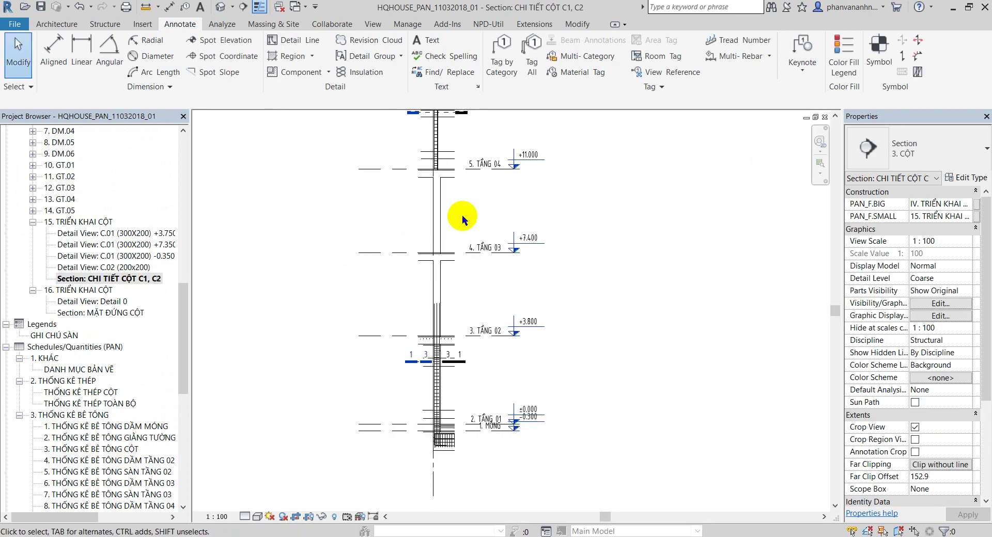
scroll(437, 312, "up", 2)
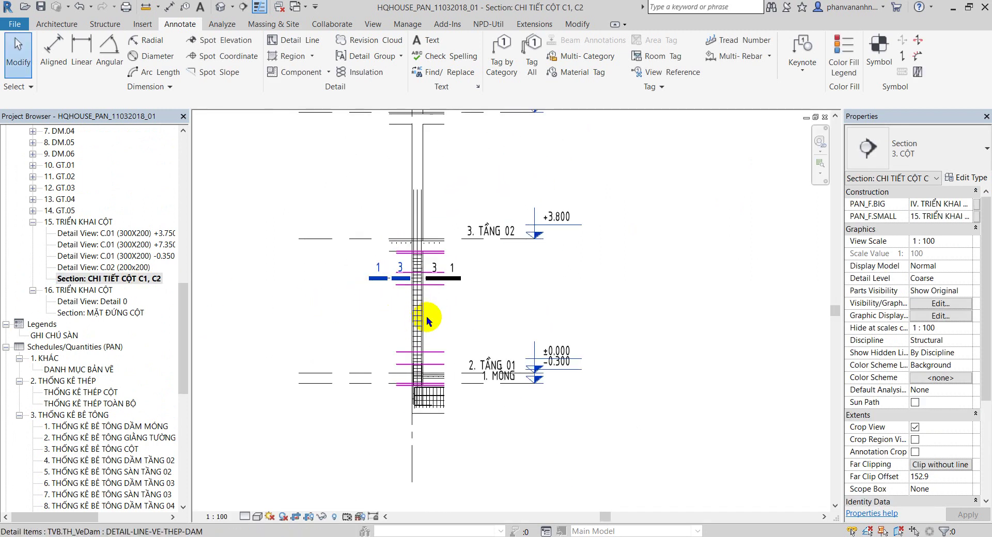
scroll(418, 257, "down", 2)
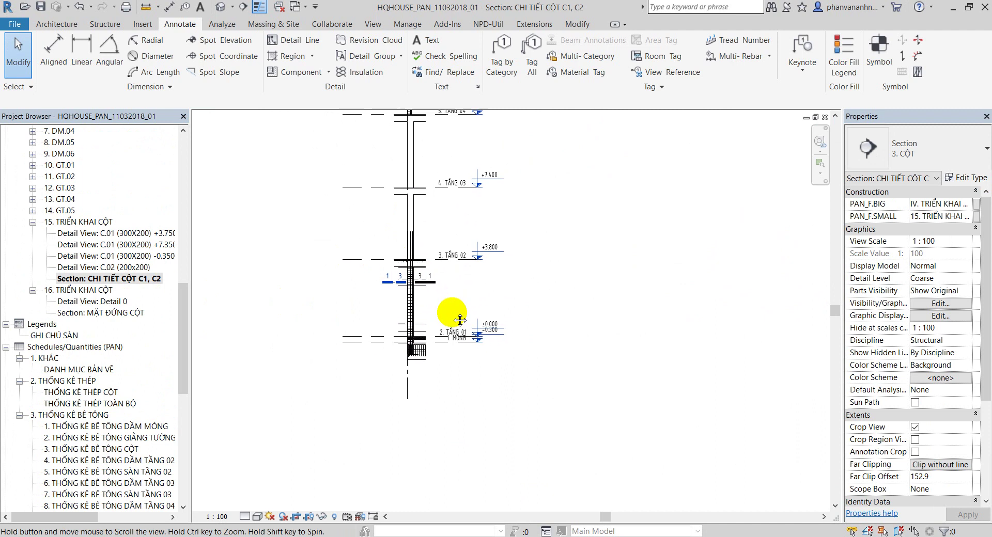
scroll(455, 310, "up", 2)
scroll(398, 312, "up", 2)
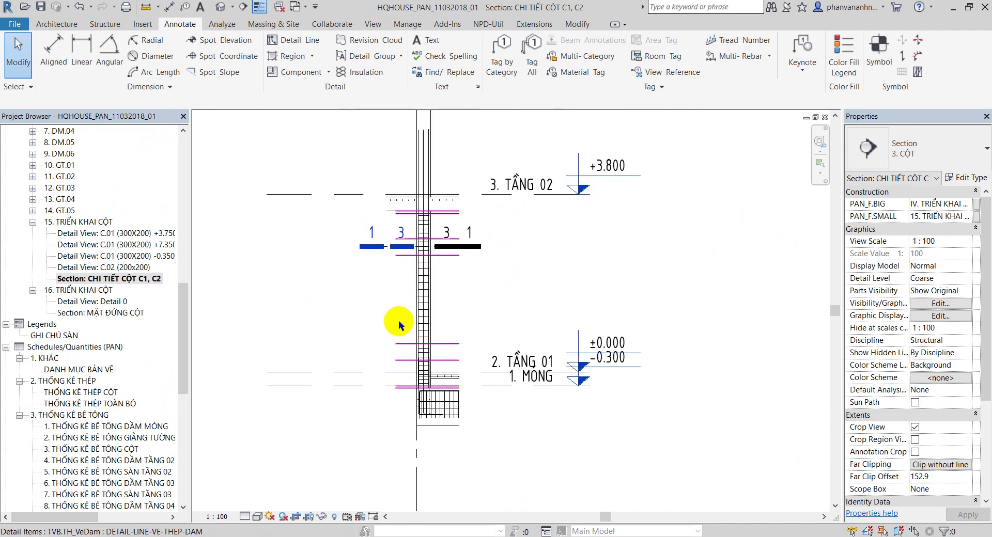
scroll(435, 274, "up", 2)
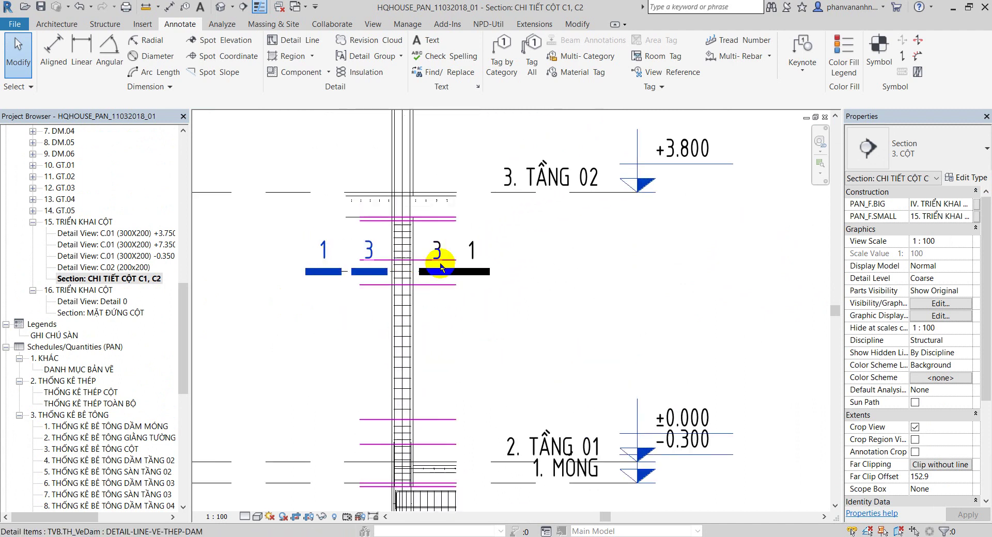
scroll(491, 303, "down", 2)
scroll(510, 295, "down", 2)
scroll(433, 246, "up", 3)
scroll(433, 246, "up", 1)
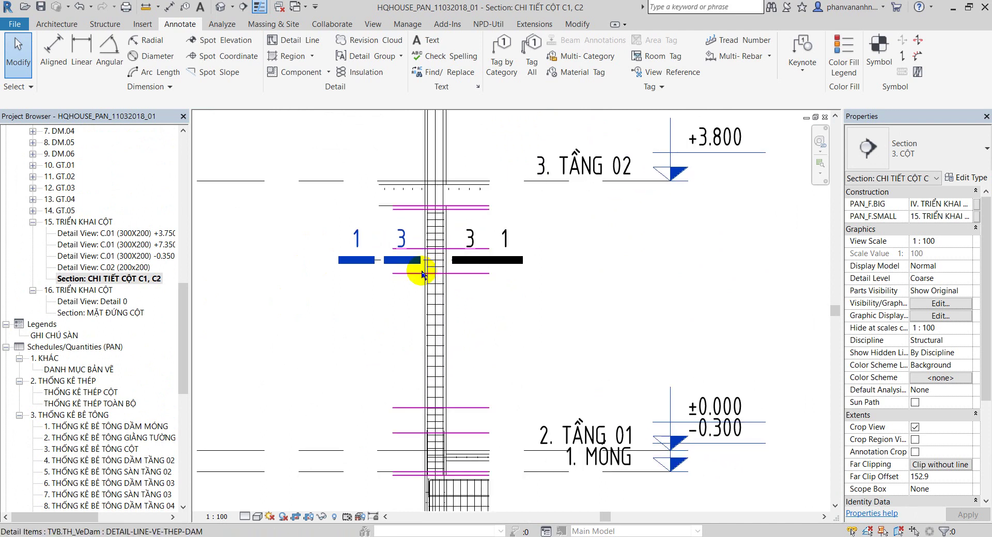
- Select the overlapping section lines one by one to find which is mark 2
left_click(527, 320)
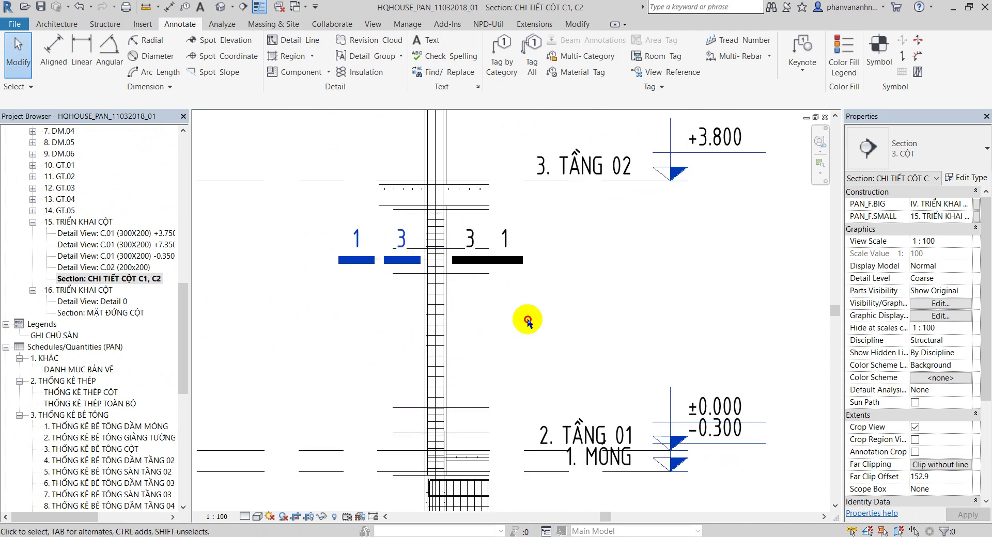
left_click(470, 264)
left_click(493, 301)
left_click(467, 263)
left_click(468, 266)
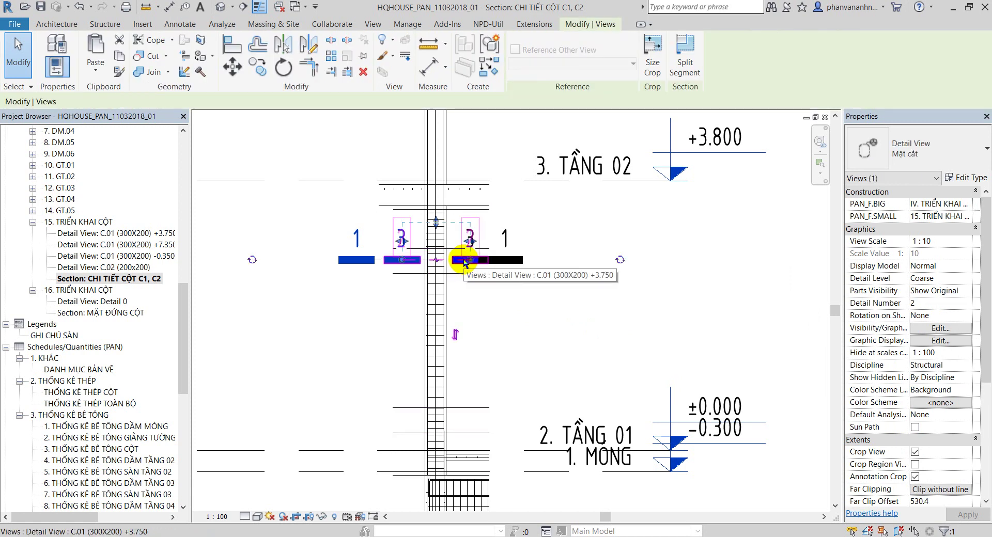
left_click(580, 325)
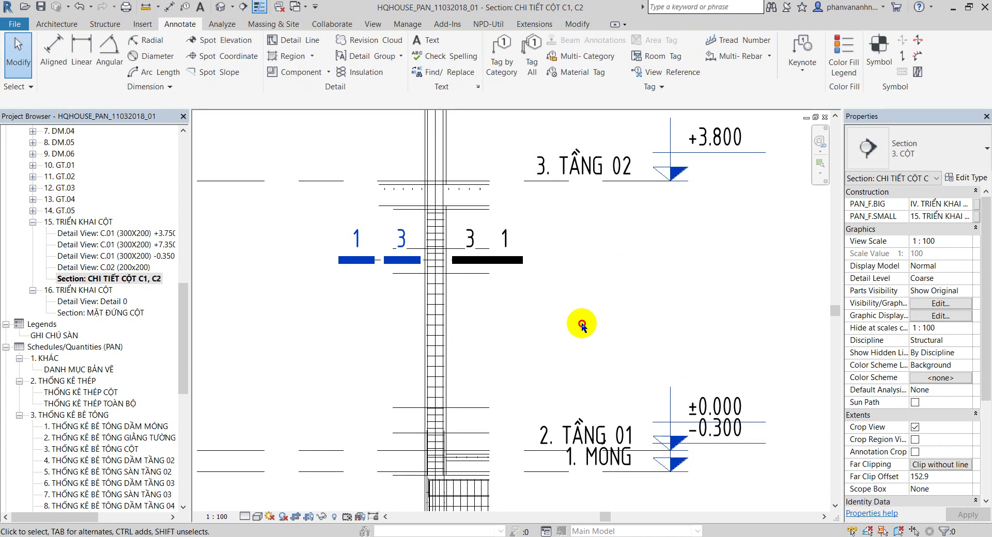
- Drag section mark 2 lower on the column, below marks 1 and 3
left_click(463, 267)
left_click_drag(456, 257, 456, 319)
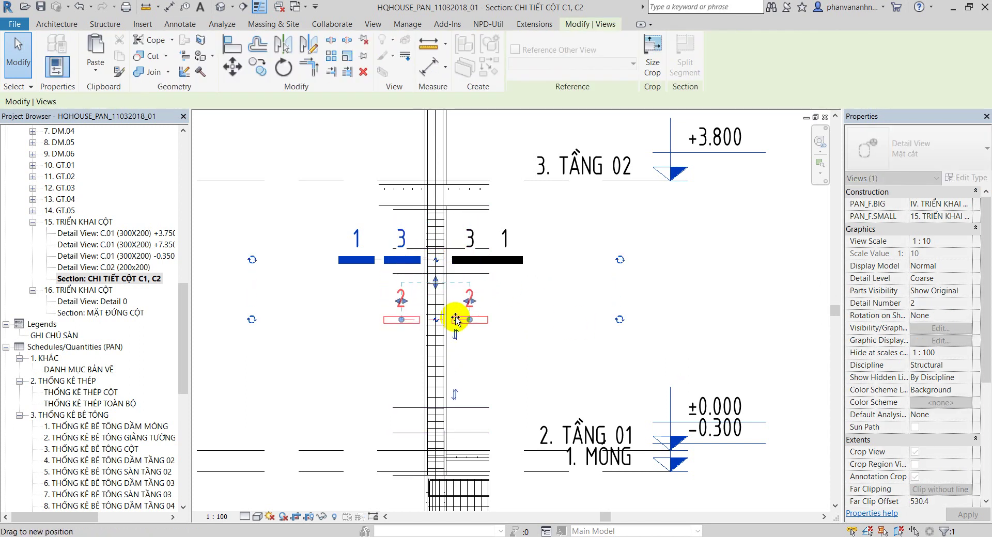
left_click(571, 345)
scroll(424, 315, "down", 1)
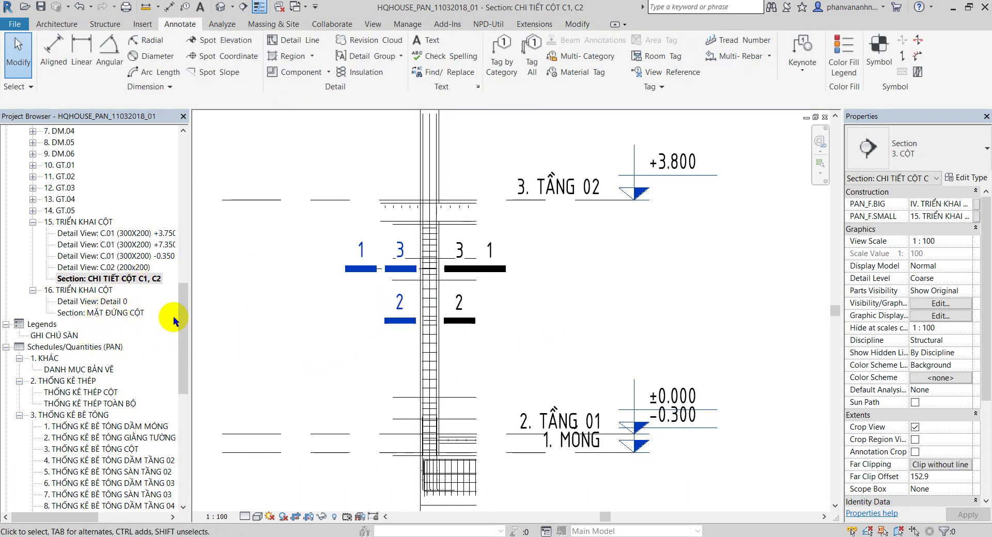
scroll(183, 398, "down", 5)
scroll(187, 405, "down", 3)
scroll(187, 404, "down", 2)
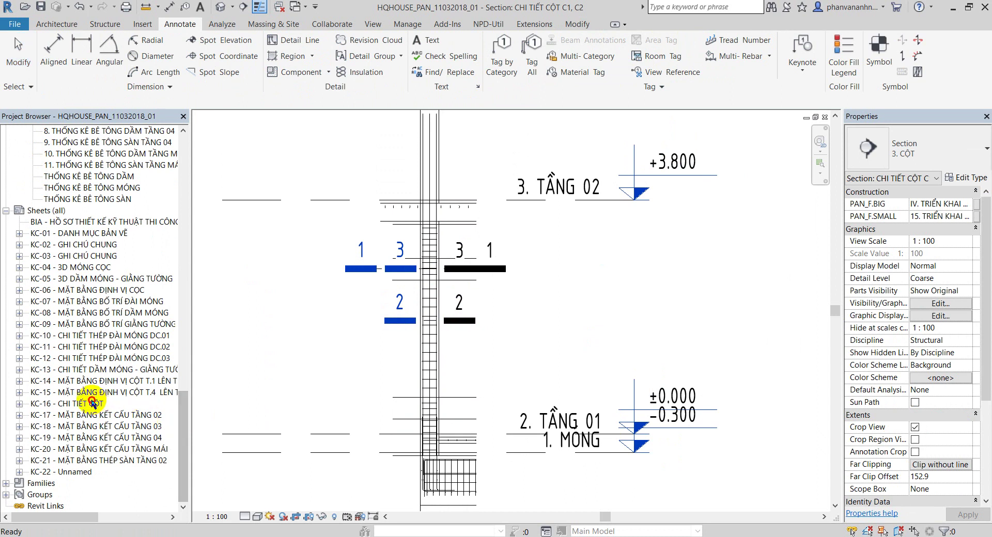
- Open sheet KC-16 - CHI TIẾT CỘT and review the whole column section
double_click(93, 404)
scroll(543, 331, "down", 1)
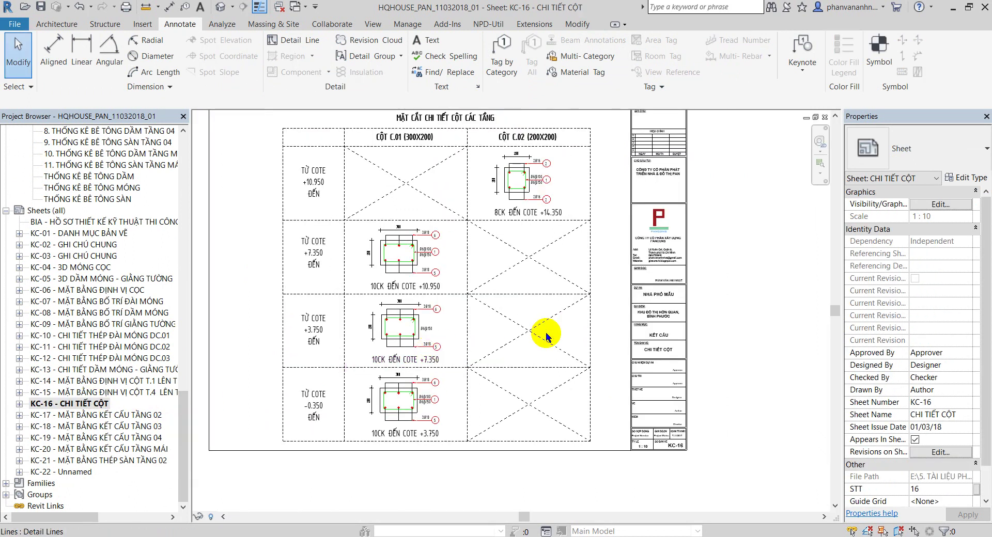
scroll(481, 279, "down", 1)
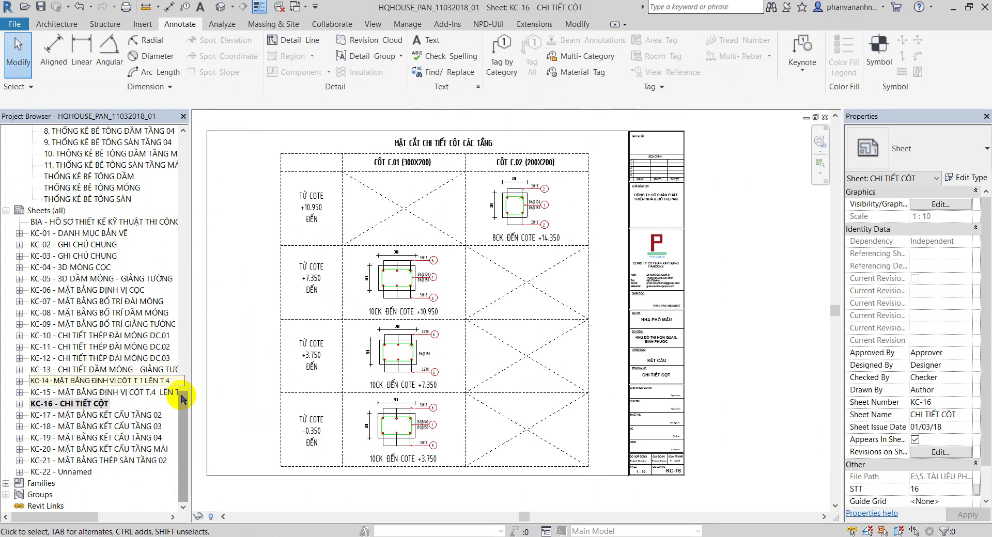
scroll(465, 310, "down", 2)
scroll(387, 295, "up", 2)
scroll(386, 295, "up", 1)
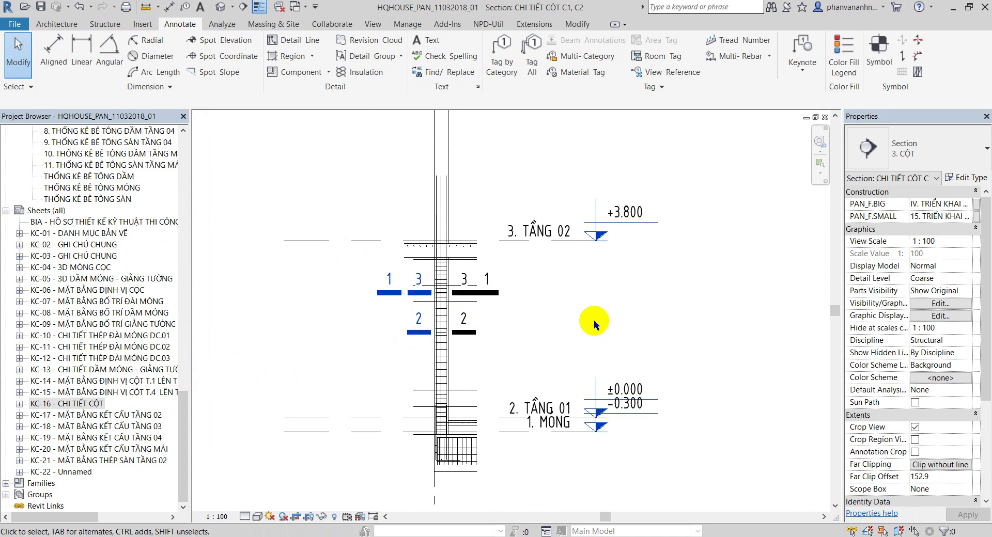
scroll(549, 413, "down", 2)
scroll(553, 375, "up", 1)
scroll(569, 411, "down", 1)
scroll(436, 397, "up", 1)
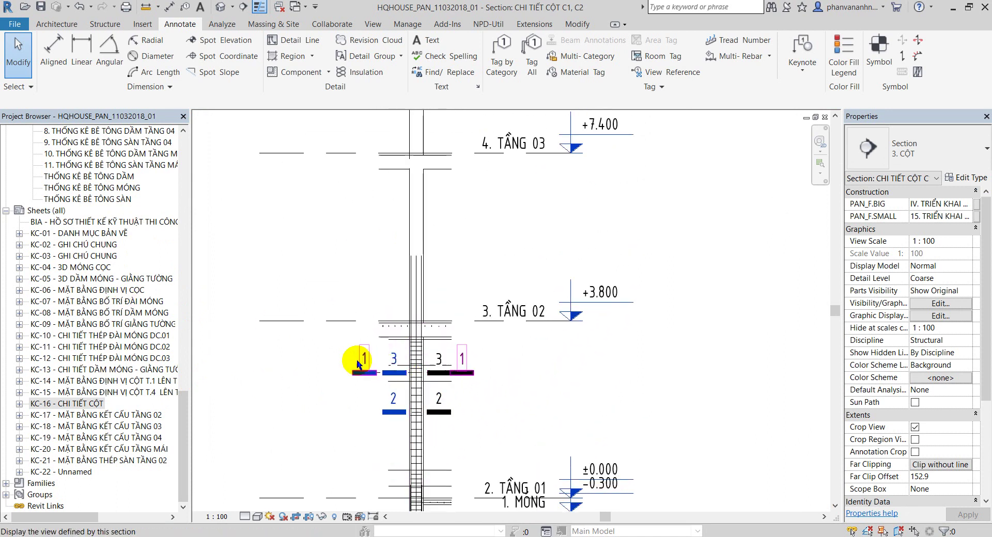
middle_click_drag(528, 429, 408, 326)
scroll(367, 281, "down", 2)
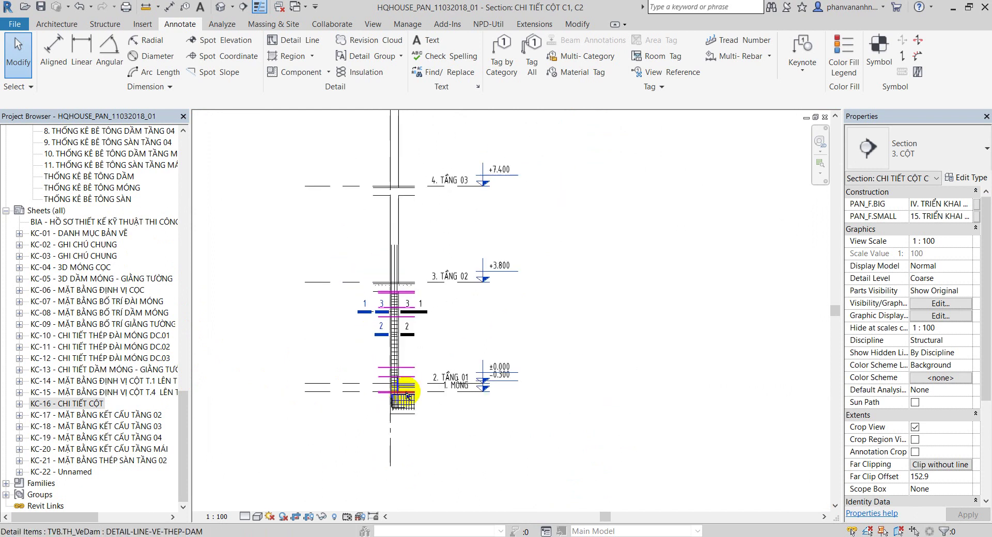
scroll(362, 279, "up", 1)
scroll(398, 295, "up", 1)
scroll(439, 326, "up", 1)
scroll(392, 287, "up", 1)
middle_click_drag(420, 316, 398, 236)
scroll(393, 233, "up", 1)
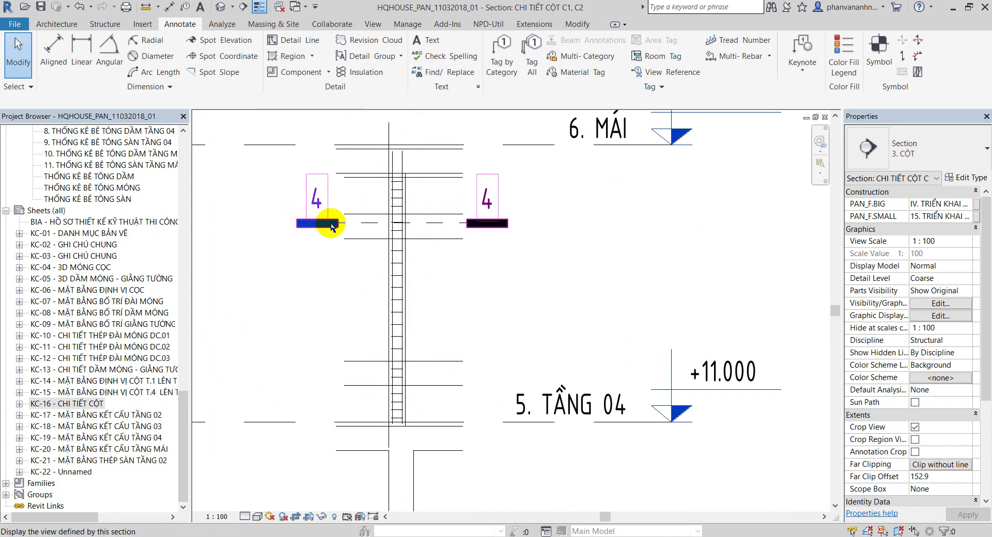
scroll(439, 279, "down", 2)
- Delete the two section marks numbered 2 near the +14.400 level
middle_click_drag(417, 279, 436, 286)
scroll(398, 339, "up", 2)
scroll(436, 336, "up", 1)
scroll(364, 247, "up", 2)
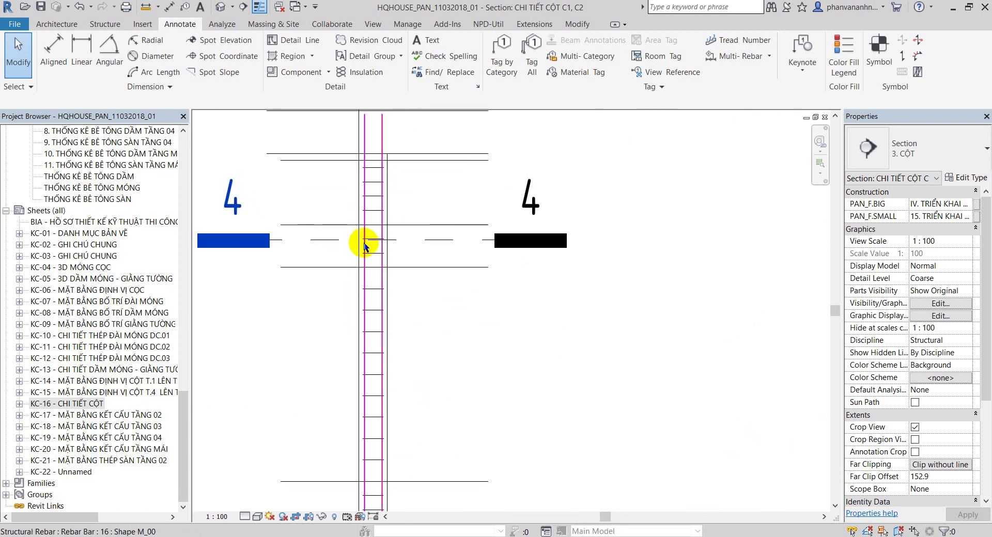
scroll(414, 336, "down", 1)
middle_click_drag(414, 336, 451, 217)
scroll(389, 294, "down", 1)
middle_click_drag(390, 295, 421, 254)
scroll(421, 254, "down", 2)
scroll(412, 203, "down", 2)
middle_click_drag(412, 204, 442, 248)
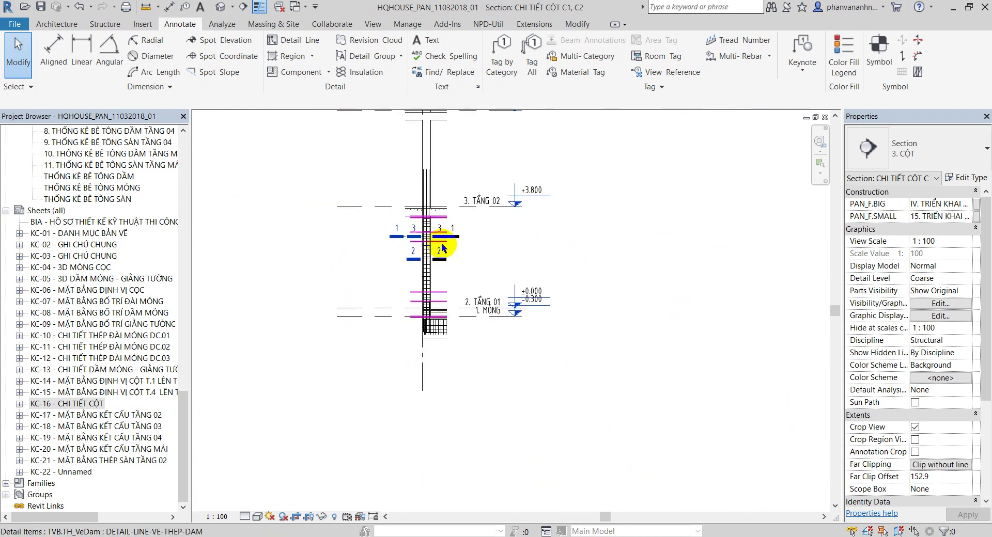
scroll(442, 247, "up", 5)
key("Delete")
scroll(454, 304, "down", 1)
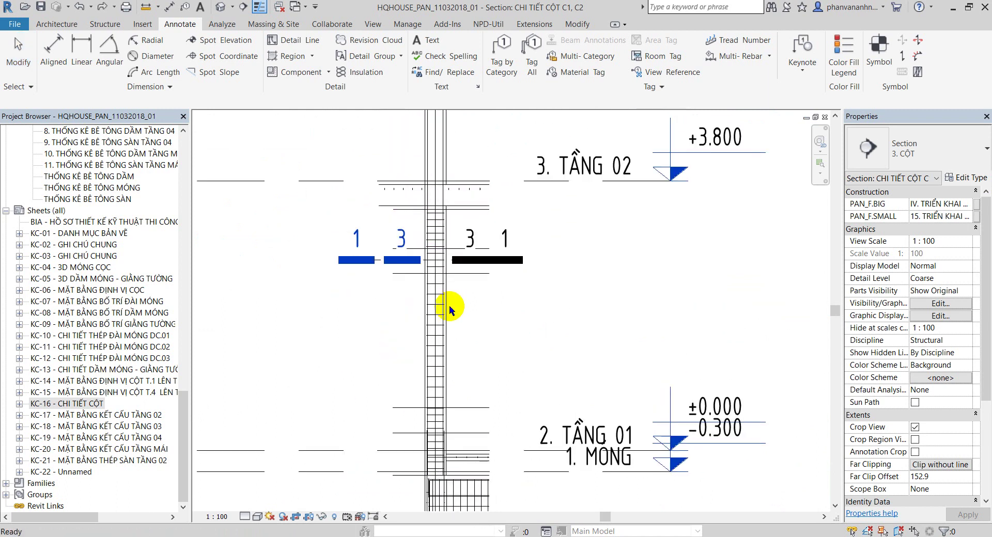
scroll(434, 283, "down", 1)
scroll(401, 268, "up", 1)
scroll(480, 312, "down", 3)
scroll(496, 294, "up", 1)
scroll(464, 321, "down", 2)
scroll(478, 372, "down", 1)
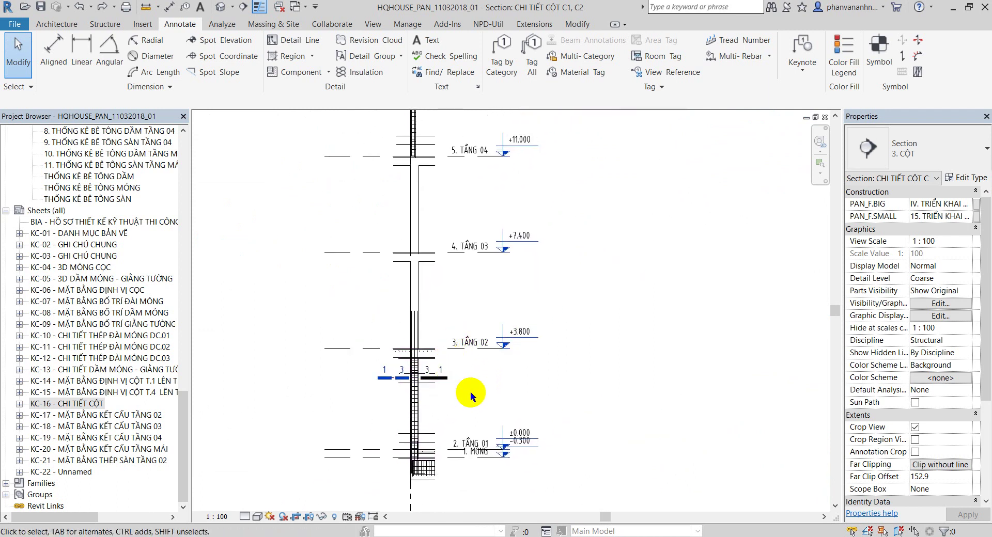
middle_click_drag(470, 391, 474, 405)
- Inspect the column and detail items by the marks, then scroll the browser to the C.01/C.02 views
left_click(413, 300)
left_click(471, 310)
left_click(409, 299)
left_click(431, 310)
left_click(434, 401)
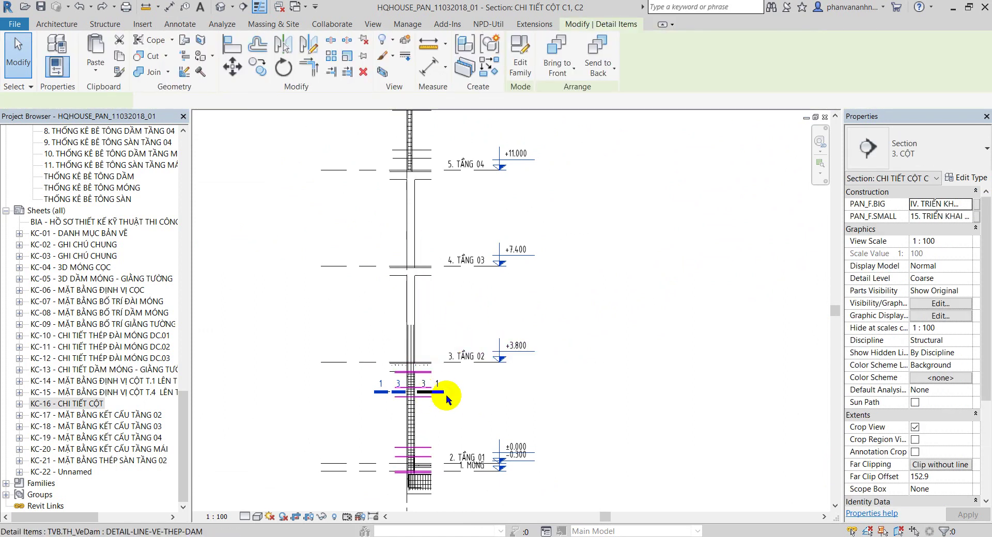
key("Escape")
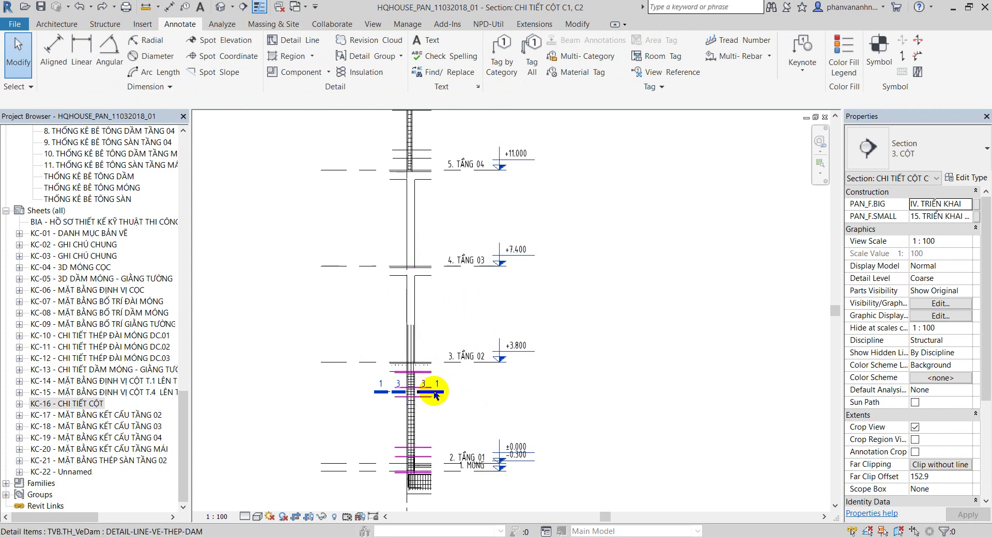
left_click(447, 407)
key("Escape")
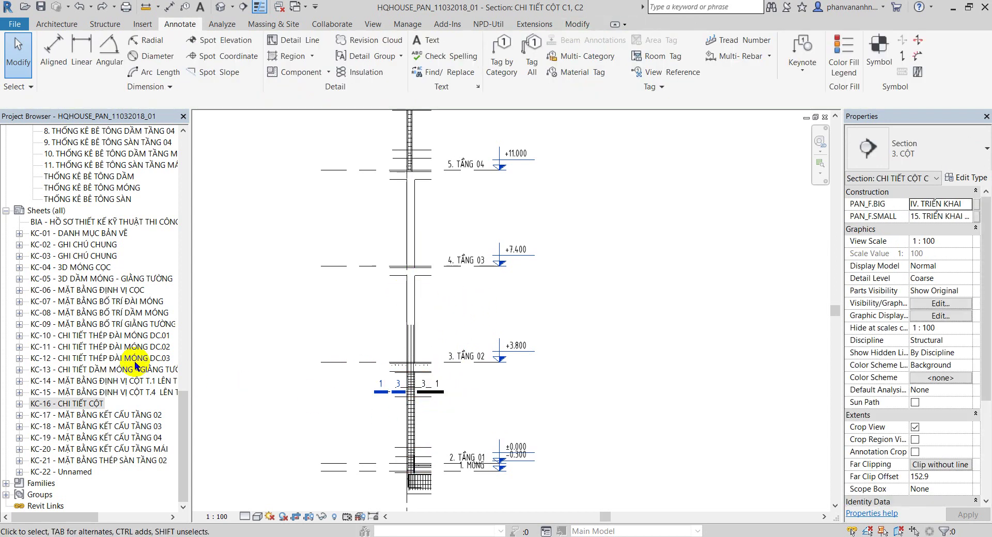
left_click_drag(191, 417, 211, 324)
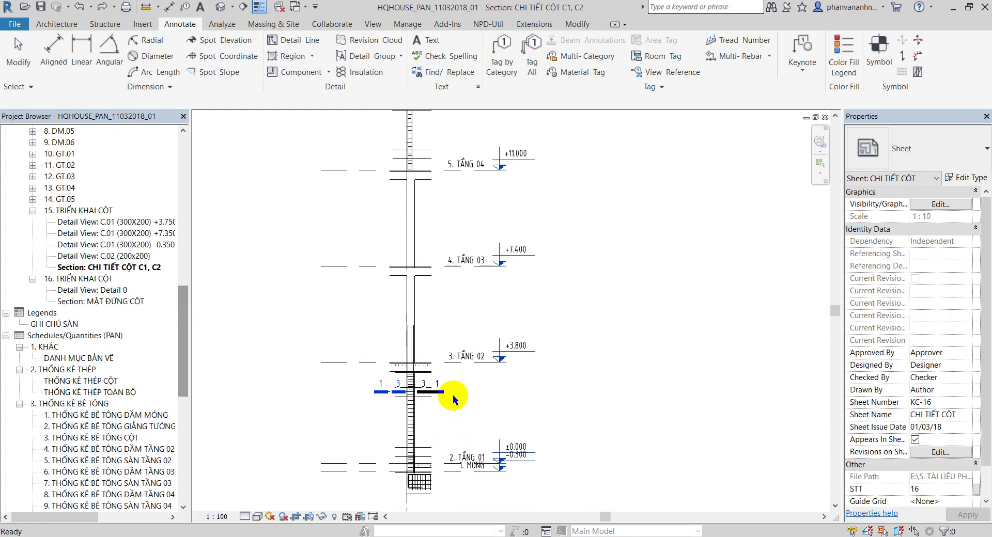
left_click_drag(176, 357, 176, 338)
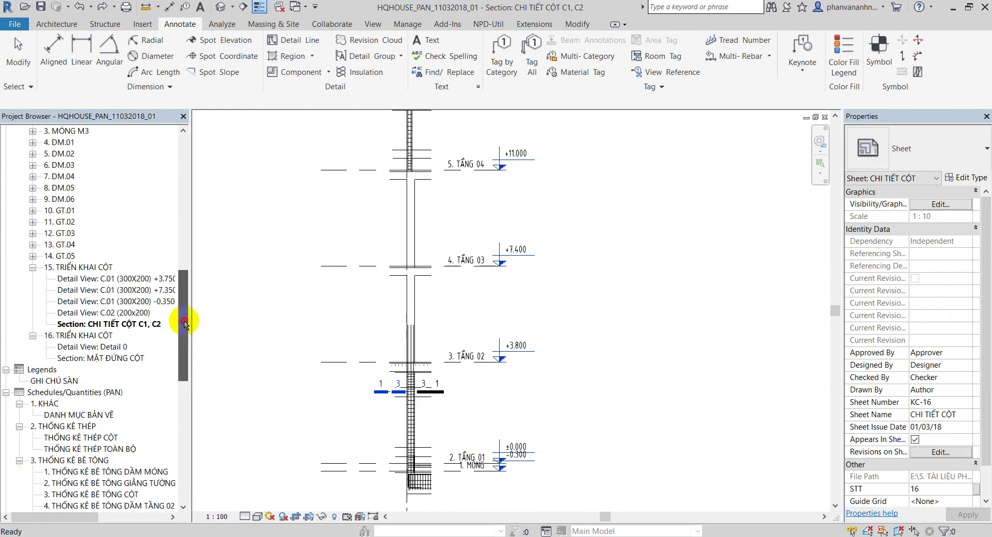
- Review the C.01 +7.350 and -0.350 detail views, widening the Project Browser to read full names
left_click(135, 302)
right_click(136, 304)
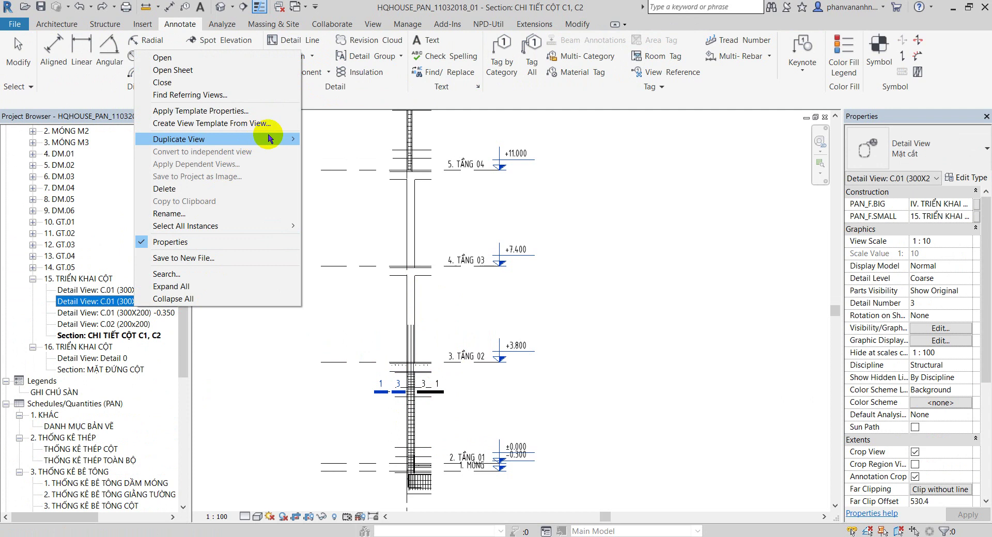
mouse_move(179, 139)
left_click(259, 427)
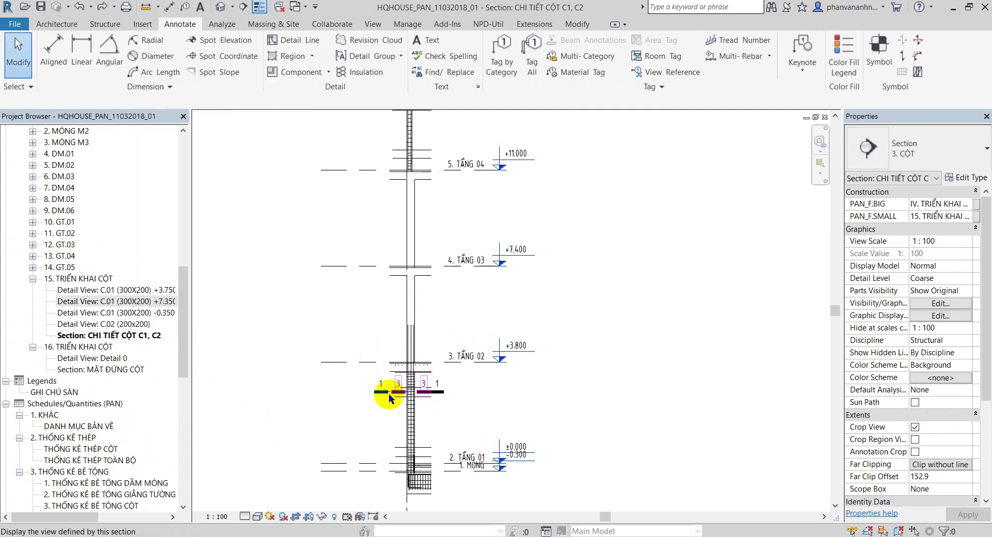
scroll(388, 393, "up", 1)
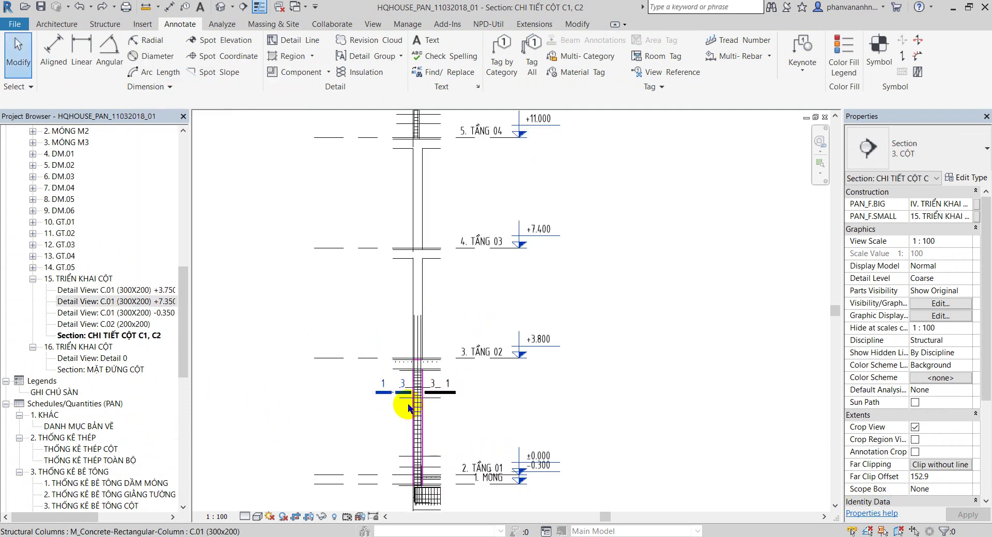
scroll(430, 404, "down", 1)
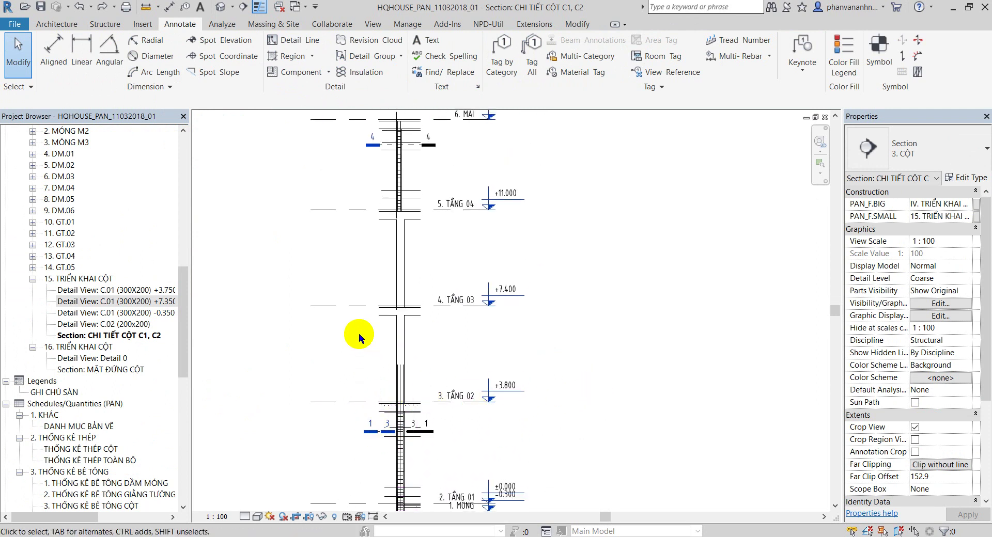
middle_click_drag(365, 268, 352, 301)
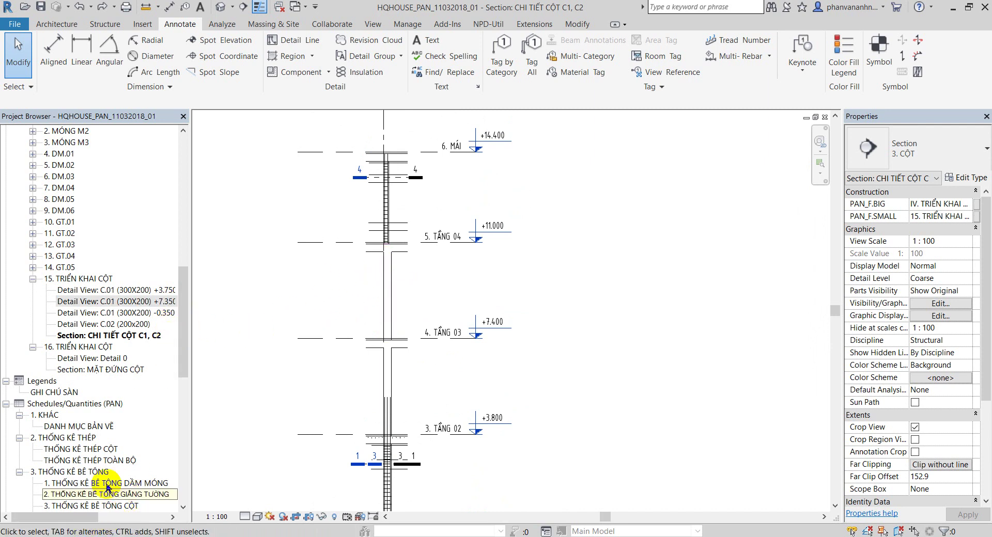
left_click(155, 302)
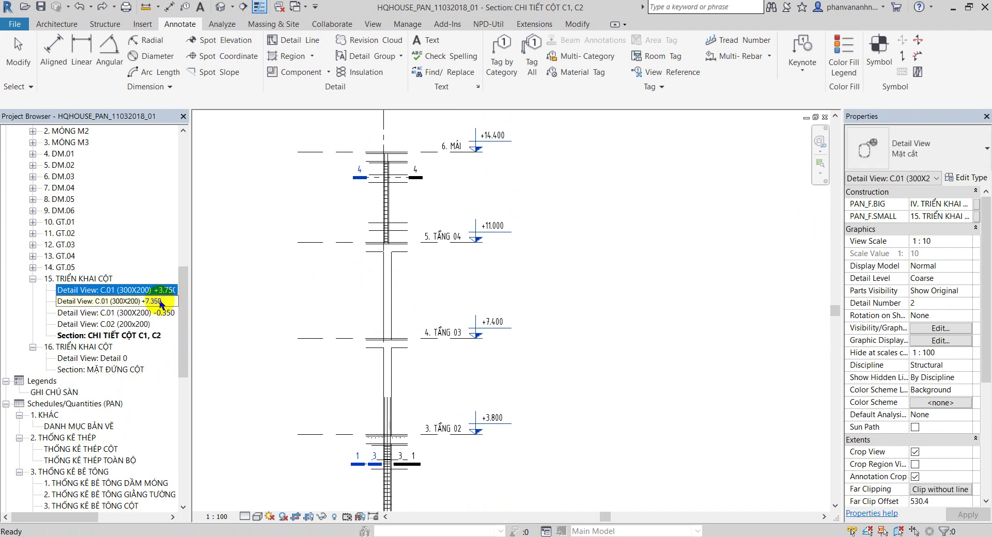
left_click_drag(191, 406, 258, 398)
left_click(155, 313)
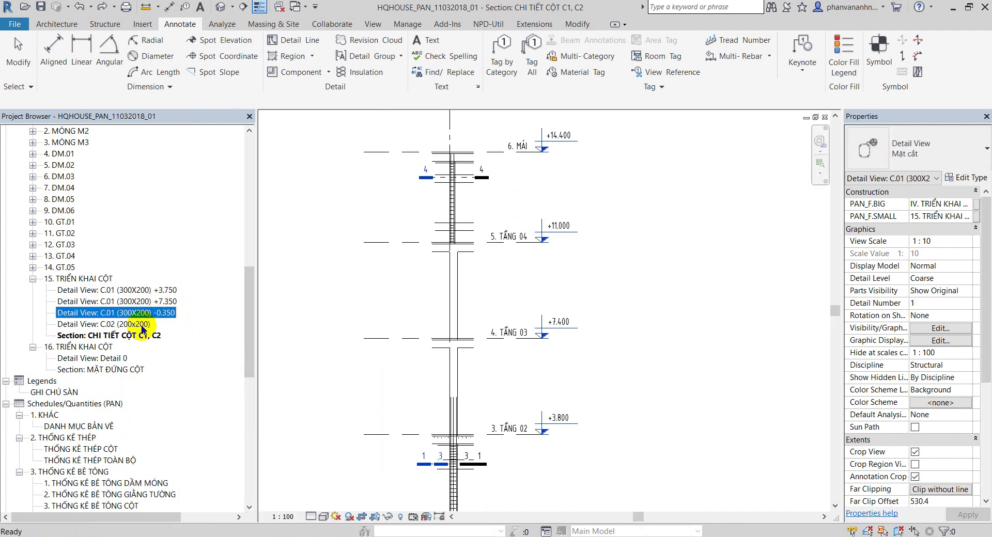
- Open the C.02 (200x200) detail, the CHI TIẾT CỘT C1, C2 section, then sheet KC-16
double_click(133, 326)
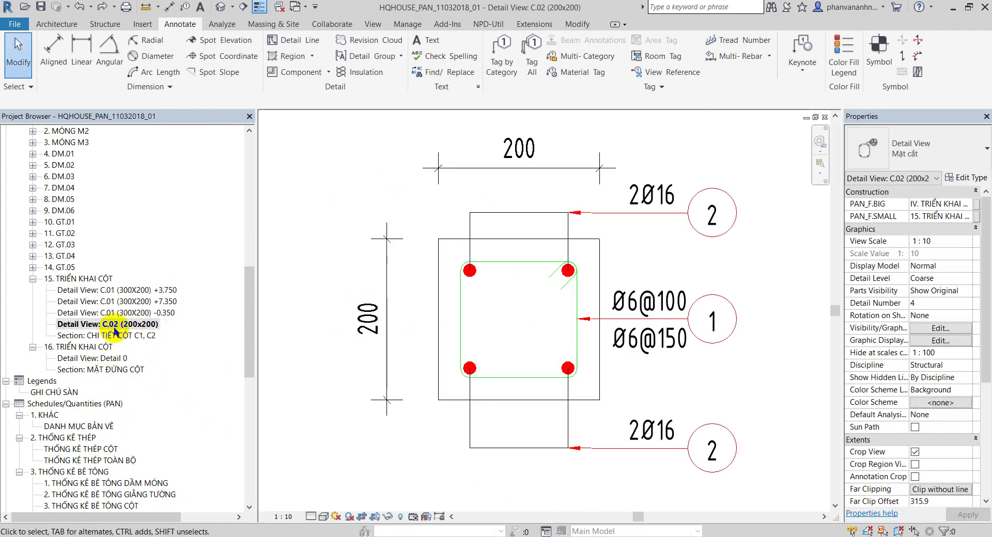
double_click(114, 335)
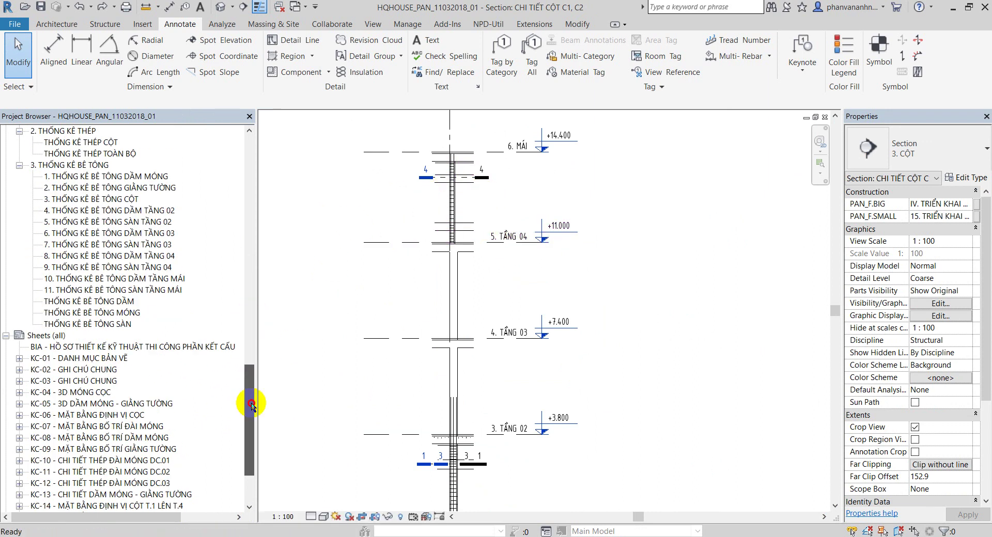
left_click_drag(243, 326, 210, 455)
double_click(74, 404)
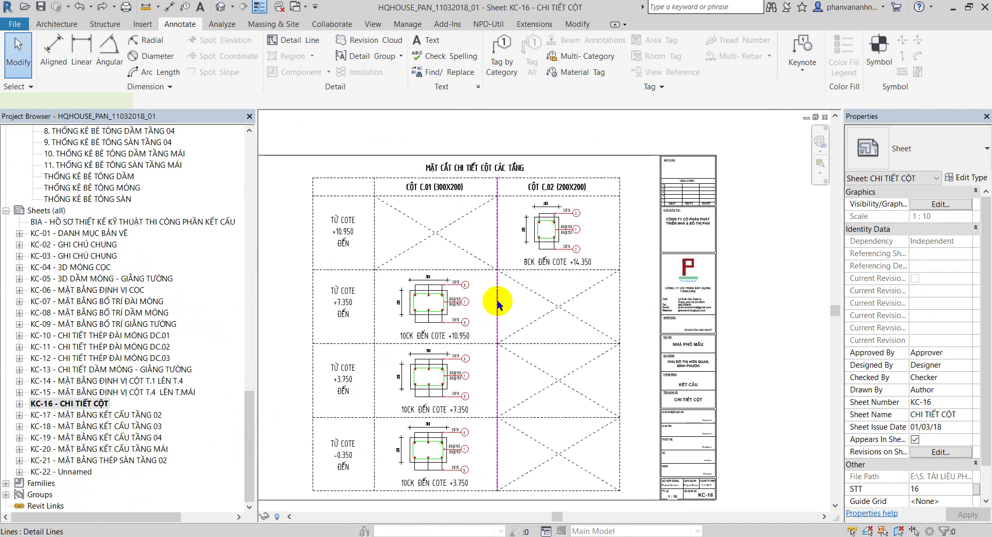
left_click(499, 305)
key("Escape")
middle_click_drag(544, 219, 530, 220)
scroll(532, 204, "up", 1)
scroll(543, 191, "up", 2)
left_click(522, 172)
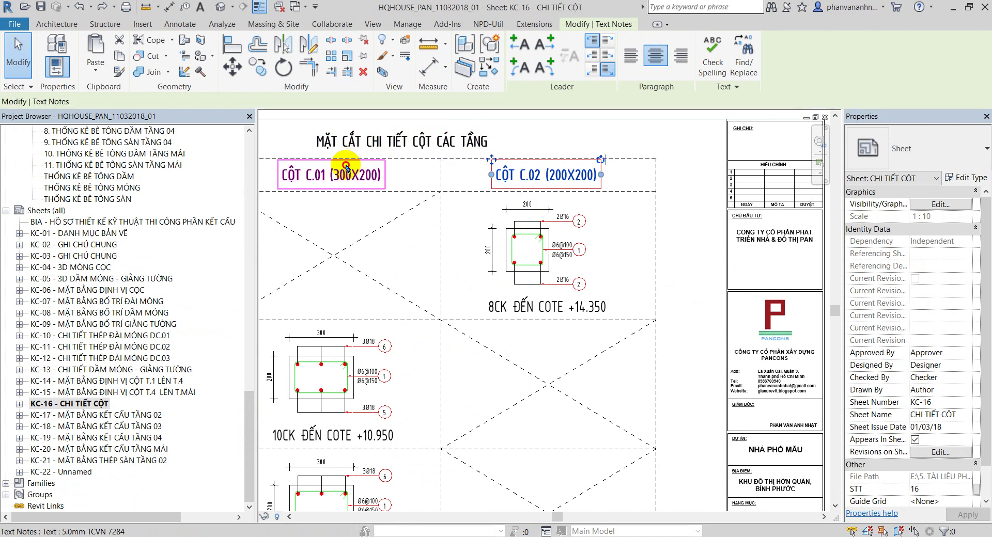
left_click(381, 143)
scroll(454, 207, "down", 1)
scroll(469, 219, "down", 1)
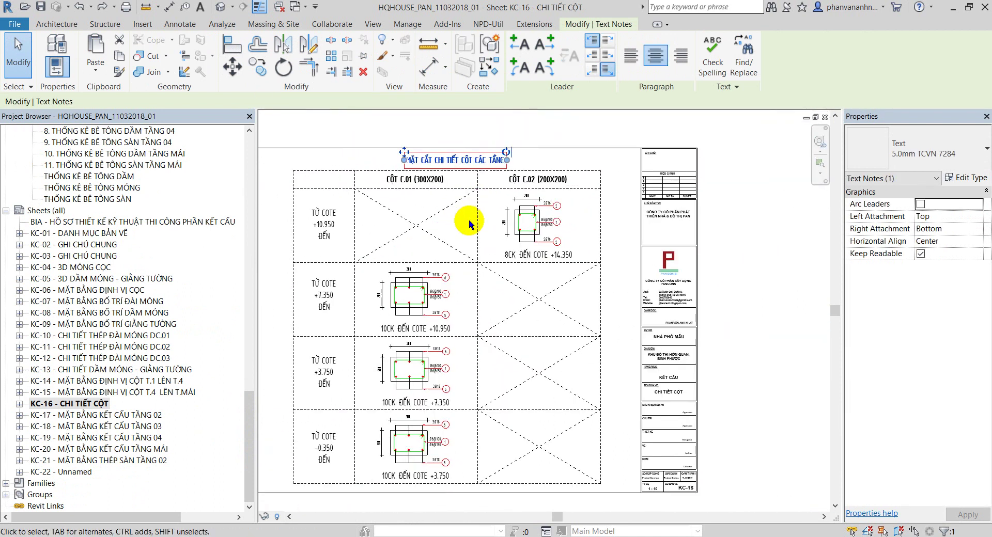
left_click(804, 289)
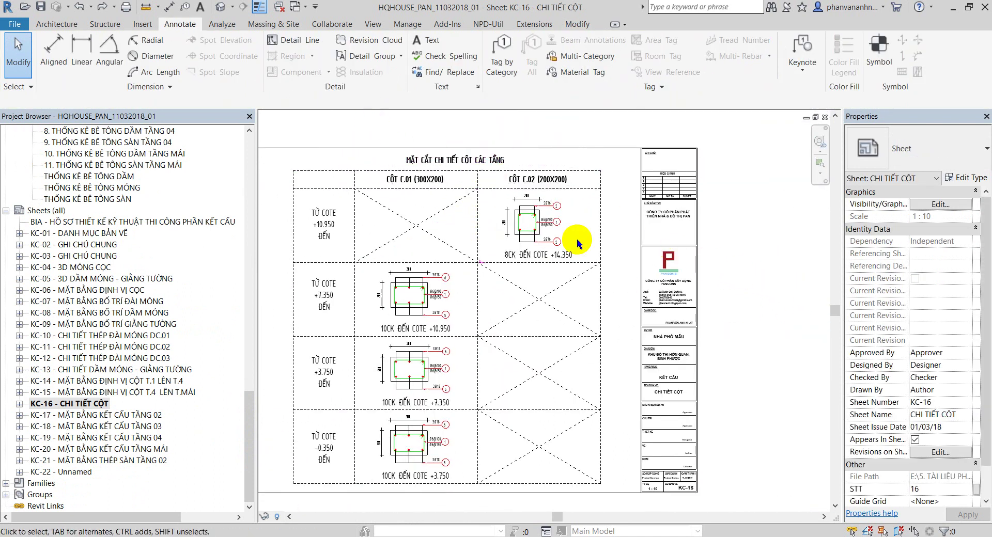
middle_click_drag(730, 243, 665, 243)
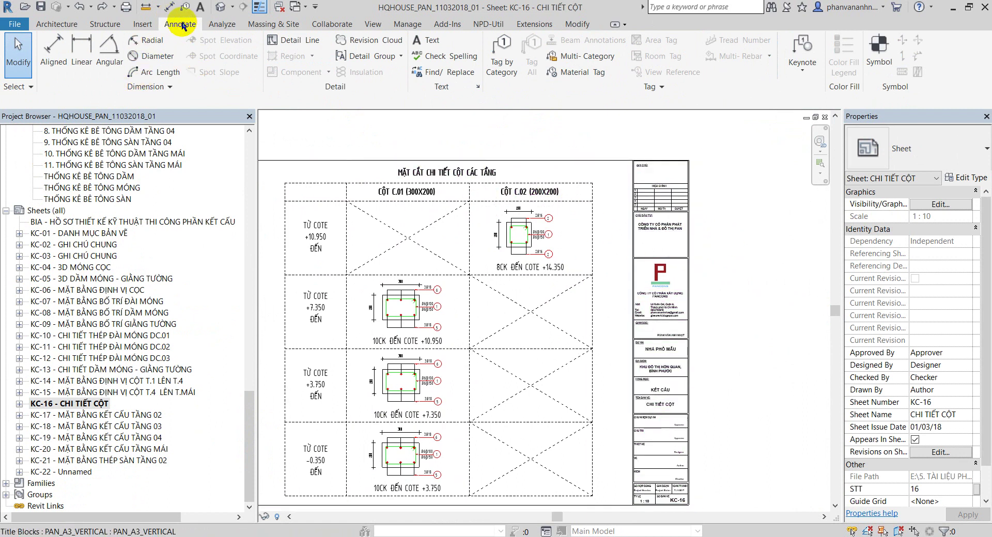
left_click(428, 47)
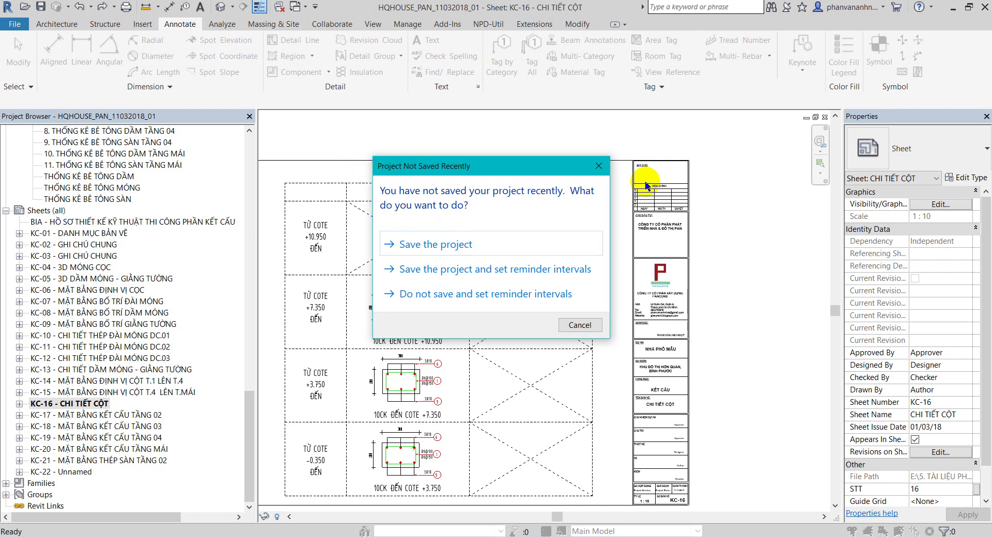
left_click(593, 165)
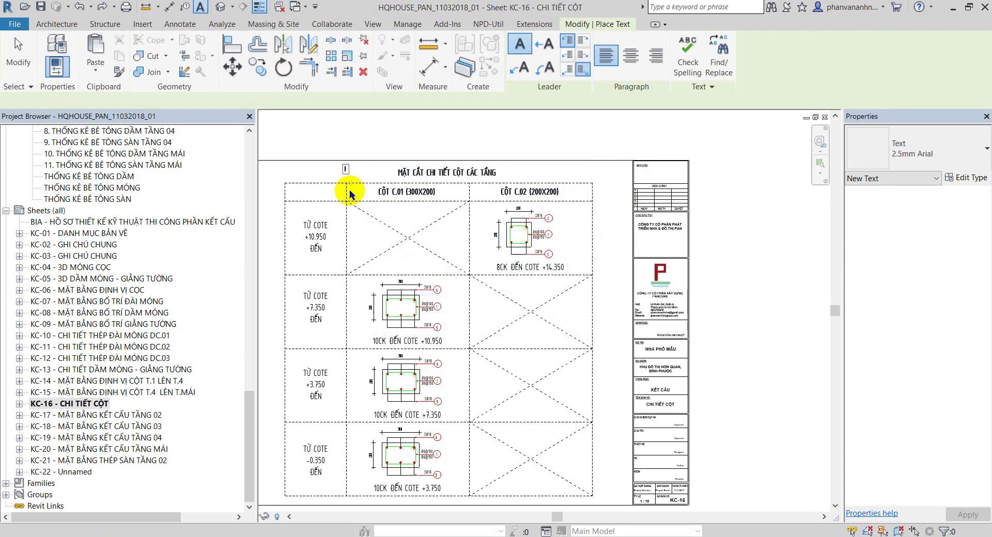
left_click(346, 168)
key("Escape")
key("Escape")
key("Escape")
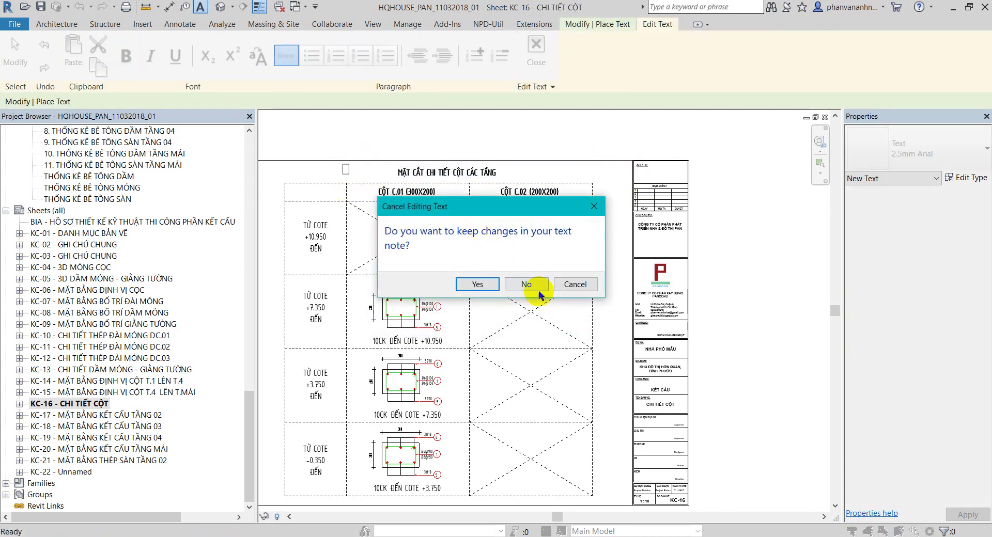
left_click(530, 283)
key("Escape")
left_click(517, 227)
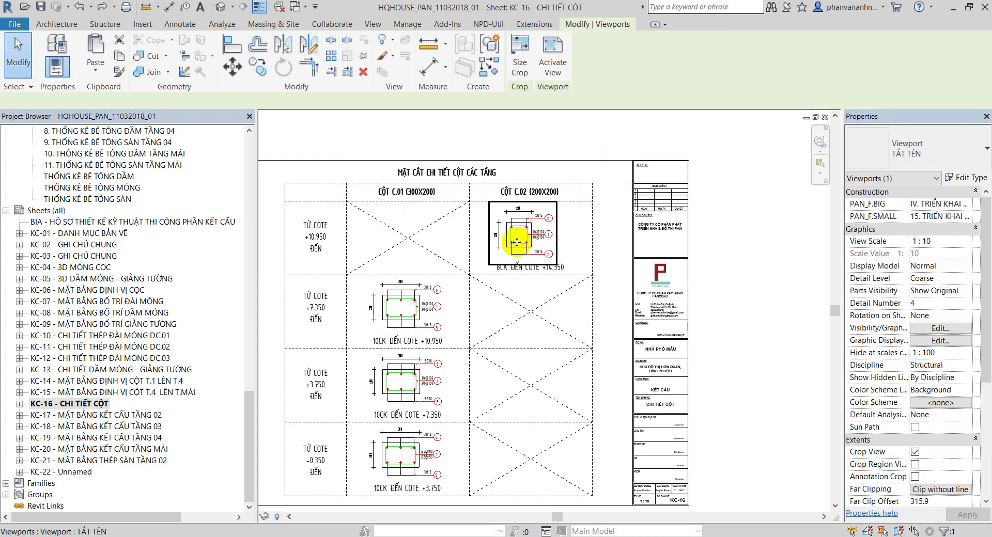
left_click(698, 330)
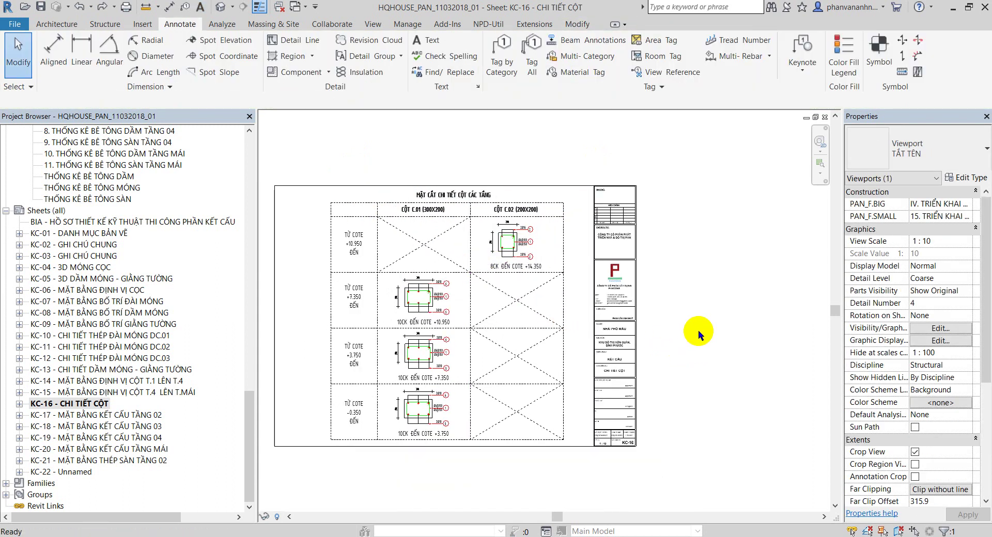
middle_click_drag(457, 318, 497, 291)
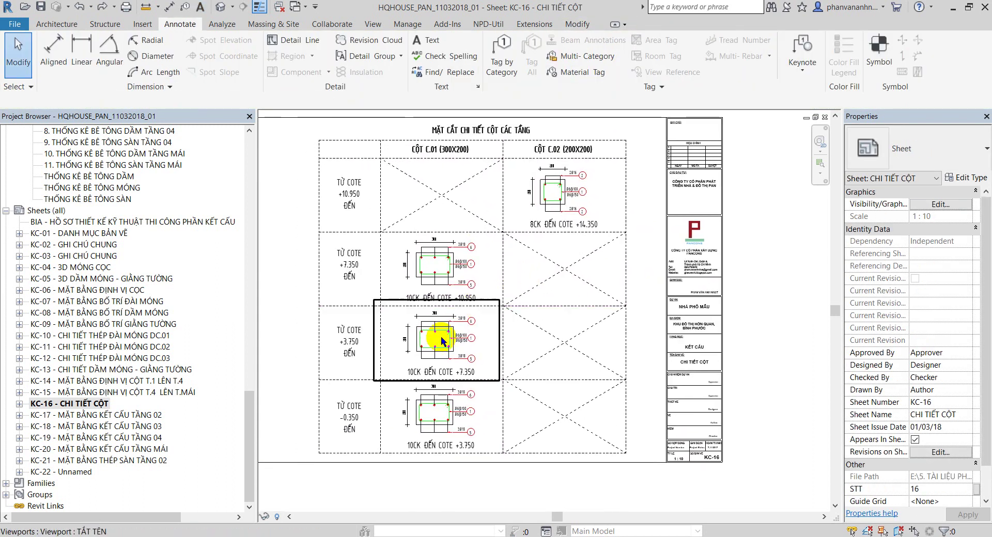
scroll(461, 332, "down", 1)
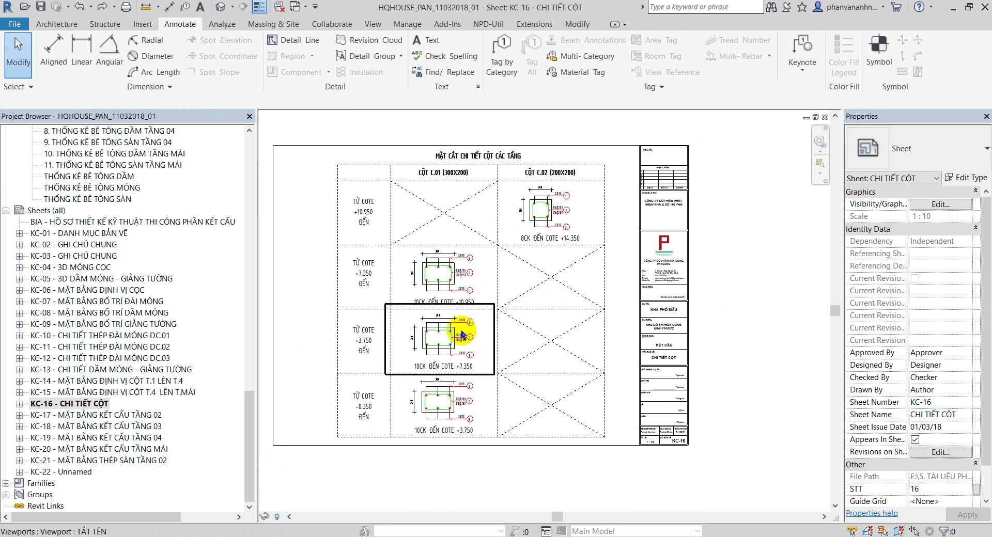
scroll(481, 312, "down", 1)
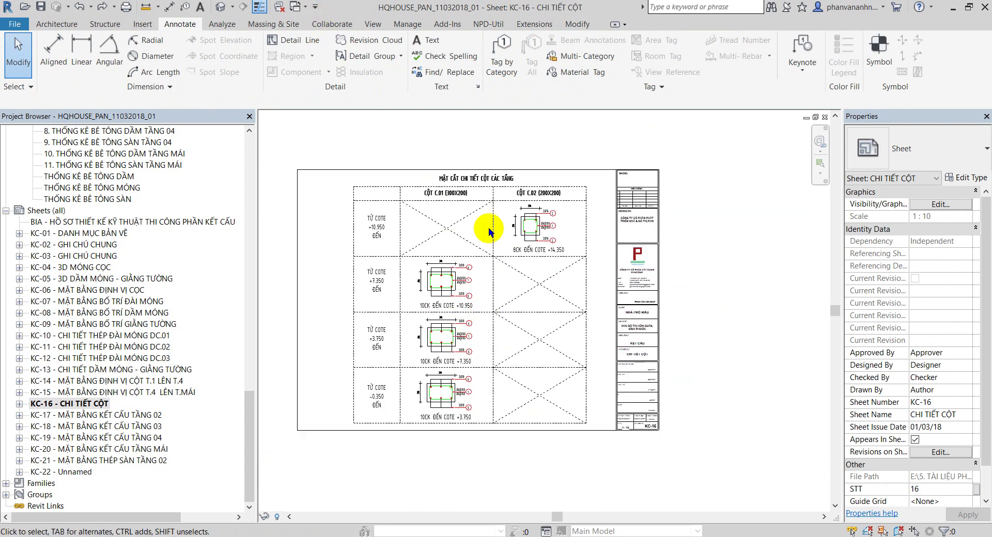
left_click(246, 440)
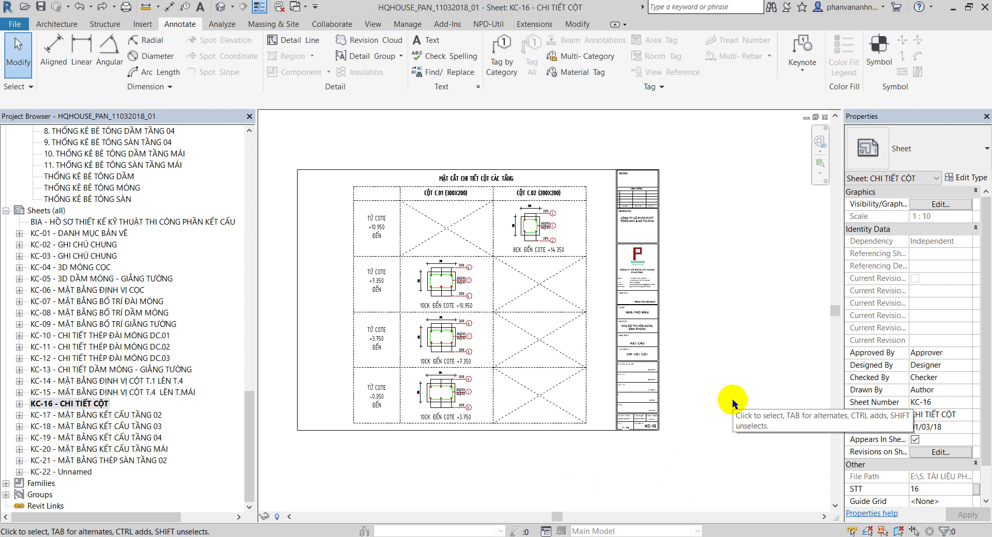
scroll(420, 274, "up", 1)
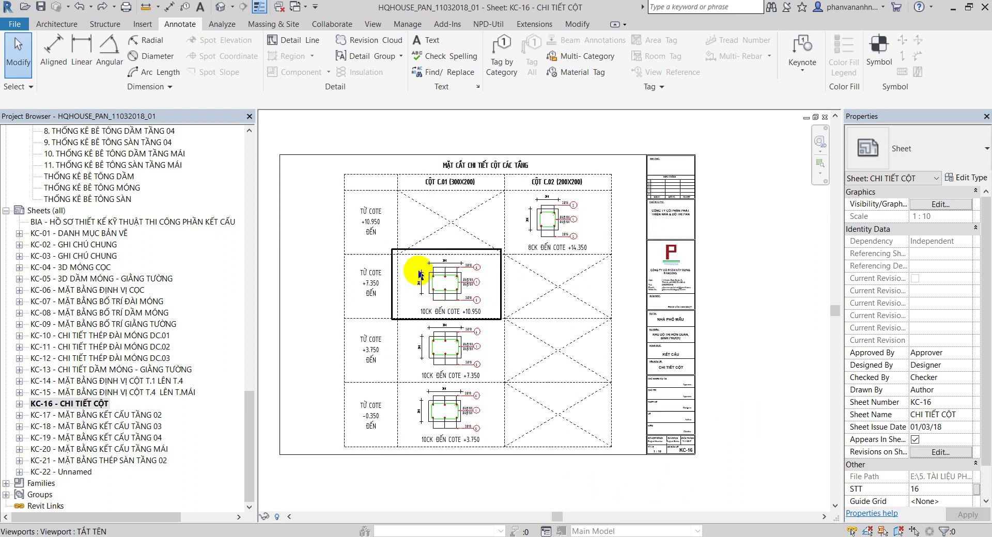
left_click(455, 284)
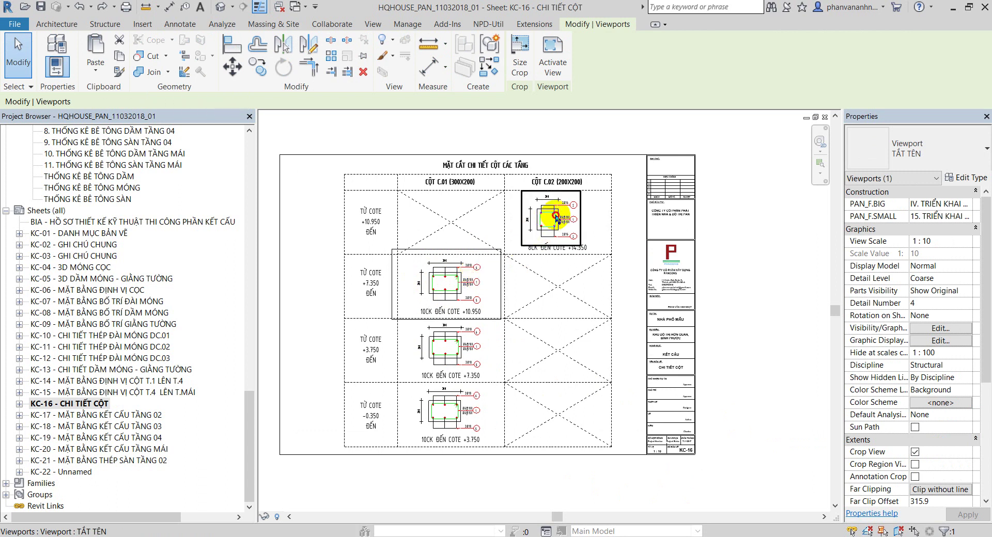
left_click(545, 223)
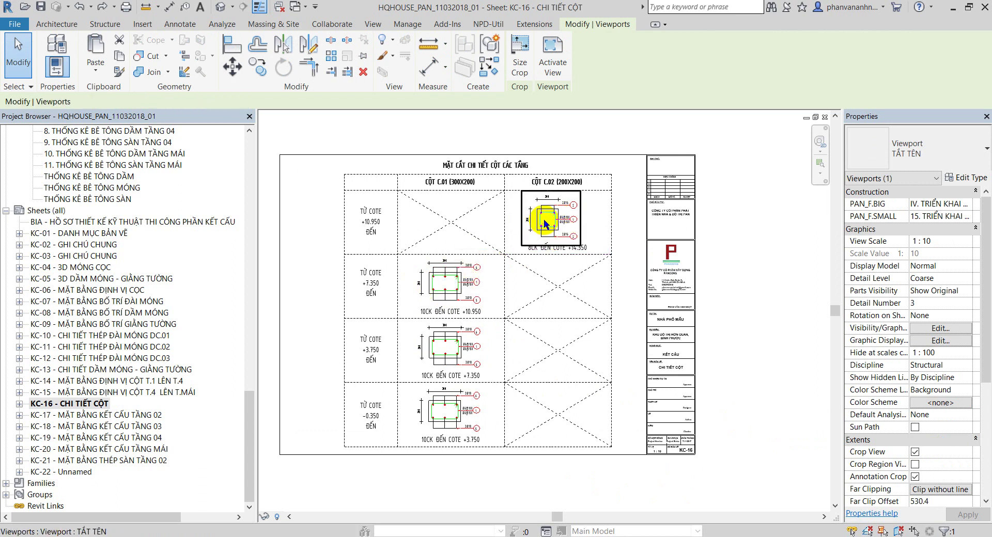
left_click(458, 415)
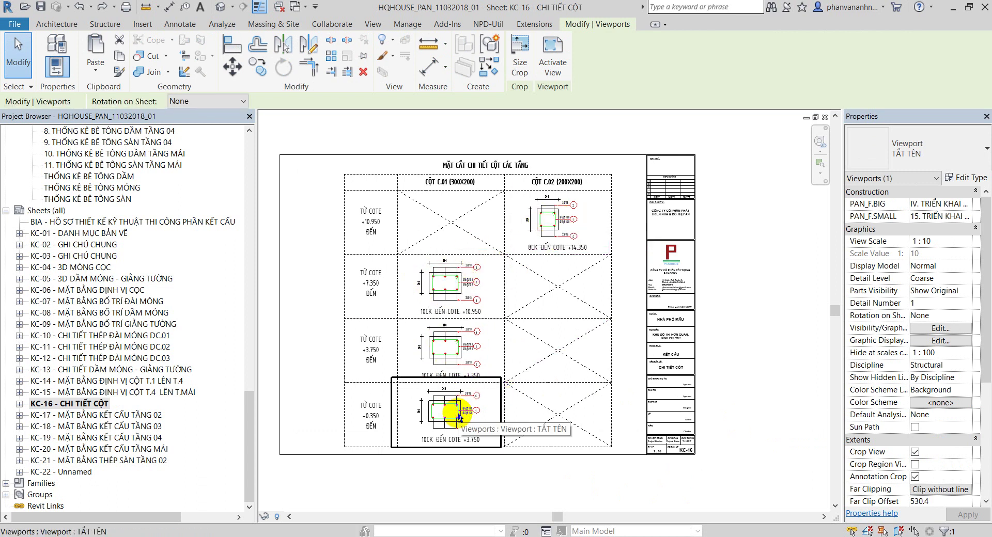
key("Escape")
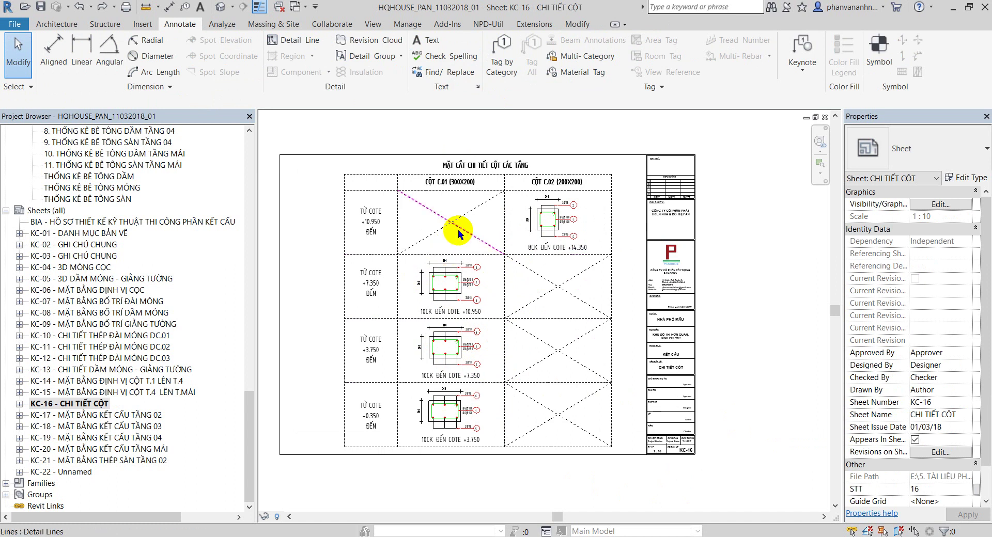
middle_click_drag(470, 229, 476, 204)
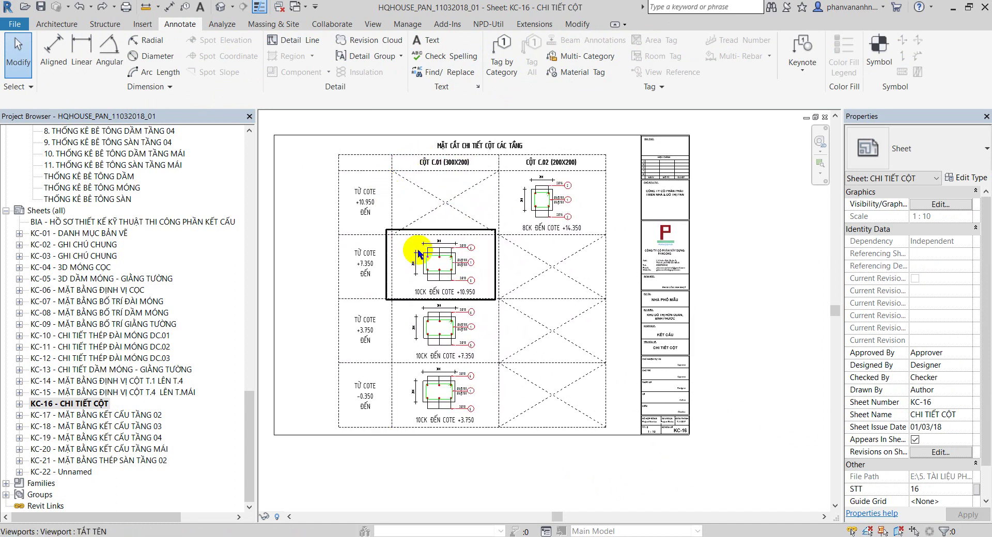
left_click(396, 221)
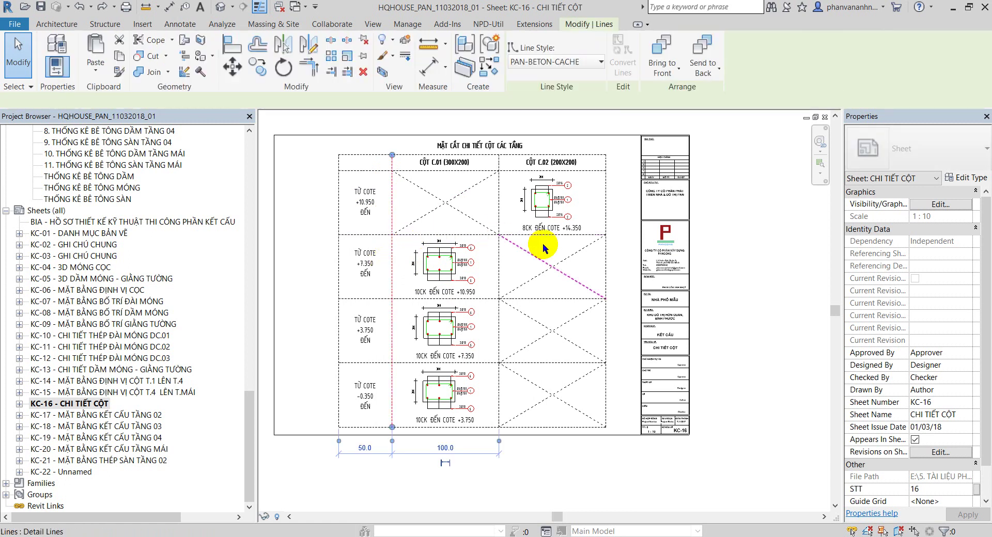
key("Escape")
left_click(454, 271)
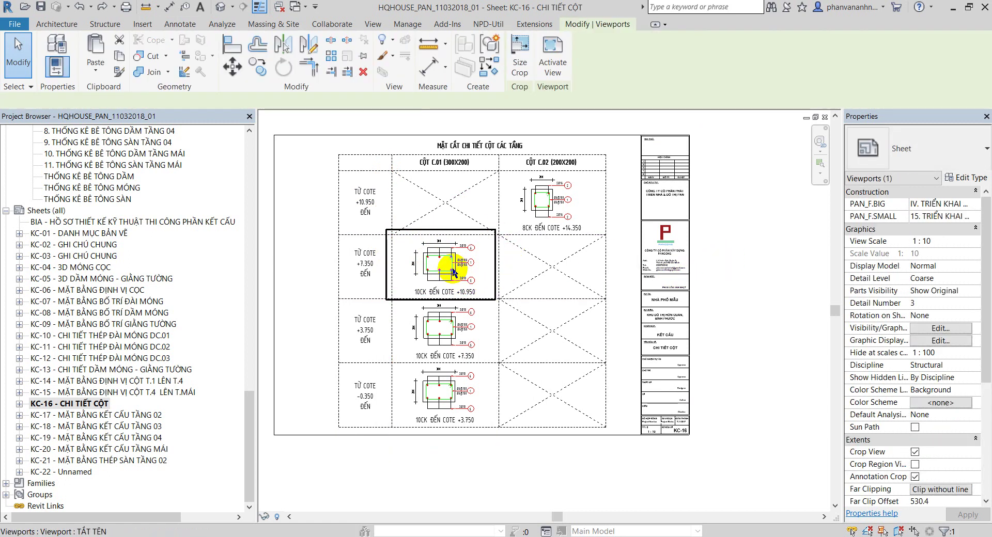
double_click(479, 259)
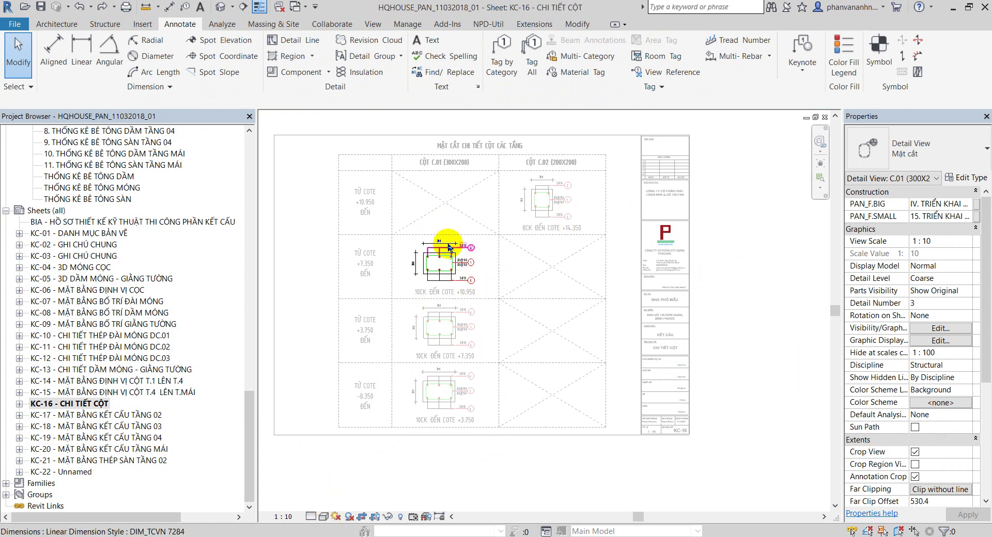
left_click(284, 517)
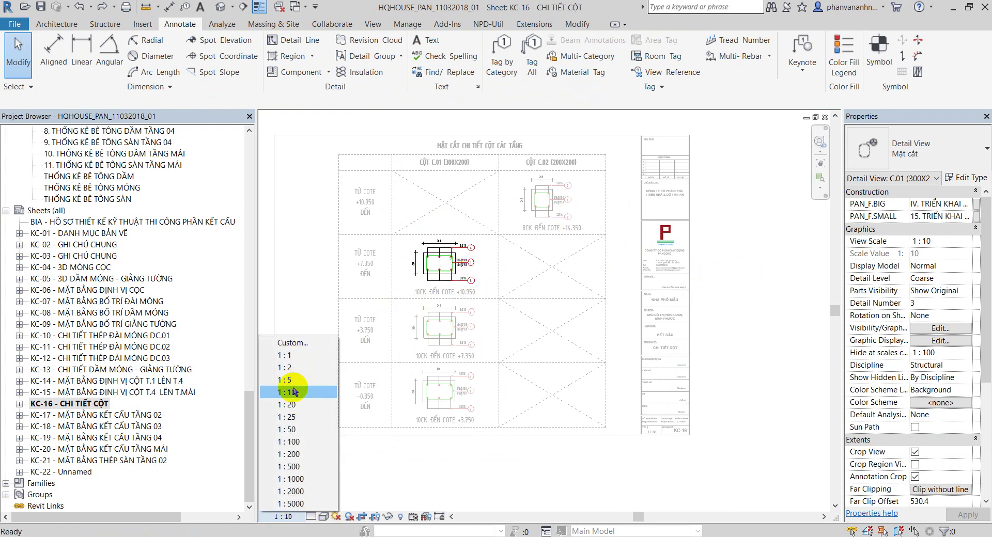
double_click(755, 293)
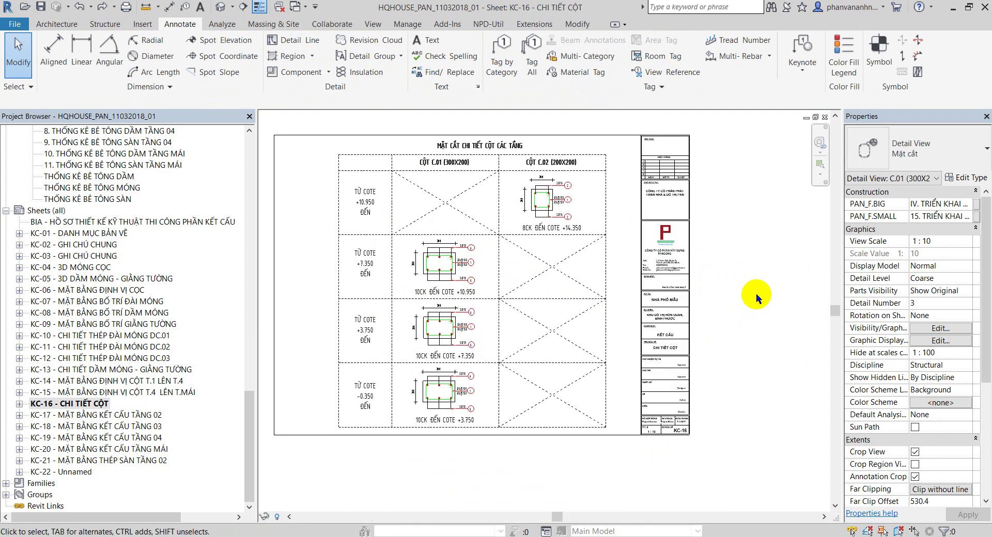
key("Escape")
scroll(570, 327, "up", 2)
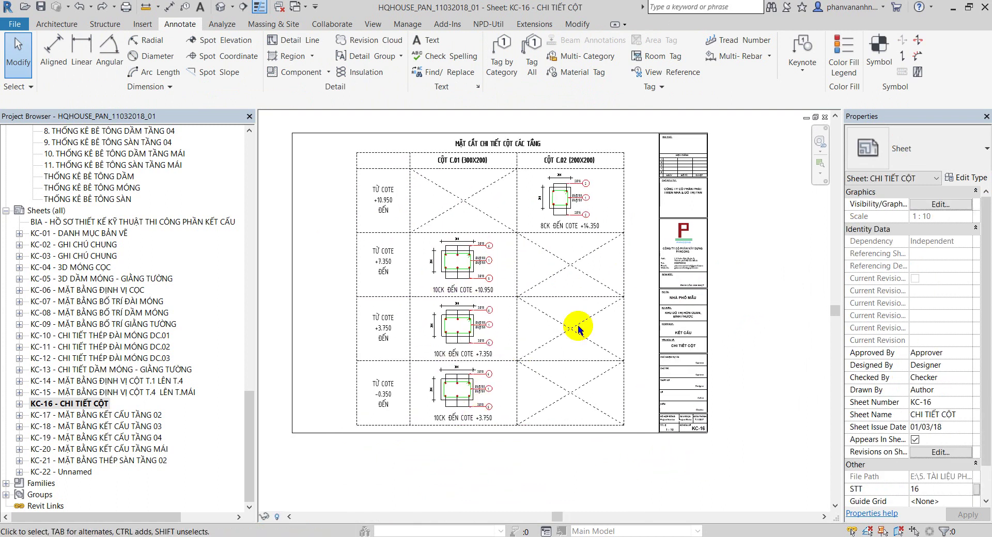
scroll(459, 284, "up", 1)
scroll(444, 229, "up", 1)
scroll(465, 257, "up", 1)
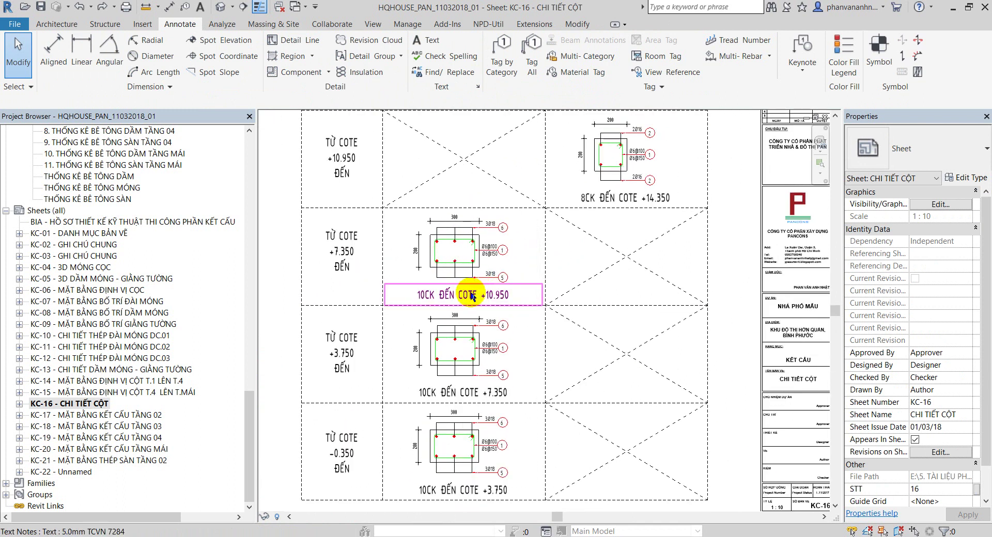
left_click(425, 297)
key("Escape")
key("Escape")
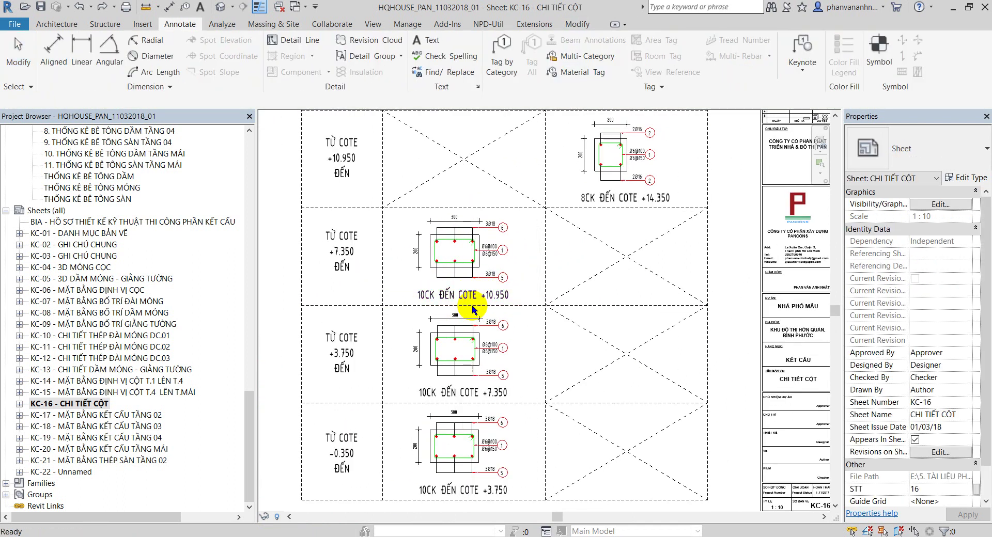
middle_click_drag(599, 415, 603, 371)
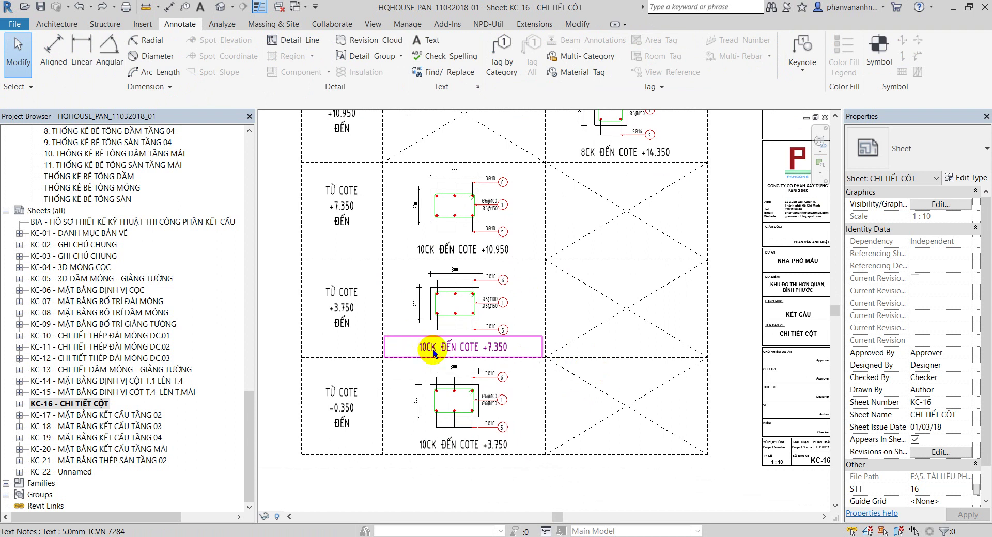
scroll(485, 344, "down", 2)
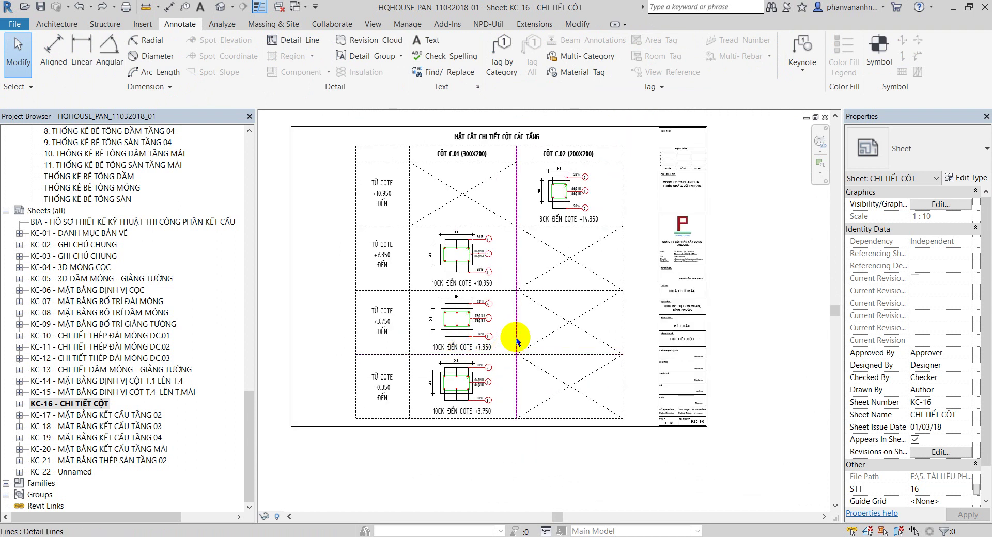
scroll(522, 347, "down", 2)
scroll(541, 247, "up", 1)
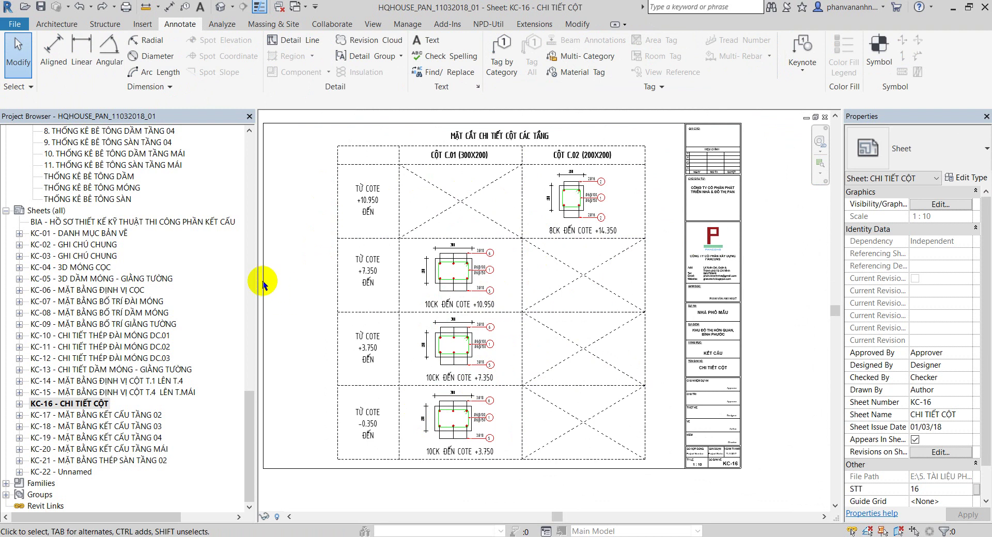
- Delete the unused Detail 0 view and the MẶT ĐỨNG CỘT section
left_click_drag(250, 408, 262, 304)
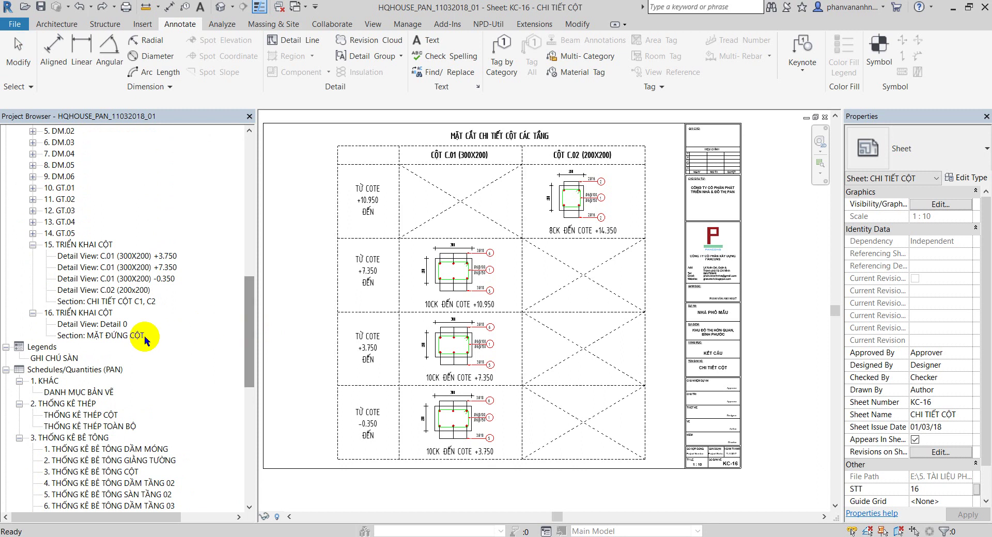
double_click(106, 324)
double_click(113, 335)
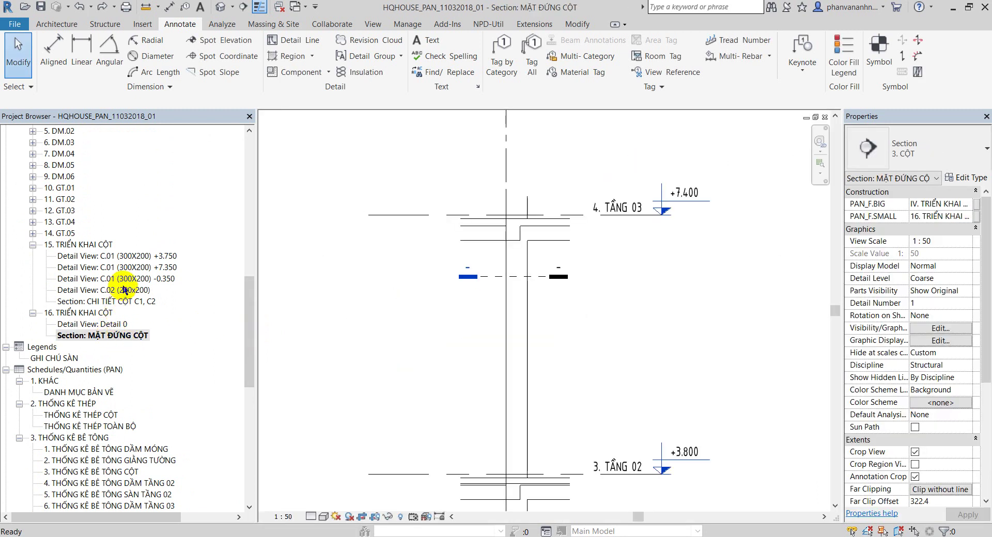
key("Delete")
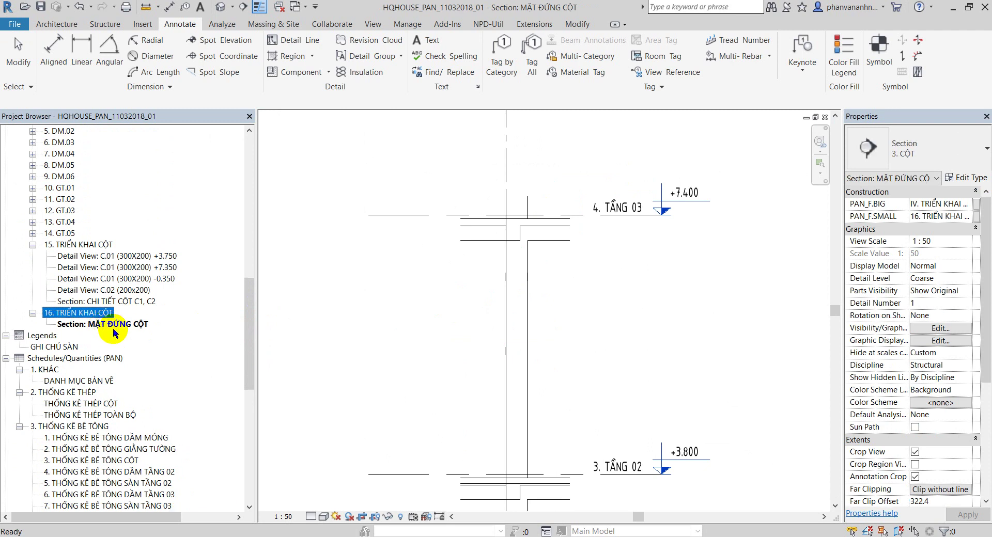
key("Delete")
- Open the C.01 (300X200) -0.350 detail and inspect the top bar set's layout options
double_click(121, 283)
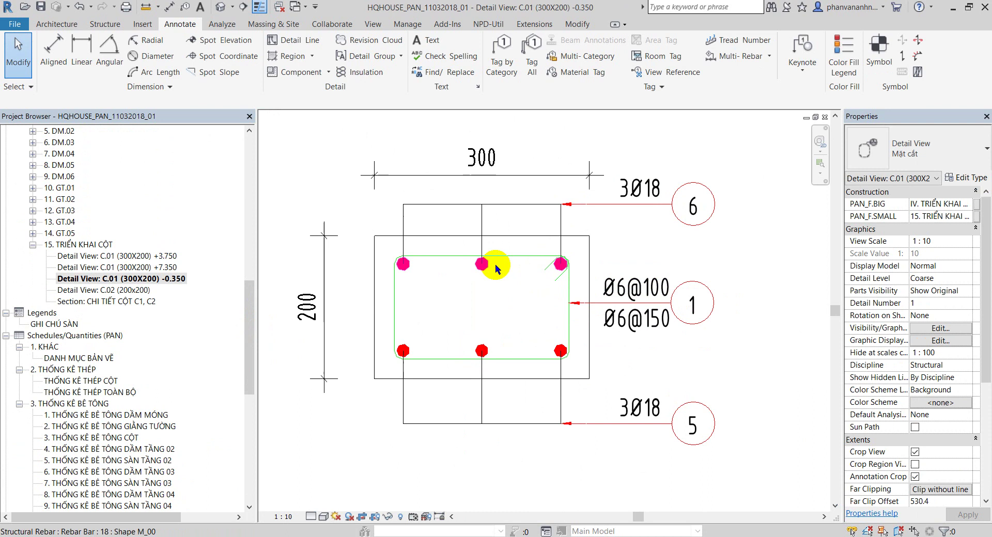
left_click(488, 267)
key("Escape")
scroll(394, 264, "up", 1)
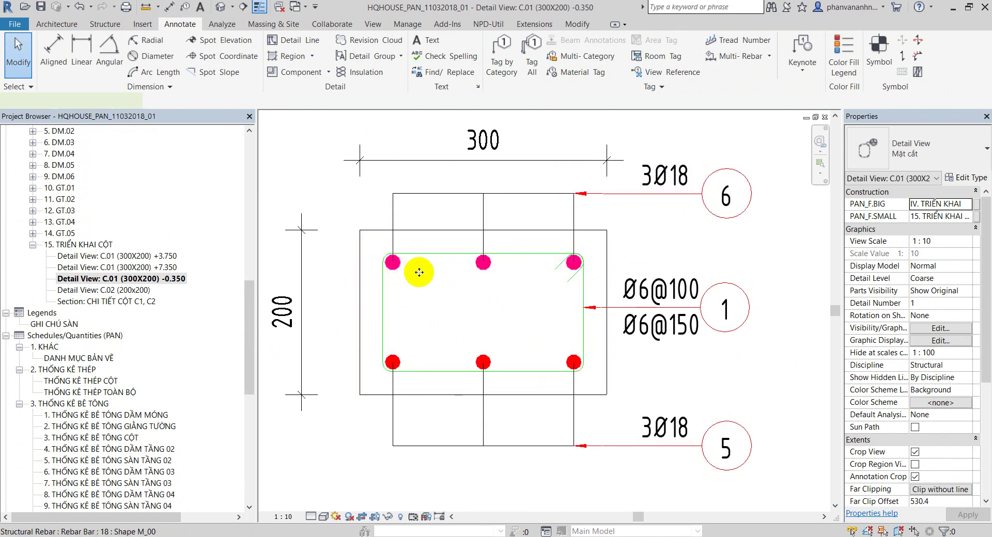
left_click(398, 267)
left_click(617, 39)
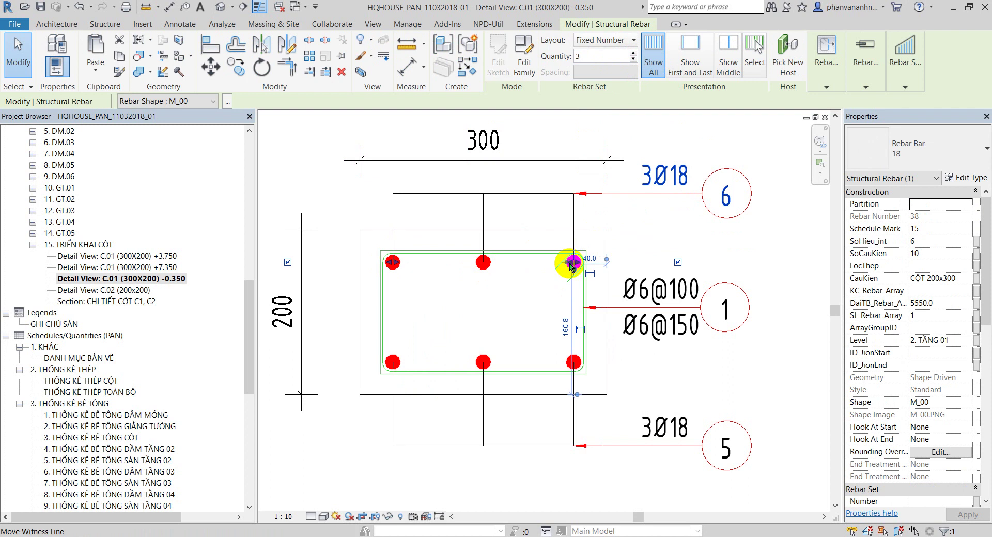
key("Escape")
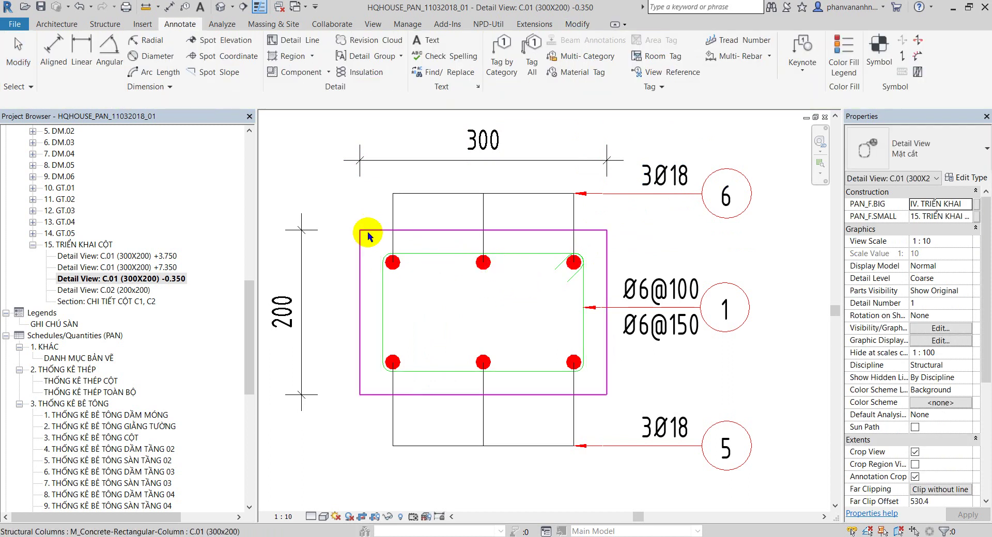
scroll(356, 302, "down", 1)
- Glance at the CHI TIẾT CỘT C1, C2 section and 3D view, then return to C.01 -0.350
double_click(122, 303)
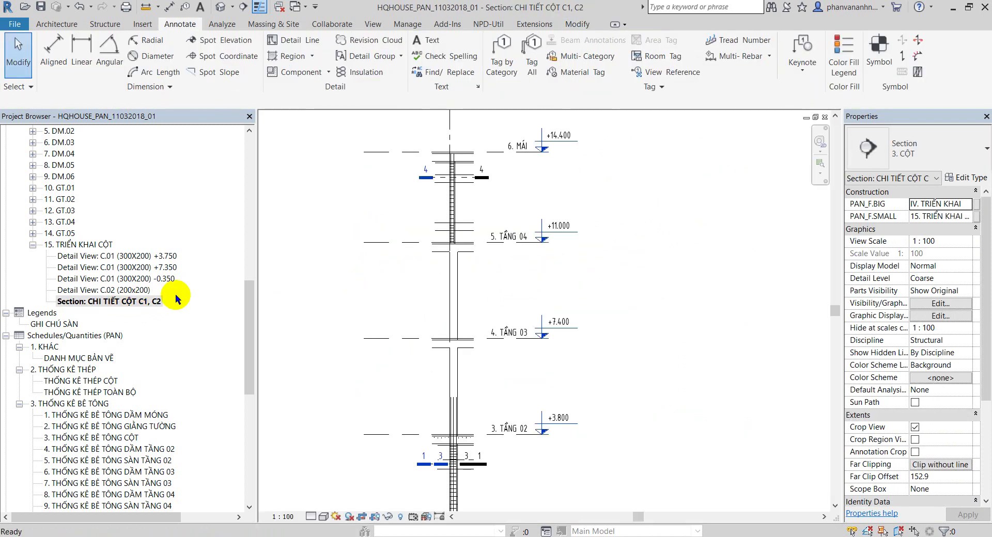
left_click(220, 8)
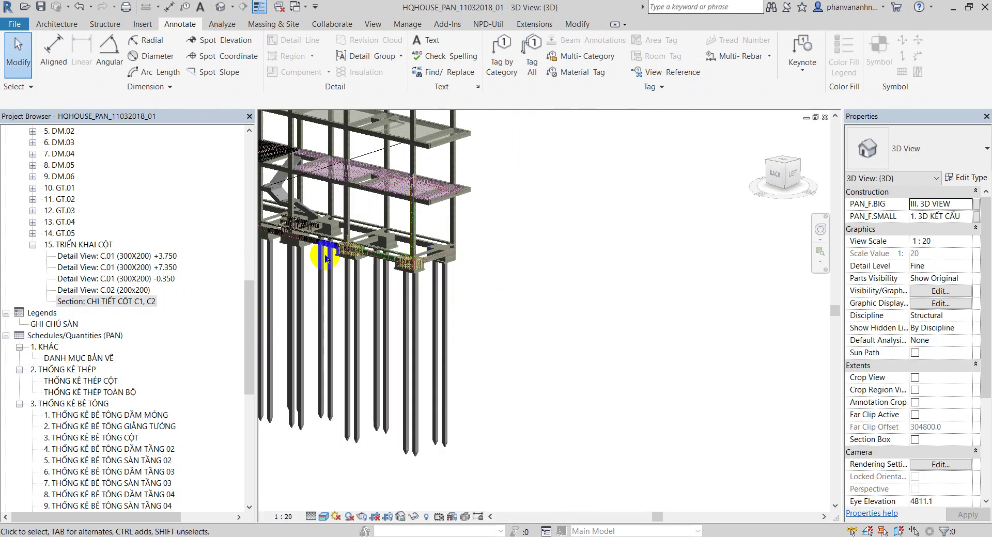
double_click(131, 280)
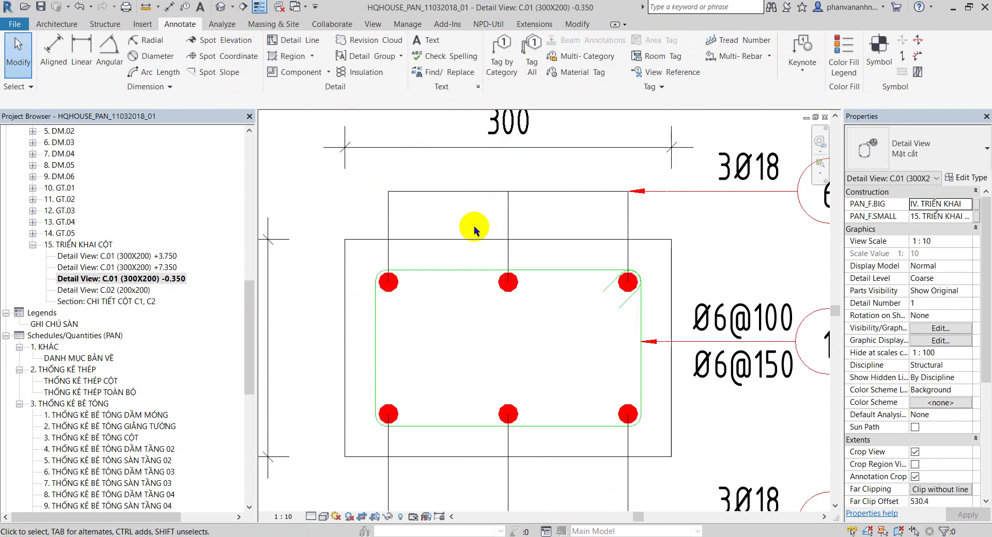
- Try rotating the top bar set, then undo the rotation
left_click(400, 290)
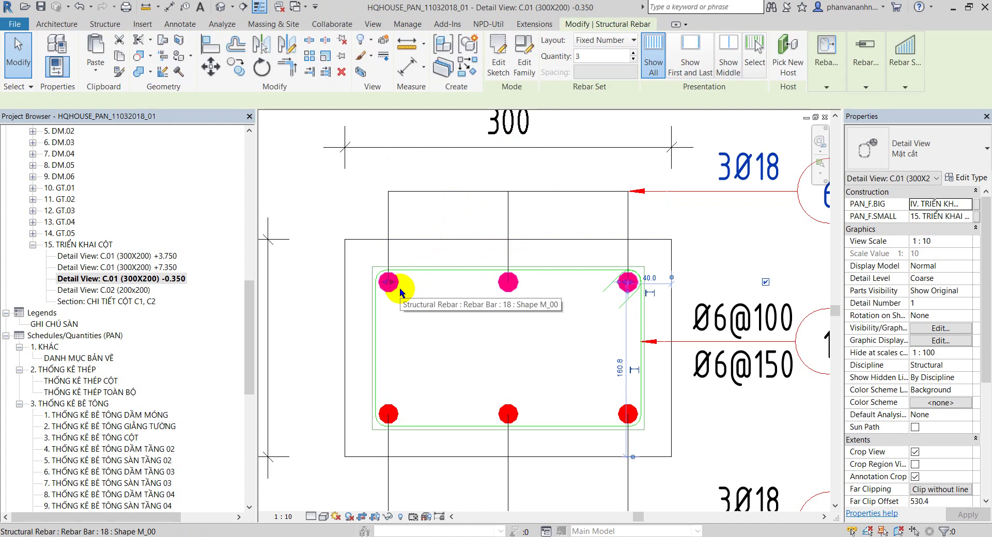
left_click(260, 67)
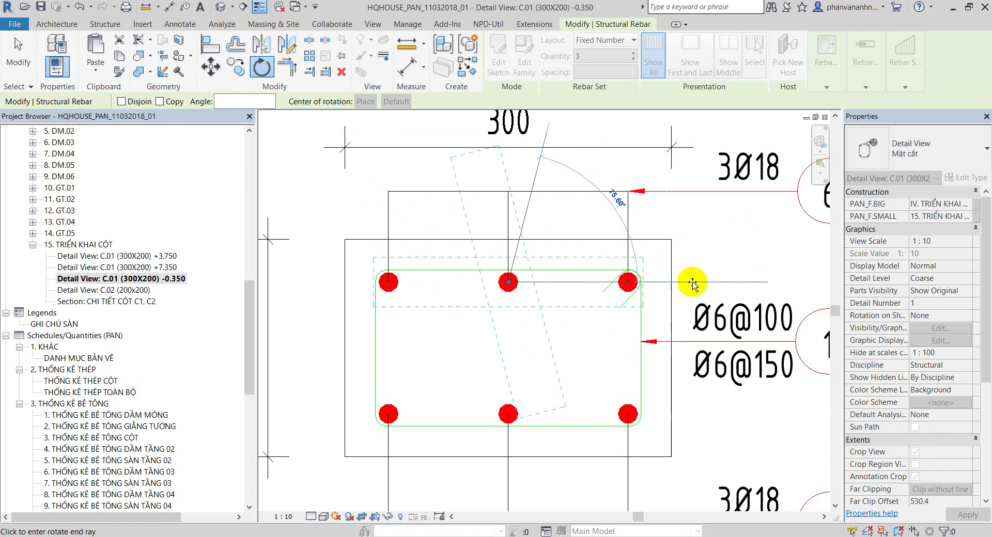
left_click(631, 282)
left_click(566, 349)
key("Escape")
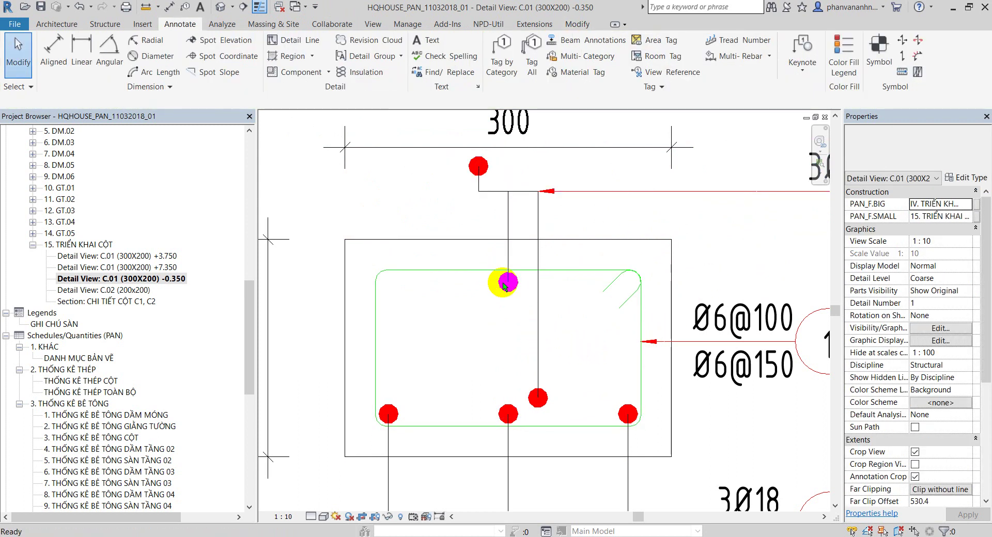
key("ctrl+z")
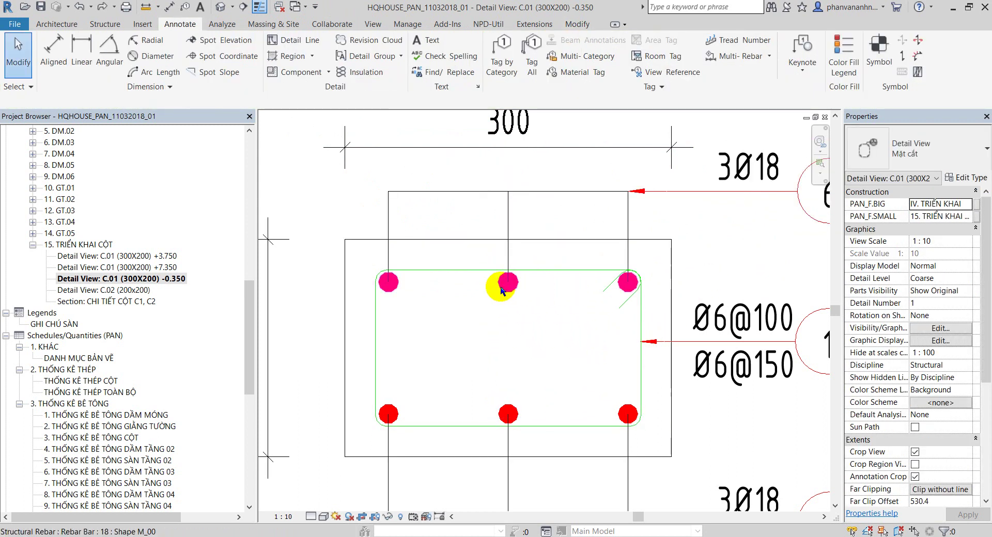
- Copy the top bar set to mid-height with CO and reduce its quantity to 2
left_click(517, 293)
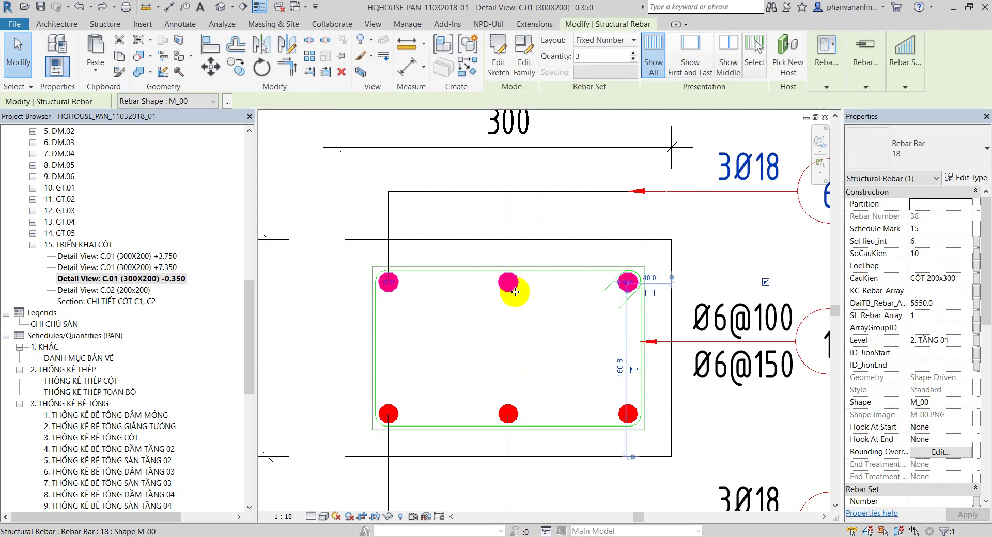
middle_click_drag(516, 294, 506, 272)
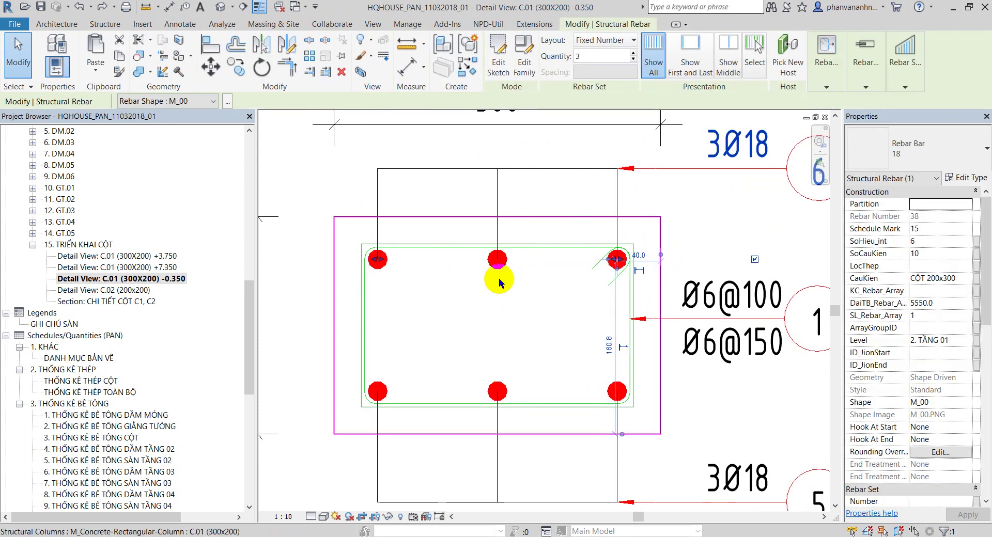
key("c")
key("o")
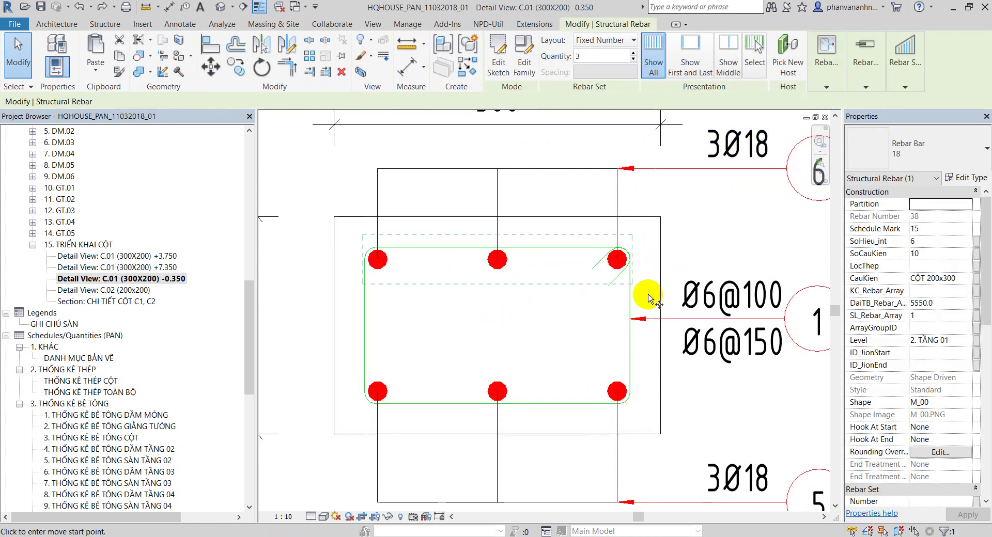
left_click(683, 247)
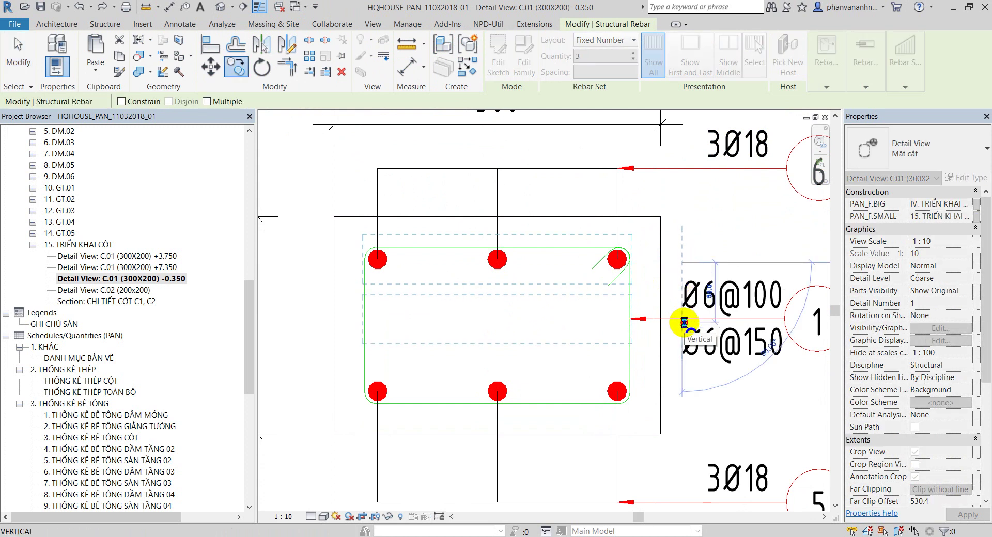
left_click(563, 363)
key("Escape")
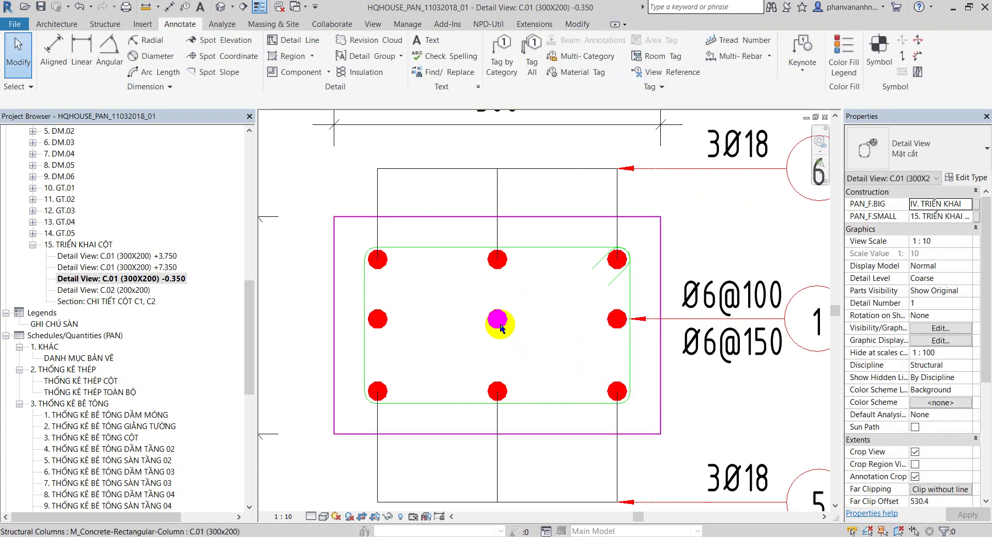
left_click(500, 328)
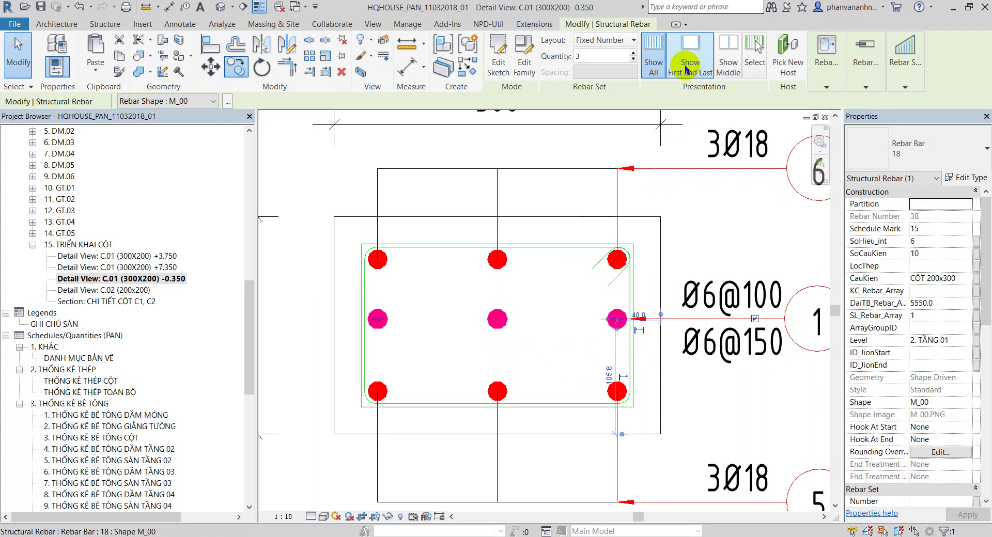
left_click(633, 59)
left_click(691, 245)
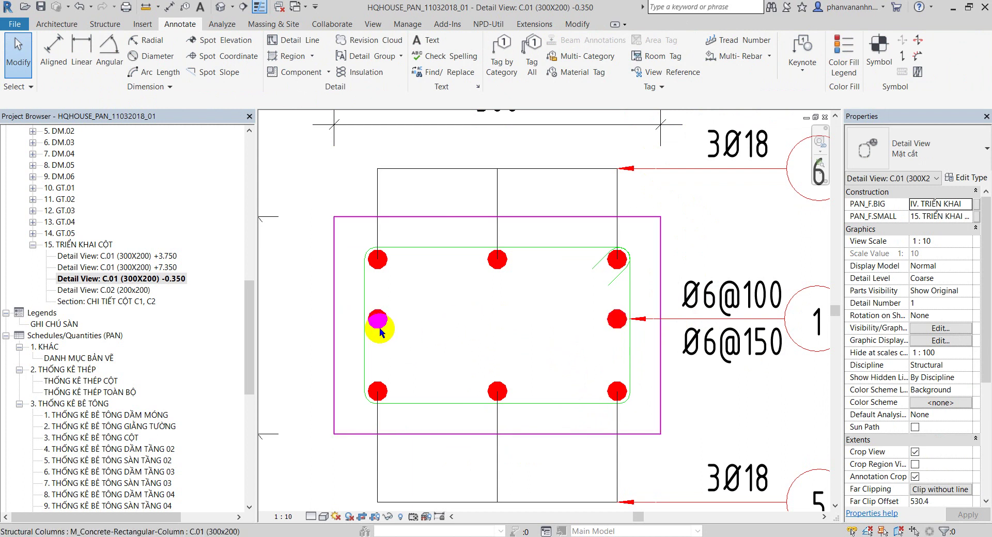
- Inspect the 3Ø18 bar tag 6 and try, then cancel, a multi-rebar annotation
scroll(387, 307, "down", 3)
scroll(704, 388, "up", 1)
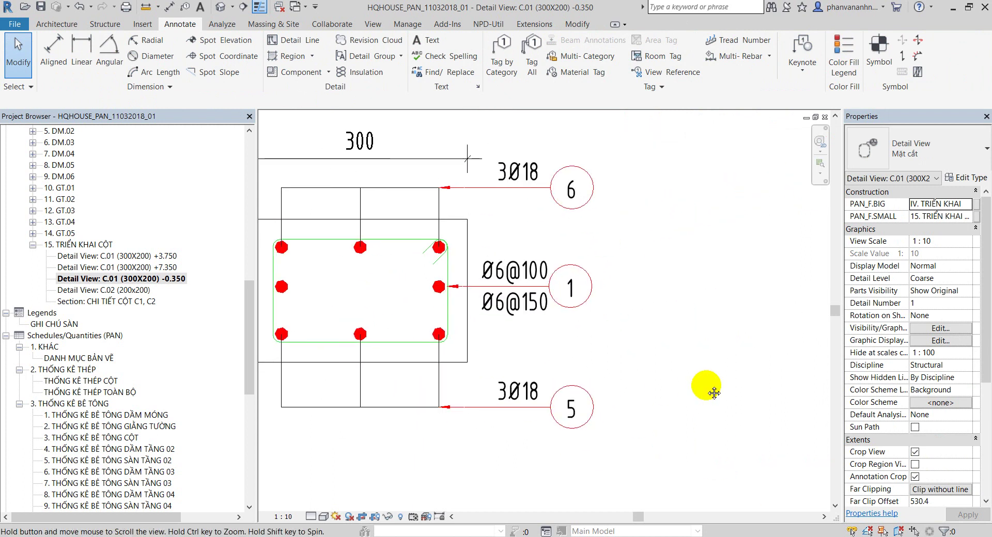
scroll(718, 382, "down", 1)
scroll(728, 361, "down", 1)
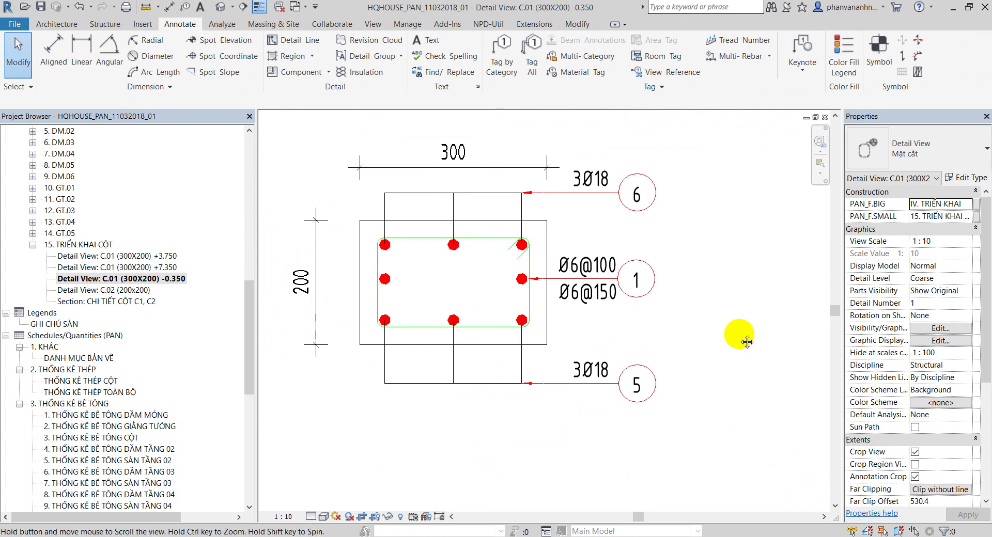
scroll(457, 235, "up", 1)
scroll(453, 243, "up", 1)
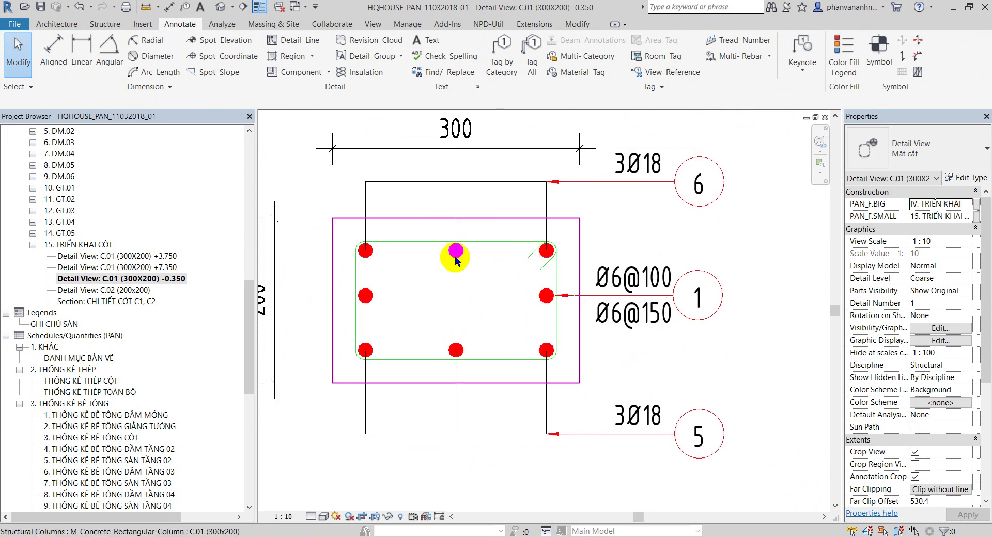
left_click(457, 204)
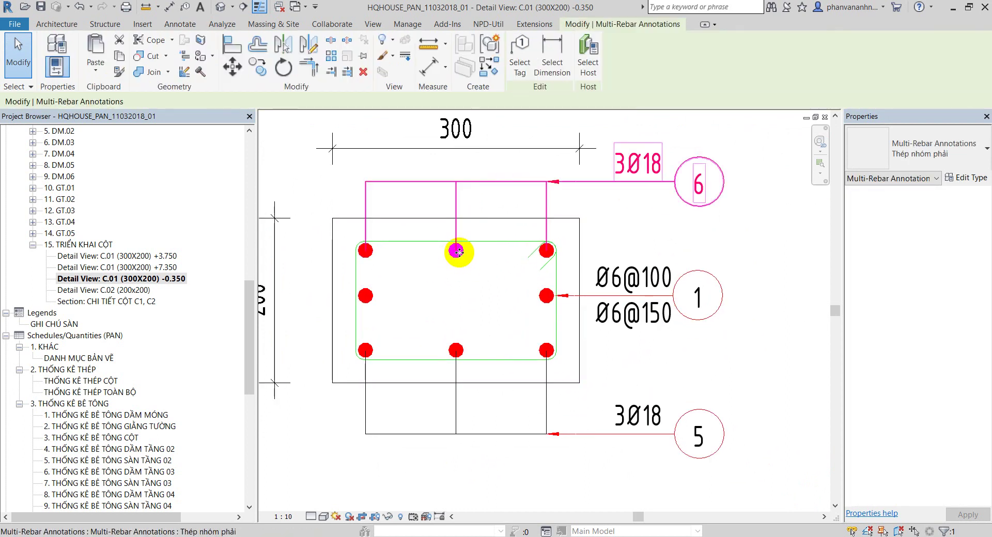
key("Escape")
key("Return")
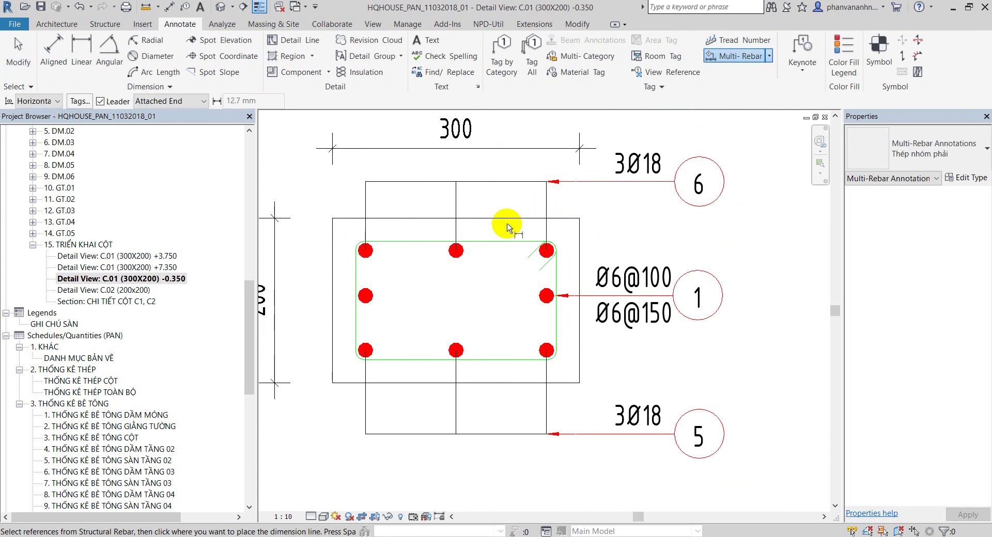
key("Escape")
- Tag the stirrup beside the Ø6@100 note using TG
scroll(664, 274, "up", 1)
left_click(602, 341)
scroll(570, 362, "up", 1)
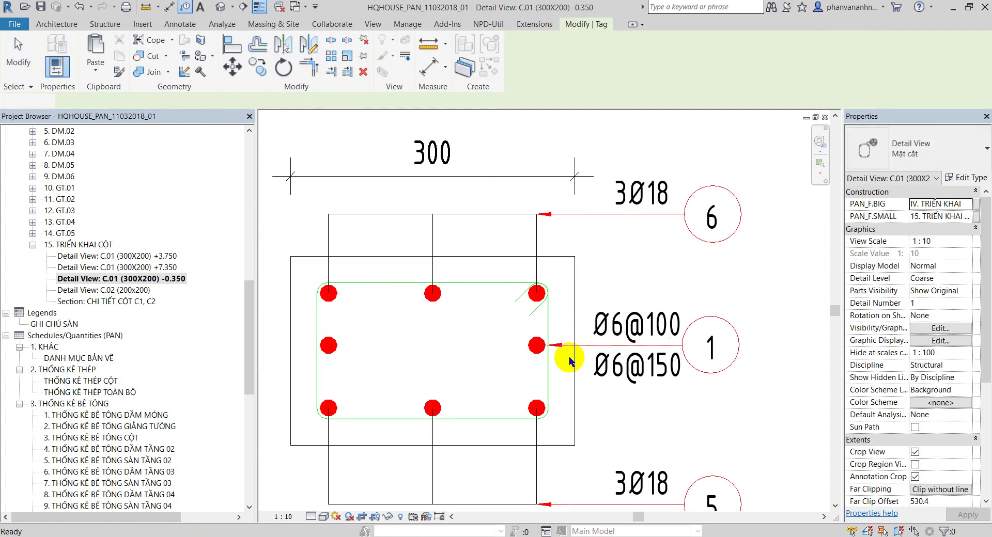
key("Escape")
middle_click_drag(543, 372, 525, 316)
scroll(525, 317, "up", 1)
mouse_move(602, 371)
middle_mouse_down()
mouse_move(467, 321)
mouse_move(481, 295)
middle_mouse_up()
scroll(467, 320, "up", 1)
key("t")
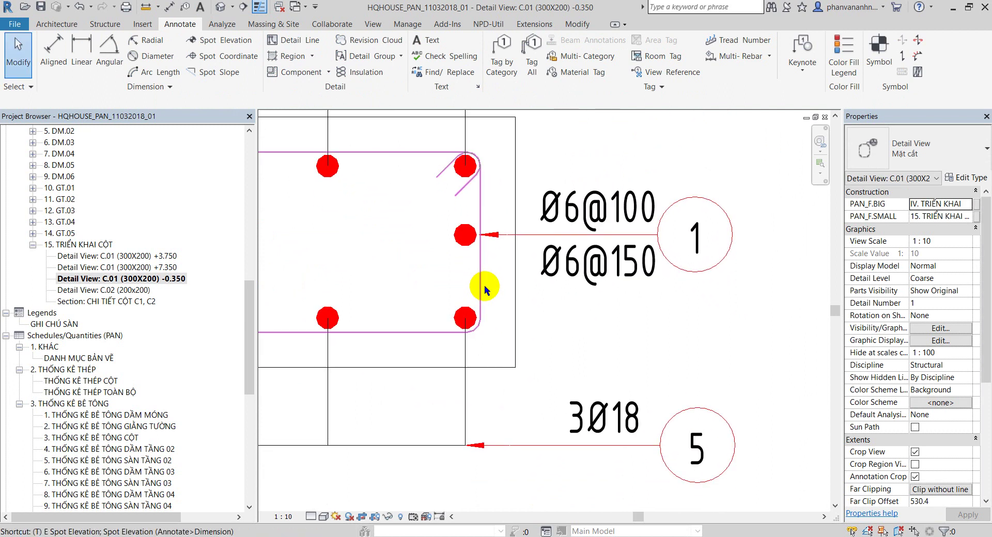
key("g")
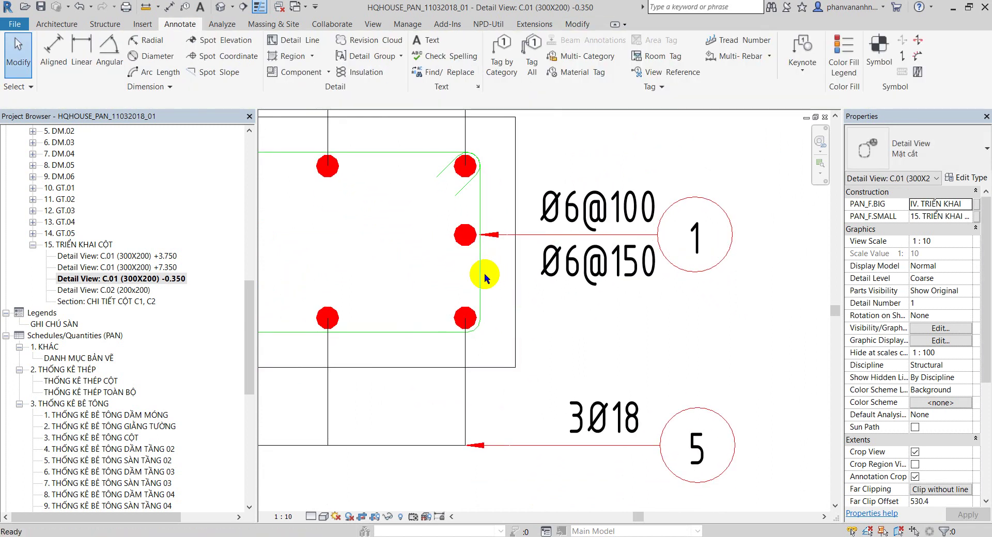
key("t")
key("g")
key("Escape")
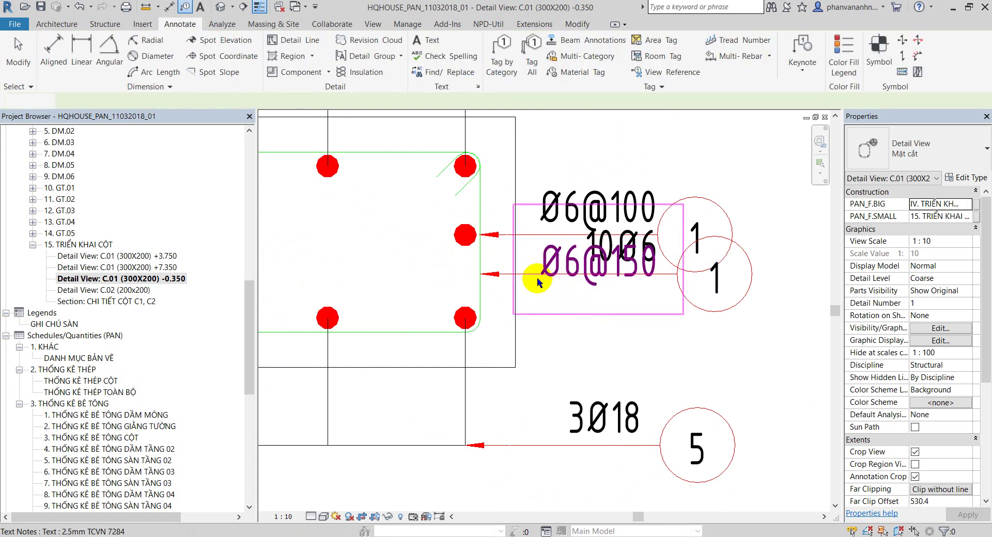
- Recentre the column section and open the multi-rebar annotation options
scroll(494, 301, "down", 2)
mouse_move(565, 311)
middle_mouse_down()
mouse_move(513, 211)
mouse_move(491, 296)
middle_mouse_up()
scroll(434, 279, "down", 1)
middle_click_drag(449, 329, 466, 311)
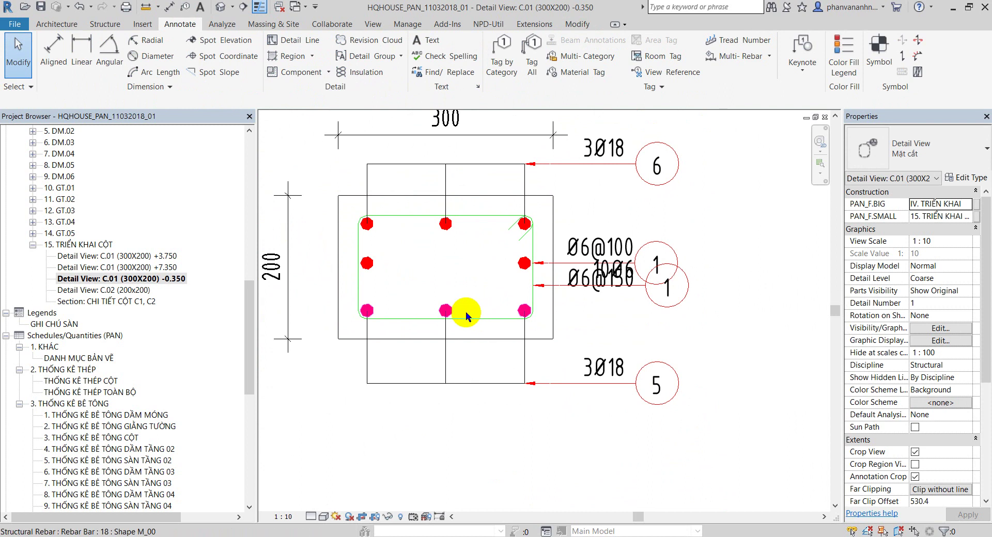
scroll(656, 335, "down", 1)
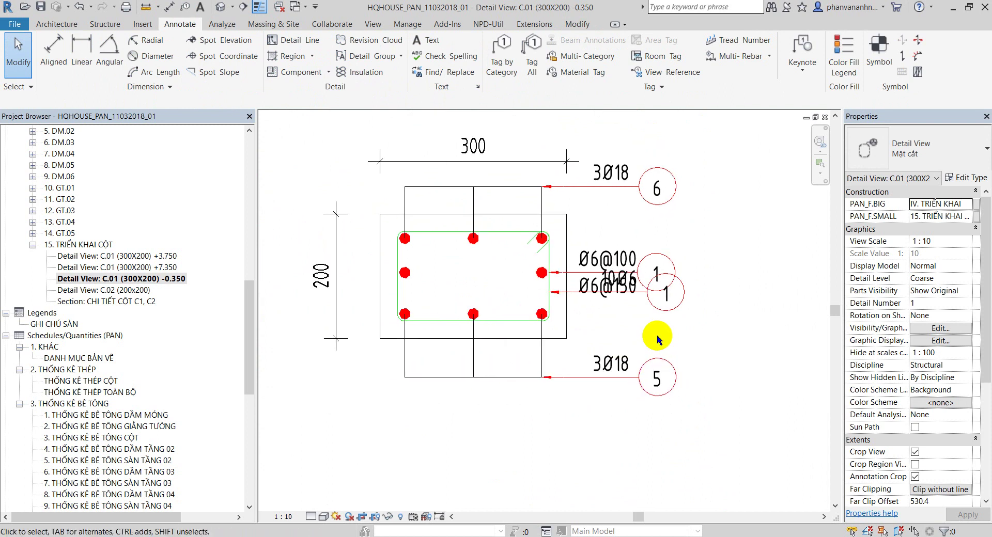
middle_click_drag(656, 334, 660, 337)
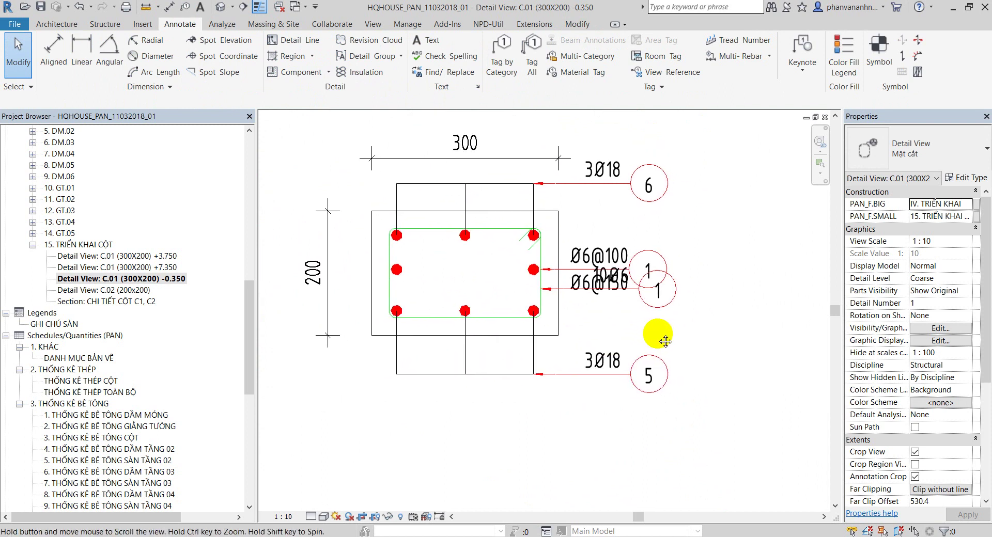
left_click(773, 58)
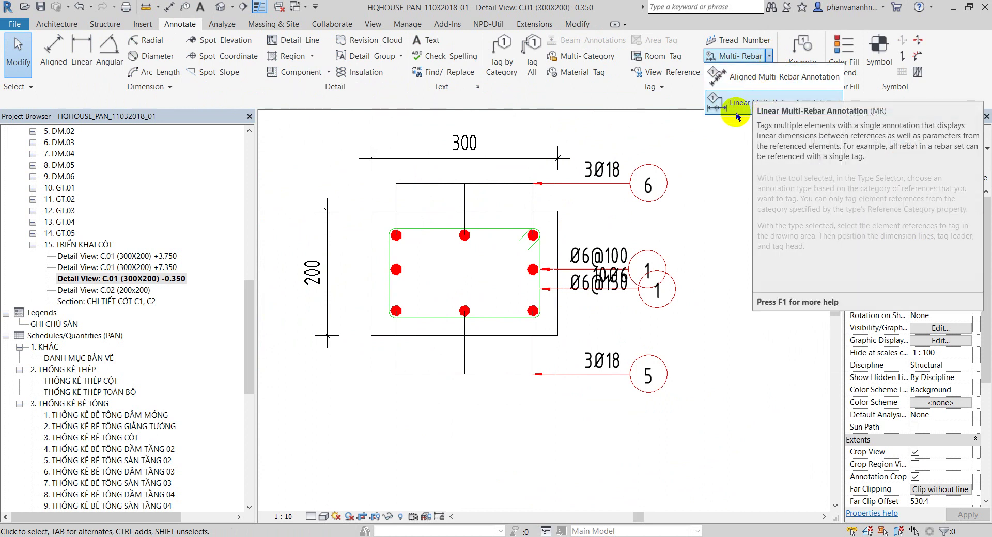
- Delete the duplicate tag 1 over the Ø6@150 note, keep the note, then show the default 3D view
left_click(604, 292)
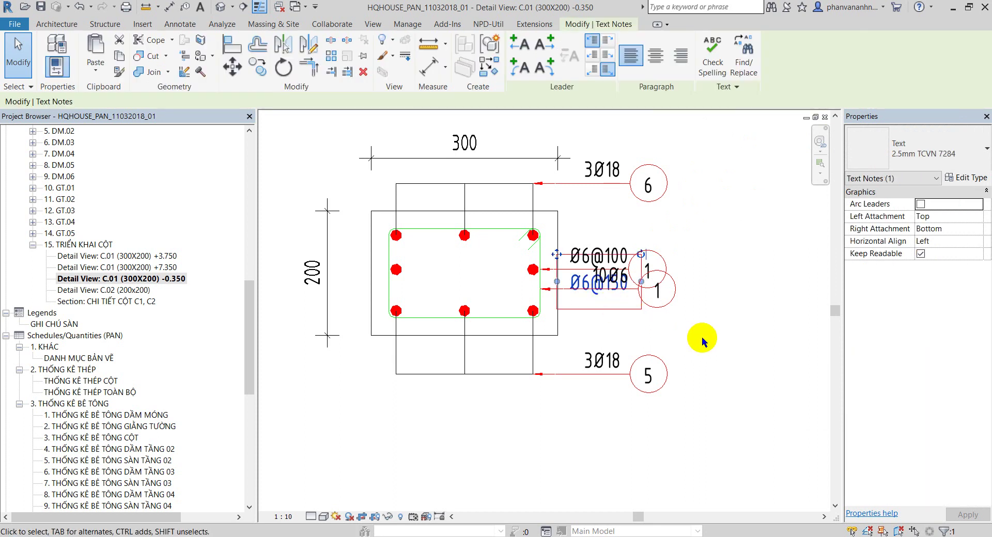
key("Delete")
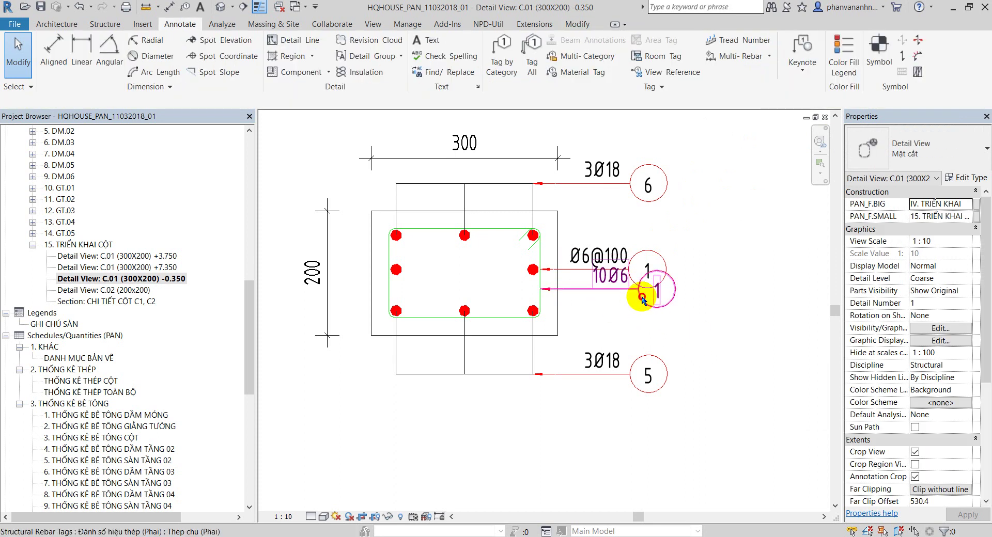
left_click(642, 303)
left_click(671, 313)
key("Escape")
left_click(671, 299)
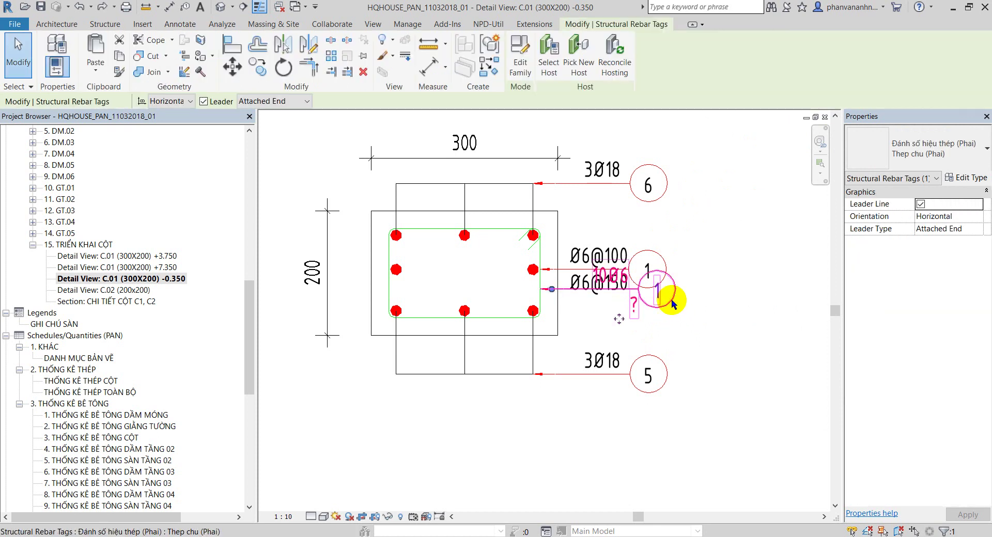
key("Delete")
left_click(598, 284)
left_click(726, 344)
scroll(713, 336, "up", 1)
scroll(699, 327, "up", 1)
scroll(692, 331, "up", 1)
scroll(671, 325, "up", 1)
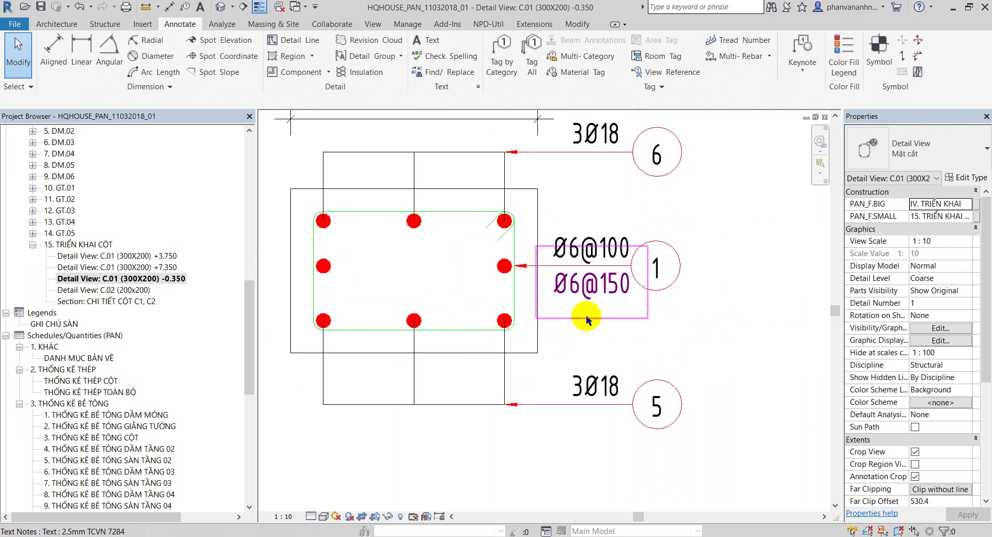
middle_click_drag(696, 348, 696, 364)
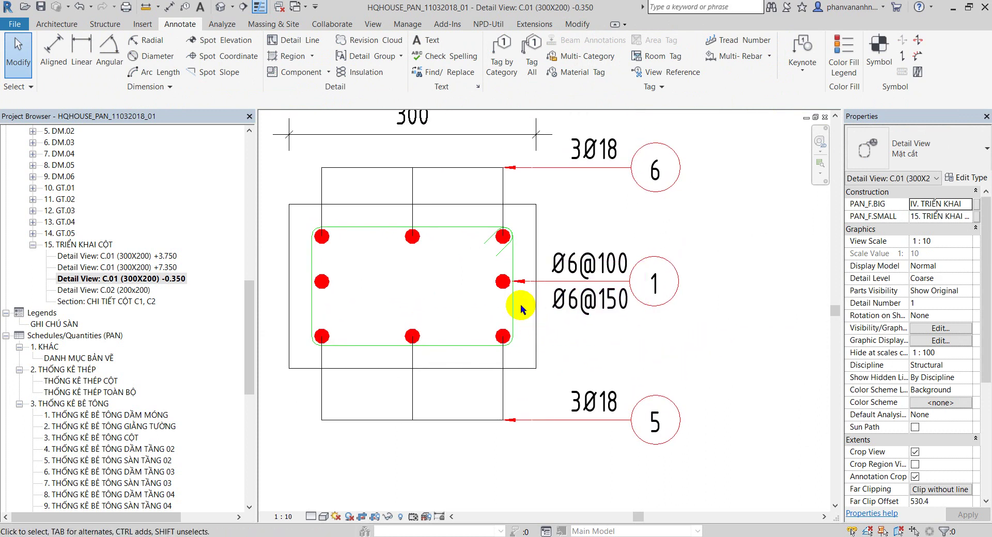
left_click(748, 337)
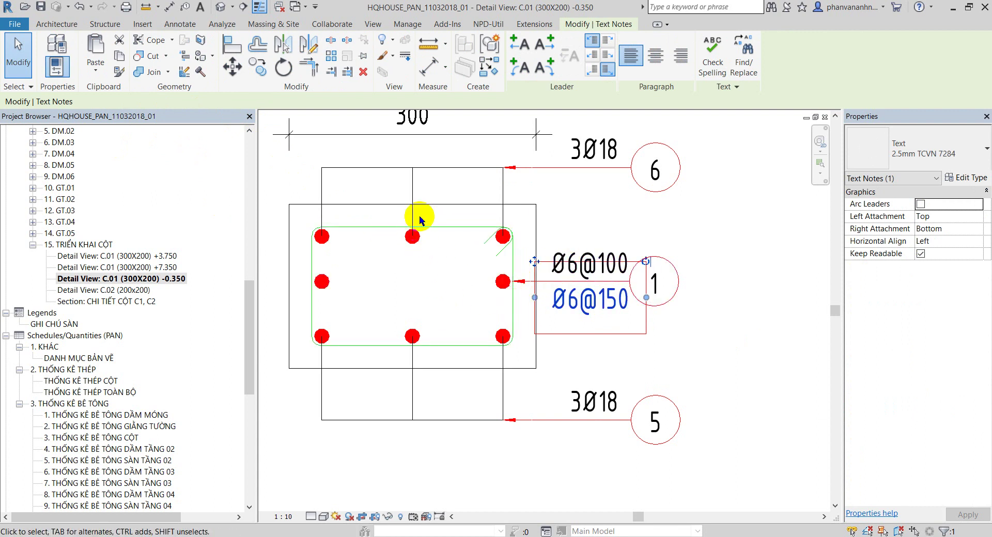
left_click(221, 7)
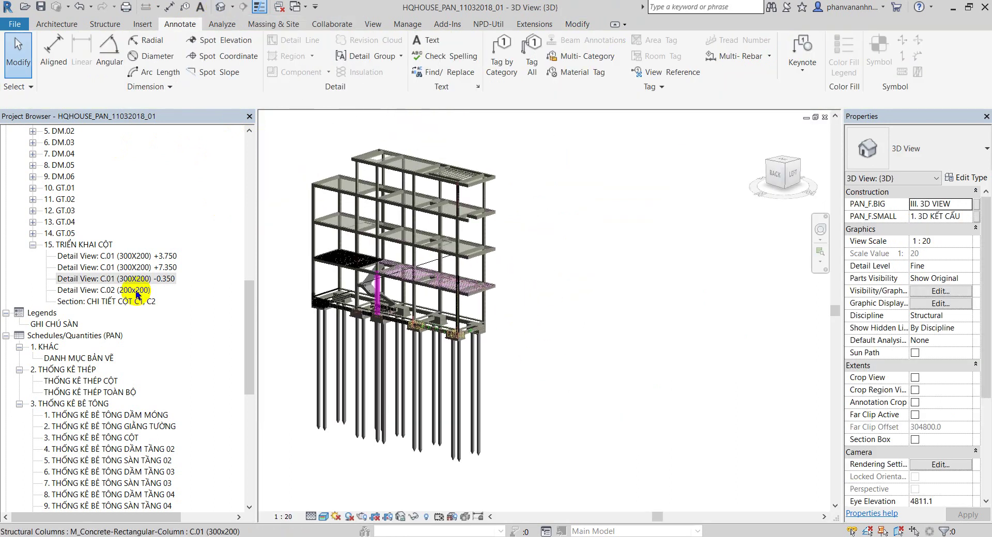
- Open the CHI TIẾT CỘT C1, C2 section and try window-selecting the column rebar
double_click(132, 301)
scroll(441, 228, "up", 2)
scroll(451, 216, "up", 3)
scroll(450, 215, "up", 1)
scroll(483, 227, "up", 1)
scroll(460, 282, "up", 2)
scroll(465, 315, "down", 1)
scroll(486, 323, "down", 1)
scroll(488, 330, "down", 1)
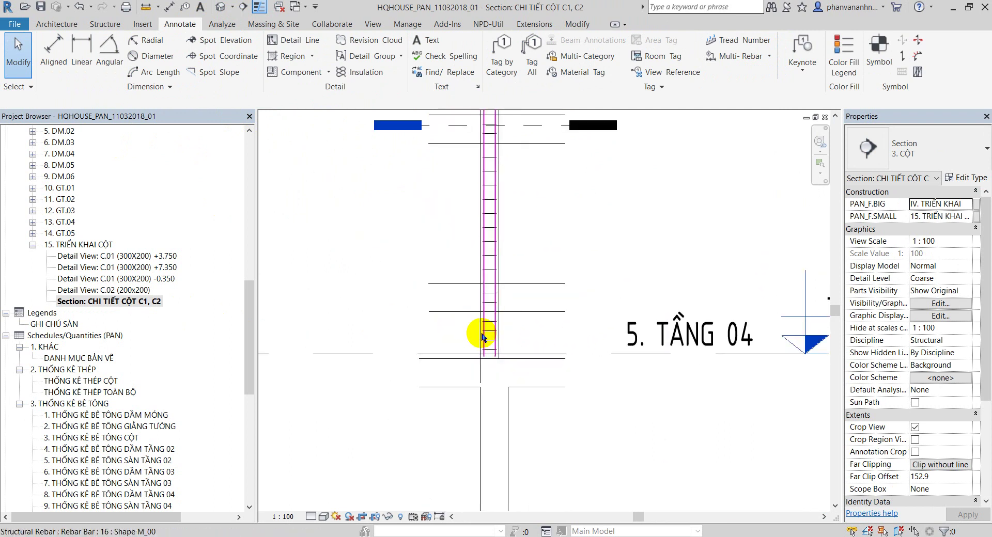
left_click_drag(448, 267, 537, 391)
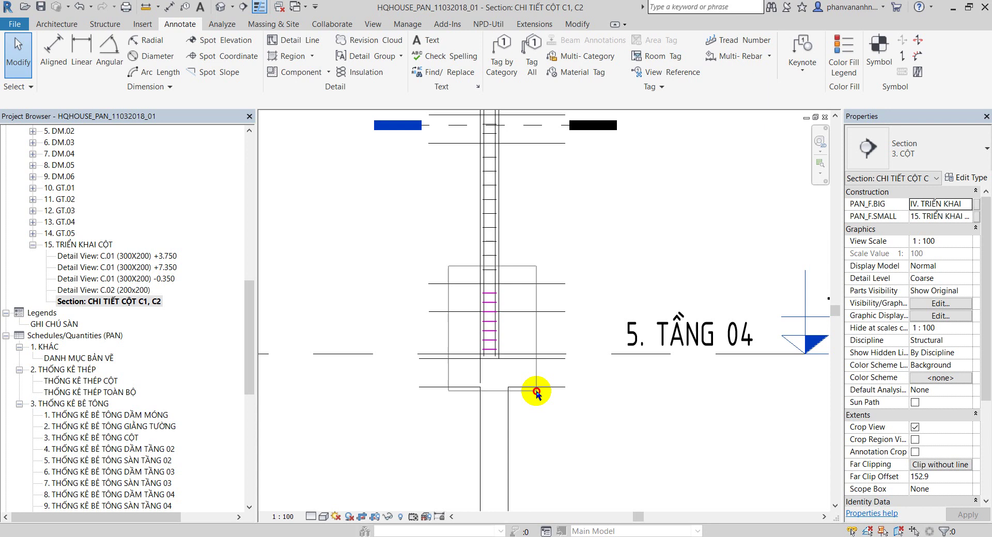
key("Escape")
left_click_drag(557, 278, 558, 277)
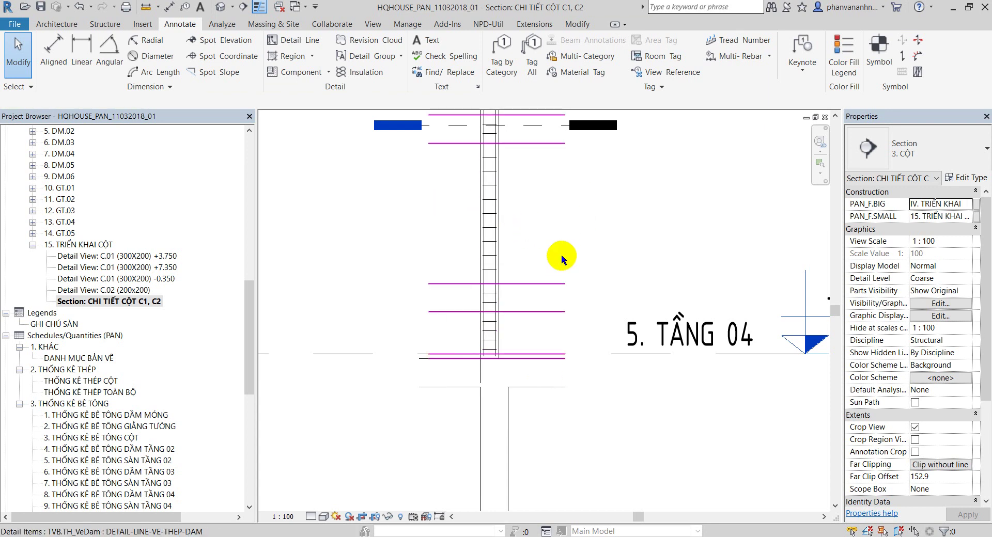
- Open detail view C.02 (200x200) and select its Ø6@150 text note
double_click(130, 290)
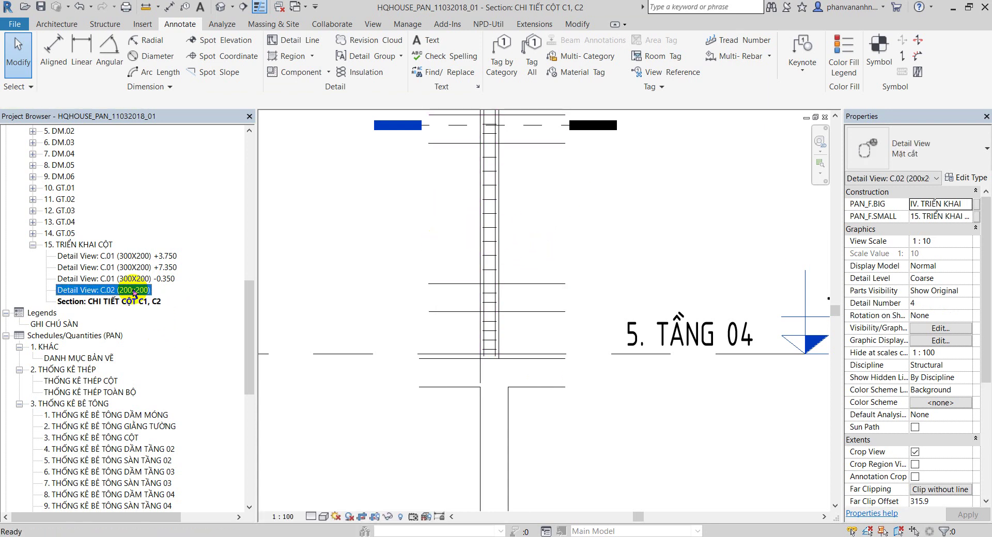
middle_click_drag(714, 343, 640, 319)
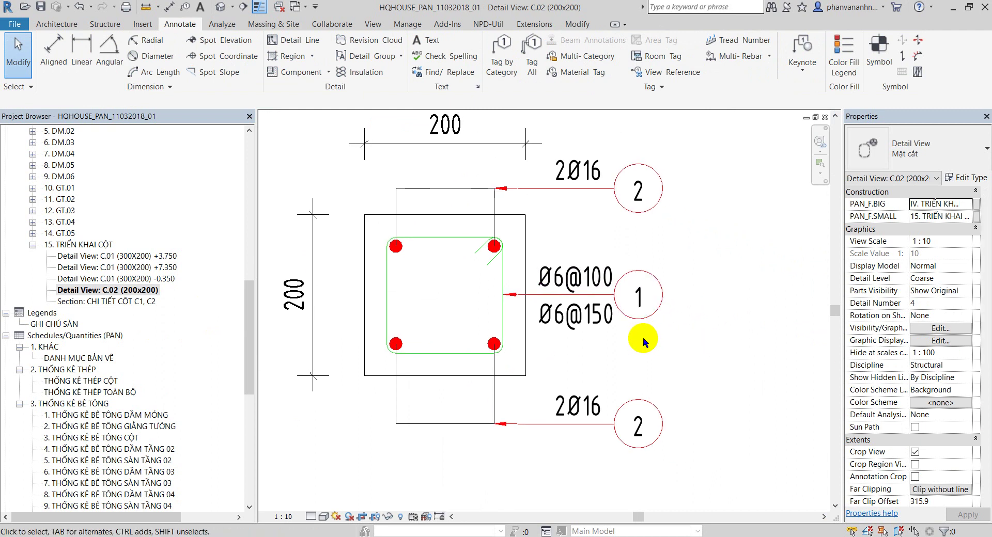
left_click(573, 314)
left_click(578, 358)
left_click(594, 312)
left_click(699, 379)
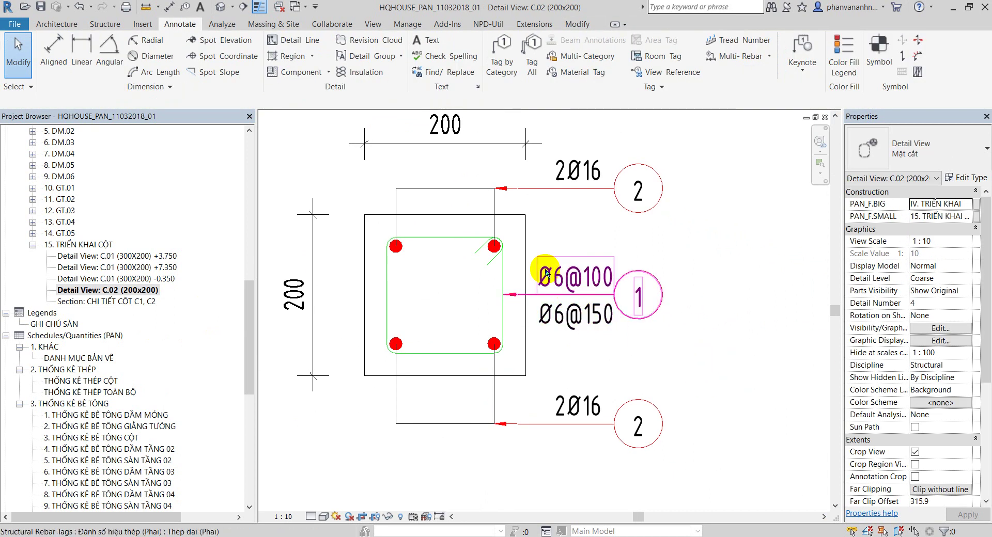
left_click(563, 314)
- Check the position of the C.02 Ø6@100 stirrup tag and shift the drawing
left_click(569, 273)
left_click(586, 334)
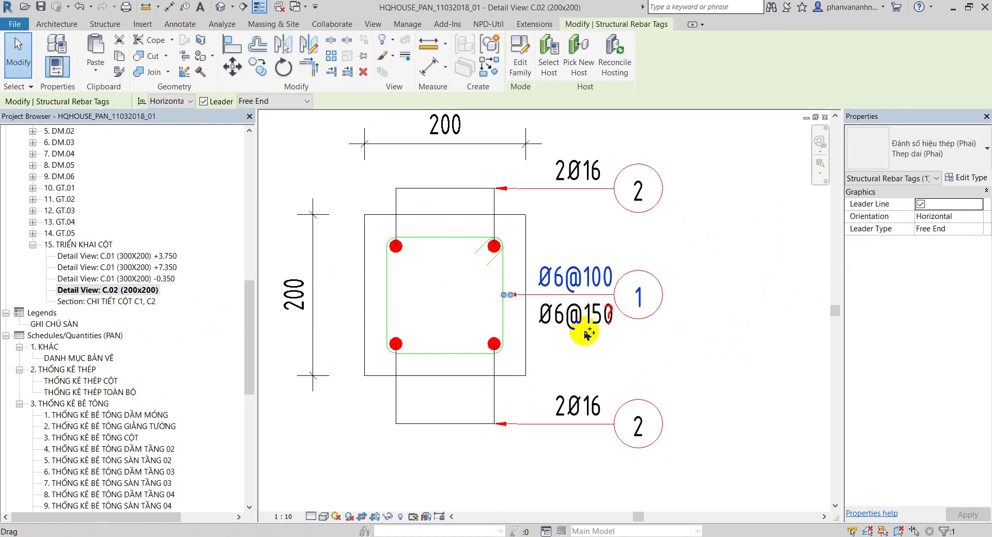
left_click(680, 334)
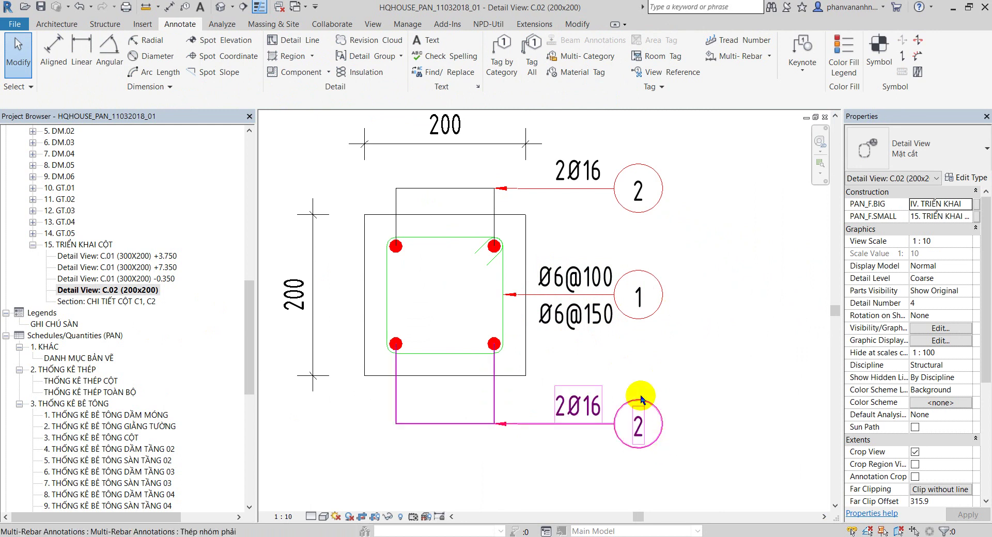
left_click(592, 284)
left_click(745, 377)
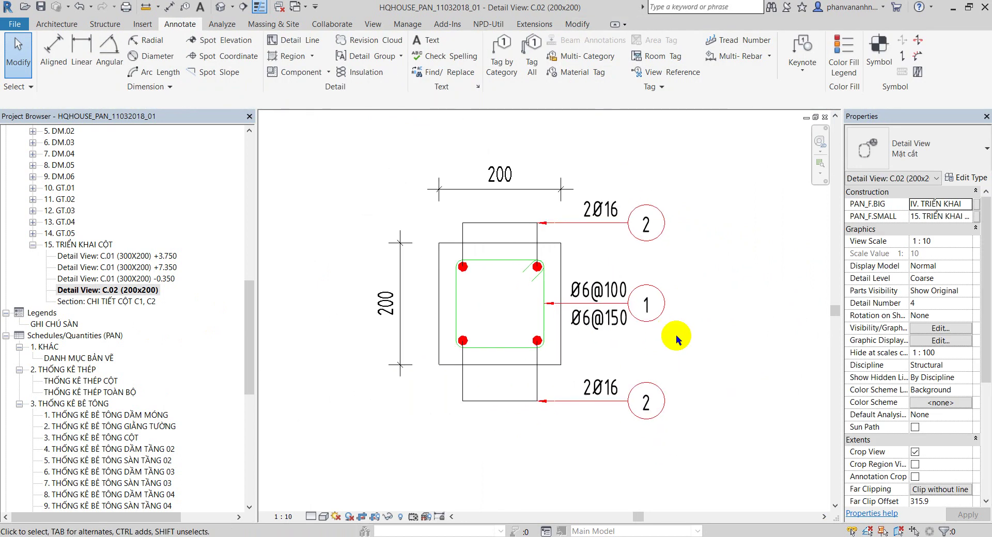
scroll(676, 335, "down", 2)
scroll(446, 283, "up", 1)
scroll(446, 283, "down", 1)
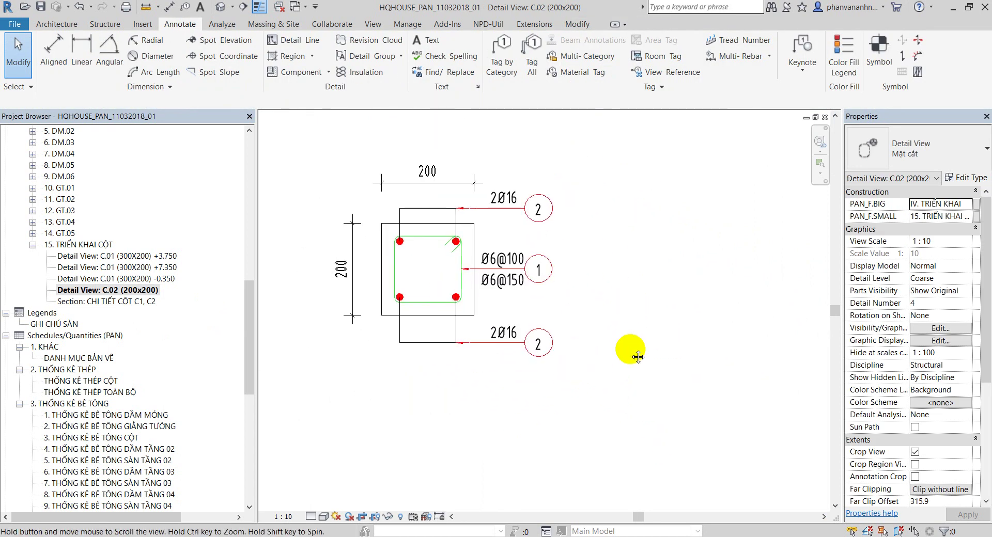
middle_click_drag(640, 410, 324, 237)
- Edit the Ø6@150 text into the combined Ø6@100/150 stirrup note after an abandoned first attempt
scroll(629, 327, "up", 2)
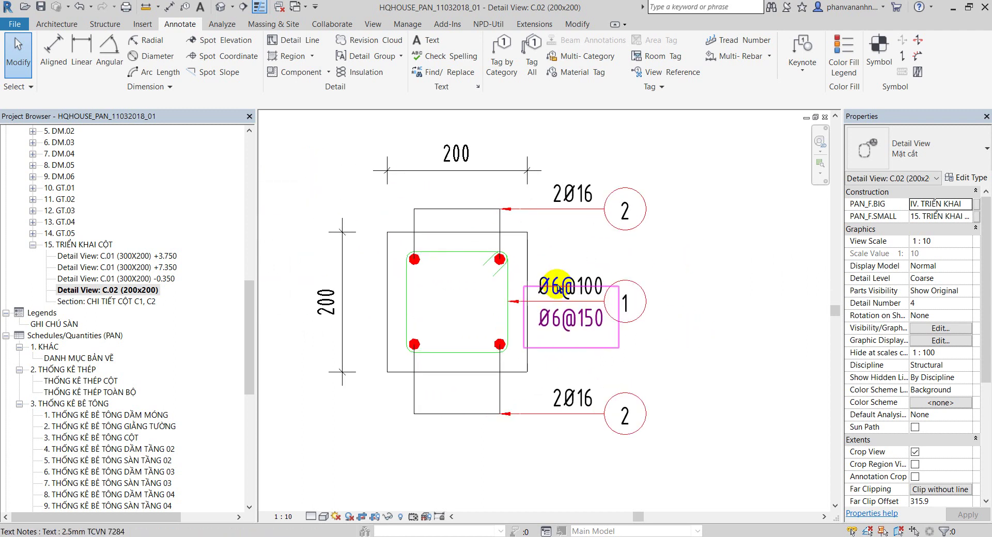
left_click(572, 324)
double_click(573, 324)
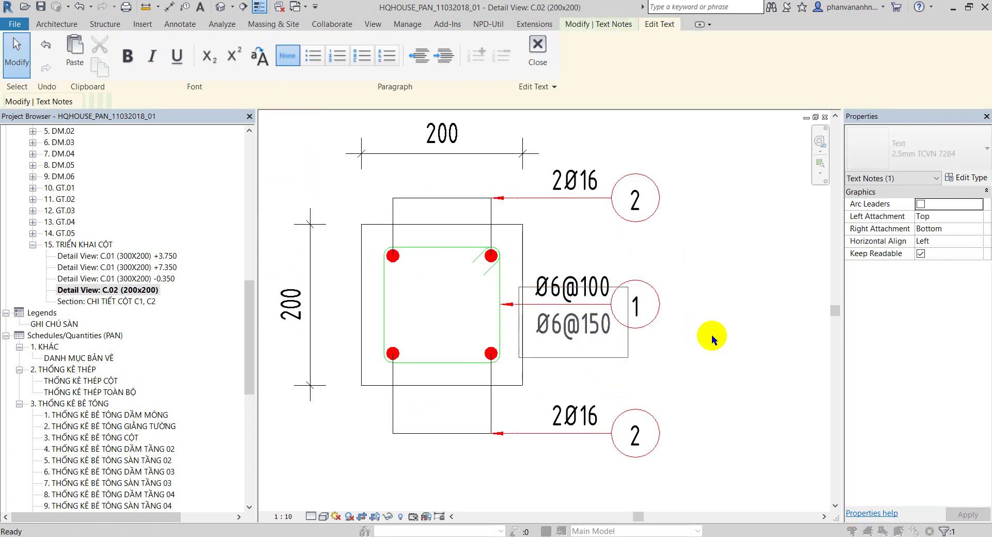
key("Escape")
left_click(575, 284)
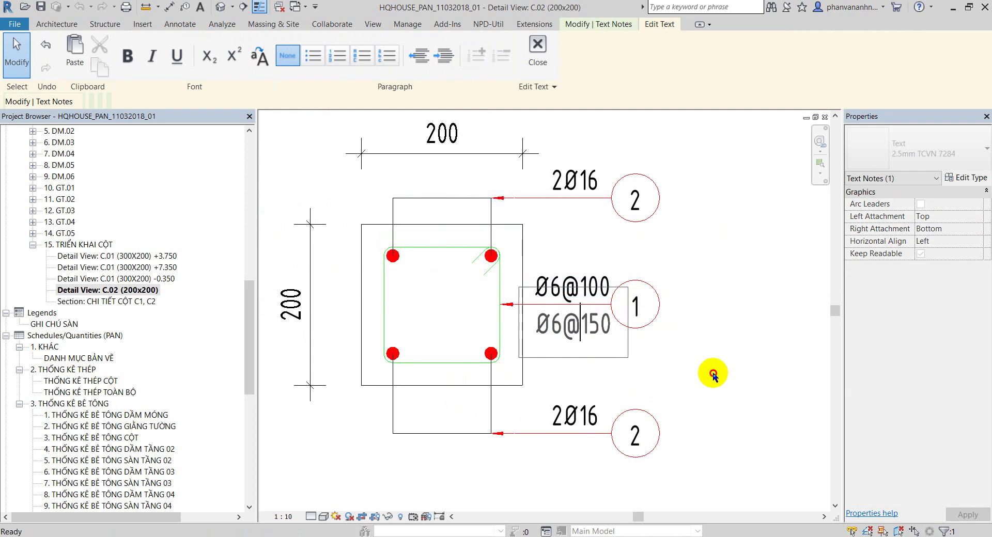
left_click(624, 345)
left_click(624, 345)
left_click(548, 318)
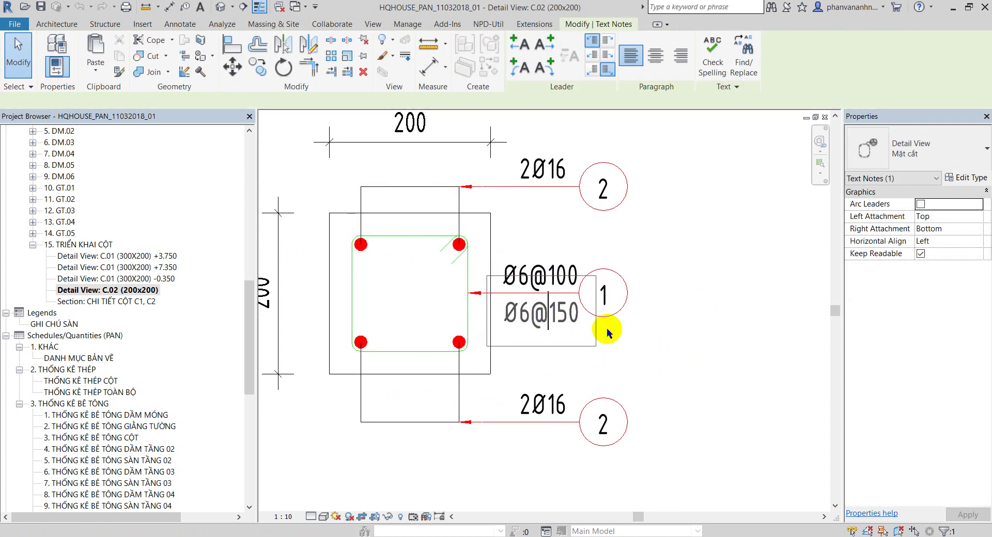
left_click(556, 318)
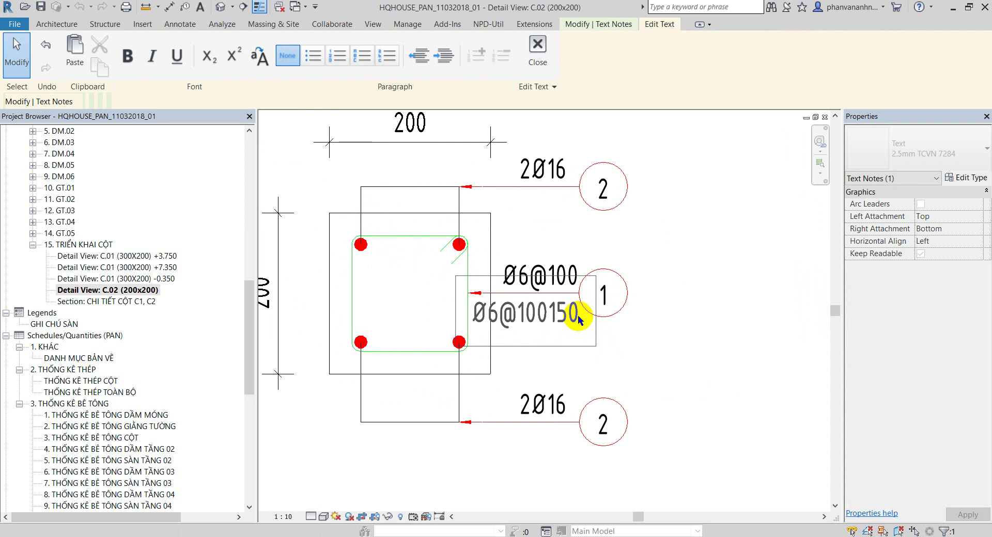
type("/")
left_click(692, 361)
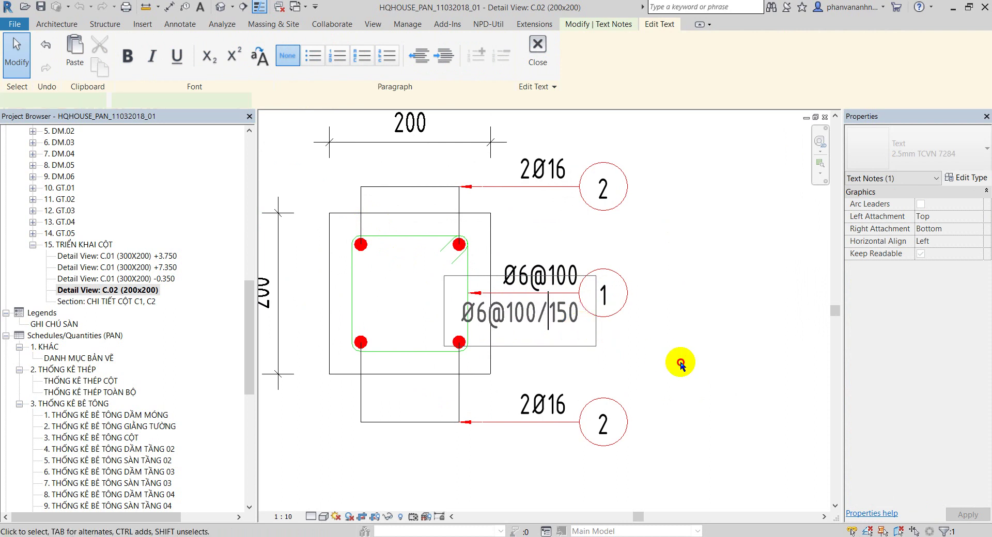
left_click(692, 362)
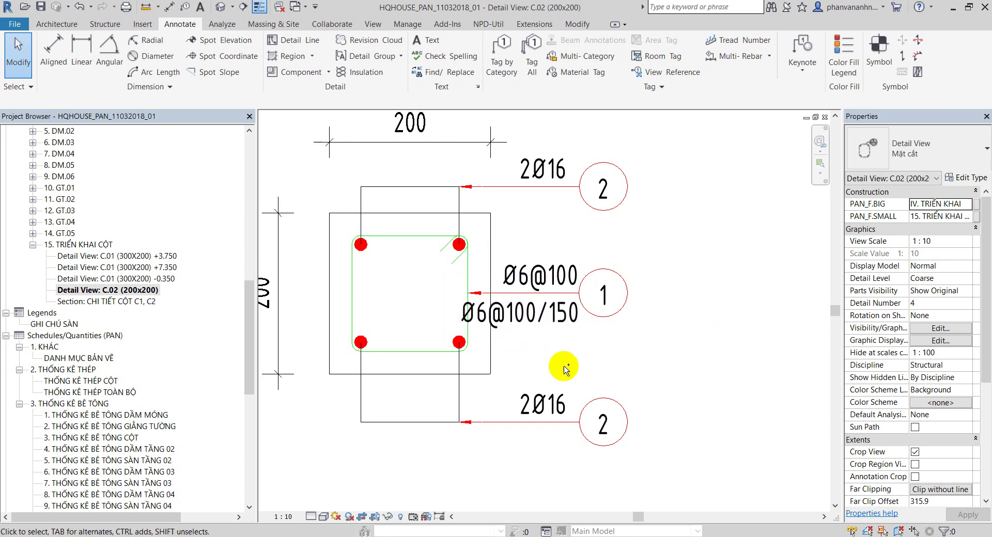
- Check the stirrup spacing note against the Ø6@100 rebar tag and clear the selection
left_click(573, 313)
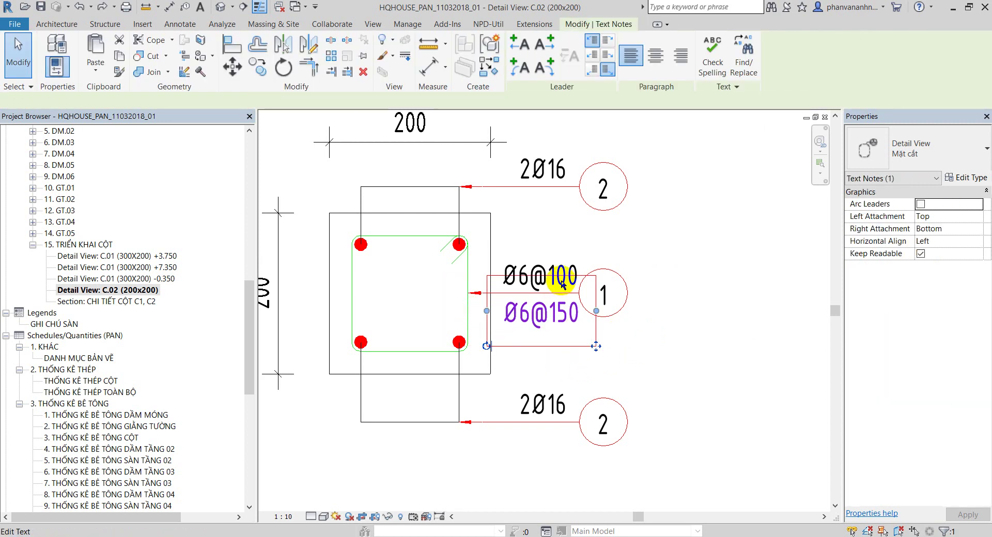
left_click(560, 272)
left_click(661, 279)
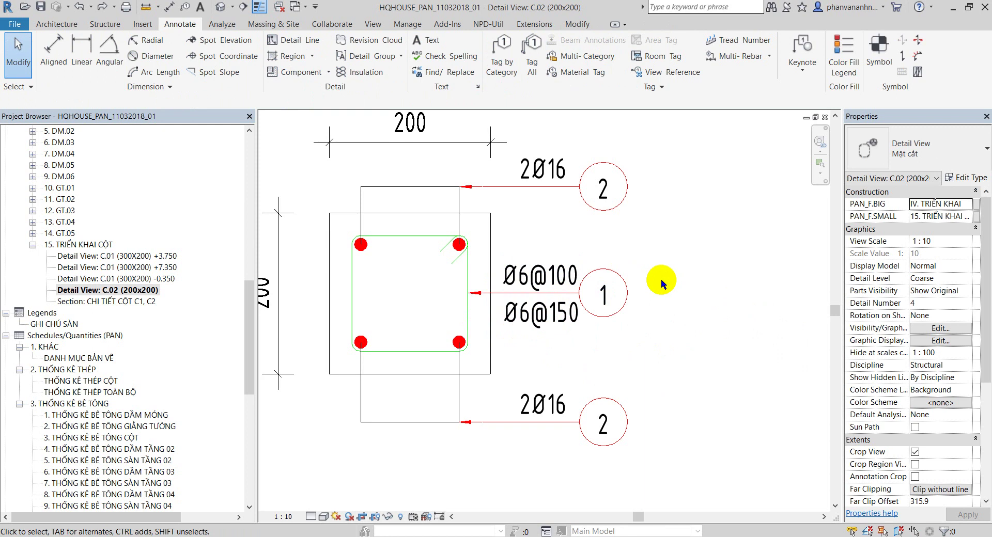
left_click(548, 261)
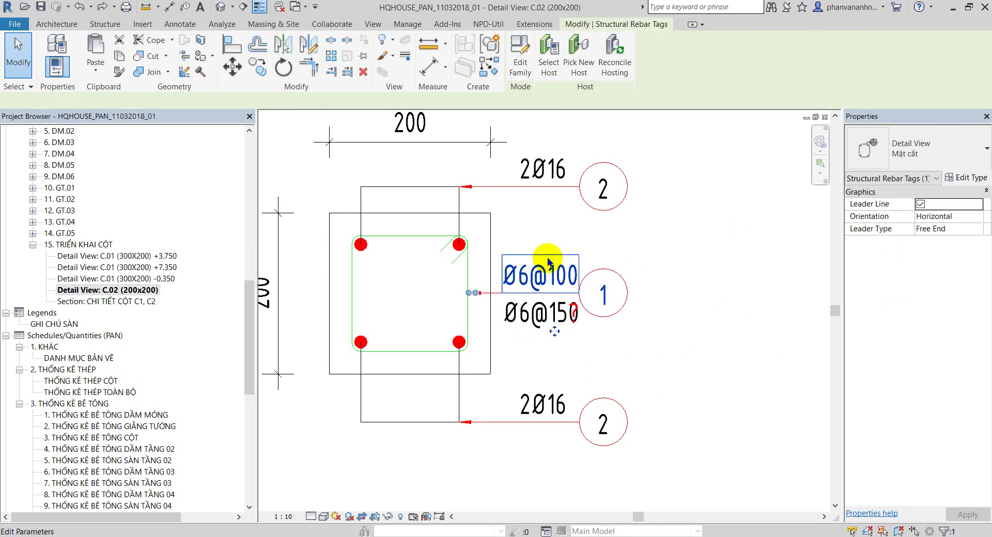
scroll(699, 273, "down", 2)
left_click(699, 272)
scroll(690, 285, "up", 2)
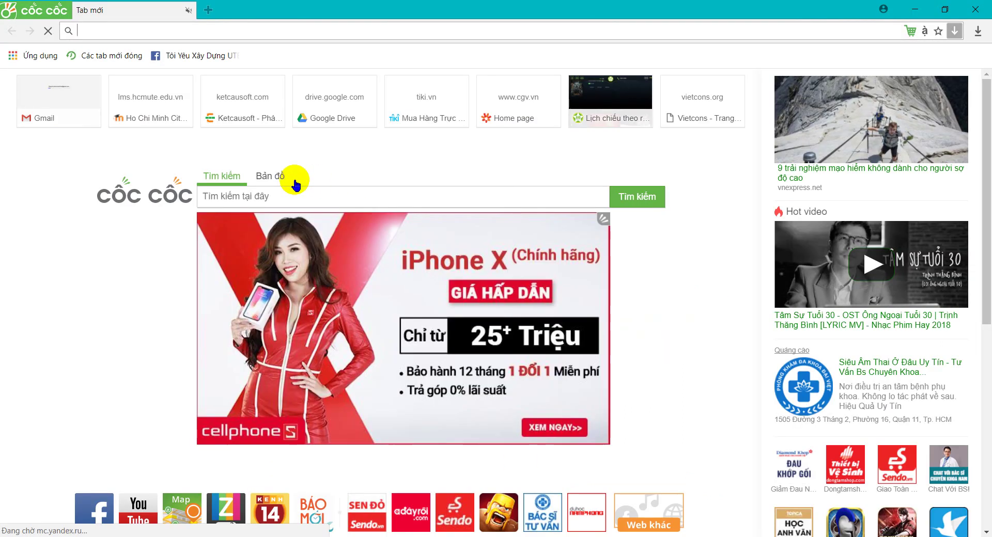
- Open YouTube in the new tab and go to the signed-in channel page
left_click(149, 496)
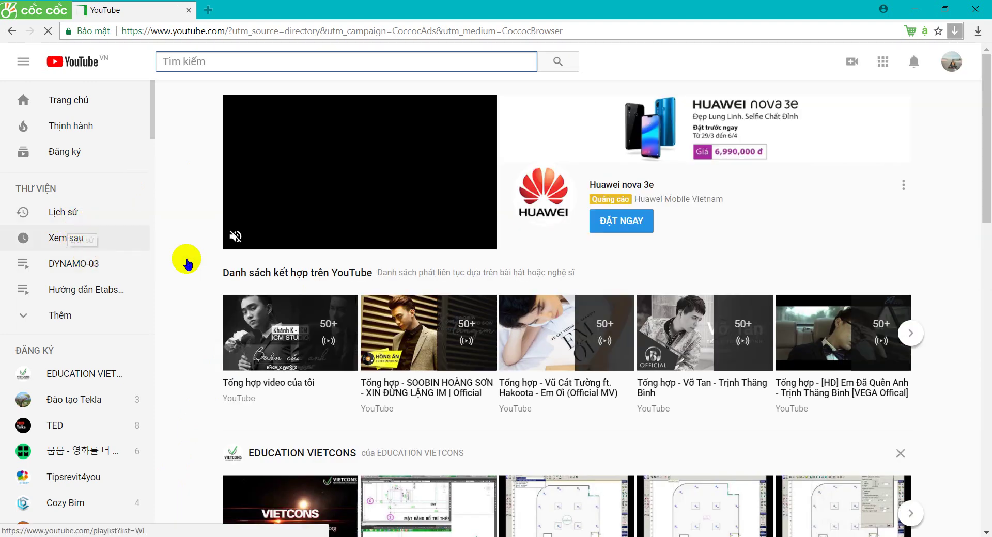
left_click(951, 61)
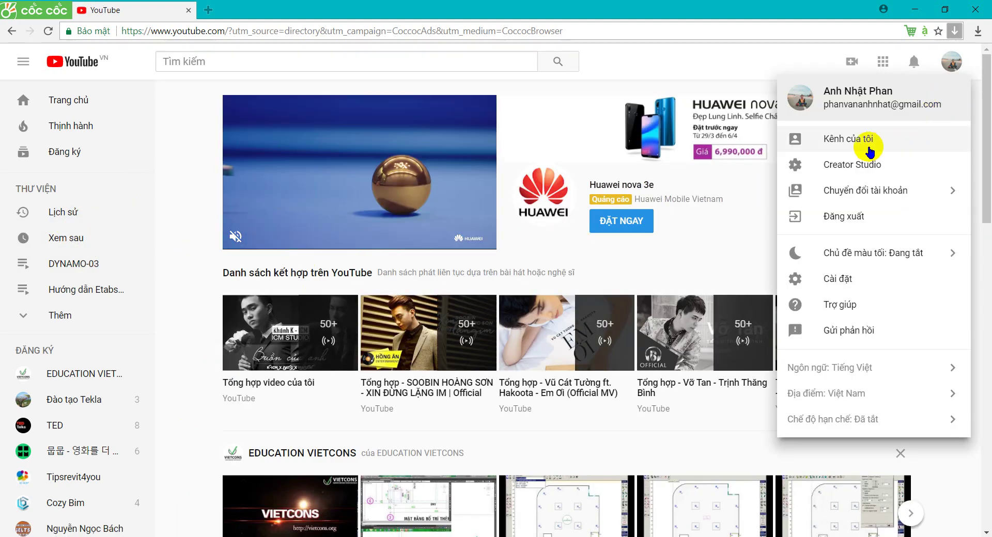
left_click(870, 152)
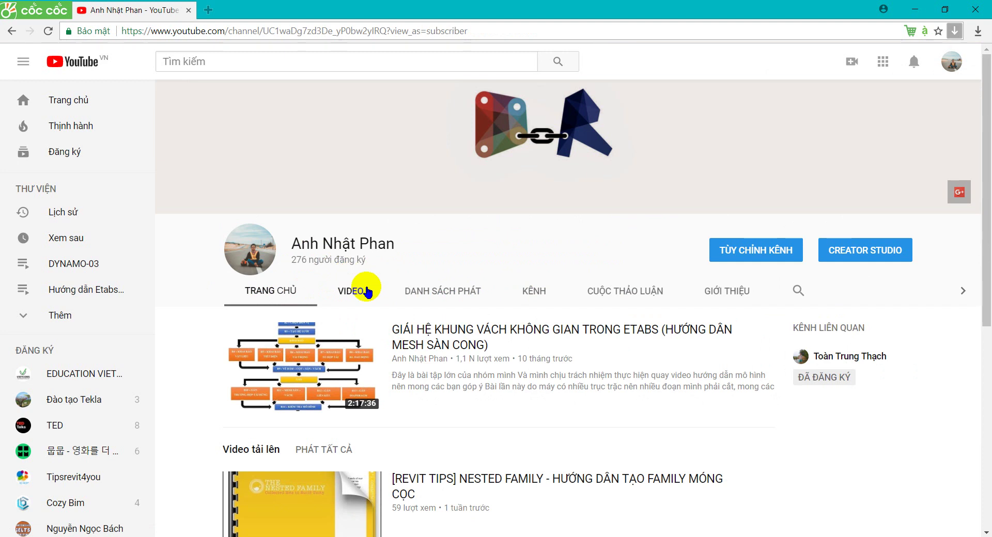
- Find the [REVIT TIPS] 'Thép Group' tutorial in the channel uploads and open it
scroll(708, 270, "down", 2)
scroll(443, 310, "down", 5)
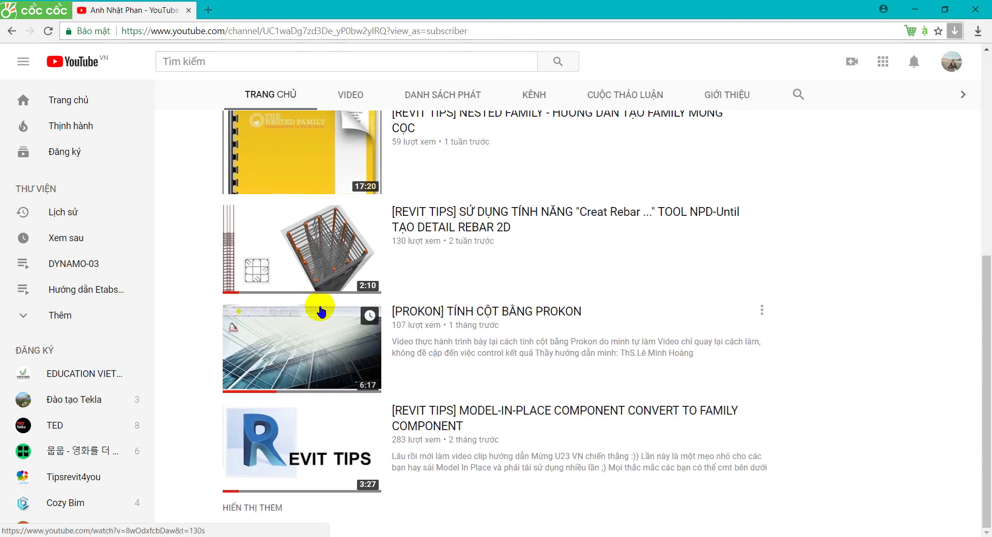
scroll(320, 295, "up", 6)
scroll(317, 233, "down", 5)
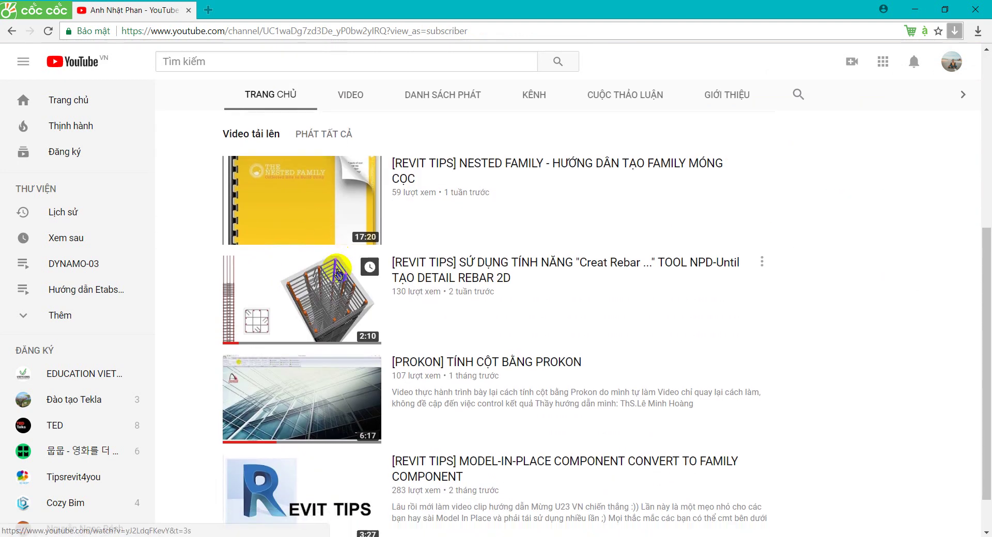
scroll(305, 496, "down", 1)
scroll(289, 490, "down", 6)
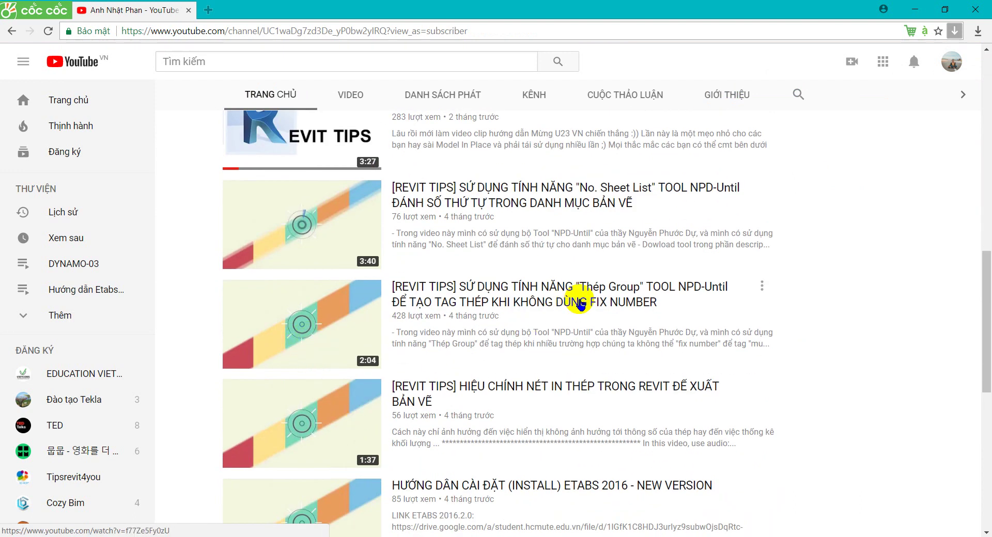
mouse_move(302, 323)
left_click(338, 326)
left_click(310, 341)
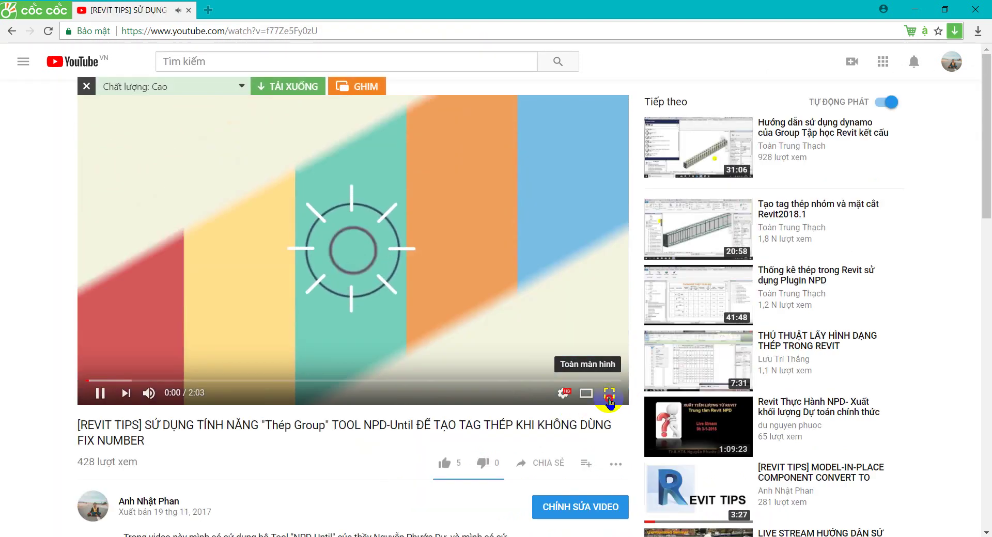
- Watch the Thép Group tutorial full screen, skipping the intro, up to 1:51, then exit full screen
left_click(609, 398)
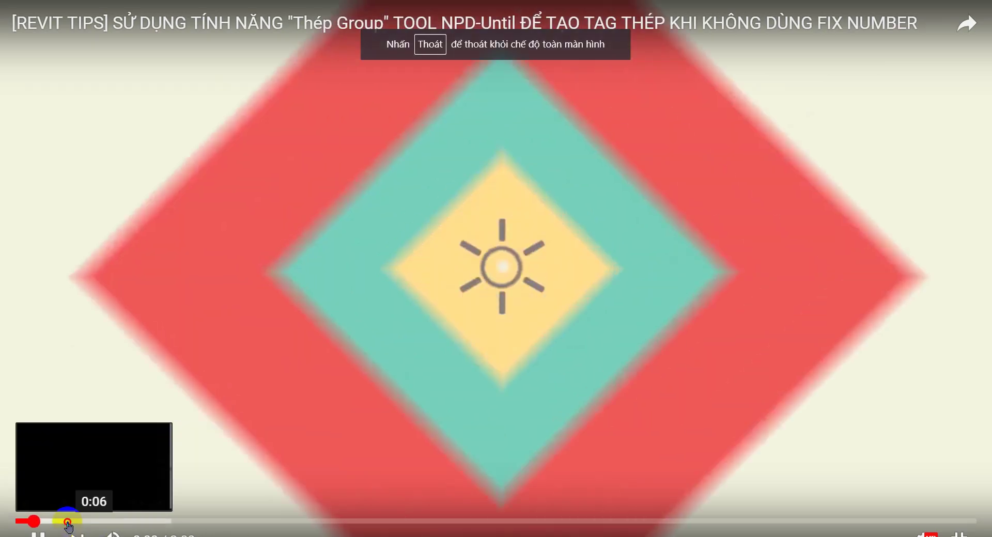
left_click(69, 521)
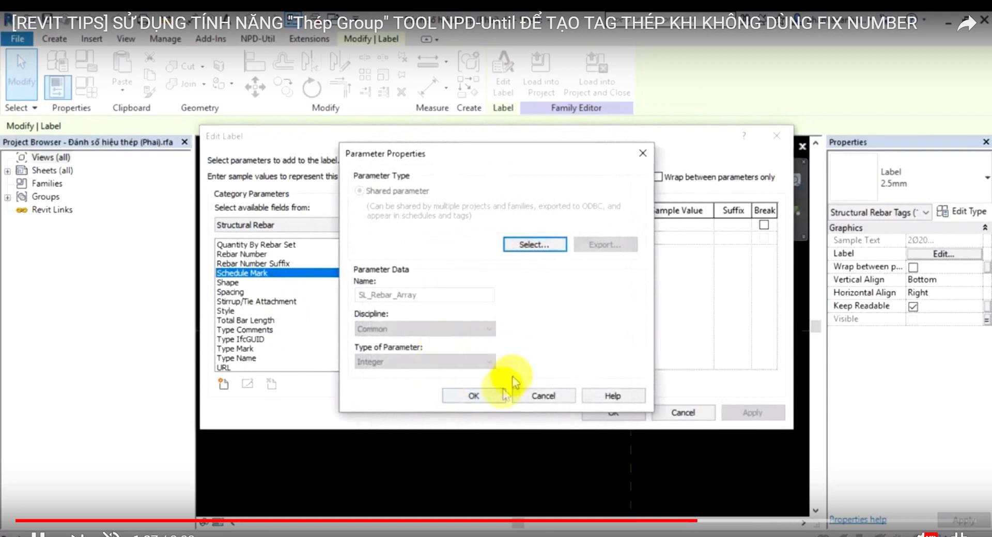
key("Left")
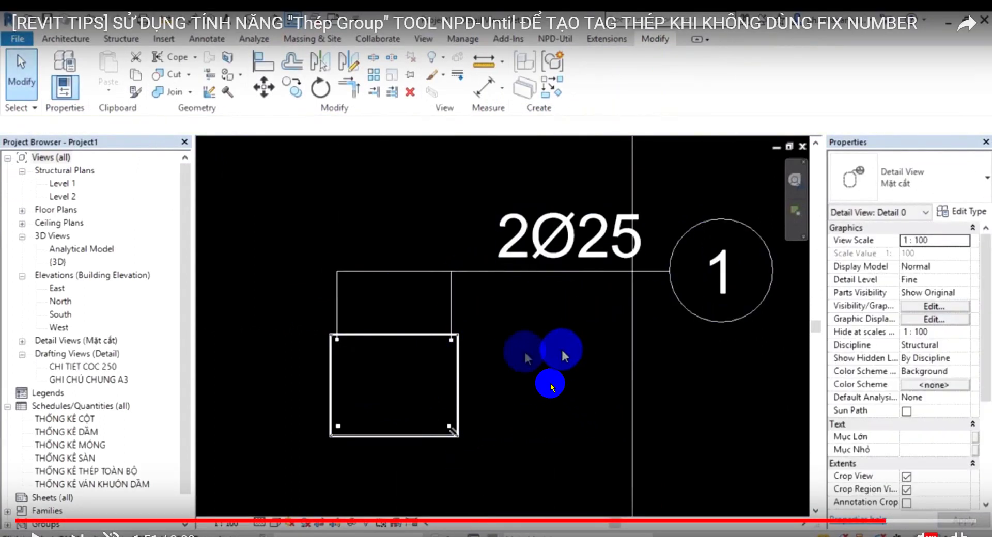
left_click(967, 529)
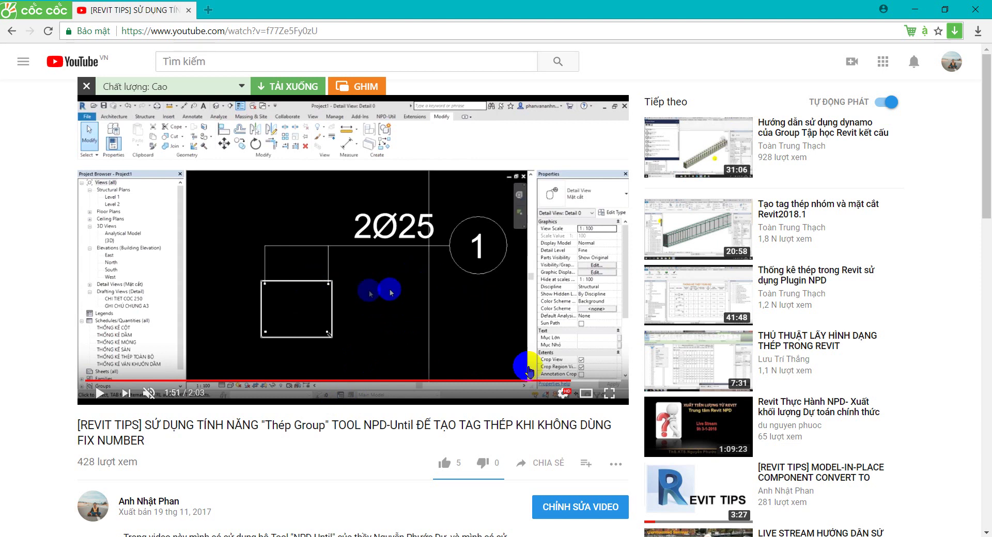
- Leave the Thép Group tutorial for the YouTube home page
scroll(171, 212, "down", 1)
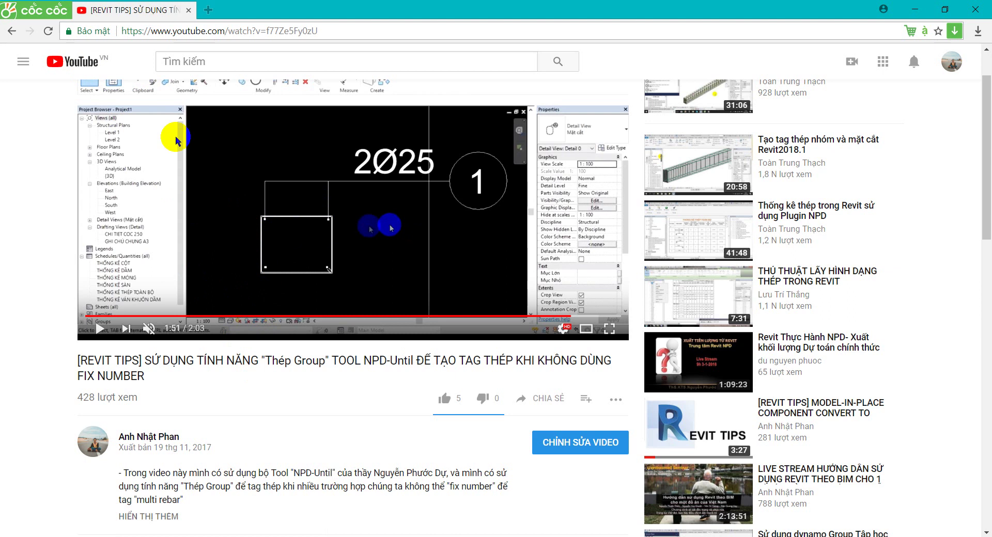
left_click(88, 62)
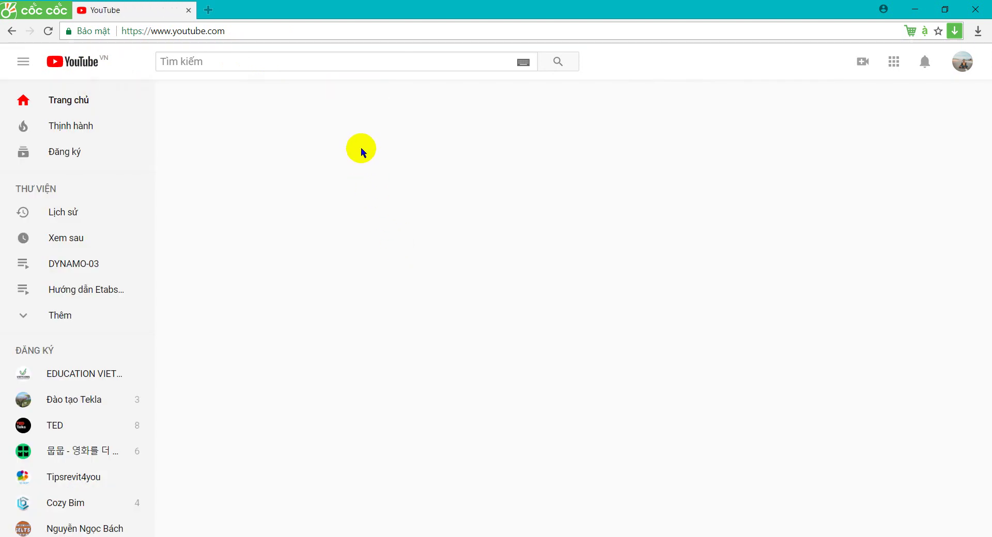
left_click(372, 536)
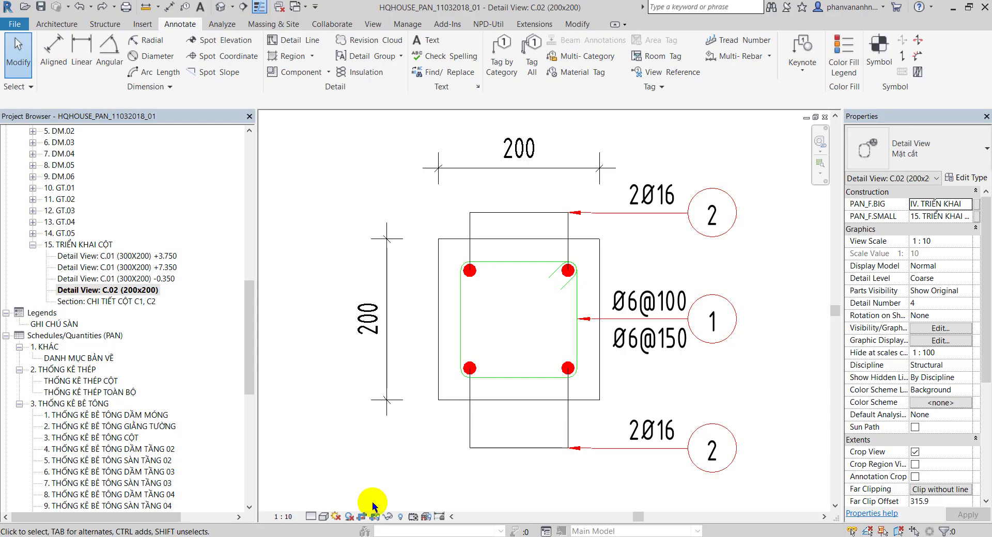
middle_click_drag(505, 311, 457, 312)
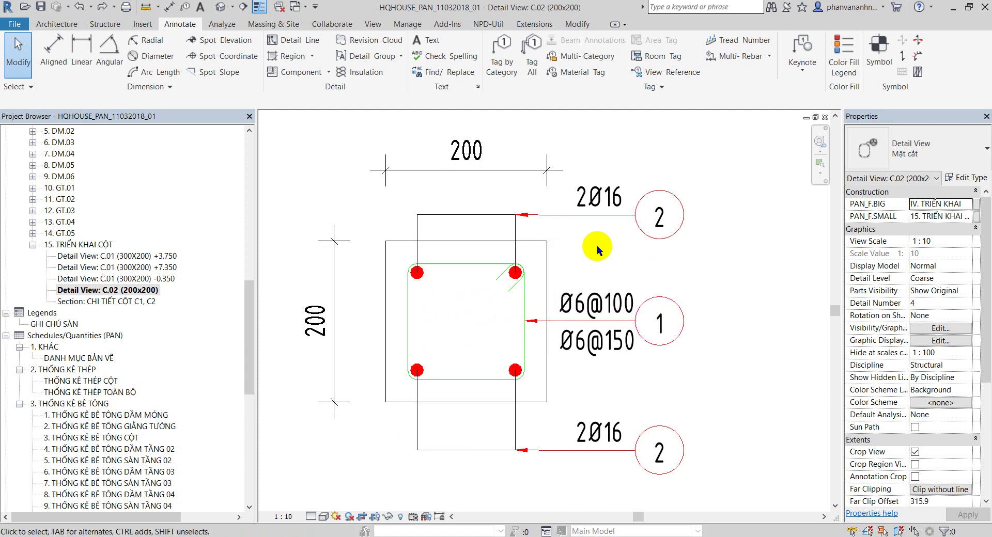
left_click(555, 218)
left_click(642, 250)
scroll(598, 294, "down", 1)
scroll(589, 349, "down", 1)
scroll(499, 343, "up", 1)
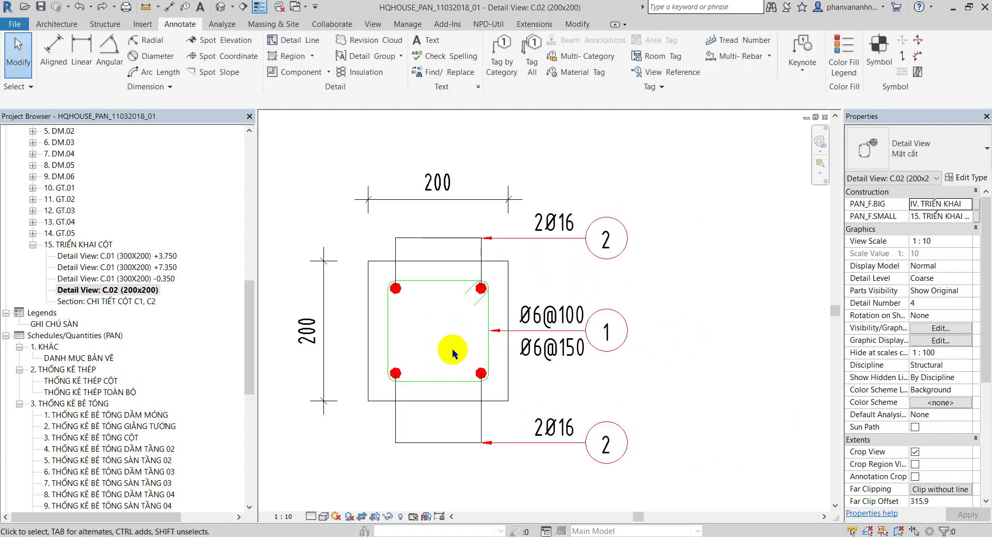
middle_click_drag(715, 415, 704, 398)
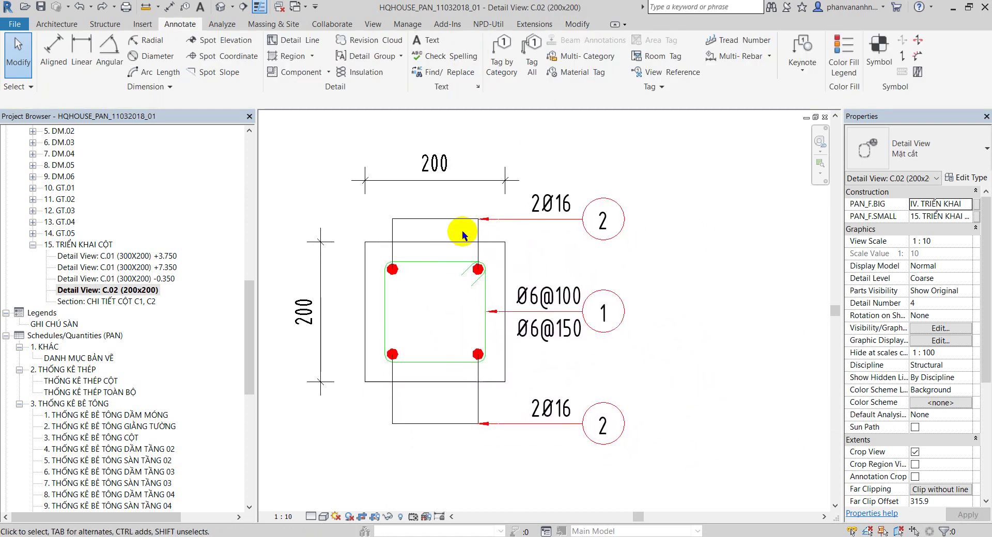
scroll(600, 370, "down", 1)
scroll(646, 367, "up", 1)
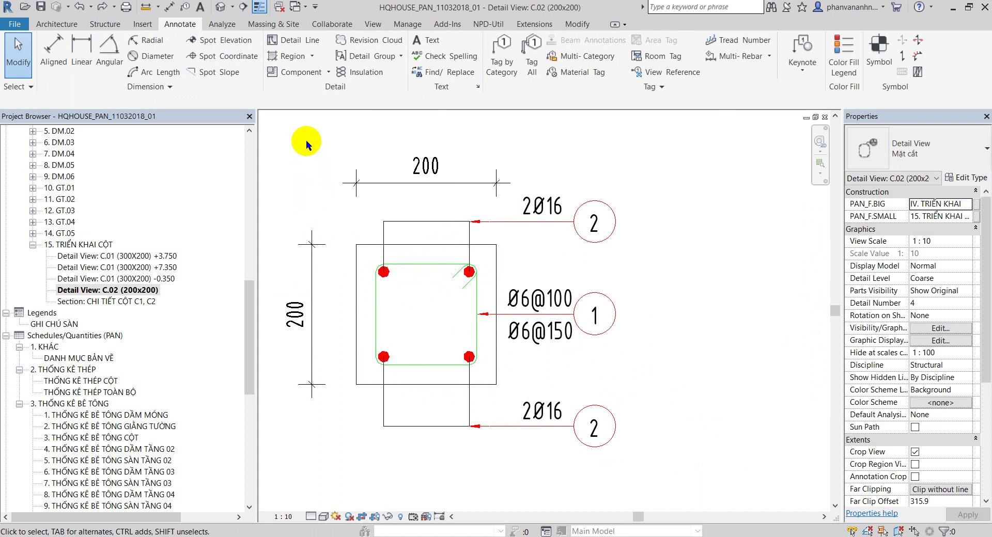
scroll(668, 263, "up", 1)
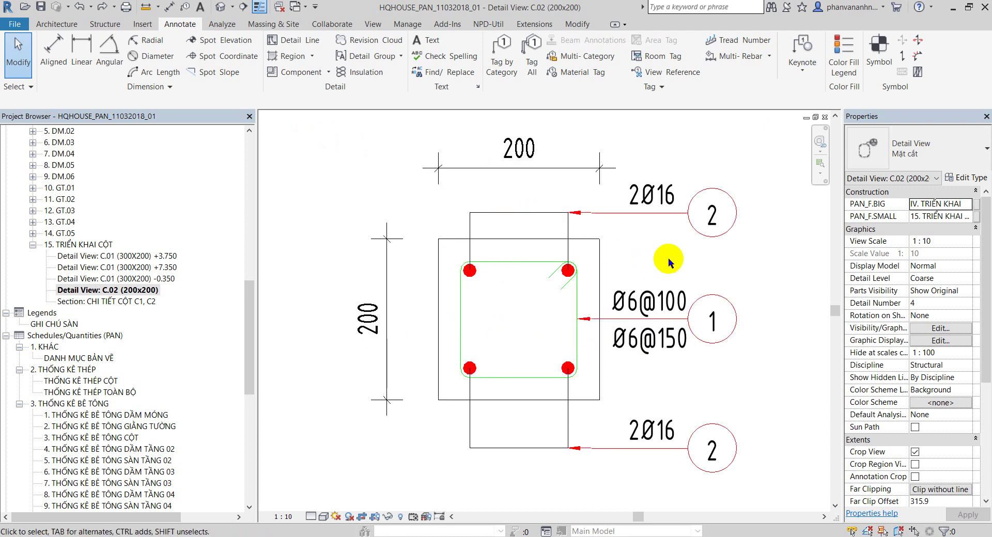